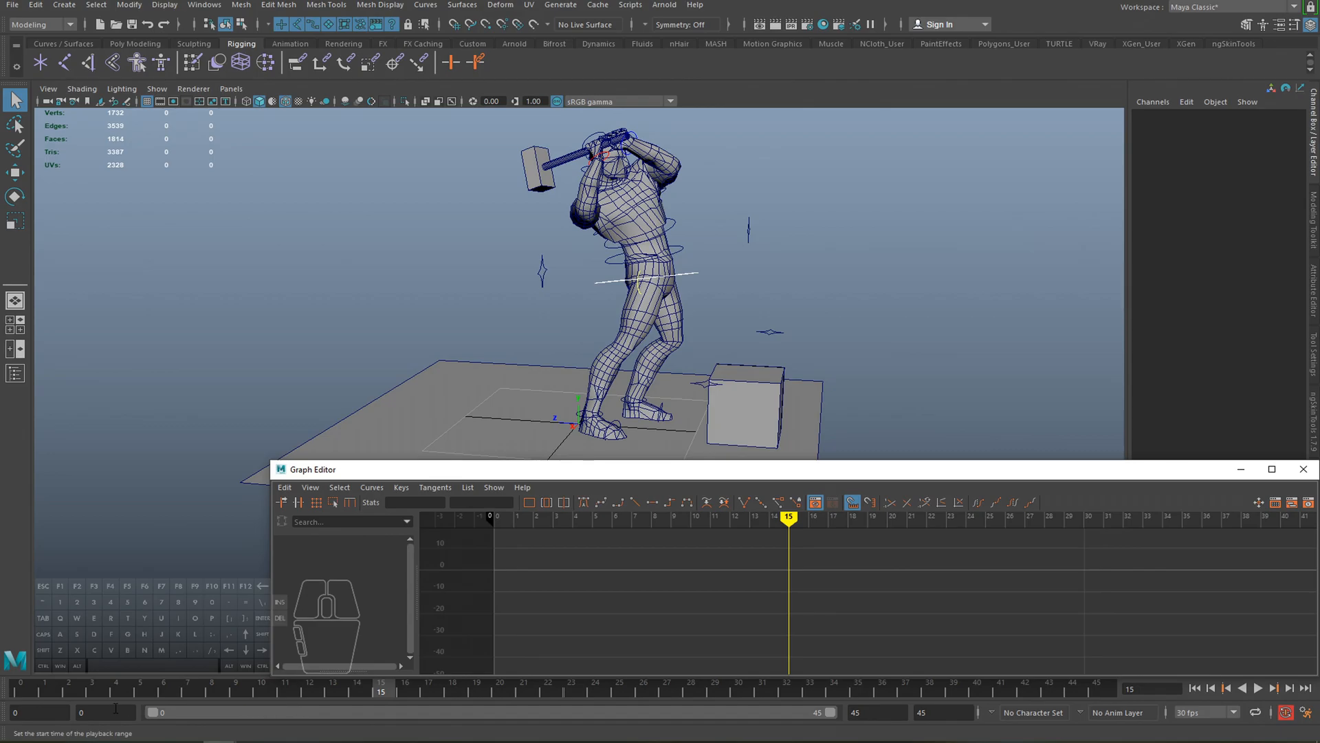
- Play the hammer-swing animation from frame 0 to examine the character's overall motion
left_click(36, 691)
key("alt+v")
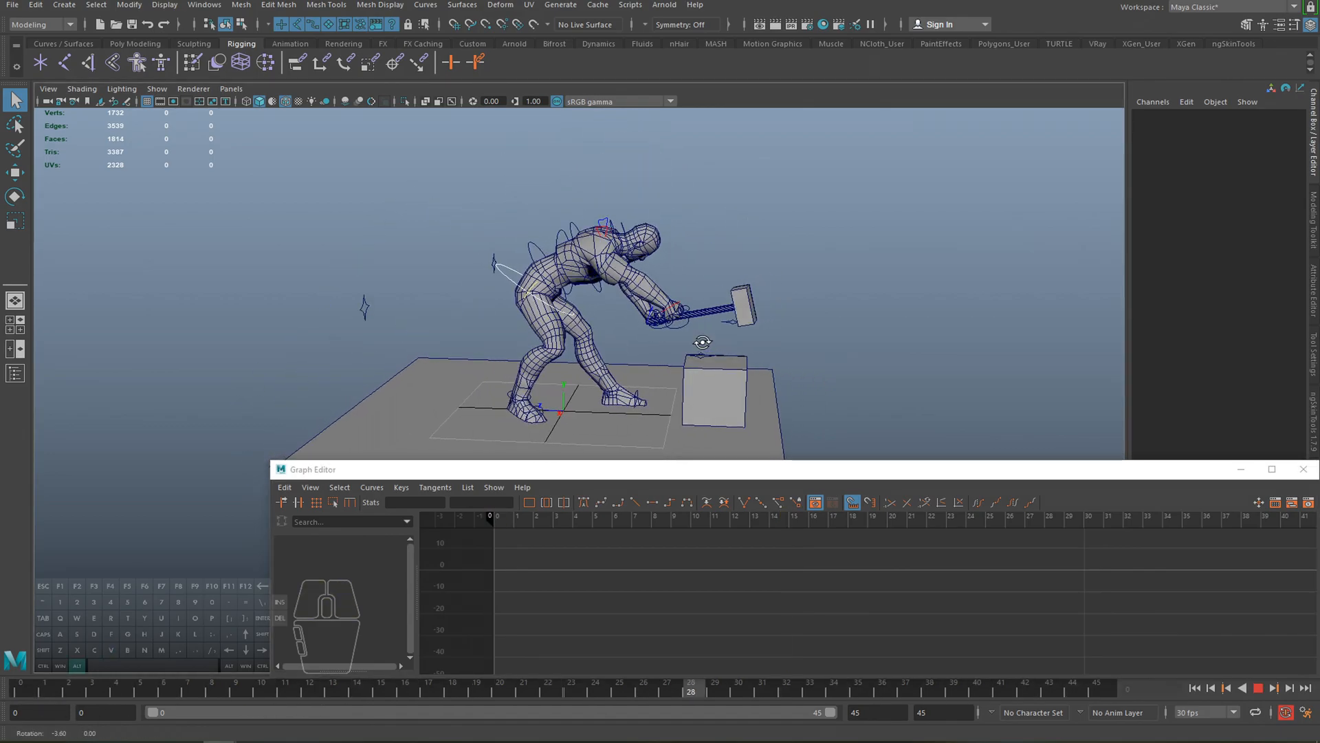
key("alt+v")
left_click(8, 690)
key("alt+v")
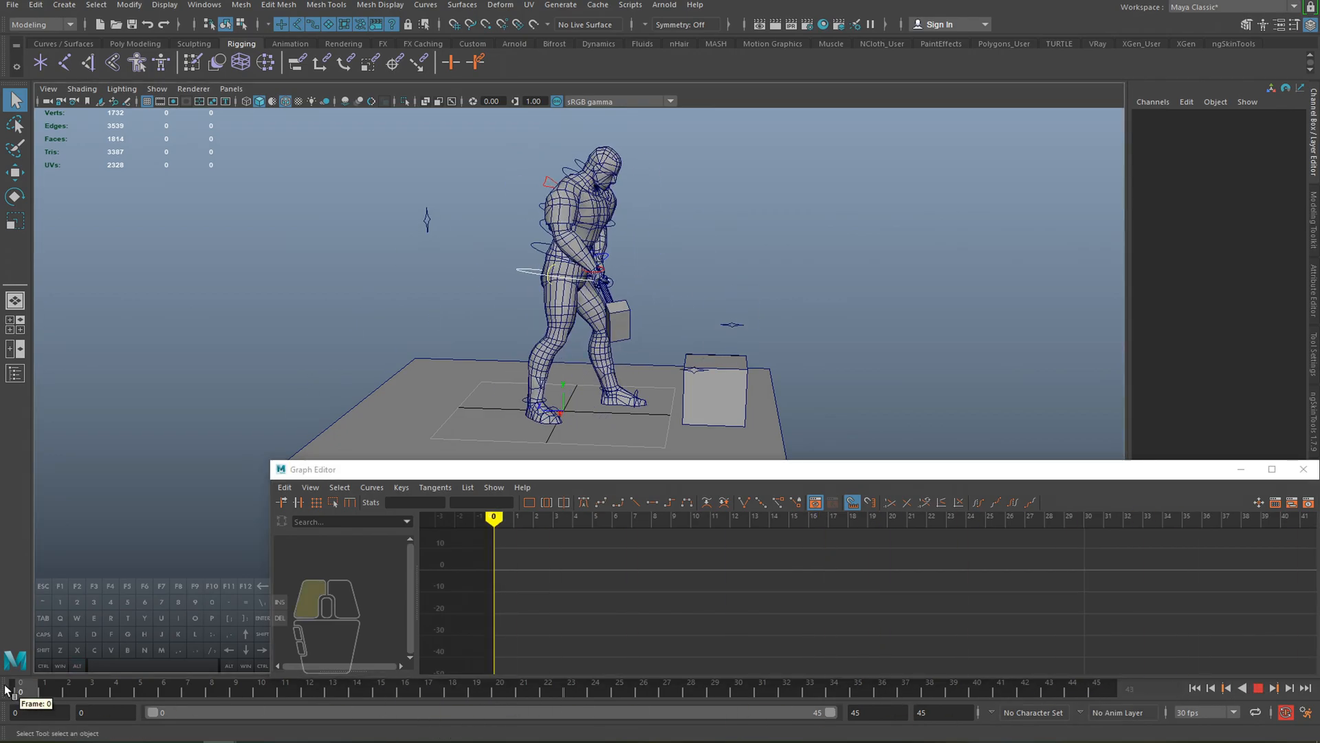
- Select the character's hip control and step through its keyframes from frame 0 to frame 38
left_click(530, 277)
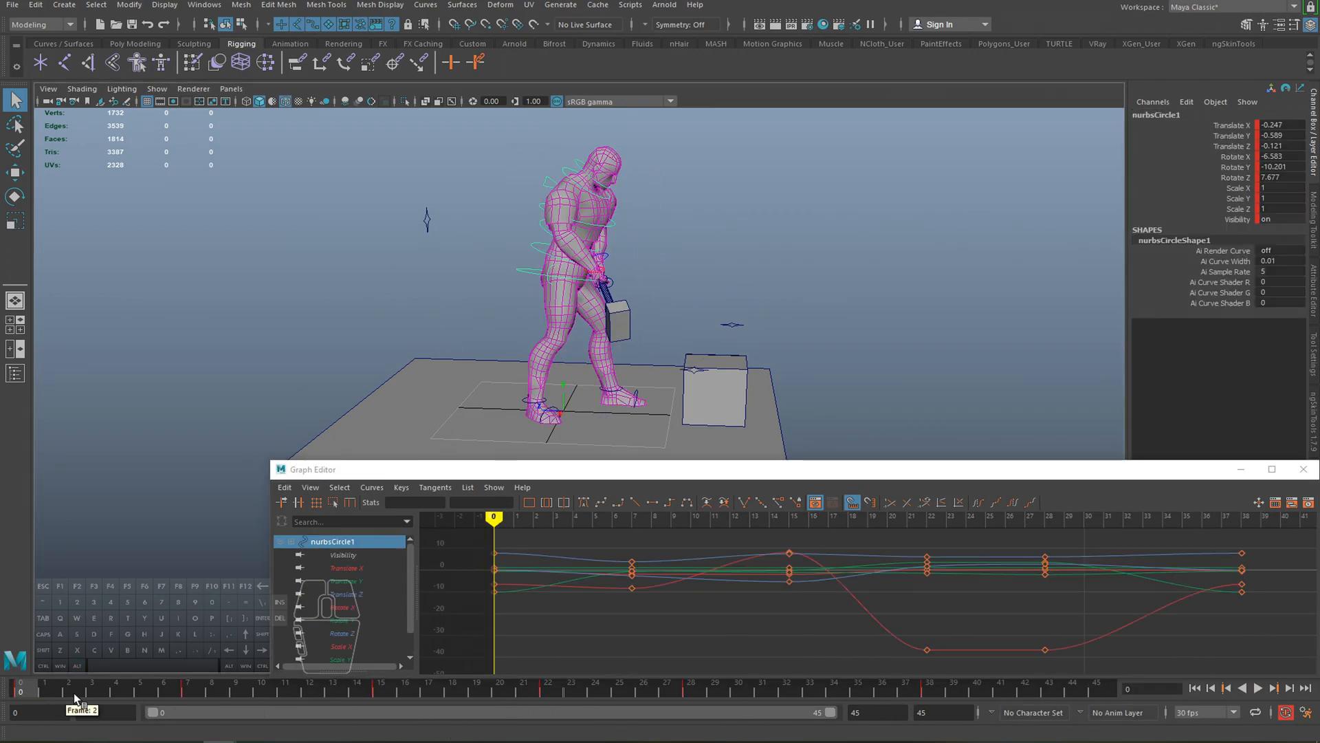
left_click(1285, 689)
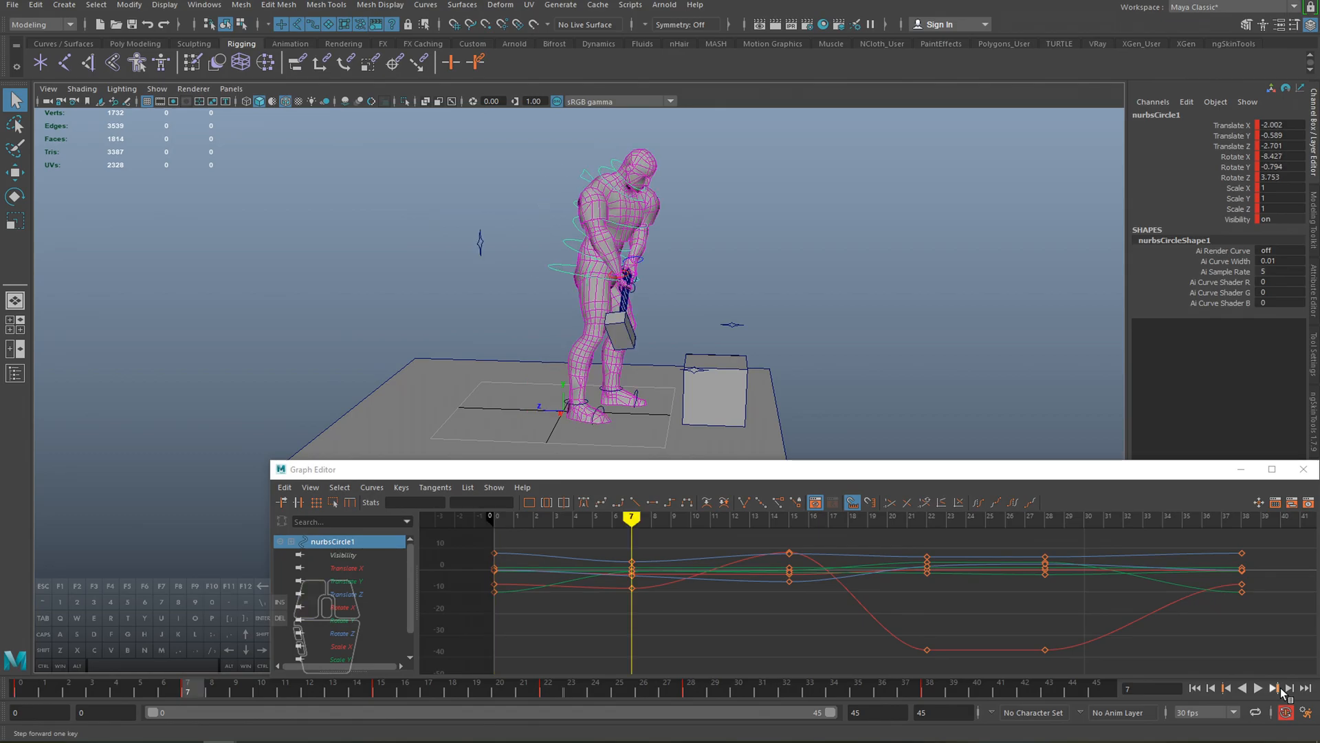
left_click(1283, 689)
left_click(1283, 689)
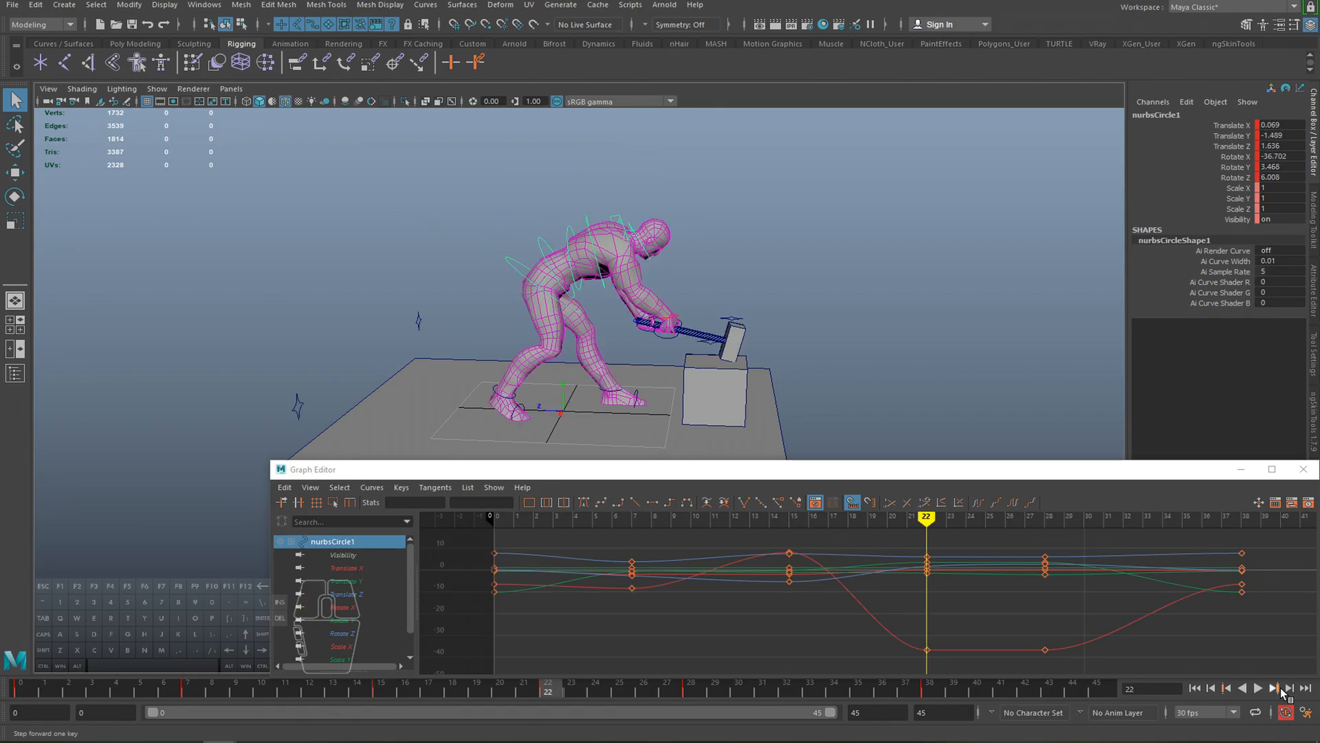
left_click(1283, 689)
left_click(1283, 689)
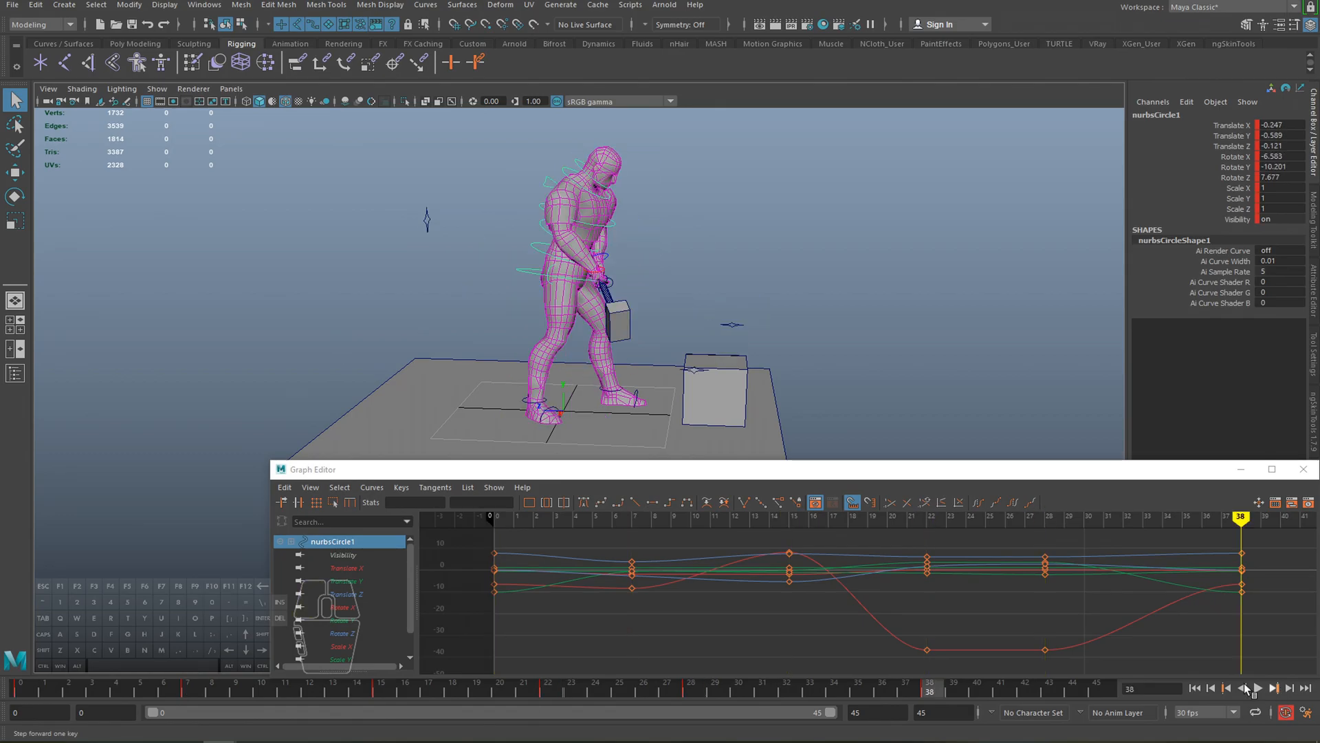
- Play the swing from closer side angles to examine how the legs and feet move
middle_click_drag(521, 264, 493, 295, "alt")
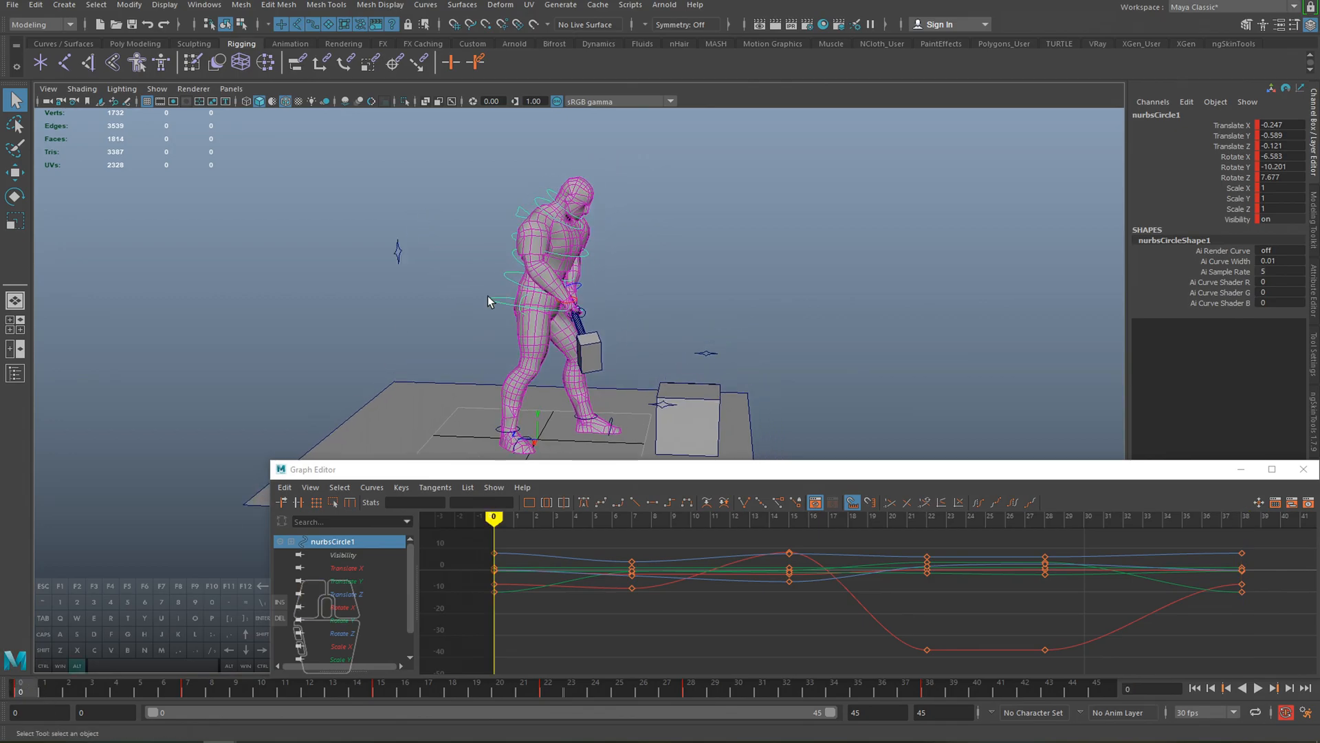
right_click_drag(464, 284, 501, 304, "alt")
key("alt+v")
left_click_drag(519, 325, 549, 313, "alt")
middle_click_drag(548, 313, 551, 260, "alt")
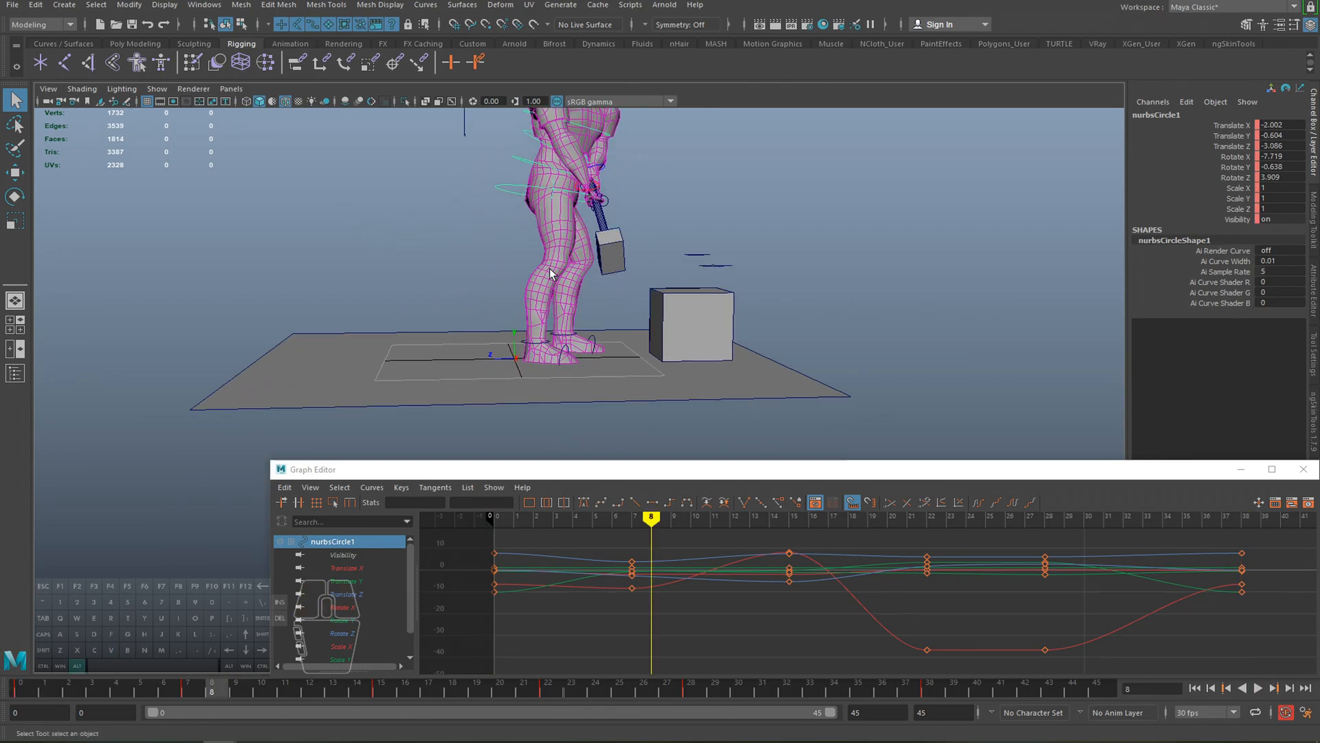
key("alt+shift+v")
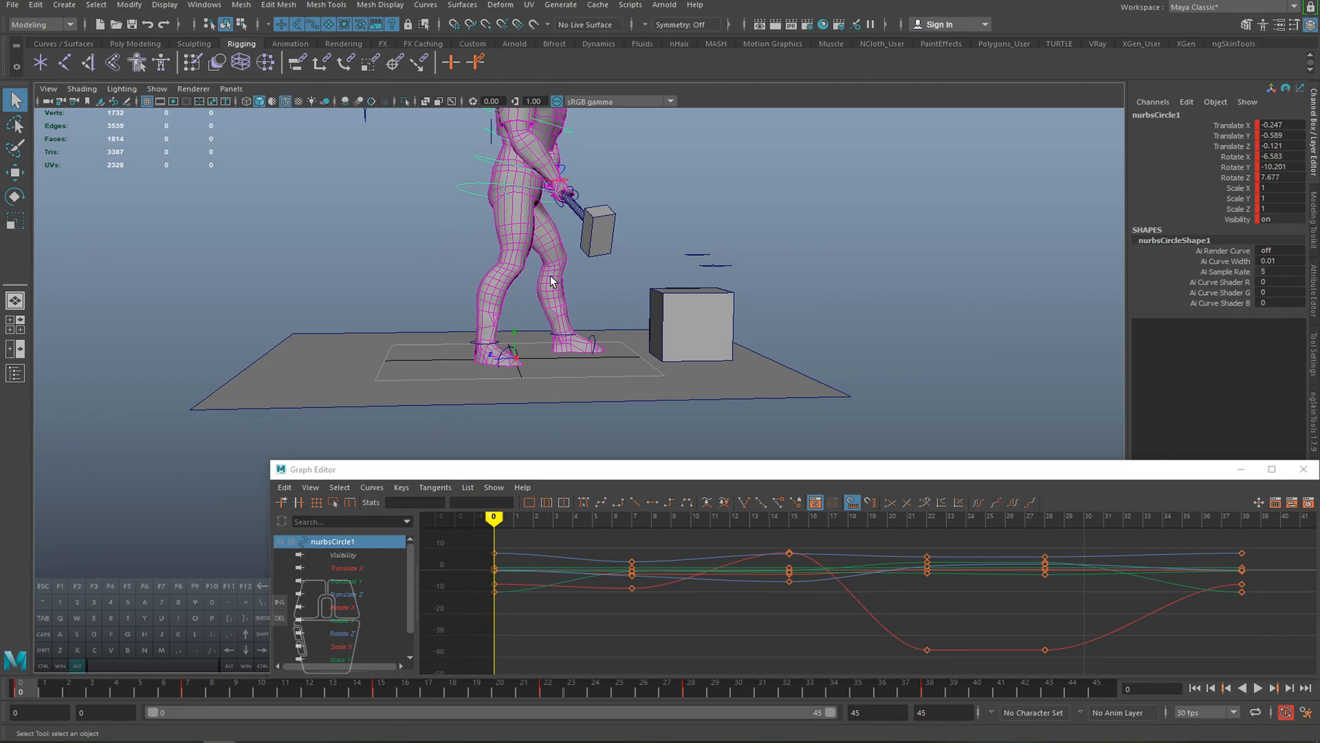
left_click_drag(554, 273, 594, 329, "alt")
key("alt+v")
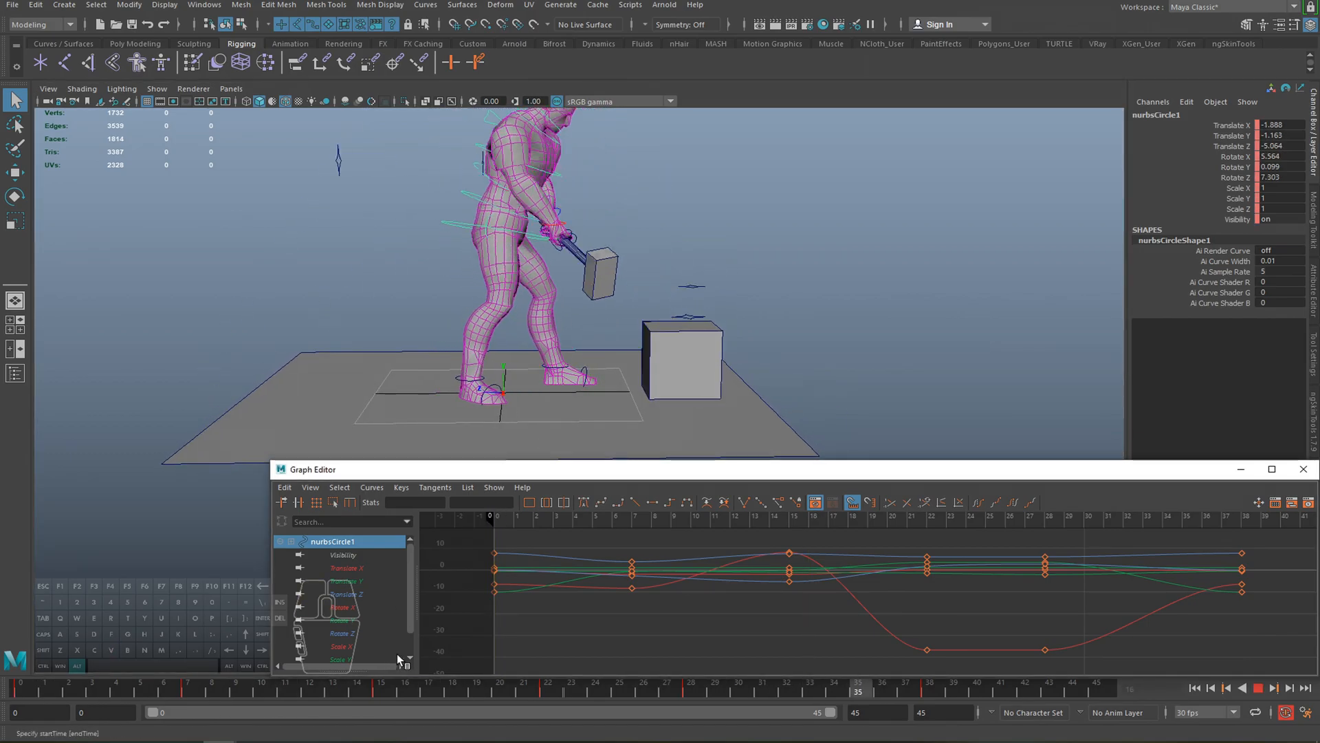
key("alt+v")
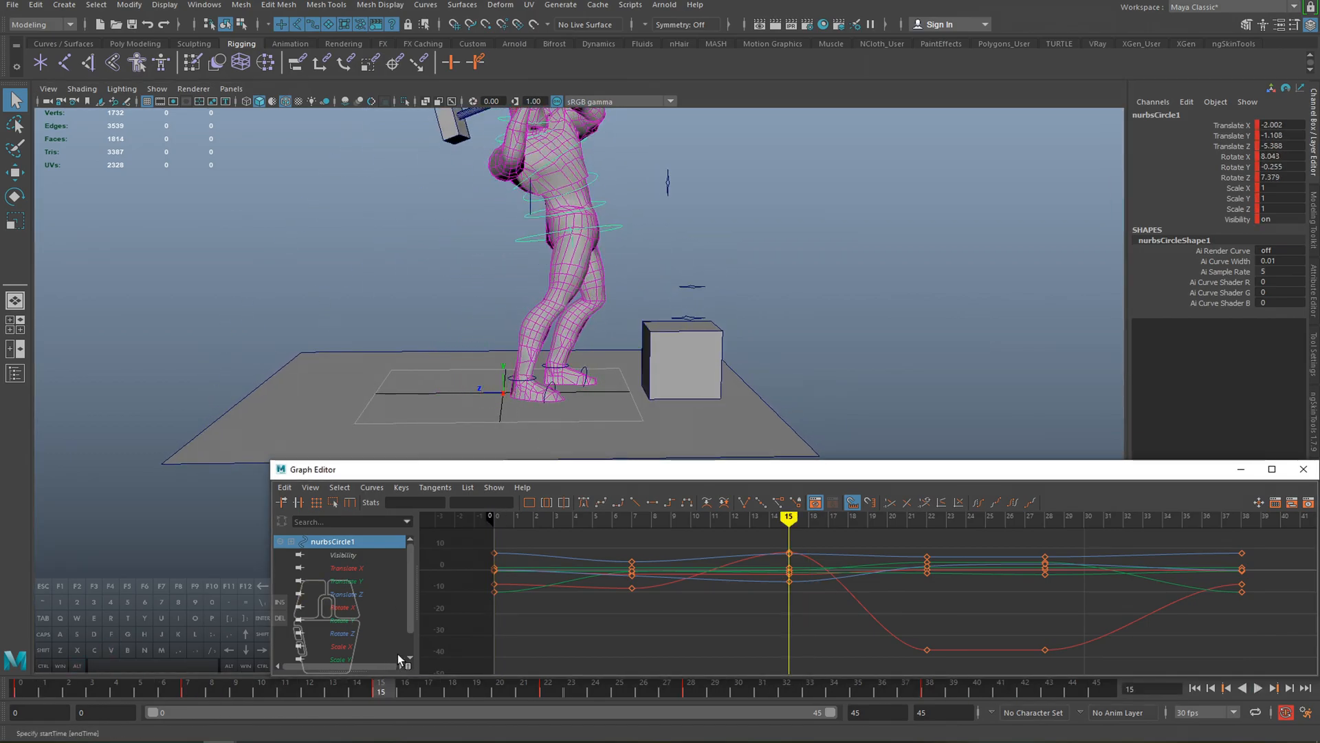
- Restrict viewport selection to curve objects and select the control of the character's rear foot
left_click(532, 378)
left_click(269, 24)
left_click(296, 44)
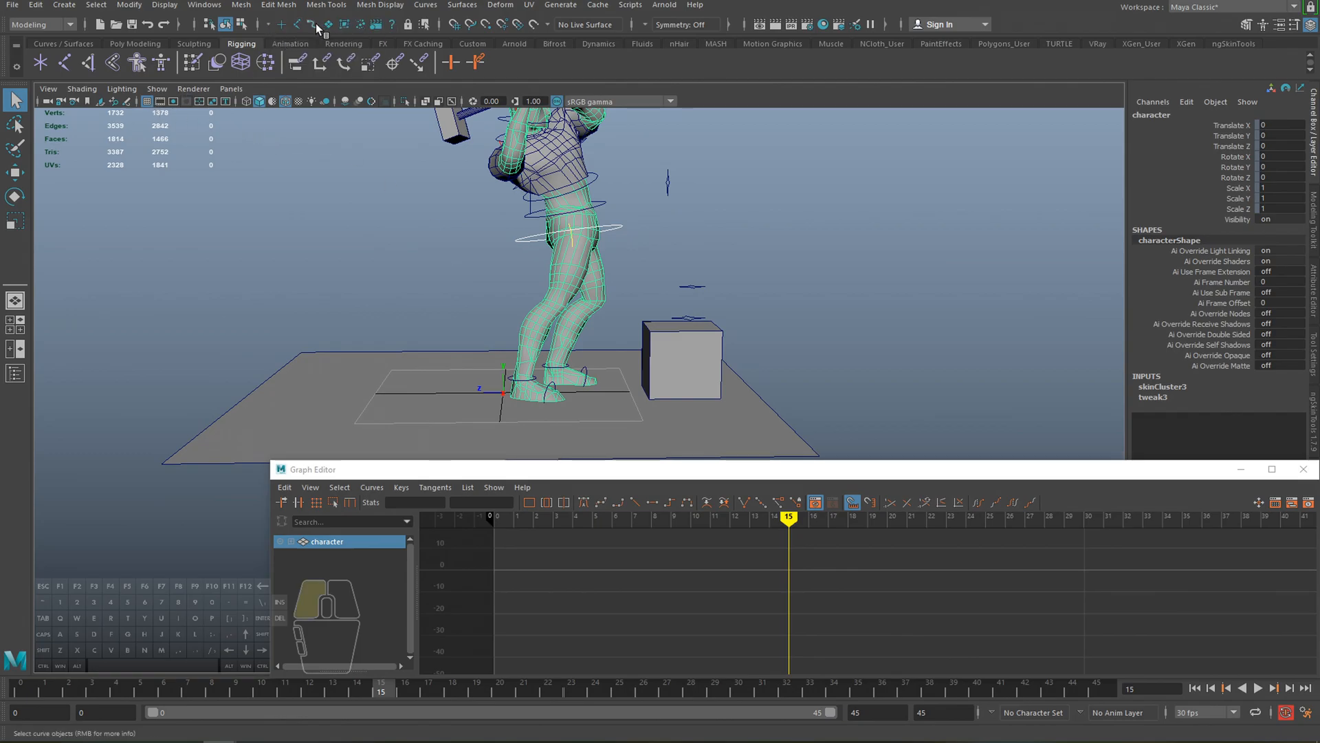
left_click(518, 389)
- Shift the rear foot's control at frame 22 to a Translate Z of about 2.507
left_click_drag(392, 694, 1024, 682)
left_click_drag(938, 686, 547, 694)
key("w")
left_click_drag(374, 363, 406, 364)
- Examine the foot's drift after the hammer impact and compare the hip control's poses at frames 22 and 28
left_click_drag(688, 676, 760, 680)
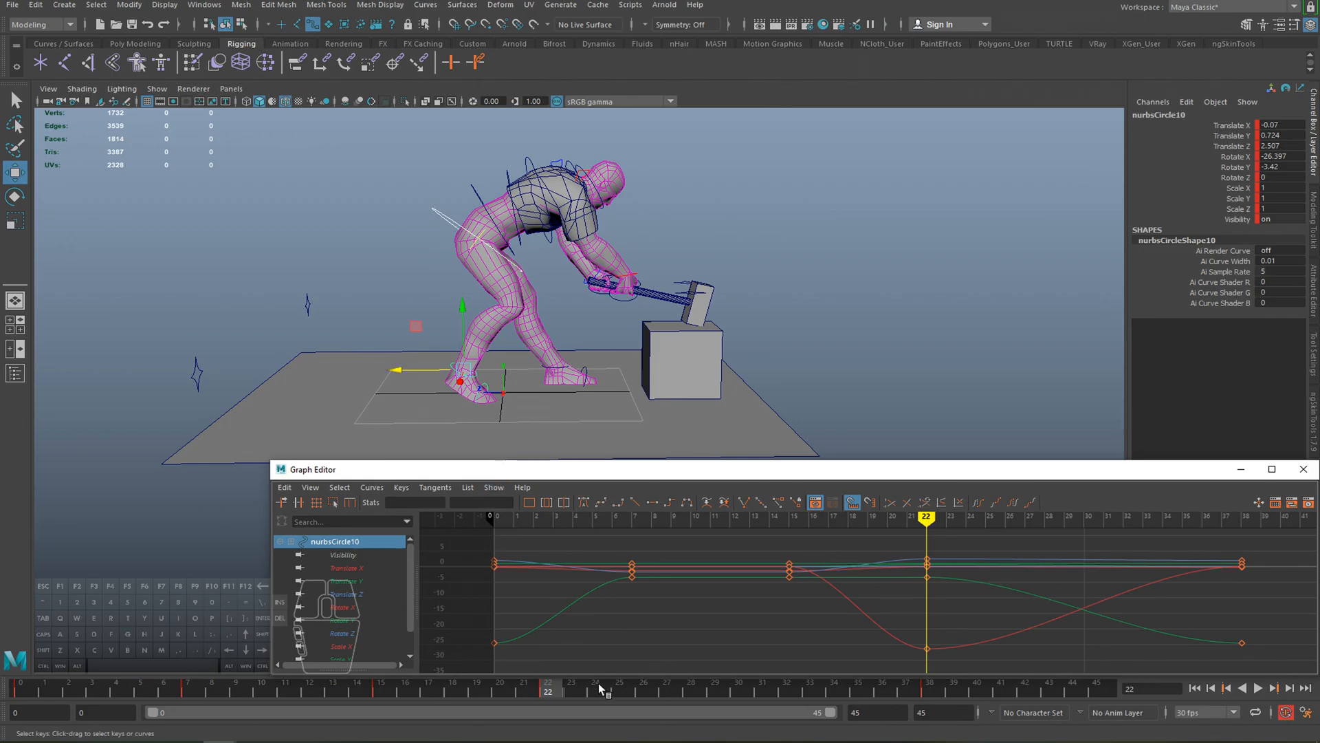
mouse_move(554, 689)
left_mouse_down()
mouse_move(929, 698)
mouse_move(488, 671)
mouse_move(667, 690)
left_mouse_up()
key("alt+v")
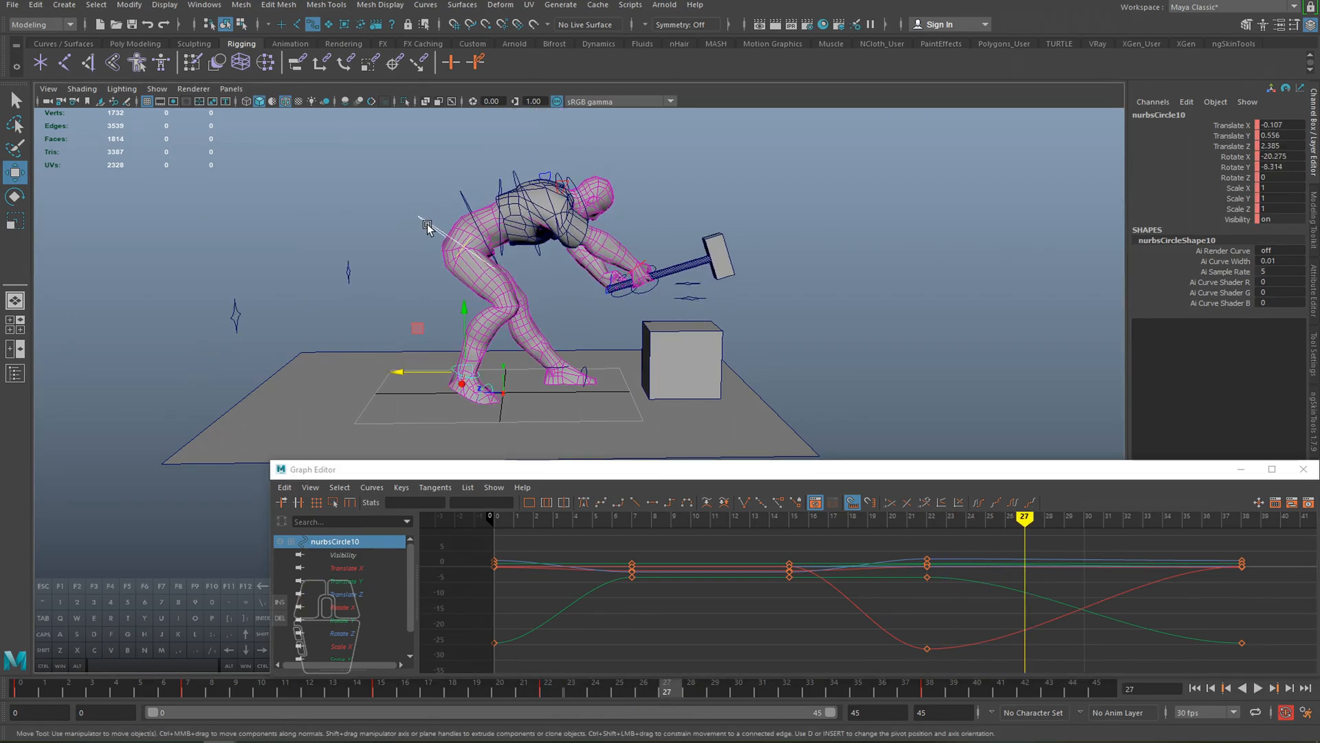
left_click_drag(547, 700, 617, 699)
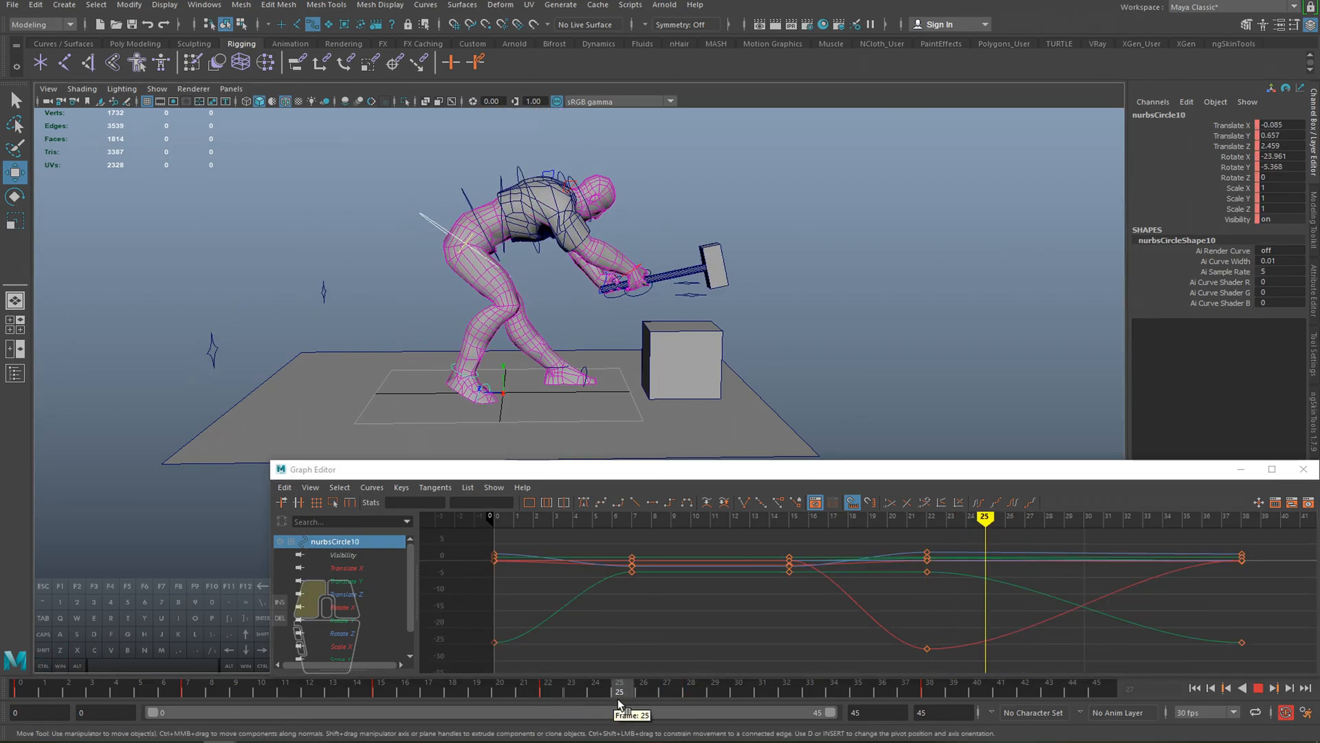
left_click(447, 222)
left_click(544, 689)
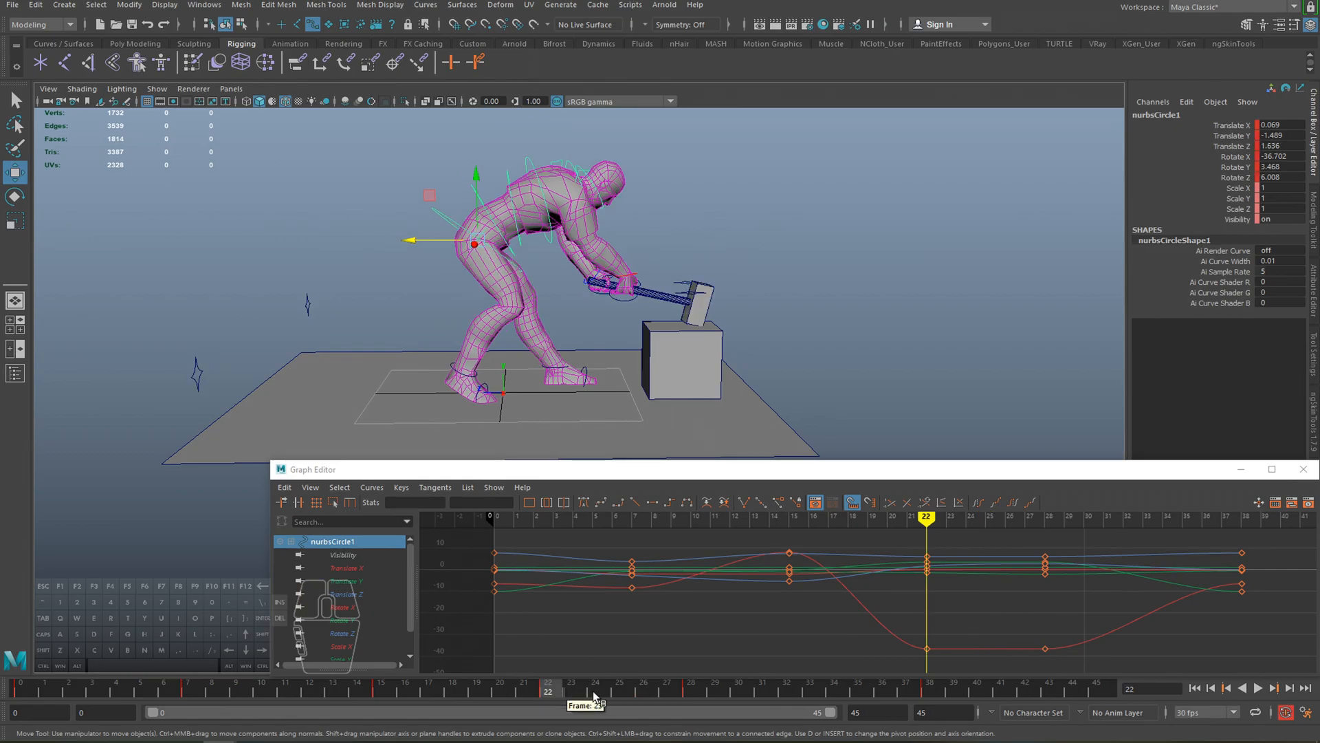
left_click(690, 688)
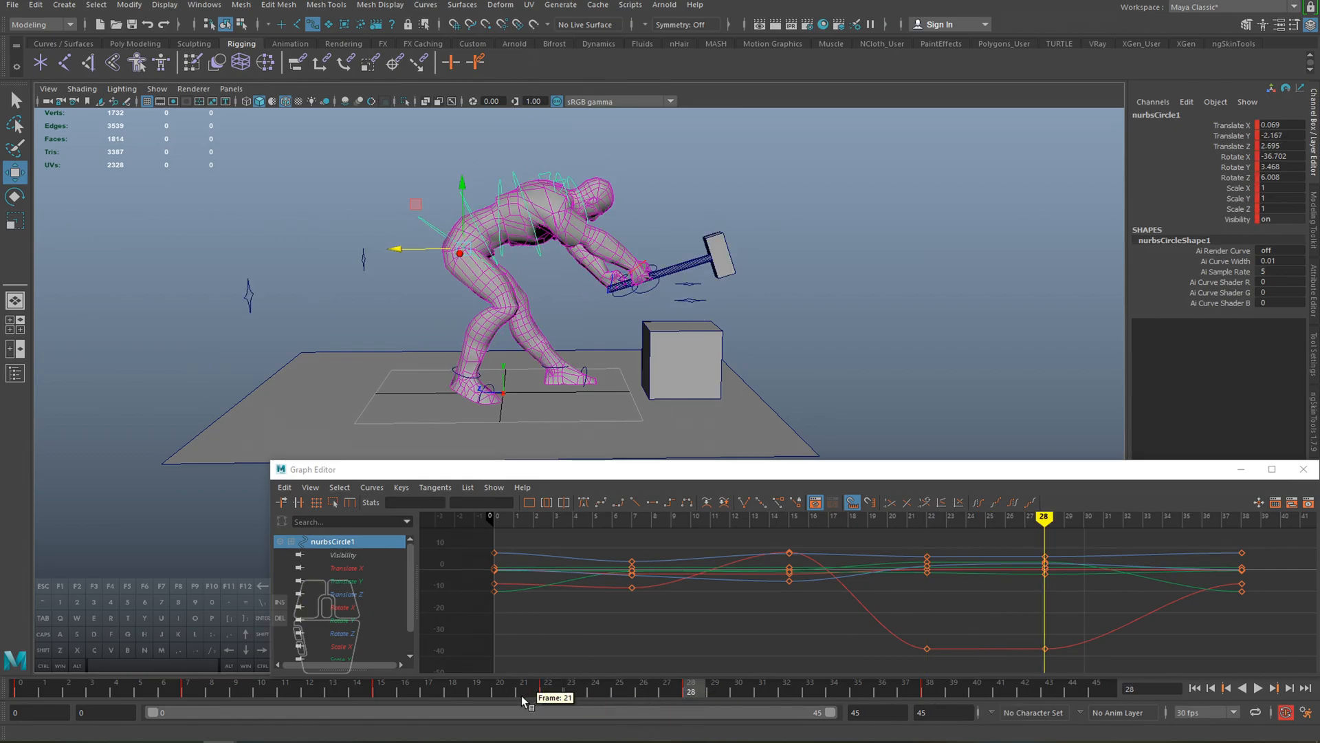
- Copy the rear foot control's frame 22 pose to frame 28 as a key, and play back the animation
left_click(546, 691)
left_click(452, 354)
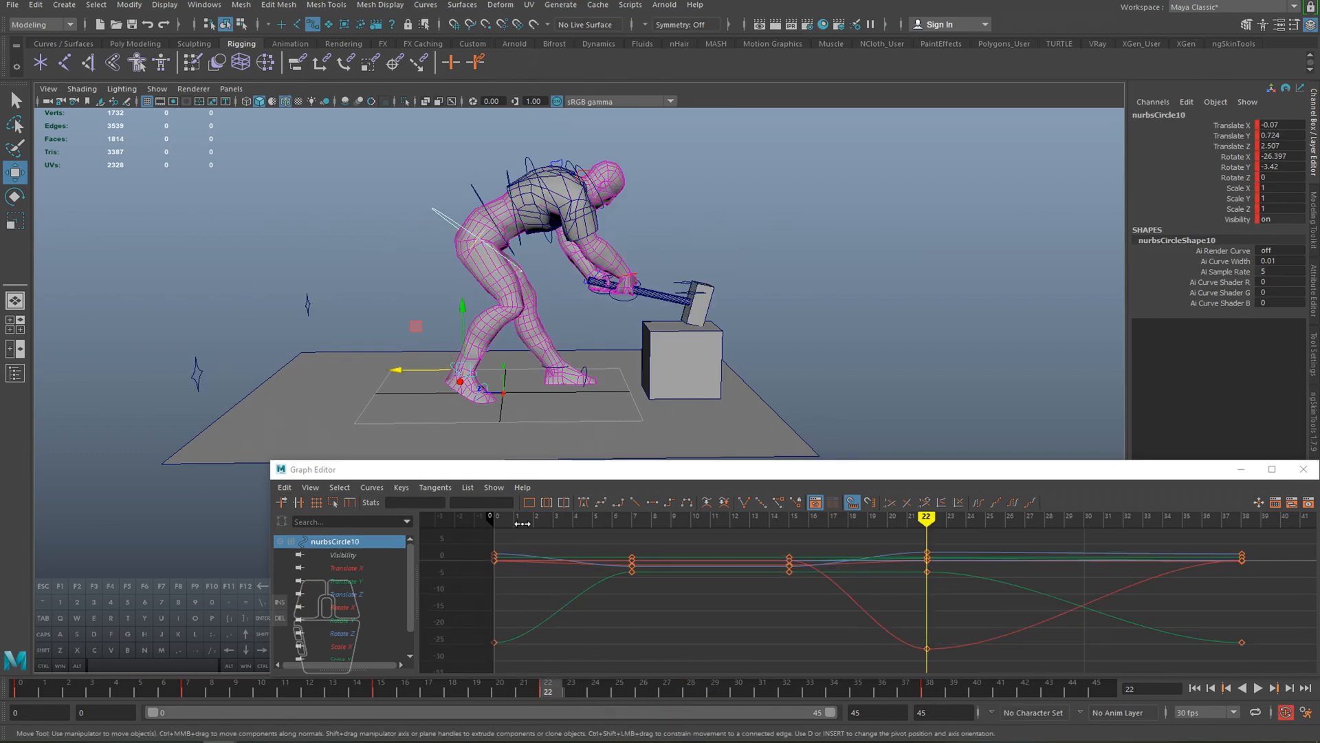
middle_click(693, 691)
key("s")
left_click(570, 690)
key("alt+v")
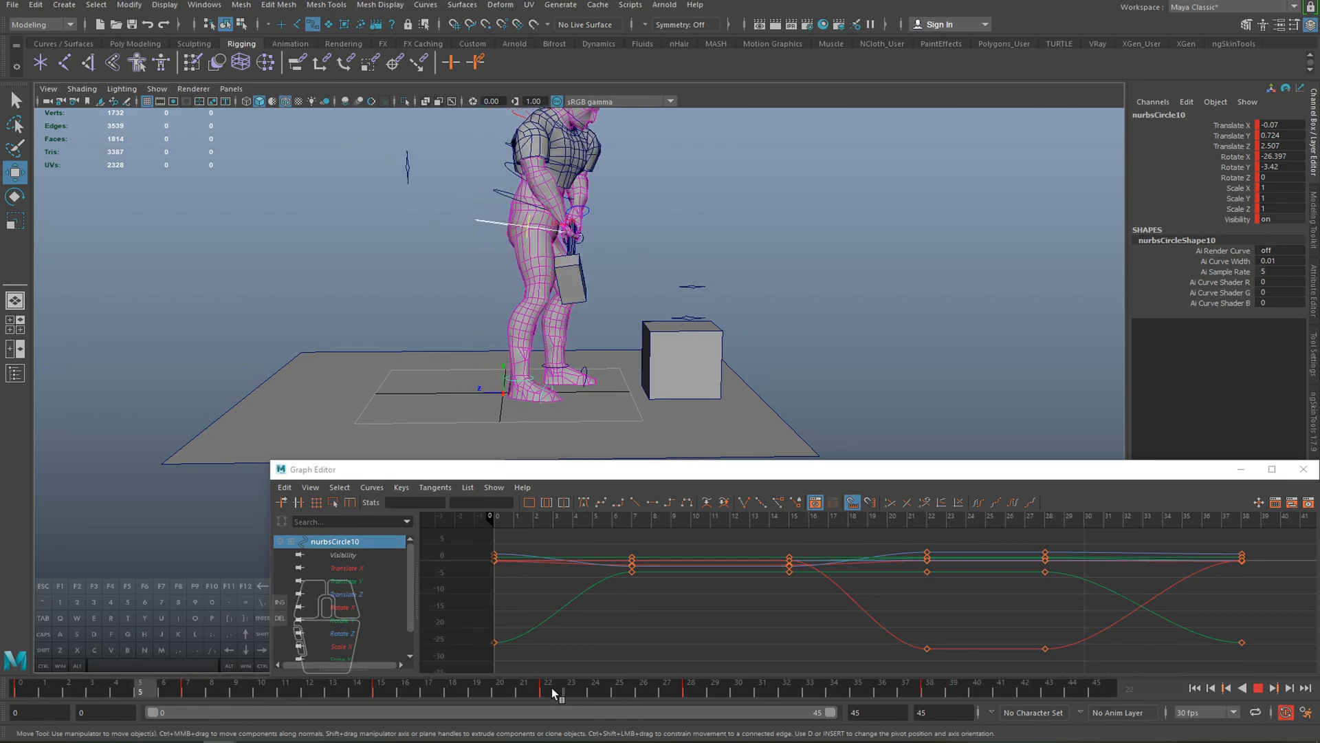
key("alt+v")
- Scrub and play the opening frames from several angles to examine the rear foot's slide from frame 0
mouse_move(12, 691)
left_mouse_down()
mouse_move(147, 690)
mouse_move(13, 689)
left_mouse_up()
middle_click_drag(411, 391, 515, 382, "alt")
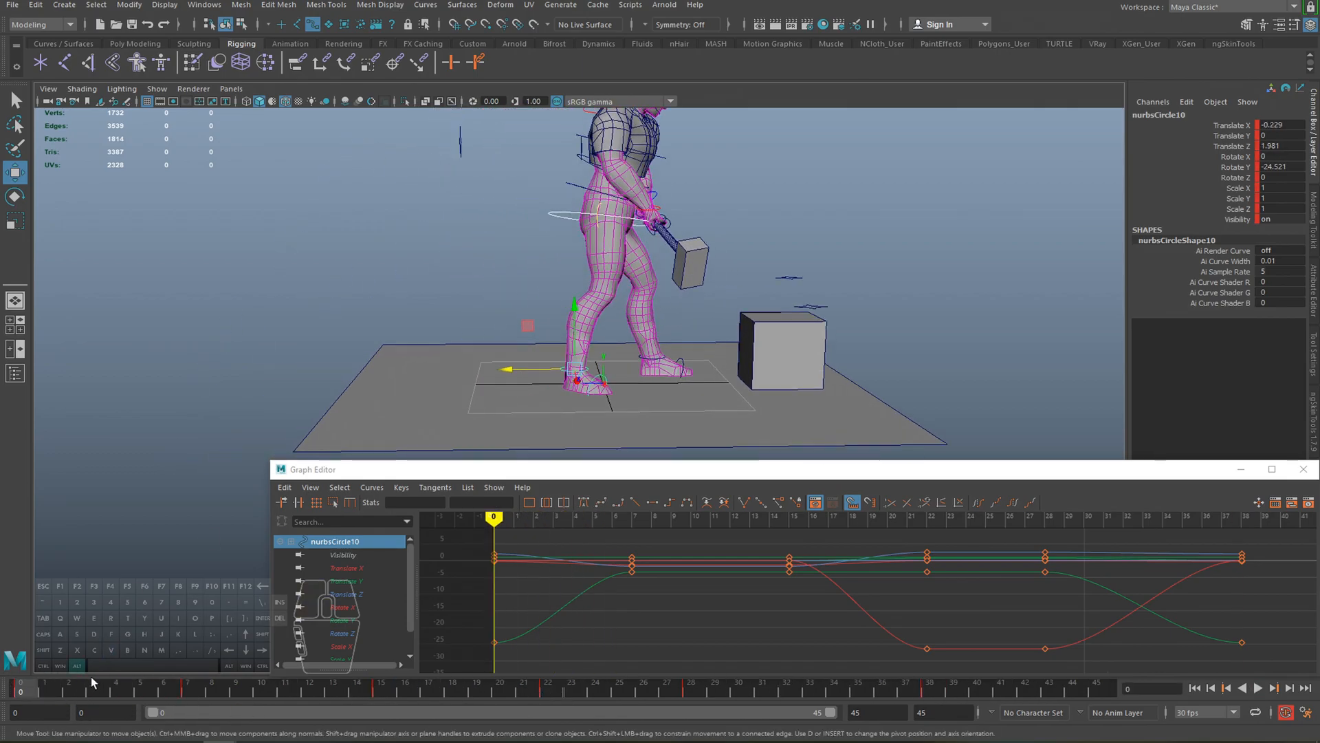
left_click_drag(39, 691, 237, 688)
middle_click_drag(530, 296, 473, 299, "alt")
left_click_drag(104, 682, 44, 684)
left_click_drag(523, 310, 564, 355, "alt")
key("alt+v")
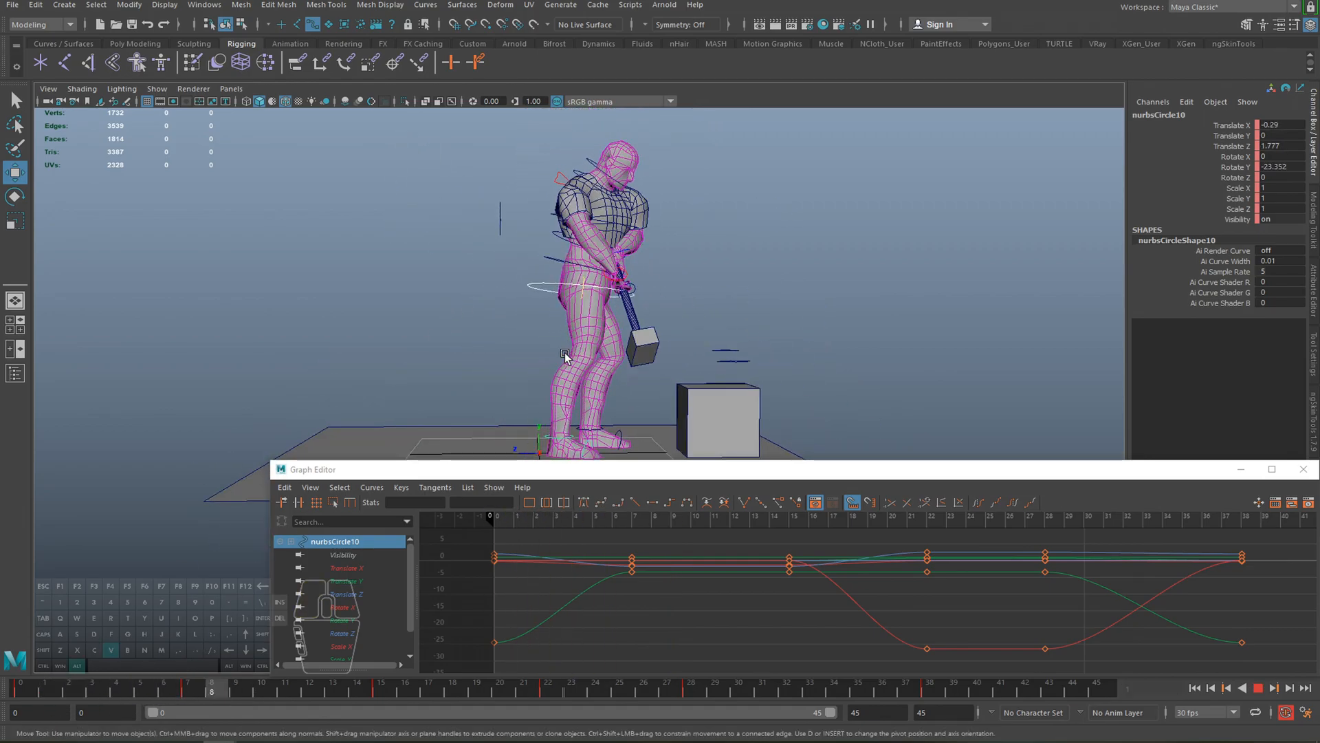
left_click_drag(63, 686, 16, 685)
middle_click_drag(473, 402, 482, 358, "alt")
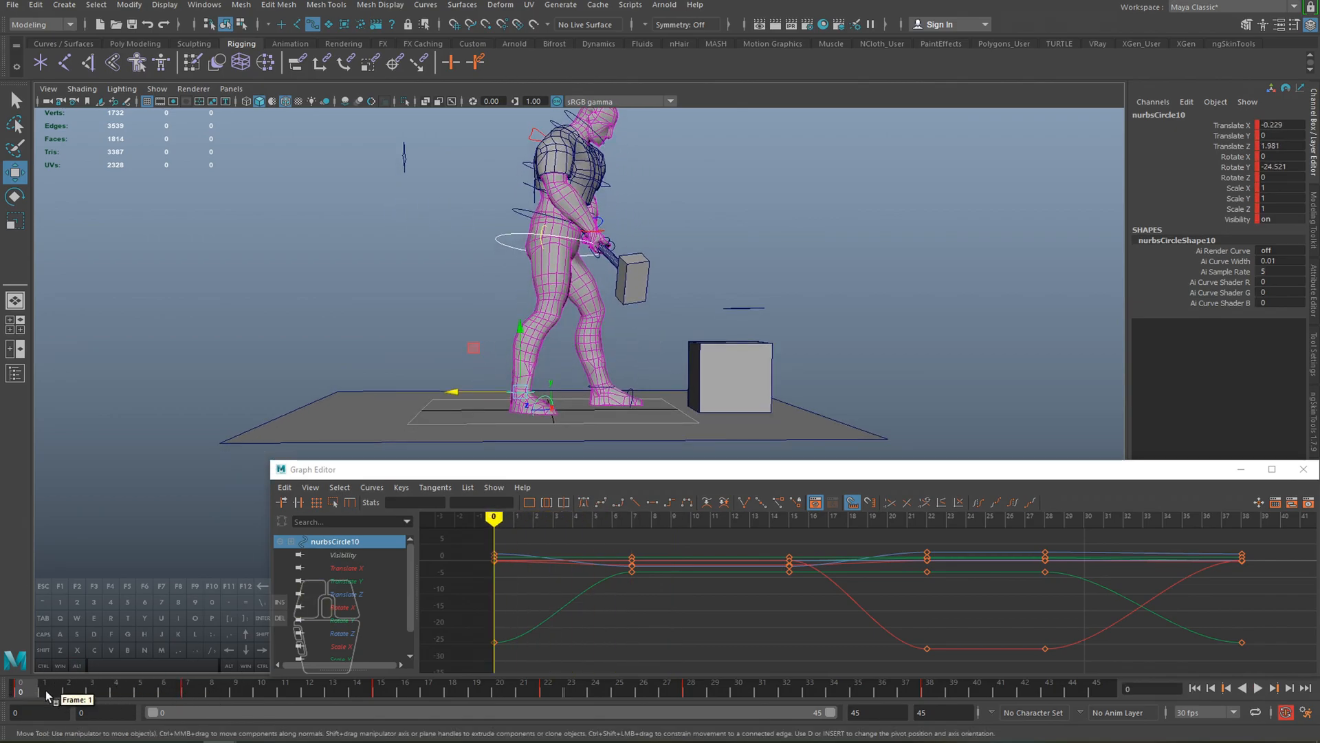
- At frame 3, rotate the rear foot's control to a Rotate X of about -13.163 to lift the heel
left_click_drag(45, 690, 96, 691)
key("e")
key("e")
mouse_move(571, 378)
left_mouse_down()
mouse_move(572, 358)
mouse_move(552, 348)
mouse_move(580, 377)
left_mouse_up()
key("w")
key("e")
- Raise and push back the rear foot at frame 3 to Translate Y about 1.343, Translate Z 1.62 and Rotate X -20.078
key("w")
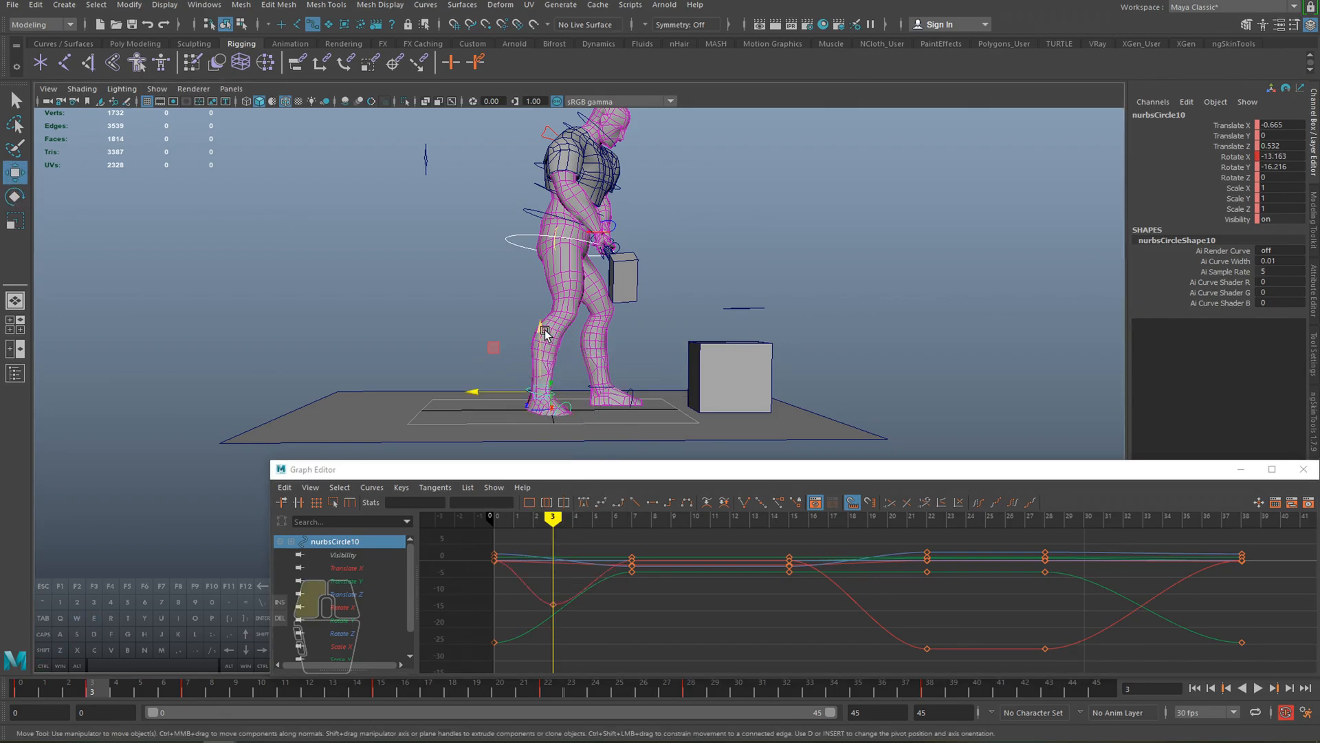
left_click_drag(543, 331, 544, 318)
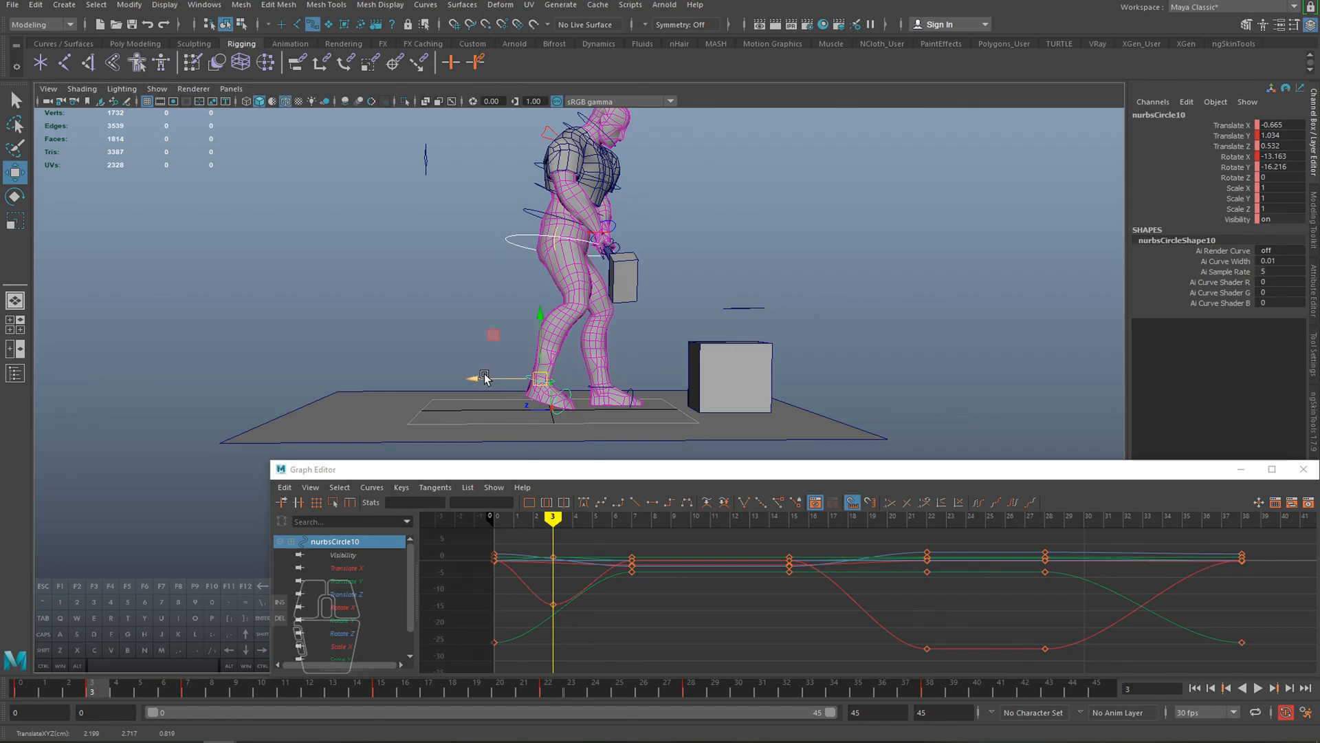
key("e")
key("w")
left_click_drag(527, 323, 578, 365)
key("e")
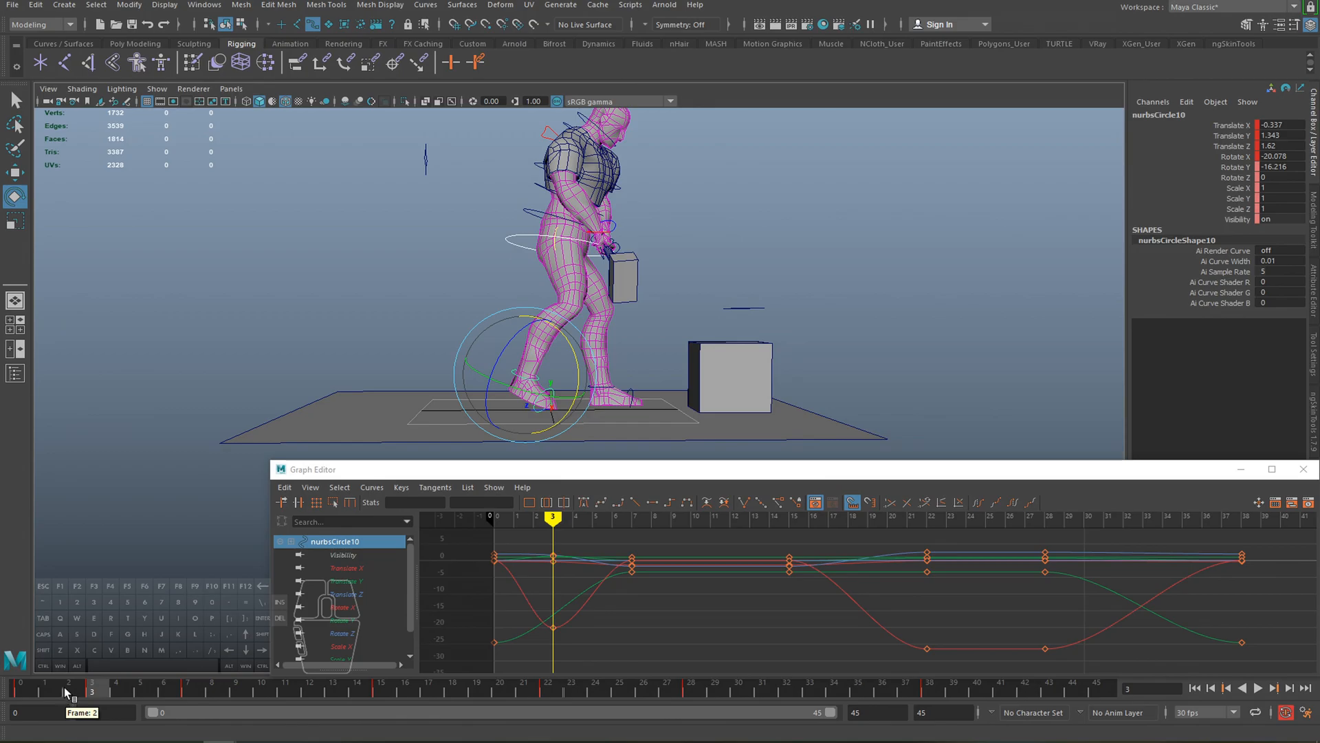
- Replay the animation from frame 0 to examine the rear foot's new step at frame 3
left_click(17, 688)
key("alt+v")
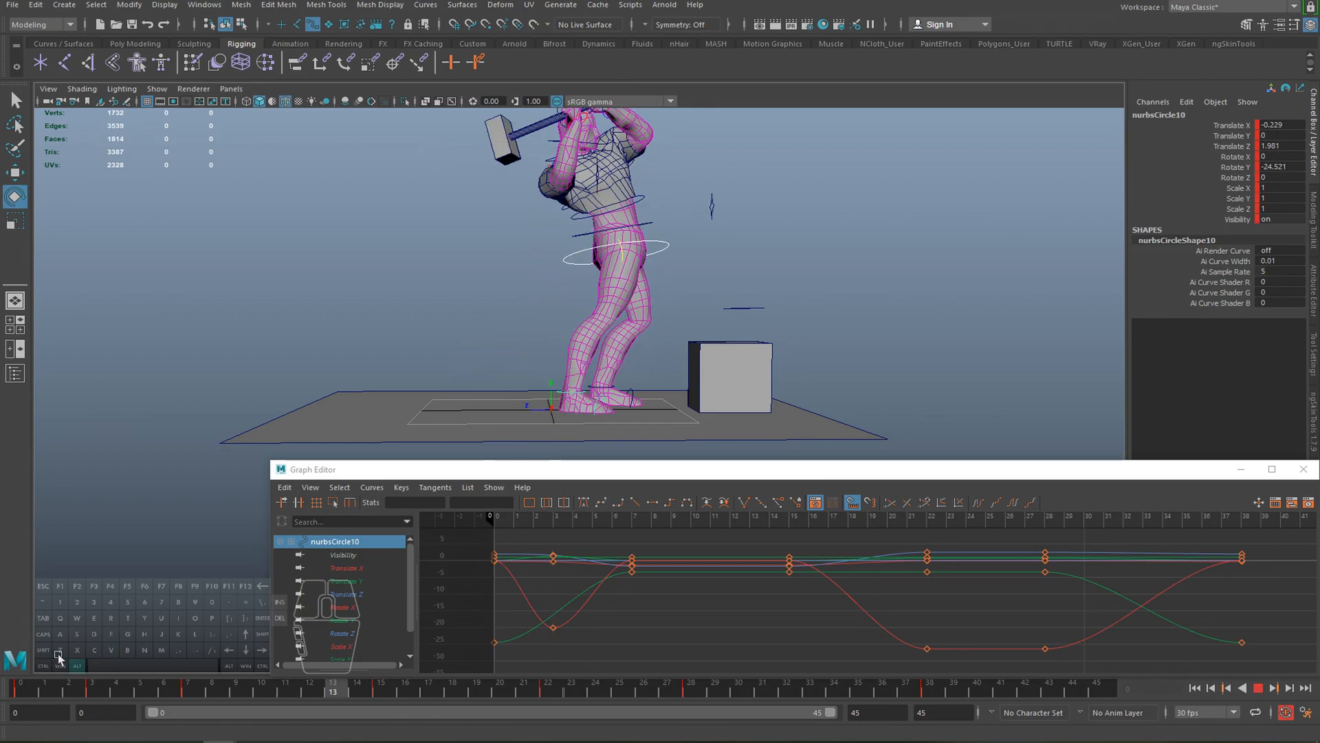
left_click(10, 696)
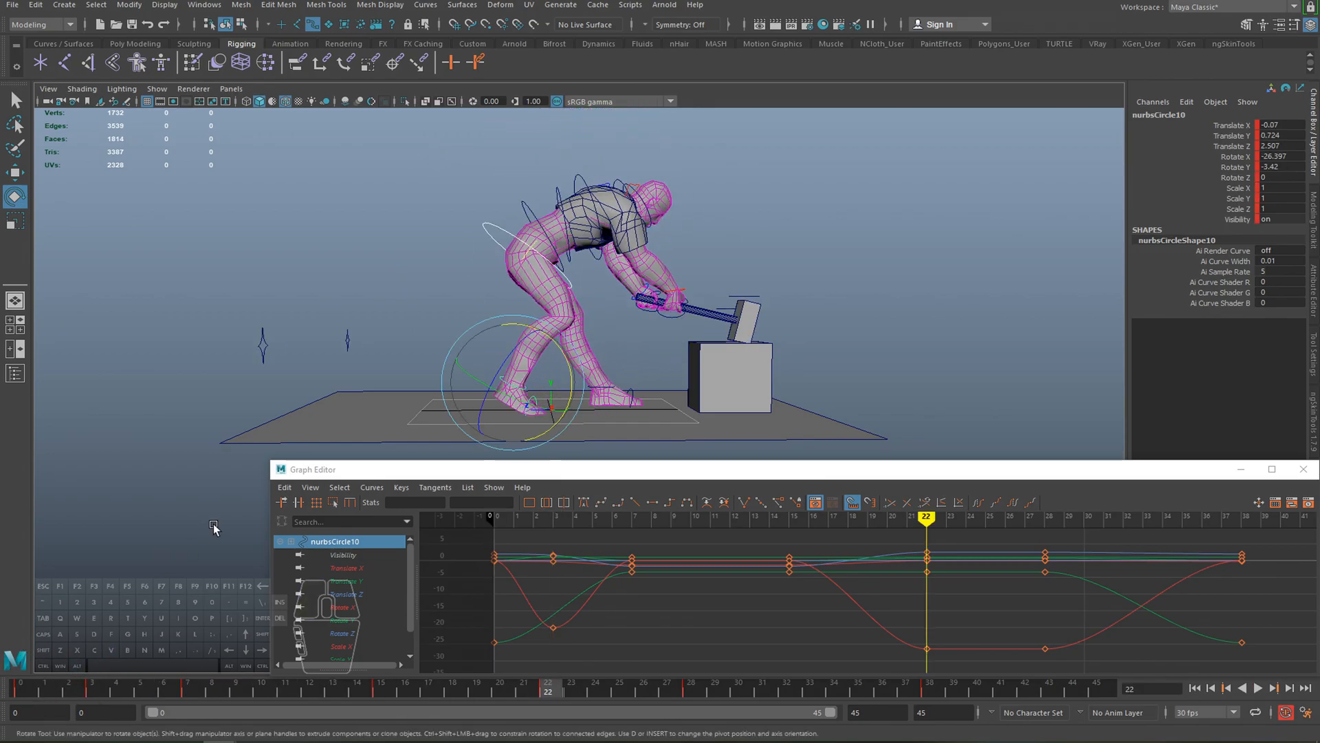
left_click(27, 692)
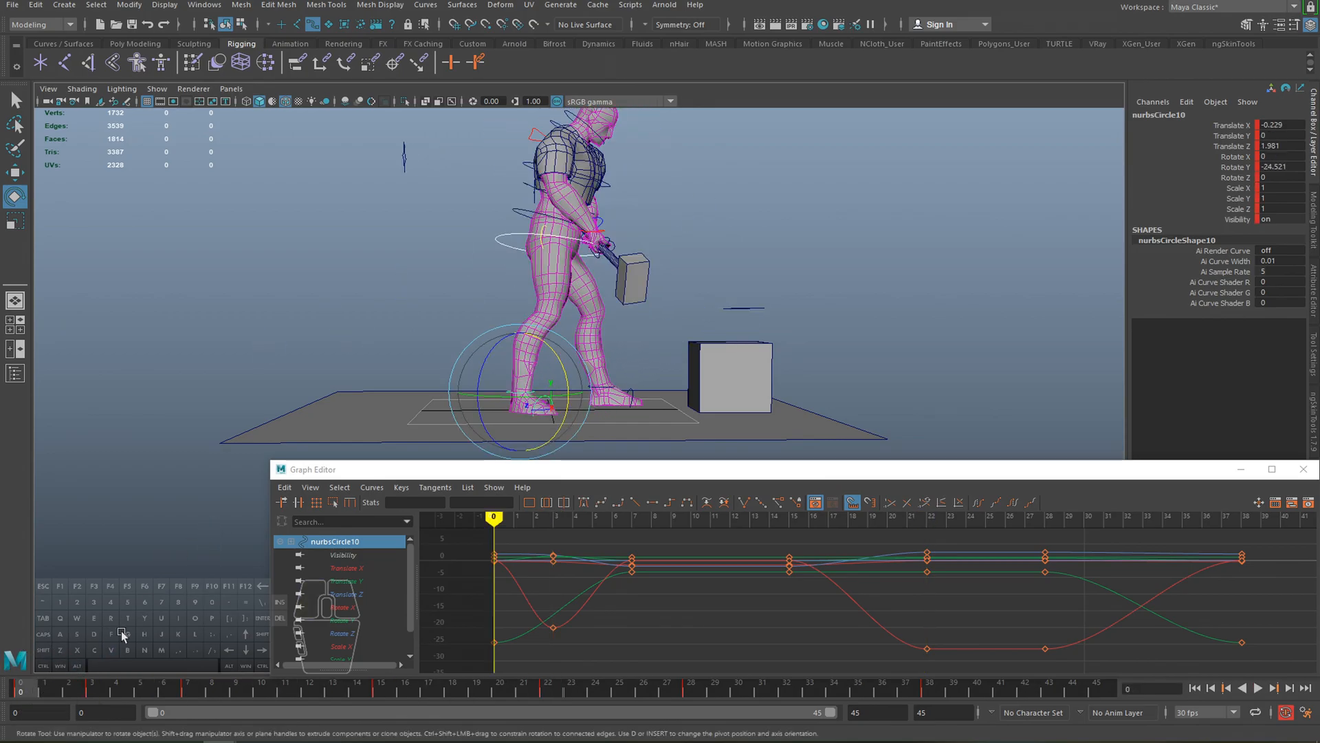
key("alt+v")
key("alt+v")
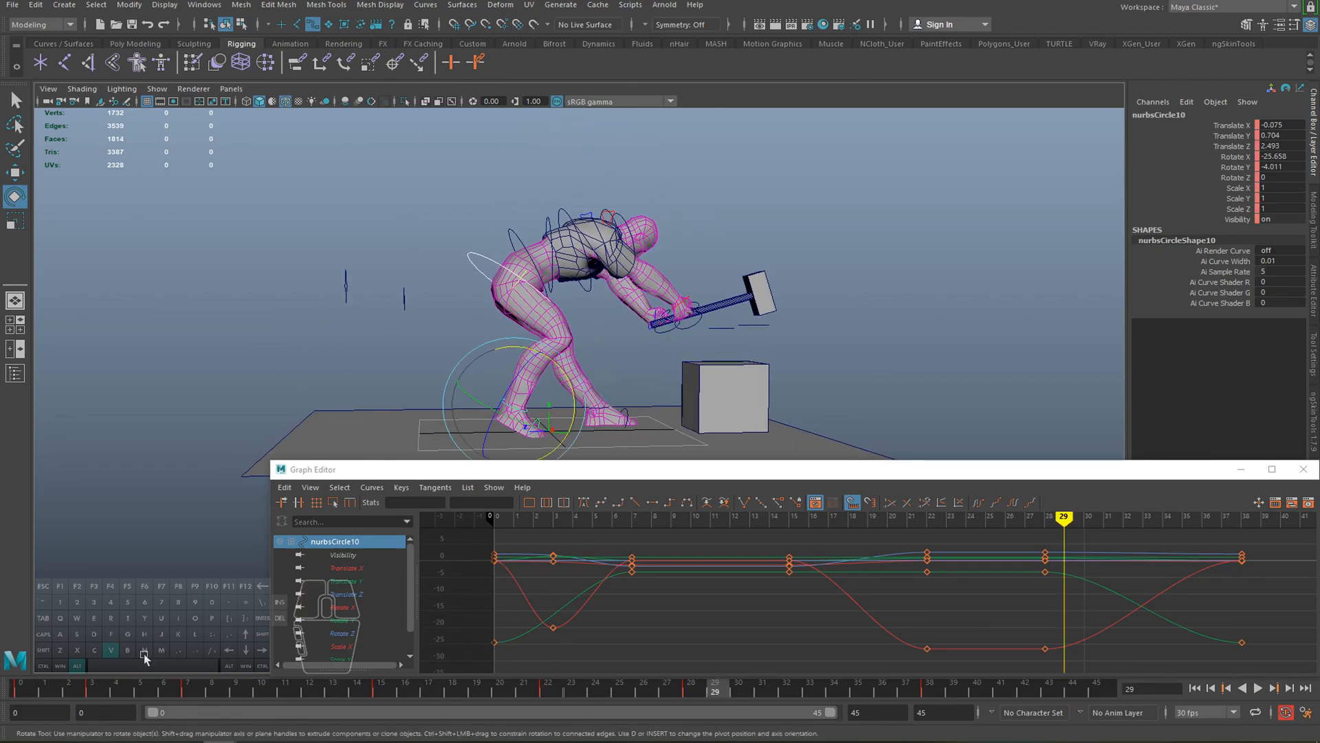
left_click(31, 685)
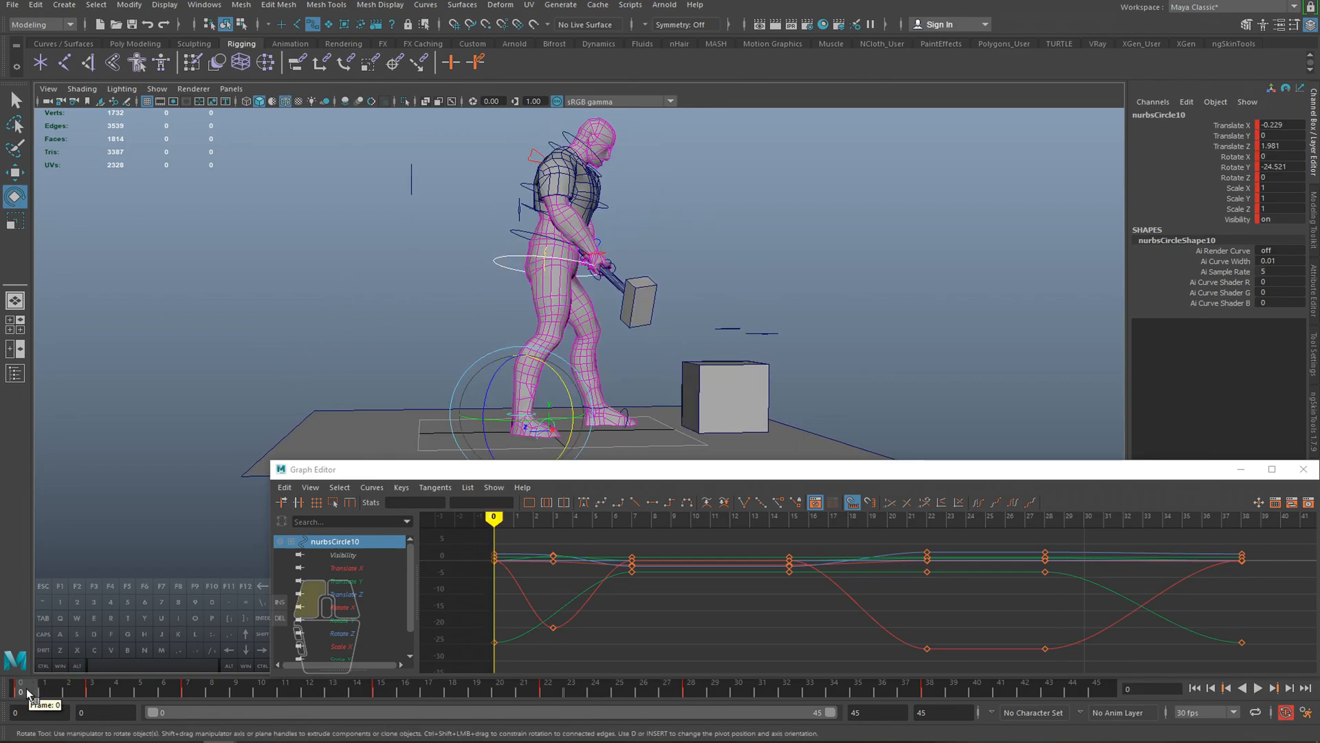
mouse_move(27, 690)
left_mouse_down()
mouse_move(185, 693)
mouse_move(0, 683)
left_mouse_up()
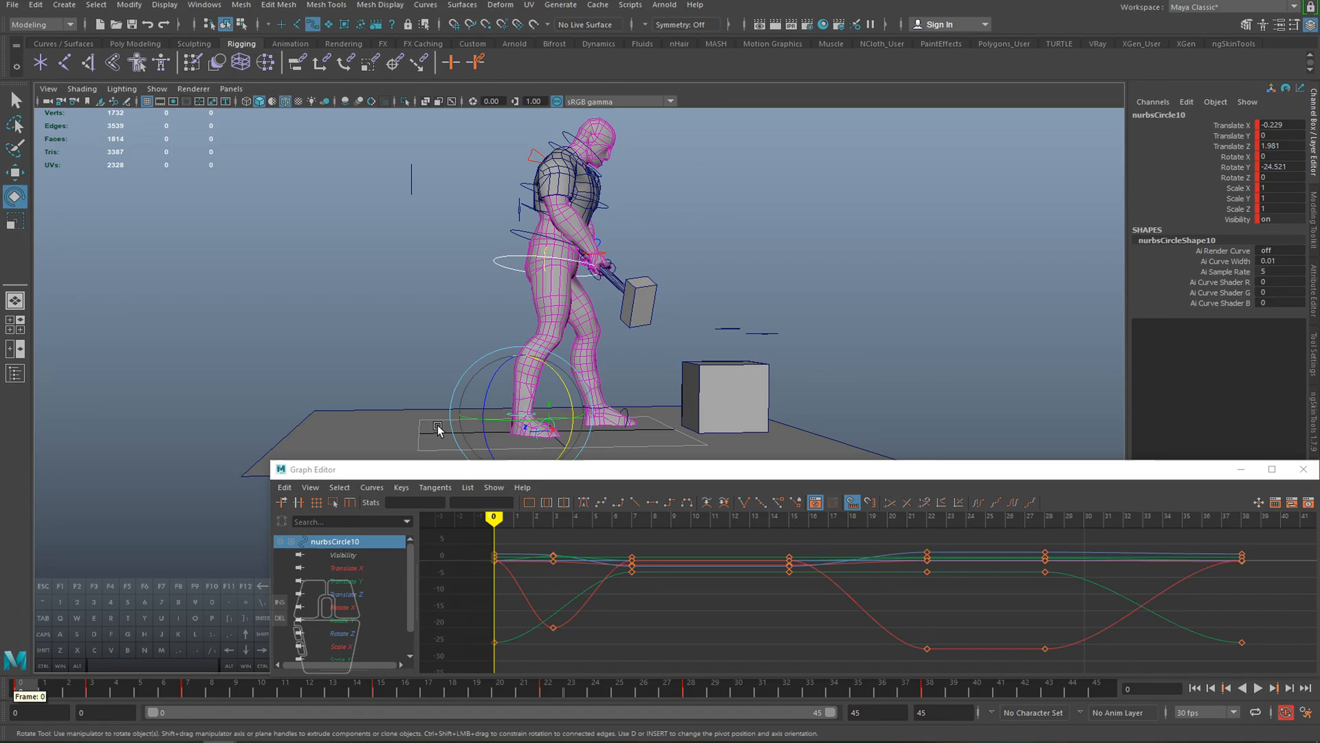
key("alt+v")
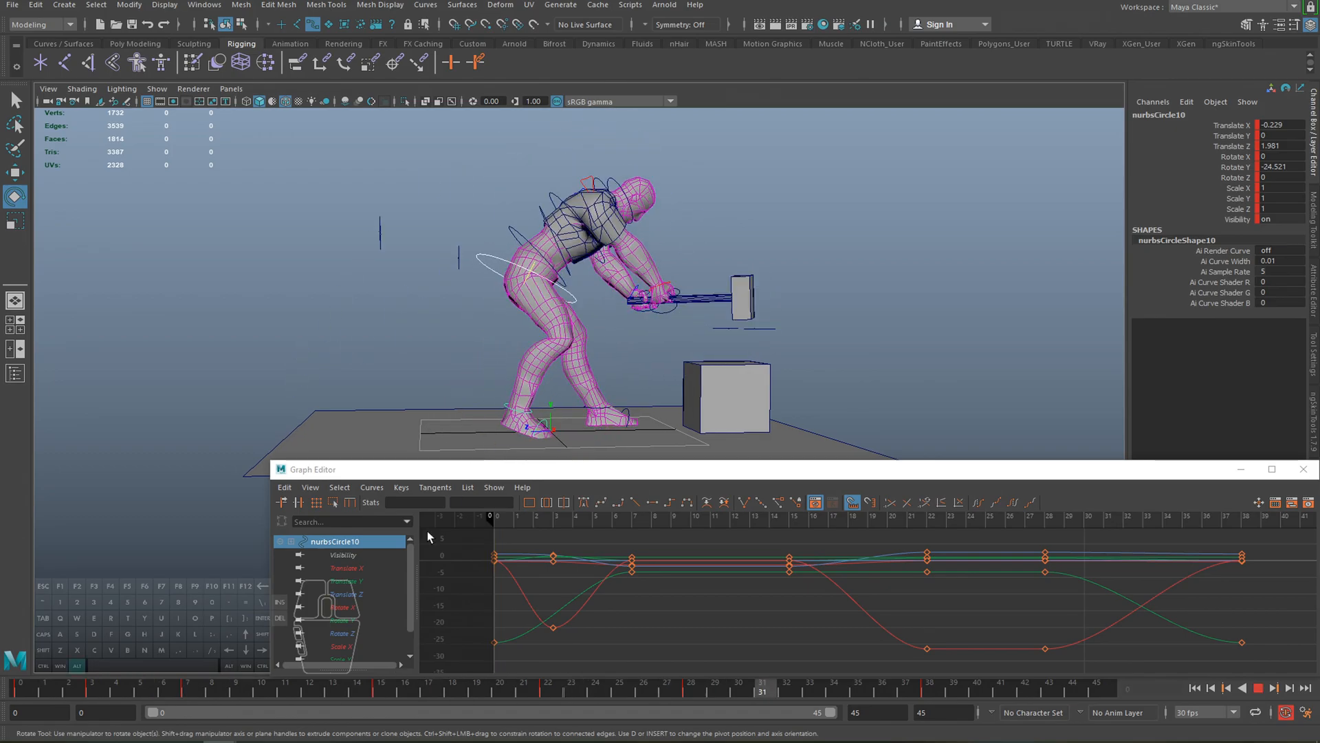
key("alt+v")
- Try to raise the rear foot control's Rotate X keys at frames 22 and 28, and undo the change
mouse_move(524, 690)
left_mouse_down()
mouse_move(666, 691)
mouse_move(315, 671)
mouse_move(558, 695)
left_mouse_up()
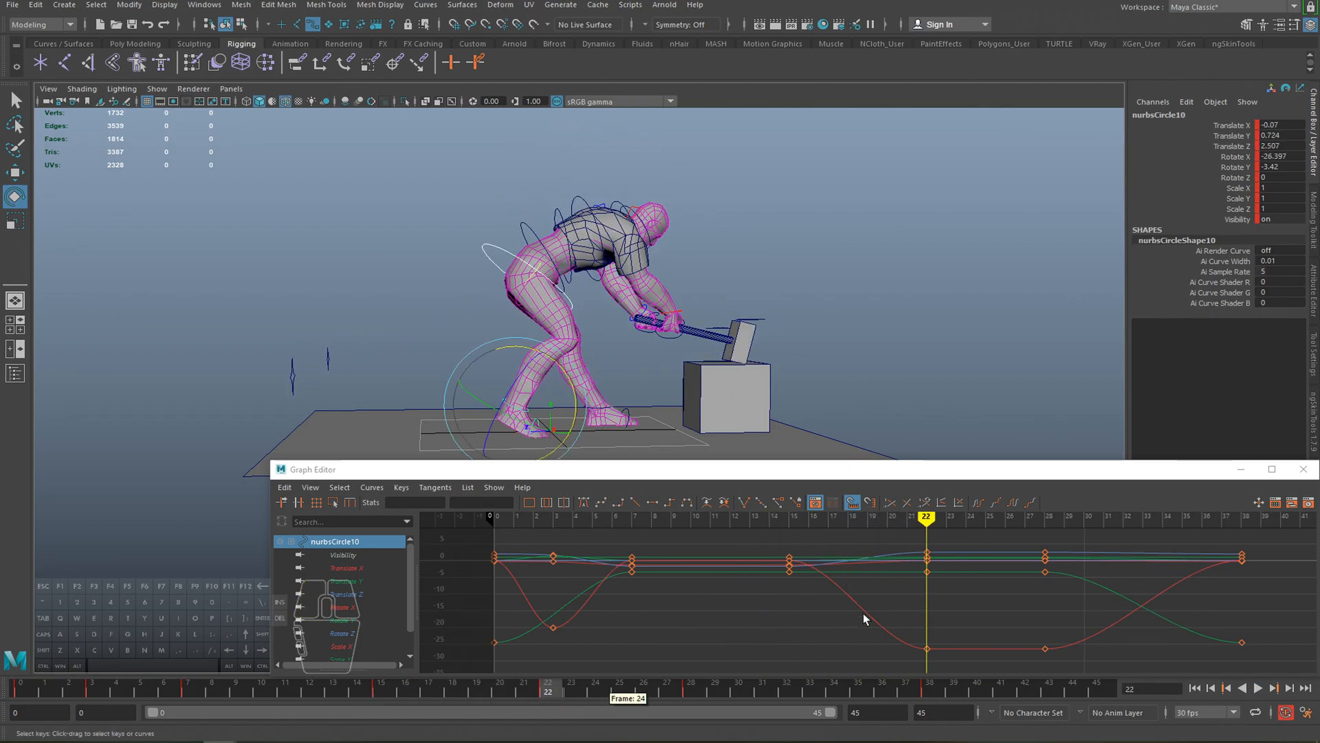
left_click_drag(887, 622, 1091, 670)
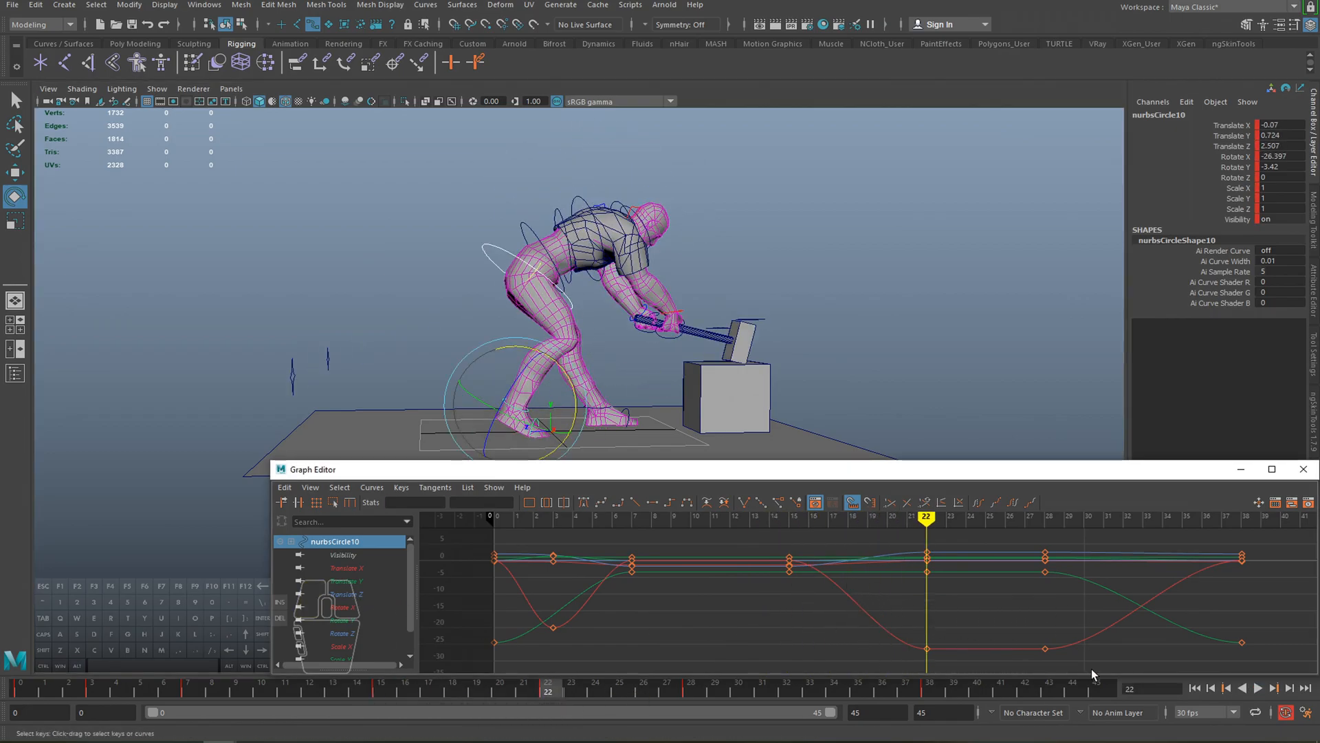
middle_click_drag(1059, 638, 1059, 618, "shift")
key("ctrl+z")
key("w")
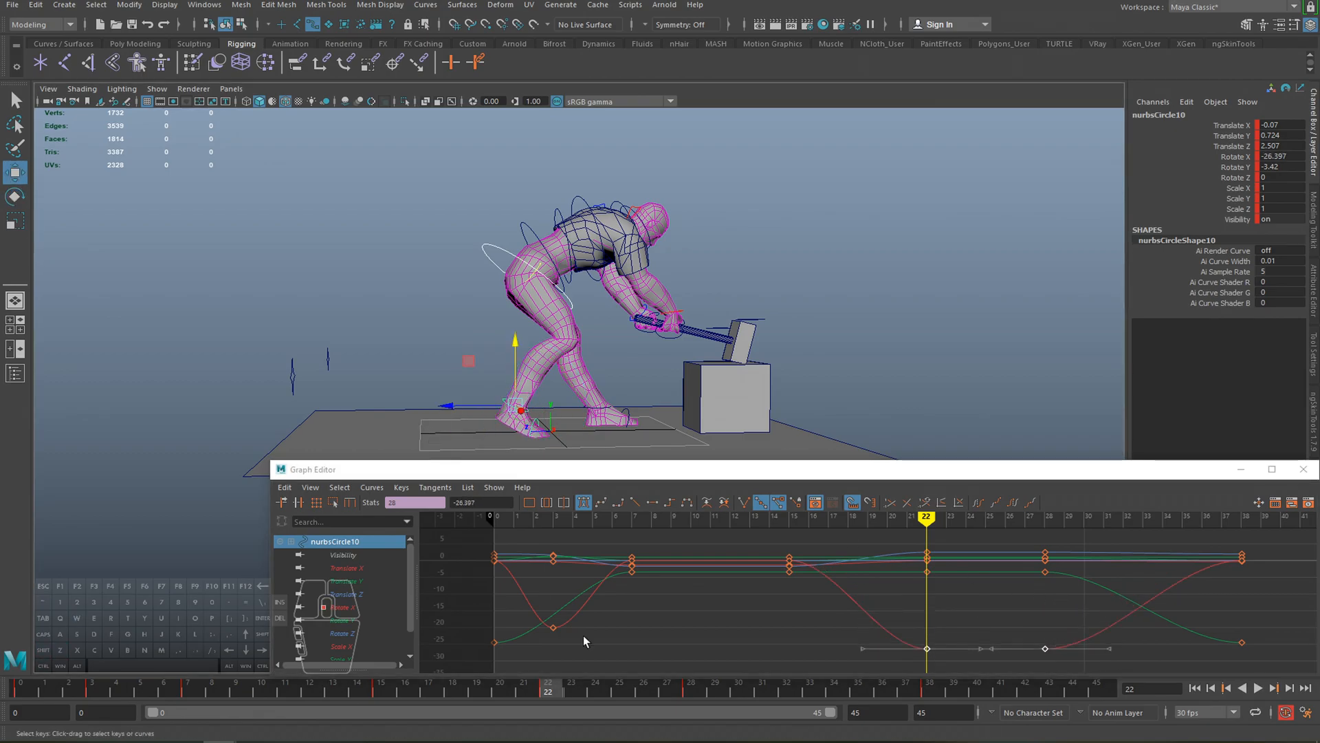
- Try planting the rear foot at frame 22 with Translate X -0.701, Y 0.208, Z 0.411 and Rotate X -12.8
left_click_drag(448, 405, 473, 411)
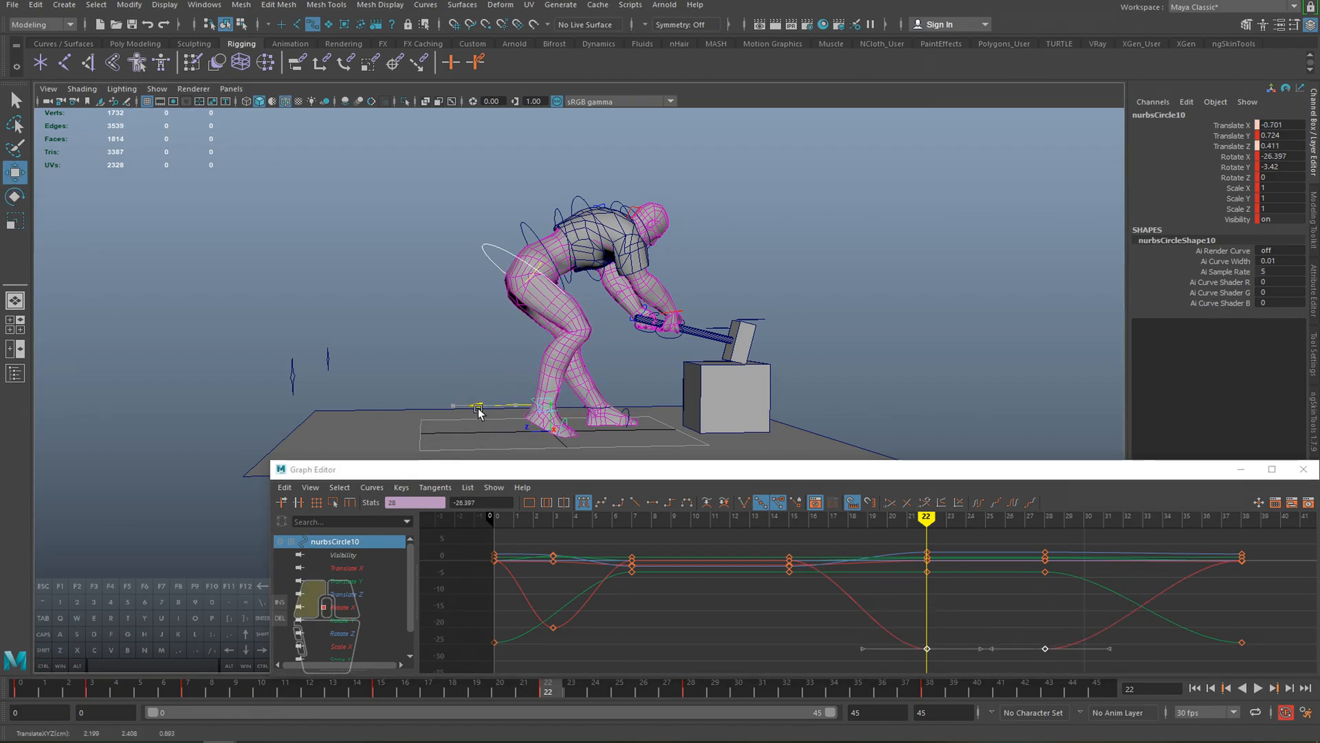
key("e")
left_click_drag(583, 356, 545, 347)
key("w")
middle_click_drag(663, 410, 662, 404, "alt")
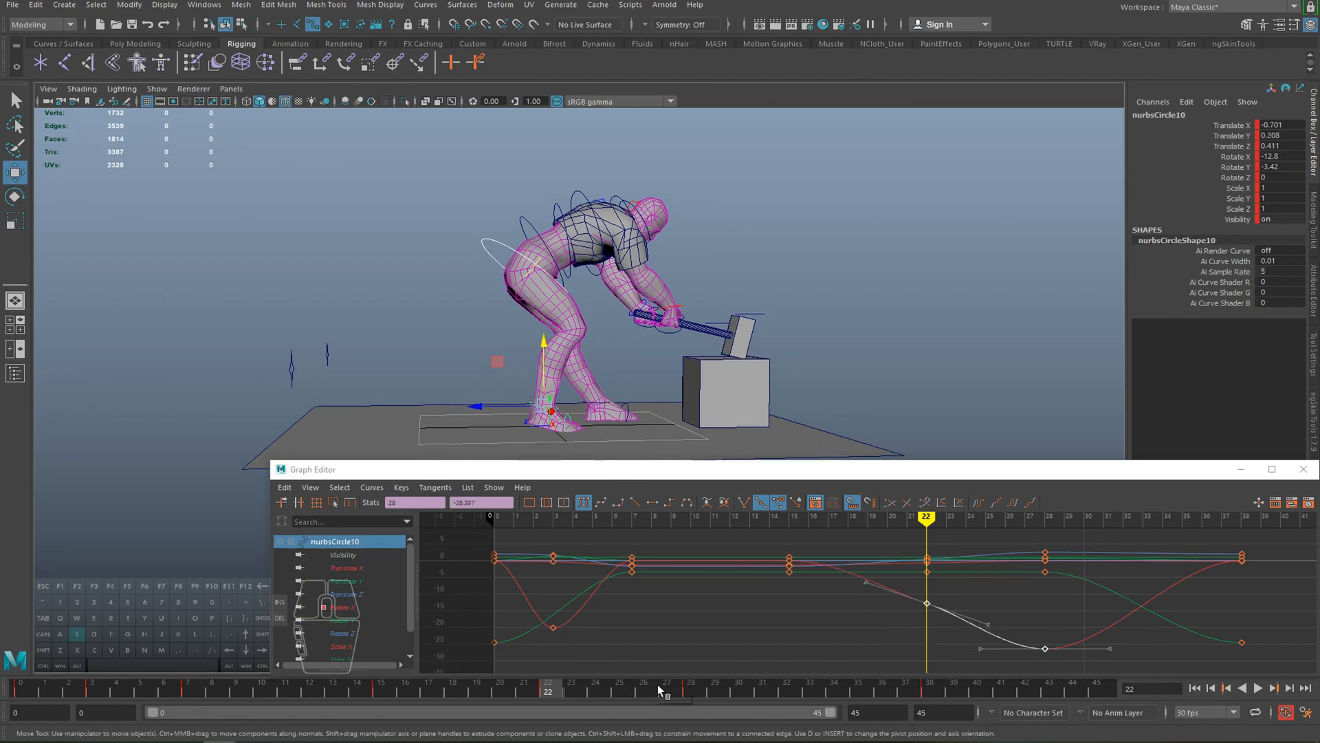
key("s")
- Replay the planted rear foot through frame 28, and undo its repositioning at frame 22
left_click_drag(407, 687, 369, 684)
key("alt+v")
key("alt+v")
key("ctrl+z")
key("ctrl+z")
key("ctrl+z")
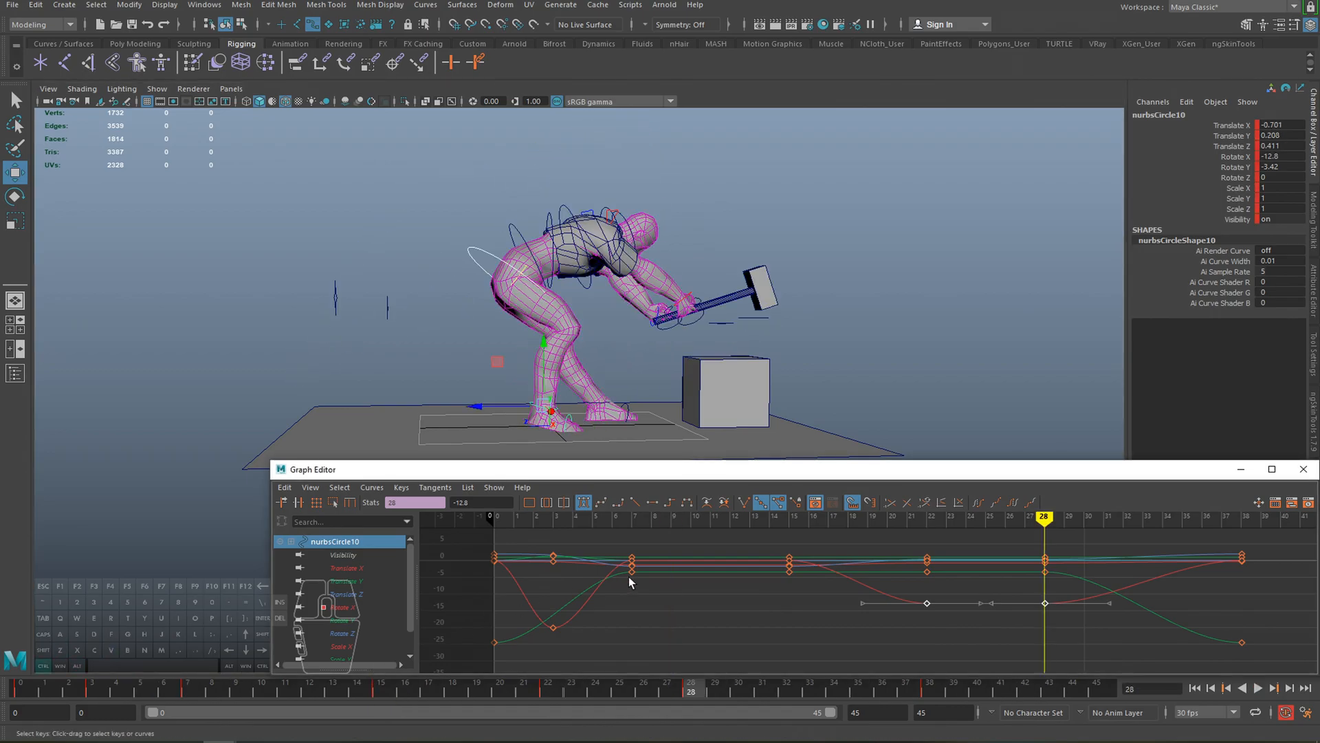
key("ctrl+z")
key("ctrl+z")
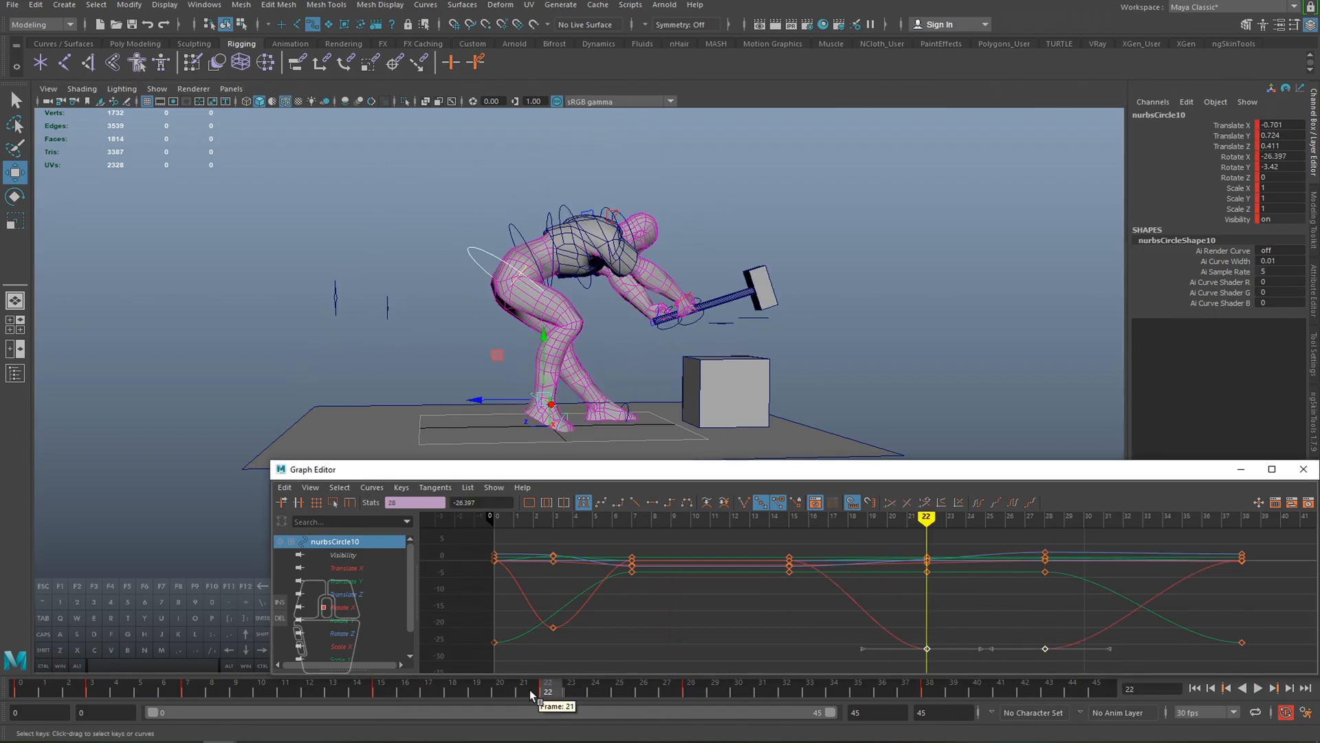
left_click_drag(244, 688, 208, 665)
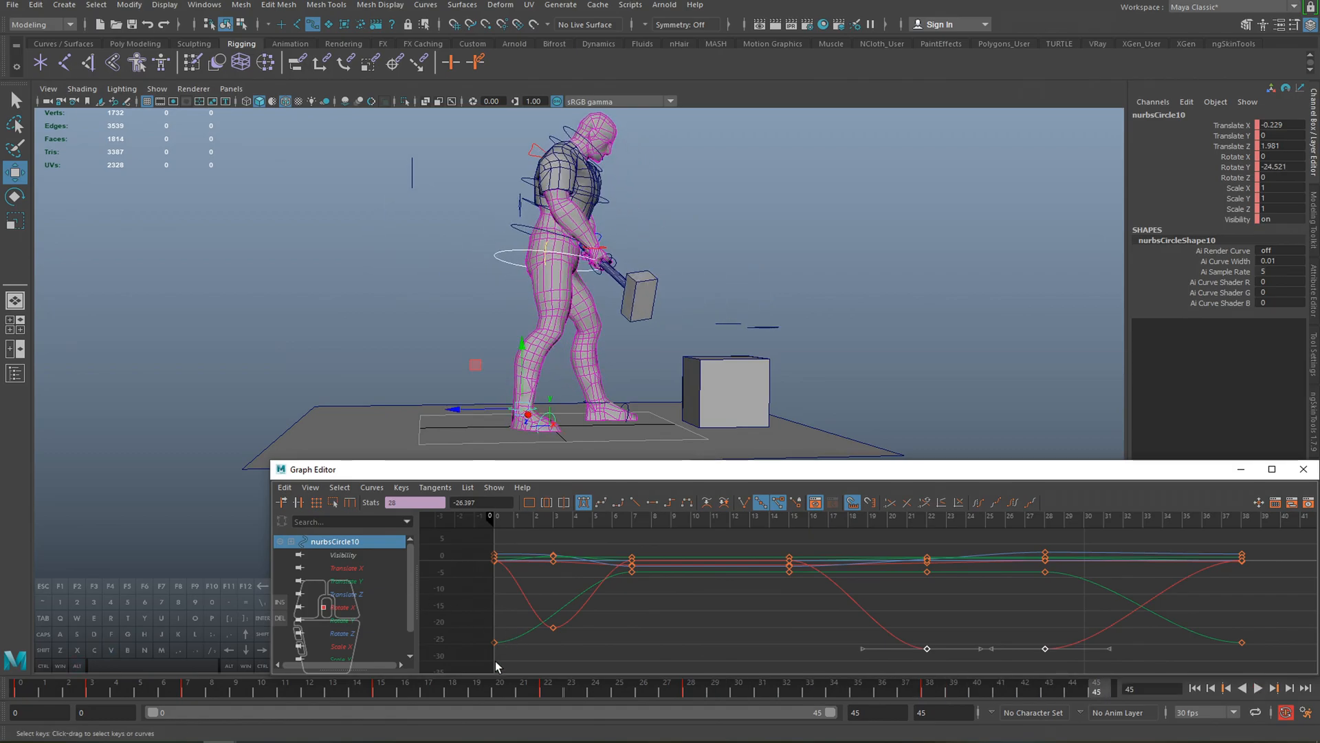
left_click_drag(408, 686, 547, 706)
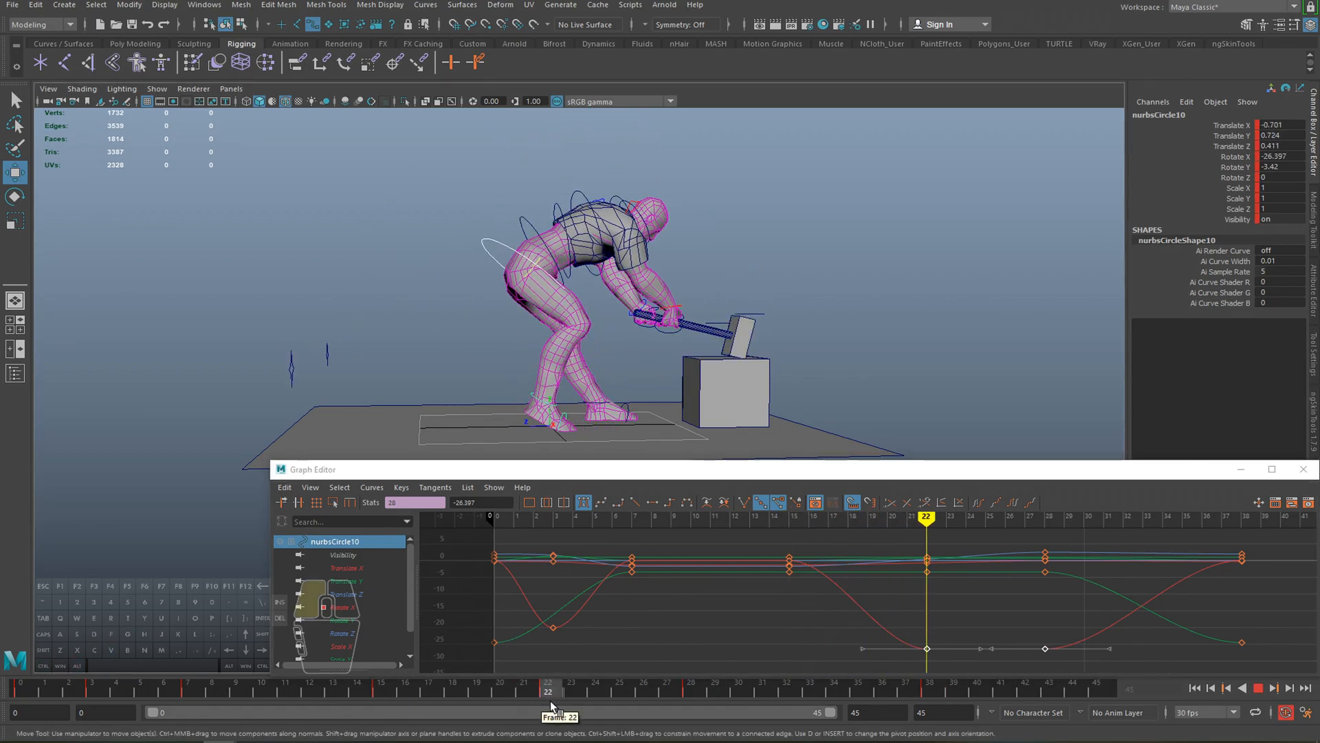
key("ctrl+z")
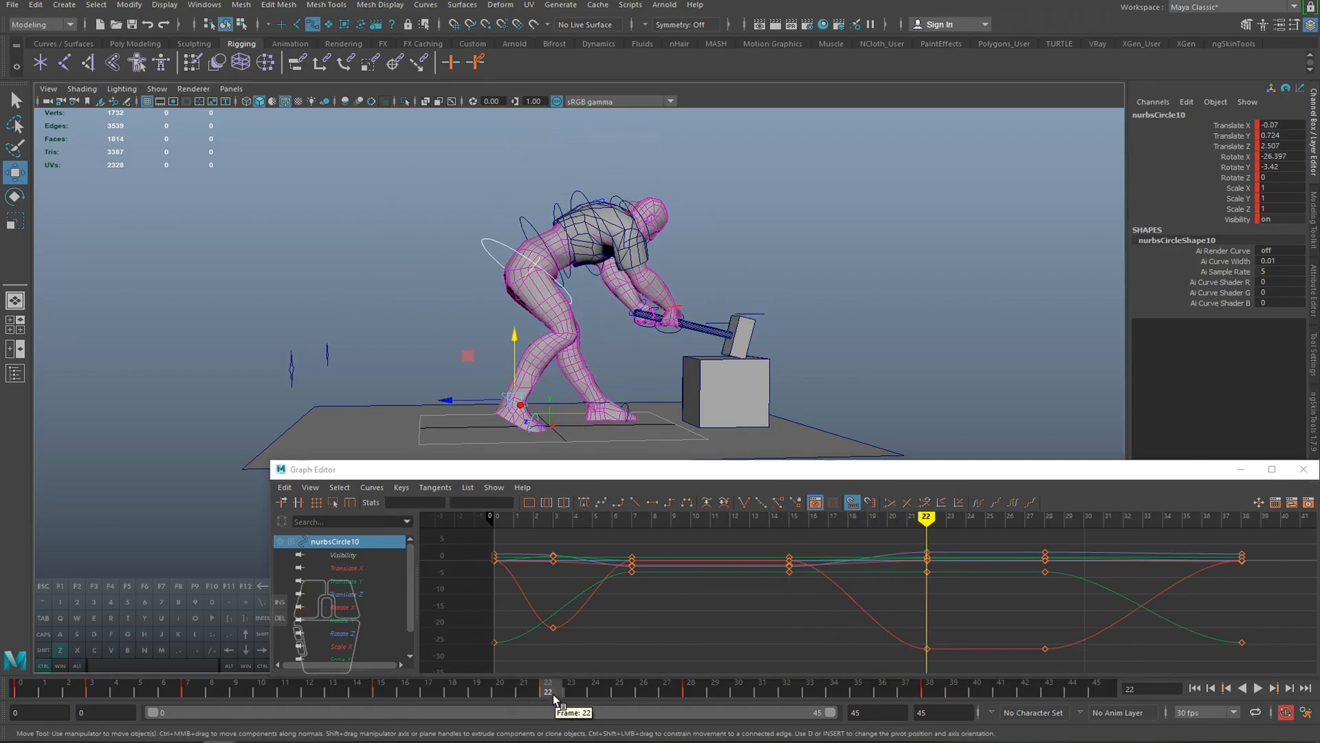
- Scrub and replay the whole animation to examine the rear foot's movement through the swing
key("shift+z")
left_click_drag(507, 688, 423, 685)
key("alt+v")
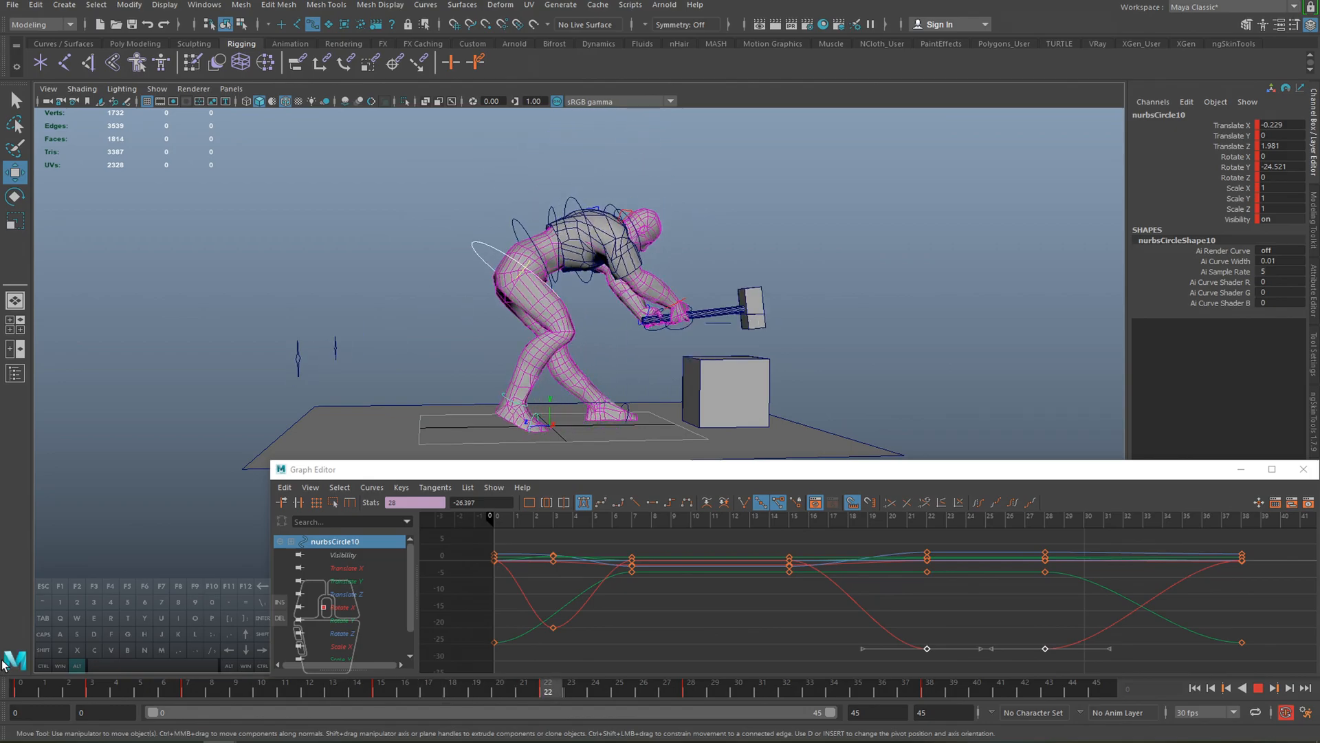
left_click_drag(329, 696, 1050, 686)
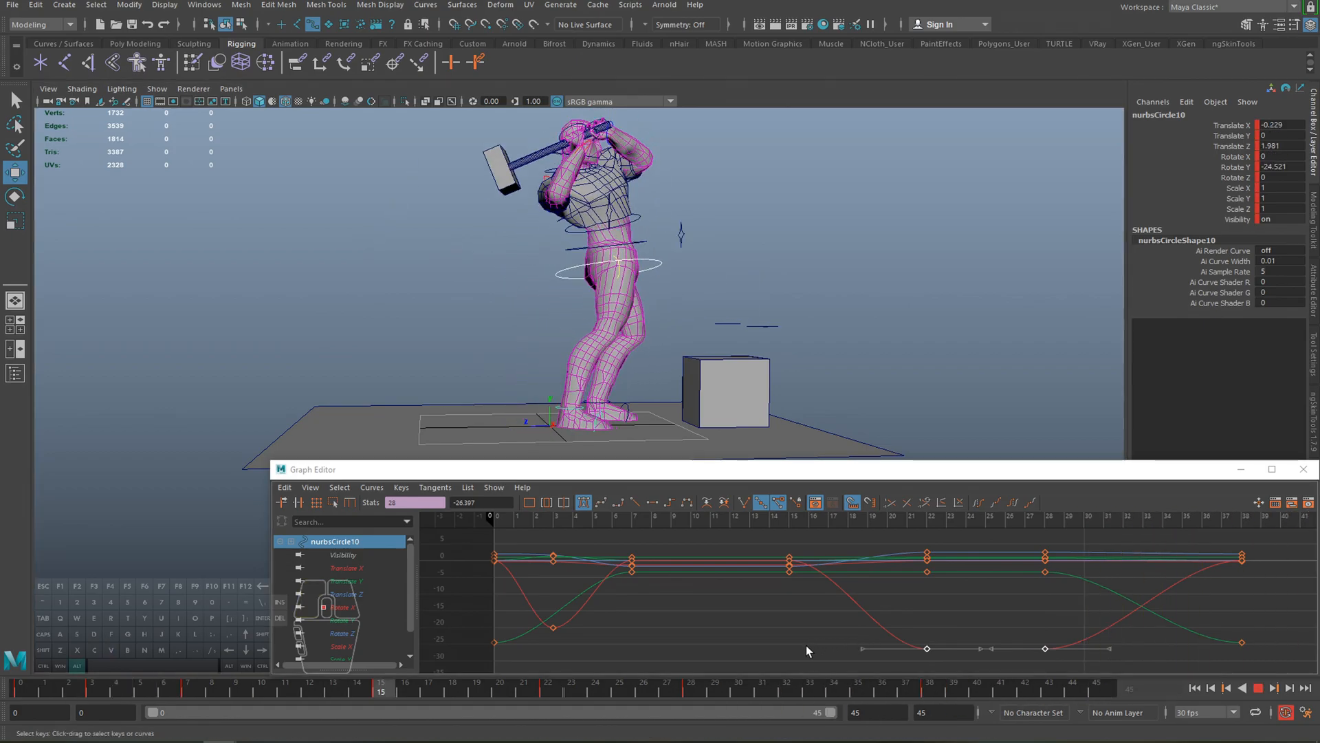
key("alt+v")
key("alt+v")
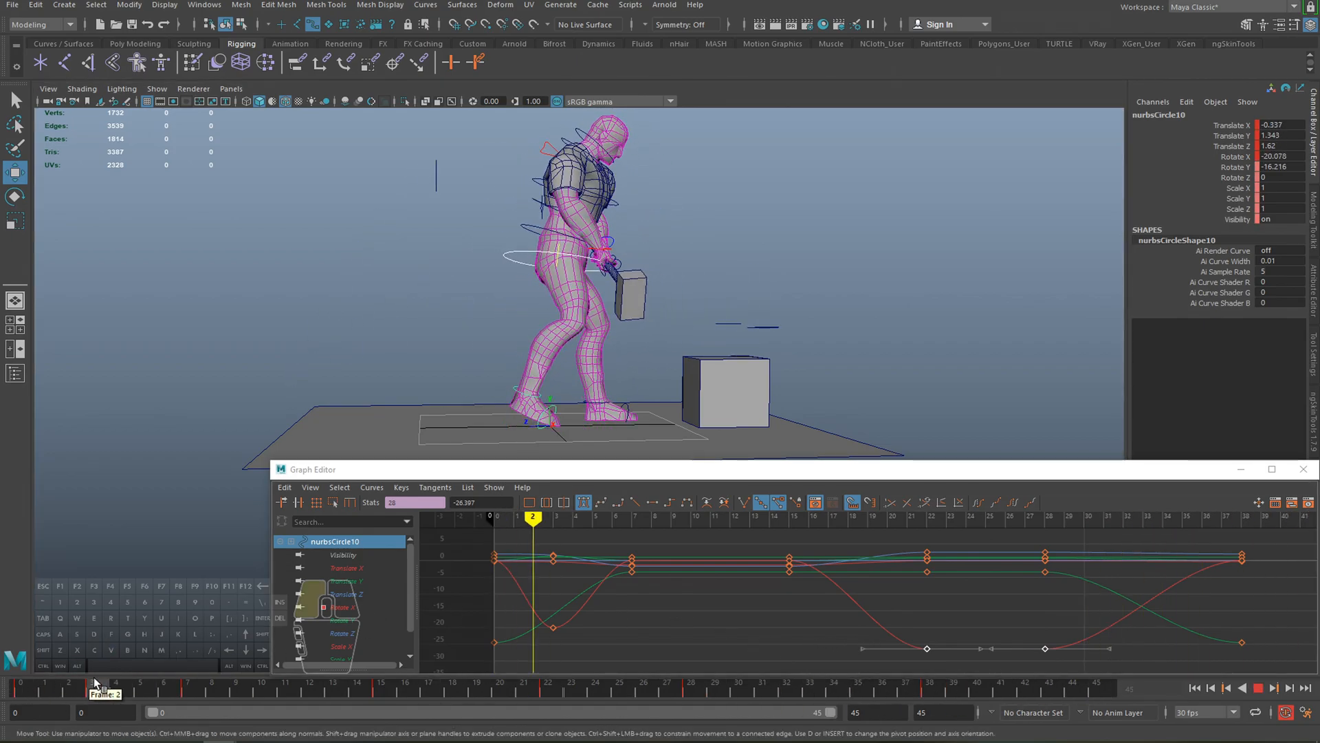
left_click_drag(288, 663, 213, 671)
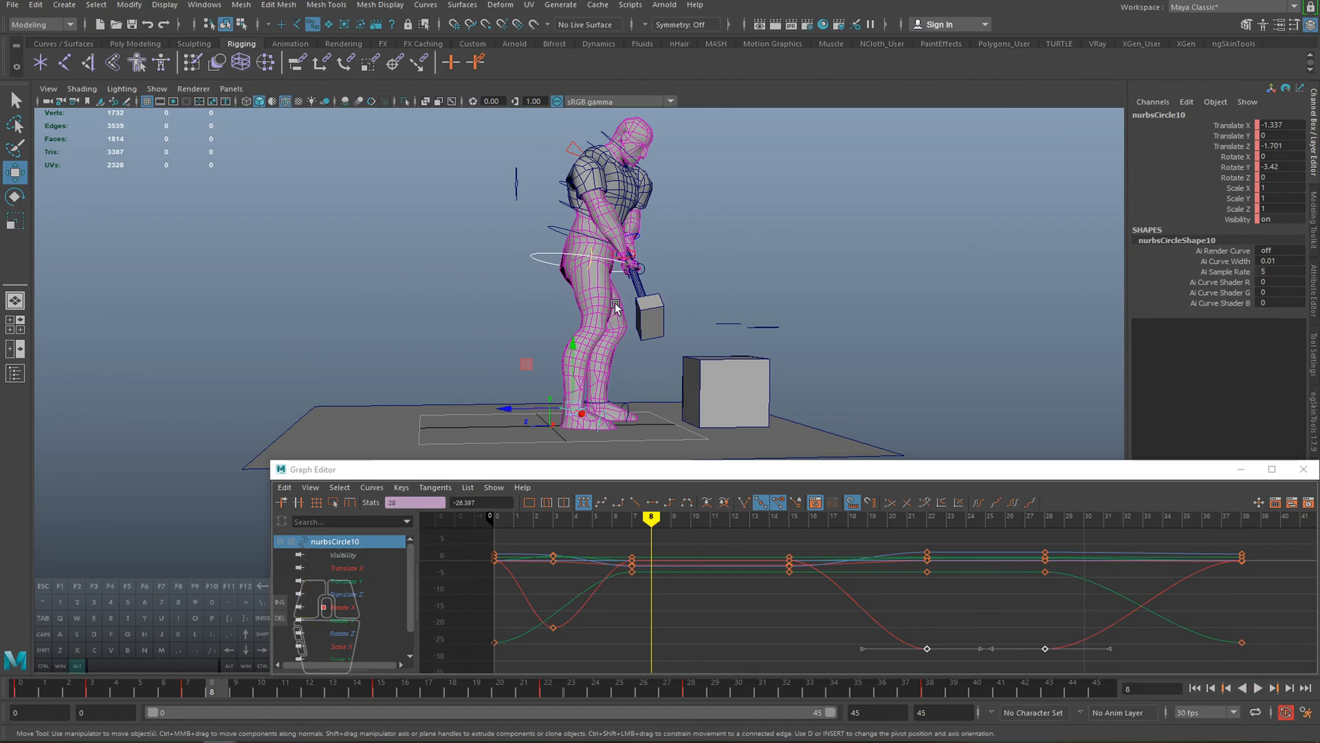
- Select the hammer's control and replay the lift between frames 0 and 11 to examine the hammer's path
right_click_drag(619, 289, 828, 256, "alt")
left_click_drag(828, 257, 639, 220, "alt")
key("q")
left_click(614, 199)
middle_click_drag(665, 255, 707, 305, "alt")
left_click_drag(707, 306, 650, 313, "alt")
left_click_drag(167, 689, 19, 687)
left_click_drag(605, 295, 650, 335, "alt")
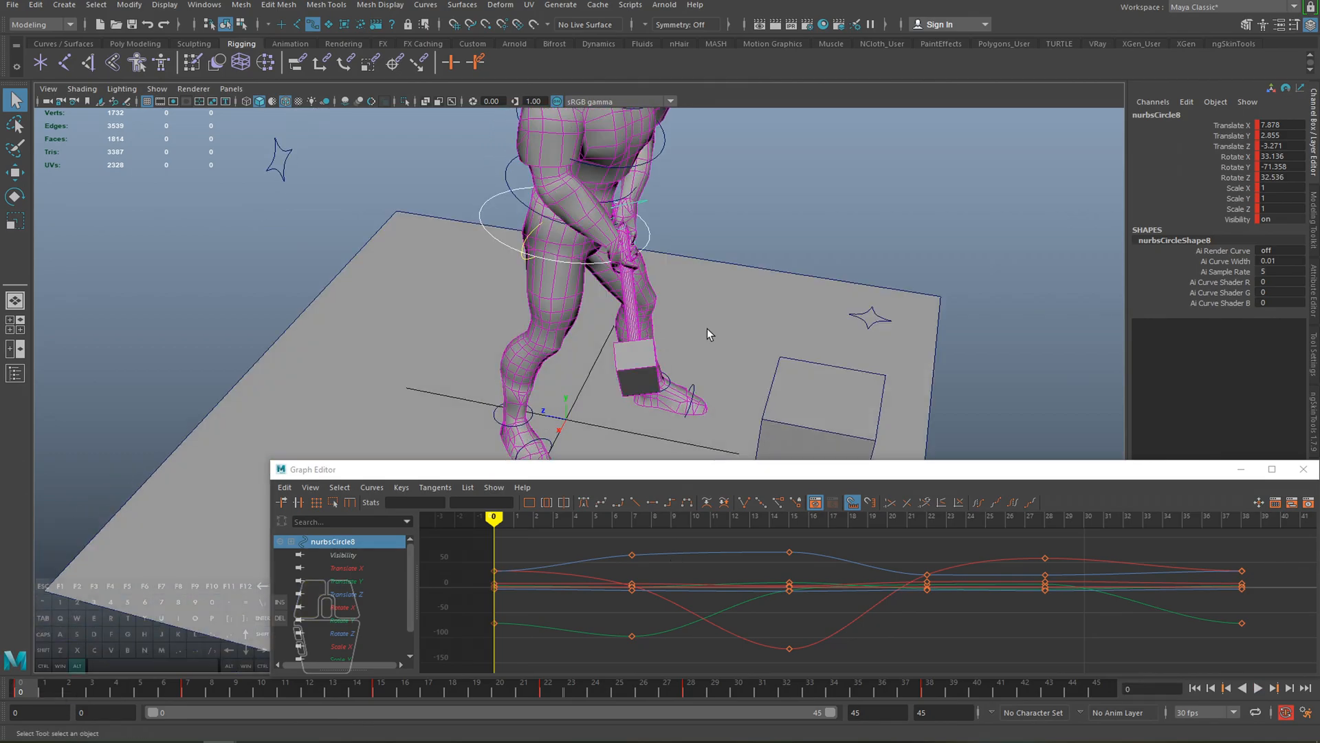
key("alt+v")
left_click_drag(153, 691, 19, 688)
left_click_drag(83, 659, 140, 636, "alt")
left_click_drag(26, 686, 291, 693)
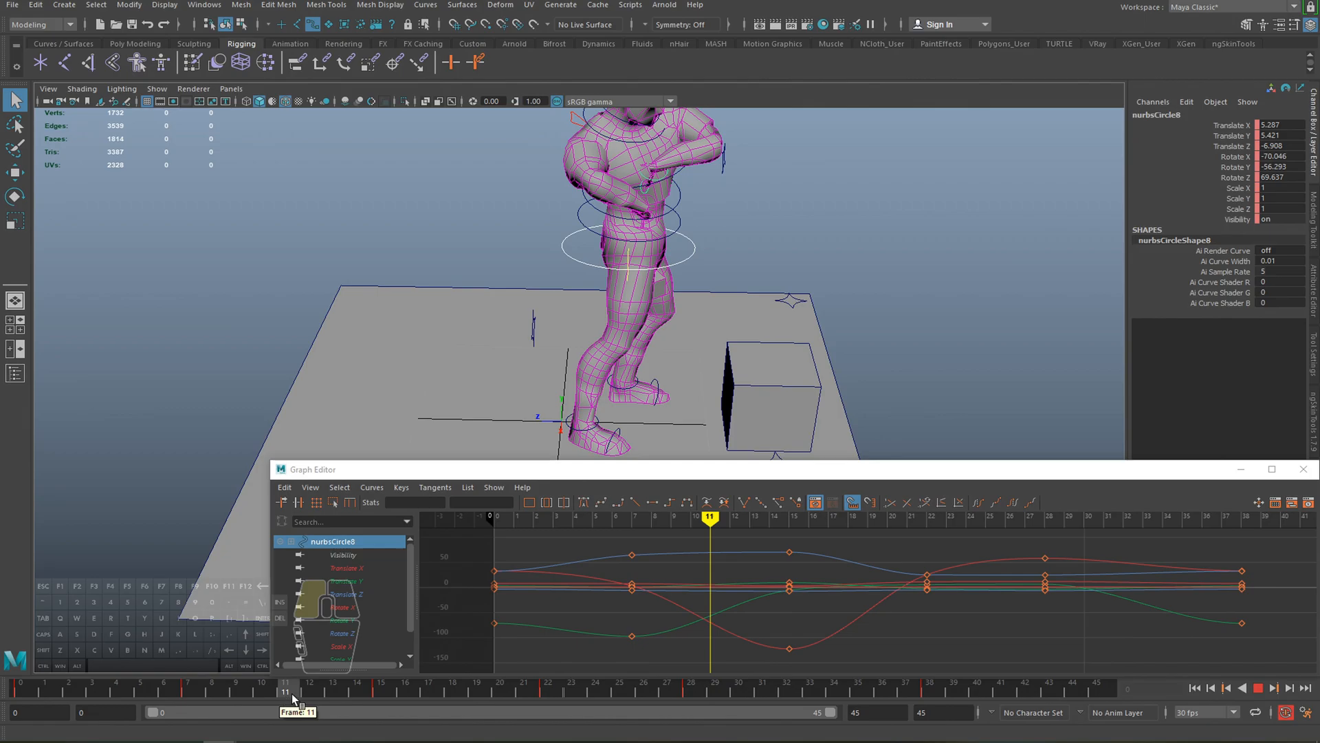
- Pose the hammer control at frame 11 to Translate 6.395, 5.674, -9.771 and Rotate 63.003, -42.464, 26.632
left_click_drag(743, 323, 612, 282, "alt")
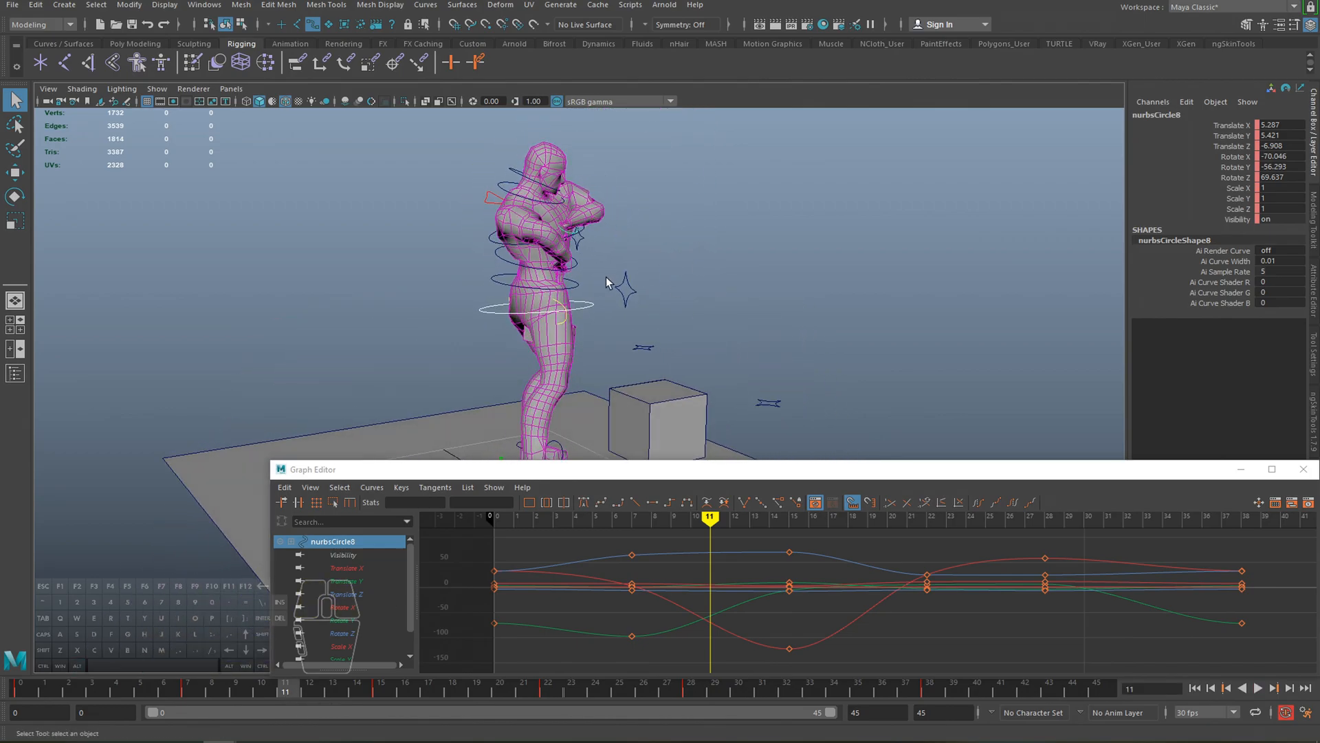
right_click_drag(356, 432, 550, 244, "alt")
key("w")
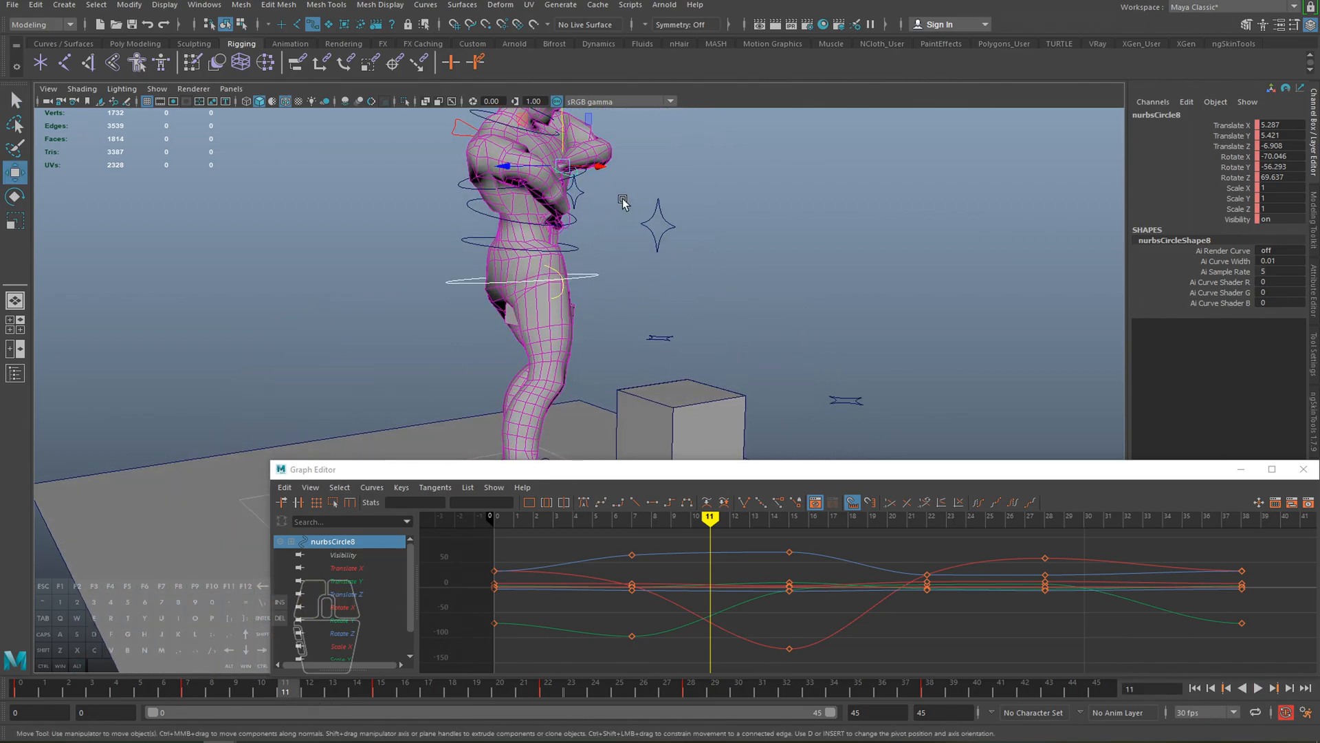
middle_click_drag(622, 198, 601, 271, "alt")
left_click_drag(601, 271, 600, 275, "alt")
left_click_drag(558, 254, 619, 252)
left_click_drag(619, 252, 577, 256, "alt")
mouse_move(284, 694)
left_mouse_down()
mouse_move(189, 695)
mouse_move(310, 693)
mouse_move(285, 693)
left_mouse_up()
middle_click_drag(529, 291, 527, 323, "alt")
key("e")
left_click_drag(637, 222, 577, 152)
left_click_drag(653, 244, 451, 256, "alt")
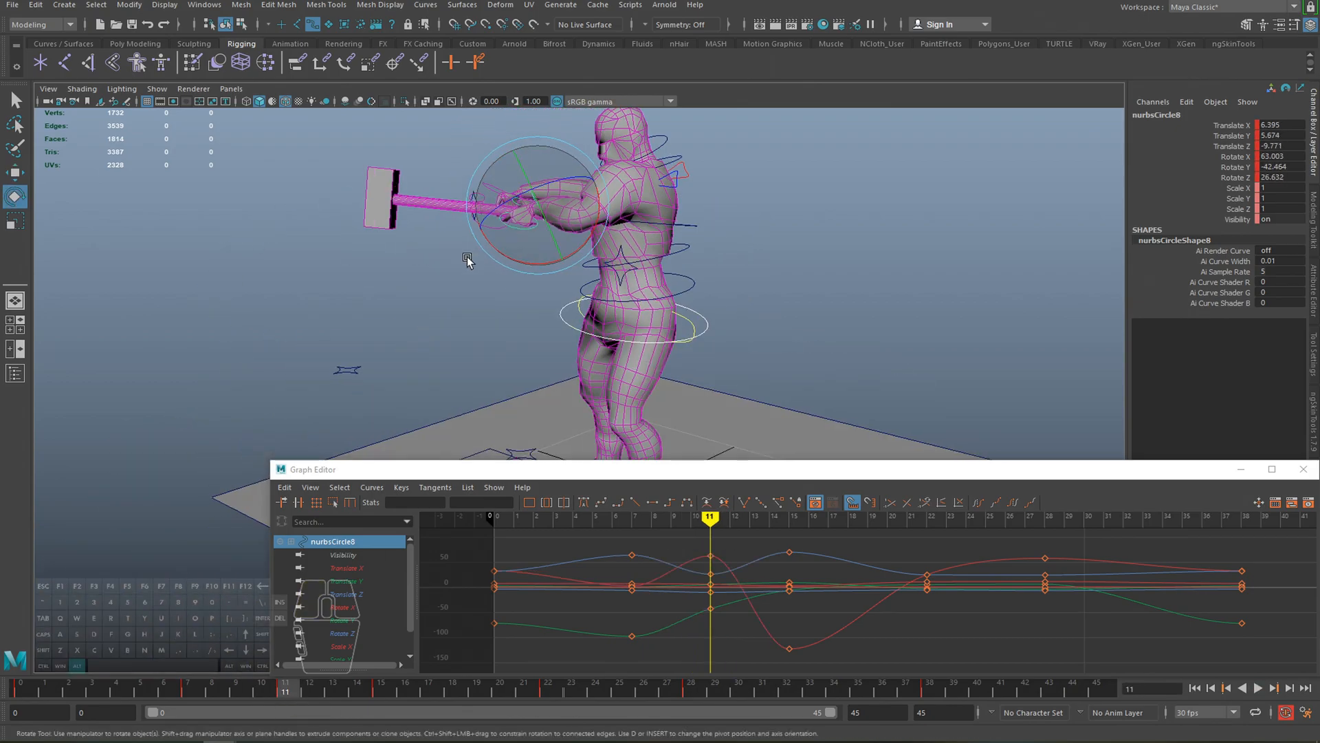
- Lower and re-angle the hammer at frame 11, moving its control to Translate X 6.537, Y 3.721, Z -8.753
key("w")
left_click_drag(530, 199, 684, 240)
left_click_drag(595, 224, 541, 256)
key("w")
left_click_drag(538, 289, 595, 260, "alt")
key("f")
left_click_drag(593, 251, 590, 253)
left_click_drag(590, 253, 482, 289, "alt")
mouse_move(275, 693)
left_mouse_down()
mouse_move(194, 690)
mouse_move(503, 689)
mouse_move(229, 689)
mouse_move(354, 690)
left_mouse_up()
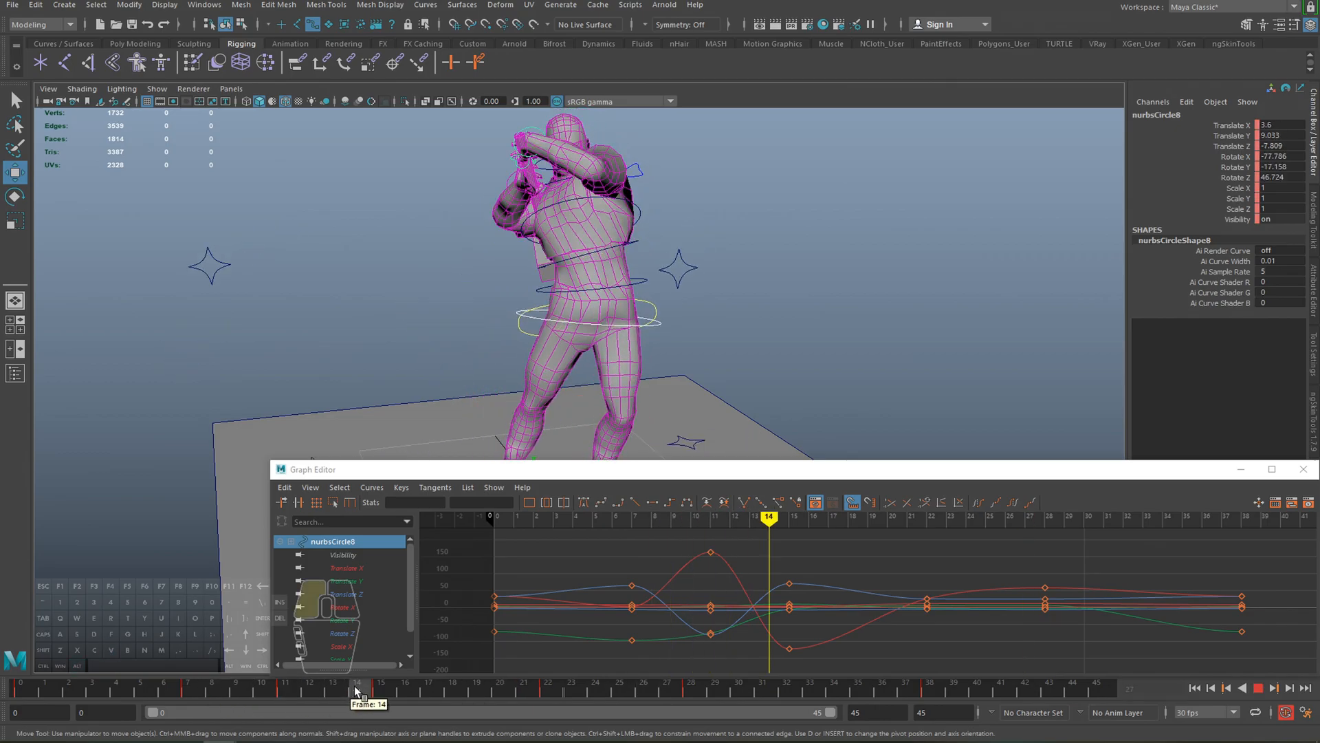
- Apply the Euler Filter to all of the hammer control's animation curves and replay the swing to check it
scroll(696, 597, "down", 5)
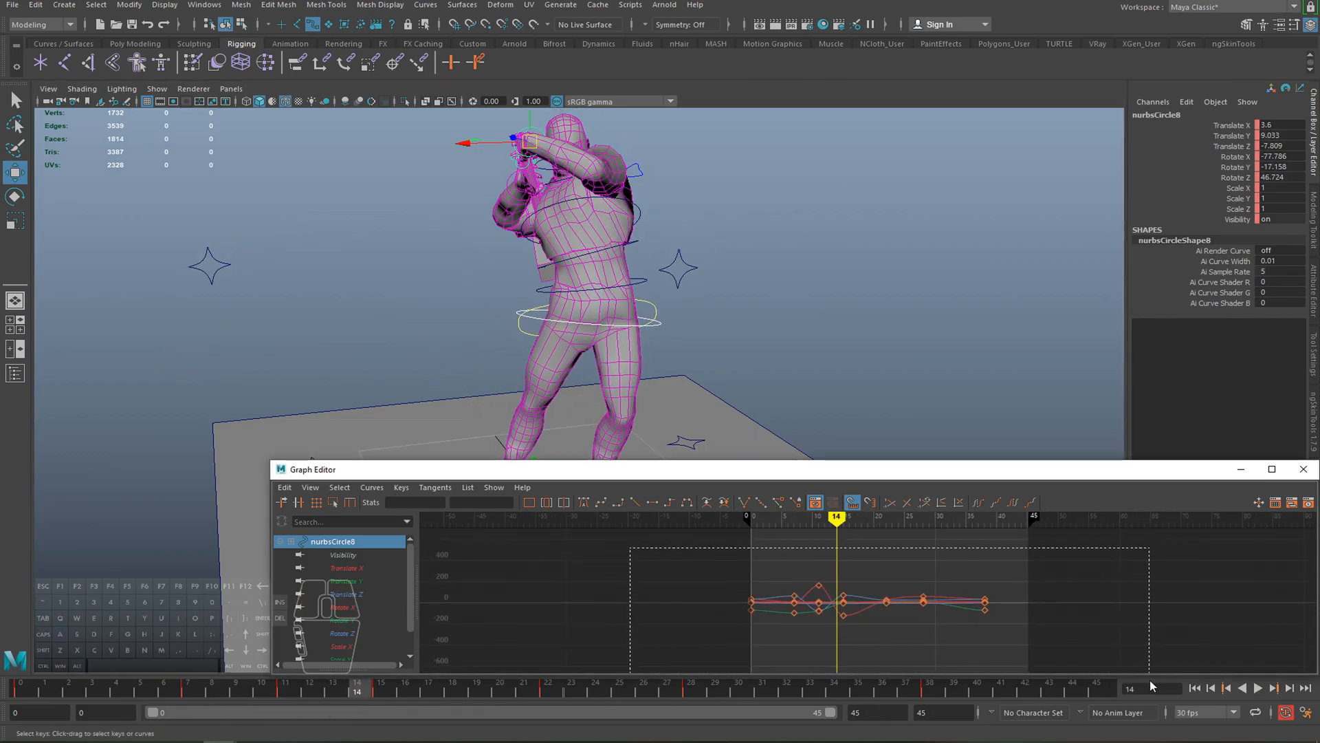
left_click_drag(1148, 685, 1147, 684)
key("f")
left_click(372, 487)
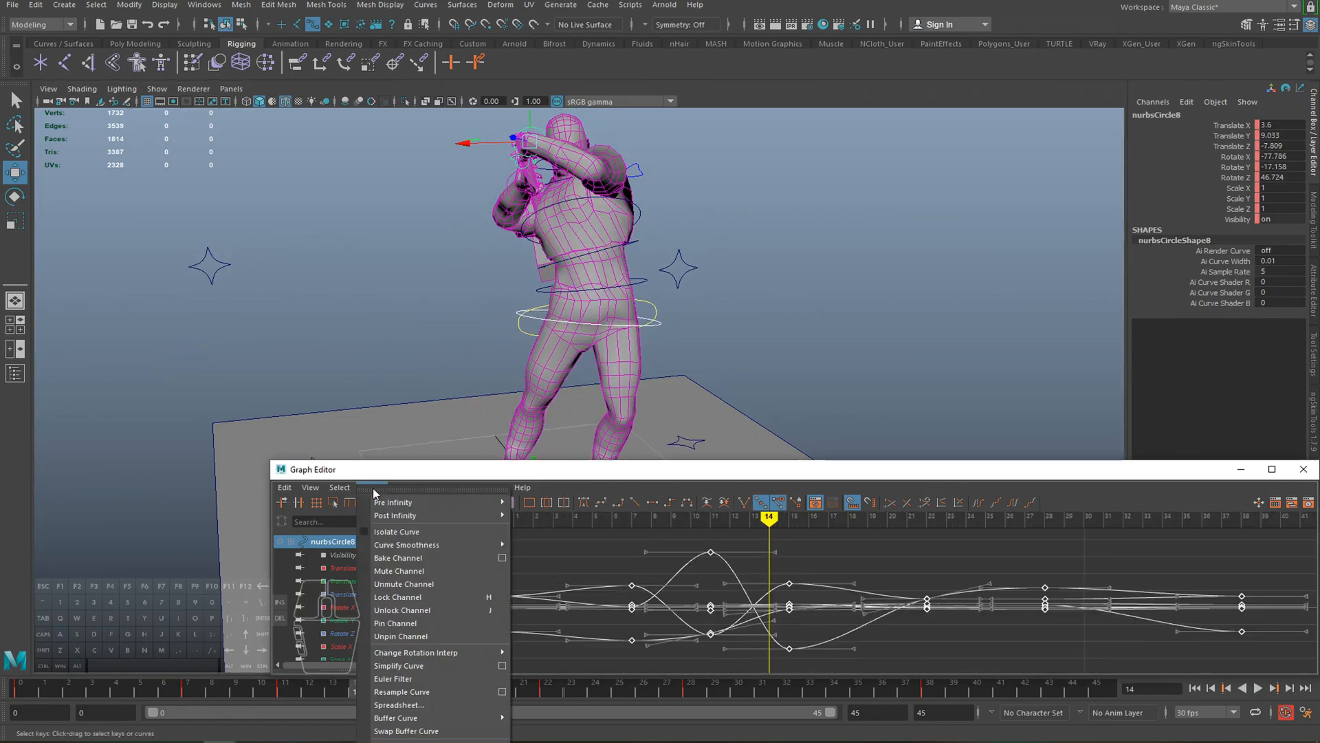
left_click(396, 678)
left_click(634, 612)
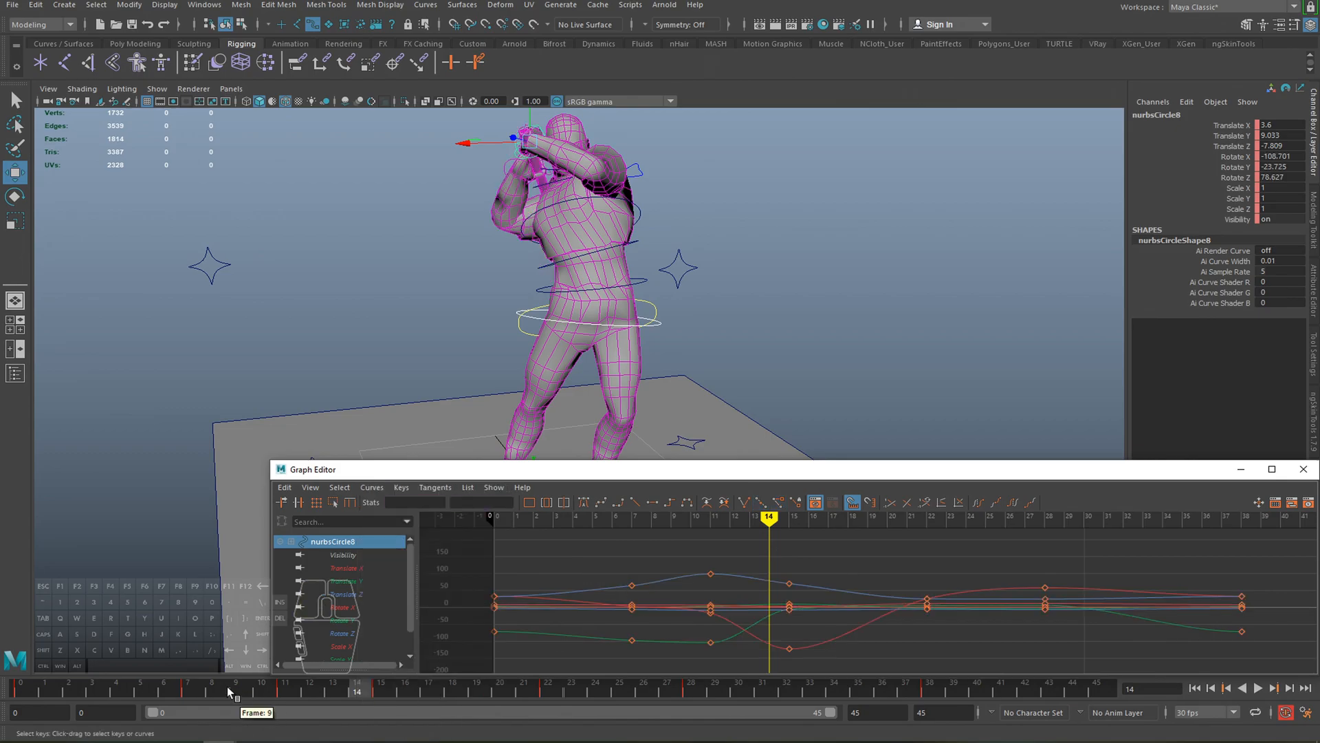
left_click(165, 687)
left_click_drag(474, 365, 612, 351, "alt")
key("alt+v")
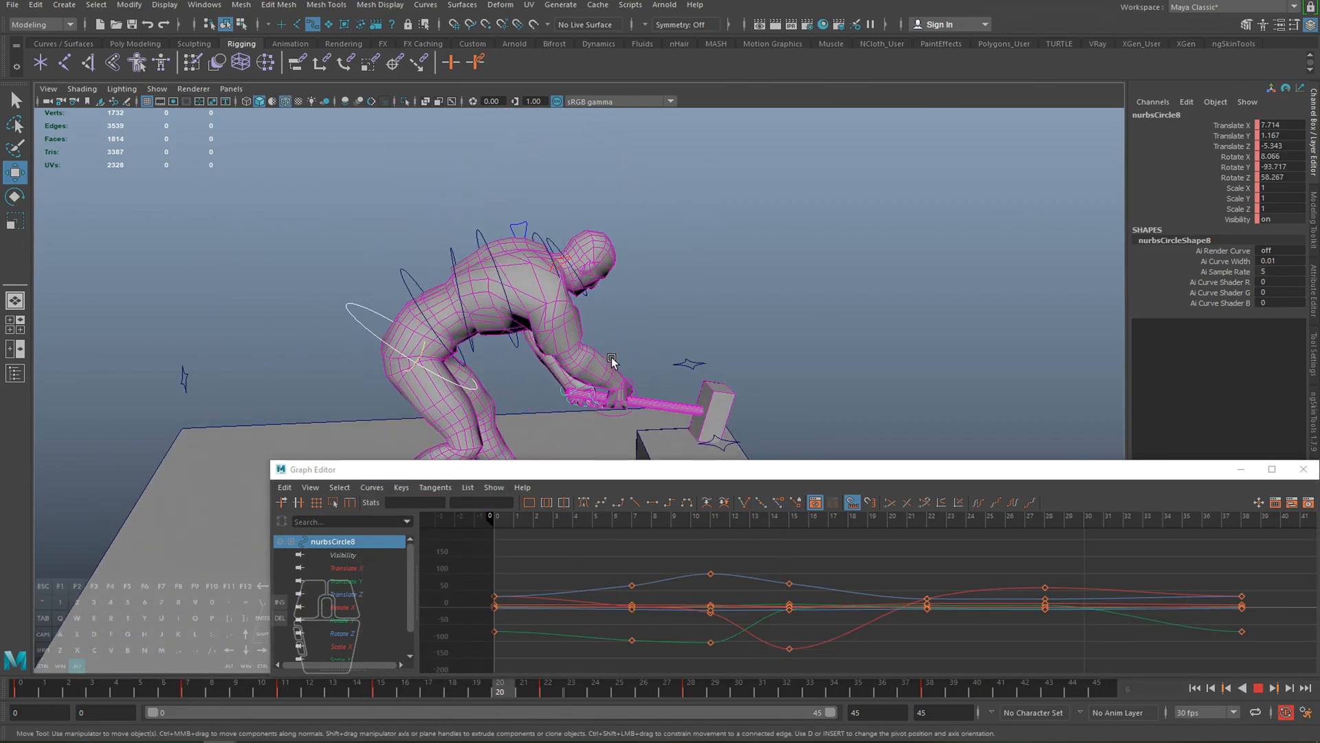
key("alt+v")
- Raise the hammer at frame 11 to Translate 4.929, 6.929, -8.141 and Rotate -15.753, -174.929, 199.92
left_click_drag(206, 688, 285, 692)
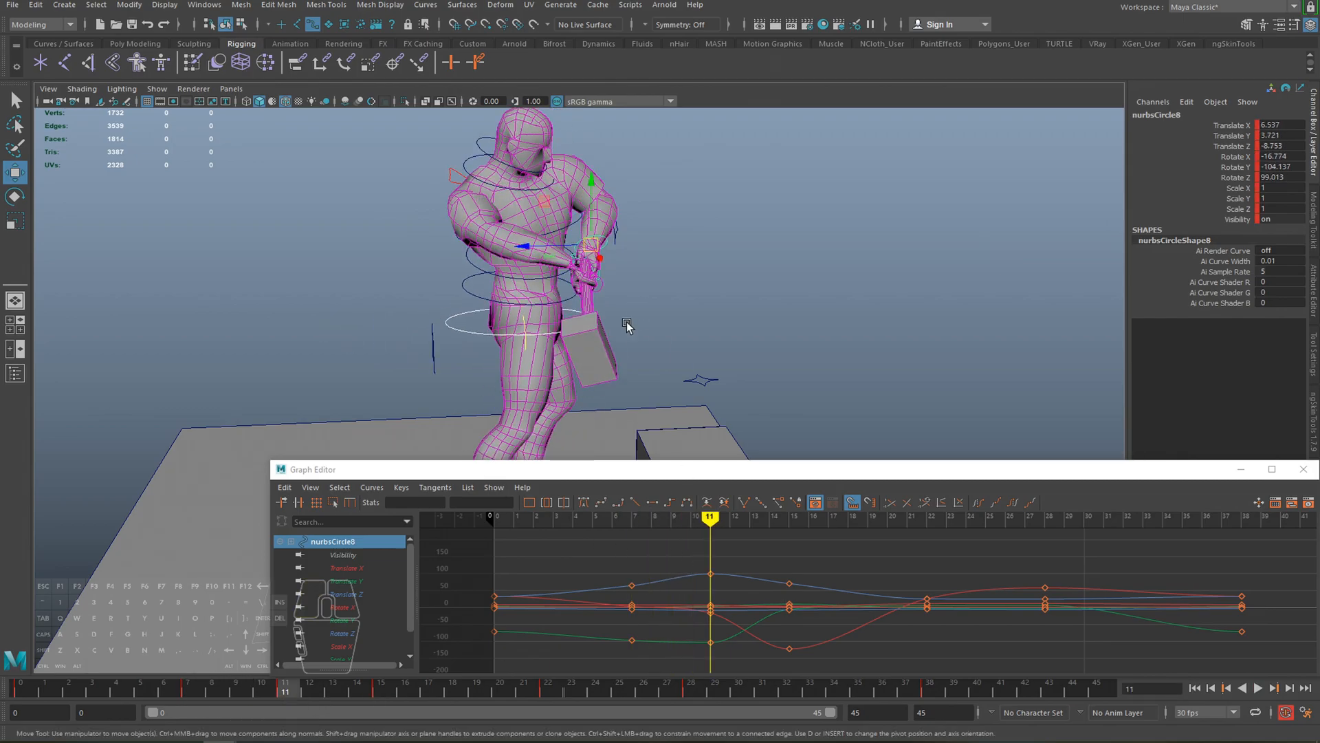
key("e")
key("w")
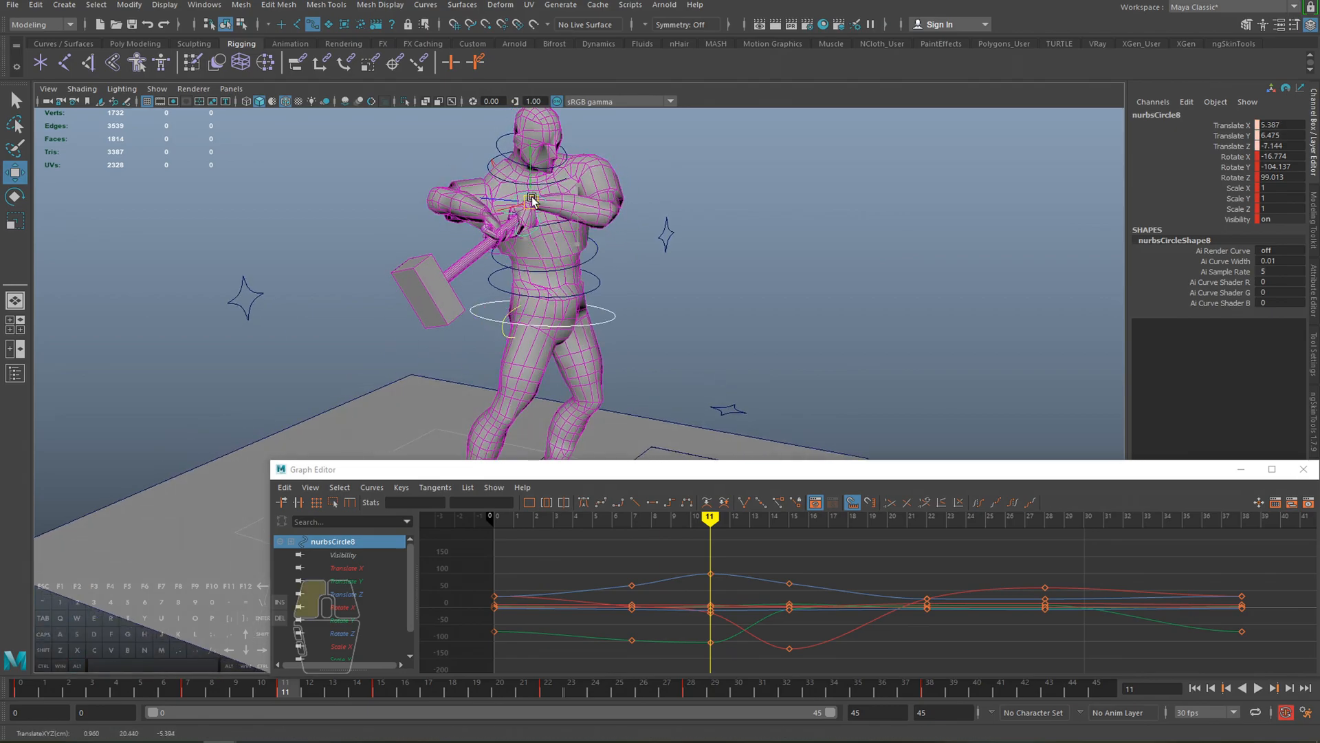
key("e")
left_click_drag(553, 224, 531, 138)
left_click_drag(530, 138, 486, 207, "alt")
key("w")
key("e")
left_click_drag(590, 157, 608, 224)
left_click_drag(507, 220, 594, 174, "alt")
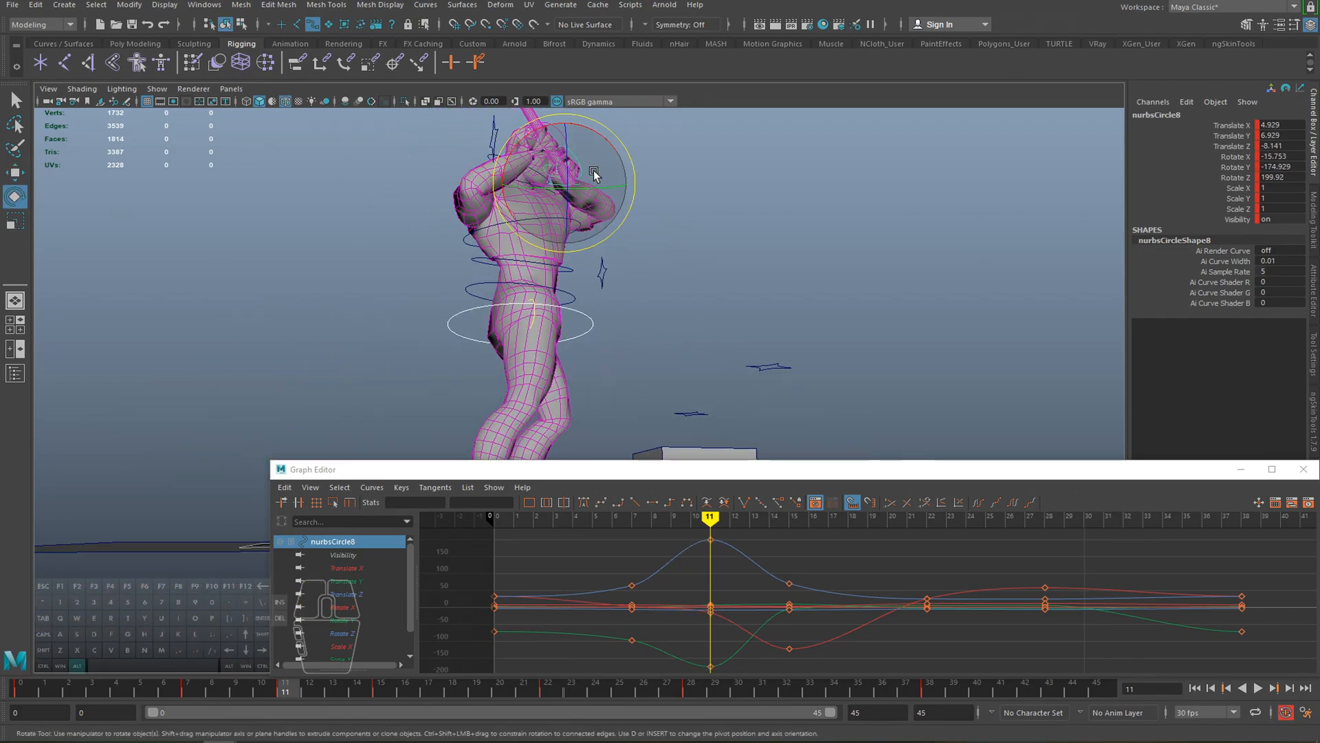
- Adjust the hammer at frame 11 to Translate 5.527, 6.368, -9.564 and Rotate -30.717, -157.876, 174.262
middle_click_drag(594, 174, 589, 280, "alt")
key("w")
left_click_drag(565, 289, 646, 320)
key("e")
left_click_drag(599, 250, 564, 306)
key("w")
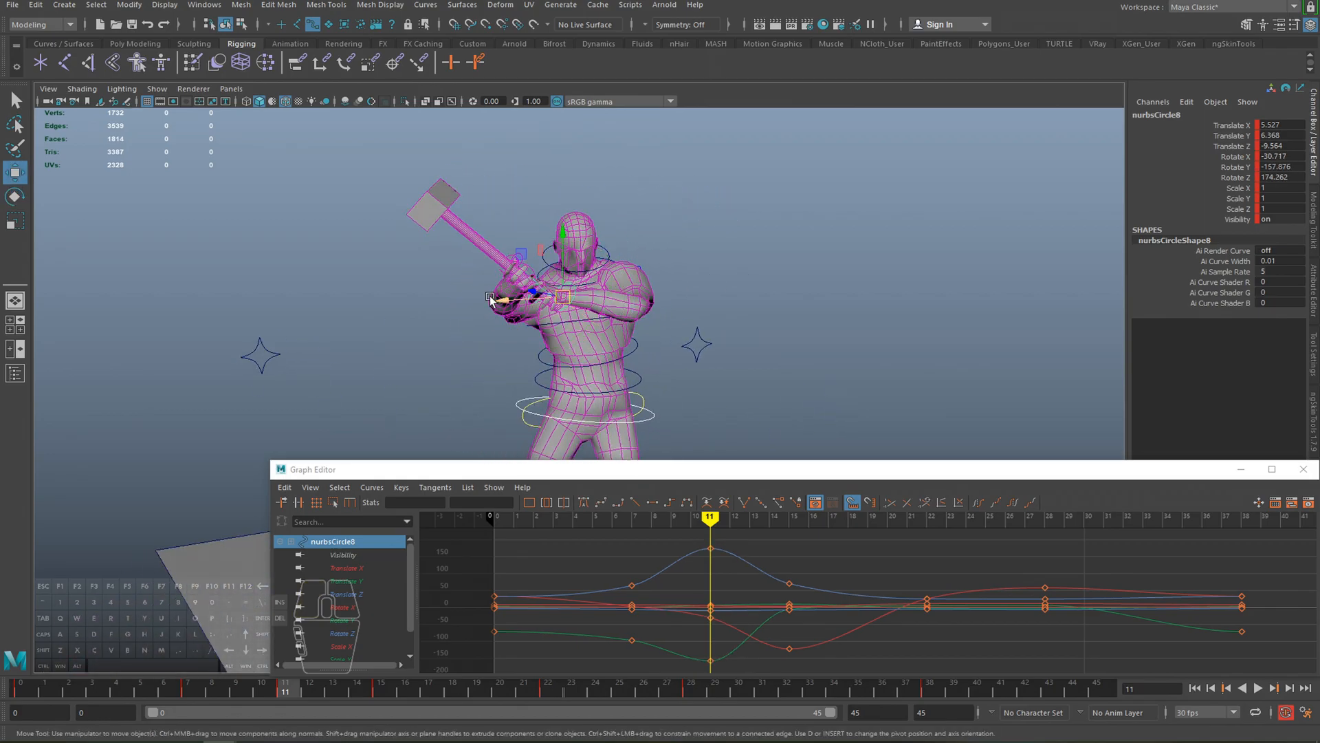
- Check the revised lift up to frame 15 and reapply the Euler Filter to all of the hammer control's curves
left_click_drag(282, 690, 380, 694)
key("alt+v")
key("alt+v")
right_click_drag(708, 639, 616, 601, "alt")
left_click_drag(773, 633, 797, 573)
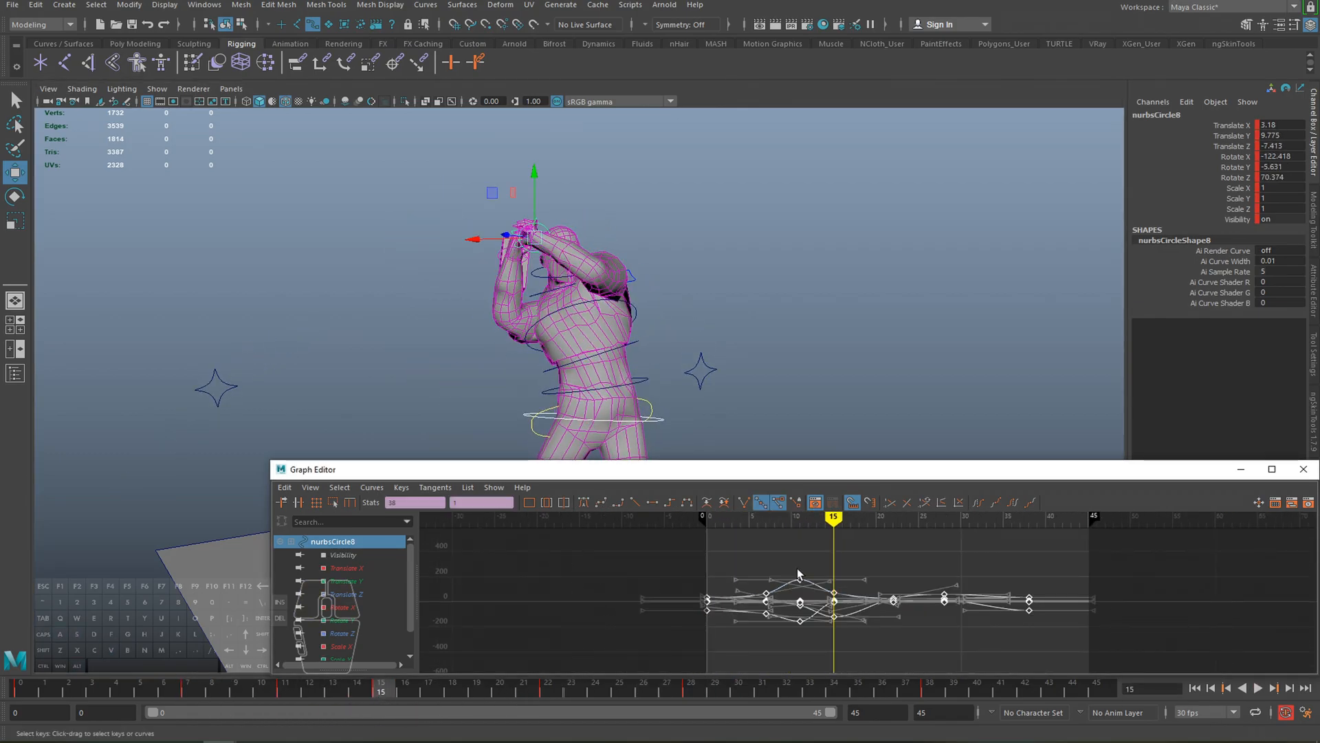
left_click(401, 490)
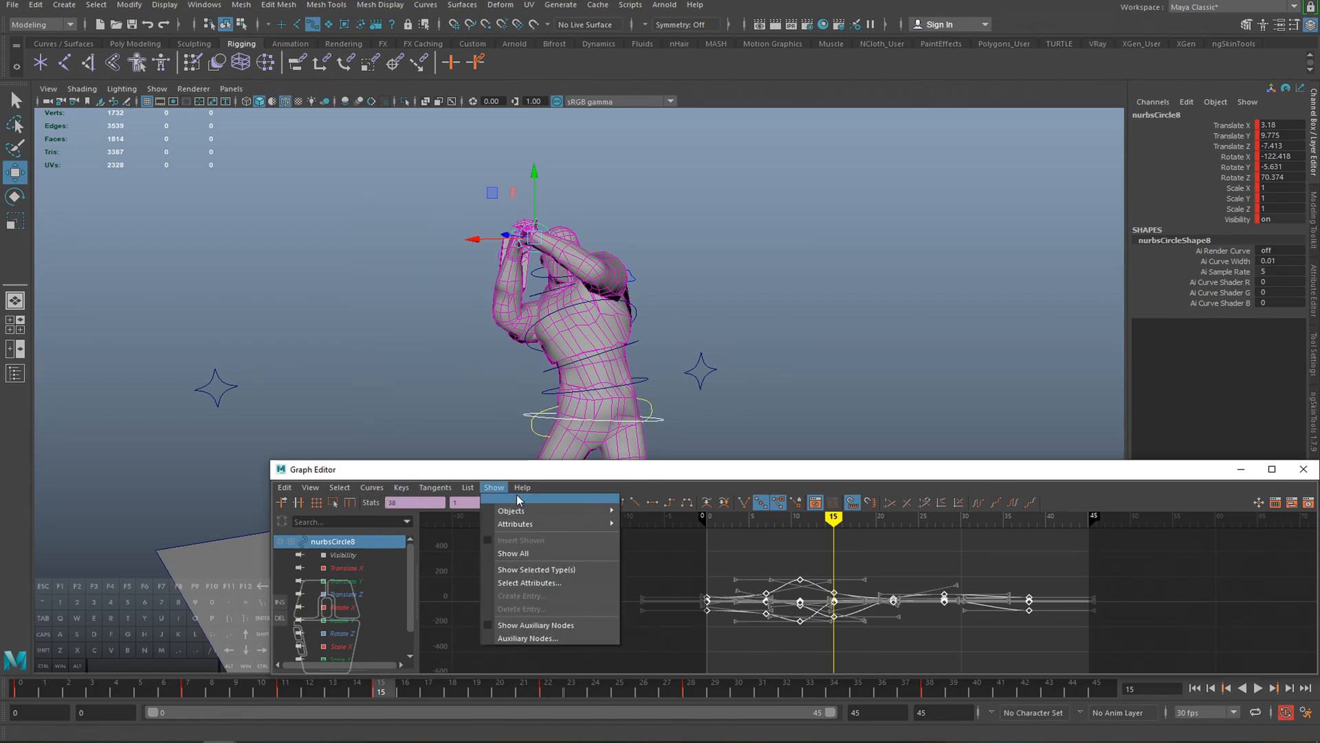
mouse_move(371, 488)
left_click(393, 393)
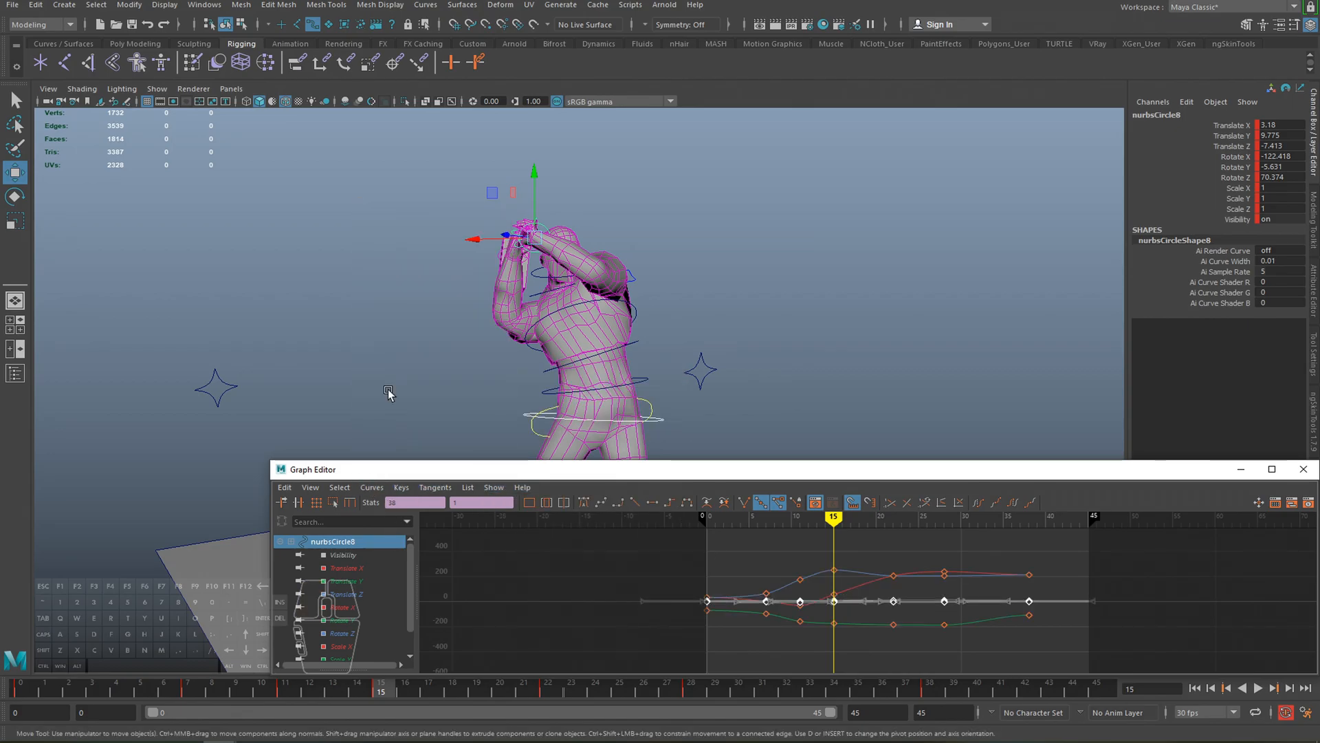
key("f")
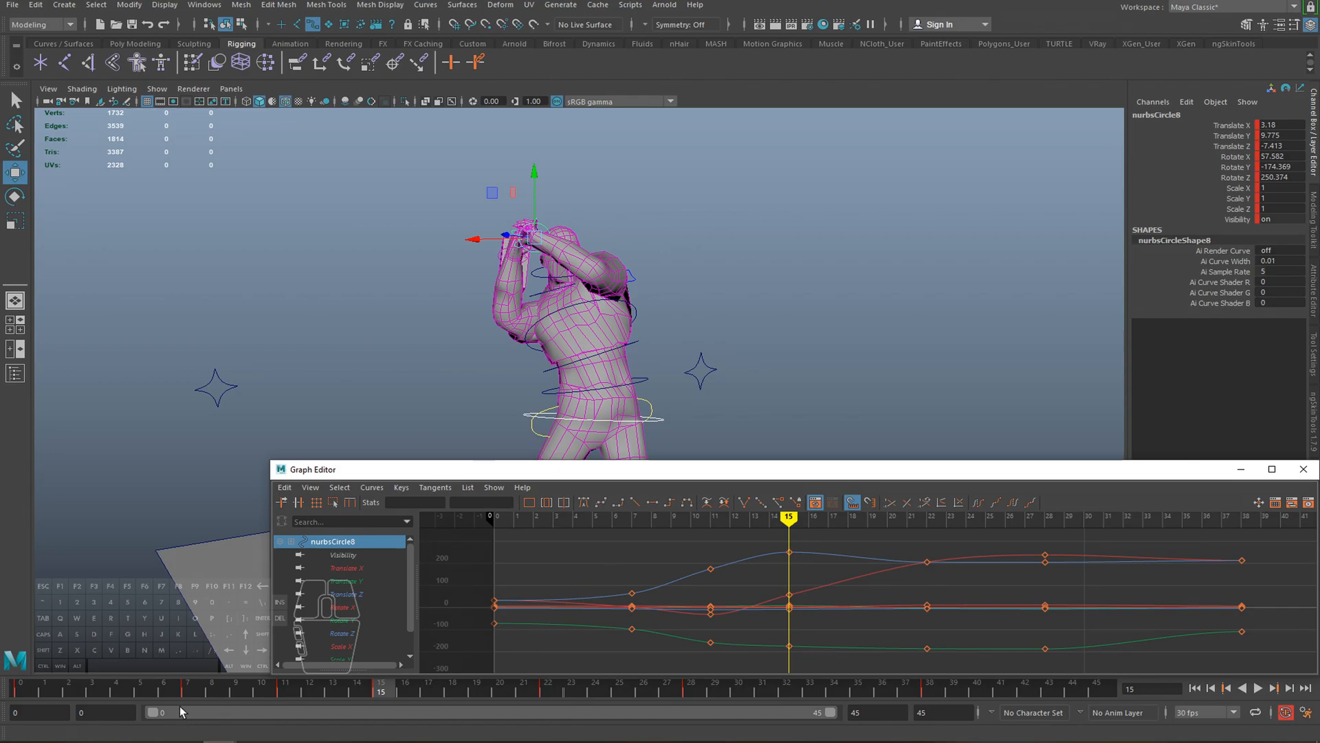
- Scrub and replay the lift around frames 7 to 11 from several angles to examine the hammer's arc
left_click(264, 674)
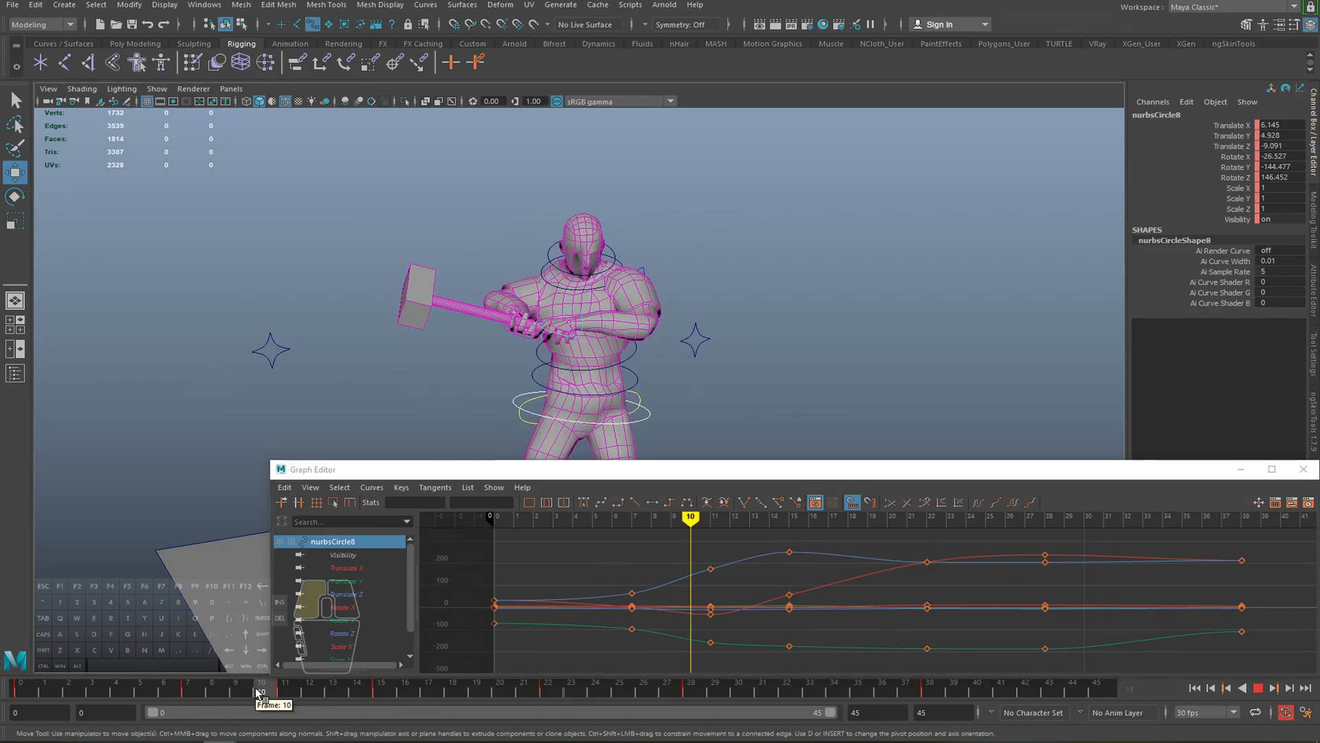
key("alt+v")
left_click_drag(311, 690, 197, 684)
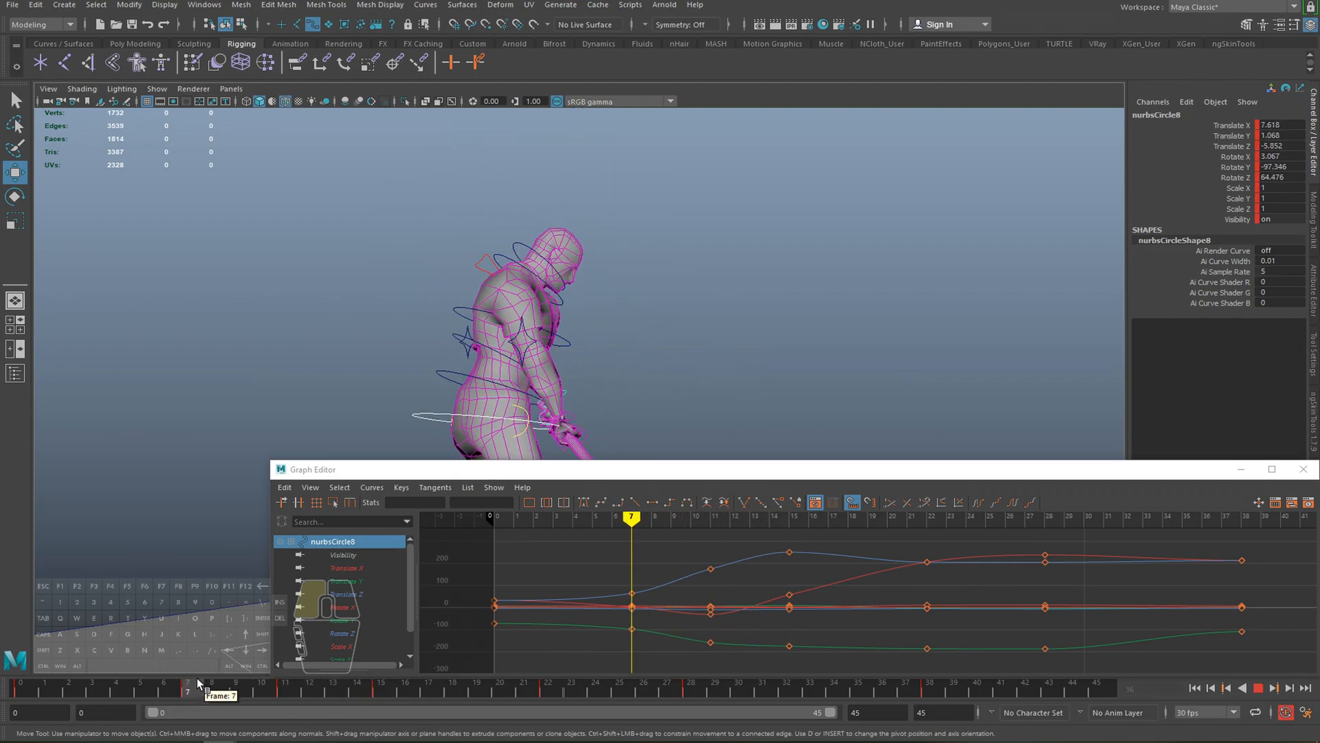
left_click_drag(619, 358, 433, 363, "alt")
middle_click_drag(433, 363, 456, 276, "alt")
mouse_move(225, 688)
left_mouse_down()
mouse_move(394, 699)
mouse_move(226, 687)
left_mouse_up()
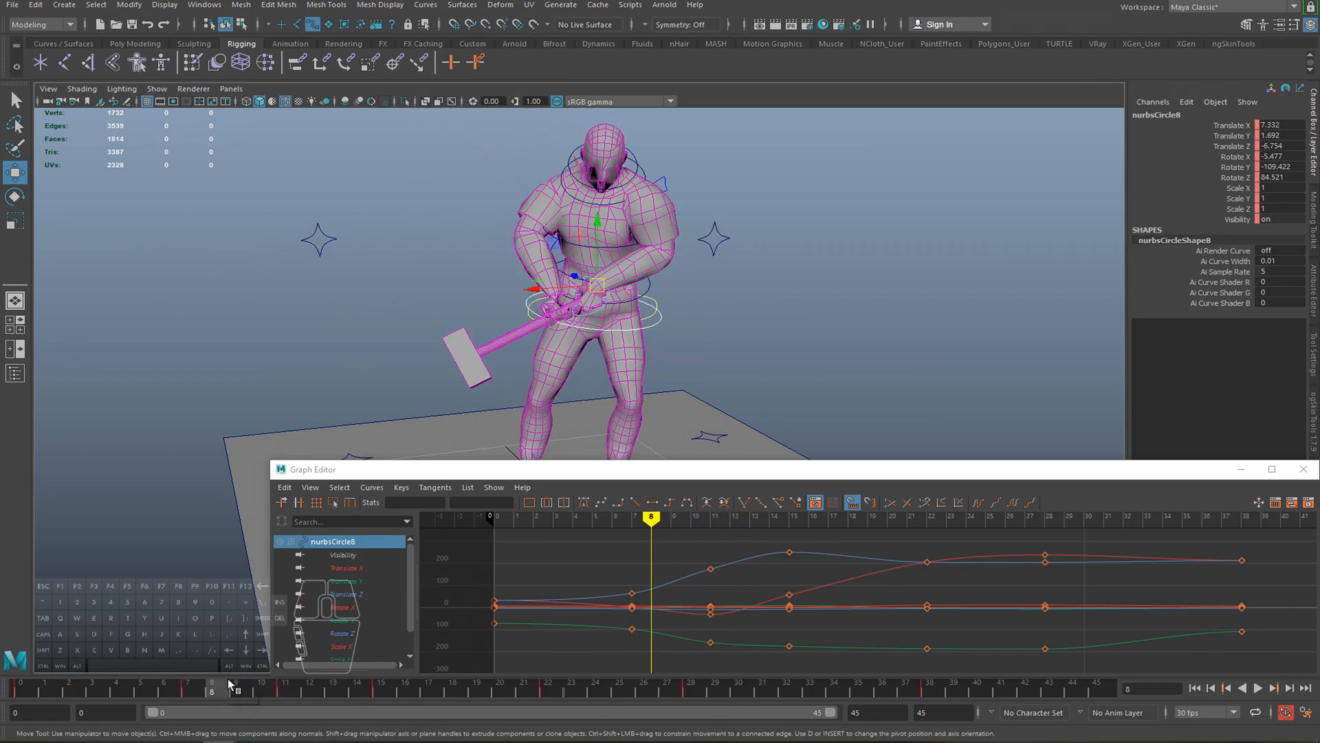
right_click_drag(571, 331, 529, 320, "alt")
middle_click_drag(530, 320, 526, 345, "alt")
key("alt+v")
key("alt+v")
left_click_drag(212, 693, 278, 696)
mouse_move(433, 289)
left_mouse_down("alt")
mouse_move(442, 351)
mouse_move(627, 307)
mouse_move(430, 298)
left_mouse_up("alt")
key("e")
middle_click_drag(430, 297, 492, 337)
left_click_drag(492, 337, 533, 352, "alt")
left_click_drag(159, 700, 282, 703)
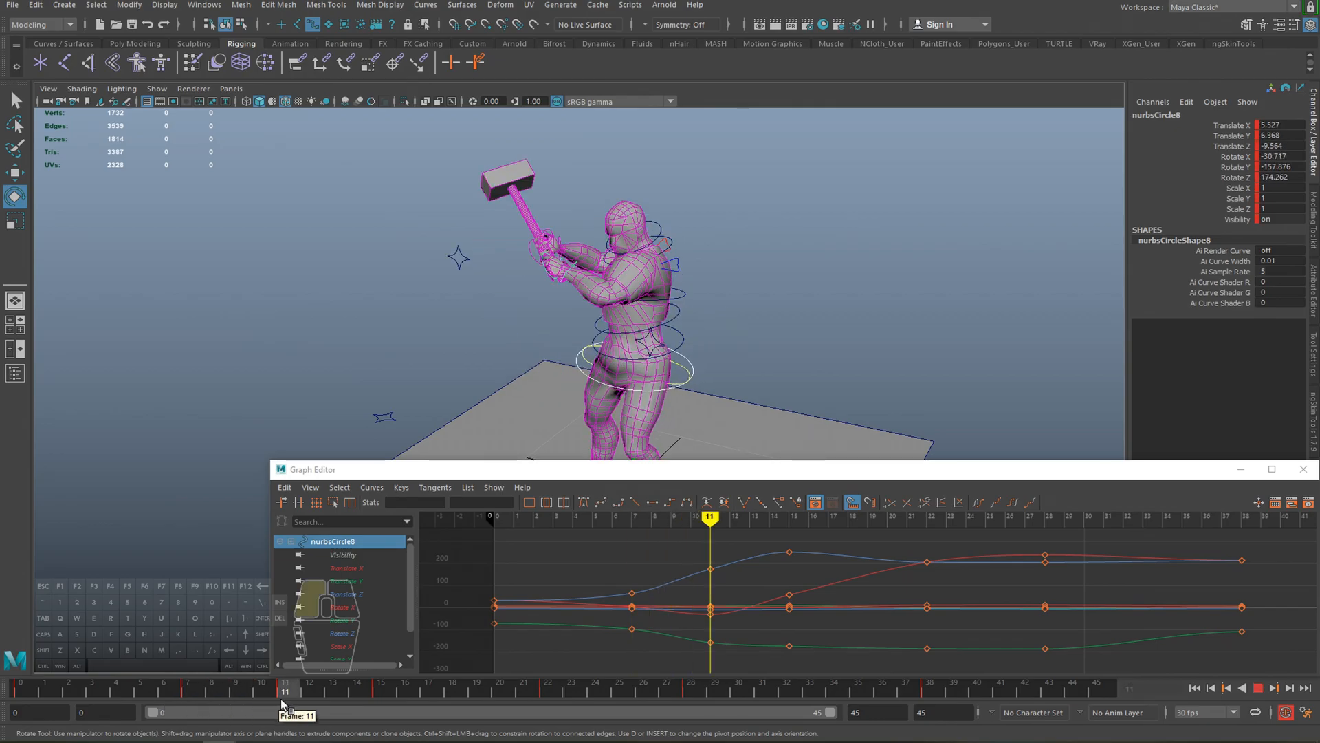
- At frame 11, rotate the hammer control to Rotate X 7.326 and move it to Translate 6.345, 7.047, -9.781
left_click_drag(544, 309, 515, 371, "alt")
key("alt+v")
key("alt+v")
left_click_drag(258, 690, 287, 695)
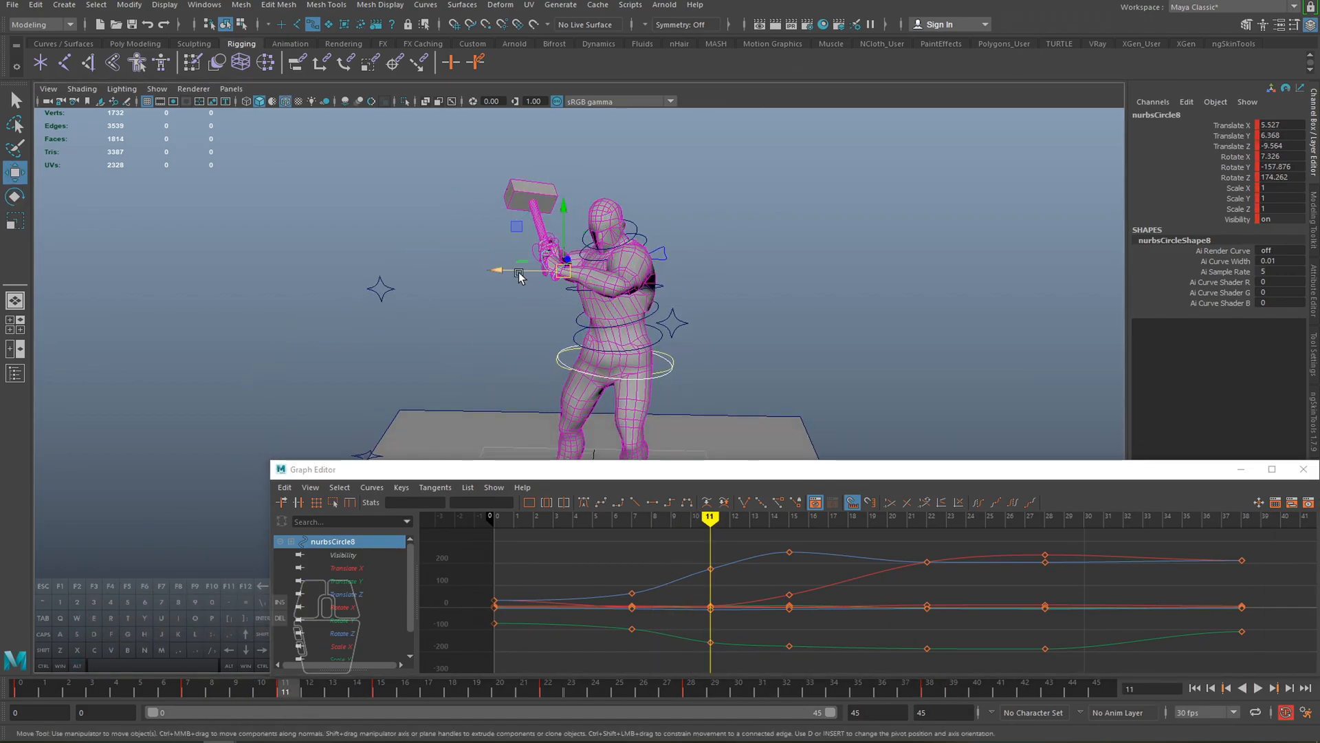
left_click_drag(519, 272, 572, 229)
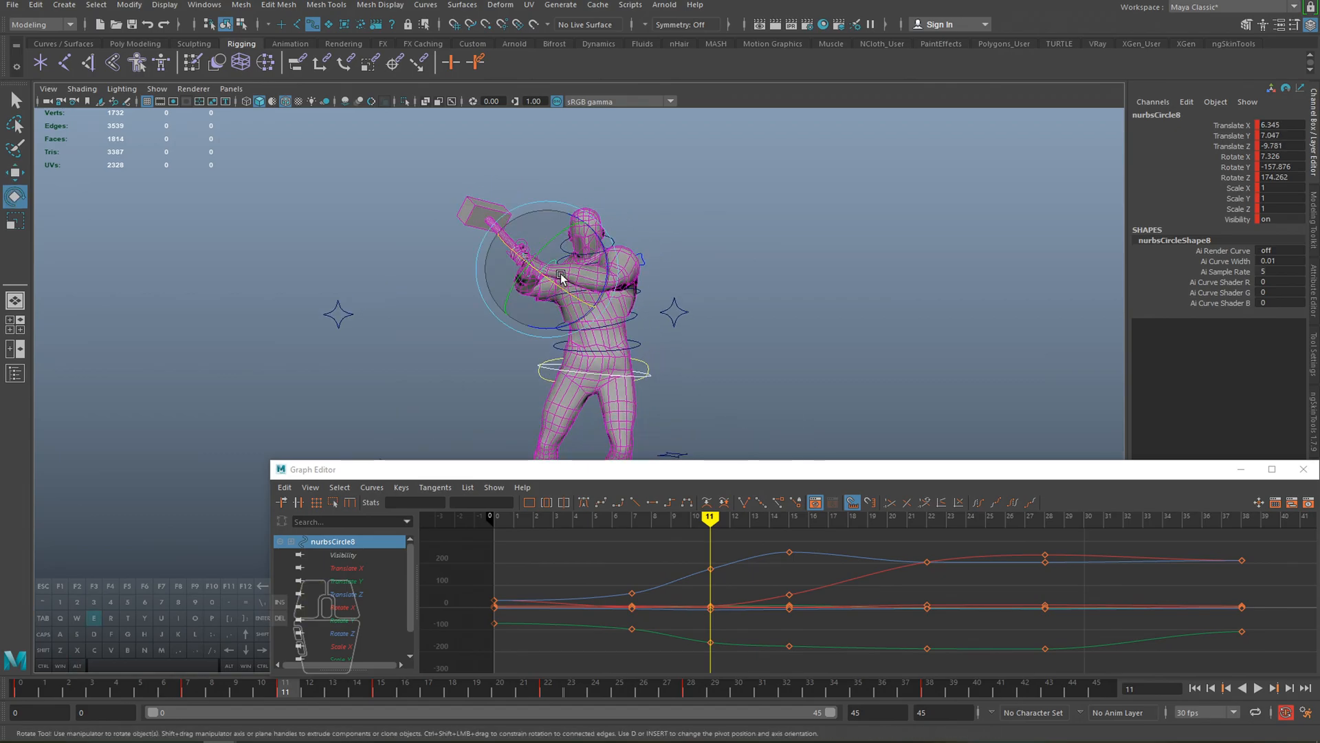
- At frame 11, rotate the hammer control to Rotate 18.15, -194.902, 150.636 and check the lift up to that frame
left_click_drag(600, 253, 584, 223)
left_click_drag(585, 231, 559, 217, "alt")
left_click_drag(496, 270, 264, 563, "alt")
left_click_drag(202, 688, 279, 688)
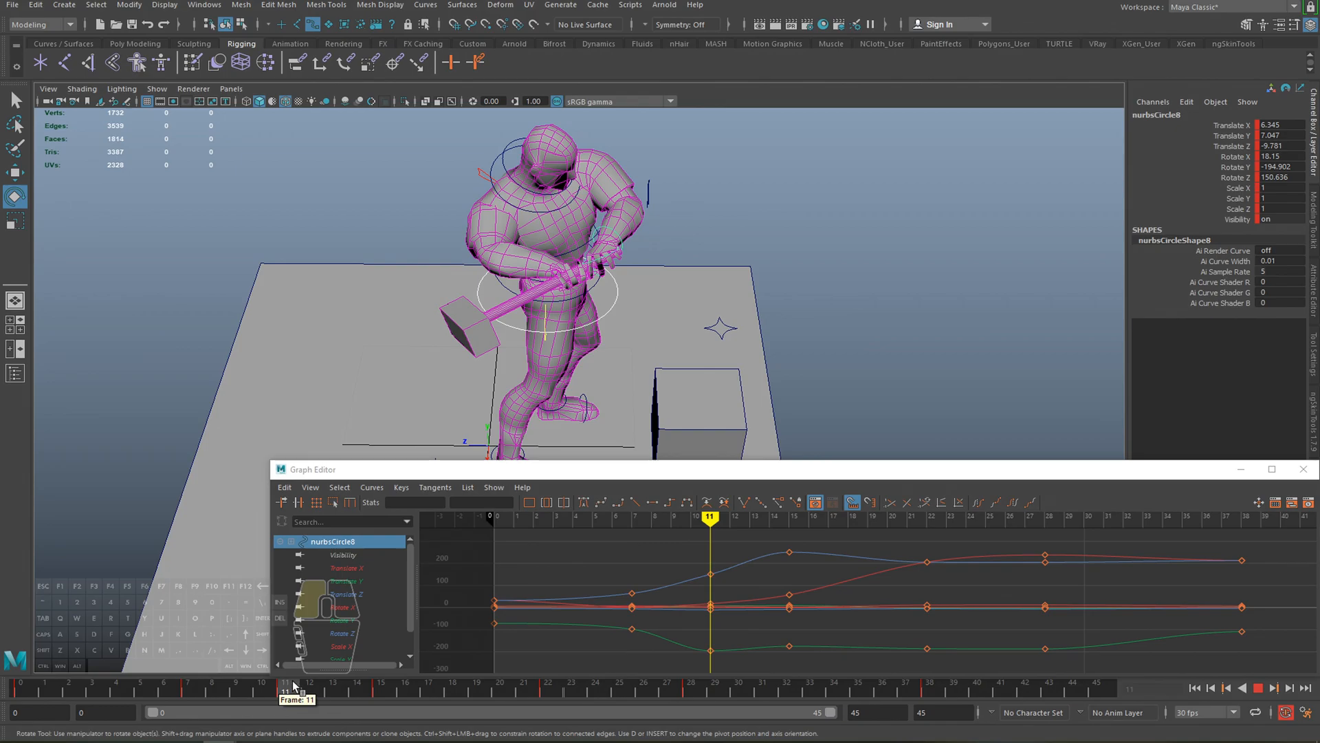
- At frame 11, fine-tune the hammer control and reposition the star-shaped elbow control on the character's right side
left_click_drag(560, 241, 638, 263)
key("e")
key("q")
left_click_drag(362, 252, 408, 283)
key("w")
left_click_drag(443, 349, 404, 245, "alt")
middle_click_drag(404, 245, 492, 337)
- Move the character's left elbow control to Translate -2.82, 1.217, -11.664 and key it at frame 11
middle_click_drag(621, 221, 611, 267, "alt")
left_click_drag(611, 268, 730, 264, "alt")
left_click(735, 270)
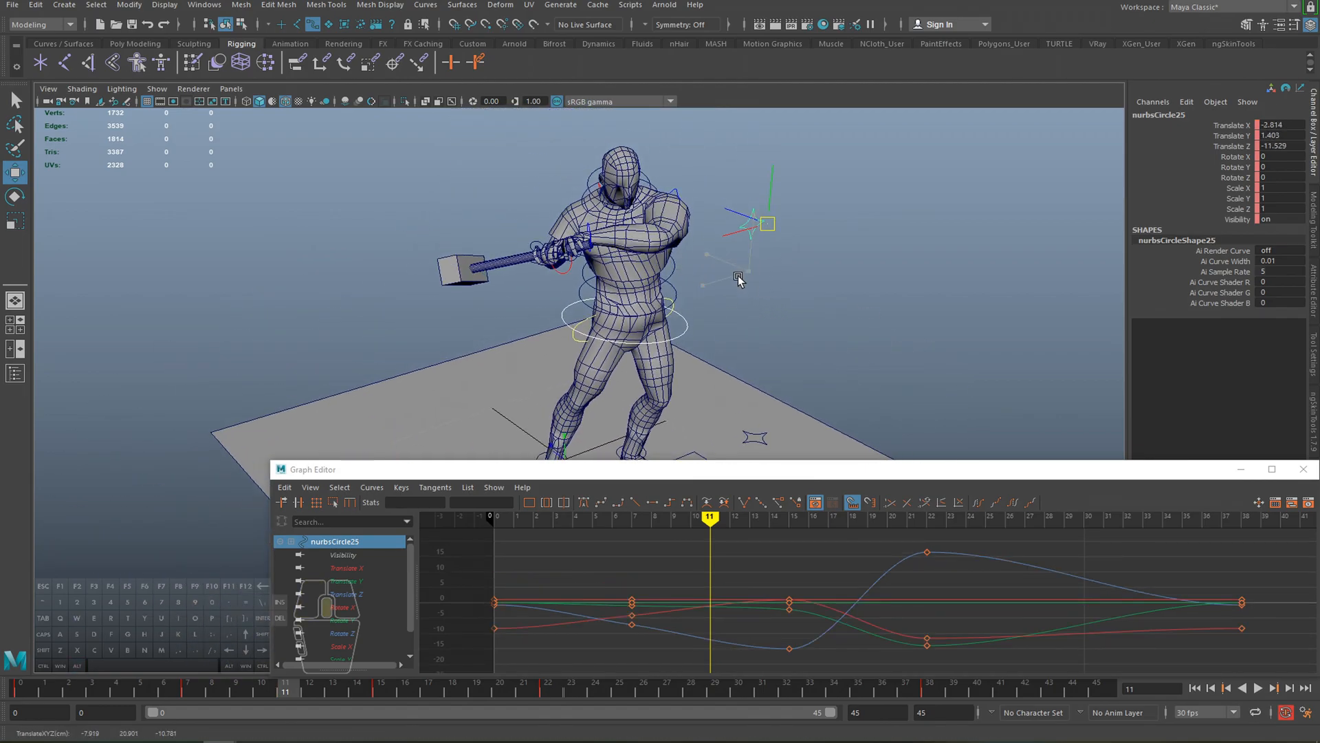
middle_click_drag(738, 276, 738, 281)
left_click_drag(739, 281, 758, 275, "alt")
key("s")
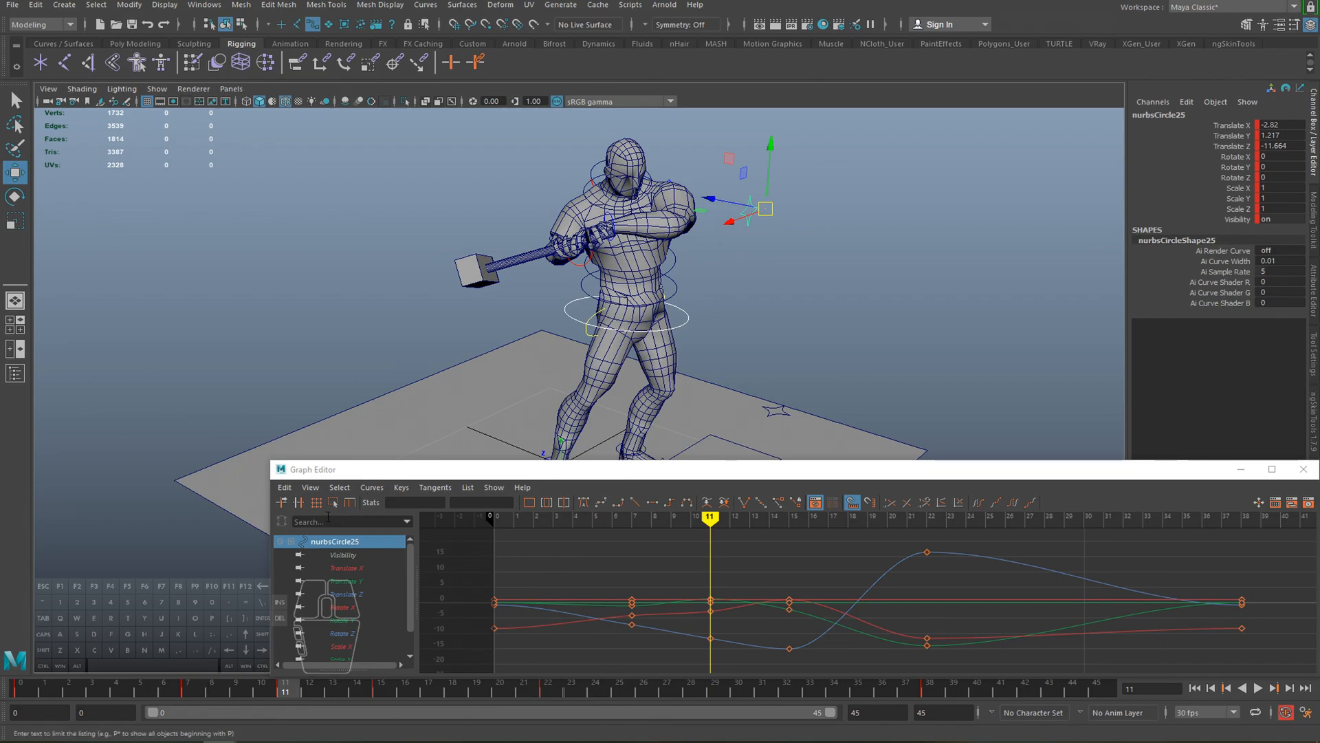
- Replay the lift from frame 7, then set the hammer control at frame 11 to Translate 6.274, 7.549, -8.482 and Rotate 14.447, -180.05, 137.321
left_click(197, 687)
left_click_drag(450, 375, 468, 365, "alt")
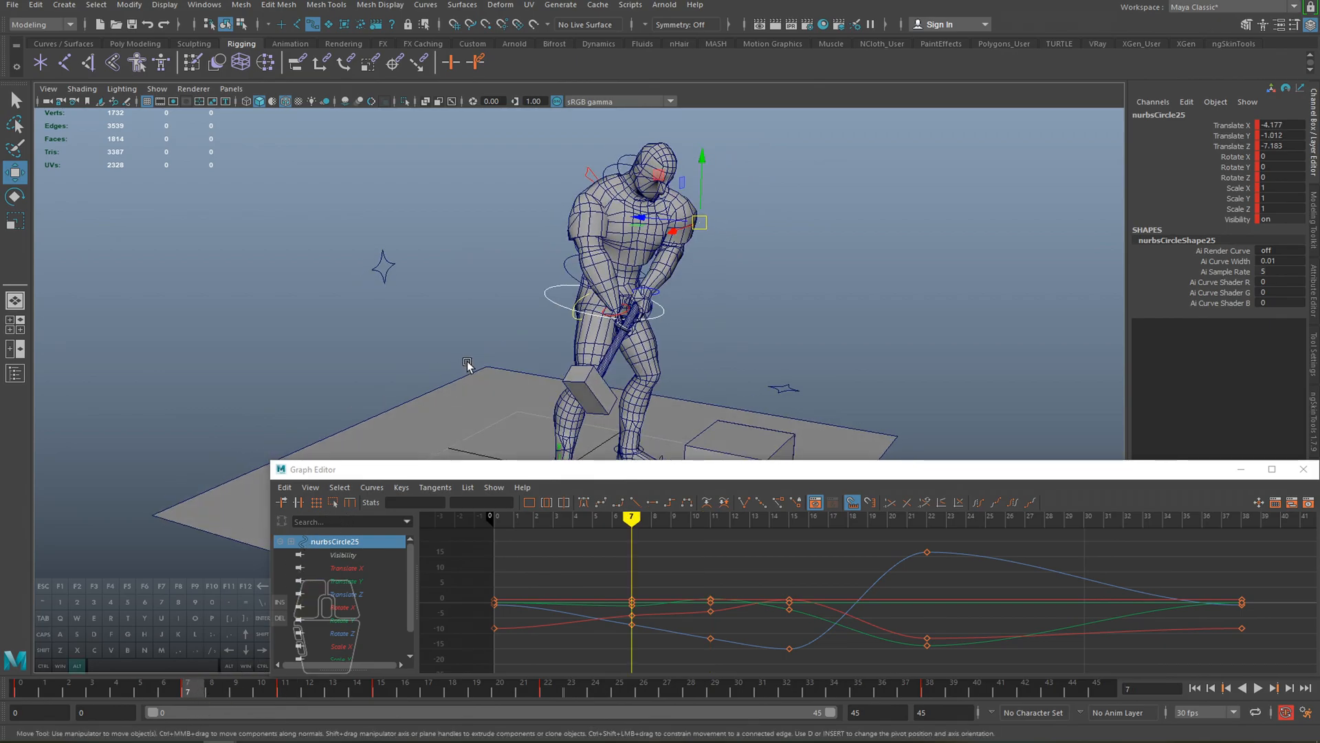
key("alt+v")
key("alt+v")
left_click_drag(199, 690, 292, 691)
left_click_drag(447, 324, 565, 251, "alt")
key("q")
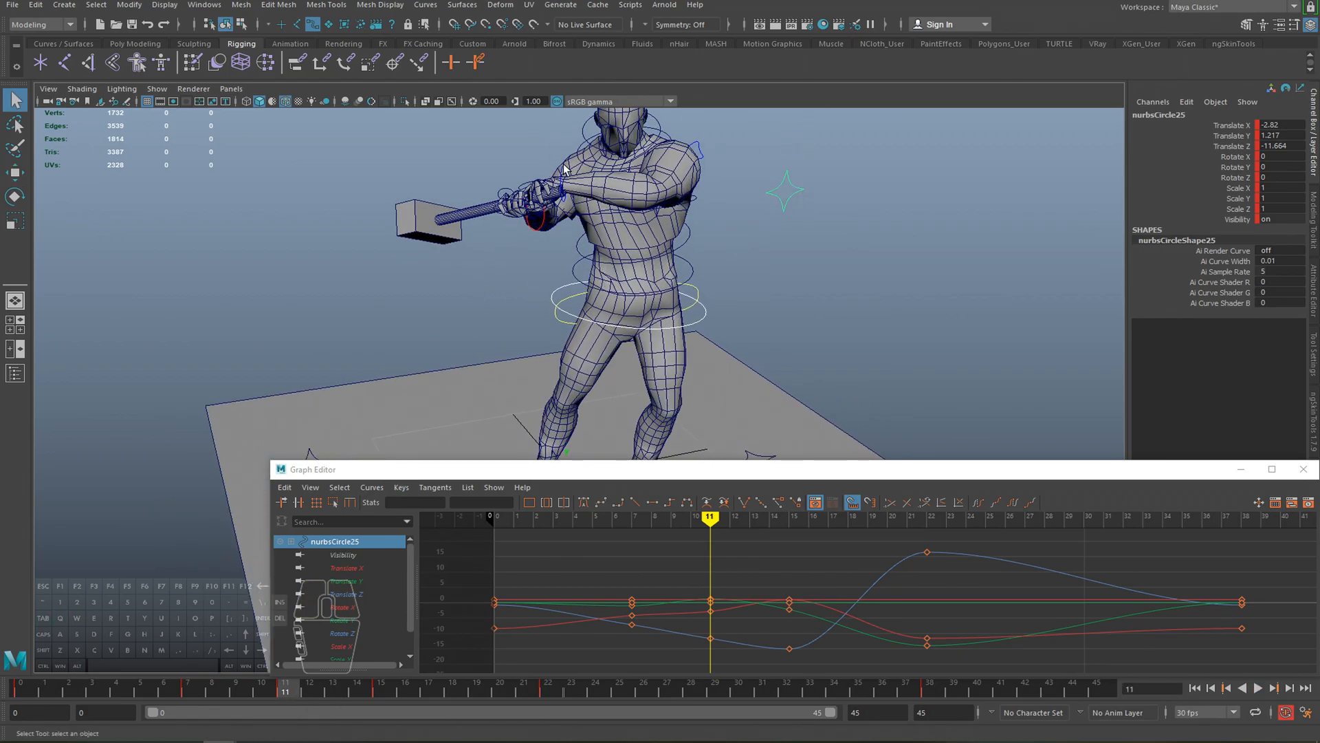
left_click(562, 170)
left_click_drag(562, 169, 607, 269, "alt")
key("e")
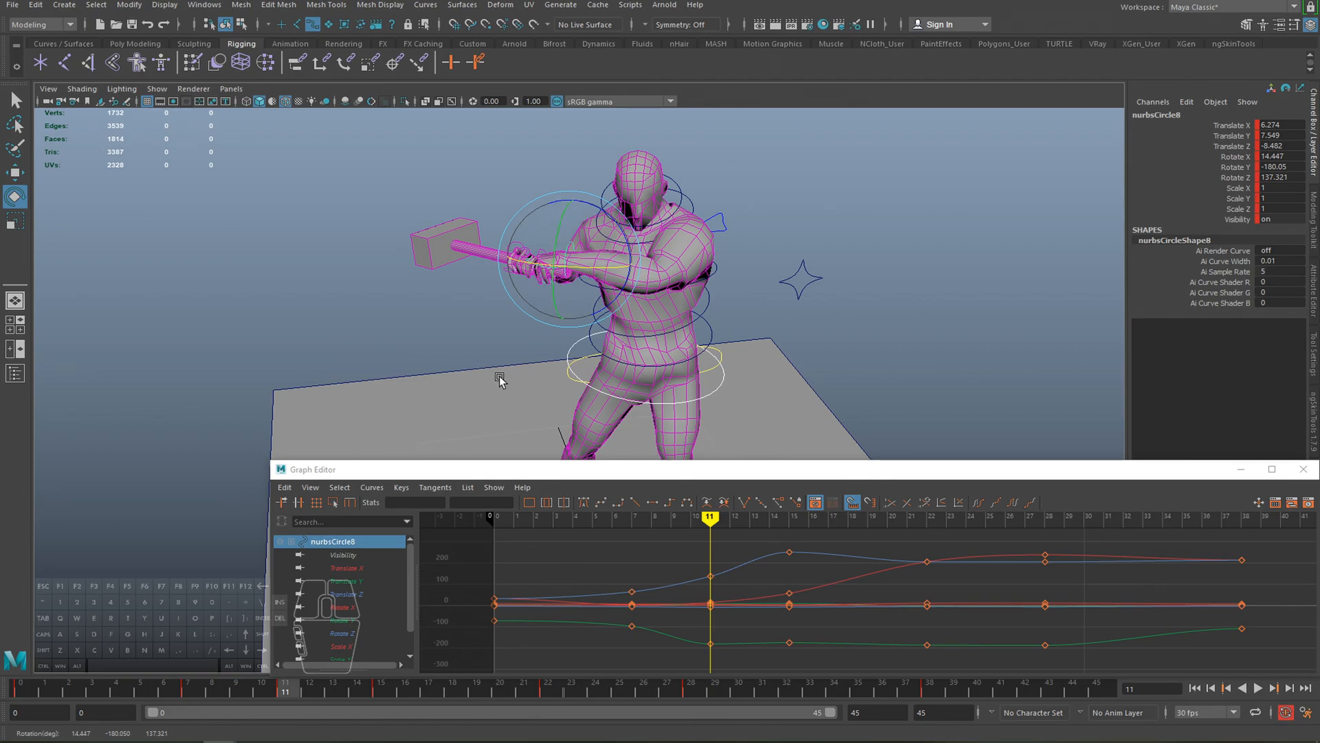
- Play the swing and scrub frames 7 to 15 from several angles to examine the hammer's arc and the arm poses
key("alt+v")
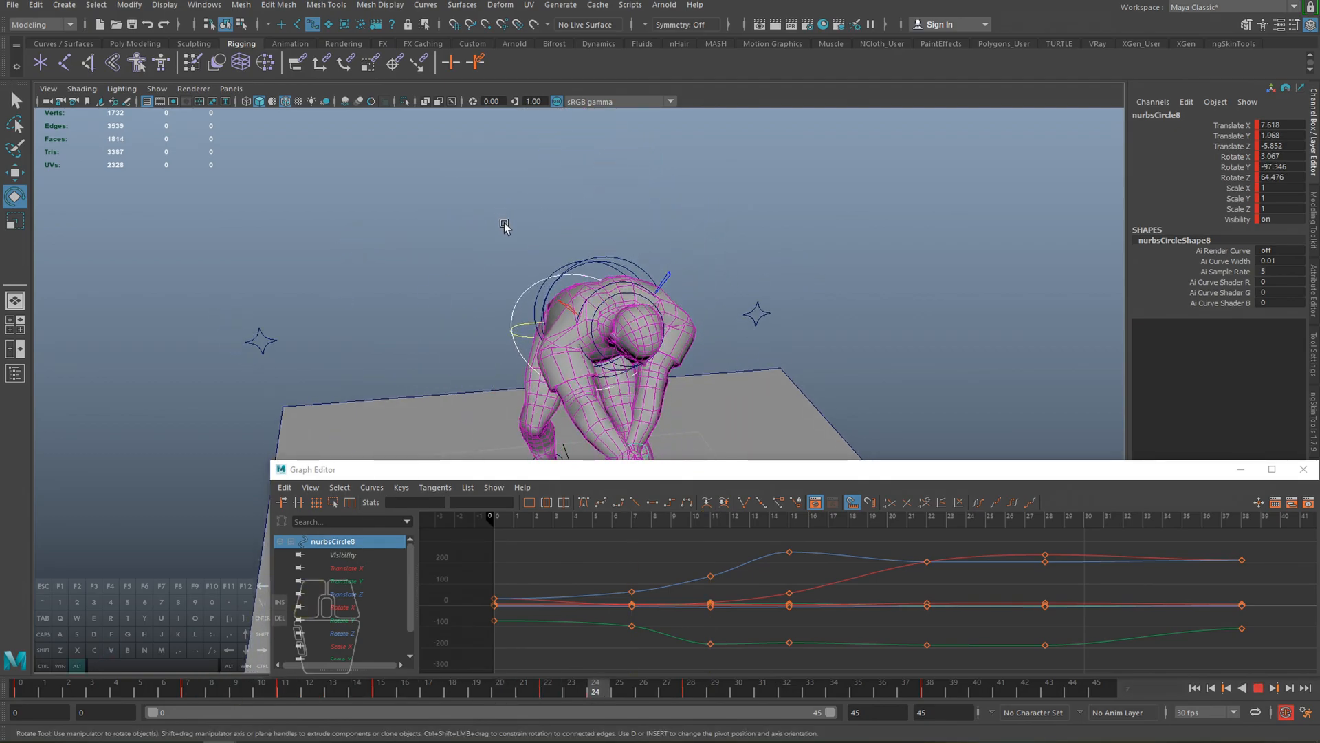
left_click_drag(210, 690, 283, 690)
left_click_drag(468, 393, 491, 450, "alt")
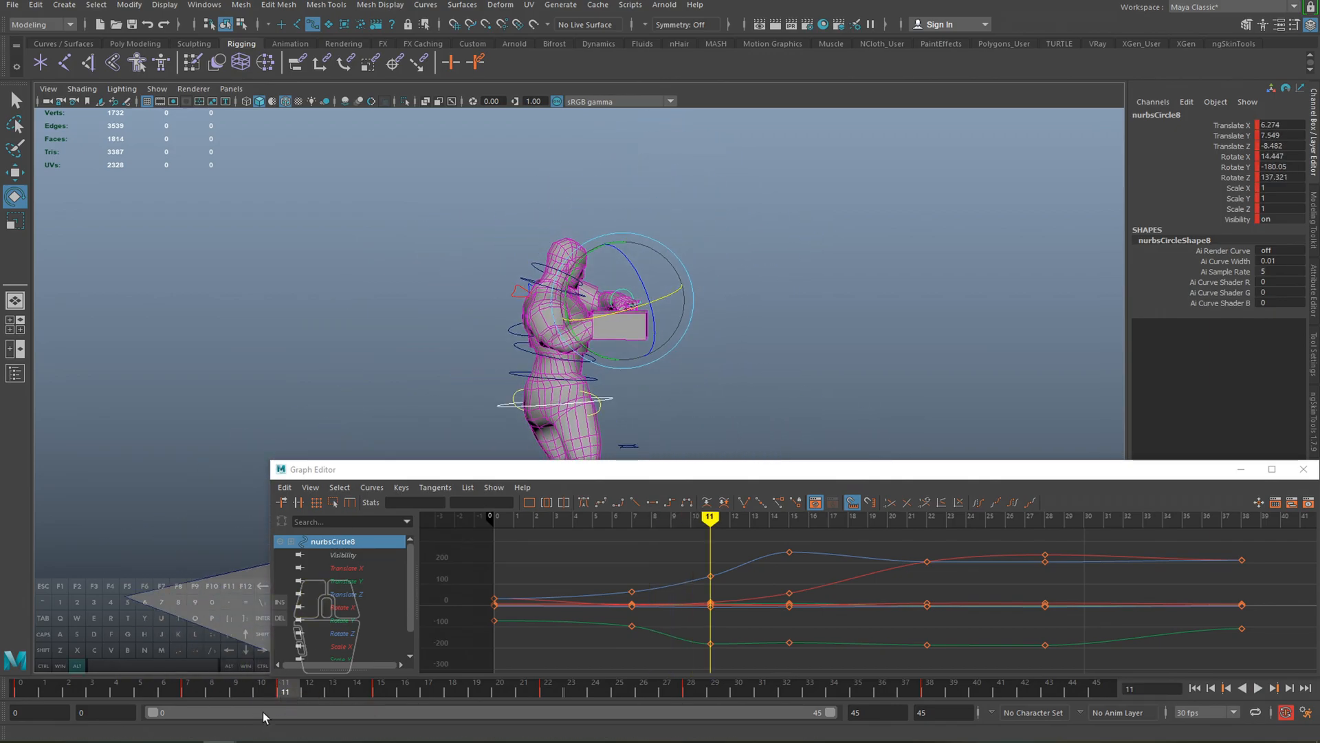
key("alt+v")
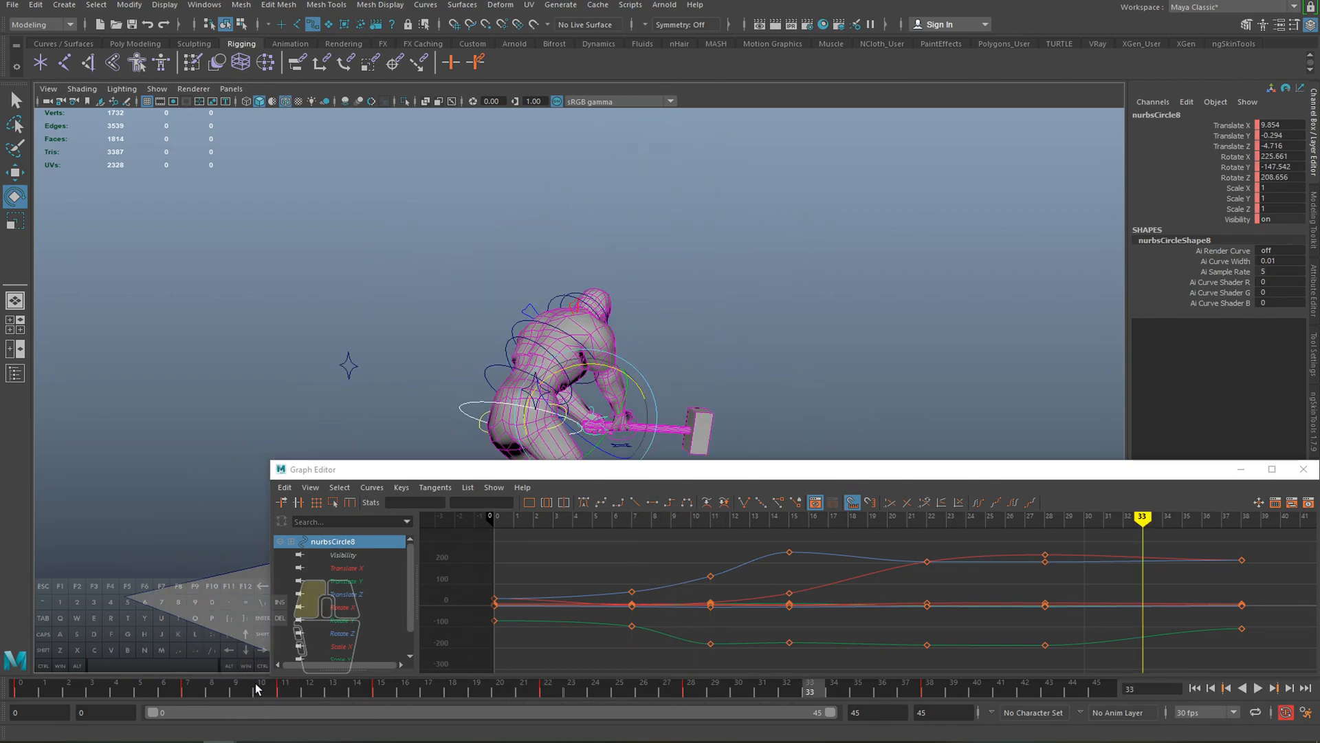
left_click(218, 690)
left_click_drag(332, 691, 380, 692)
left_click_drag(343, 382, 350, 522, "alt")
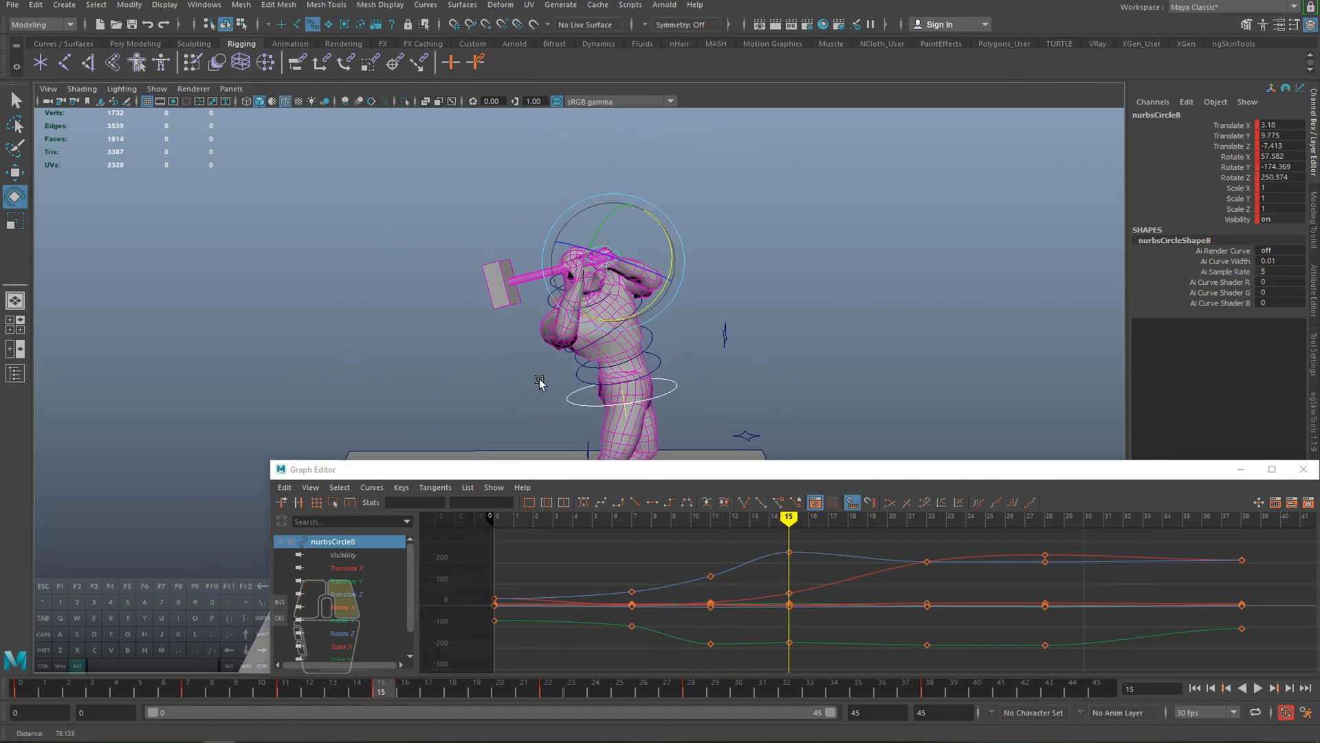
key("alt+v")
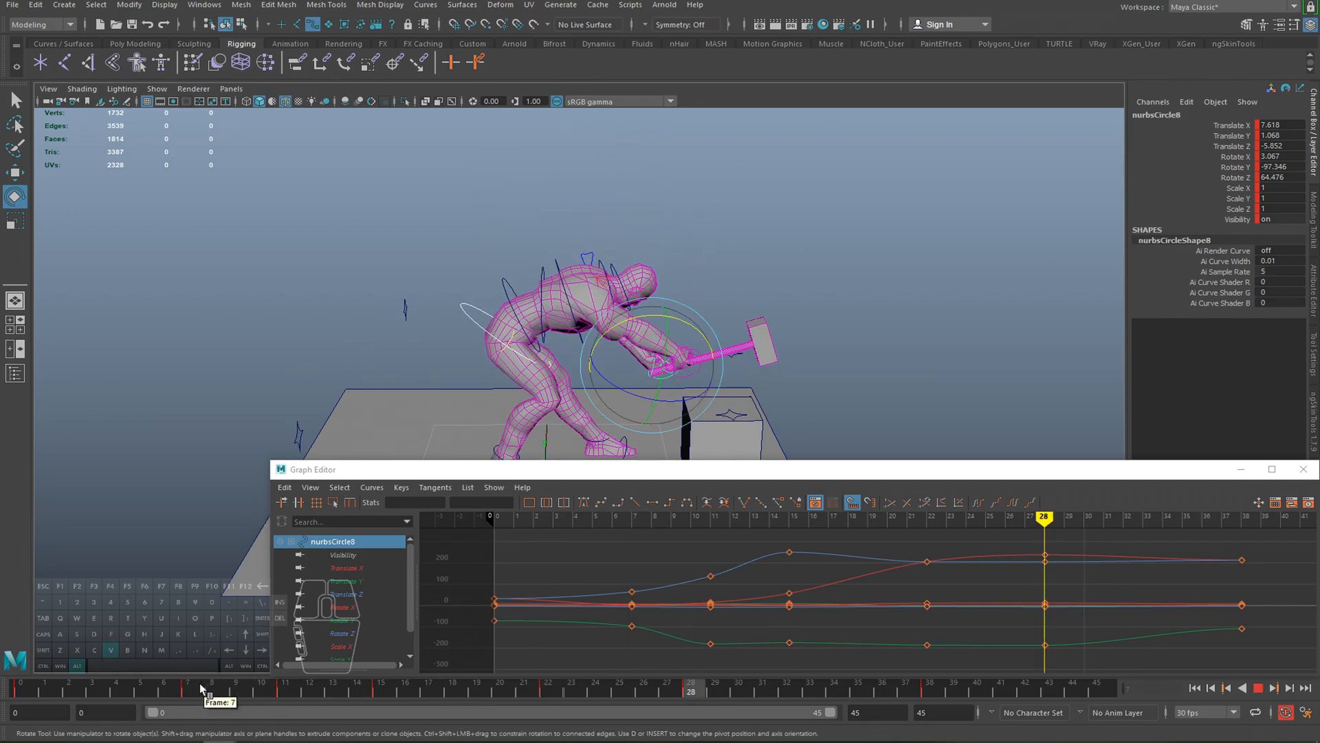
left_click_drag(267, 689, 283, 691)
left_click_drag(604, 318, 641, 316, "alt")
left_click_drag(274, 690, 235, 690)
left_click_drag(420, 440, 378, 429, "alt")
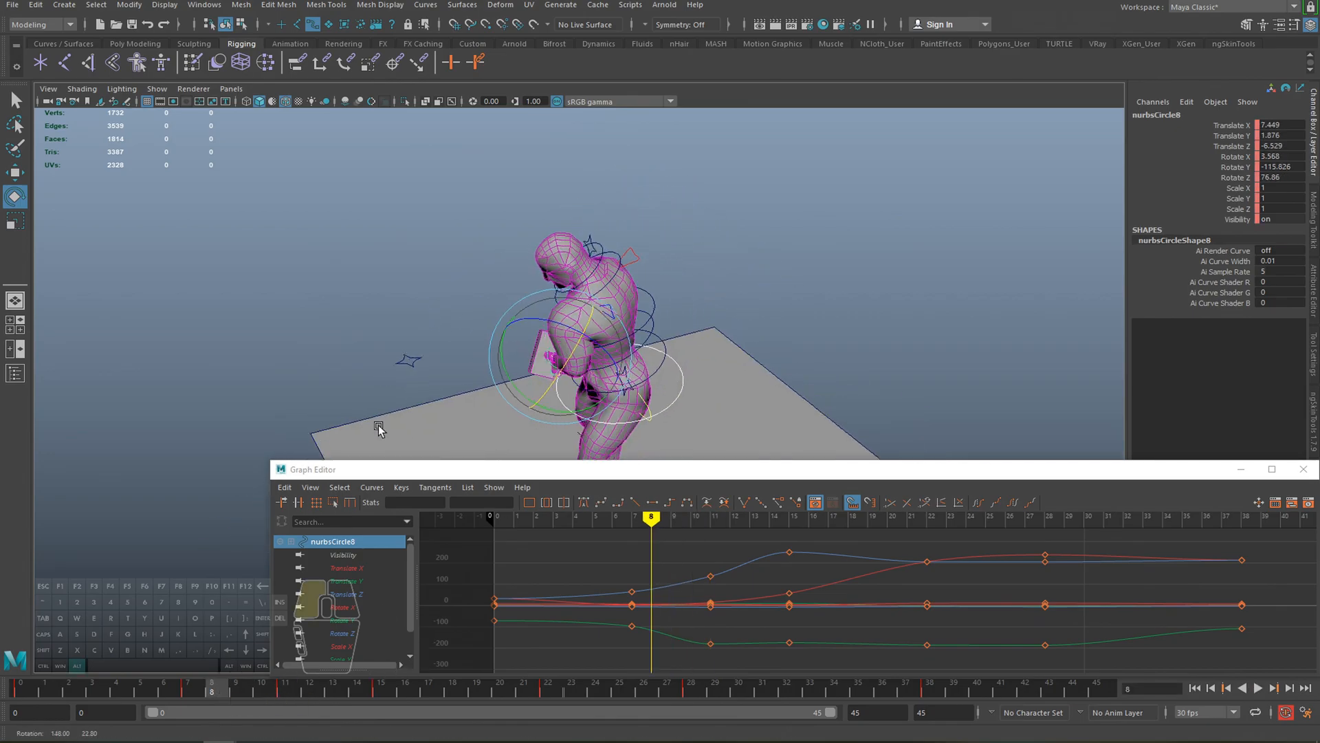
left_click(197, 690)
left_click_drag(235, 690, 287, 691)
- Try a lower hammer angle at frame 11 by rotating and moving the hammer control
left_click_drag(472, 360, 650, 227, "alt")
middle_click_drag(650, 227, 657, 276, "alt")
left_click_drag(692, 238, 705, 227)
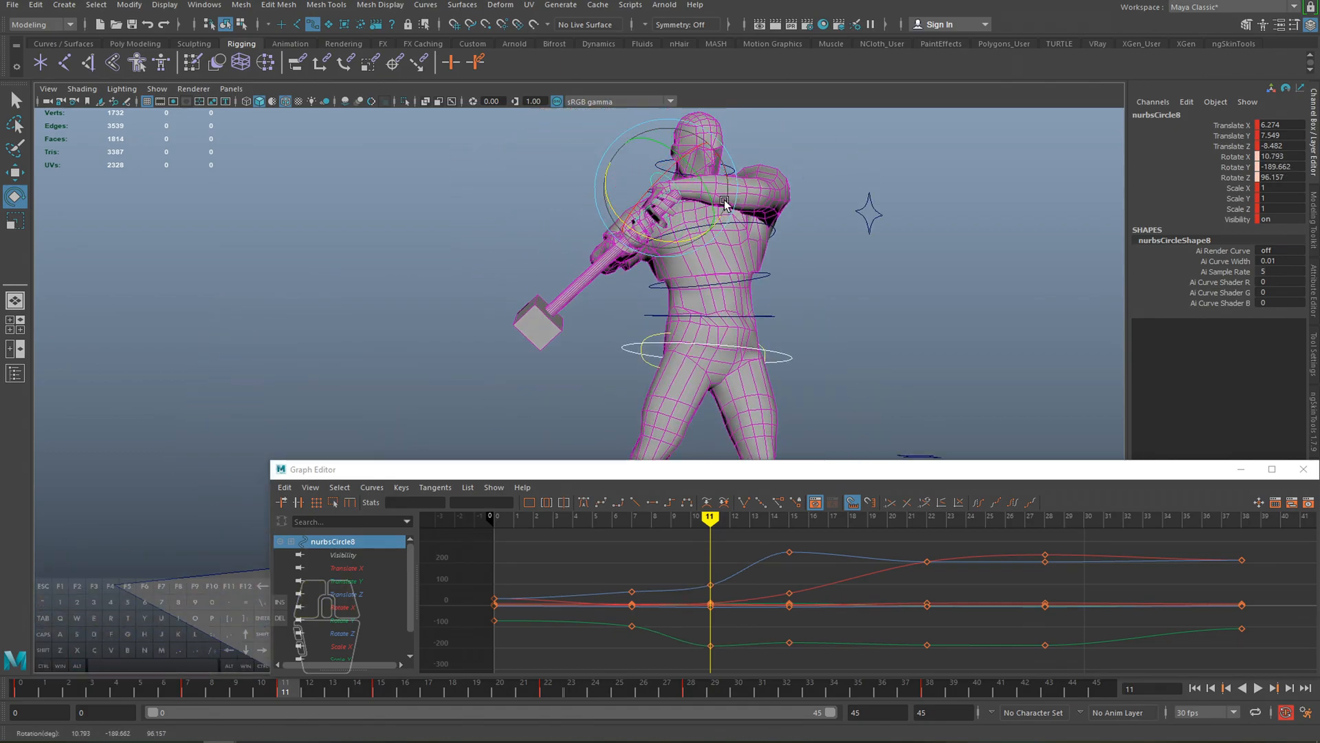
key("w")
left_click_drag(663, 125, 760, 258)
key("e")
left_click_drag(664, 166, 683, 167)
left_click_drag(696, 227, 660, 250, "alt")
key("w")
- Check the lift up to frame 15 and lower the main body control at the waist to Translate Y -2.051 on that frame
mouse_move(292, 686)
left_mouse_down()
mouse_move(198, 684)
mouse_move(361, 688)
mouse_move(186, 685)
mouse_move(313, 681)
left_mouse_up()
key("alt+v")
left_click_drag(575, 393, 608, 349, "alt")
left_click_drag(306, 691, 387, 686)
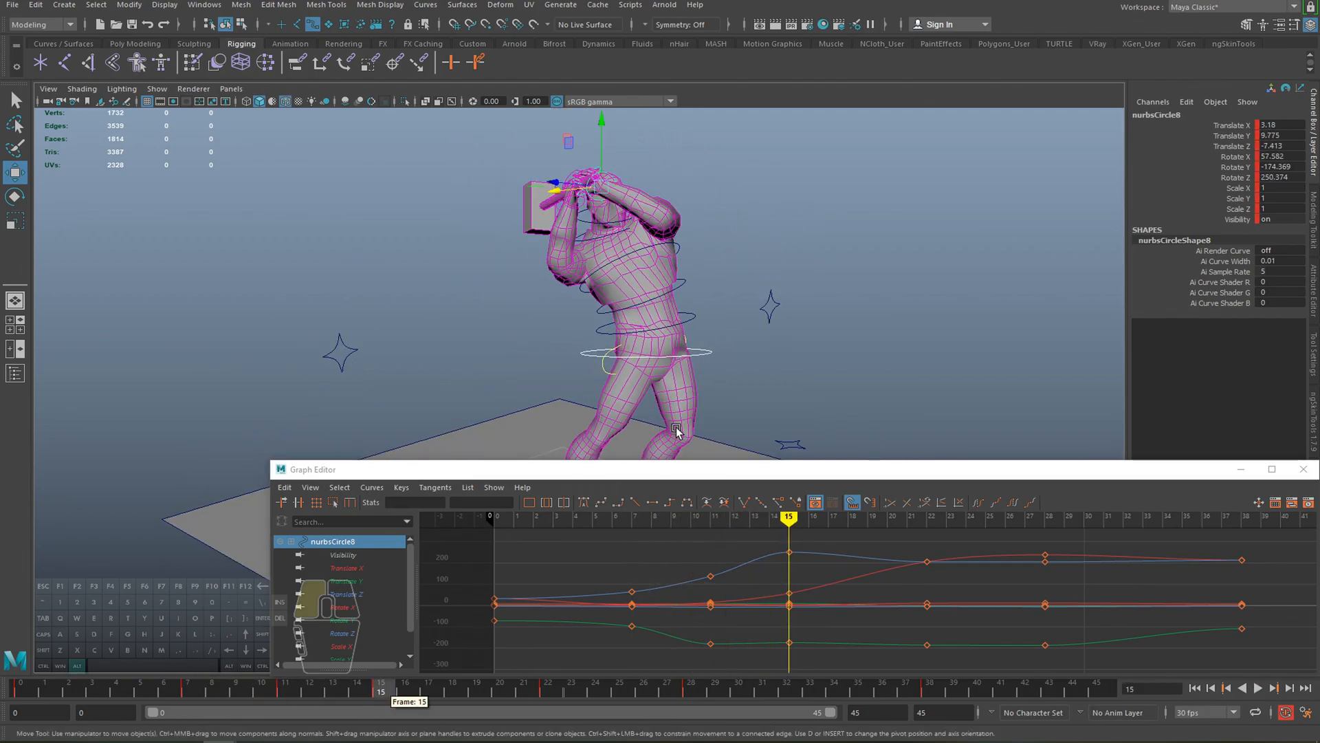
left_click_drag(669, 427, 681, 361, "alt")
left_click(683, 353)
left_click_drag(624, 310, 624, 315)
left_click_drag(606, 375, 670, 395, "alt")
middle_click_drag(677, 405, 657, 315, "alt")
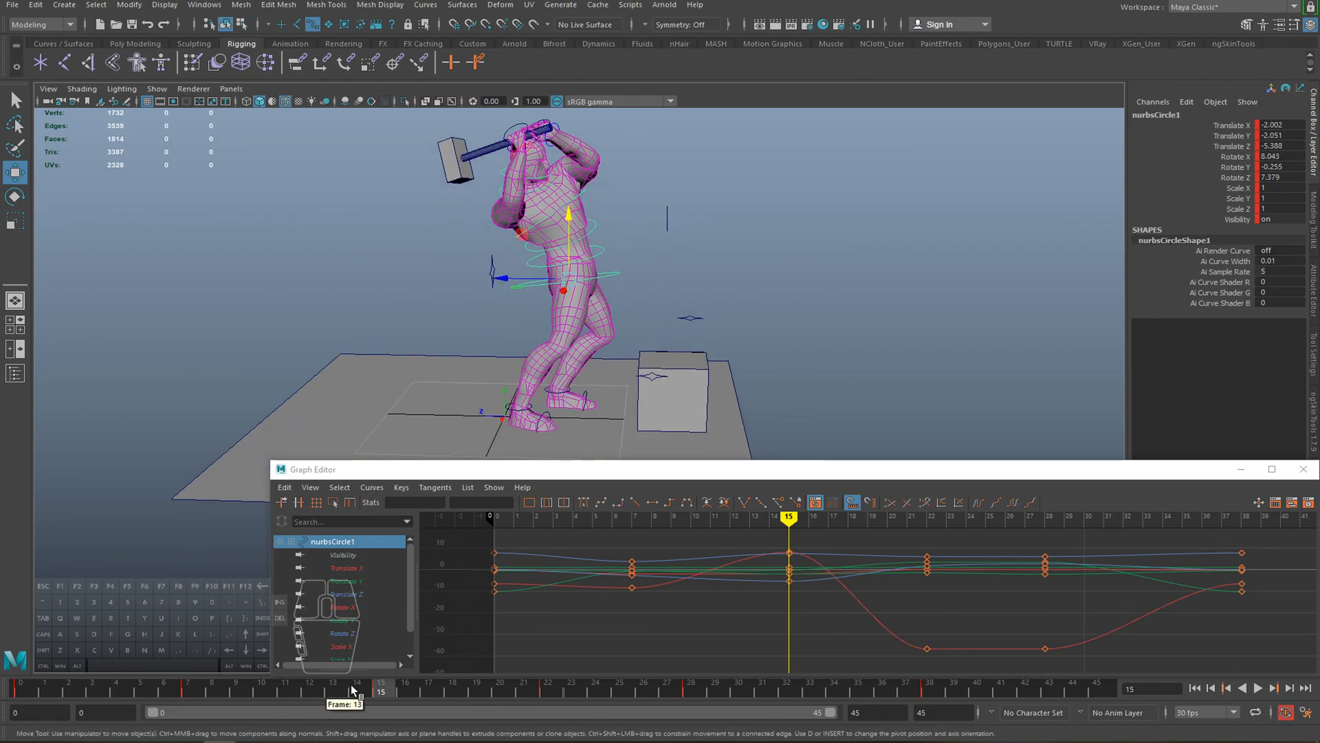
- Replay the swing from the side and scrub the lift with the hammer control selected to examine the transition into the strike
key("alt+v")
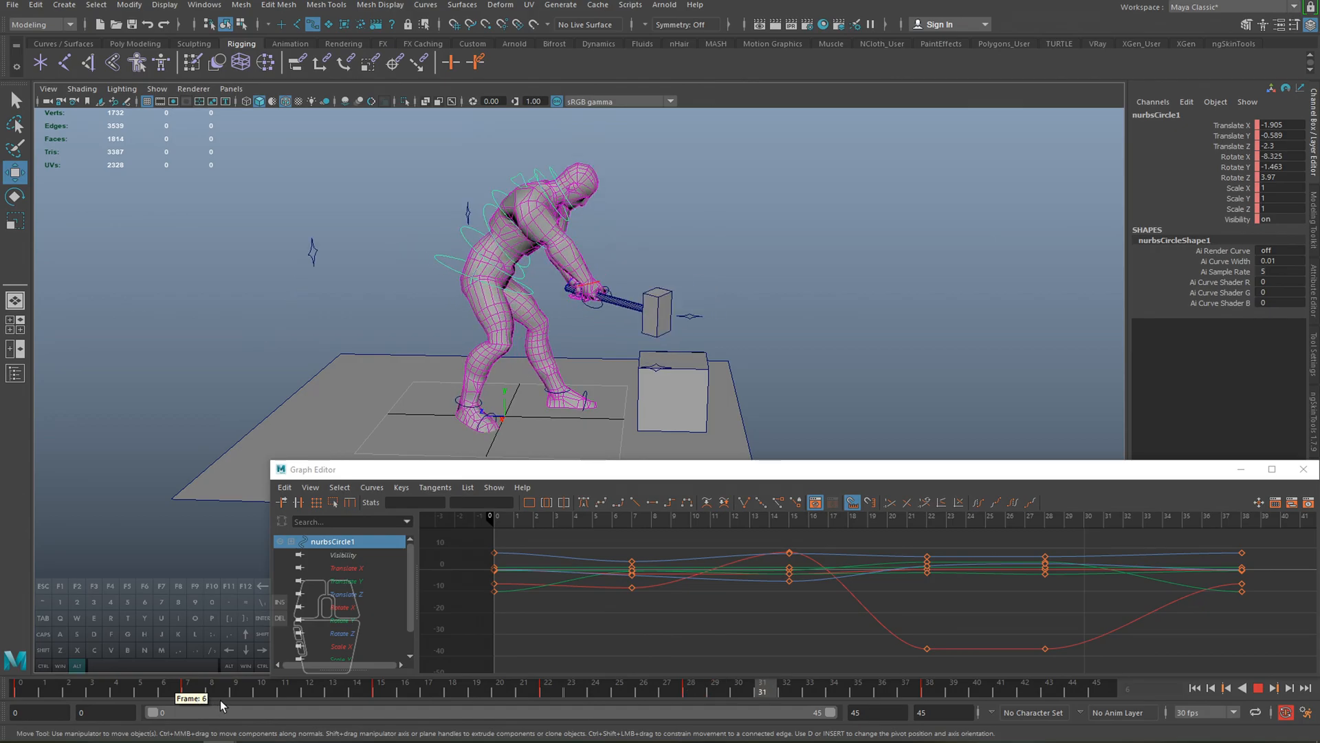
left_click(378, 699)
middle_click_drag(502, 196, 512, 229, "alt")
key("q")
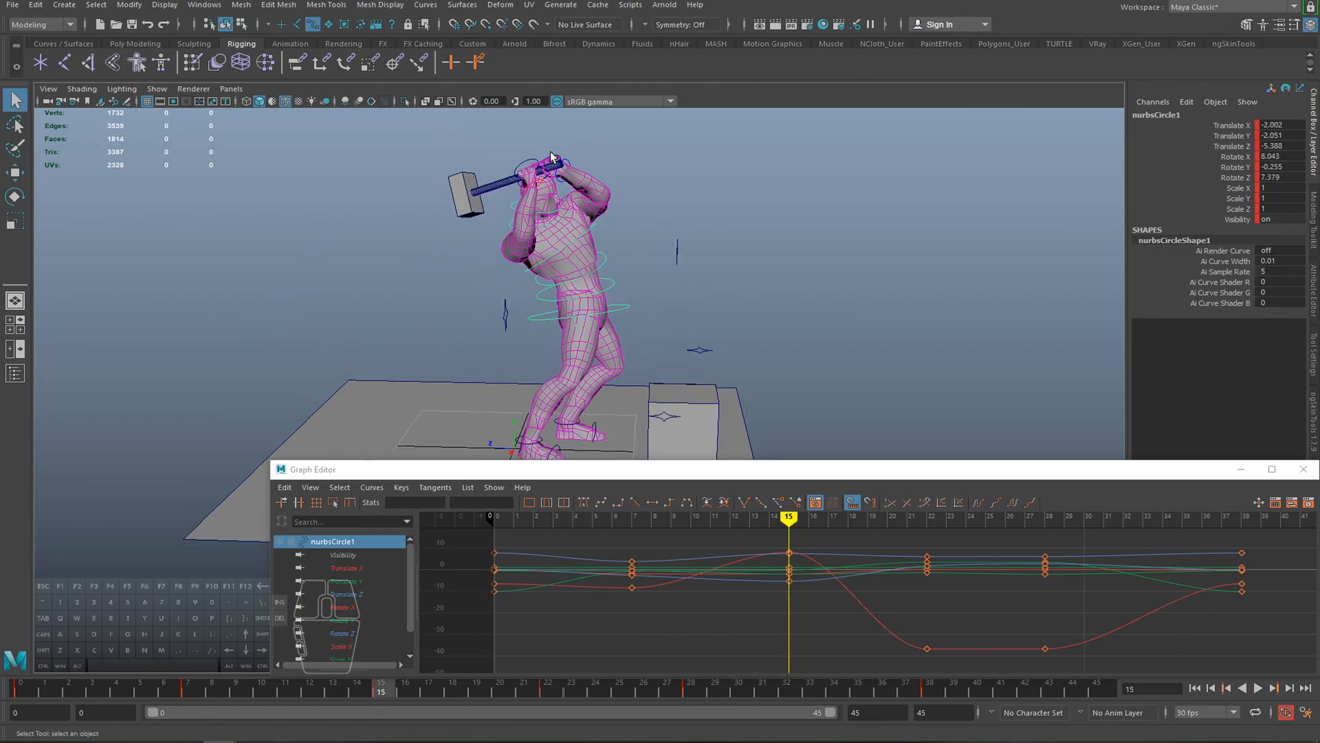
left_click(571, 165)
left_click_drag(274, 691, 213, 688)
key("alt+v")
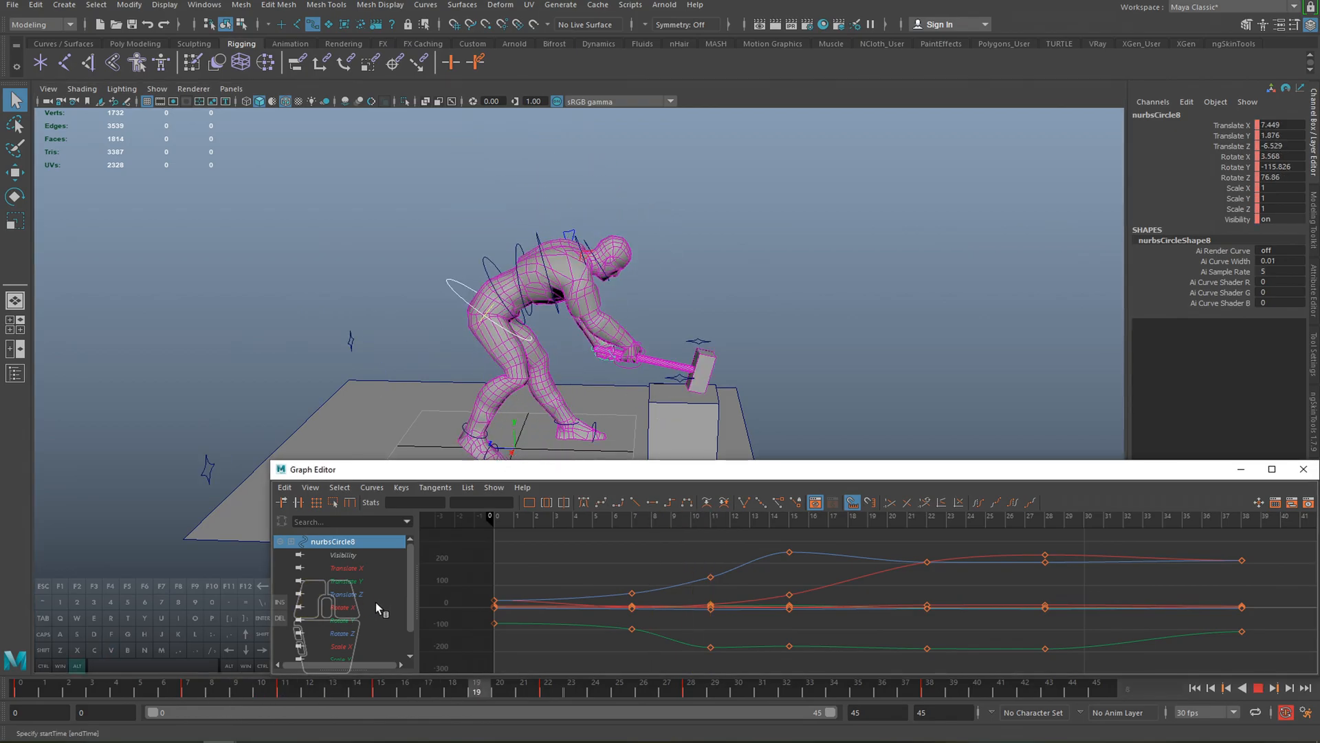
- At frame 18, move the hammer control out in front of the chest to Translate 6.348, 4.322, -8.684
left_click_drag(346, 700, 444, 694)
middle_click_drag(580, 332, 581, 355, "alt")
right_click_drag(527, 314, 650, 333, "alt")
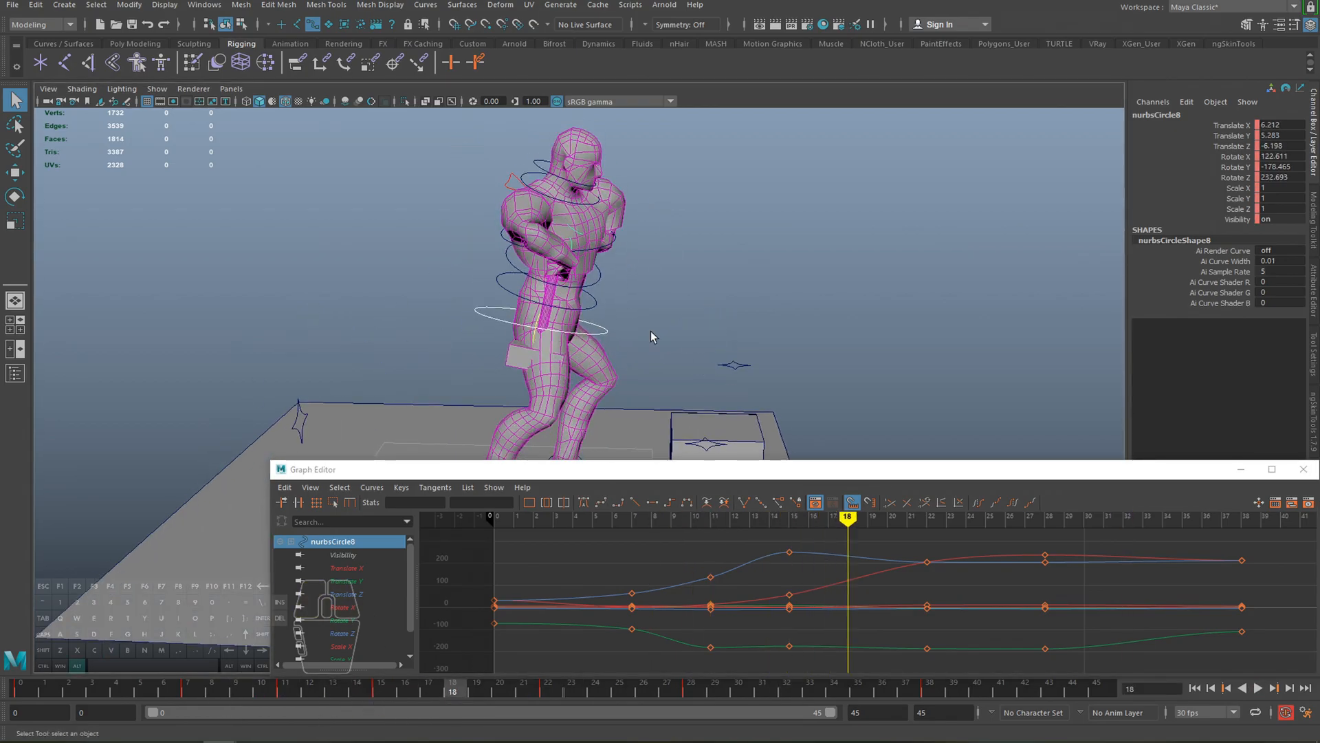
middle_click_drag(650, 333, 642, 331, "alt")
key("w")
left_click_drag(701, 256, 562, 238, "alt")
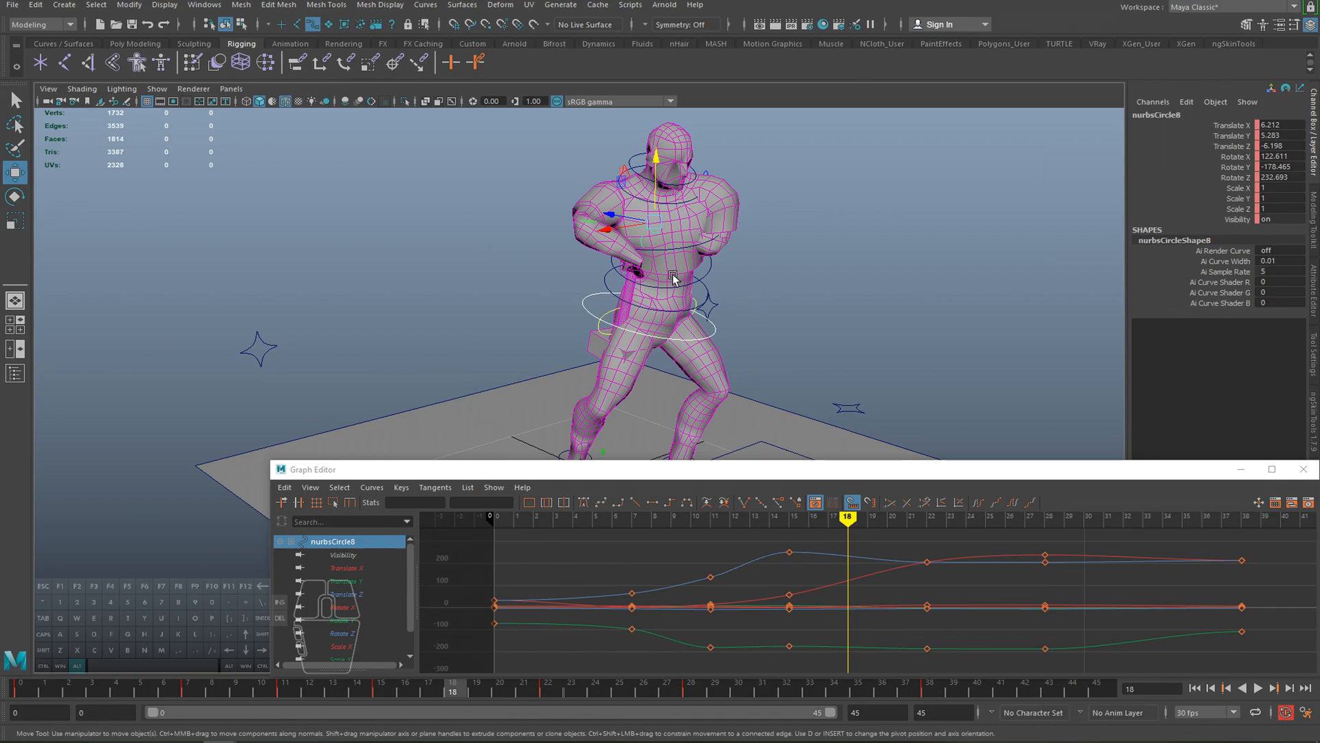
left_click_drag(636, 212, 716, 238)
- At frame 18, turn the hammer upright to Rotate -38.935, -163.503, 193.43 and shift it to Translate 6.411, 3.882, -9.822
key("e")
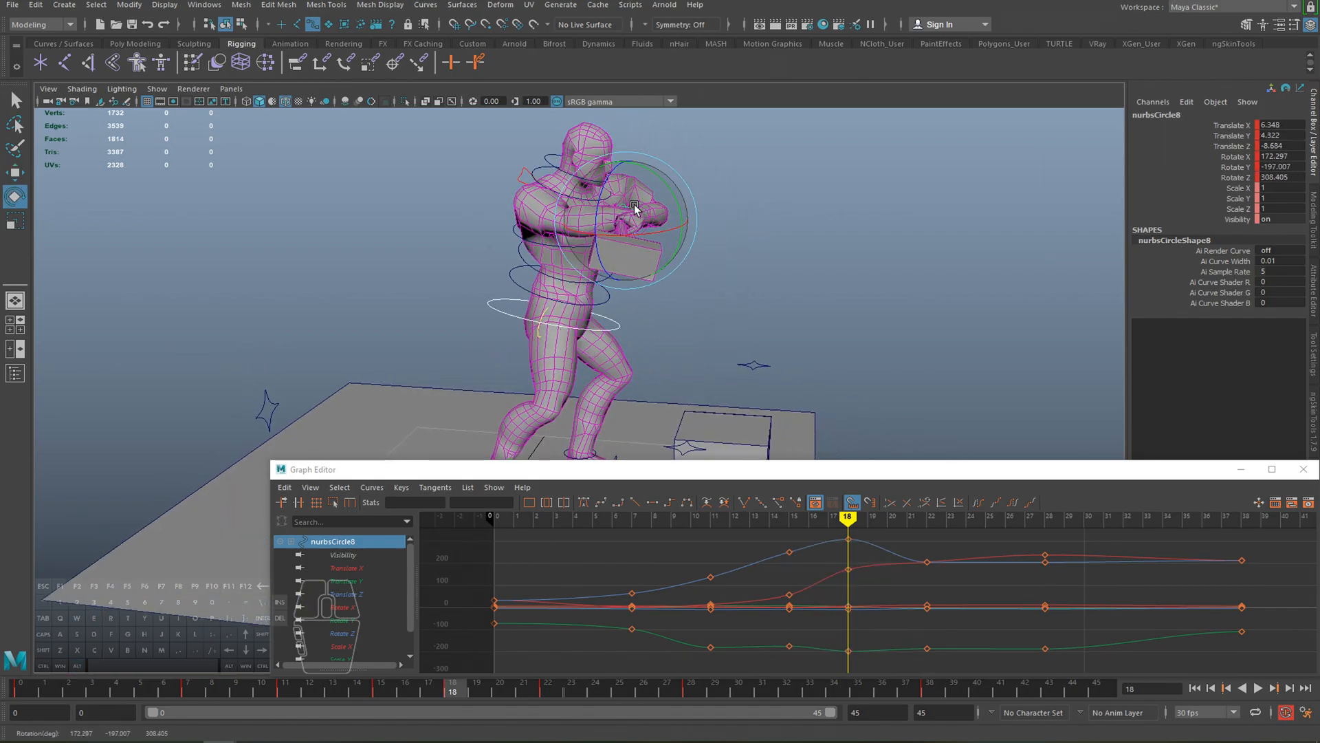
left_click_drag(613, 210, 576, 282, "alt")
key("w")
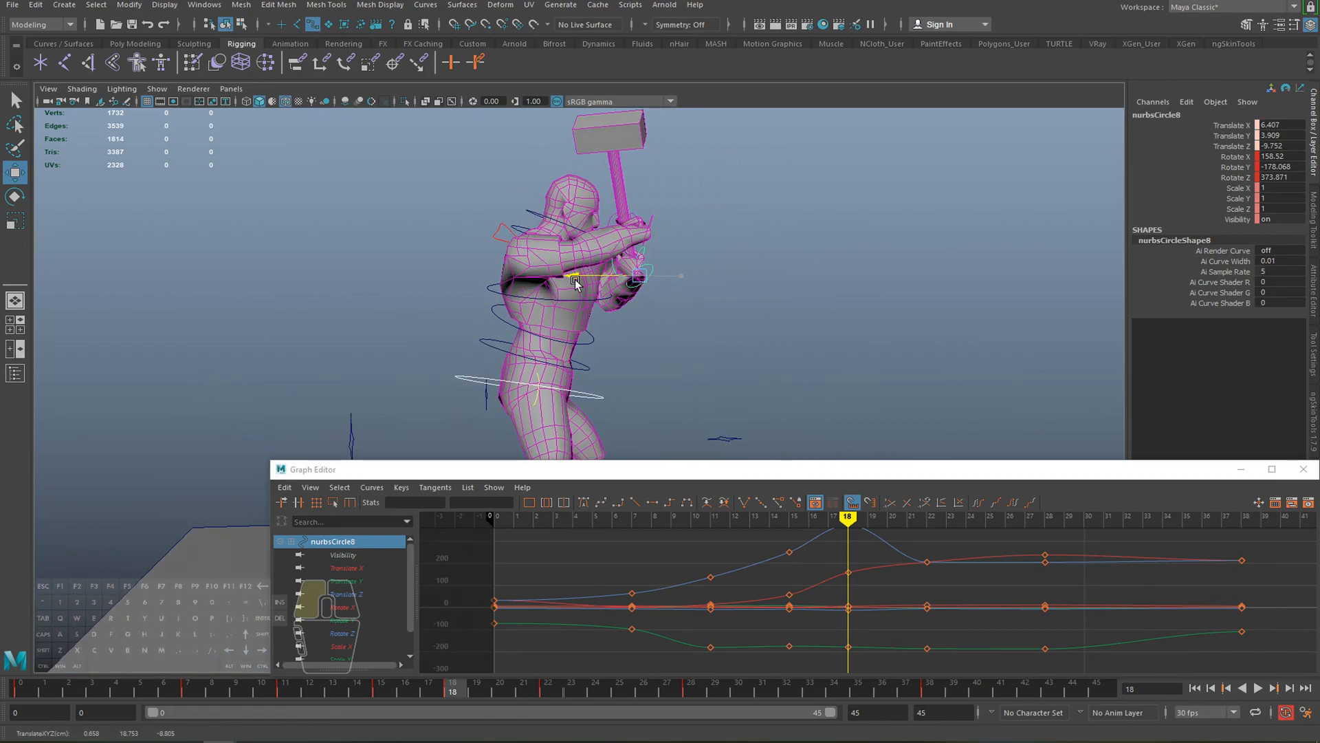
key("e")
left_click_drag(647, 267, 682, 251, "alt")
left_click_drag(682, 251, 582, 292, "alt")
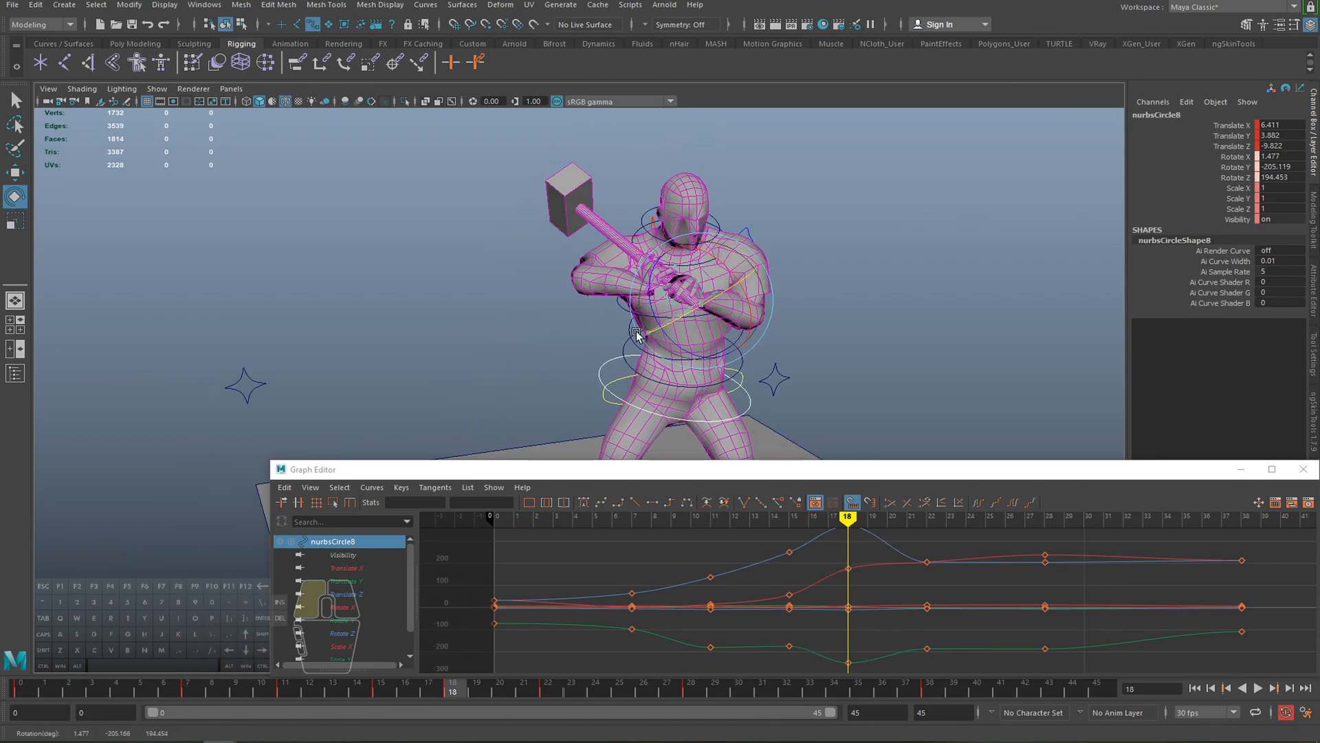
left_click_drag(667, 320, 702, 261, "alt")
- Raise the hammer control at frame 18 to Translate 3.512, 6.328, -12.017 and rotate it to -21.404, -195.207, 209.747
key("w")
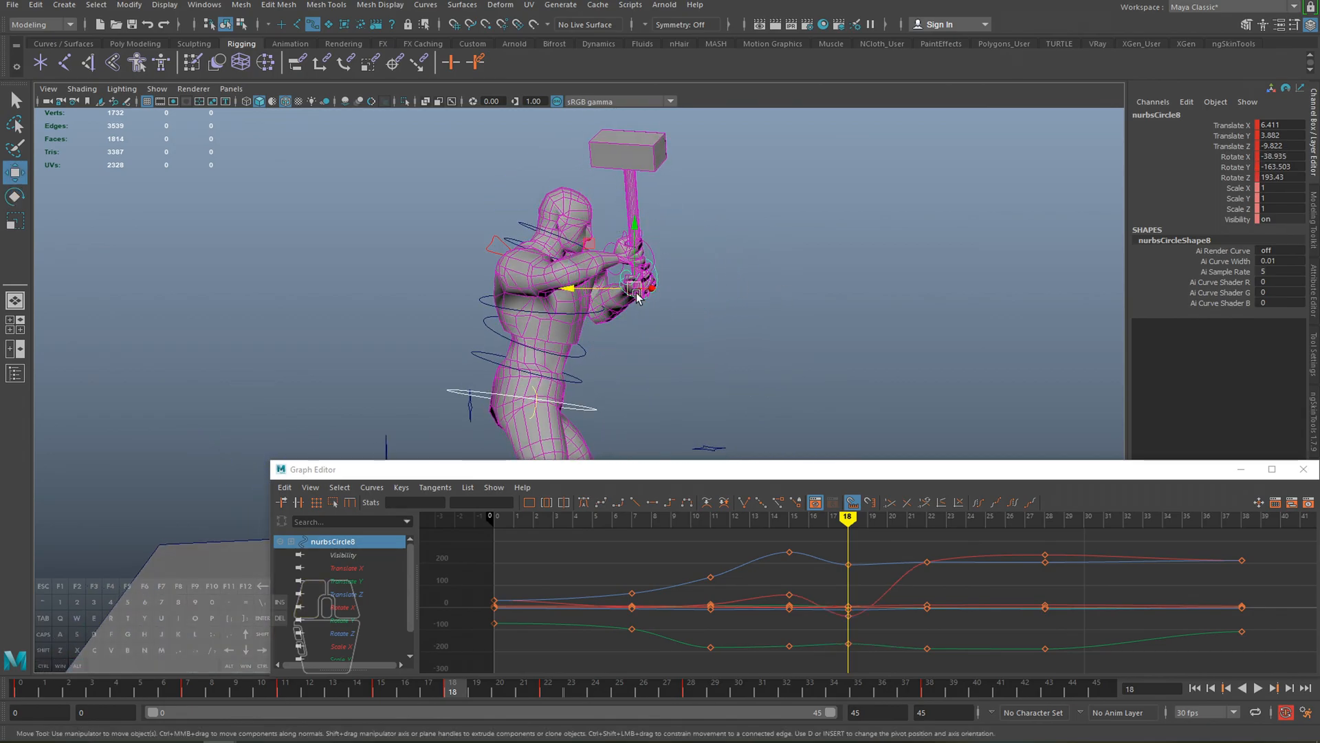
left_click_drag(632, 285, 661, 300)
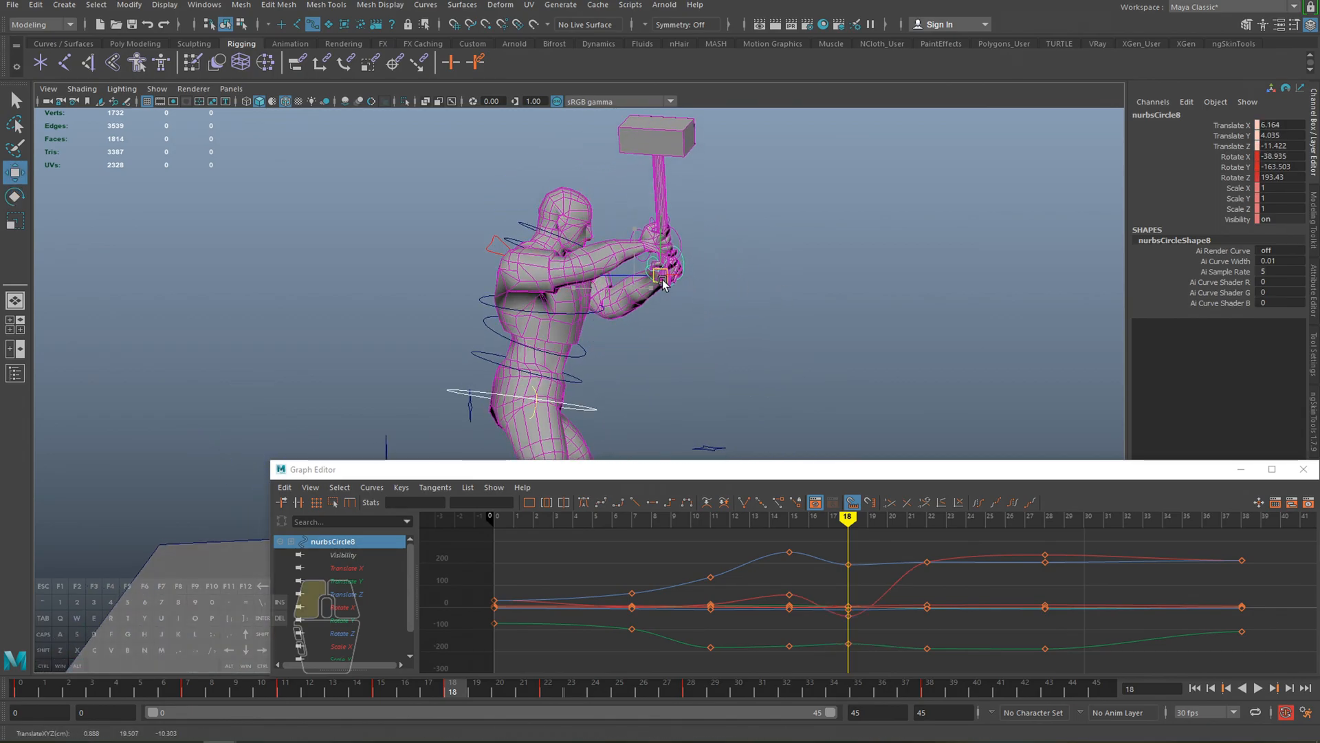
key("e")
left_click_drag(646, 231, 665, 169)
key("w")
left_click_drag(638, 224, 440, 258)
left_click_drag(654, 286, 671, 282, "alt")
key("e")
left_click_drag(701, 199, 712, 203)
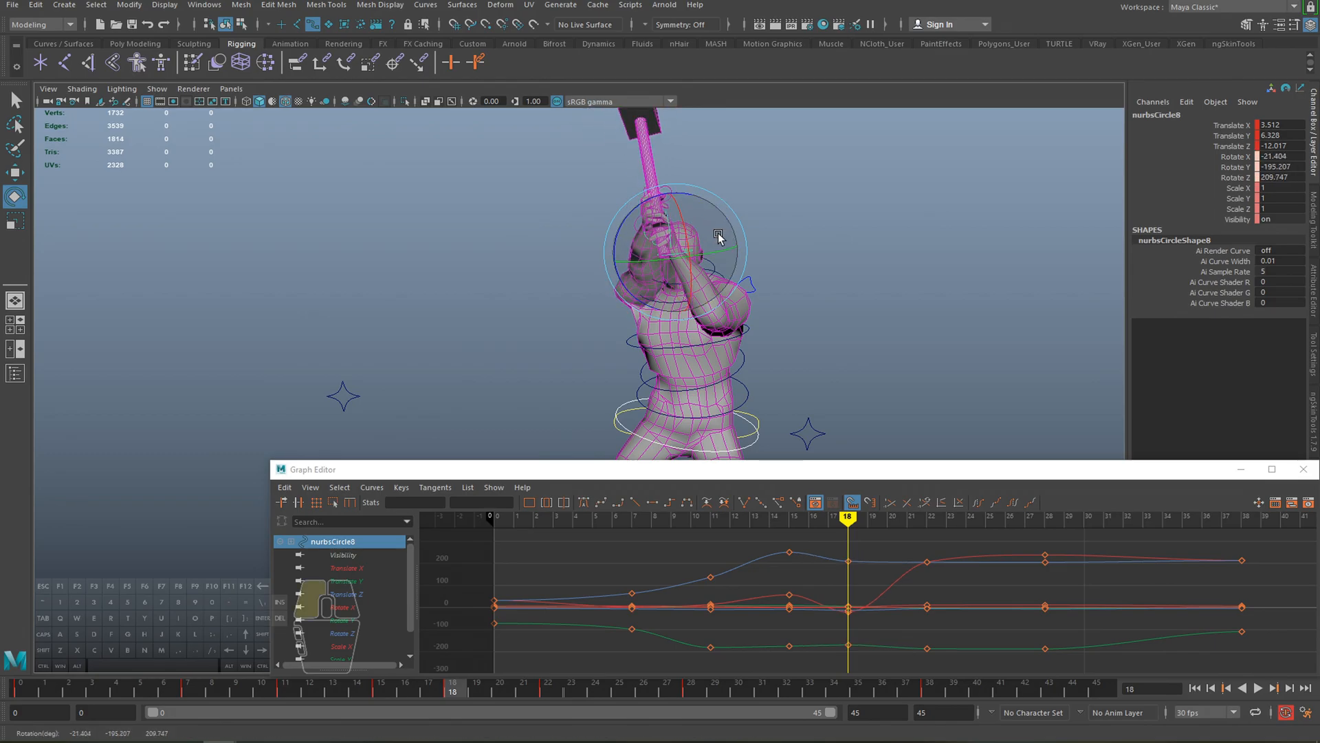
- Tilt the hammer back over the head at frame 18 to Rotate X 19.241 and move it to Translate 2.509, 6.892, -11.675
key("w")
left_click_drag(717, 236, 671, 265, "alt")
left_click_drag(684, 243, 817, 294)
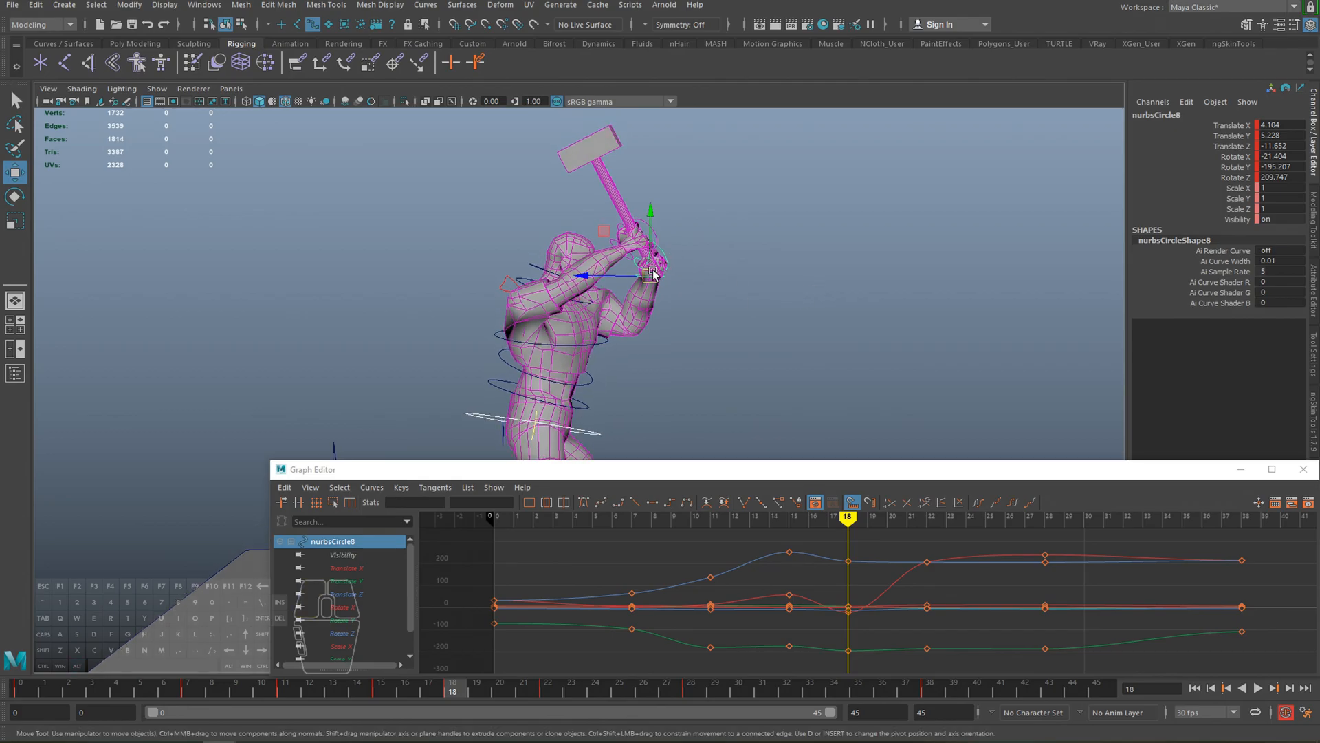
left_click_drag(653, 275, 642, 272)
key("e")
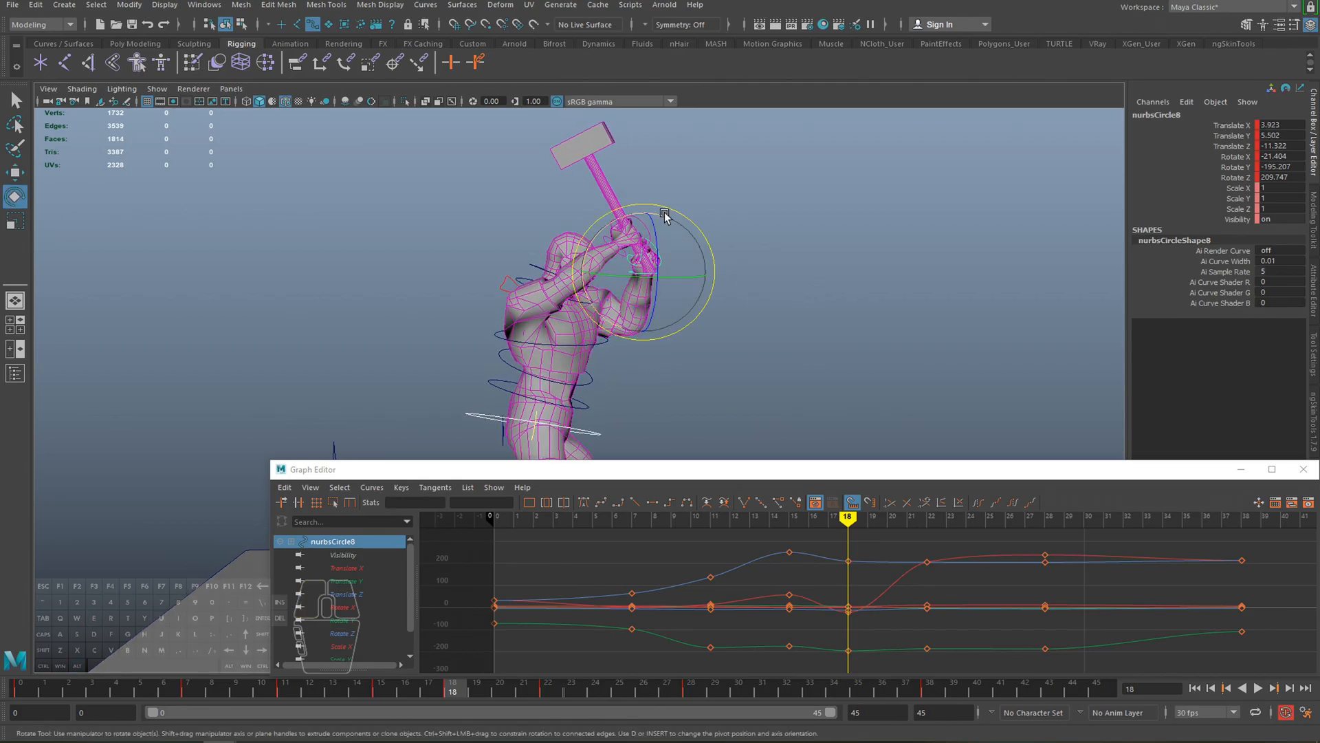
mouse_move(446, 690)
left_mouse_down()
mouse_move(393, 690)
mouse_move(452, 683)
left_mouse_up()
left_click(654, 190)
key("w")
left_click_drag(648, 242, 644, 208)
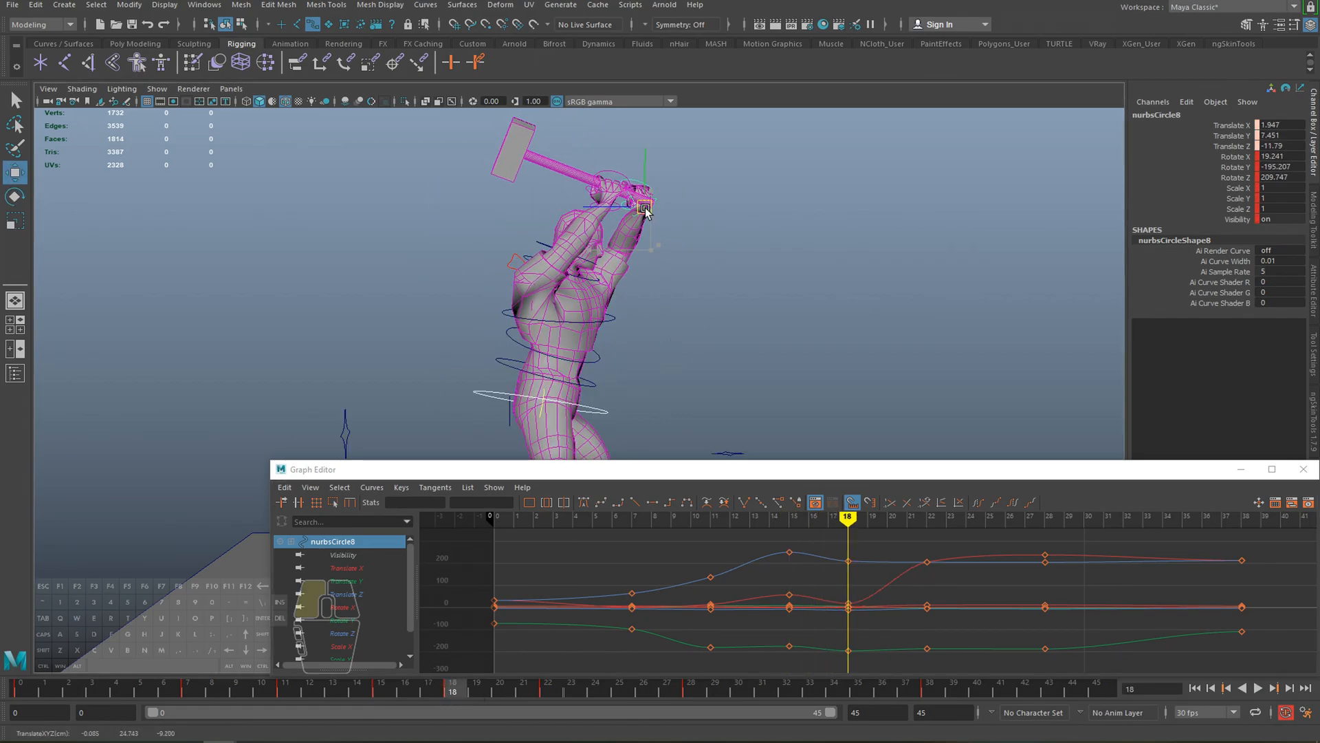
mouse_move(454, 694)
left_mouse_down()
mouse_move(388, 682)
mouse_move(448, 685)
left_mouse_up()
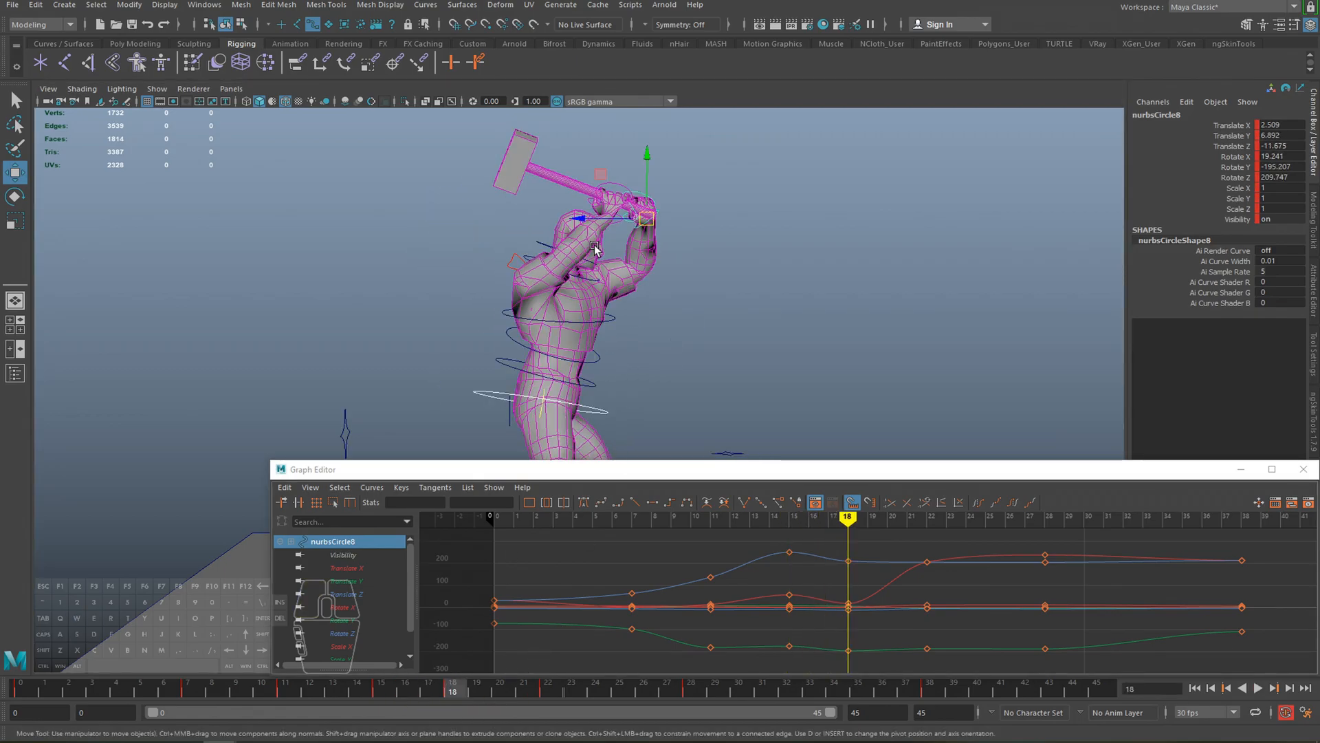
- At frame 18, nudge the hammer control and reposition the star-shaped elbow control on the character's left side
right_click_drag(707, 381, 615, 355, "alt")
left_click_drag(578, 238, 564, 241)
left_click_drag(654, 283, 492, 300, "alt")
right_click_drag(493, 300, 775, 381, "alt")
left_click(786, 413)
left_click_drag(785, 413, 777, 447)
key("ctrl+z")
middle_click_drag(777, 447, 776, 292, "alt")
key("w")
middle_click_drag(728, 254, 784, 413)
left_click_drag(784, 413, 847, 240, "alt")
- Move the character's right elbow control at frame 18 to Translate 14.764, -9.335, -6.234
left_click_drag(315, 378, 350, 407)
middle_click_drag(377, 408, 453, 417)
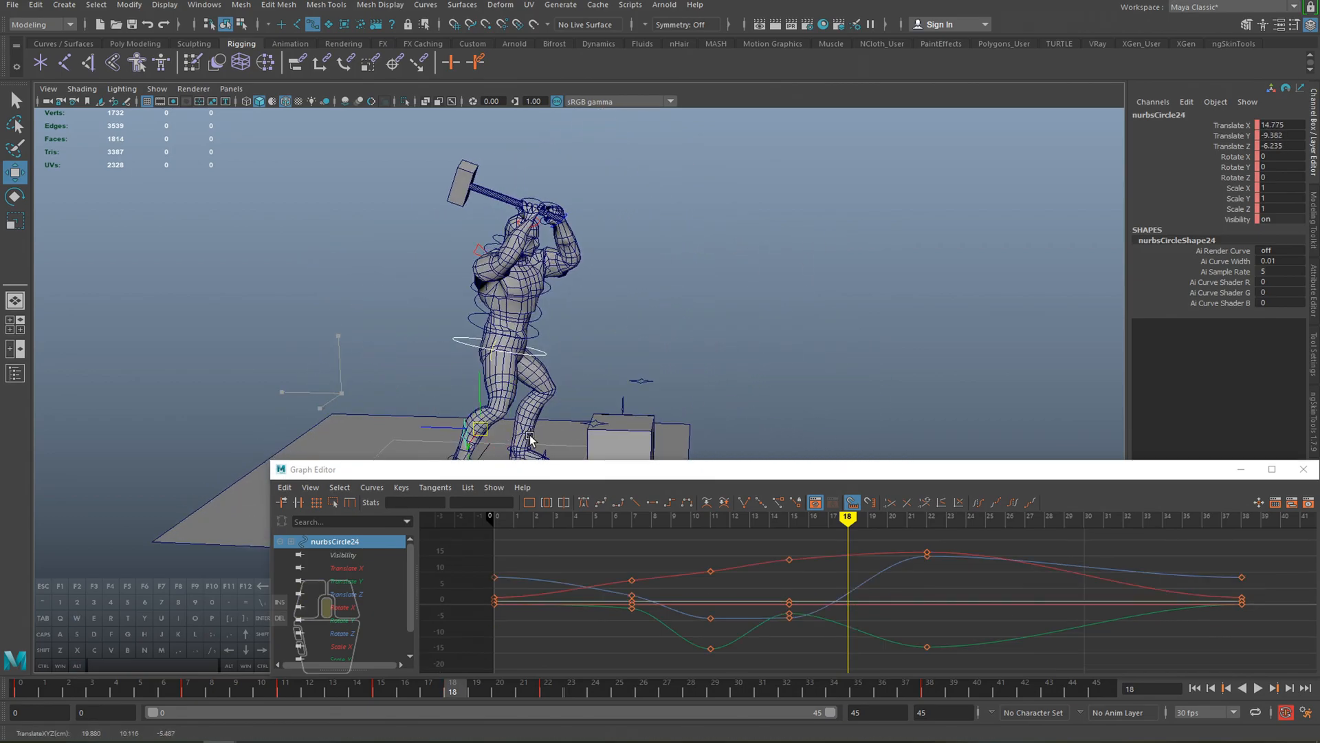
middle_click_drag(529, 436, 526, 433)
- Reselect the hammer control, check the frames before 18, and apply the Euler Filter to all of its animation curves
right_click_drag(550, 289, 601, 280, "alt")
left_click_drag(601, 280, 647, 278, "alt")
middle_click_drag(481, 141, 578, 230, "alt")
left_click_drag(596, 227, 577, 223, "alt")
key("q")
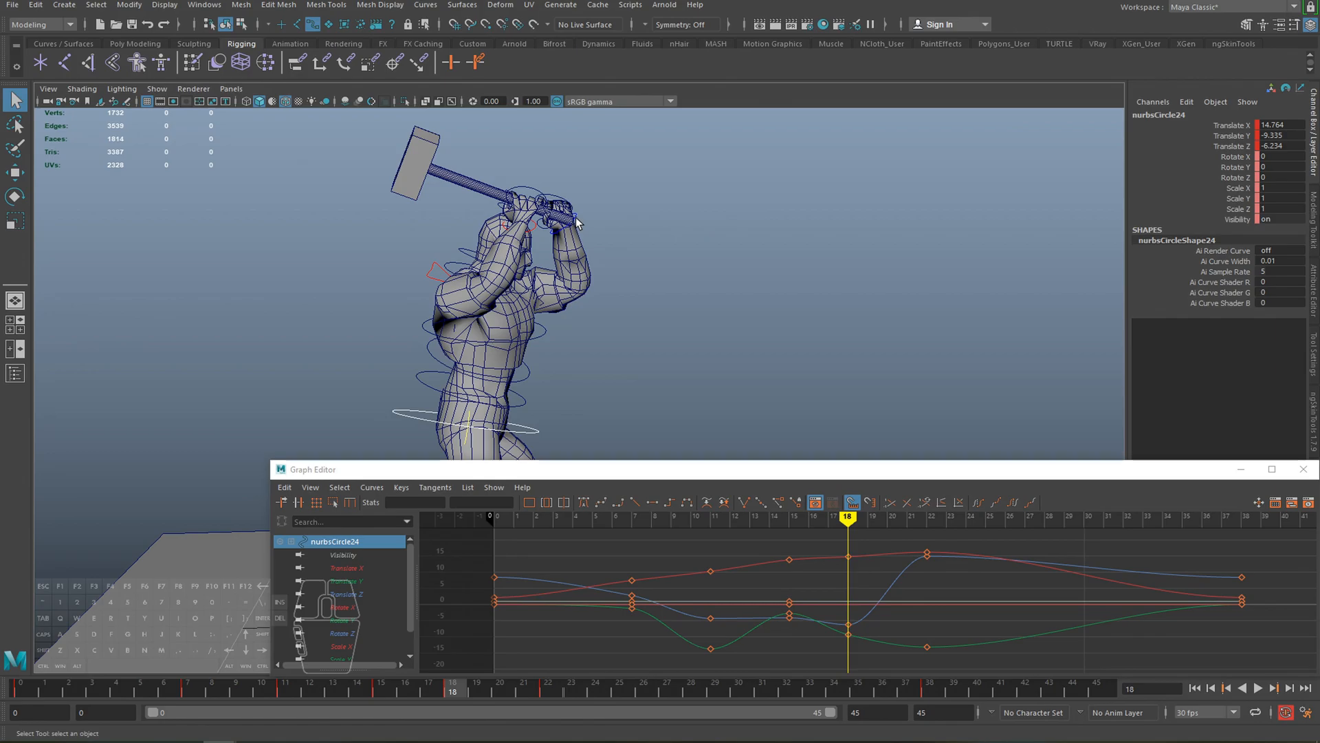
left_click(576, 221)
right_click_drag(718, 369, 473, 658, "alt")
left_click_drag(451, 686, 406, 686)
right_click_drag(710, 599, 604, 575, "alt")
left_click_drag(605, 575, 1087, 685)
key("f")
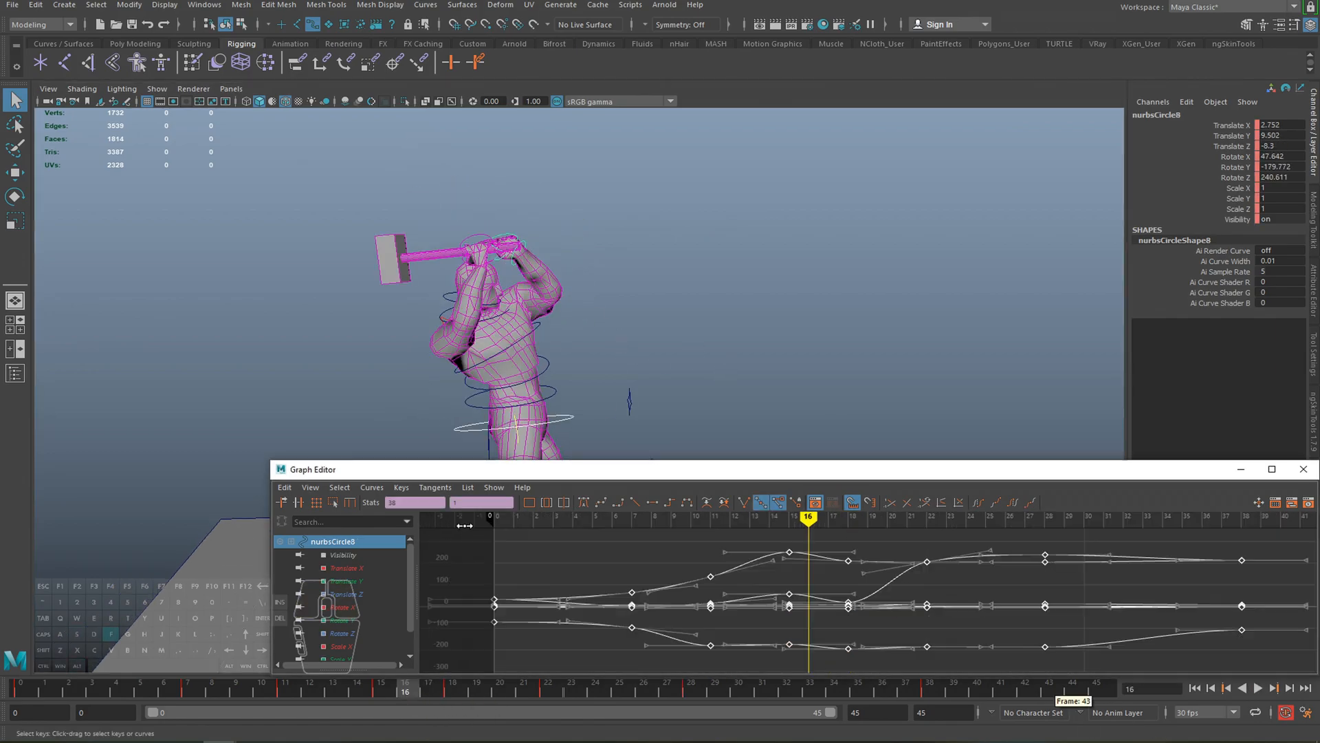
left_click(377, 487)
left_click(394, 395)
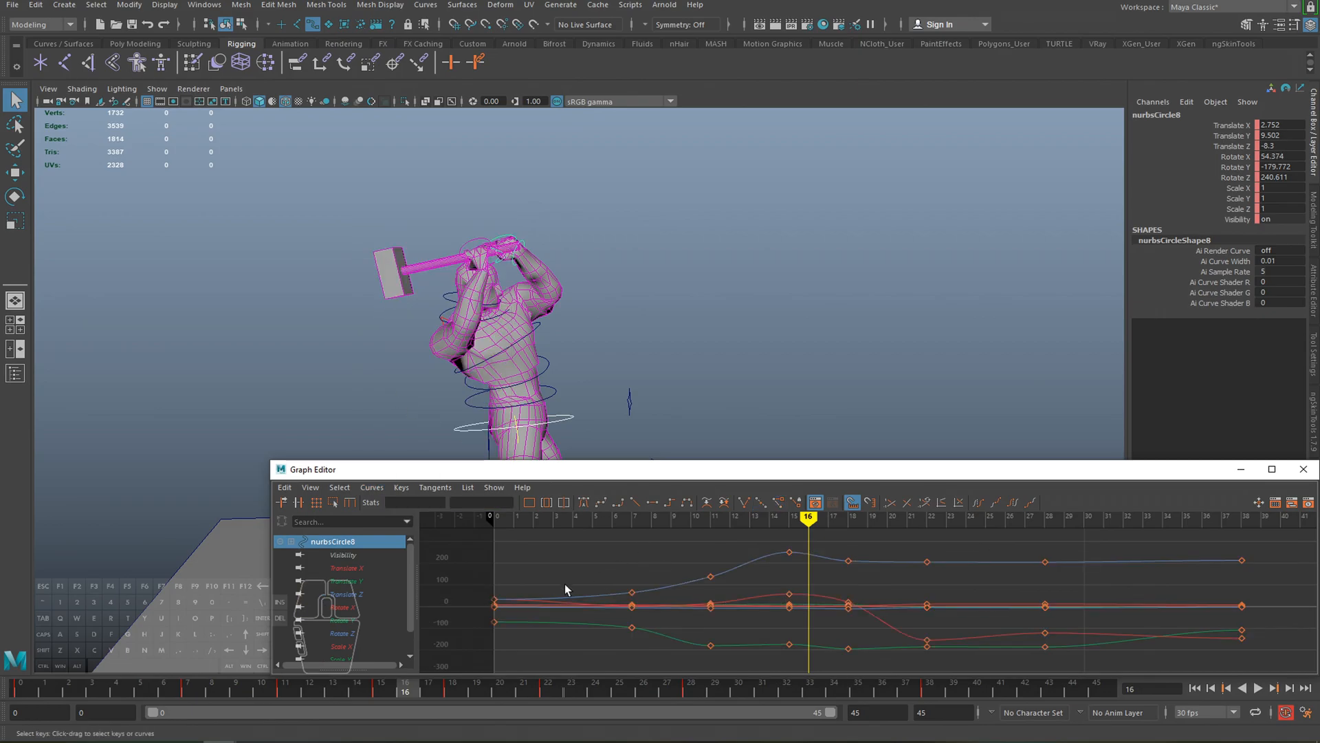
right_click_drag(509, 356, 605, 389, "alt")
middle_click_drag(606, 389, 646, 338, "alt")
right_click_drag(646, 339, 551, 378, "alt")
middle_click_drag(551, 377, 596, 321, "alt")
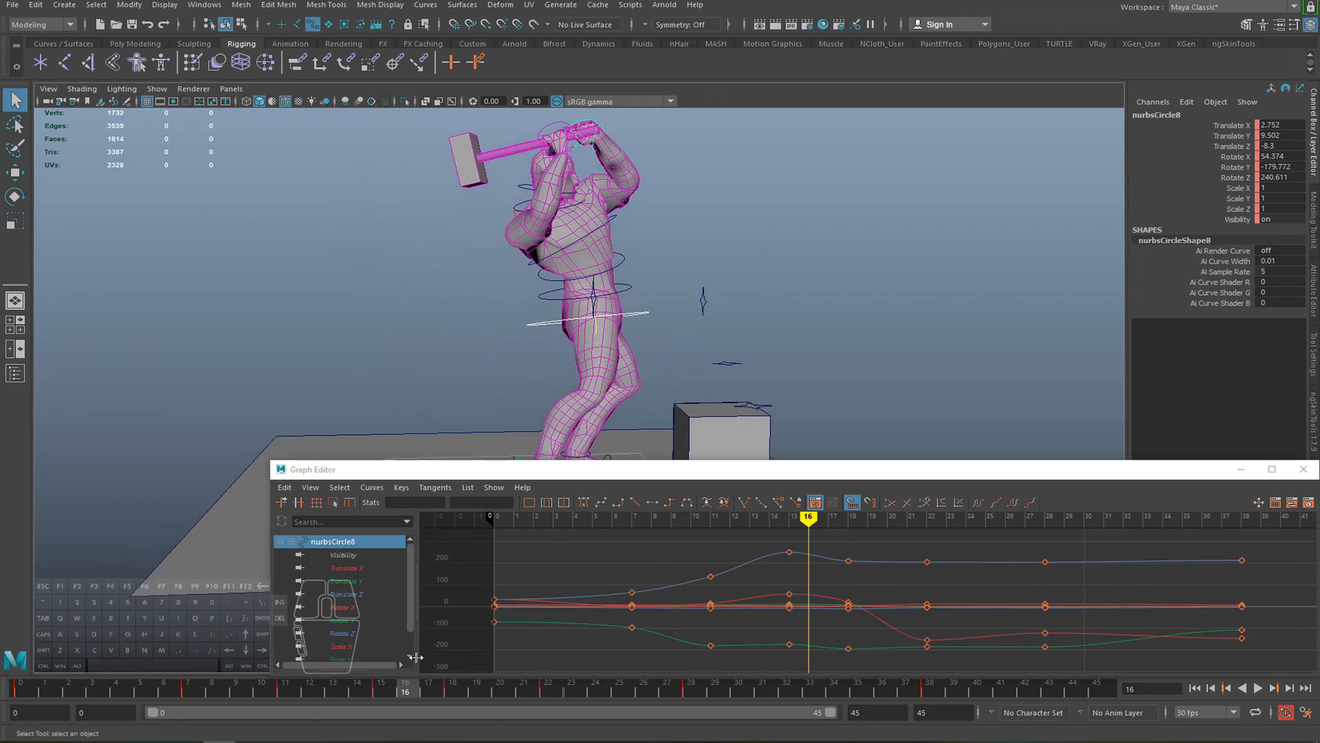
- Review the raised pose around frames 14 to 16, compare the spine and chest controls' curves with the hammer's, and play the animation
mouse_move(382, 691)
left_mouse_down()
mouse_move(461, 697)
mouse_move(252, 687)
mouse_move(344, 699)
mouse_move(381, 680)
left_mouse_up()
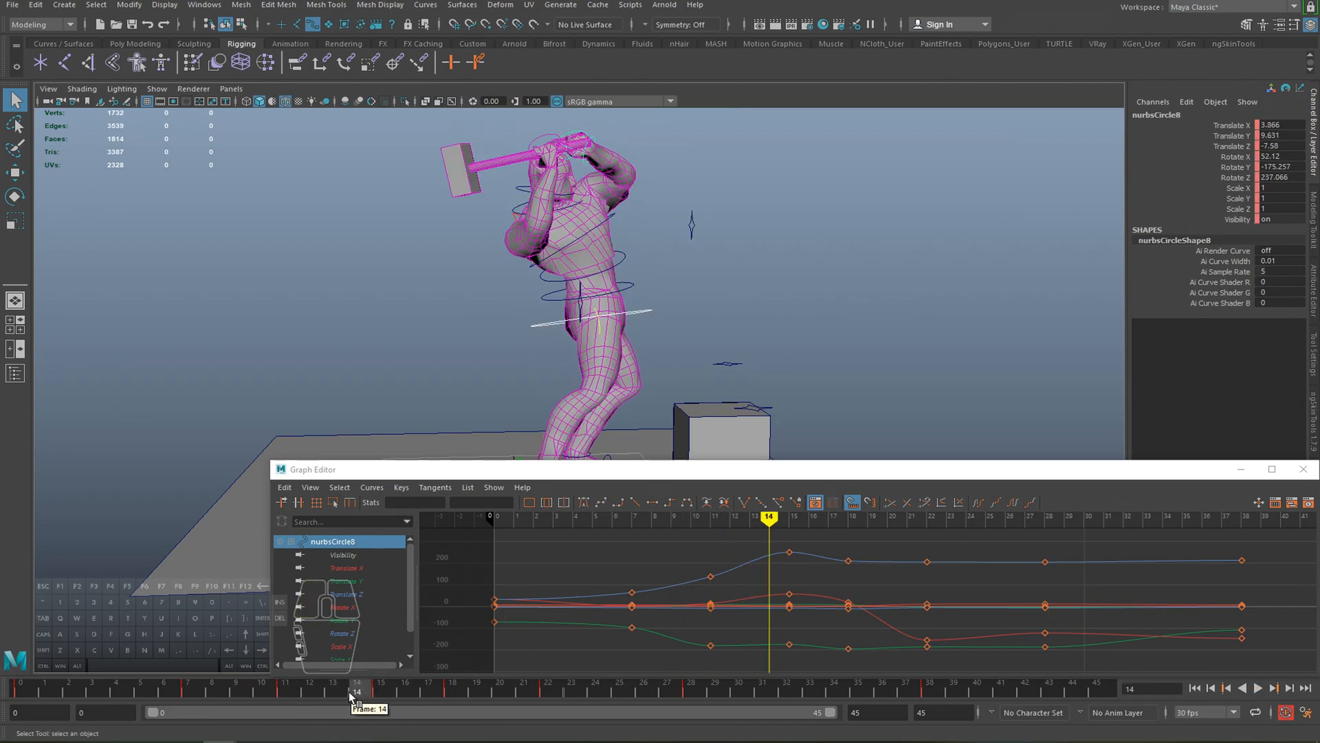
left_click_drag(346, 692, 380, 687)
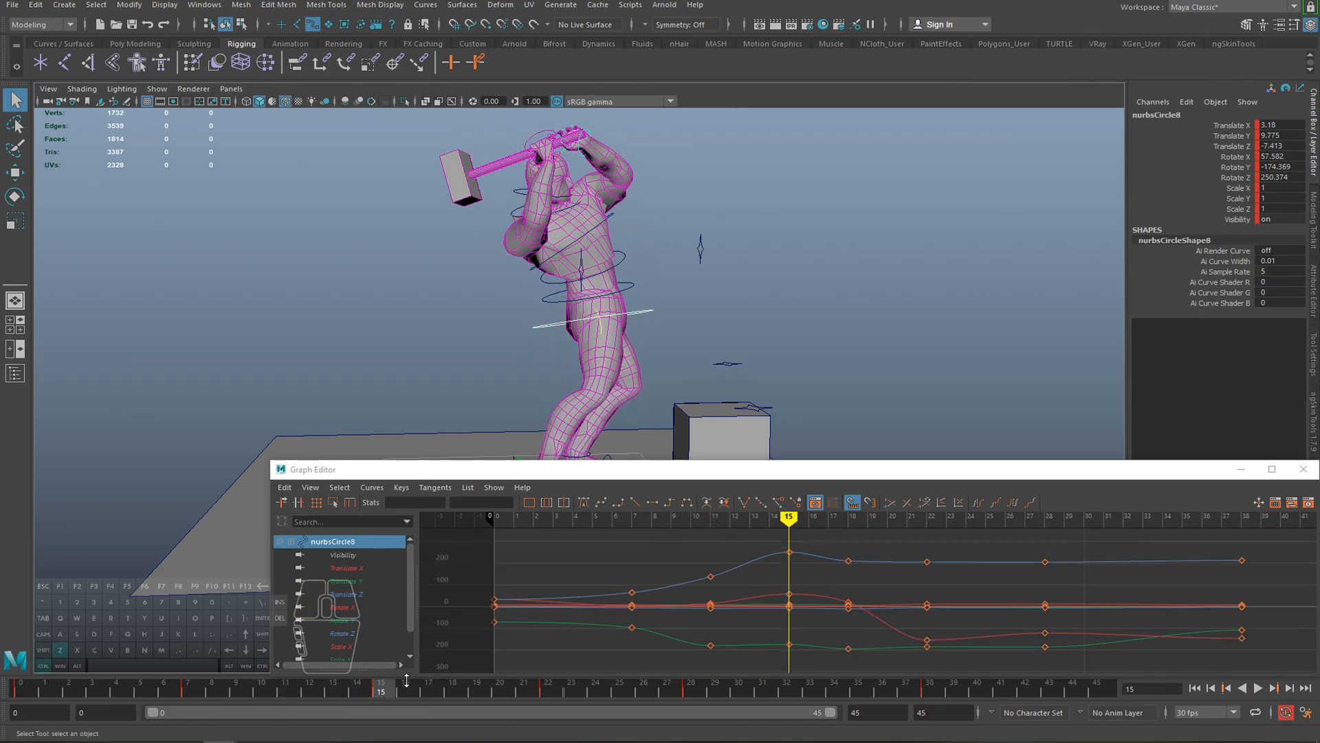
left_click(285, 695)
left_click(384, 692)
left_click(623, 256)
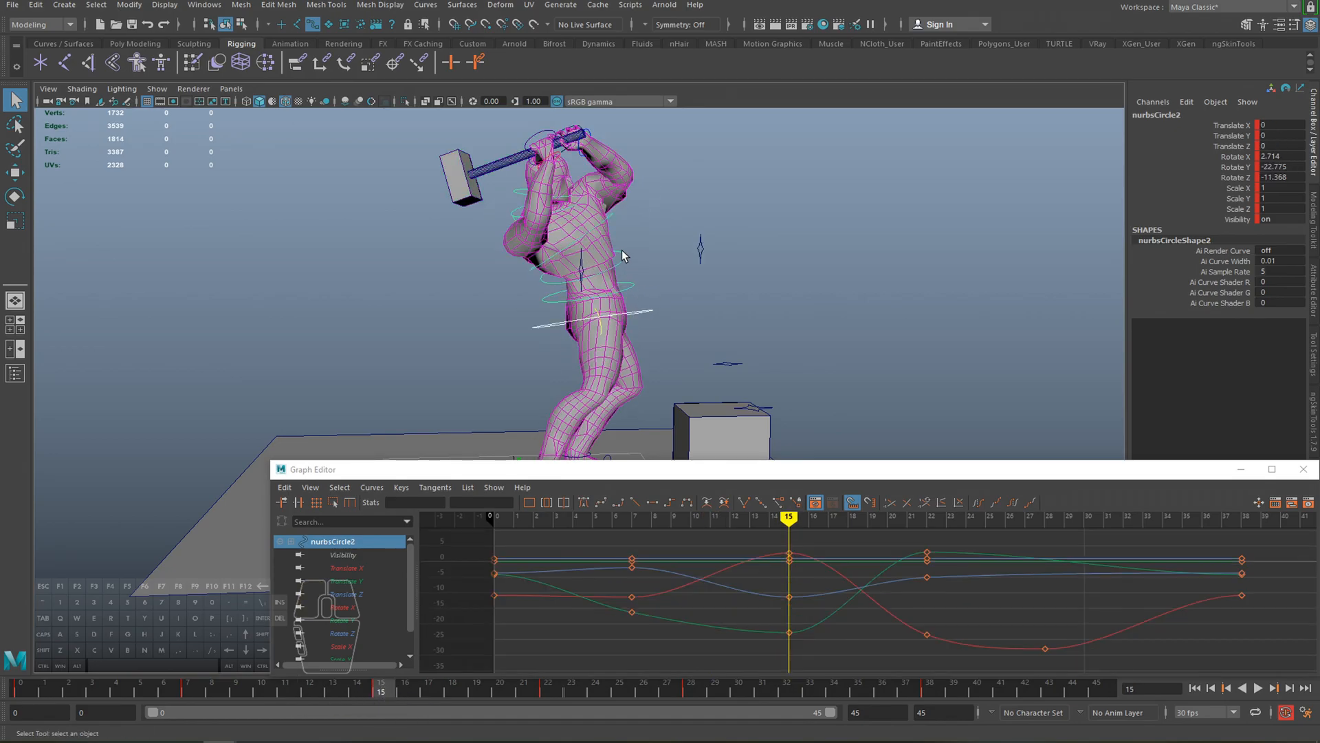
left_click(610, 216)
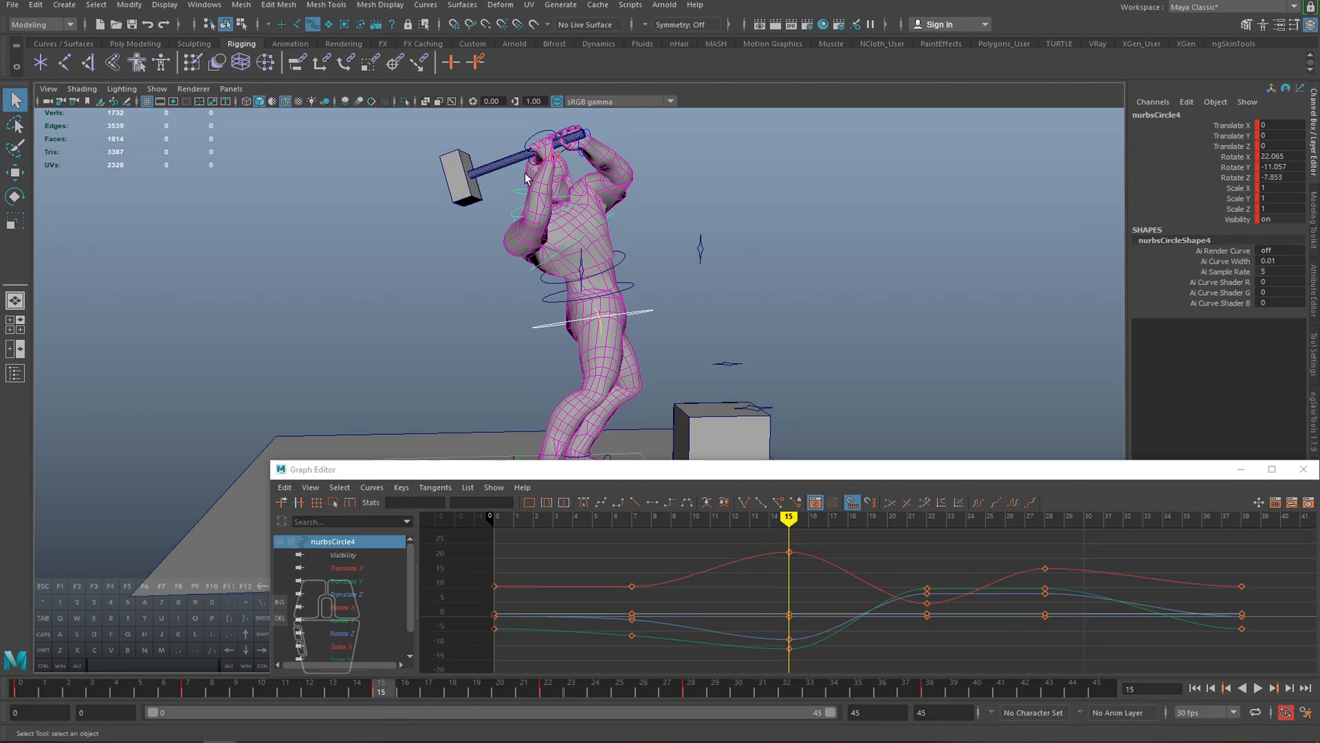
left_click(591, 134)
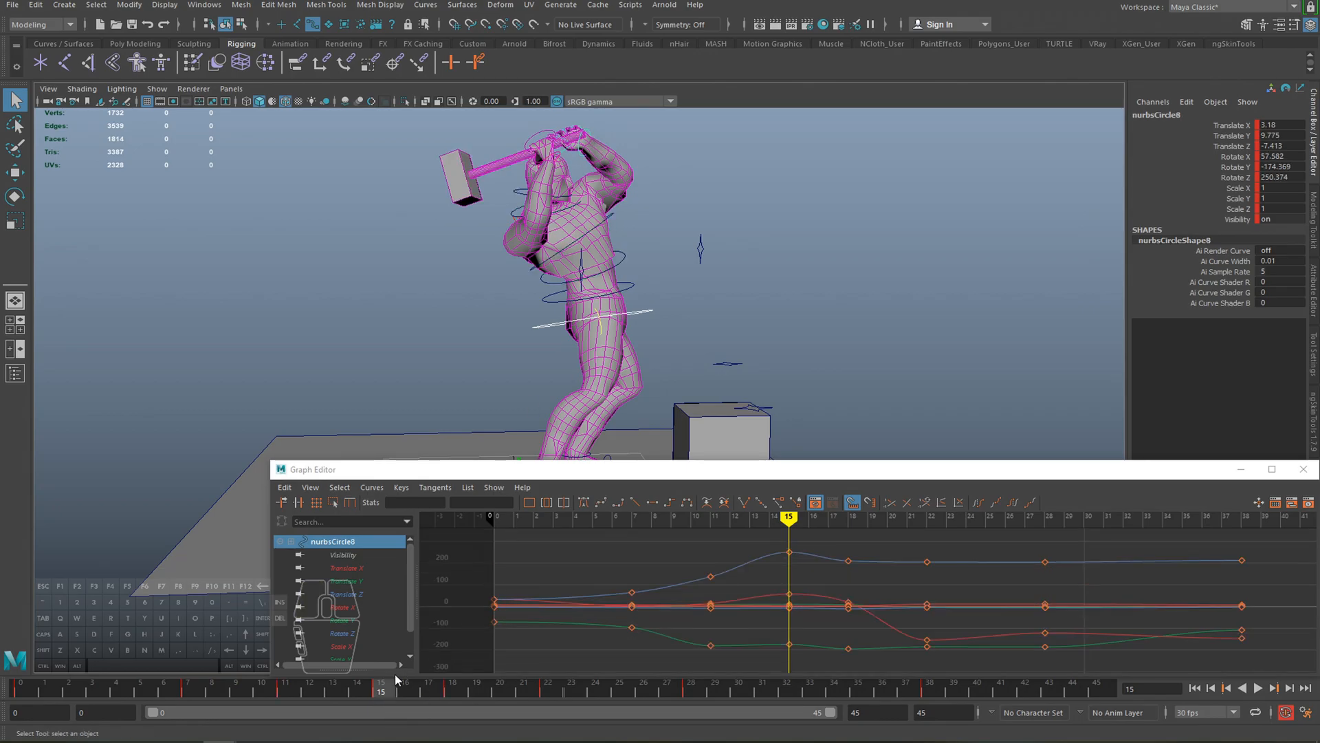
left_click_drag(355, 696, 237, 693)
key("alt+v")
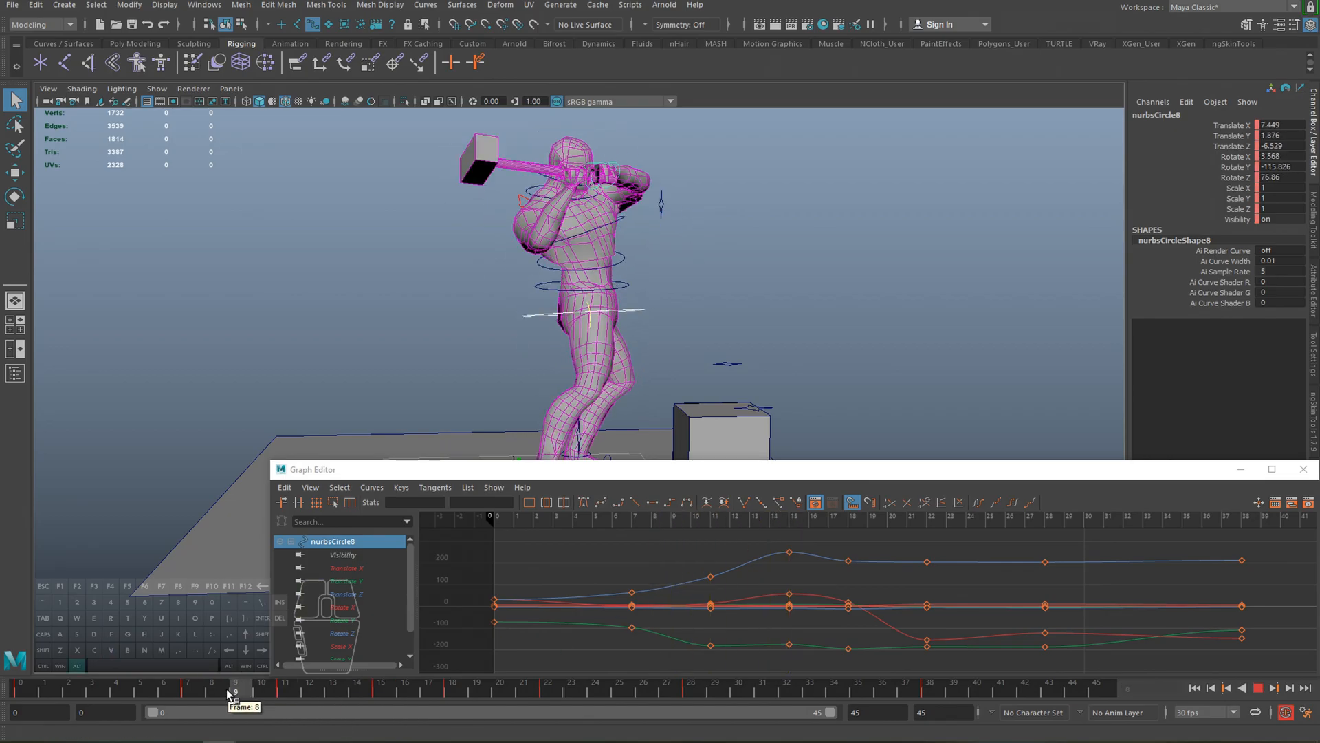
- Try to shift the hammer control's keys at frames 15 to 28 one frame later, and play back the timing
left_click_drag(380, 696, 409, 687)
left_click_drag(760, 546, 1098, 702)
key("w")
middle_click_drag(929, 626, 943, 626, "shift")
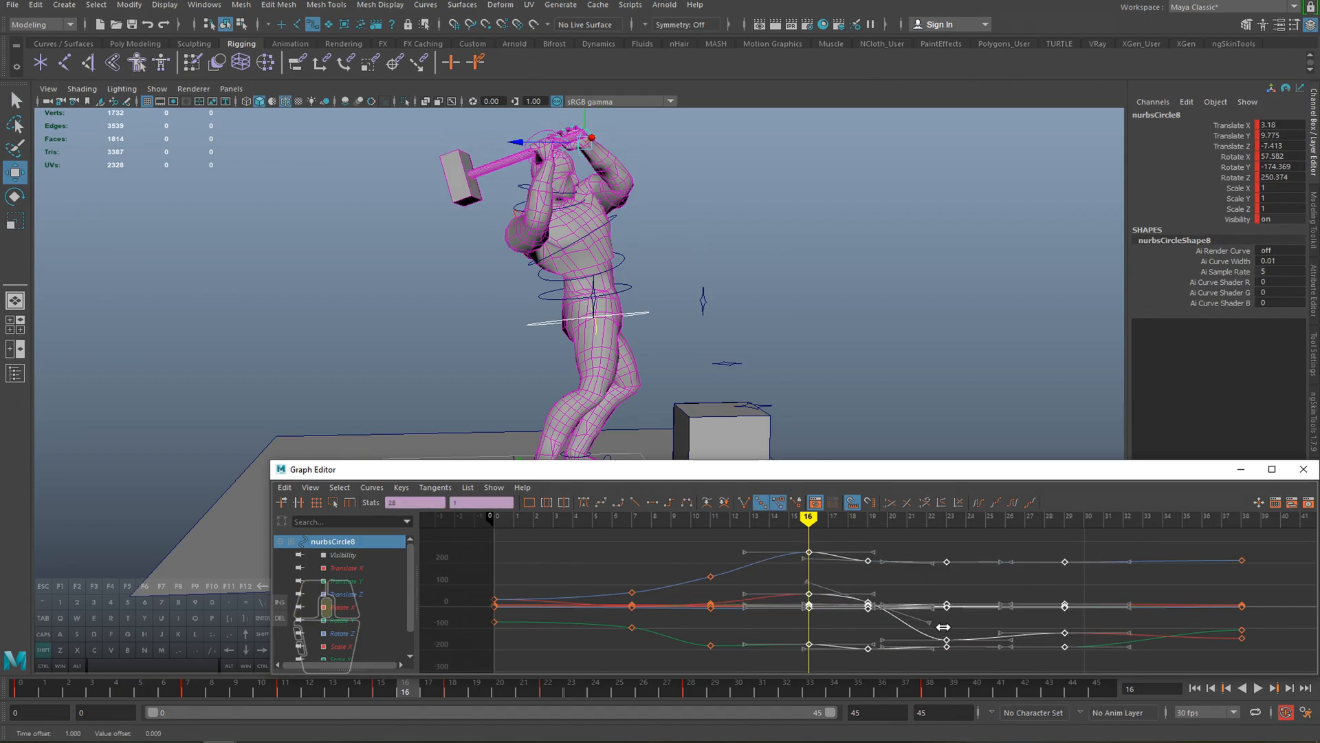
left_click_drag(410, 697, 164, 683)
key("alt+v")
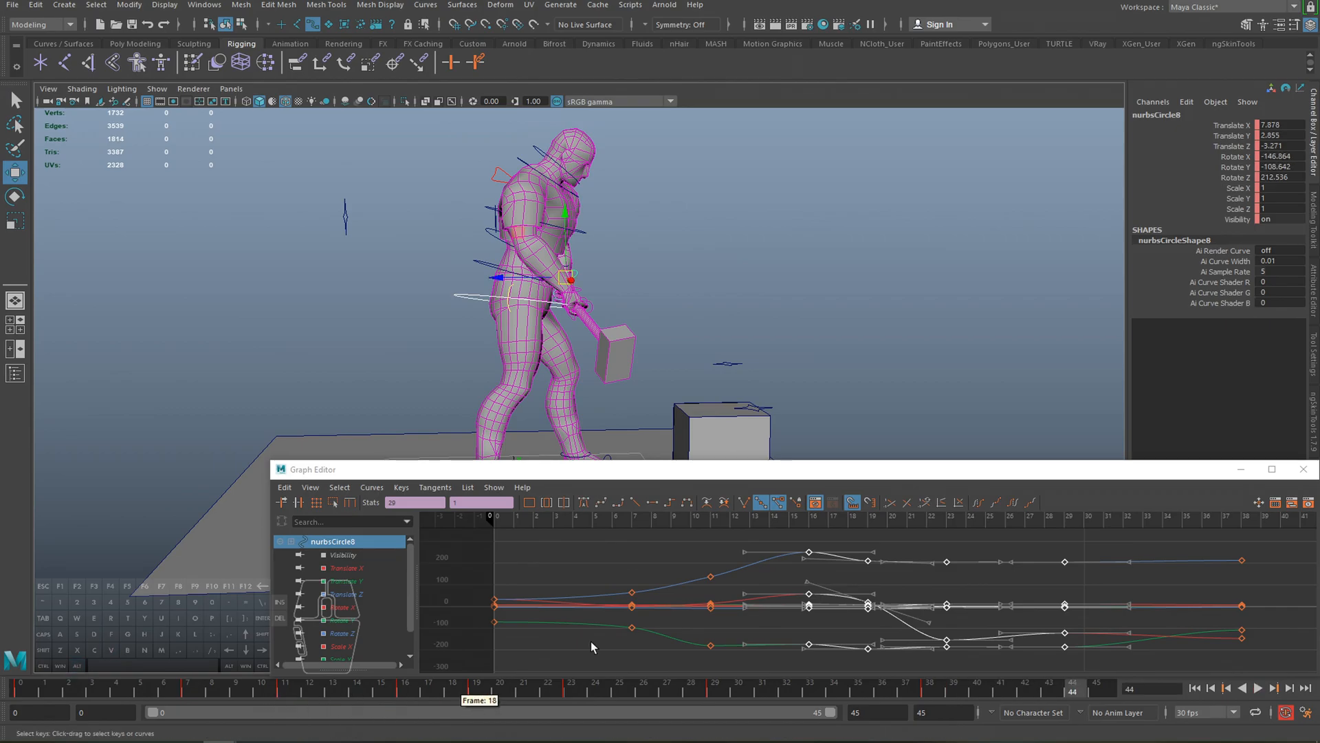
- Review the hammer lift between frames 10 and 17 and play the animation again
left_click_drag(382, 690, 257, 672)
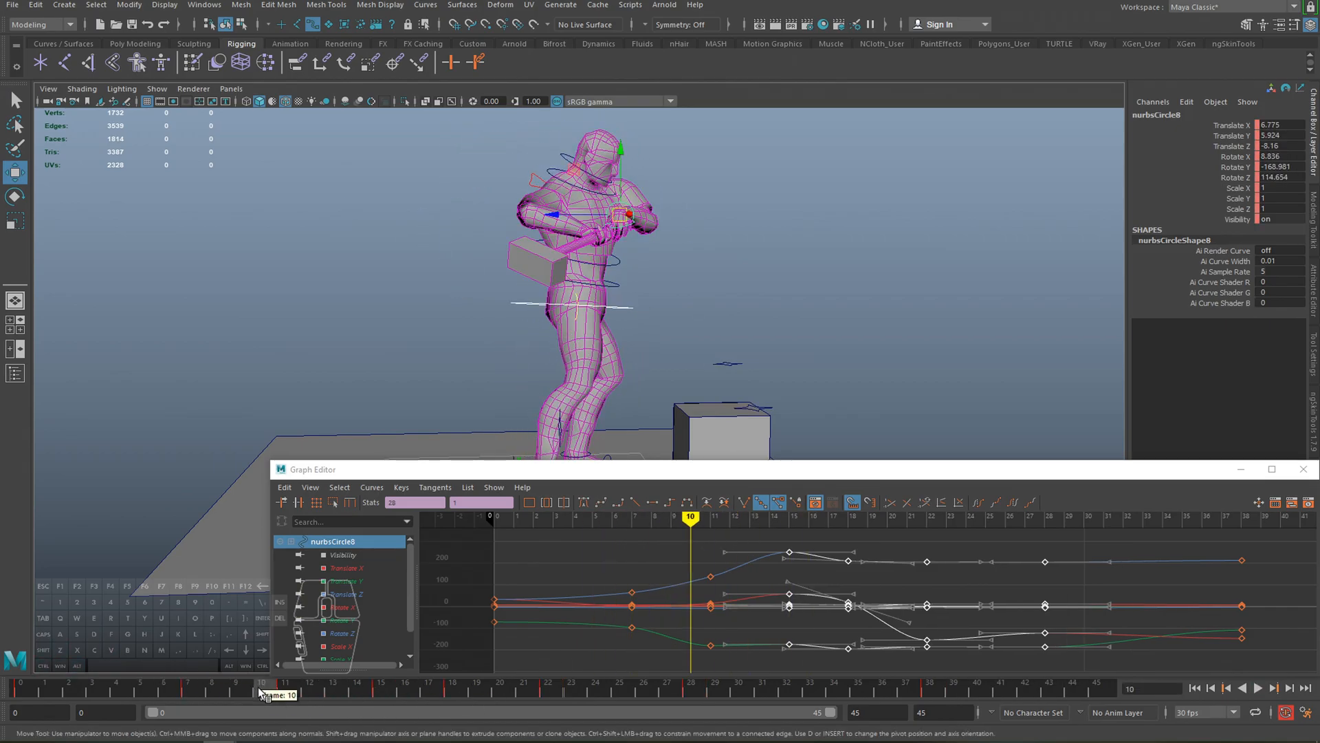
left_click_drag(280, 691, 429, 689)
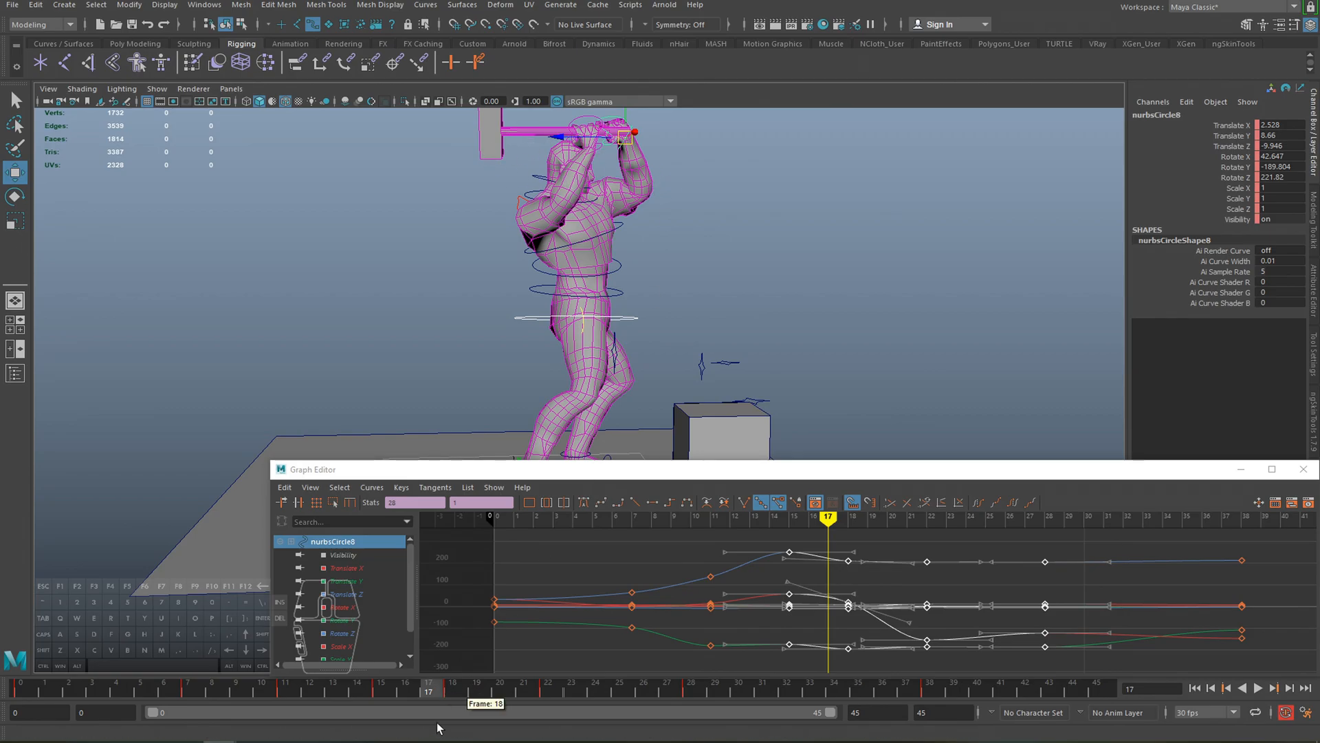
key("alt+v")
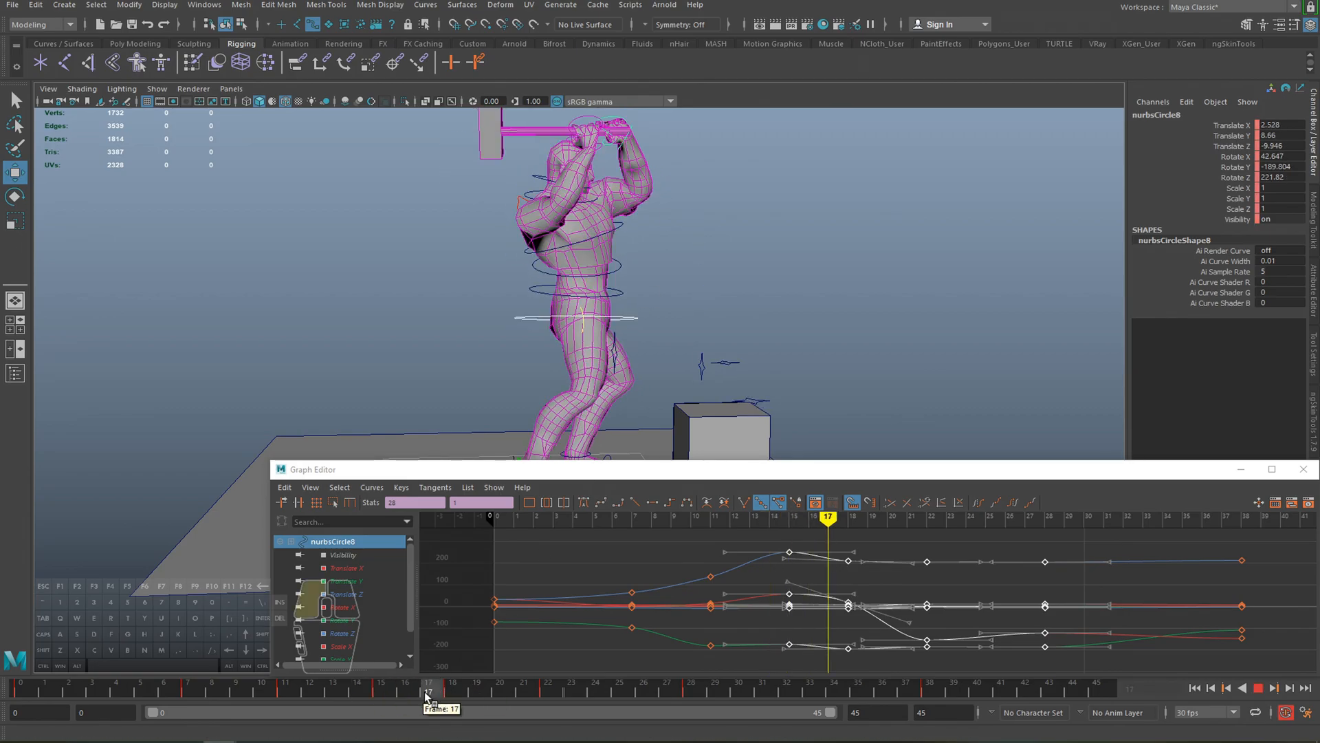
- Shift all of the hammer control's keys from frame 15 onward 2 frames later
left_click(609, 561)
mouse_move(365, 693)
left_mouse_down()
mouse_move(200, 673)
mouse_move(380, 691)
left_mouse_up()
key("a")
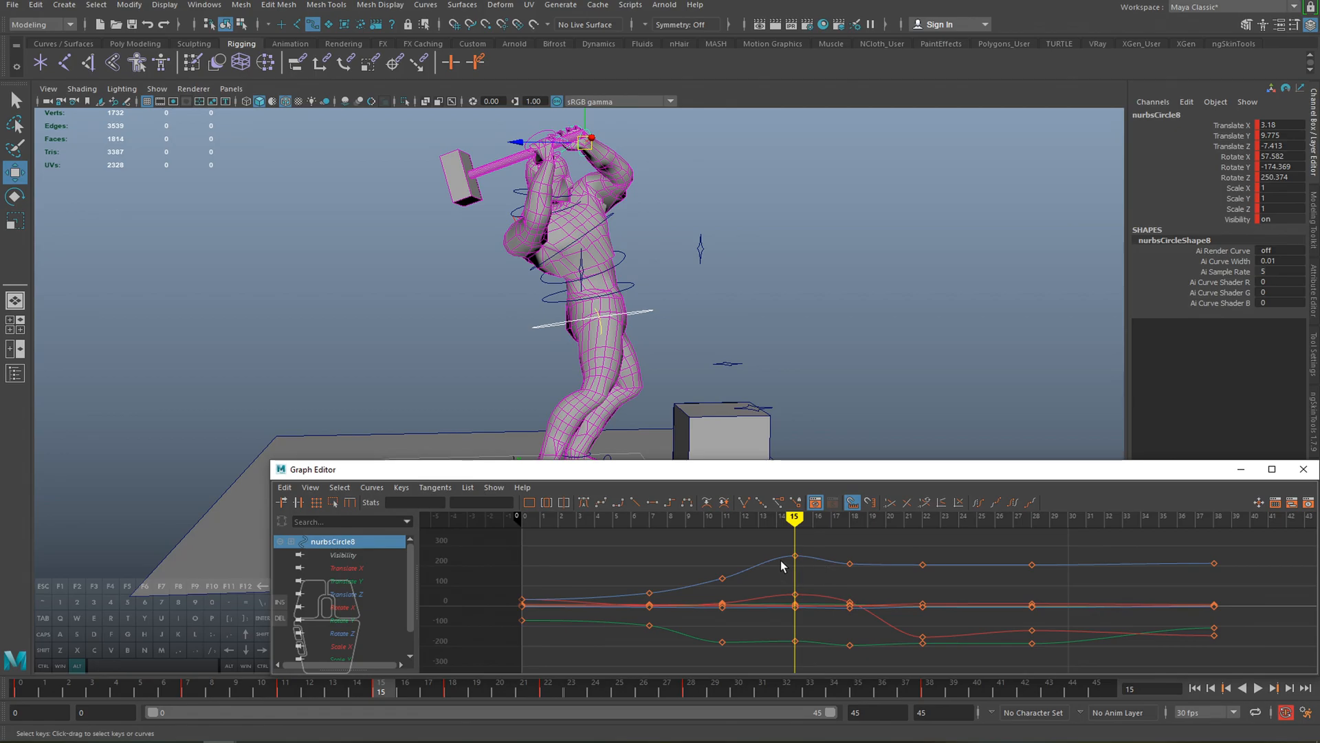
left_click_drag(1253, 709, 1251, 708)
middle_click_drag(900, 639, 918, 640, "shift")
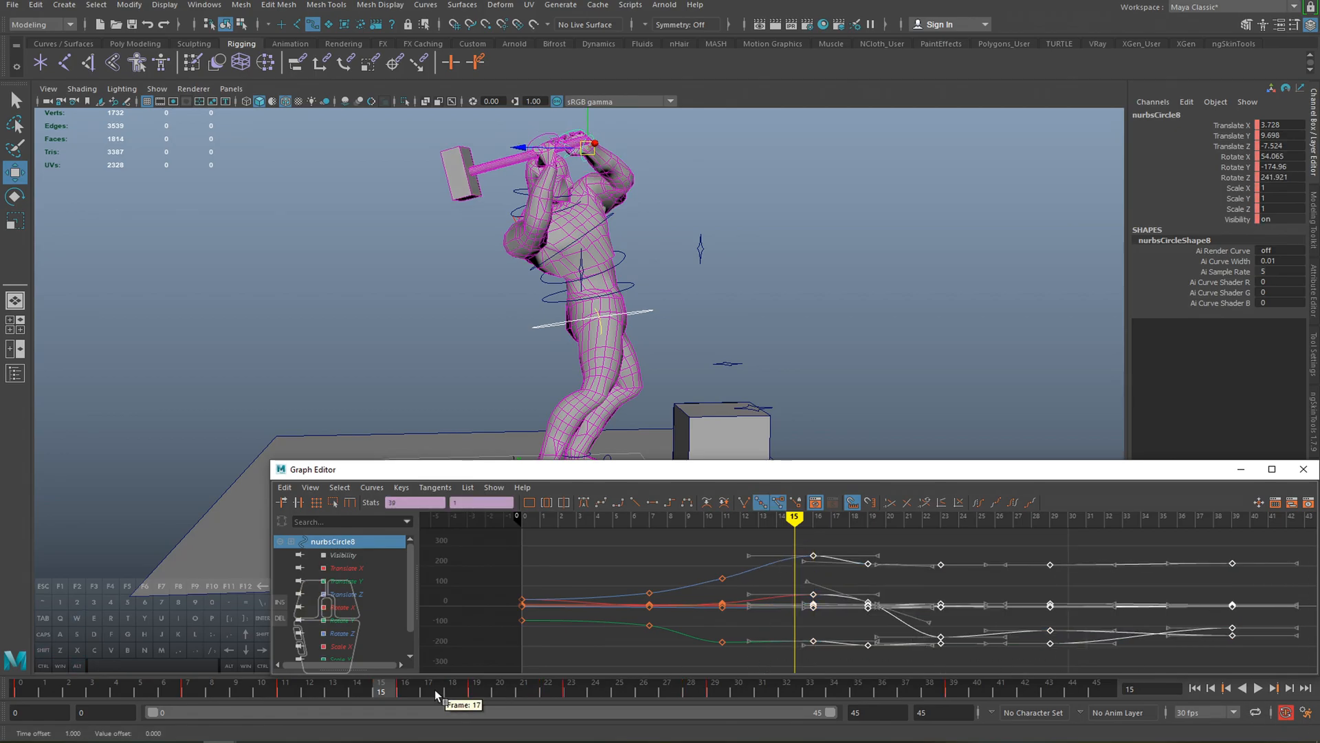
middle_click_drag(807, 598, 825, 598, "shift")
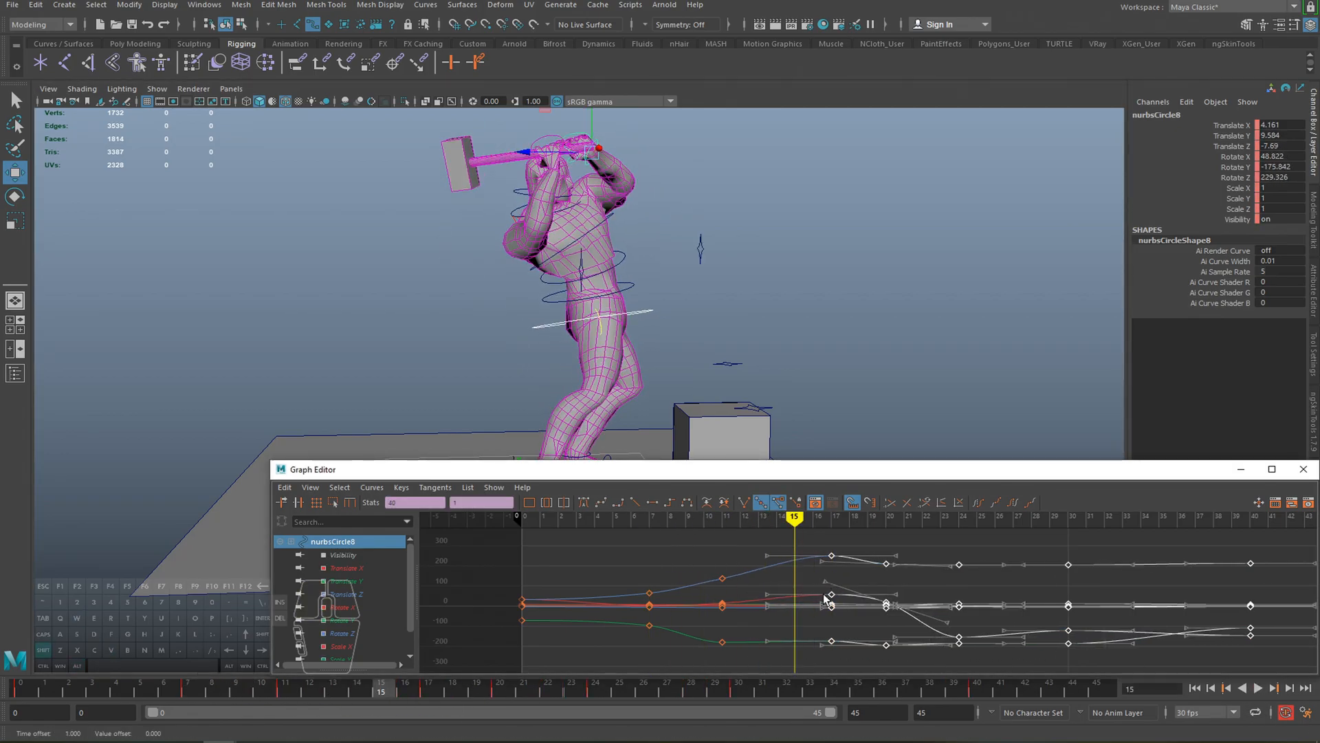
left_click(667, 558)
- Play back the swing and scrub through the lift to frame 0 to check the hammer's delayed timing
key("alt+v")
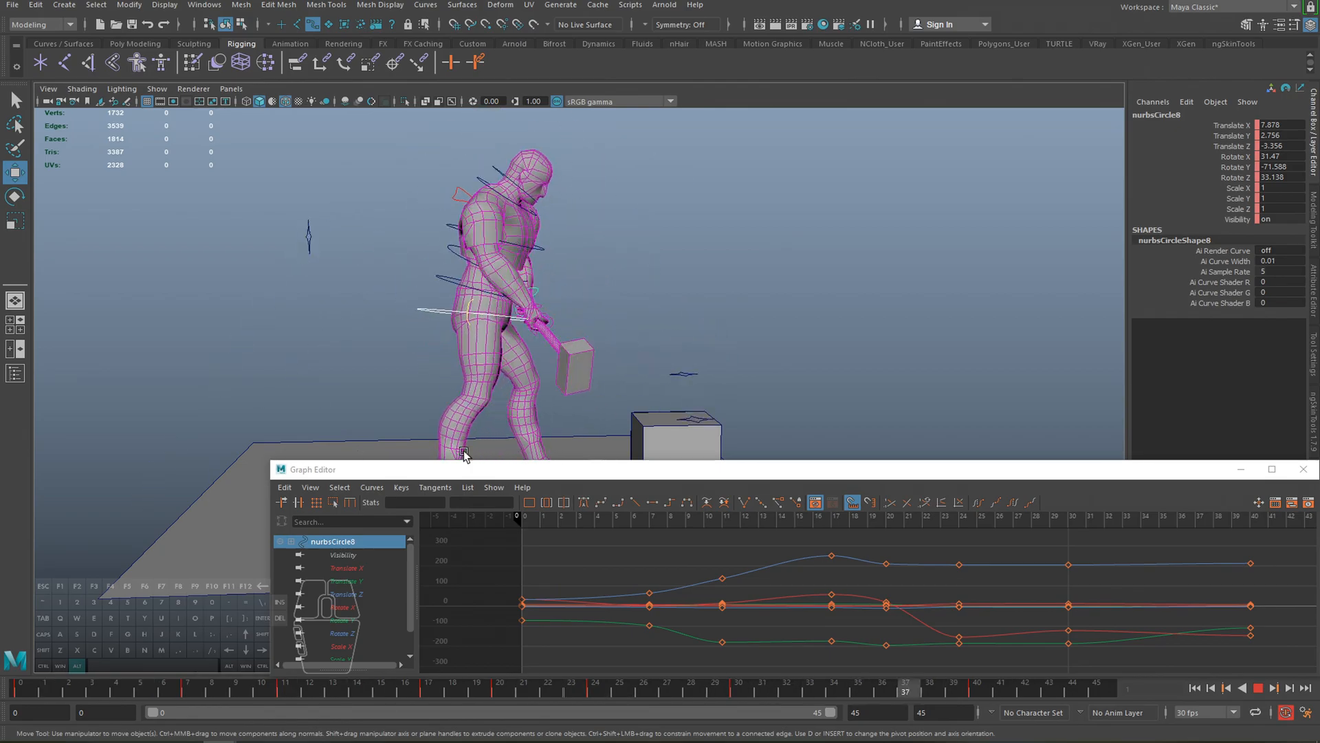
key("Escape")
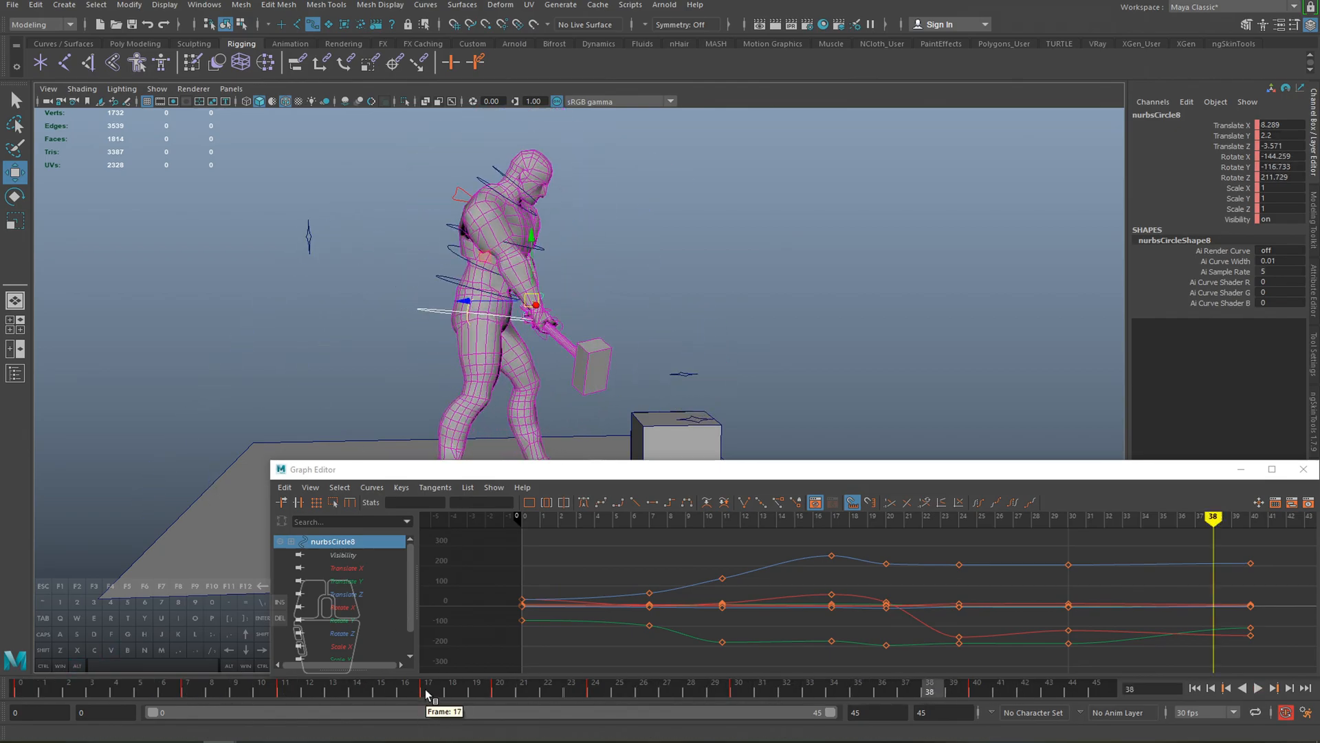
left_click_drag(398, 700, 163, 694)
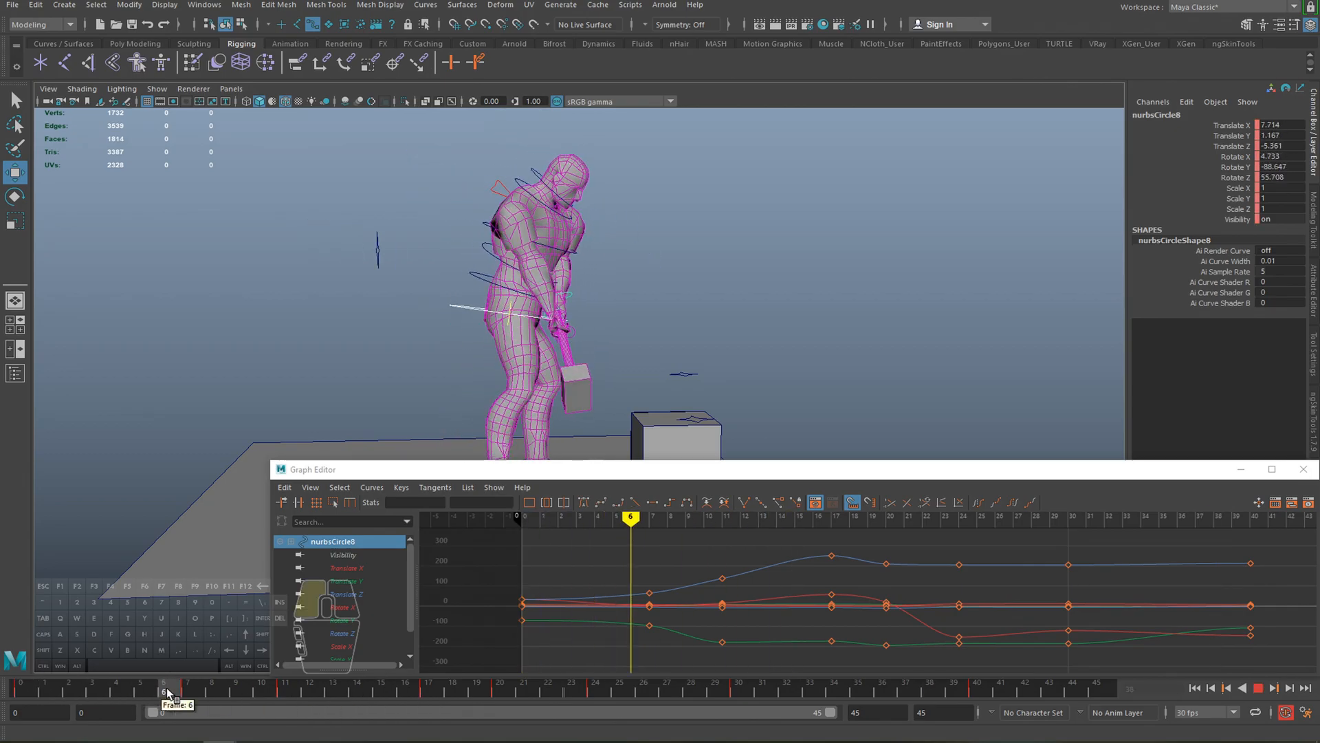
left_click_drag(296, 693, 19, 693)
- Select the character's rear foot control and shift all of its keys 2 frames later
middle_click_drag(541, 377, 563, 300, "alt")
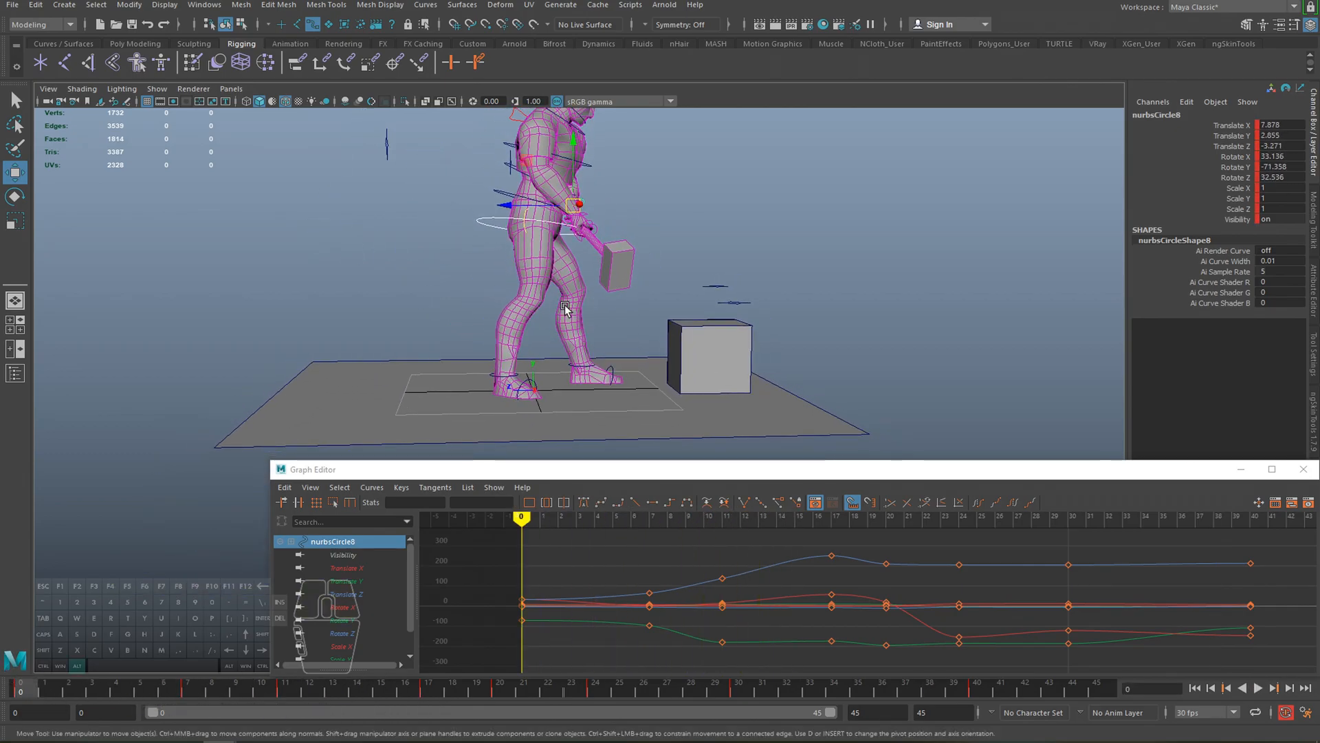
middle_click_drag(491, 363, 504, 396, "alt")
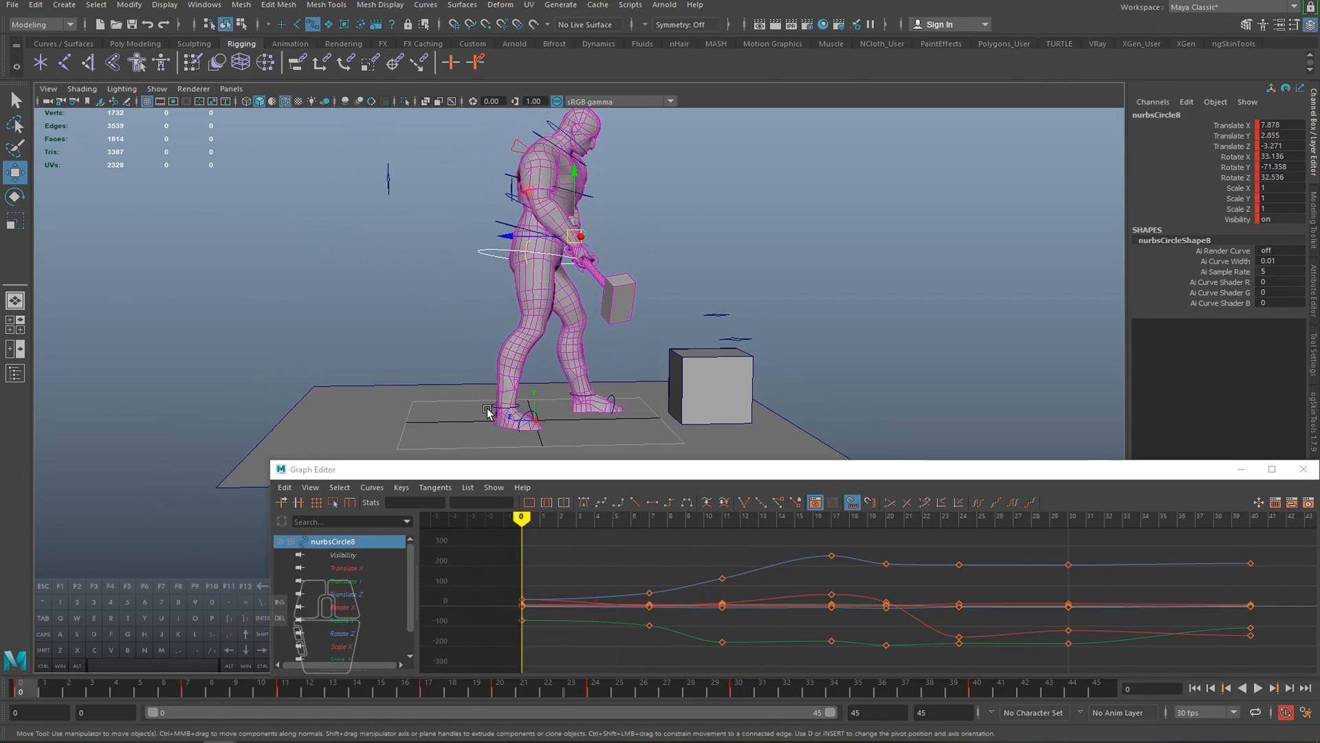
left_click(491, 404)
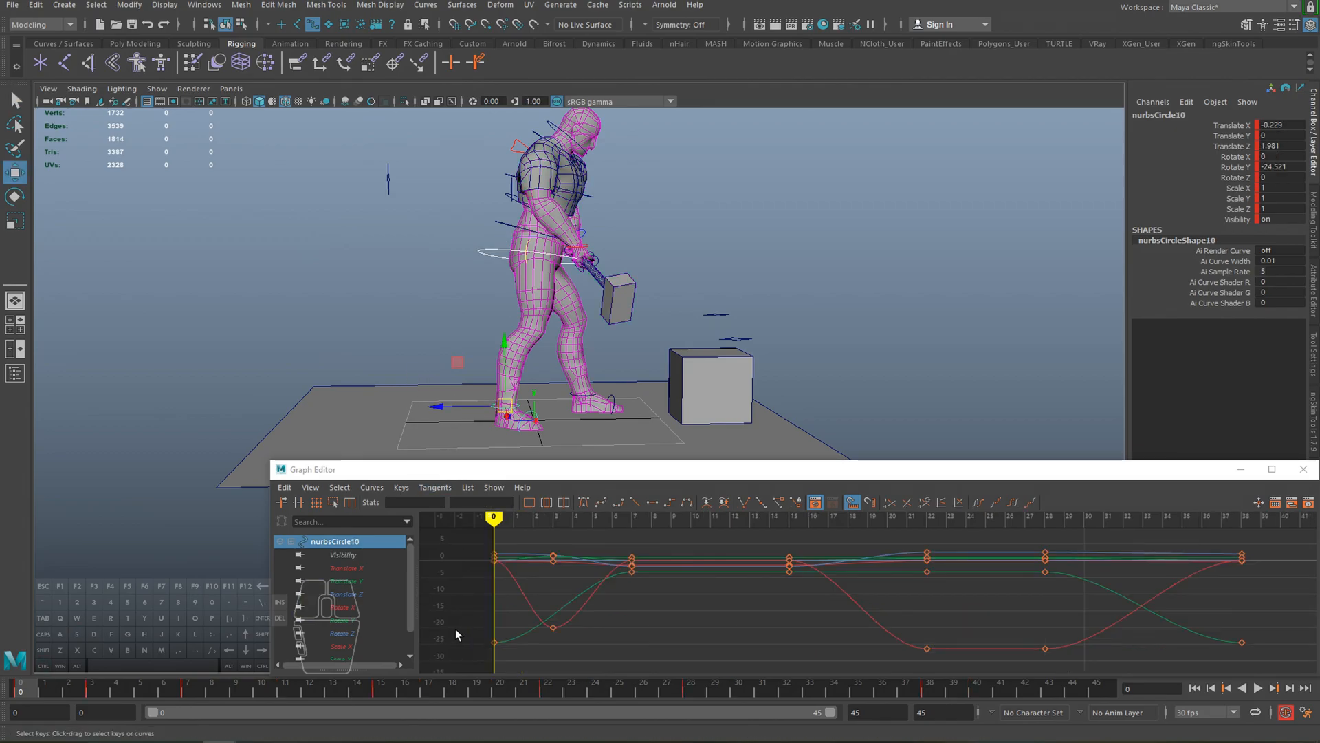
key("alt+v")
mouse_move(27, 691)
left_mouse_down()
mouse_move(114, 693)
mouse_move(14, 693)
left_mouse_up()
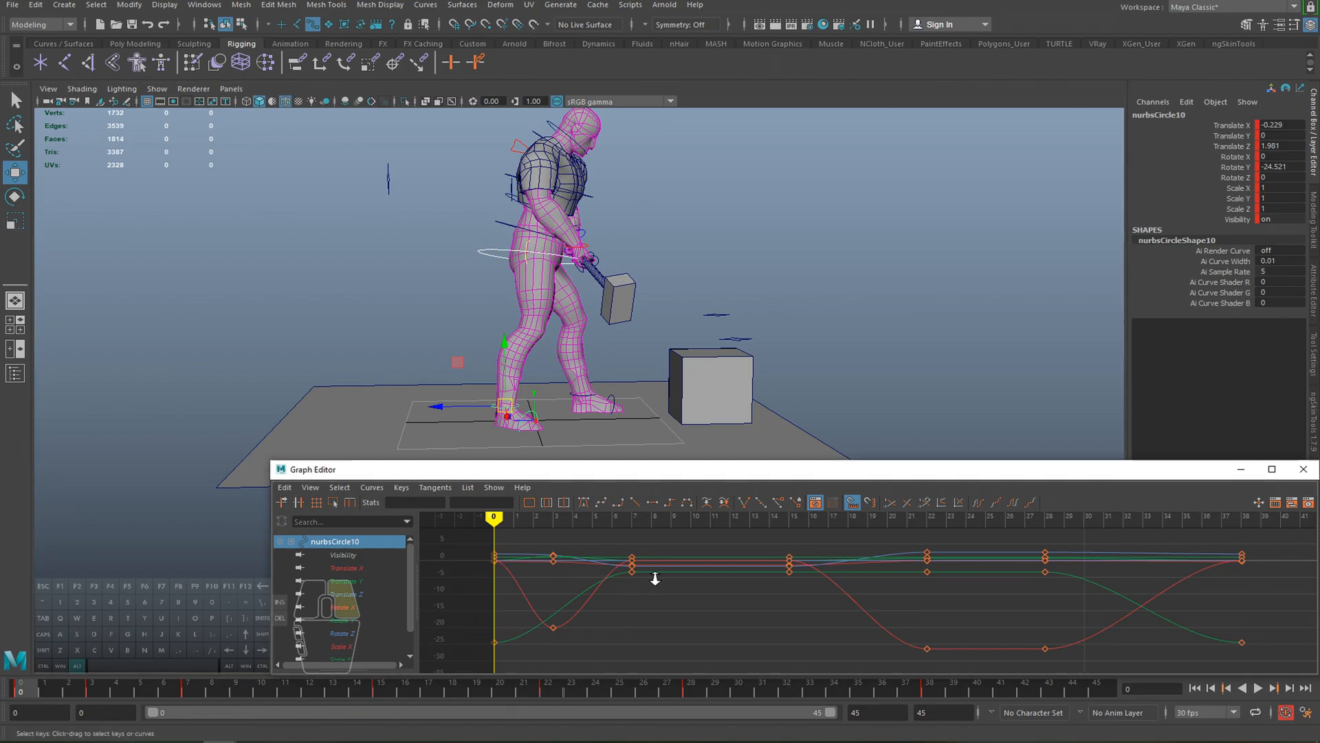
key("f")
left_click_drag(1212, 692, 1256, 687)
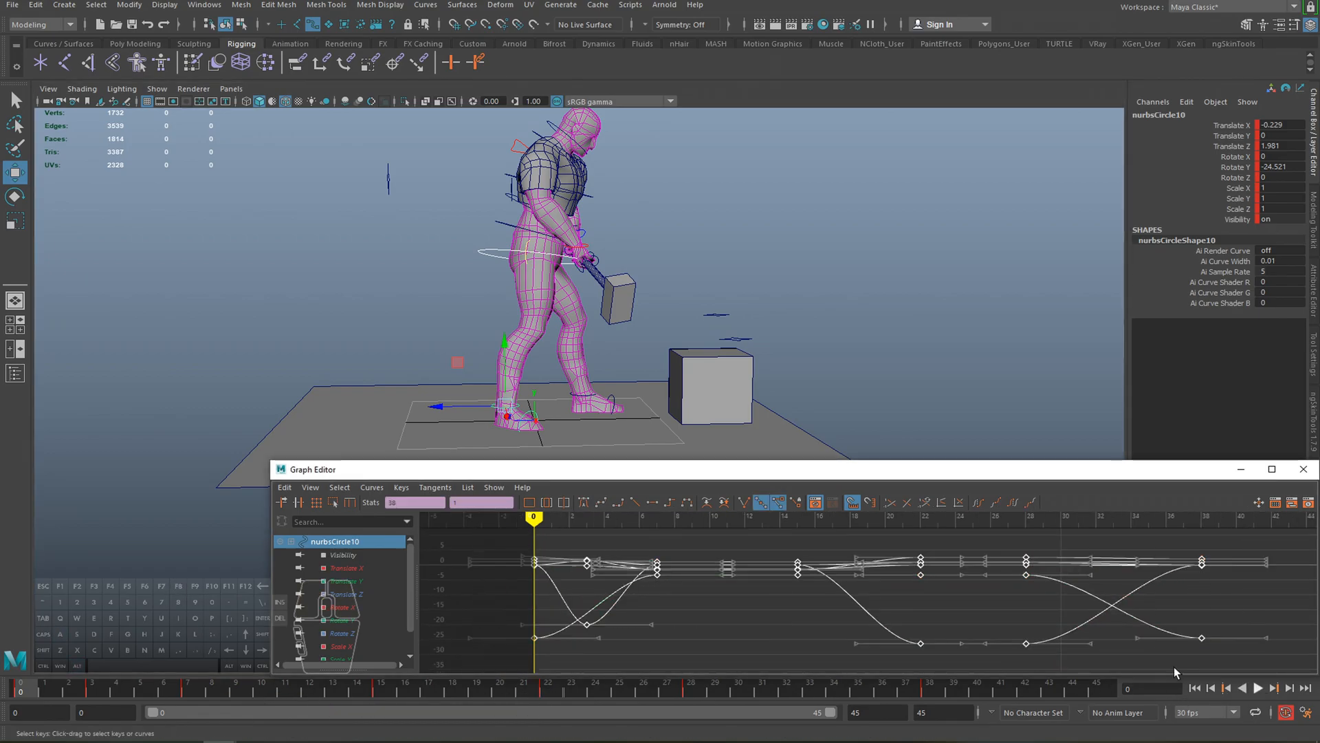
middle_click_drag(721, 641, 751, 633, "shift")
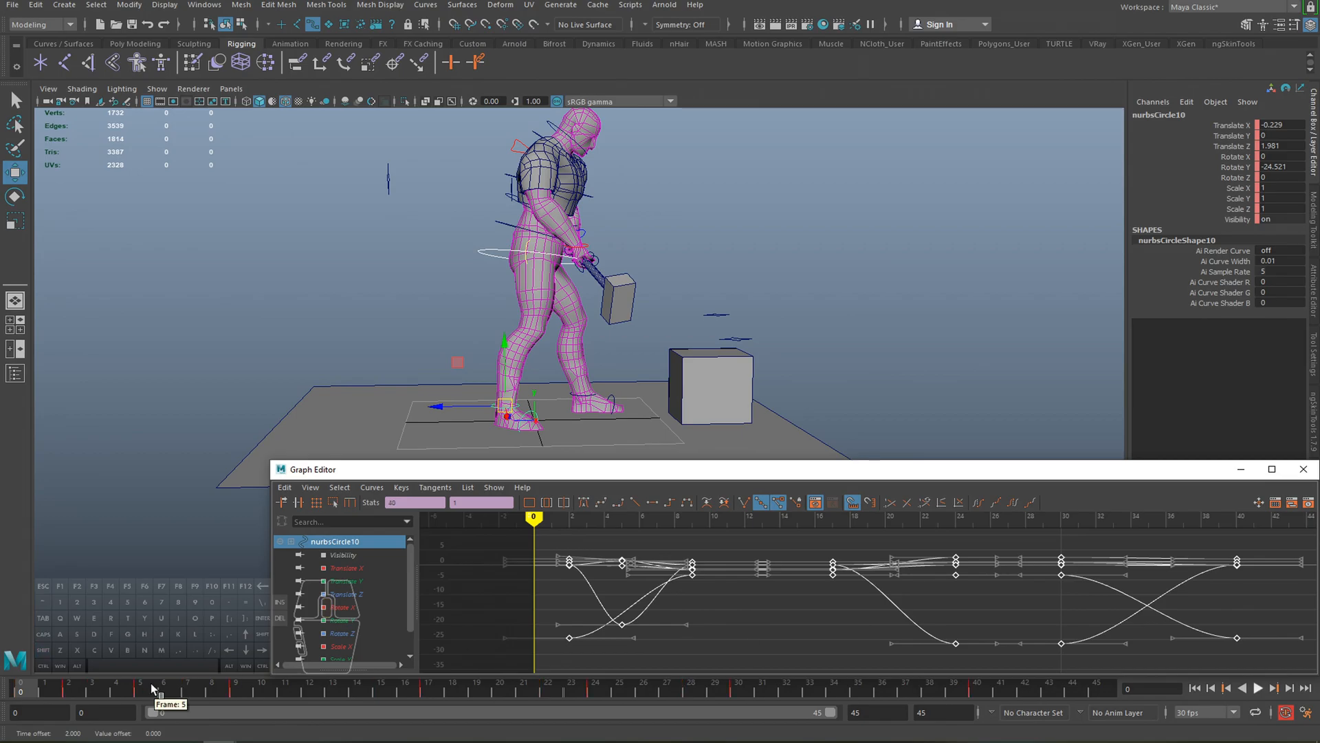
- Play back and scrub the animation to check the delayed timing of the rear foot's step
key("alt+v")
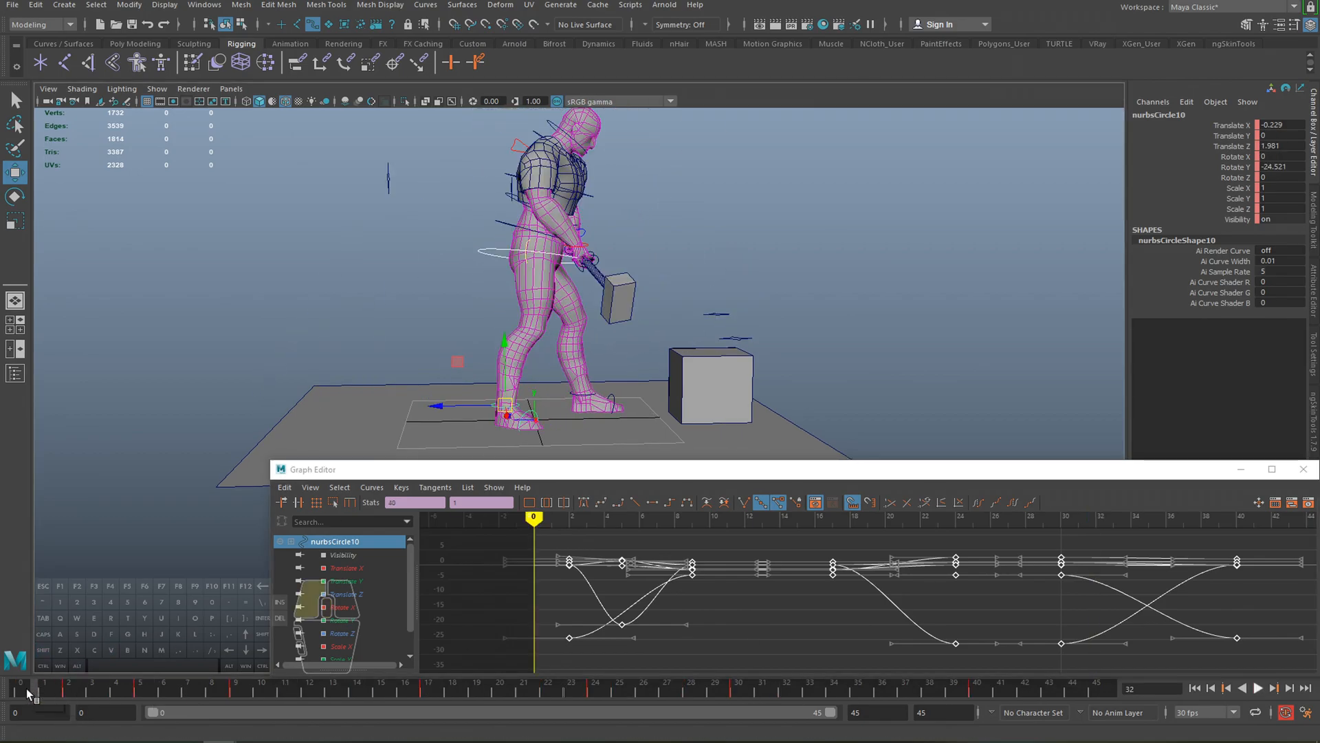
mouse_move(467, 686)
left_mouse_down()
mouse_move(502, 686)
mouse_move(395, 687)
mouse_move(473, 695)
left_mouse_up()
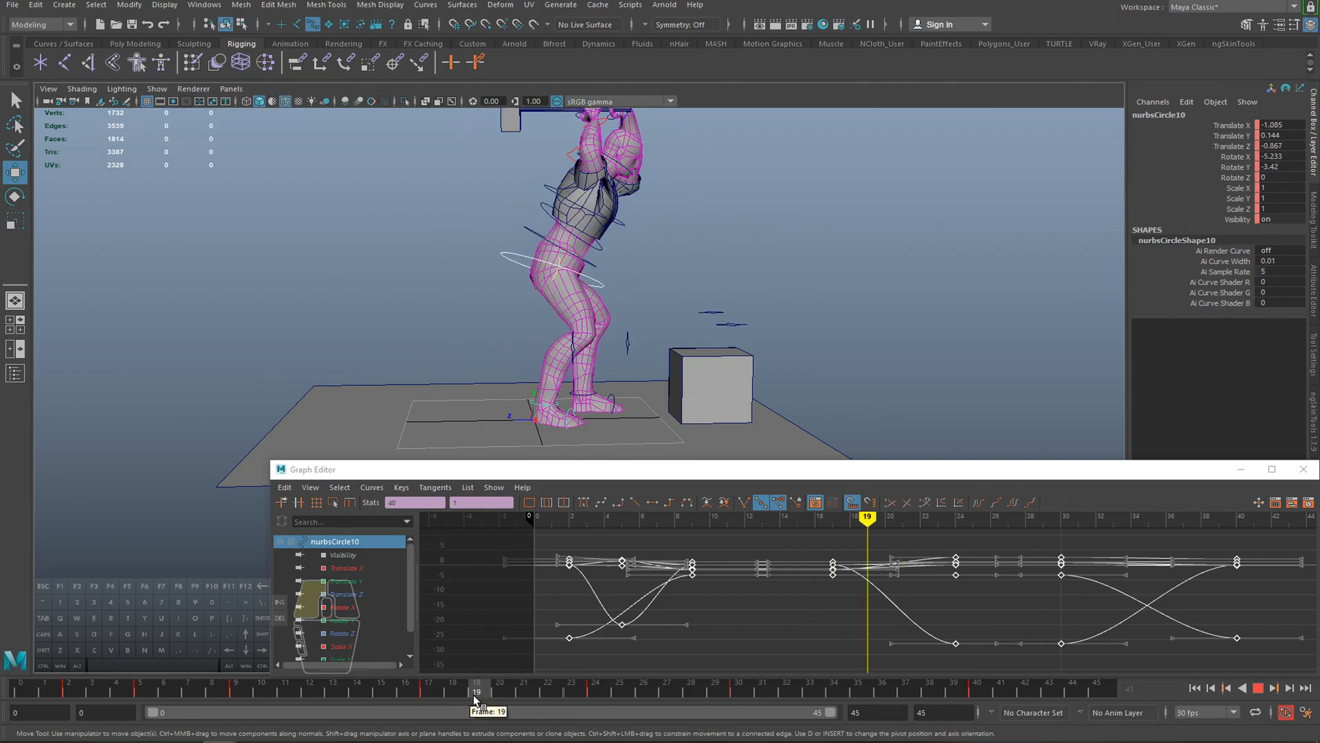
key("alt+v")
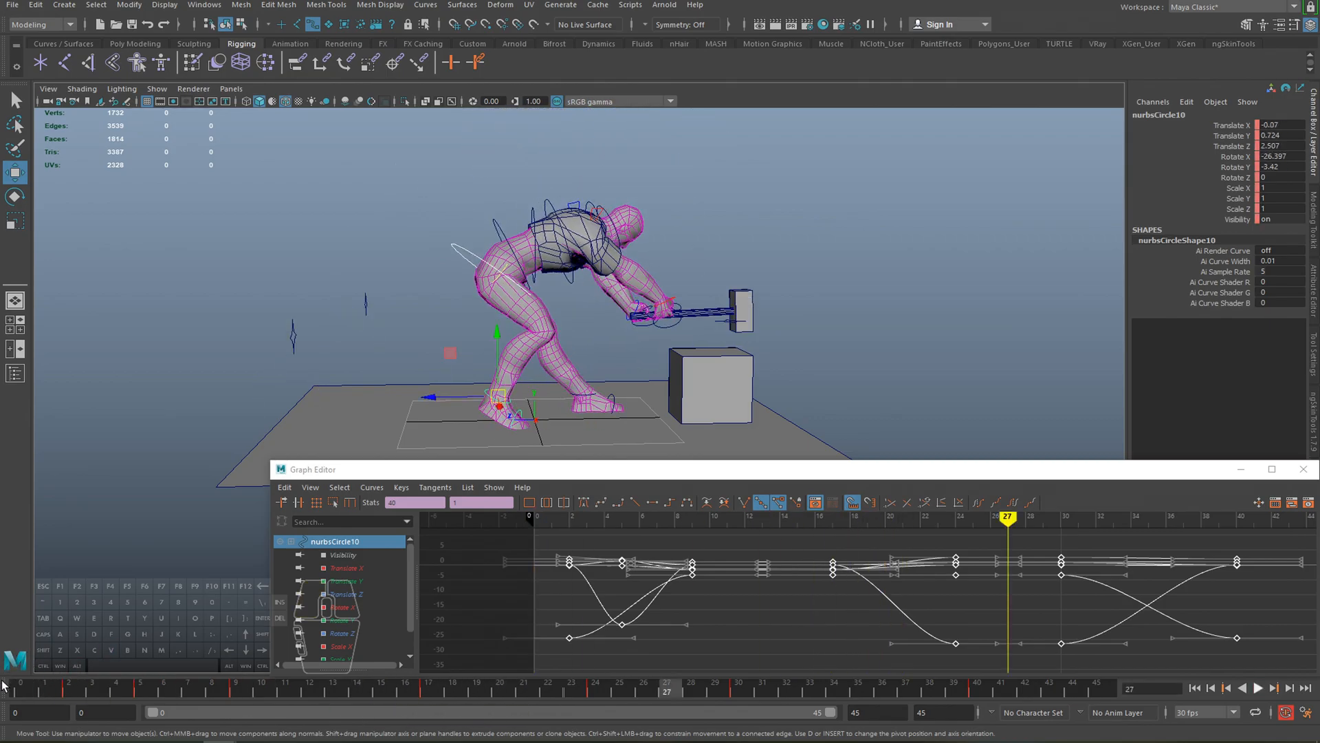
key("alt+v")
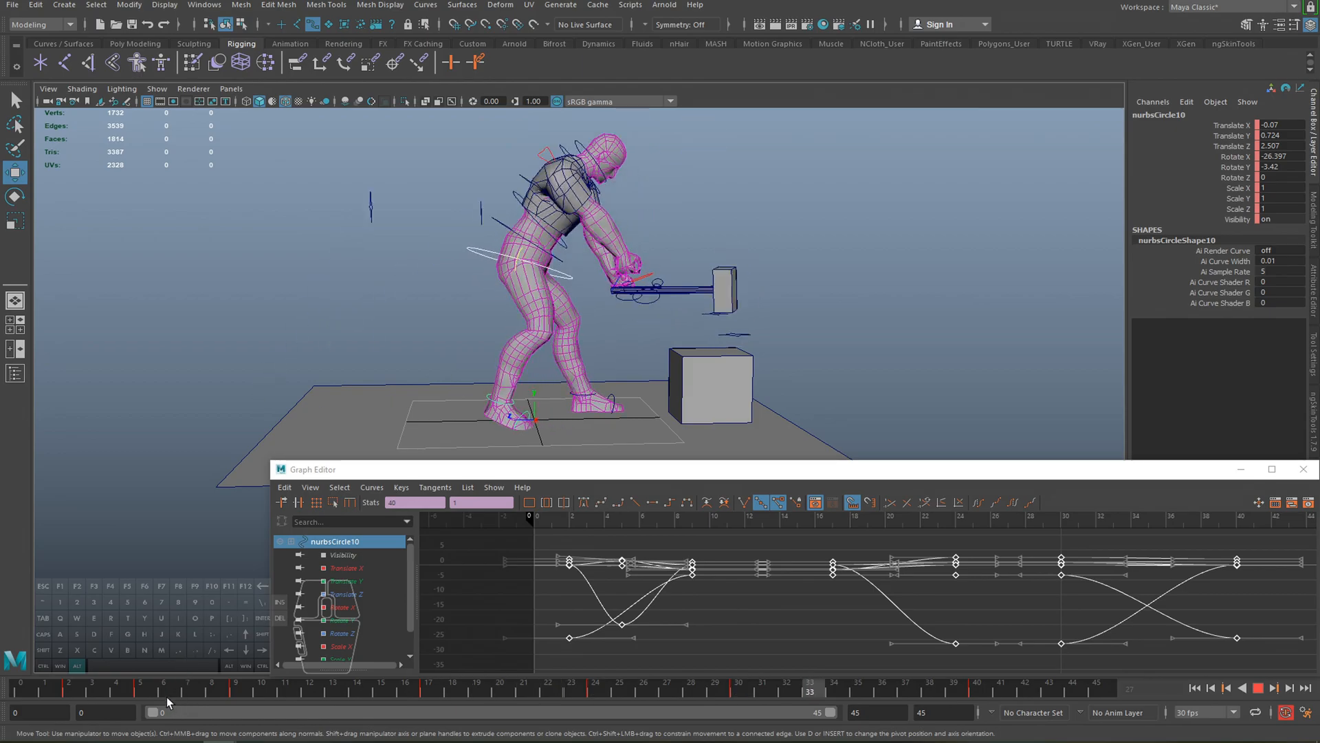
key("alt+v")
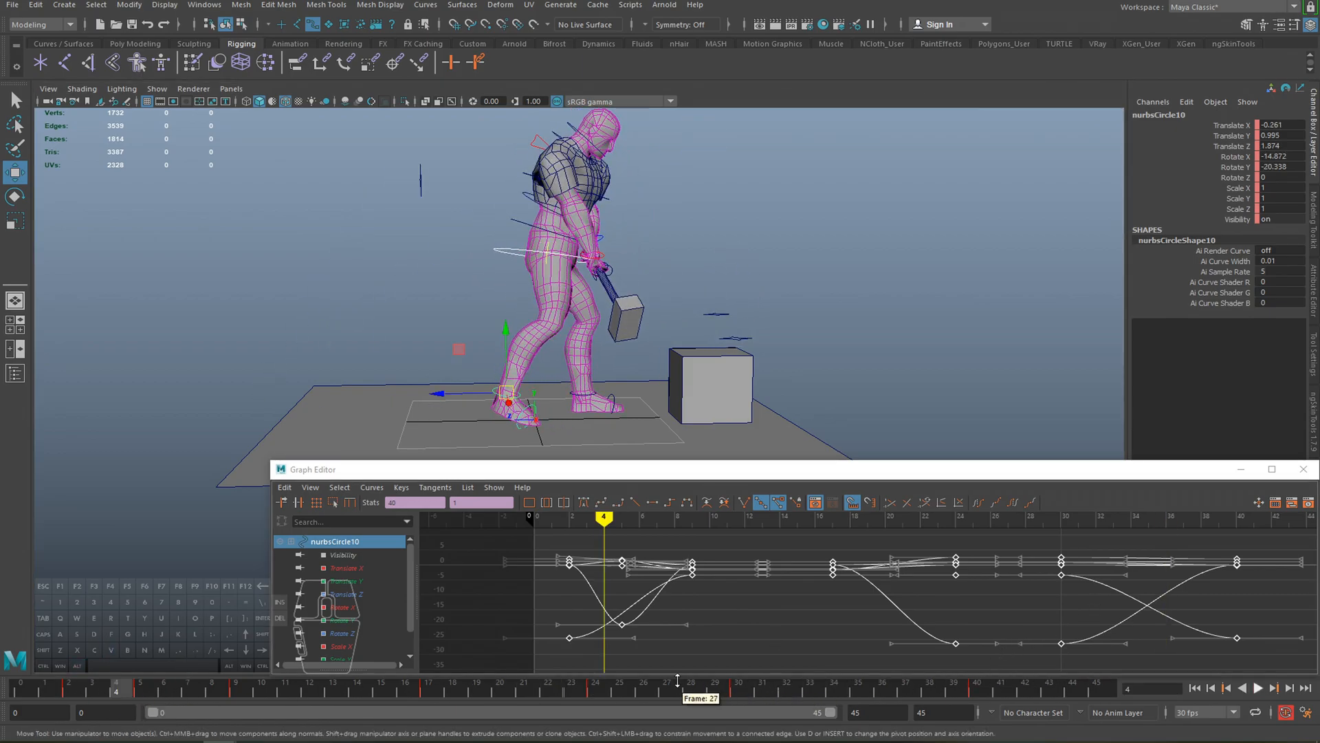
- Key the rear foot control at frame 0 and play the animation to check the start of the step
left_click(9, 681)
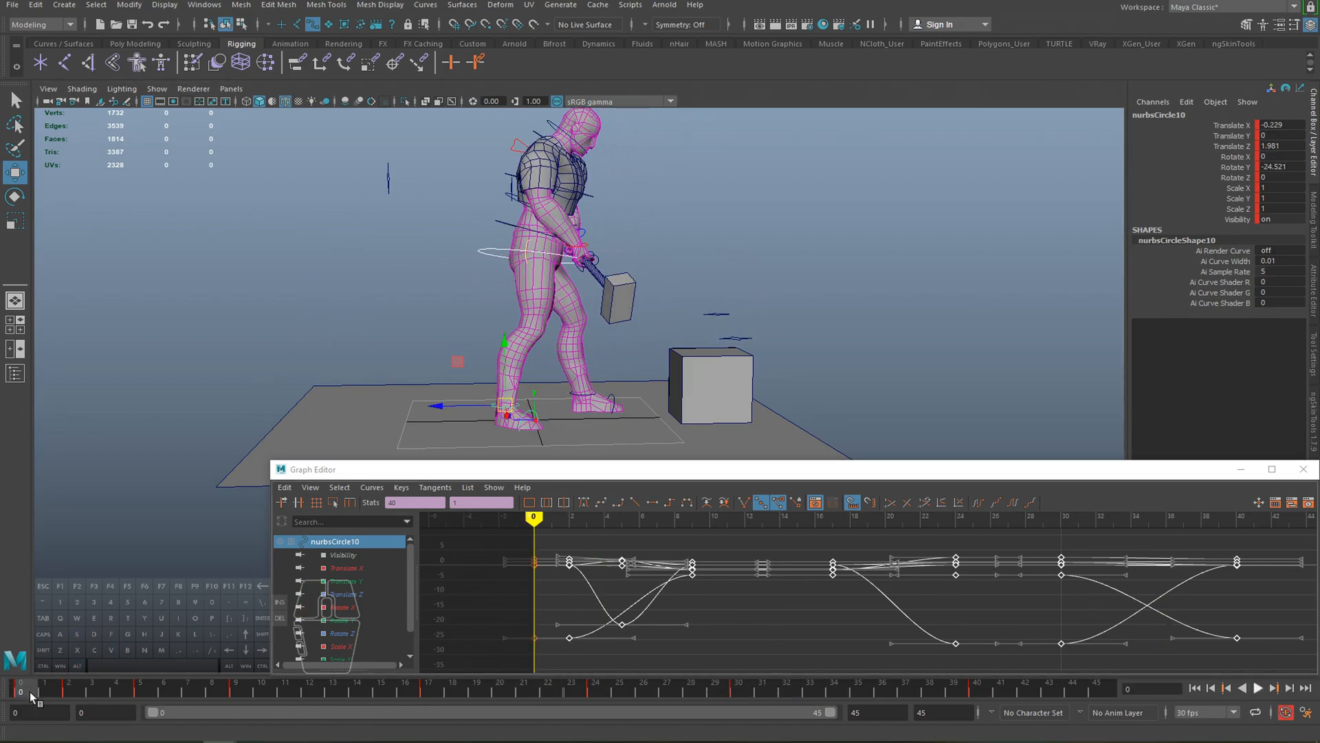
key("alt+v")
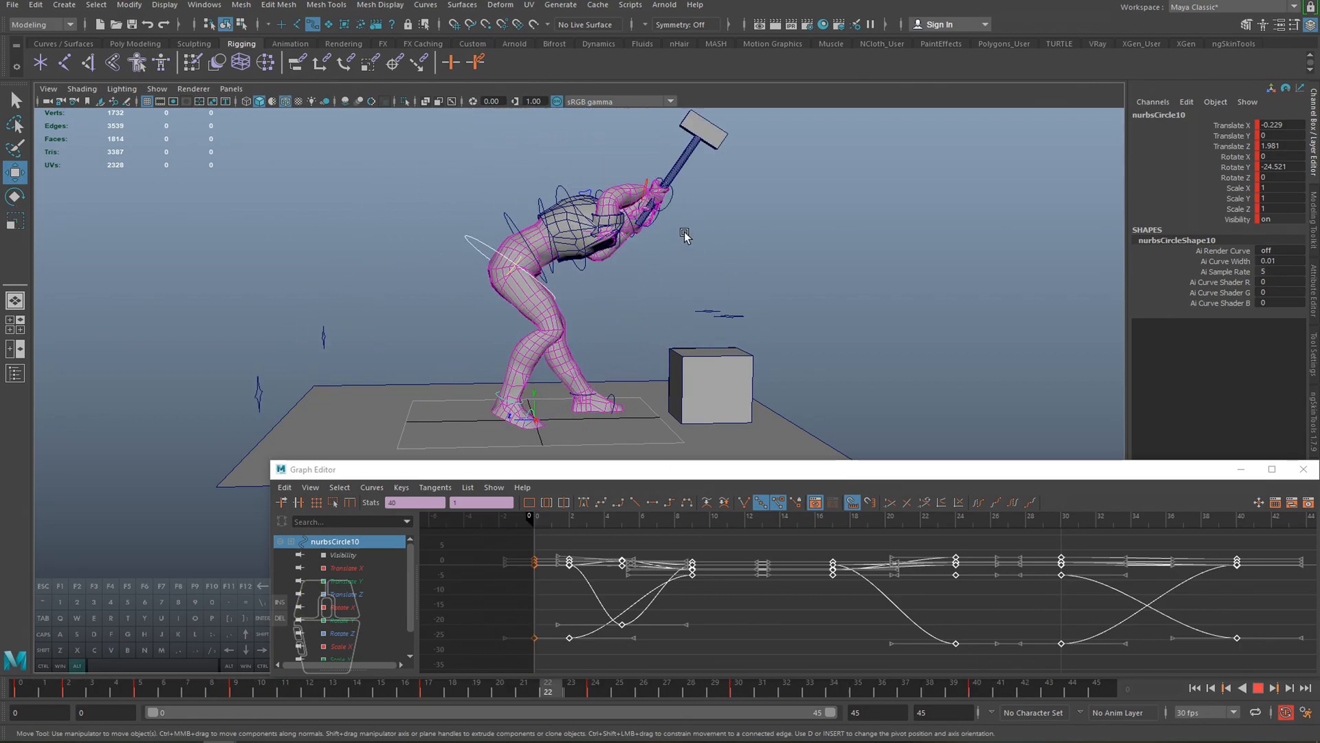
middle_click_drag(683, 233, 666, 291, "alt")
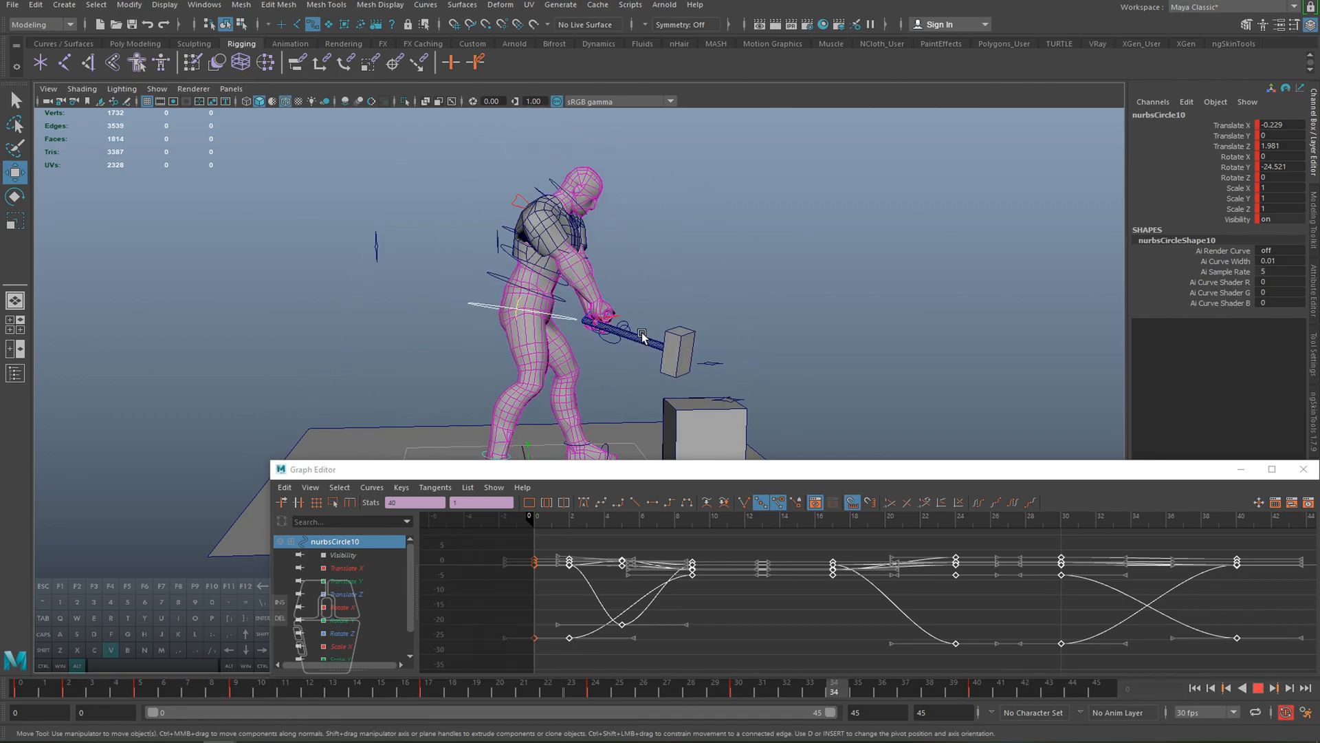
key("Escape")
- Reselect the hammer control and play the full swing back while viewing the character from different angles
key("q")
left_click(604, 320)
left_click_drag(626, 310, 509, 344, "alt")
right_click_drag(637, 344, 782, 272, "alt")
left_click(757, 243)
key("alt+v")
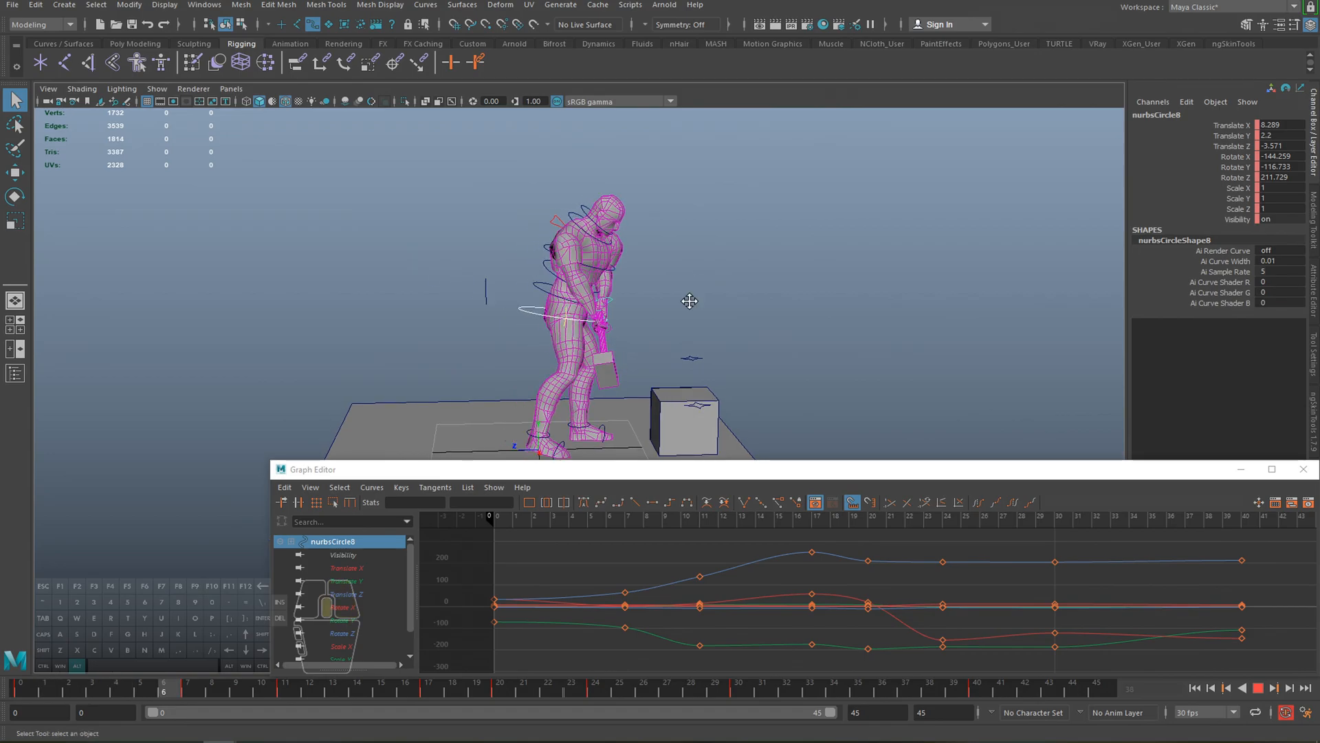
middle_click_drag(711, 334, 695, 297, "alt")
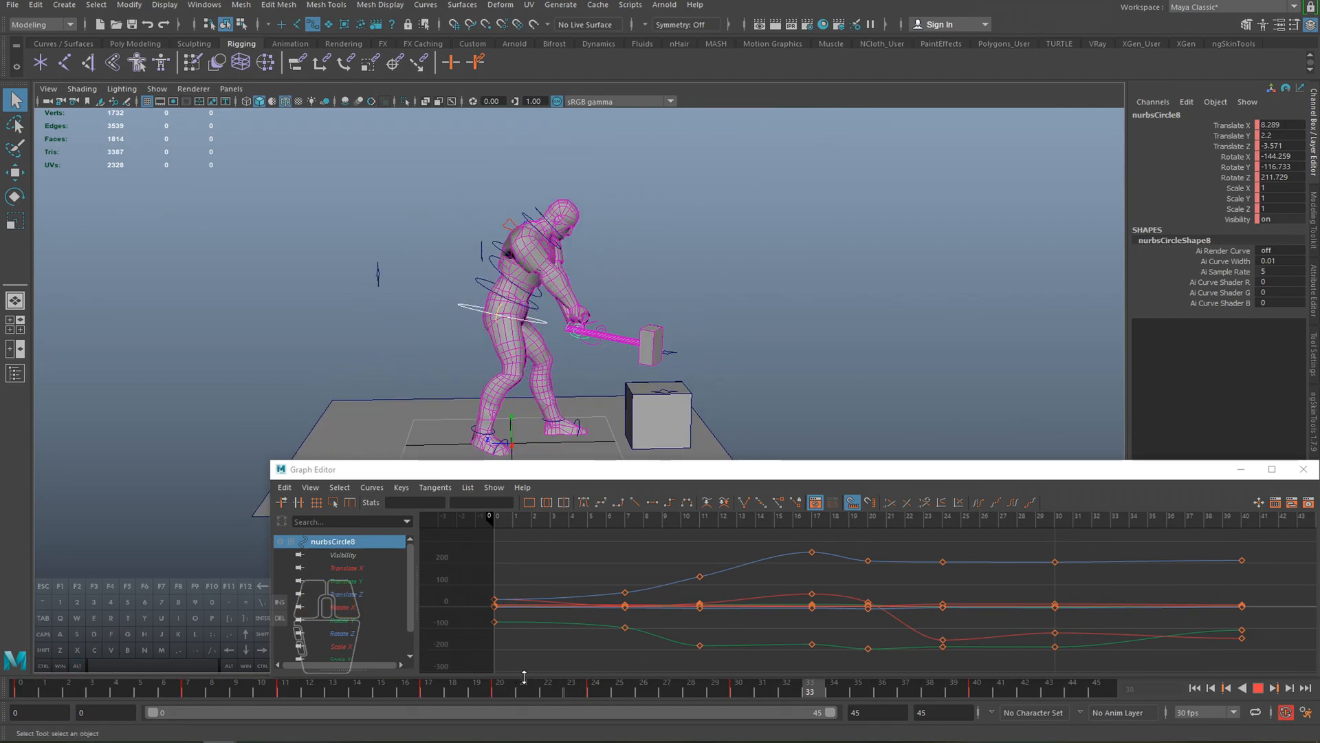
left_click_drag(619, 396, 635, 390, "alt")
right_click_drag(543, 329, 578, 342, "alt")
middle_click_drag(578, 342, 564, 329, "alt")
key("alt+v")
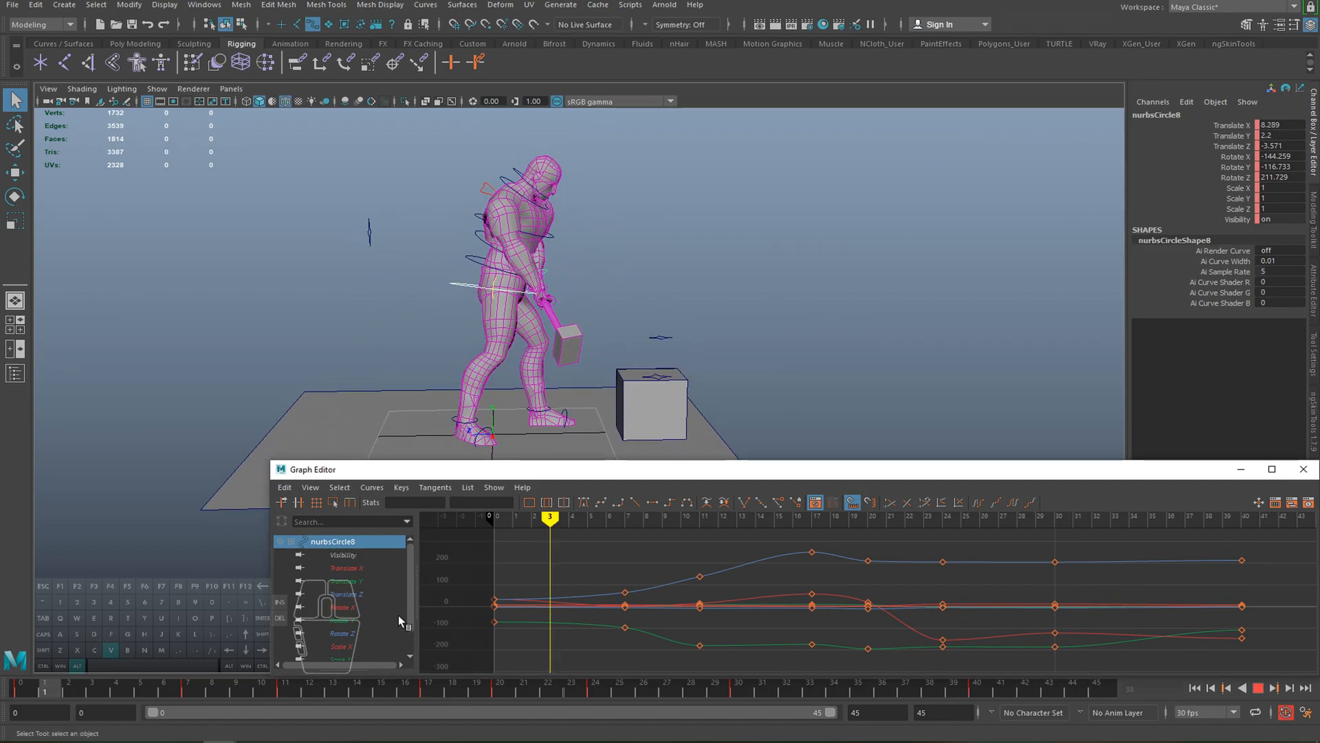
- Raise the hammer control slightly at frame 4 to refine the start of the swing
mouse_move(126, 690)
left_mouse_down()
mouse_move(188, 689)
mouse_move(22, 690)
mouse_move(117, 688)
left_mouse_up()
right_click_drag(659, 323, 725, 318, "alt")
left_click_drag(725, 318, 660, 307, "alt")
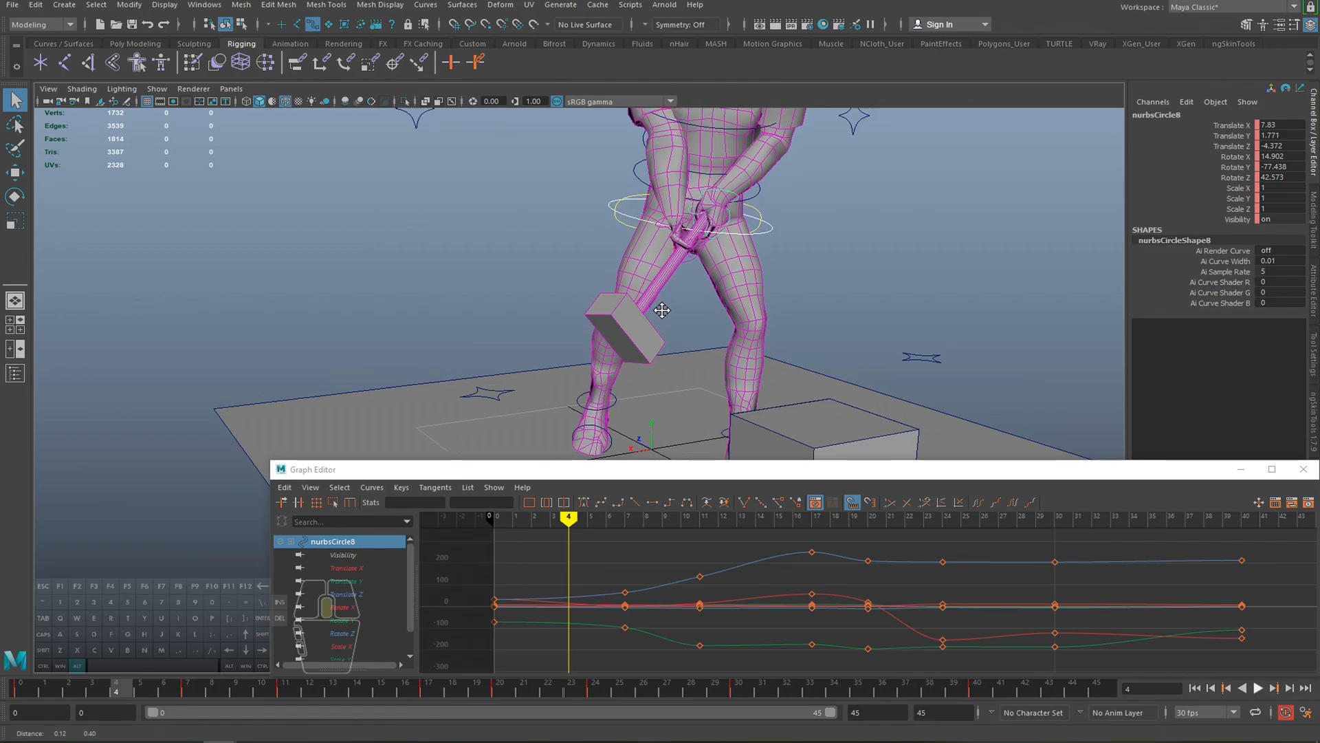
middle_click_drag(631, 240, 610, 320, "alt")
mouse_move(132, 693)
left_mouse_down()
mouse_move(74, 695)
mouse_move(122, 697)
left_mouse_up()
key("w")
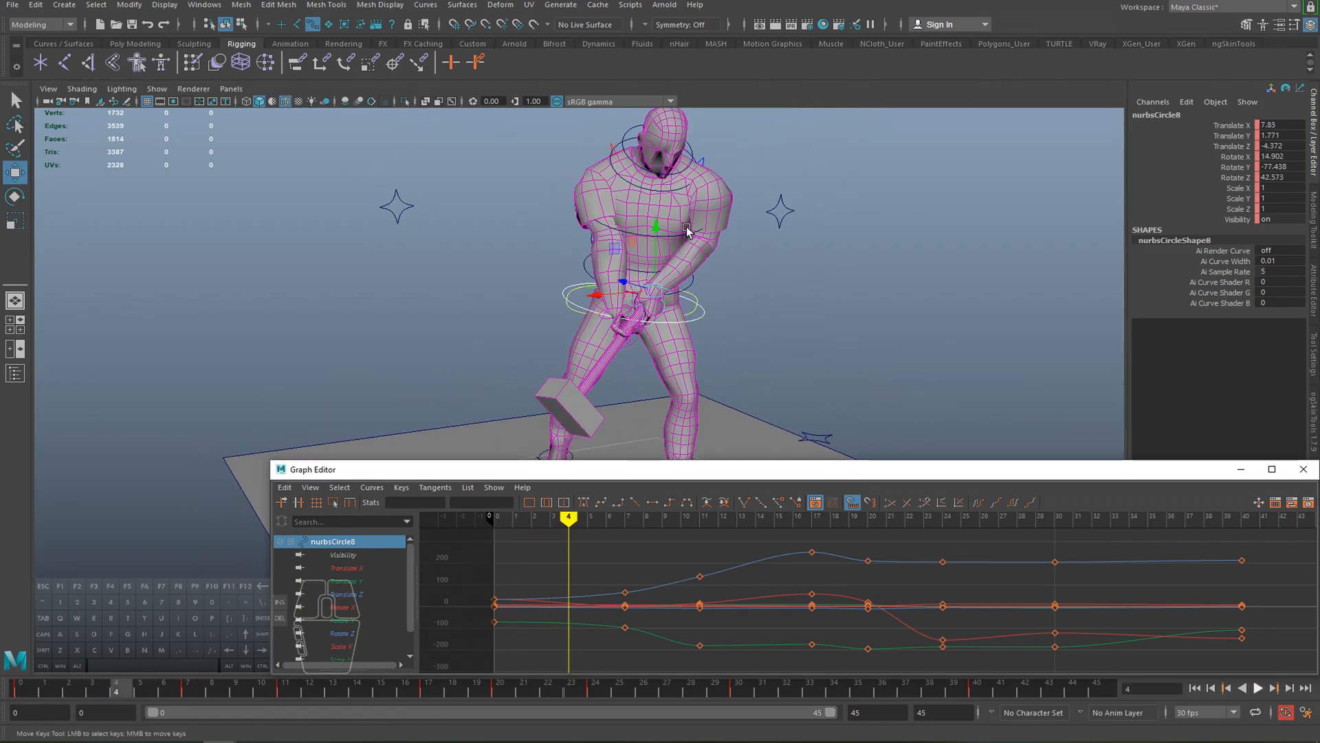
left_click_drag(659, 229, 659, 223)
left_click_drag(555, 323, 729, 316, "alt")
- Select both shoulder controls and shift their keys from frame 15 onward 1 frame later
left_click_drag(118, 695, 496, 696)
middle_click_drag(593, 313, 597, 359, "alt")
right_click_drag(597, 187, 612, 186, "alt")
left_click_drag(587, 165, 458, 256)
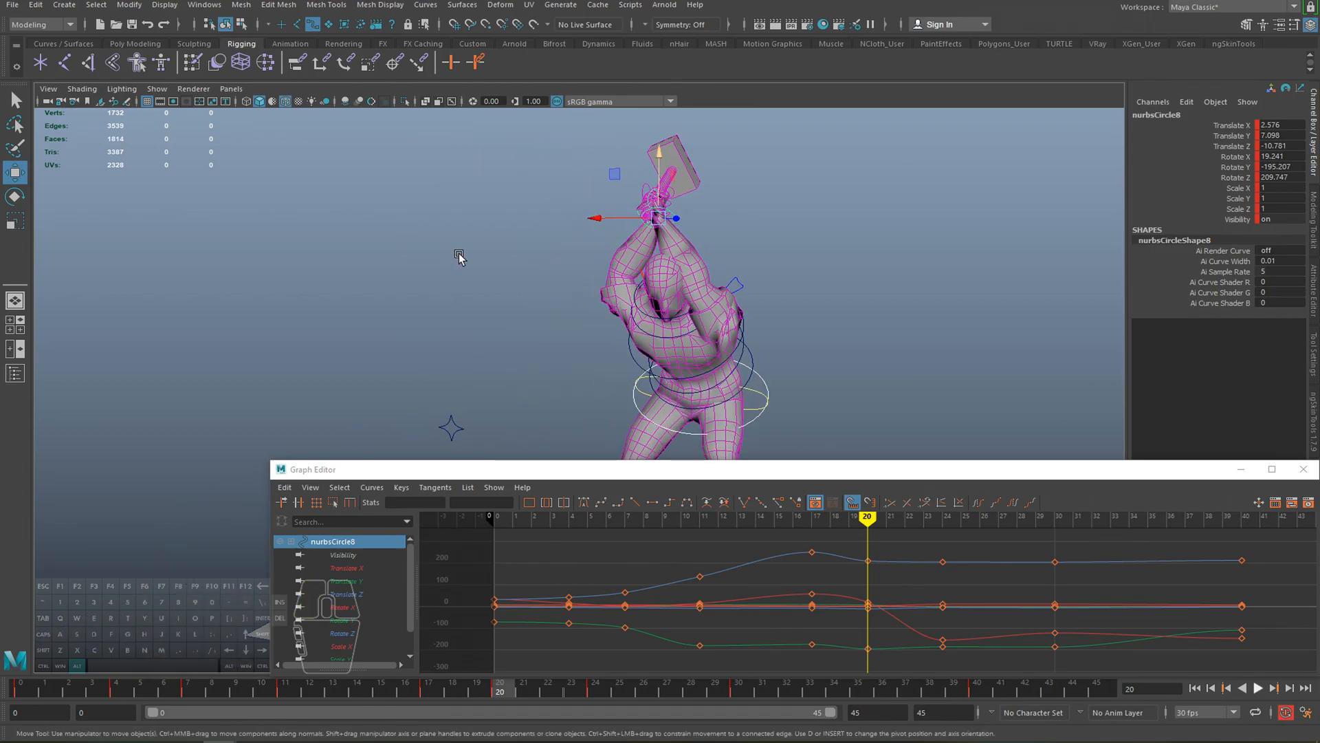
left_click_drag(741, 288, 602, 301, "alt")
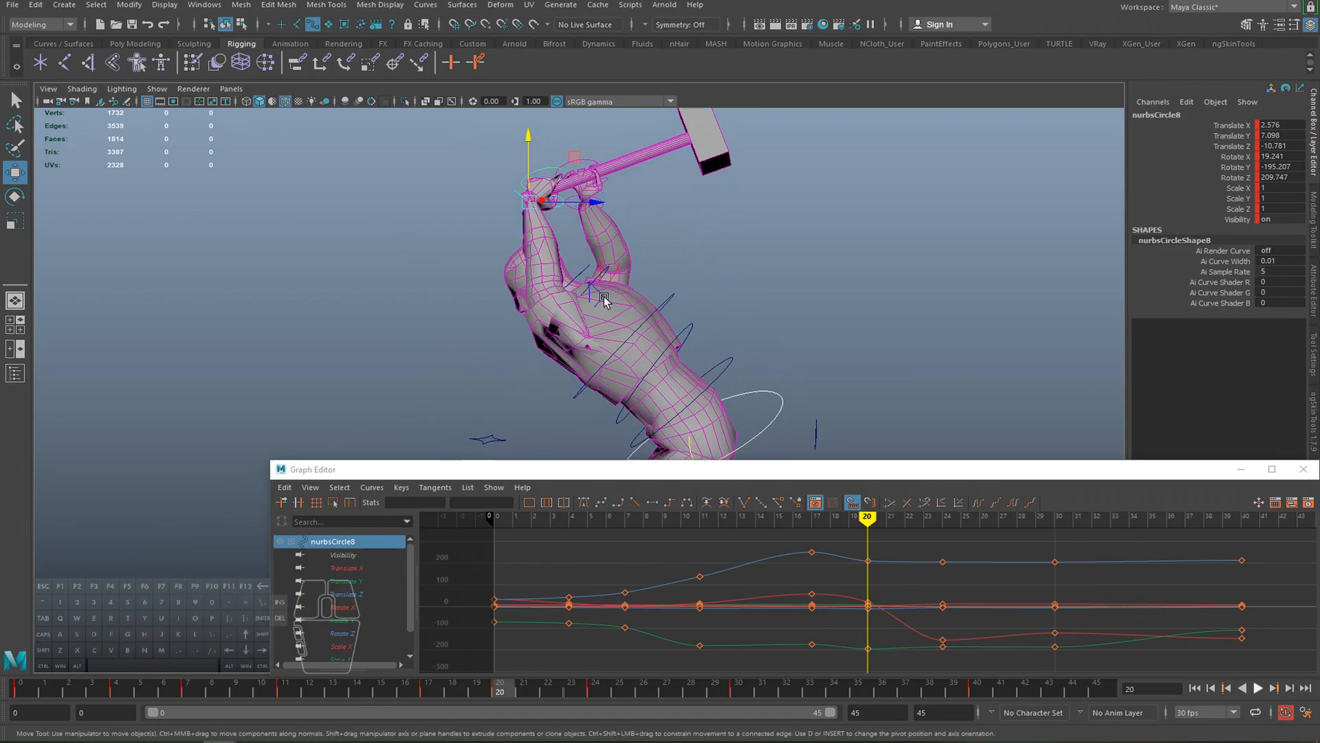
left_click(604, 296)
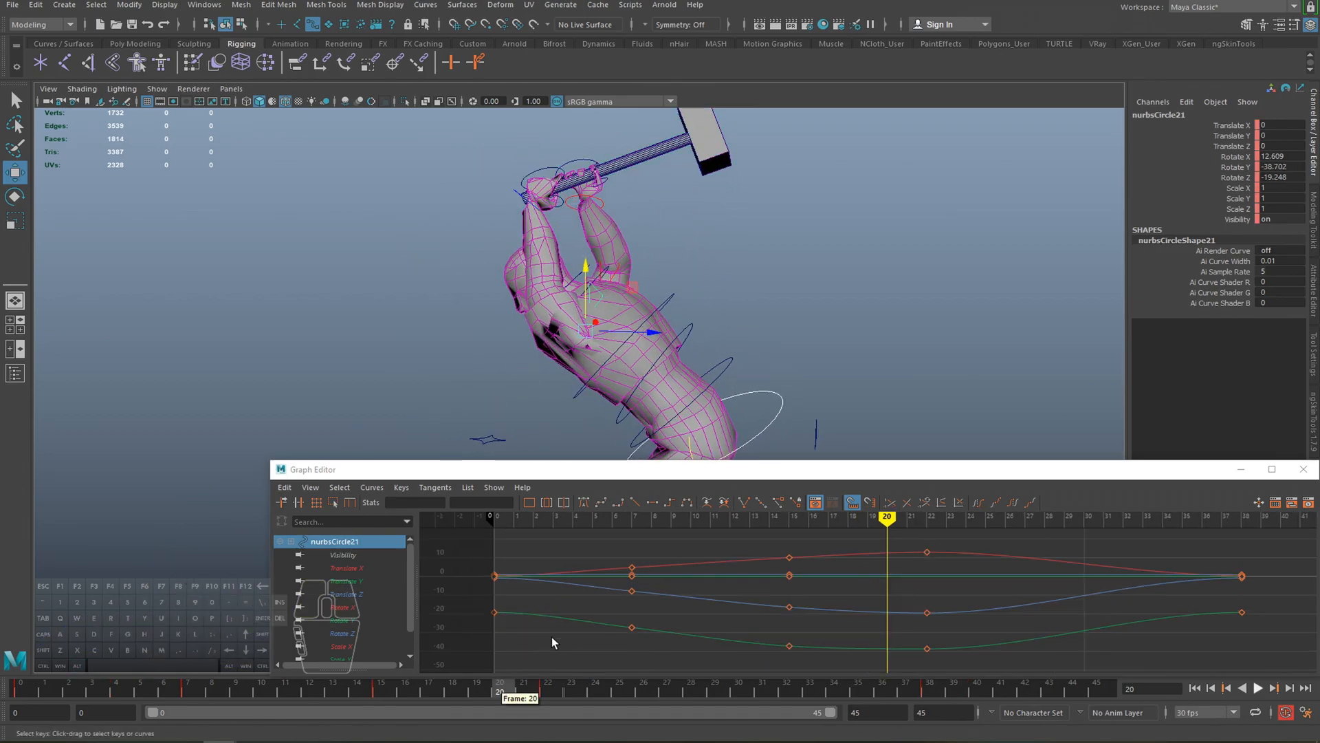
left_click_drag(737, 271, 581, 291, "alt")
key("q")
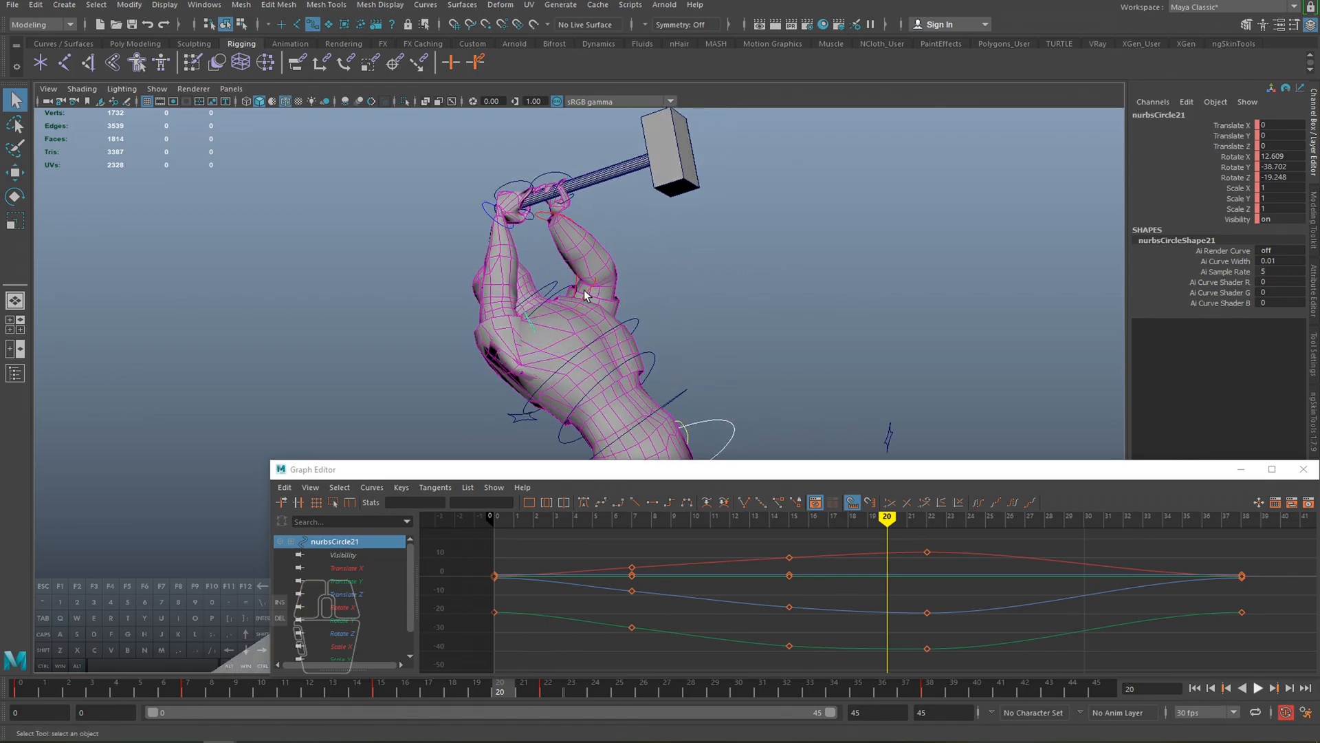
left_click(592, 290)
left_click(580, 304)
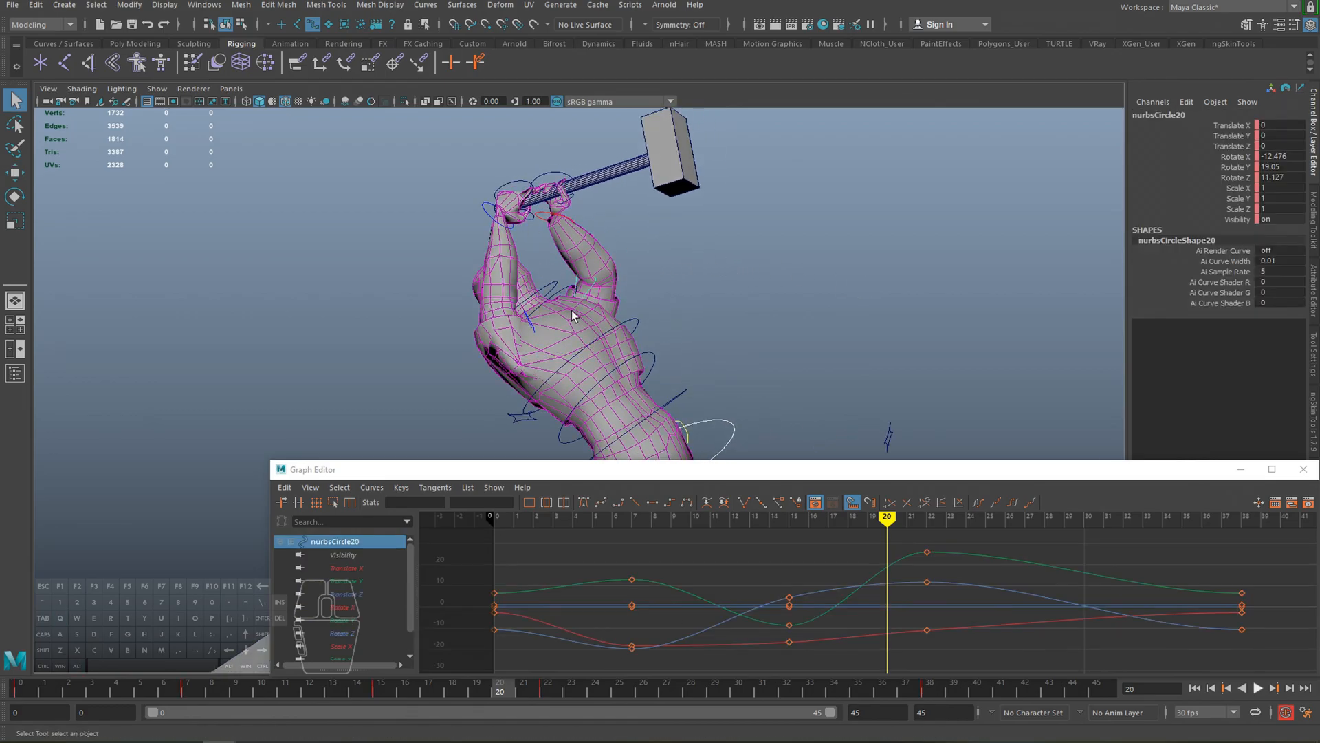
left_click(529, 322, "shift")
key("f")
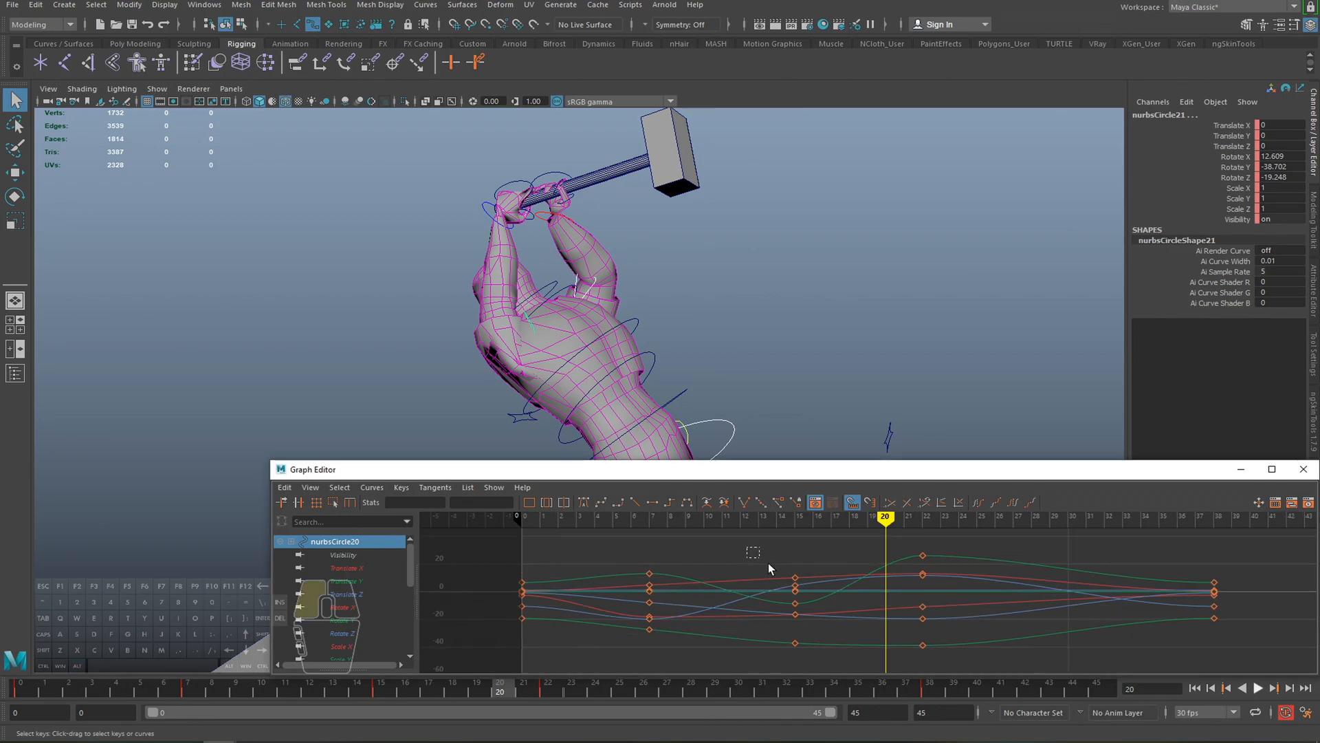
left_click_drag(1308, 728, 1303, 722)
middle_click_drag(933, 647, 951, 648, "shift")
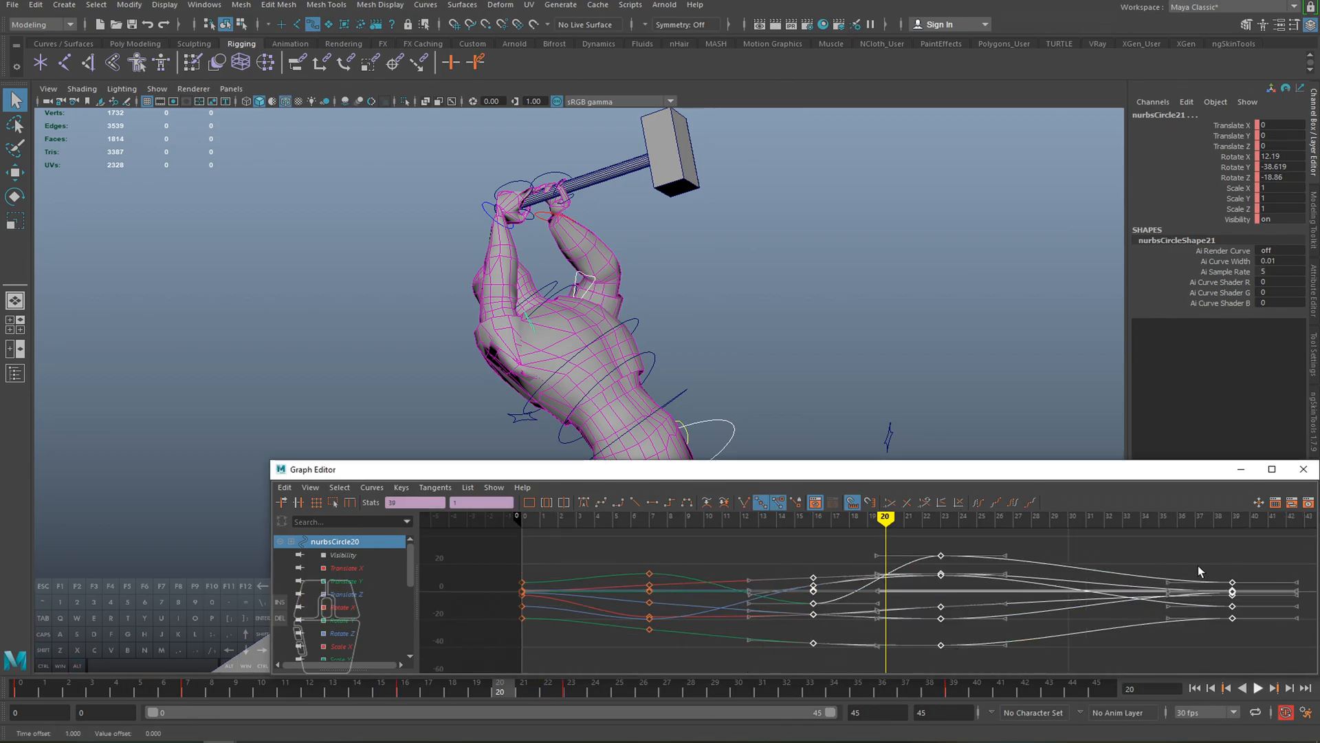
- Move the final keys of both shoulder controls back to frame 38
left_click_drag(1198, 570, 1248, 629)
middle_click_drag(1221, 619, 1217, 618, "shift")
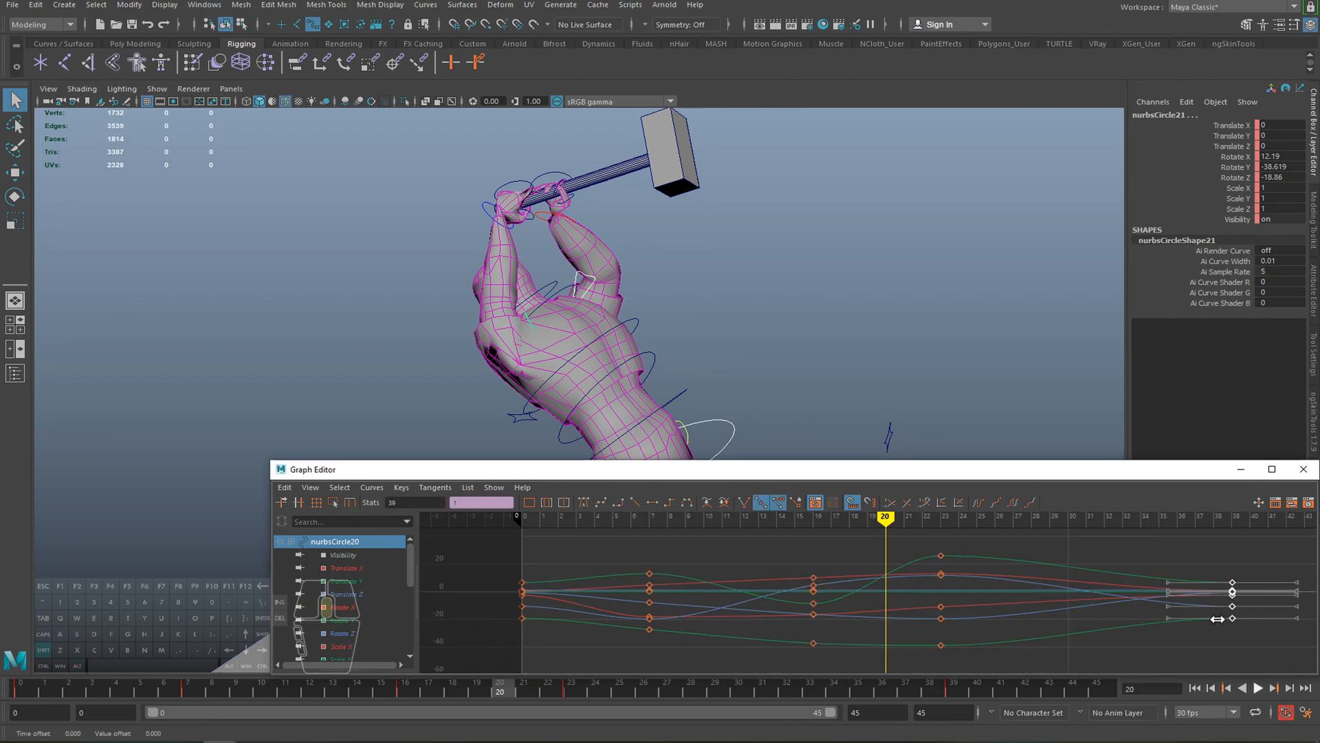
left_click(783, 559)
- Compare frames 16 and 20, then rotate the single shoulder control nurbsCircle21 at frame 20 to adjust the overhead pose
left_click(614, 271)
left_click(590, 279, "shift")
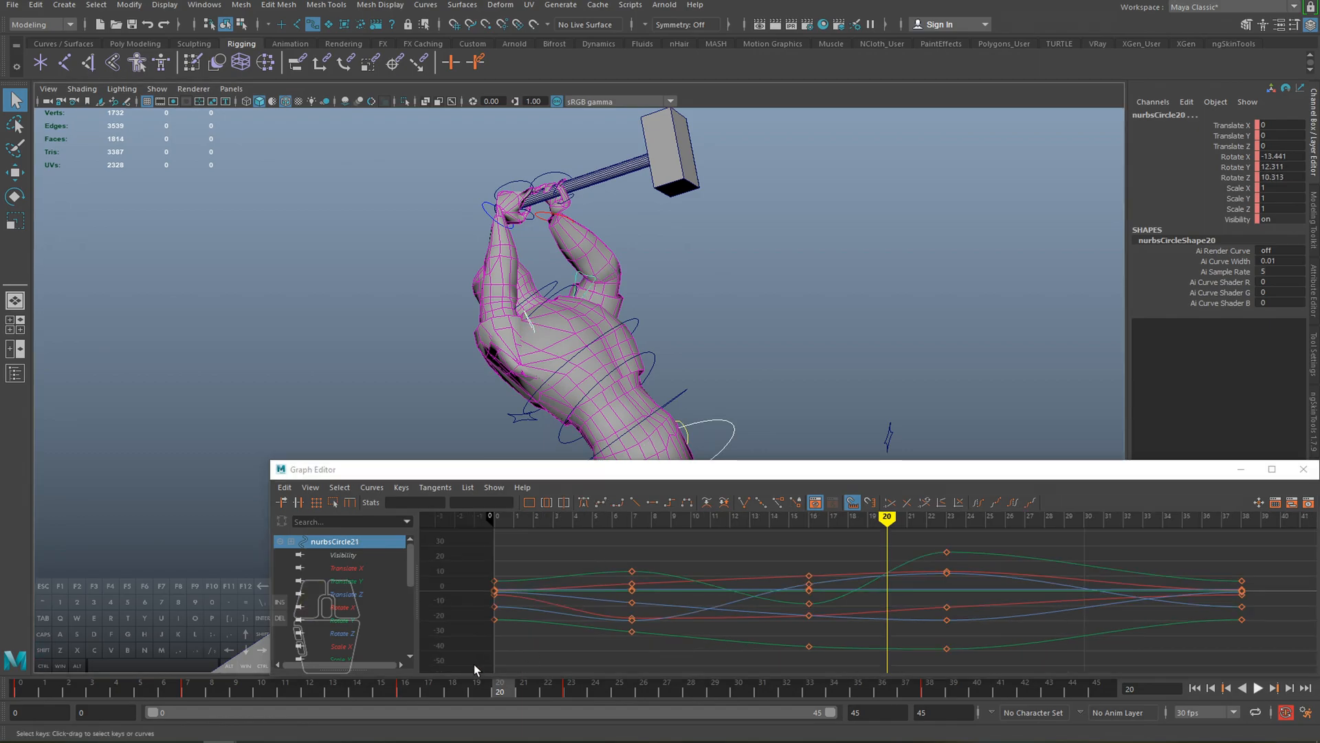
left_click(530, 328)
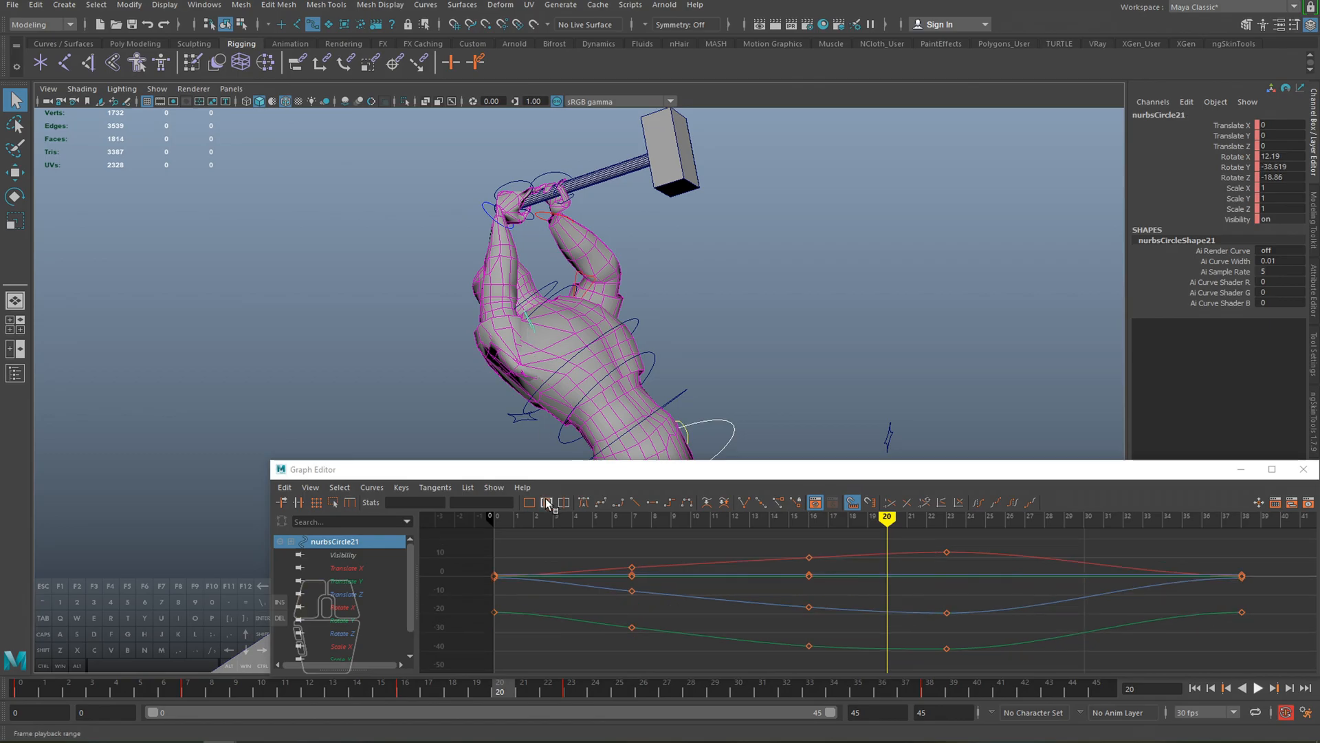
left_click(406, 688)
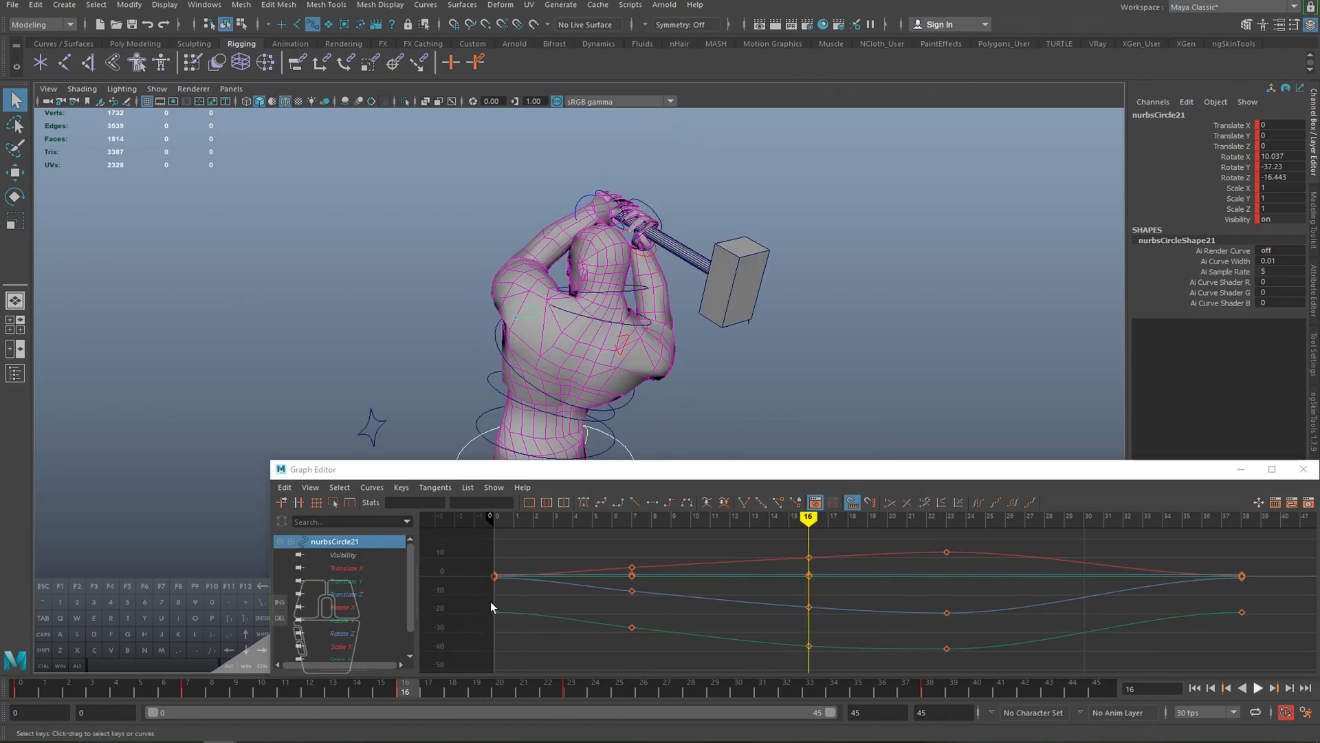
mouse_move(406, 692)
left_mouse_down()
mouse_move(333, 691)
mouse_move(414, 698)
left_mouse_up()
left_click_drag(582, 332, 644, 303, "alt")
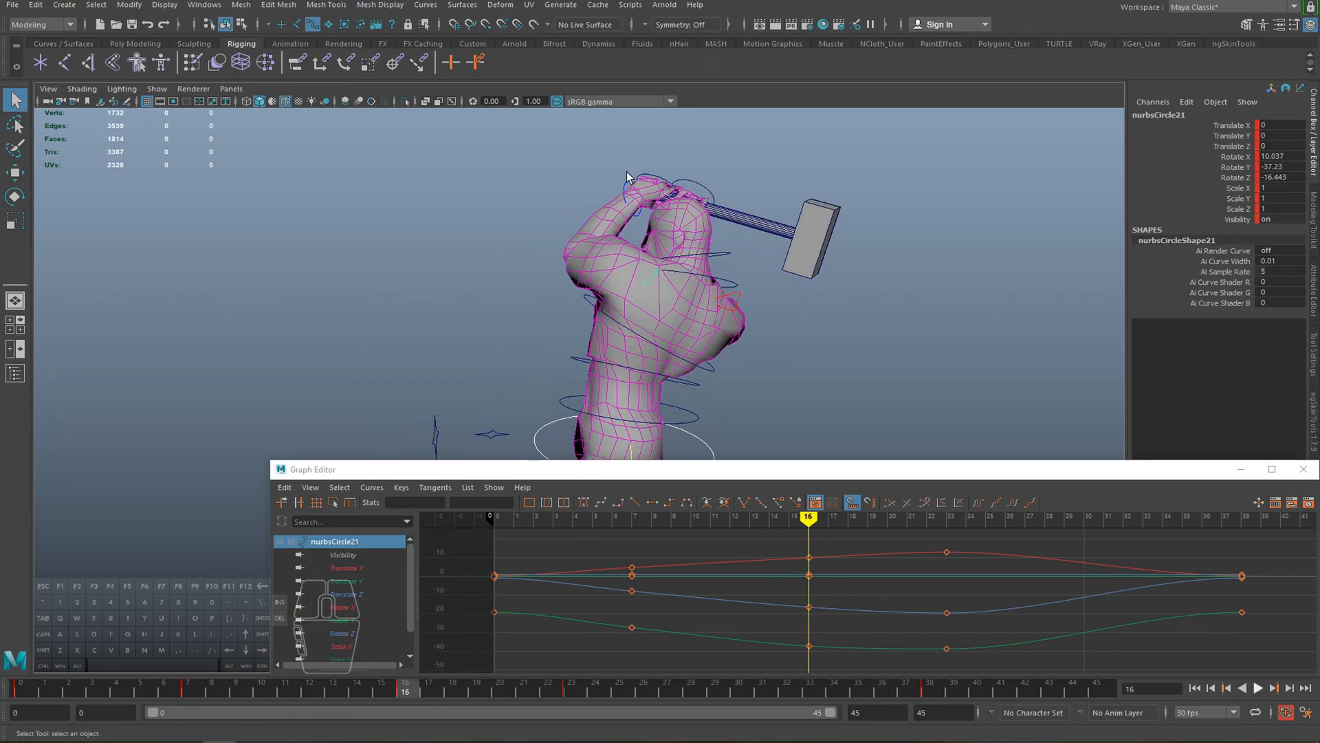
left_click_drag(413, 696, 497, 692)
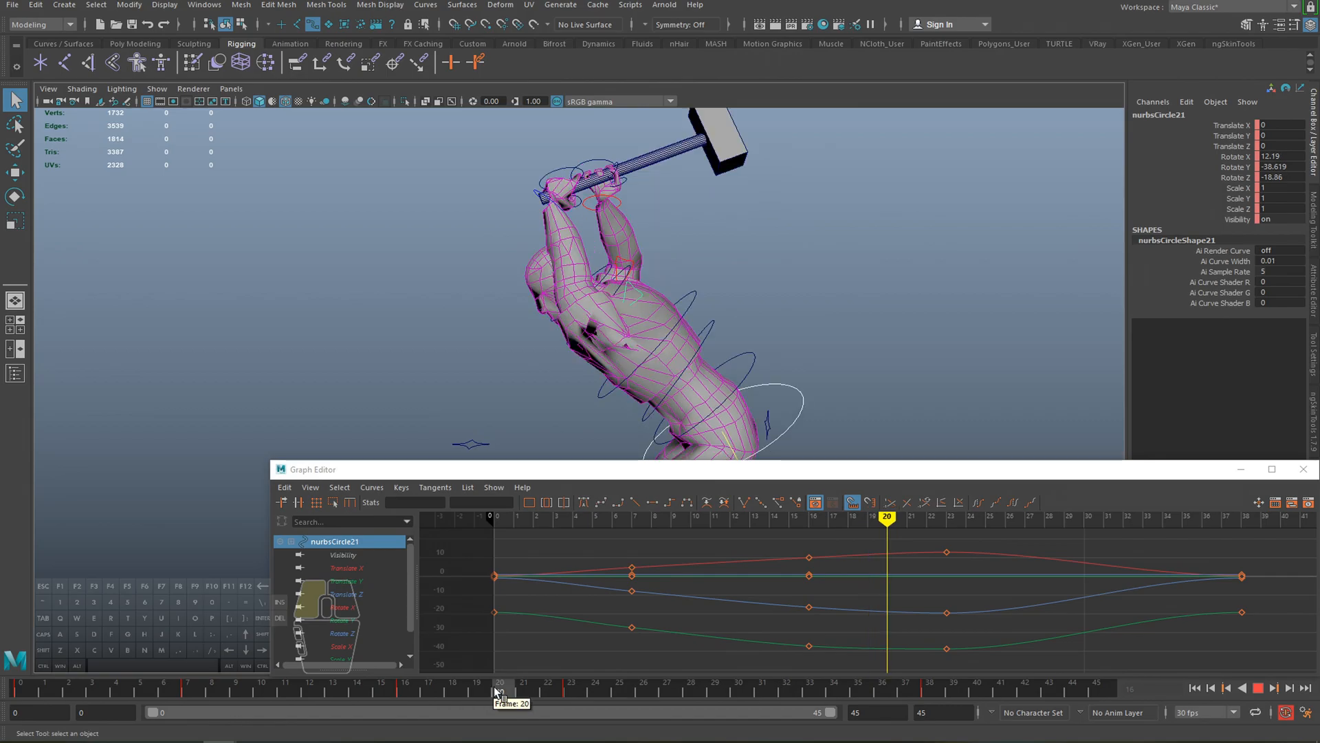
key("e")
left_click_drag(638, 323, 530, 335)
key("ctrl+z")
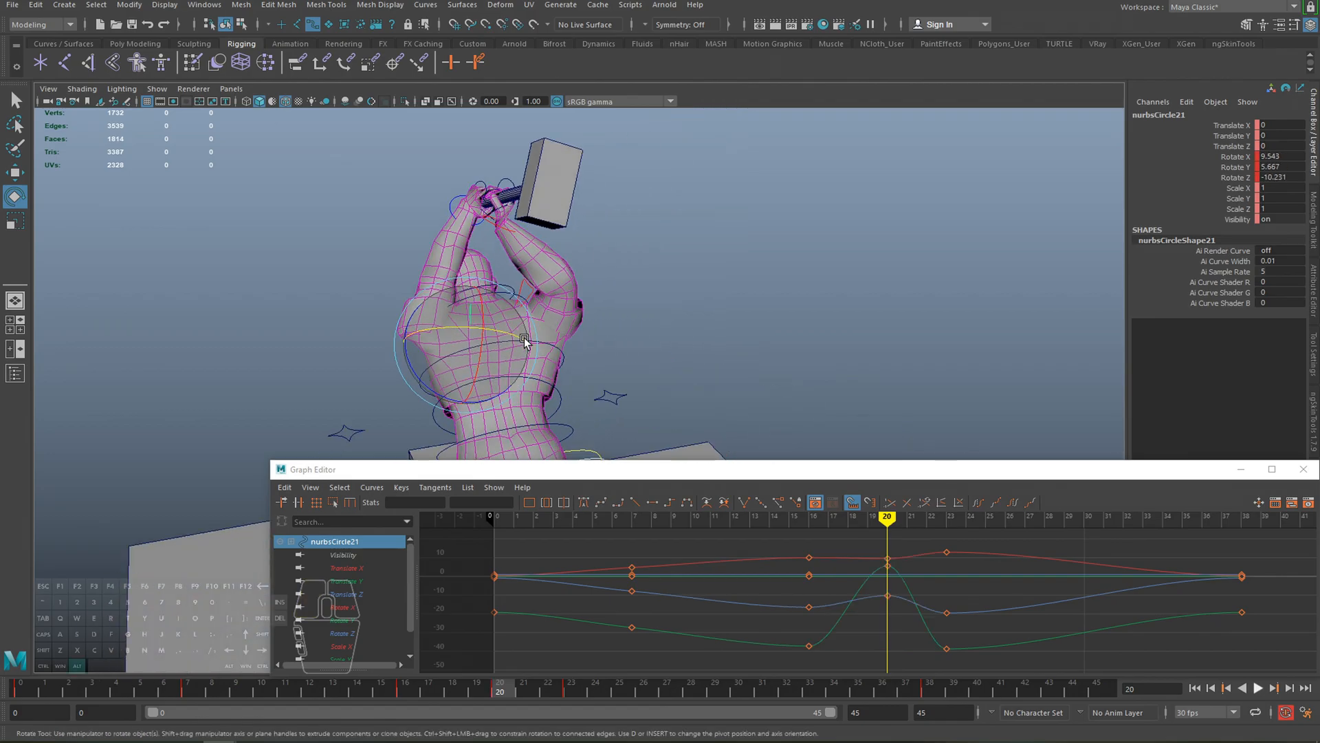
scroll(530, 335, "up", 1)
left_click_drag(494, 376, 456, 395)
left_click_drag(541, 365, 385, 323)
- Try to move the elbow pole vector control from behind the character to the front at frame 20
key("q")
right_click_drag(677, 275, 643, 275, "alt")
middle_click_drag(643, 275, 670, 242, "alt")
left_click(683, 359)
key("w")
left_click_drag(669, 341, 581, 346)
key("q")
left_click(302, 427)
key("w")
middle_click_drag(489, 392, 490, 391)
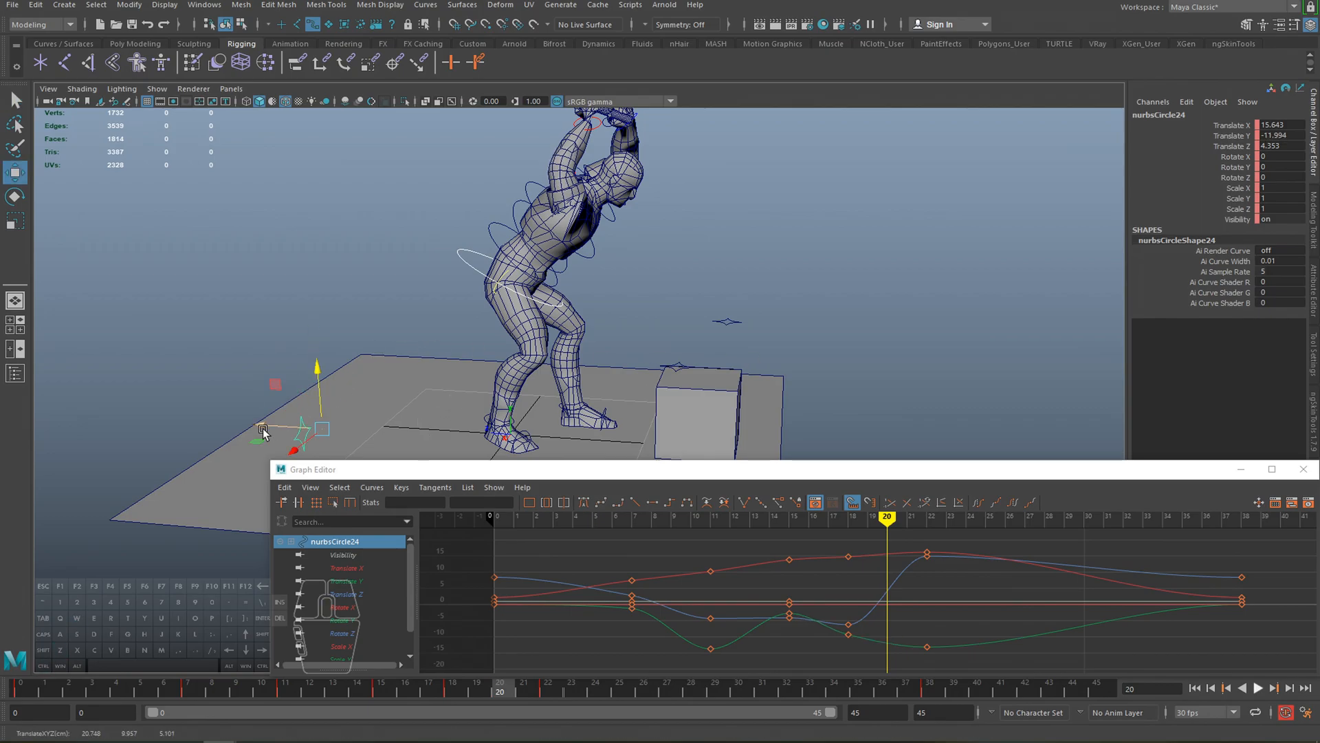
left_click_drag(267, 425, 708, 401)
left_click_drag(708, 401, 584, 413, "alt")
key("ctrl+z")
- Move the elbow pole vector control nurbsCircle24 in front of the character at frame 22
left_click(550, 687)
middle_click_drag(504, 391, 543, 323, "alt")
left_click_drag(543, 323, 468, 309, "alt")
middle_click_drag(451, 284, 791, 354)
left_click_drag(791, 354, 694, 346, "alt")
middle_click_drag(736, 343, 505, 359, "alt")
- Move the other elbow pole vector control, nurbsCircle25, in front of the character at frame 22
key("q")
left_click(875, 267)
left_click_drag(877, 271, 935, 323, "alt")
key("w")
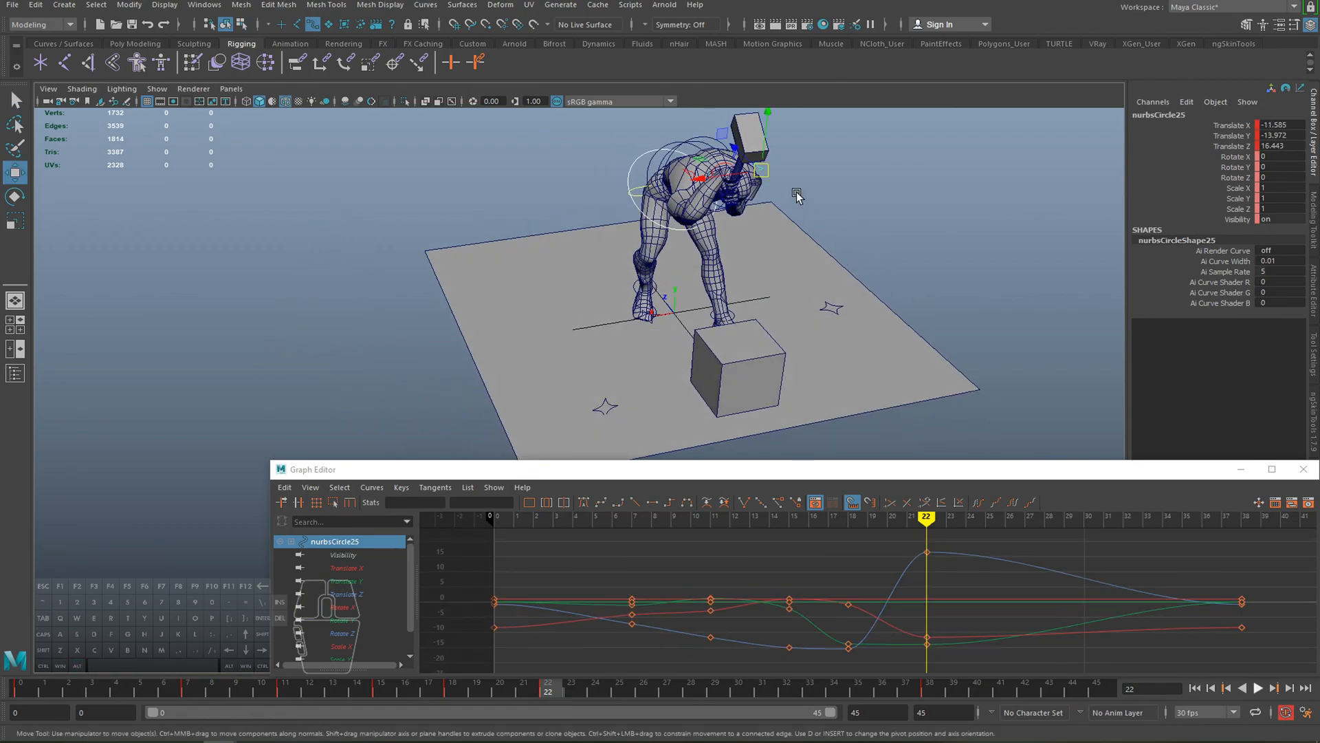
left_click_drag(734, 151, 695, 262)
right_click_drag(695, 262, 713, 245, "alt")
left_click_drag(713, 245, 822, 180, "alt")
middle_click_drag(821, 180, 697, 226, "alt")
key("q")
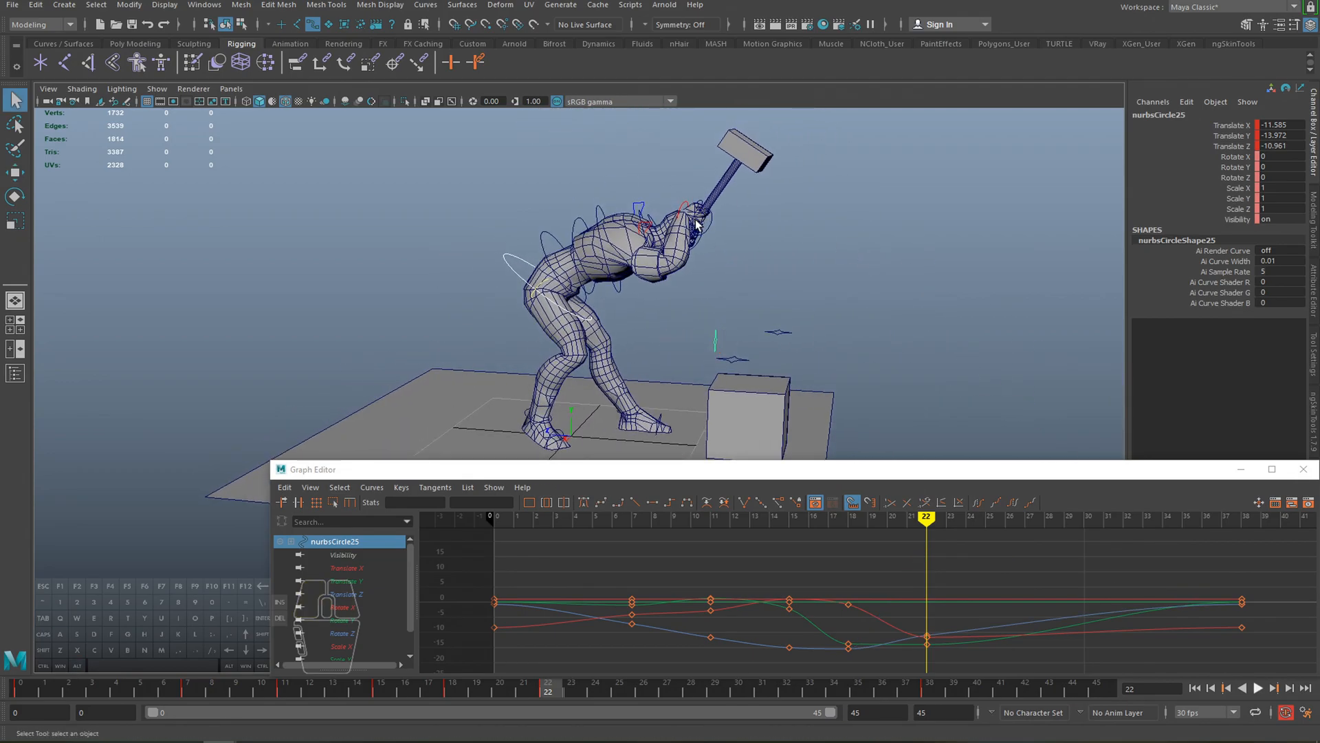
- Examine the arms and hammer grip from several angles between frames 22 and 19
left_click(711, 226)
left_click_drag(712, 225, 546, 241, "alt")
right_click_drag(546, 242, 702, 259, "alt")
middle_click_drag(649, 172, 585, 266, "alt")
left_click_drag(586, 267, 636, 329, "alt")
right_click_drag(565, 365, 612, 419, "alt")
left_click_drag(548, 689, 481, 690)
middle_click_drag(758, 227, 803, 469, "alt")
right_click_drag(760, 305, 745, 311, "alt")
left_click(692, 295)
left_click_drag(691, 295, 638, 318, "alt")
left_click(524, 320)
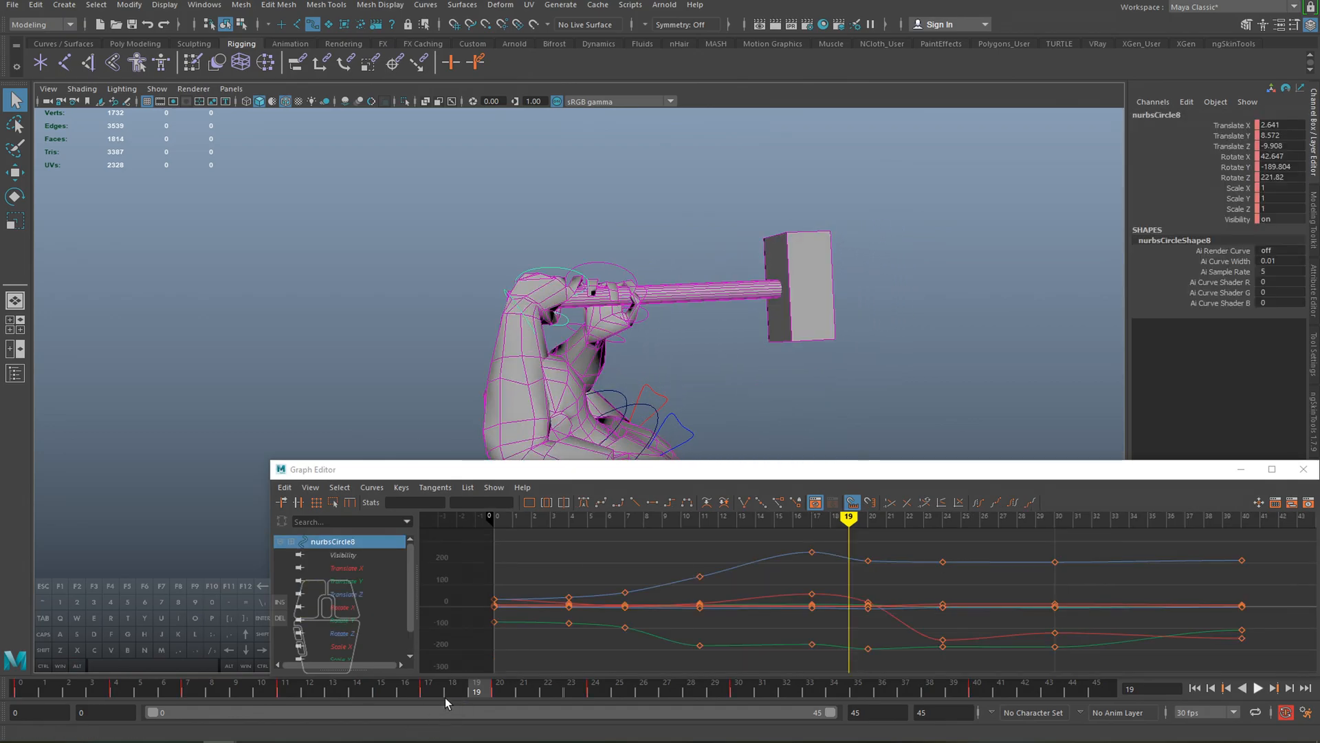
- At frame 20, move elbow pole vector nurbsCircle25 outward and shift nurbsCircle24 closer to the body
left_click(499, 690)
left_click_drag(707, 357, 667, 271, "alt")
left_click(772, 409)
key("w")
left_click(843, 417)
left_click_drag(799, 412, 887, 402)
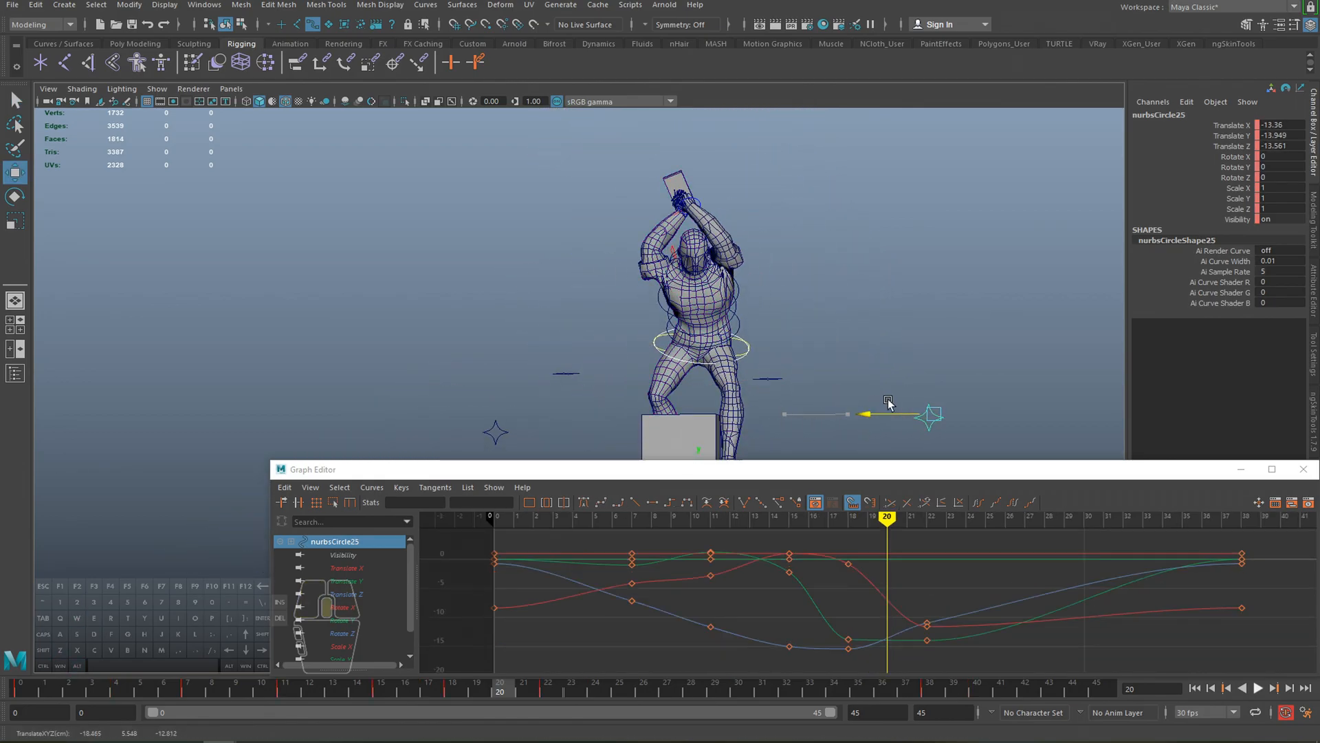
left_click(495, 432)
left_click_drag(495, 432, 559, 437)
left_click_drag(568, 338, 708, 342, "alt")
scroll(657, 199, "up", 1)
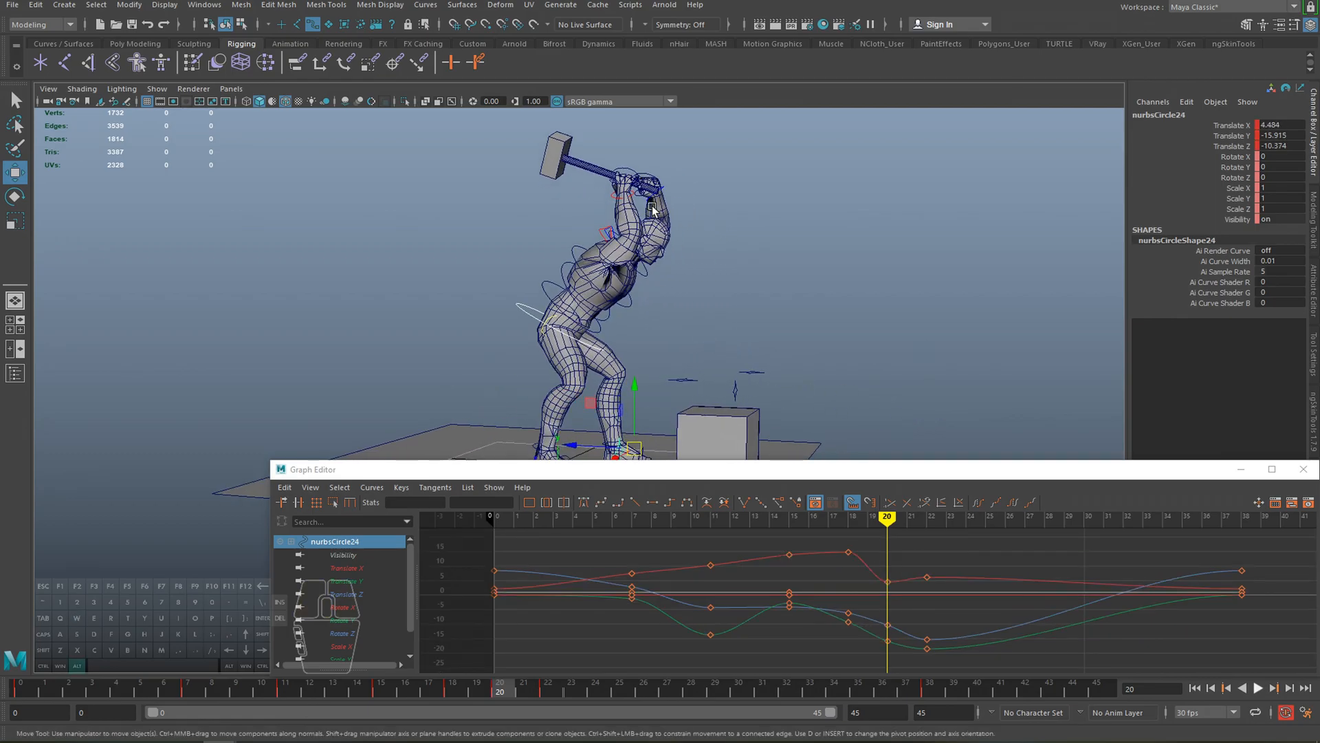
- Select the hammer control at frame 22 and rotate it back to about -59 degrees in Rotate X
key("q")
left_click(662, 187)
mouse_move(521, 694)
left_mouse_down()
mouse_move(587, 698)
mouse_move(519, 697)
mouse_move(551, 695)
left_mouse_up()
left_click_drag(608, 347, 633, 254, "alt")
key("e")
key("z")
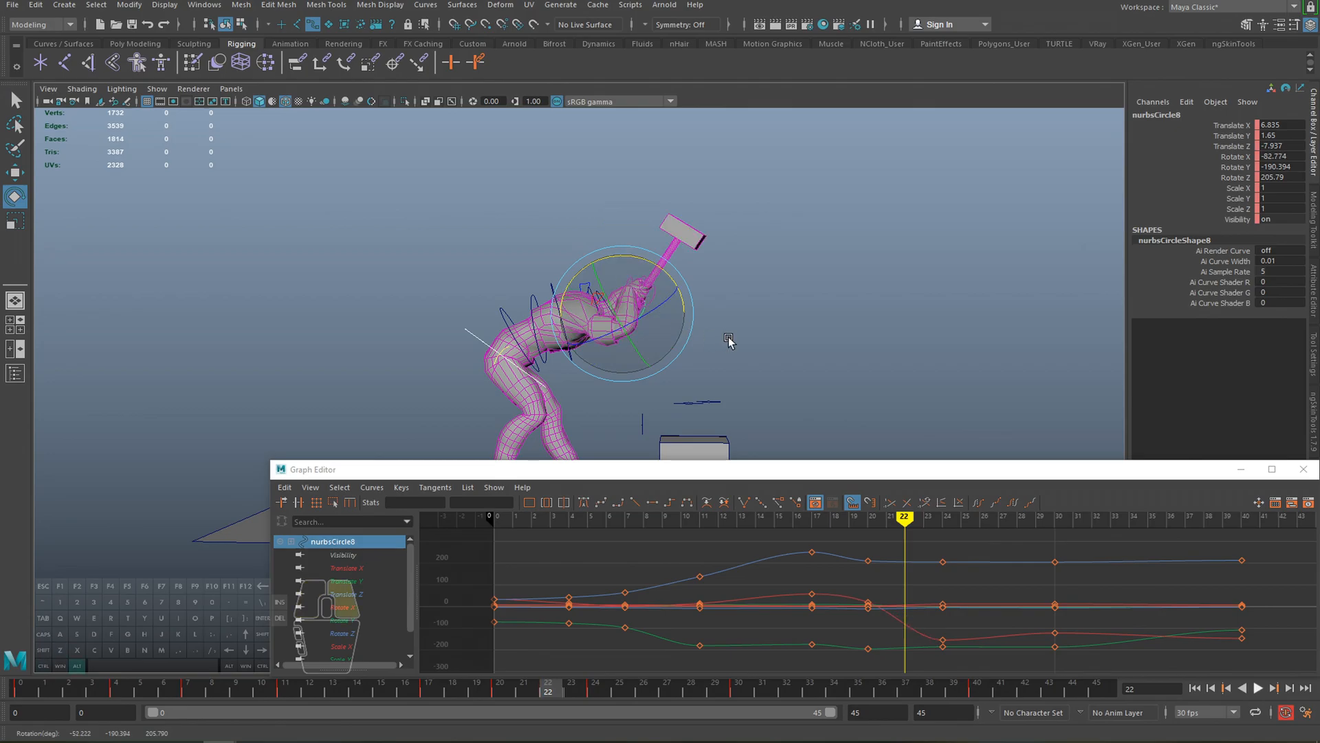
scroll(731, 344, "down", 2)
middle_click_drag(731, 344, 726, 329, "alt")
mouse_move(563, 687)
left_mouse_down()
mouse_move(595, 690)
mouse_move(550, 695)
mouse_move(599, 692)
mouse_move(556, 691)
left_mouse_up()
right_click_drag(713, 330, 890, 365, "alt")
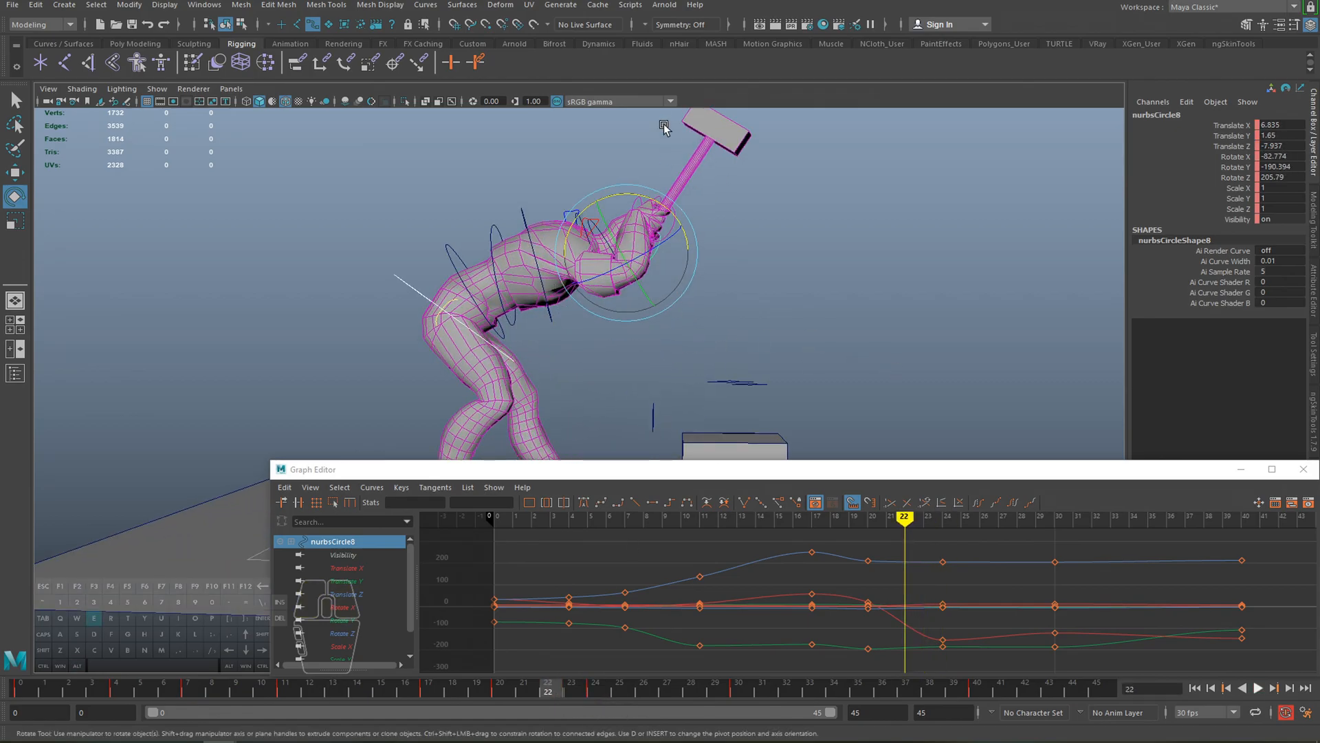
left_click_drag(668, 205, 644, 192)
- Move the hammer control forward and upward at frame 22 to extend the arms
key("w")
mouse_move(677, 254)
left_mouse_down("alt")
mouse_move(645, 260)
mouse_move(673, 256)
left_mouse_up("alt")
left_click_drag(592, 247, 631, 253)
left_click_drag(729, 264, 419, 244, "alt")
right_click_drag(598, 176, 526, 175, "alt")
middle_click_drag(539, 179, 495, 230, "alt")
left_click_drag(578, 251, 540, 265, "alt")
right_click_drag(550, 266, 569, 265, "alt")
left_click_drag(504, 311, 504, 282)
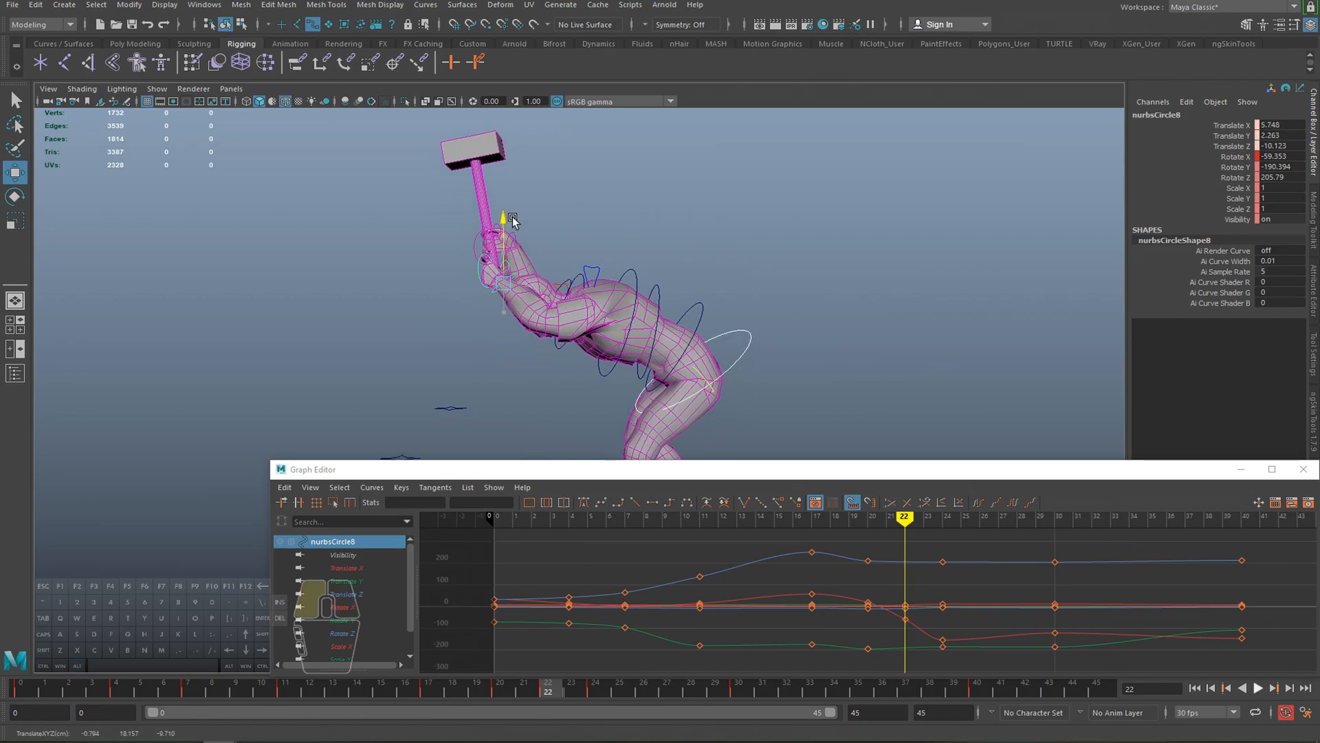
- Rotate the hammer further back at frame 22 to about -34 degrees in Rotate X and key the pose
key("e")
left_click_drag(542, 241, 552, 330)
middle_click_drag(567, 350, 624, 250, "alt")
right_click_drag(625, 249, 586, 251, "alt")
key("s")
- Rotate the hammer control at frame 20 so the hammer leans further back behind the head
left_click_drag(553, 687, 499, 689)
middle_click_drag(638, 164, 595, 265, "alt")
key("w")
key("e")
left_click_drag(560, 297, 549, 300)
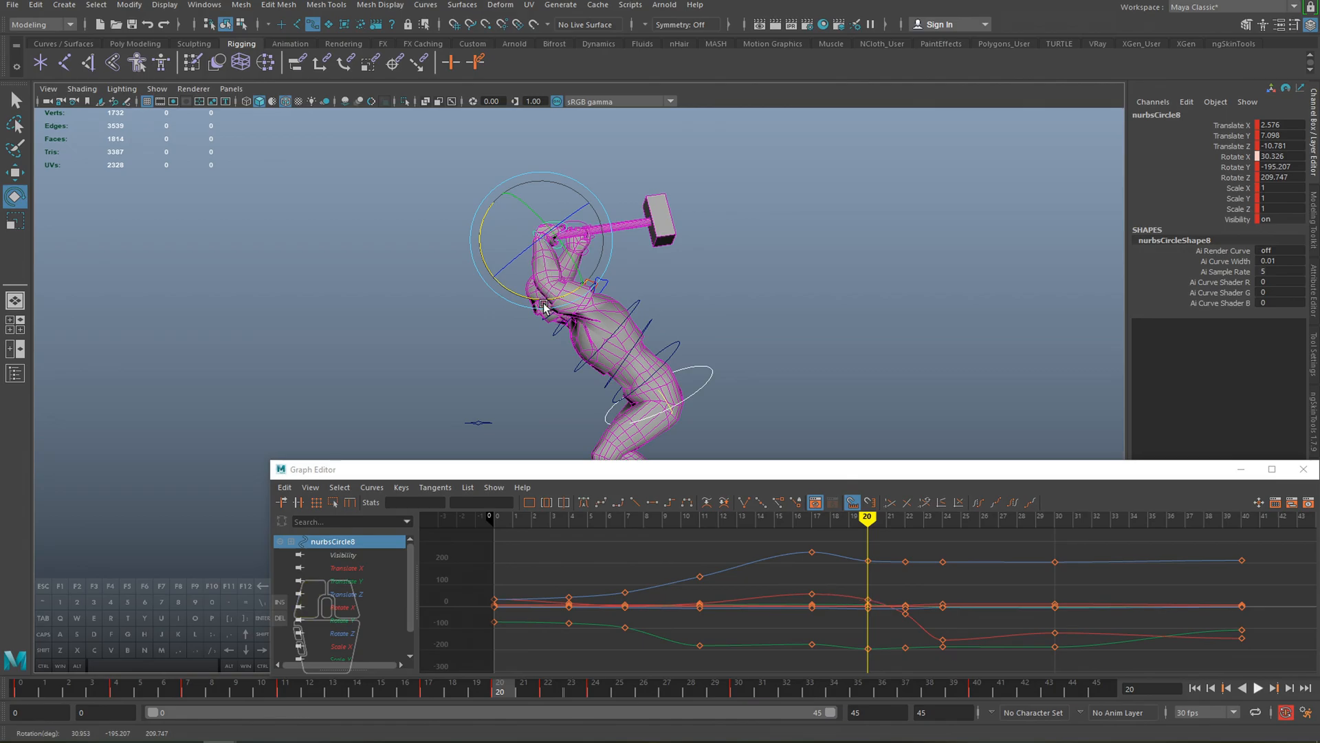
- Scrub and play back the animation to check the revised downswing
mouse_move(507, 689)
left_mouse_down()
mouse_move(433, 690)
mouse_move(628, 687)
mouse_move(530, 695)
left_mouse_up()
key("alt+v")
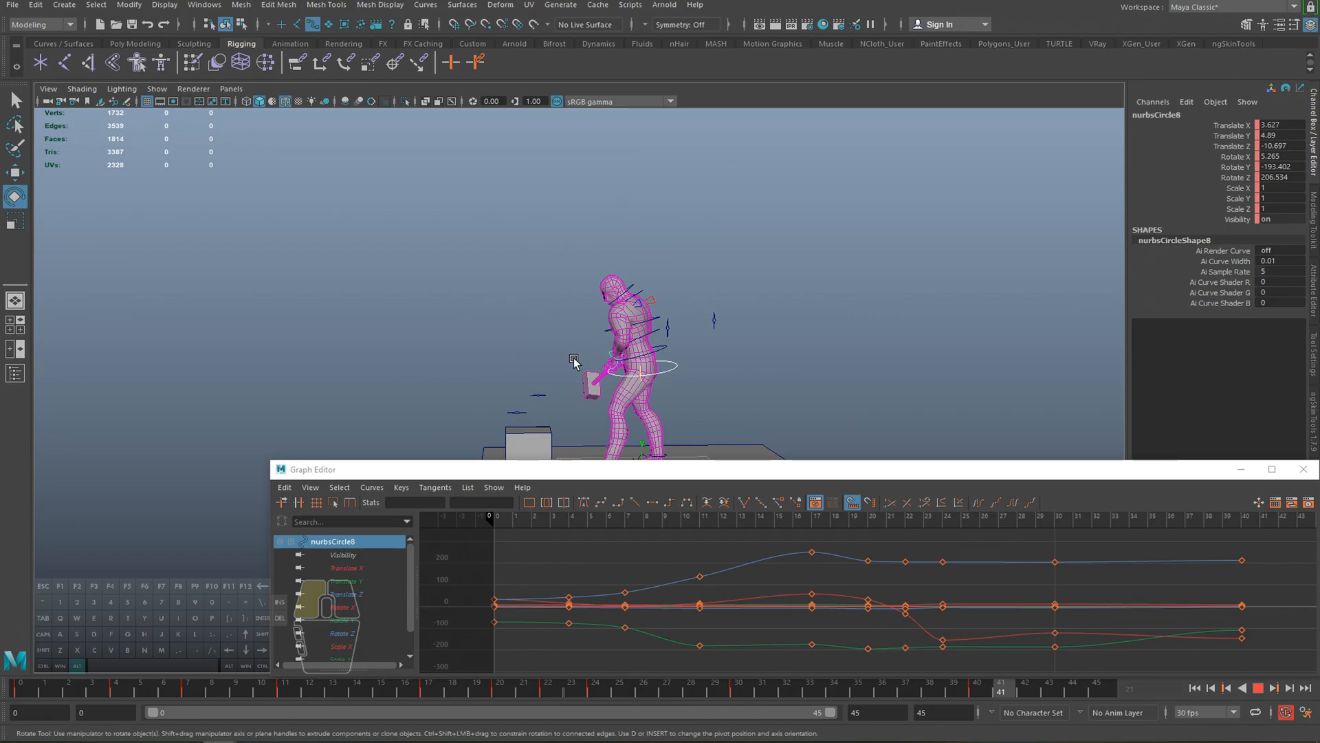
key("alt+v")
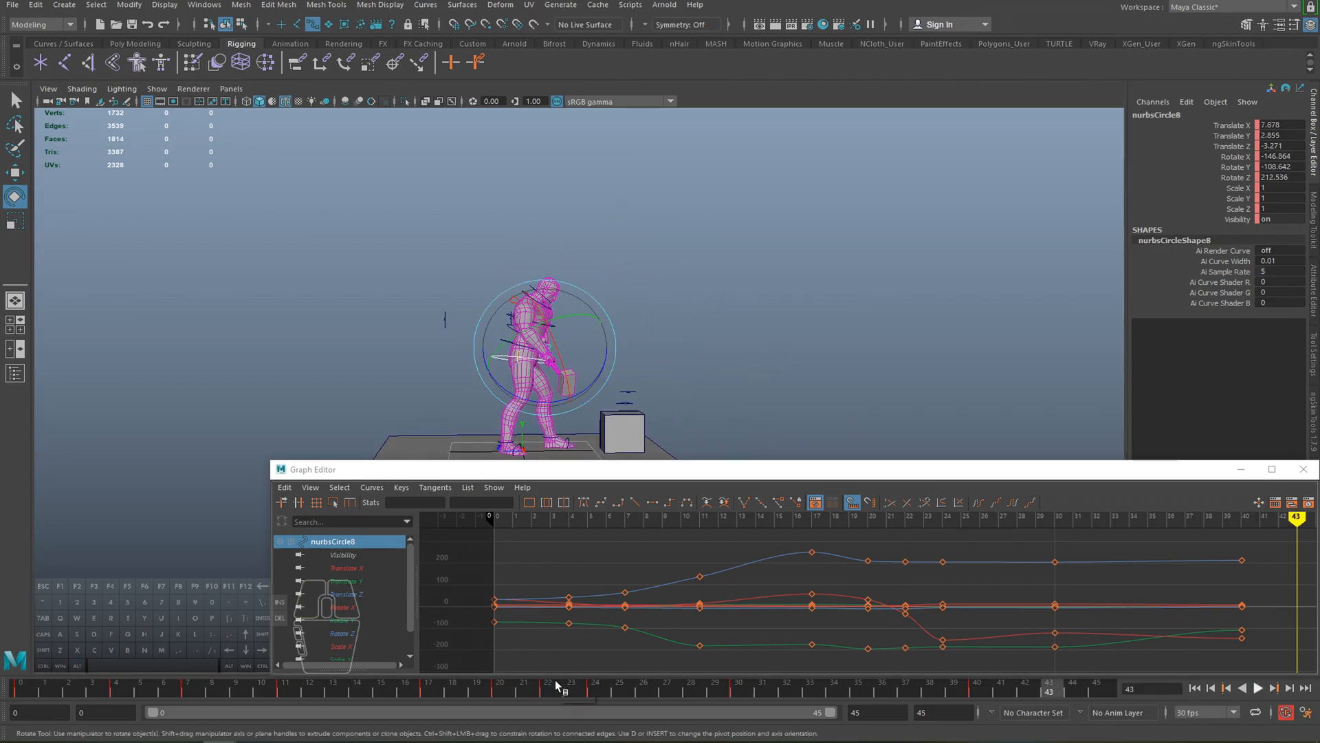
- Move the hammer control forward at frame 23 to about -8.39 in Translate Z and key it
left_click(556, 686)
right_click_drag(584, 302, 651, 301, "alt")
middle_click_drag(668, 306, 646, 280, "alt")
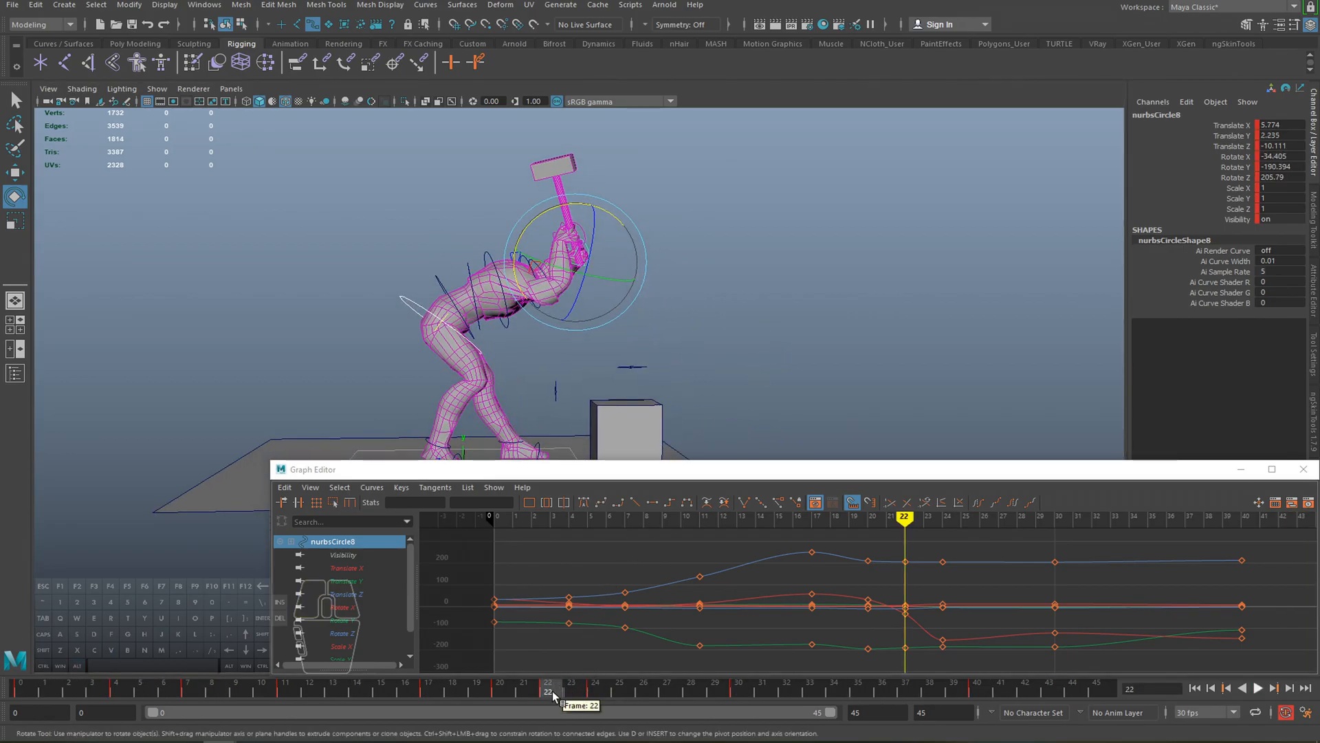
left_click(571, 688)
key("w")
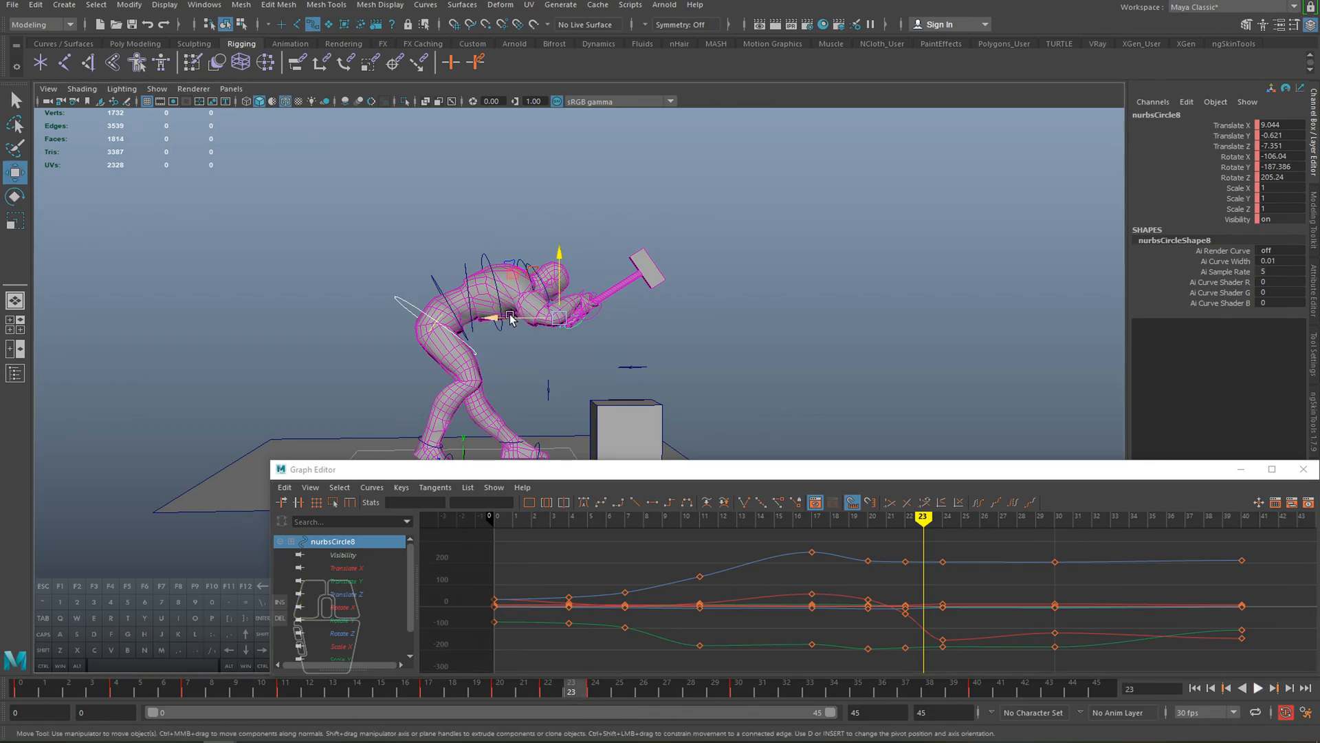
left_click_drag(510, 318, 515, 324)
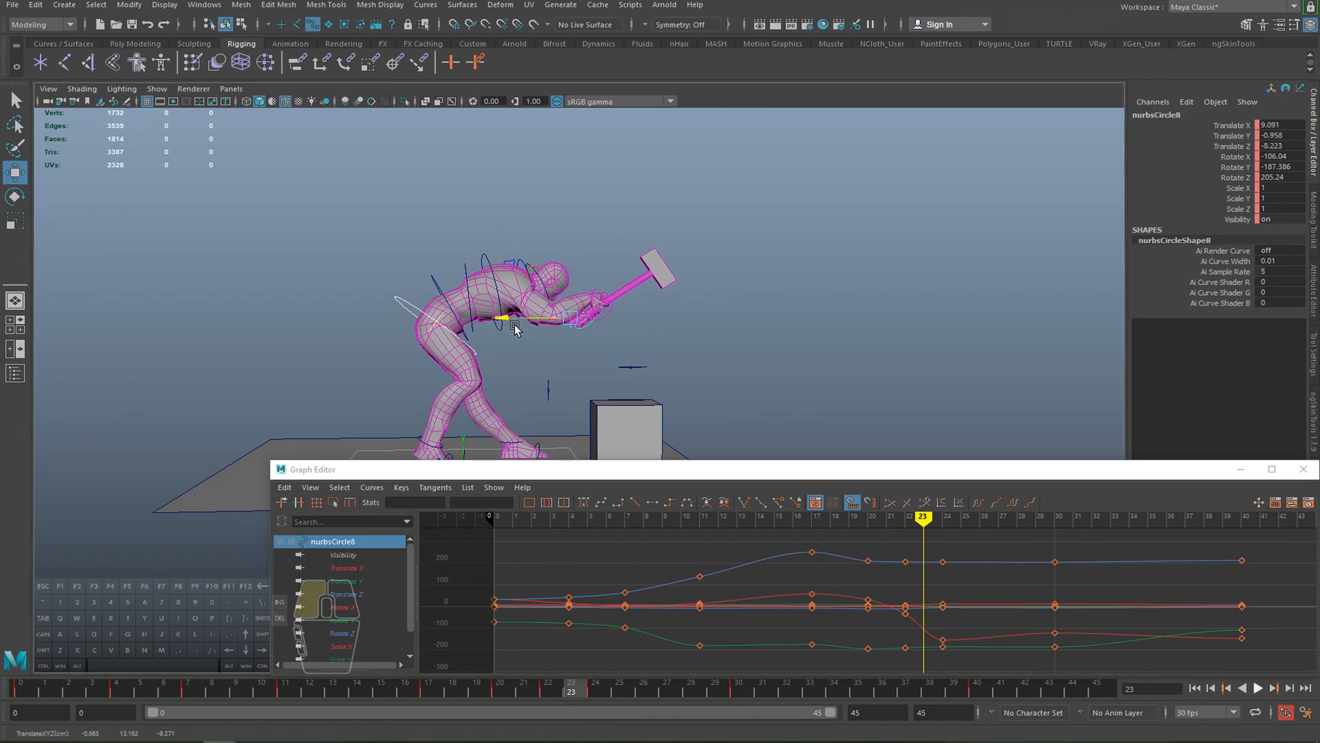
key("s")
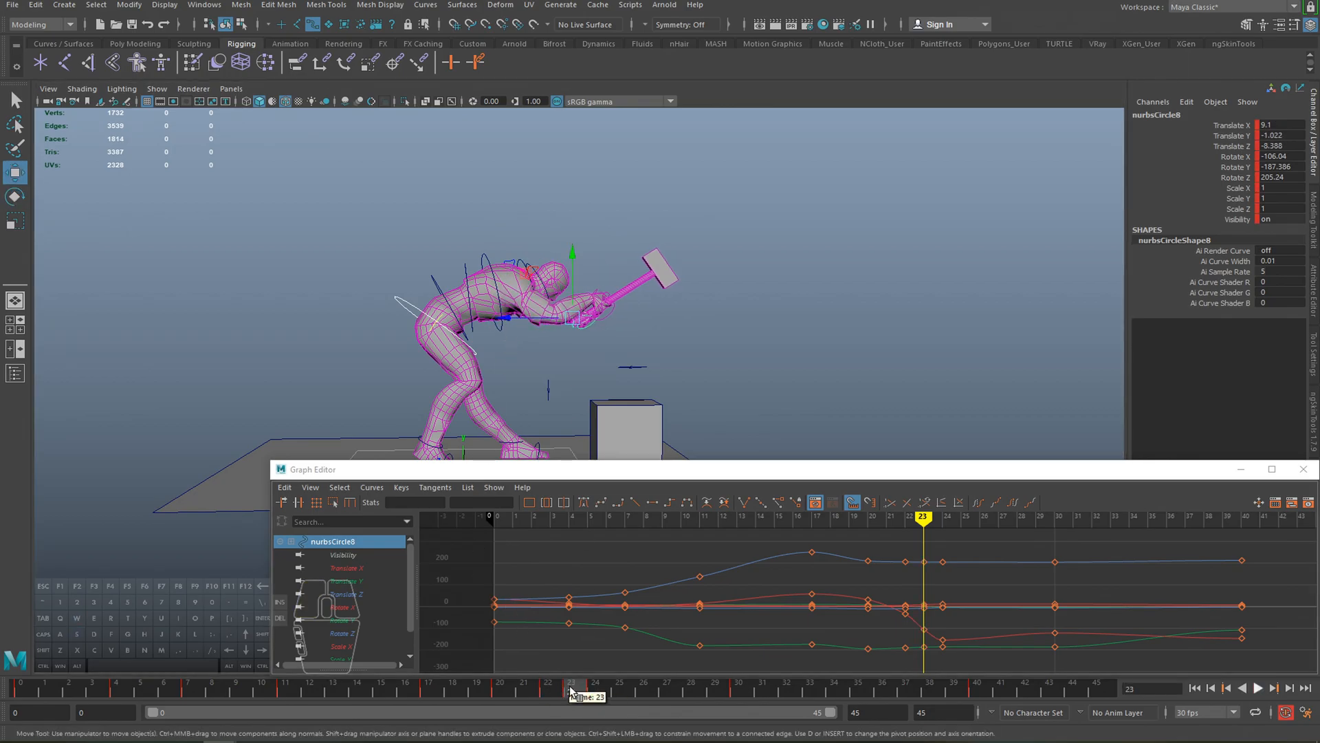
- Raise the hammer control at frame 23, rotate it back to about -95 degrees in Rotate X, key it, and play the swing
left_click(596, 687)
mouse_move(597, 699)
left_mouse_down()
mouse_move(552, 699)
mouse_move(571, 693)
left_mouse_up()
left_click_drag(575, 251, 605, 255)
key("e")
key("s")
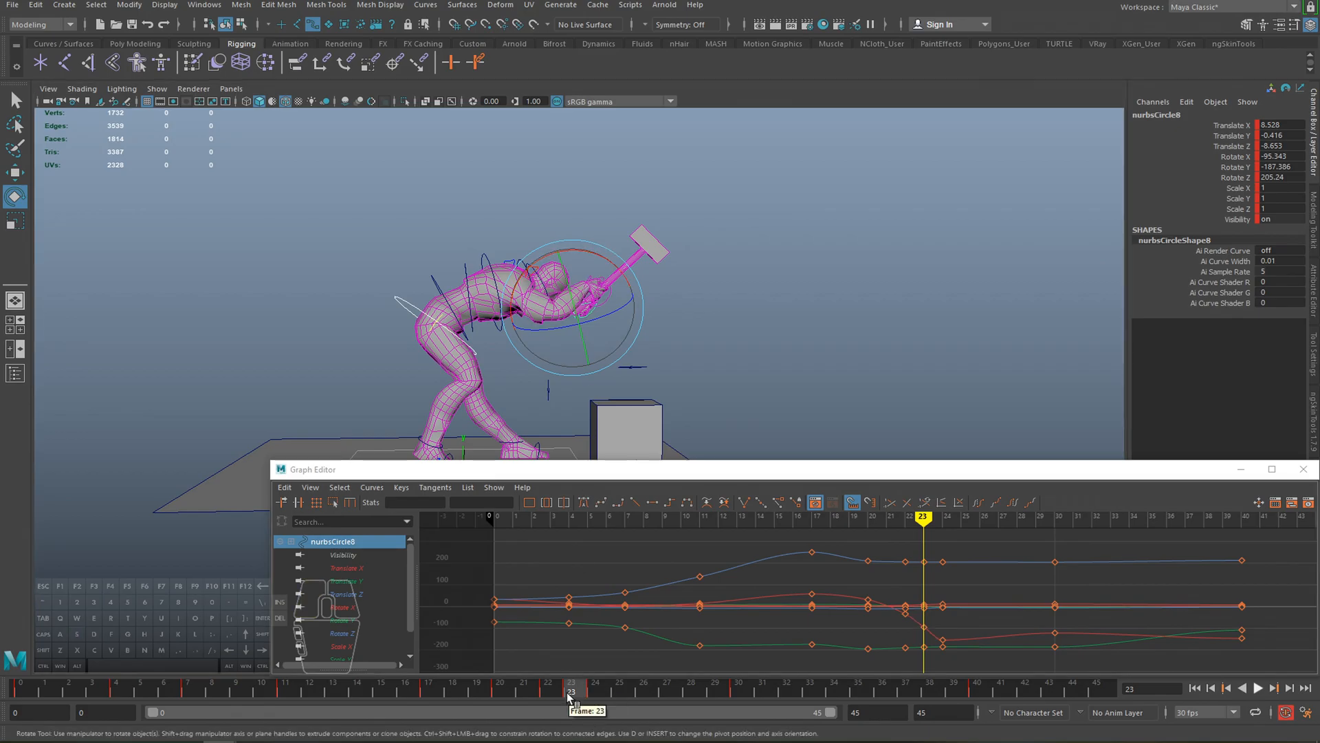
left_click_drag(584, 697, 590, 697)
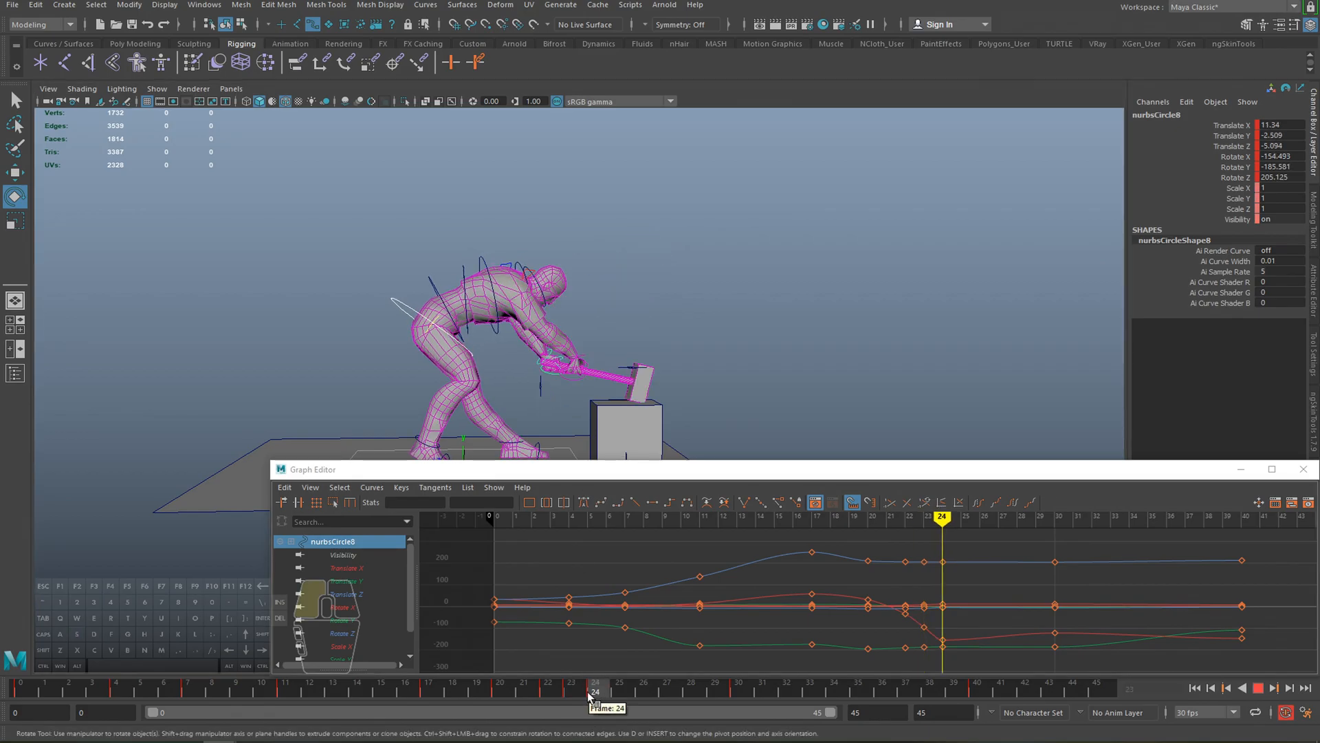
key("alt+v")
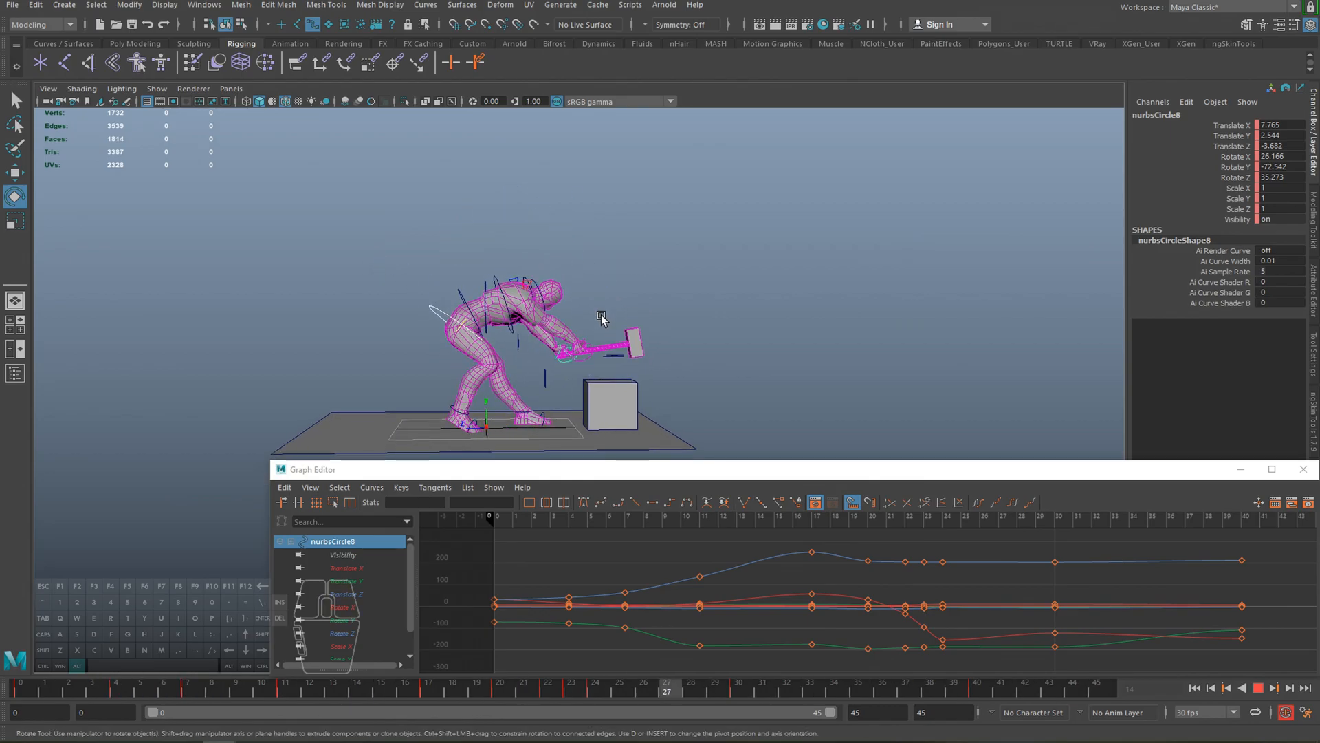
- Play and scrub the hammer swing from a closer side view to check the impact and rebound between frames 24 and 30
mouse_move(600, 697)
left_mouse_down()
mouse_move(631, 696)
mouse_move(600, 693)
left_mouse_up()
right_click_drag(591, 357, 654, 329, "alt")
left_click_drag(654, 328, 639, 306, "alt")
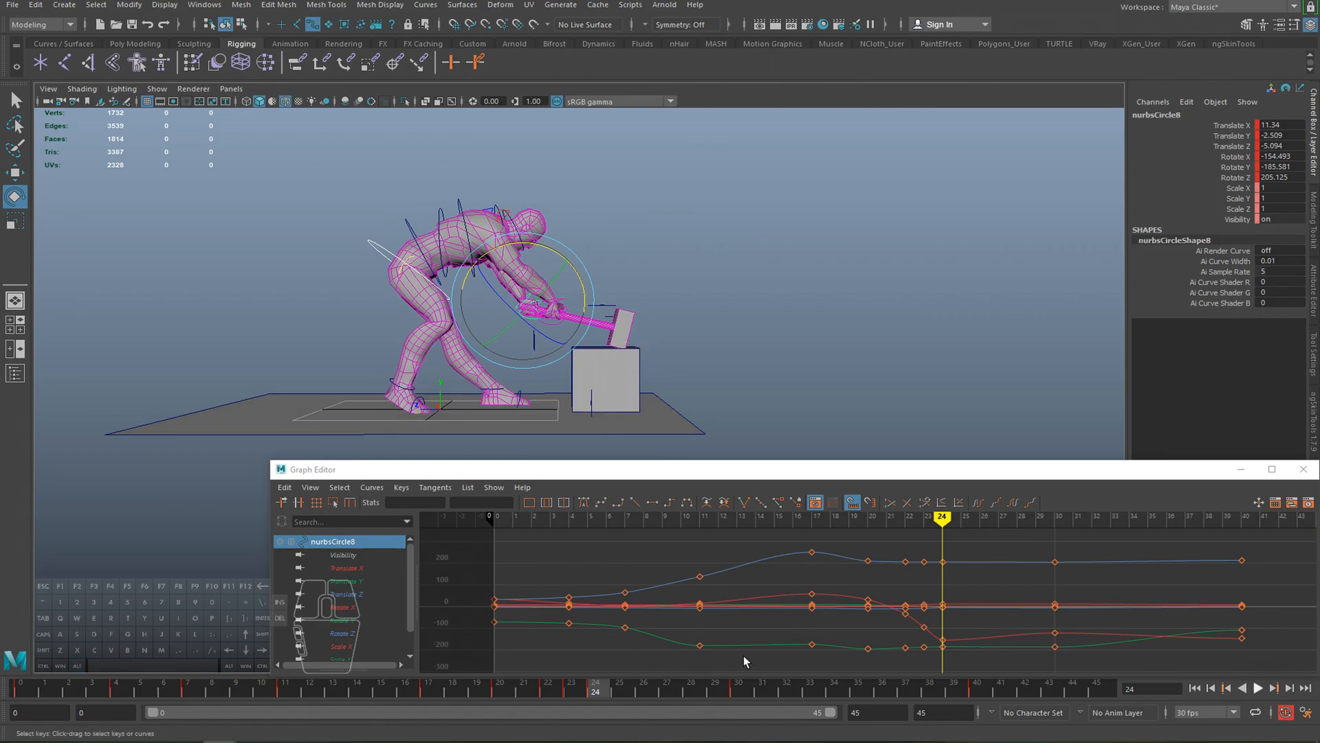
key("alt+v")
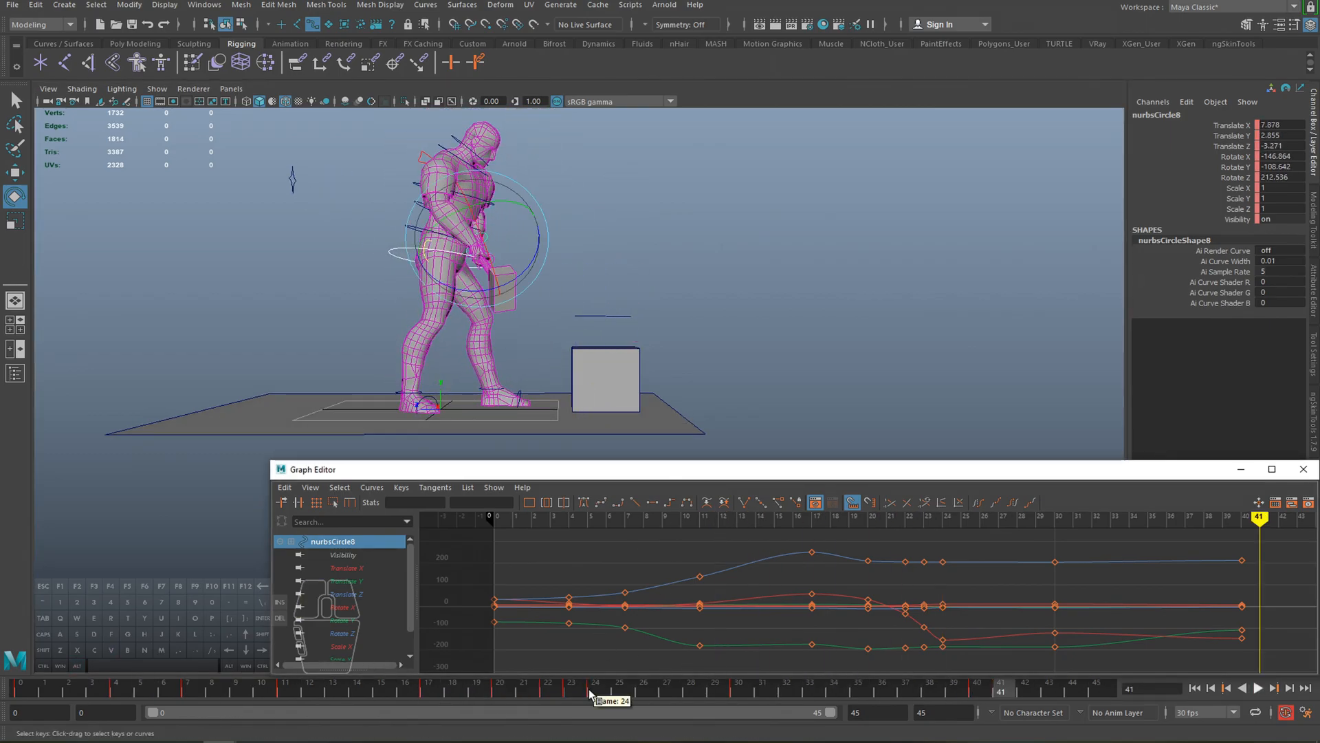
left_click(596, 693)
left_click_drag(612, 694, 739, 692)
key("alt+v")
key("alt+v")
- Move the hammer control's frame 30 keys to frame 28 and play the swing
left_click_drag(1022, 552, 1070, 650)
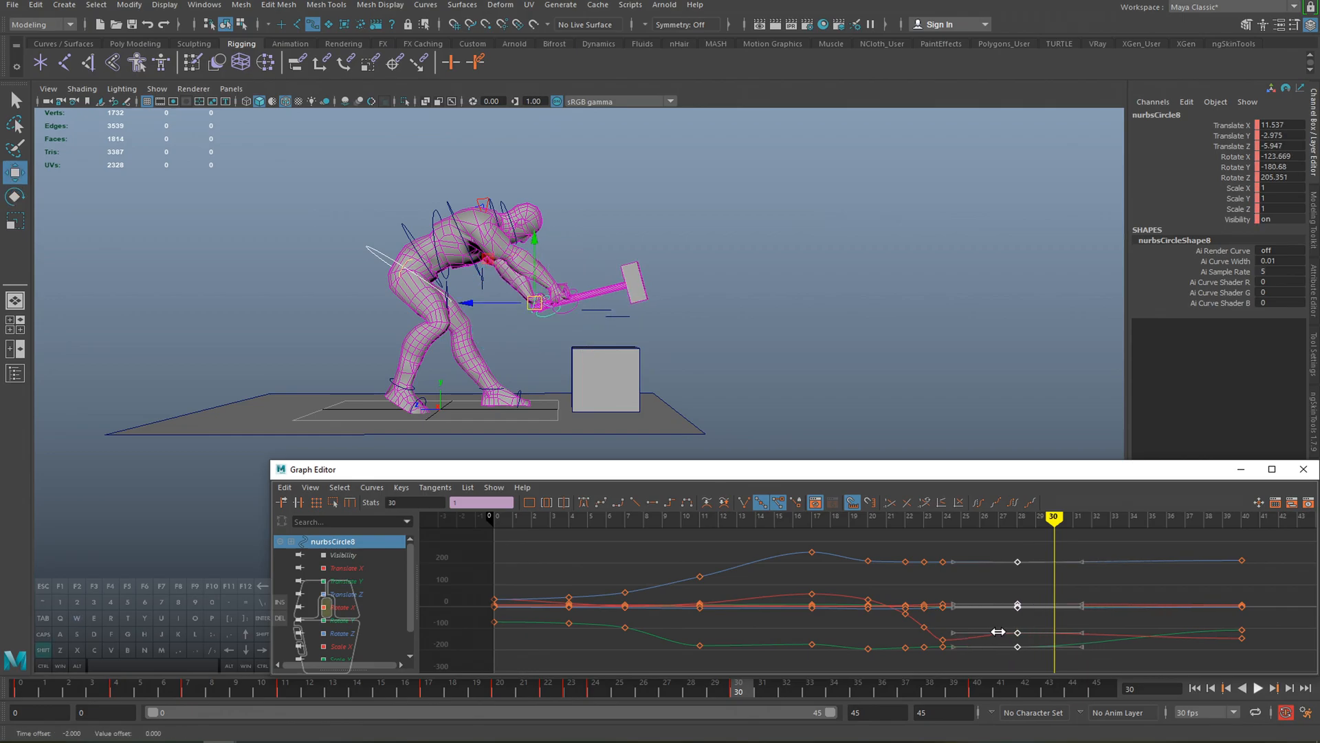
left_click(440, 686)
key("alt+v")
key("alt+v")
middle_click_drag(856, 645, 892, 646, "shift")
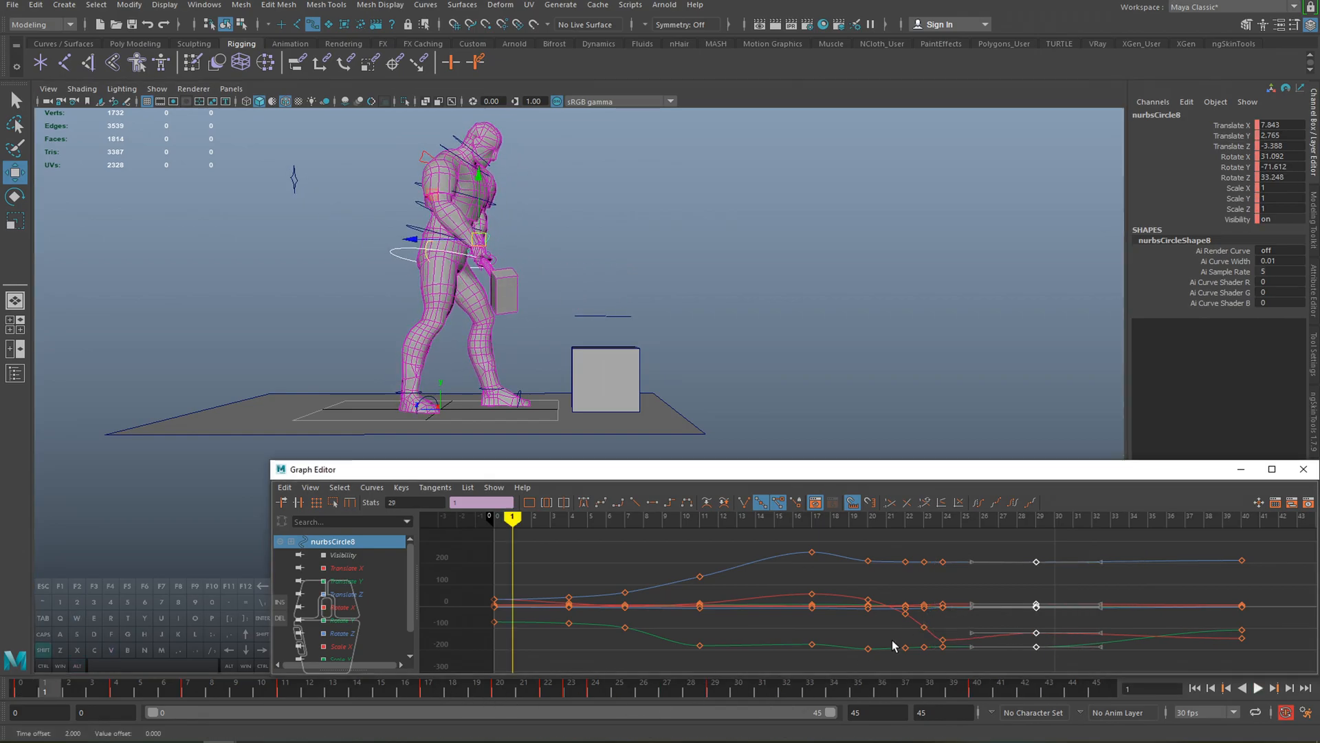
key("alt+v")
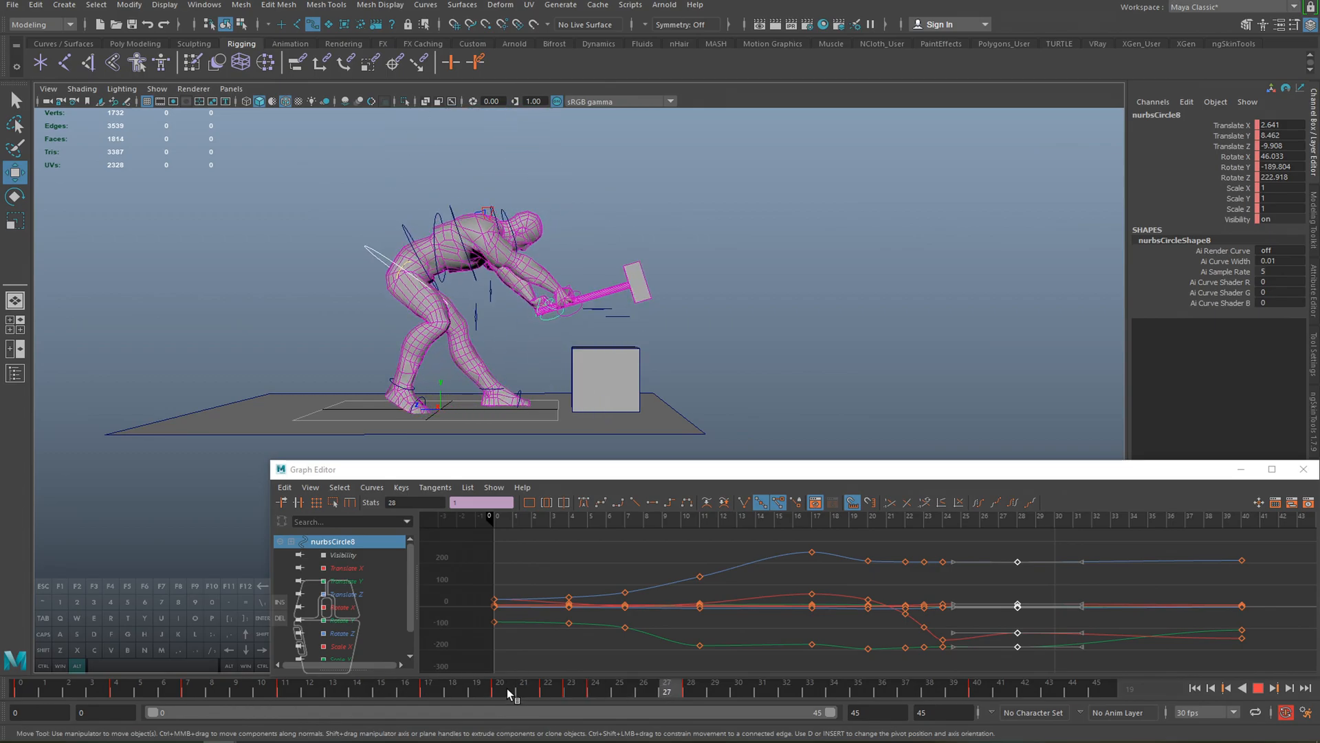
- Scrub and play the full animation from the side to review the wind-up, impact and recovery
left_click_drag(659, 688, 692, 691)
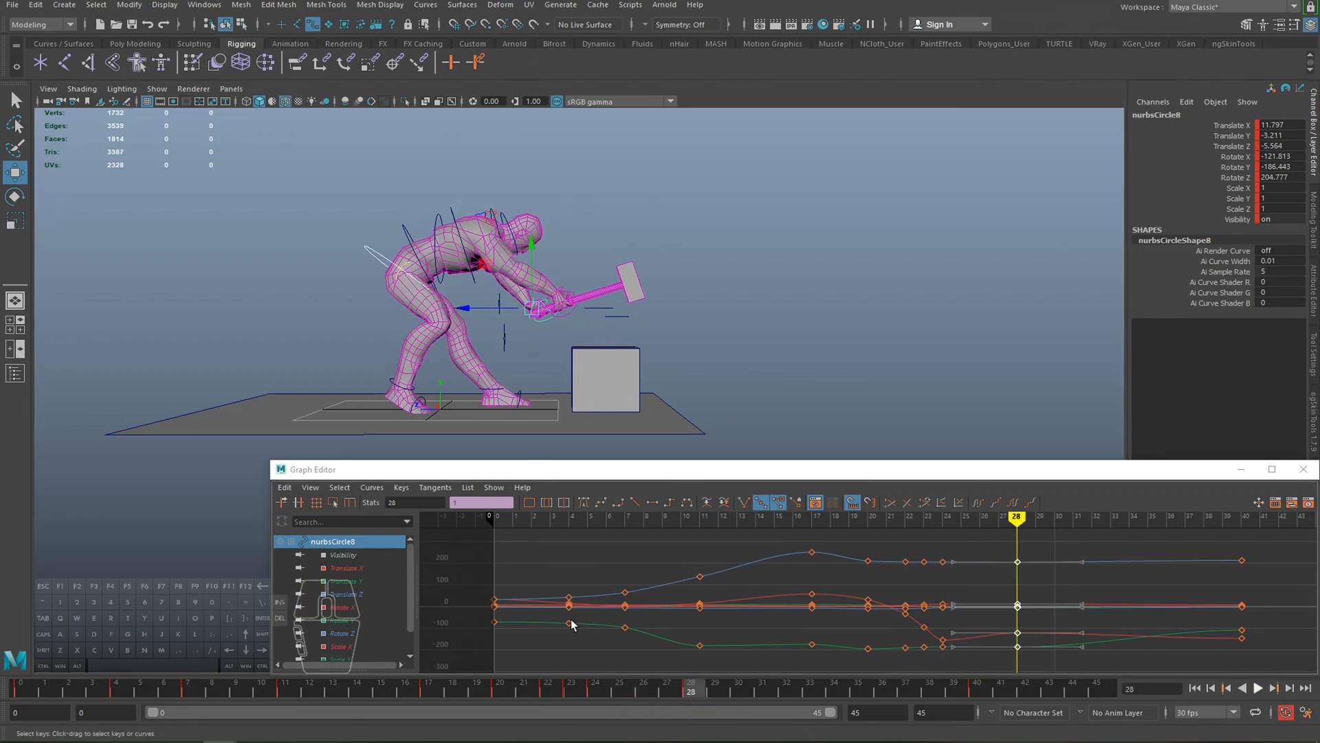
left_click_drag(448, 690, 311, 687)
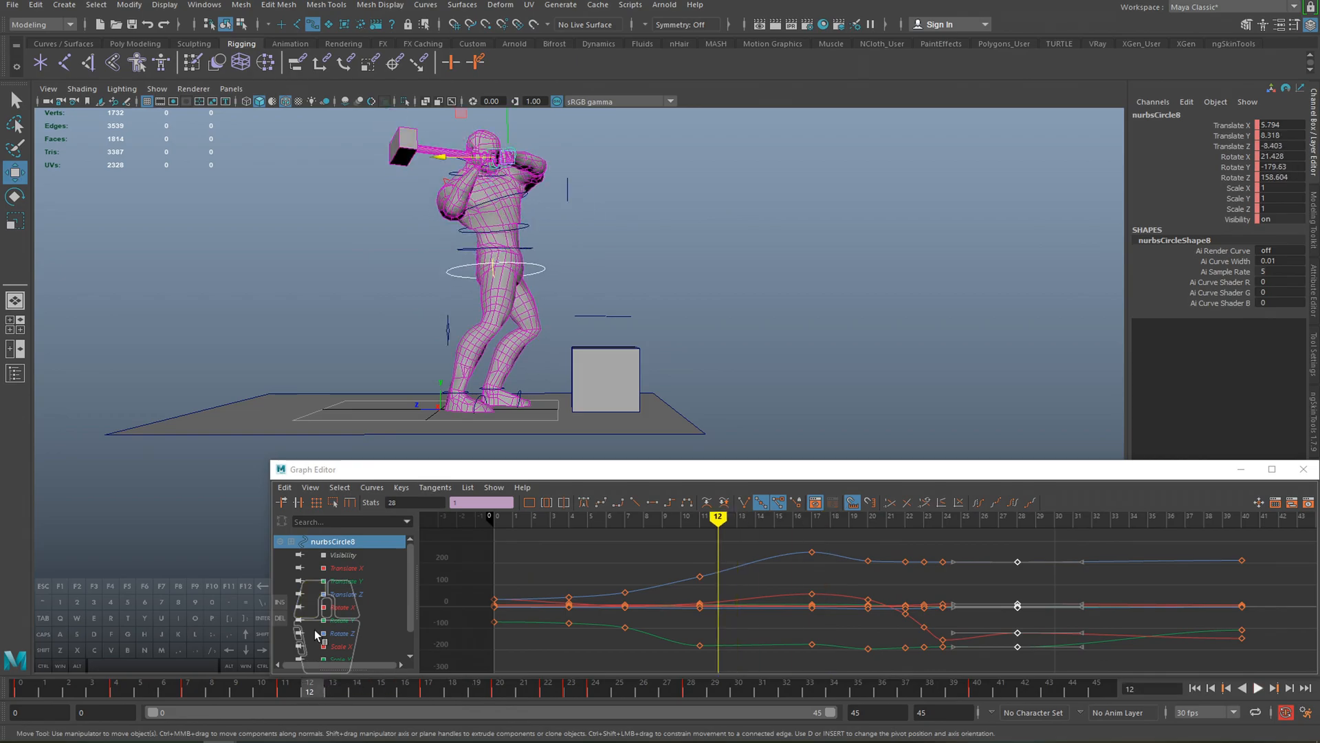
middle_click_drag(623, 263, 654, 334, "alt")
key("alt+v")
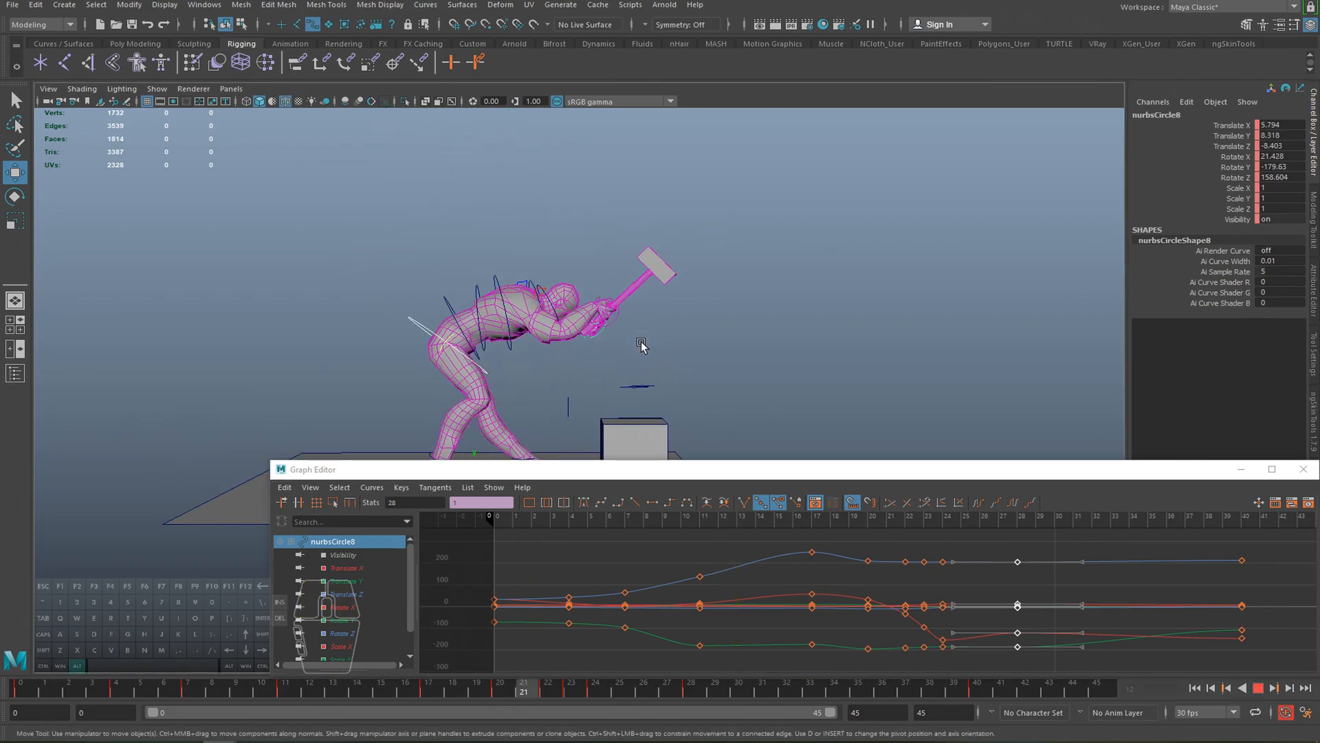
middle_click_drag(414, 356, 472, 333, "alt")
key("alt+v")
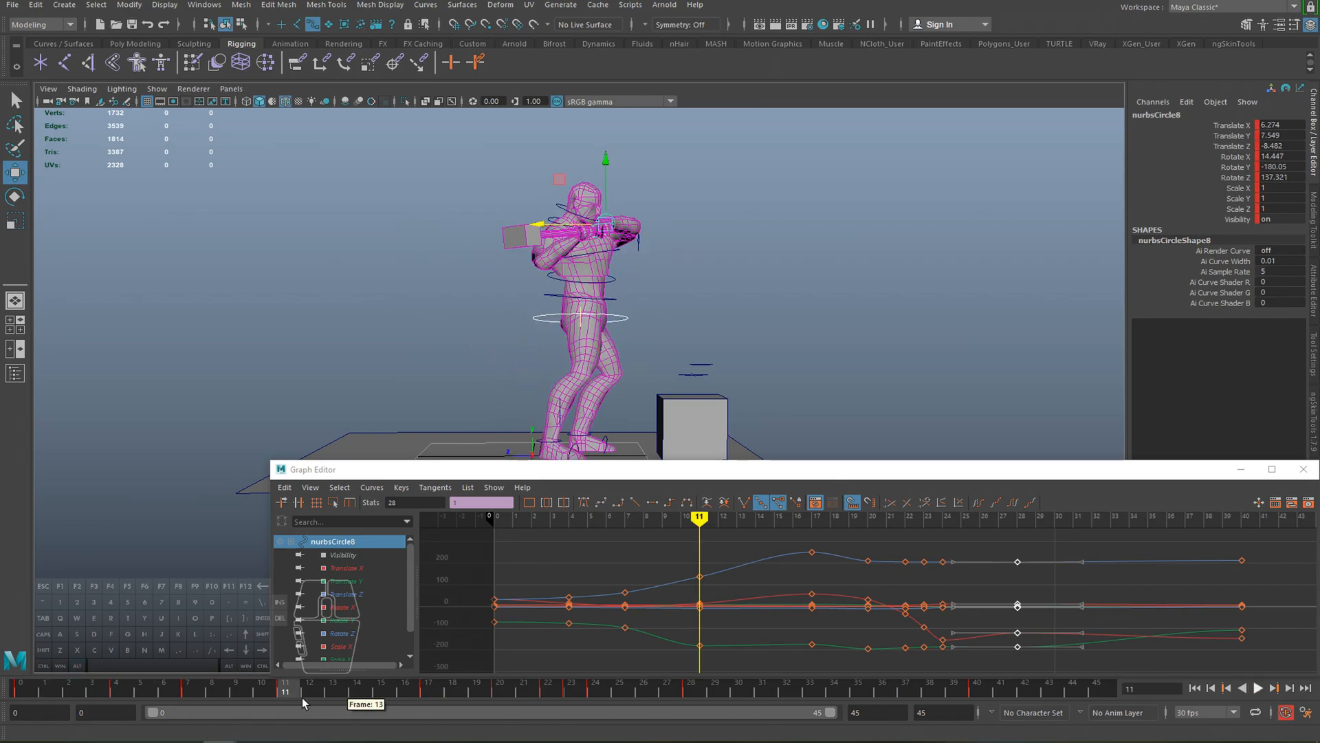
left_click_drag(300, 696, 15, 681)
key("alt+v")
key("alt+v")
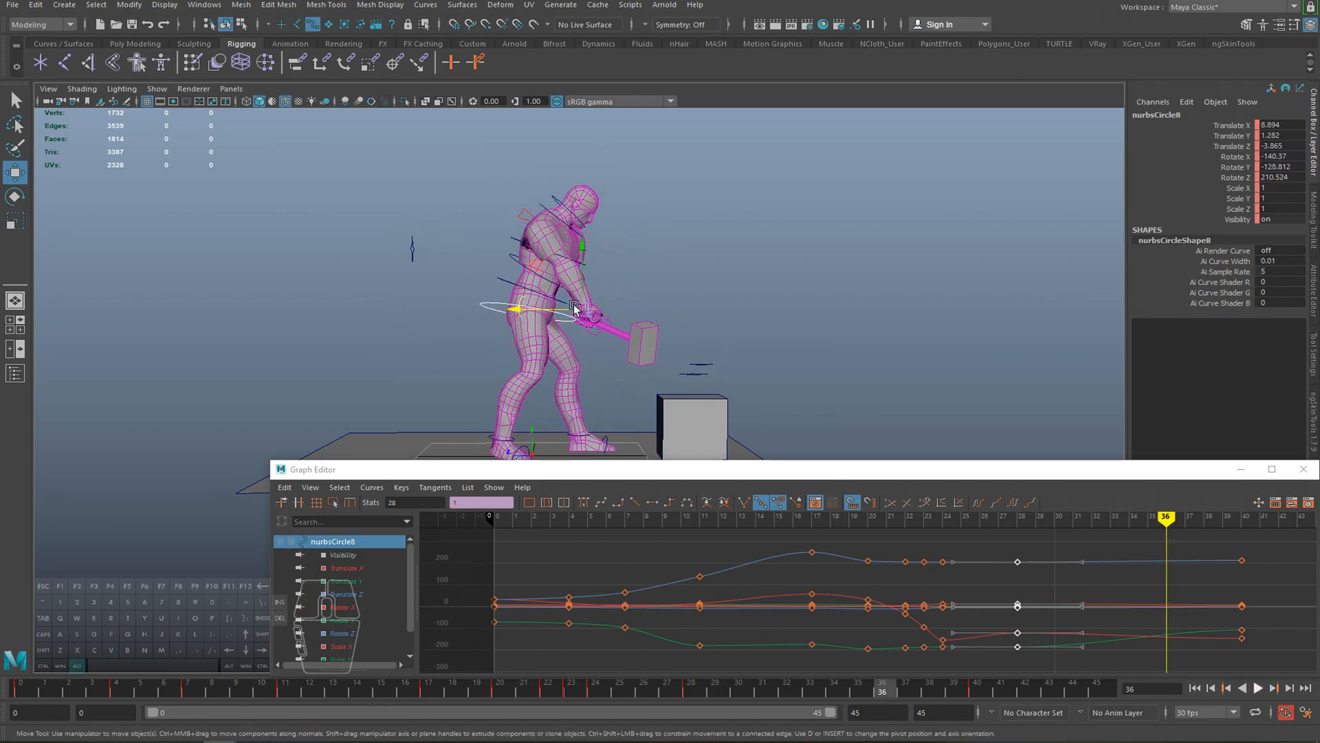
- Shift the neck-area controls' keys from frames 15 and 22 to frames 16 and 23, and play the swing
key("q")
left_click(516, 259)
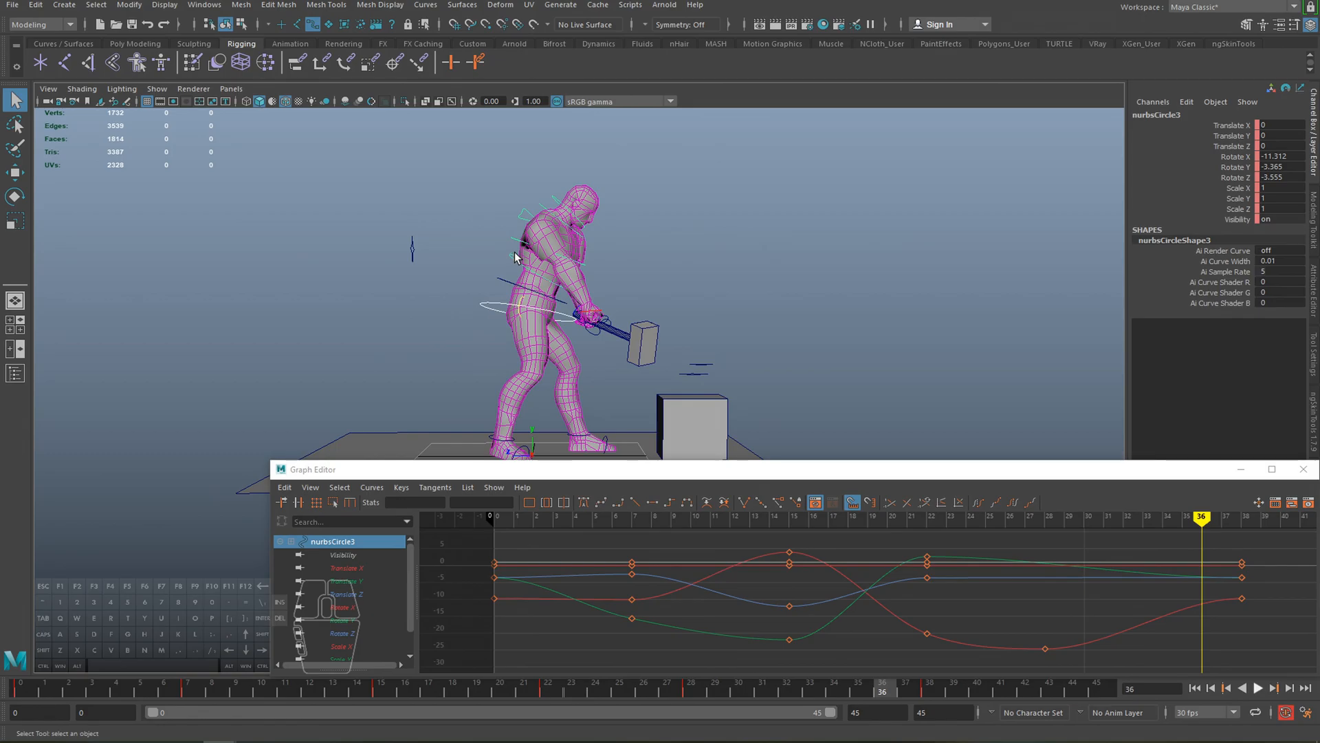
left_click(557, 208)
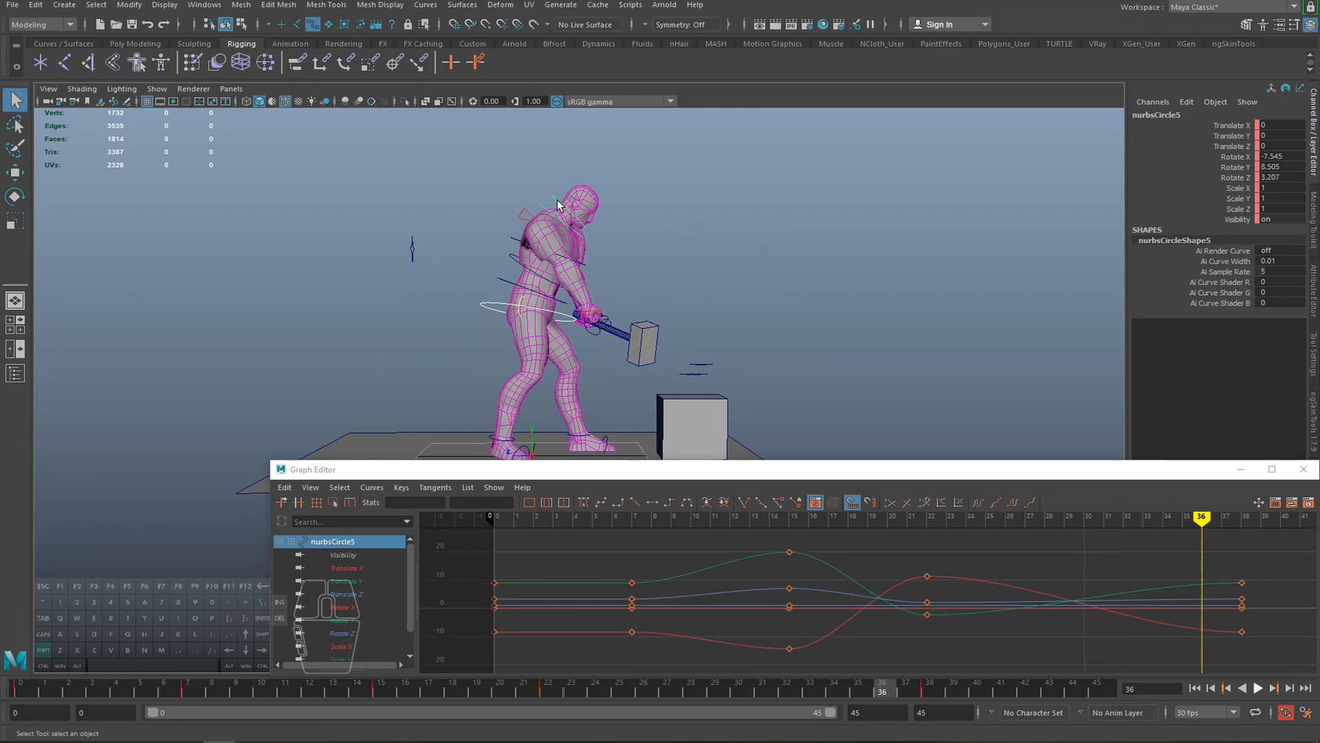
left_click_drag(360, 687, 524, 691)
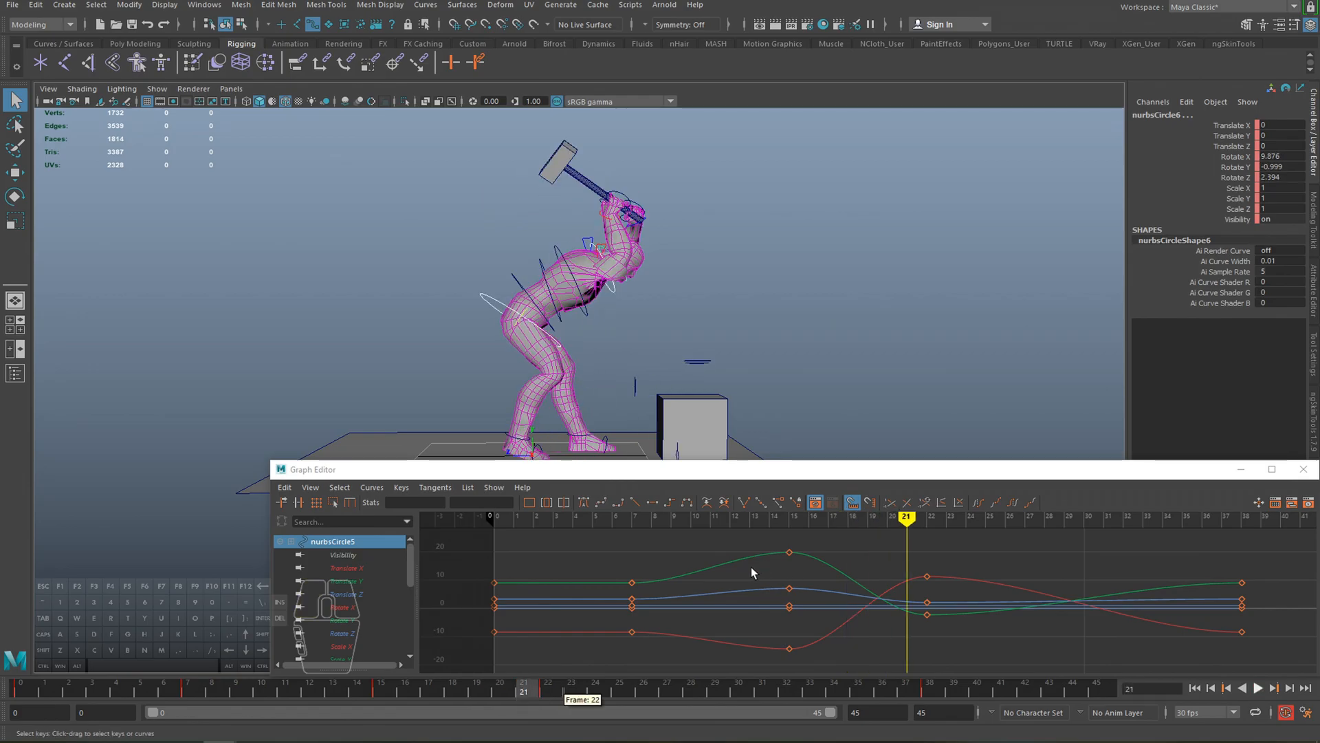
left_click_drag(732, 546, 1031, 705)
middle_click_drag(931, 653, 953, 654, "shift")
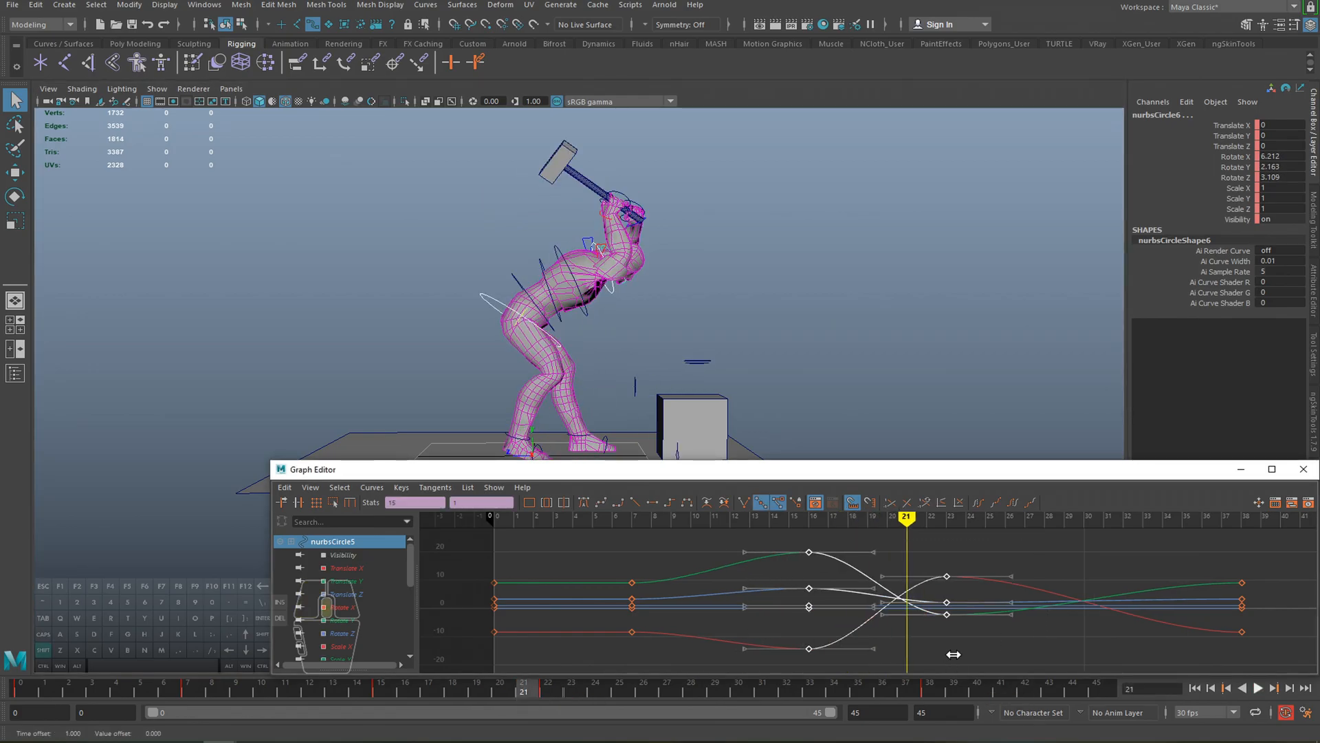
key("alt+v")
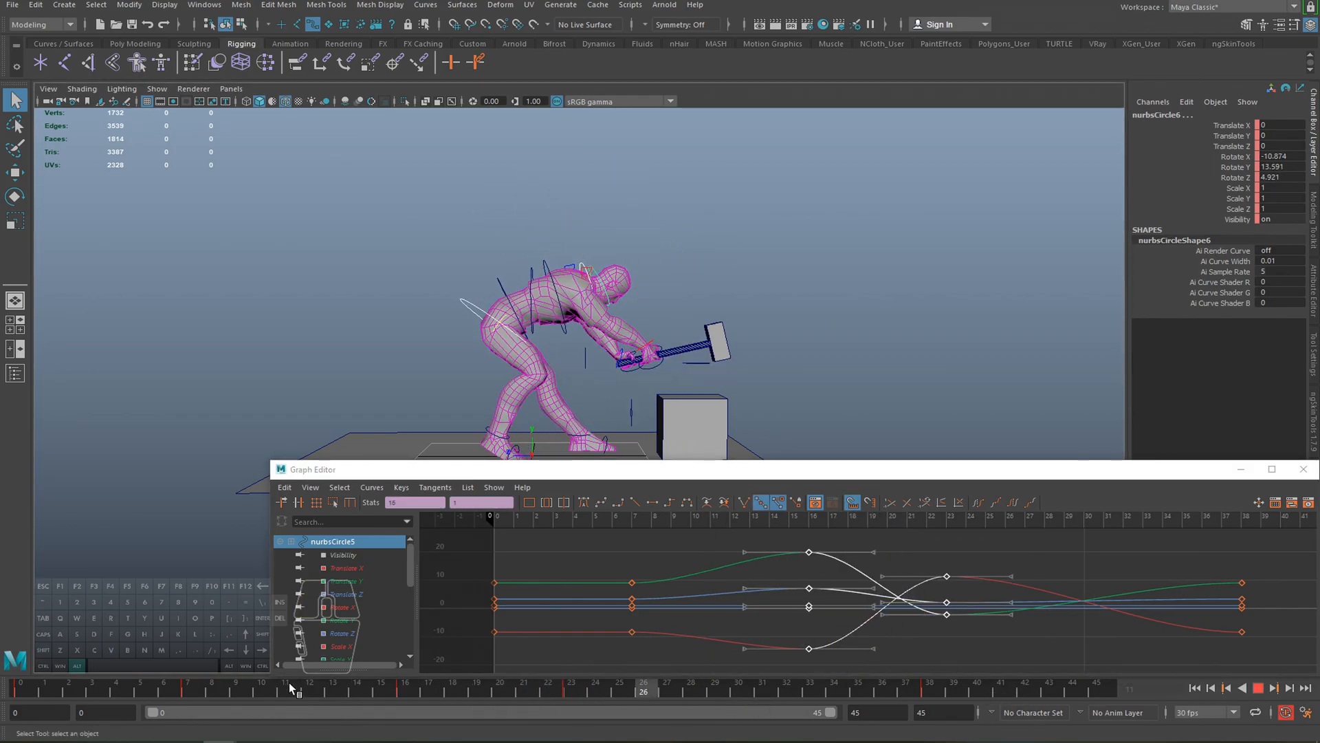
left_click_drag(428, 687, 540, 684)
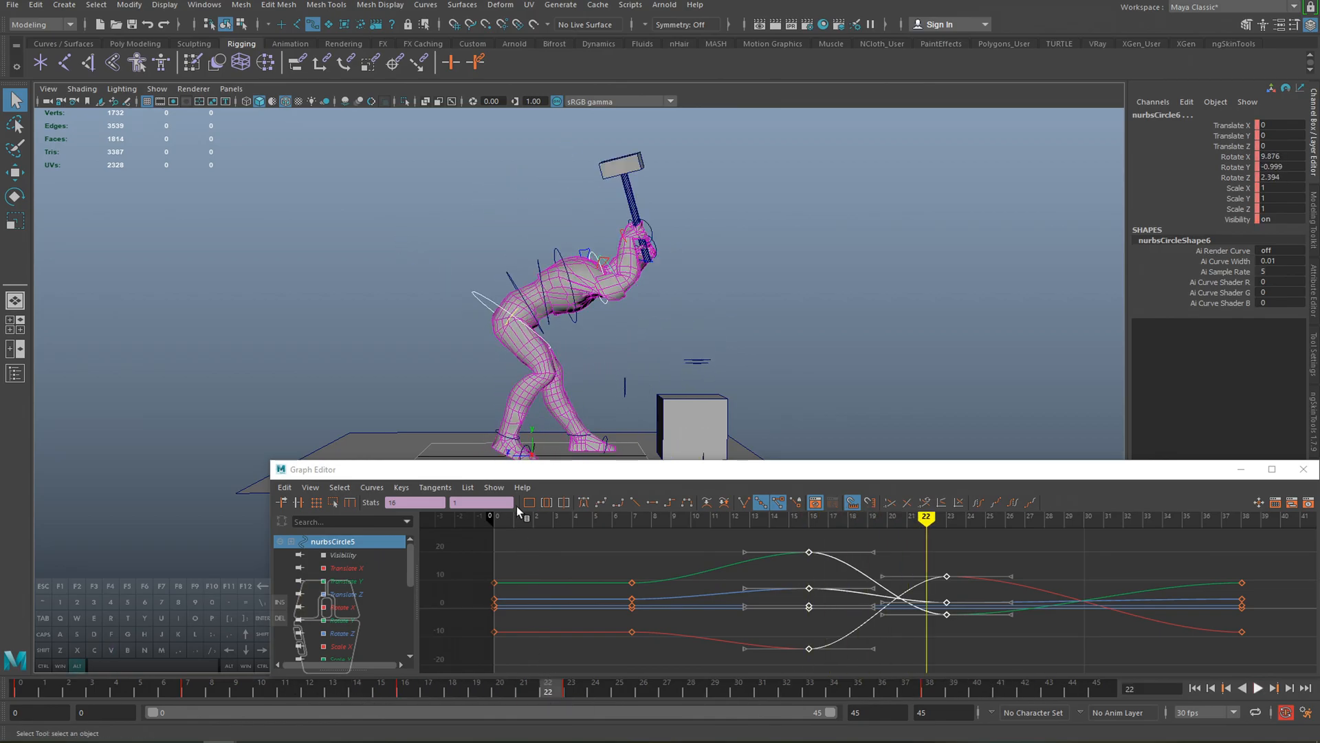
key("alt+v")
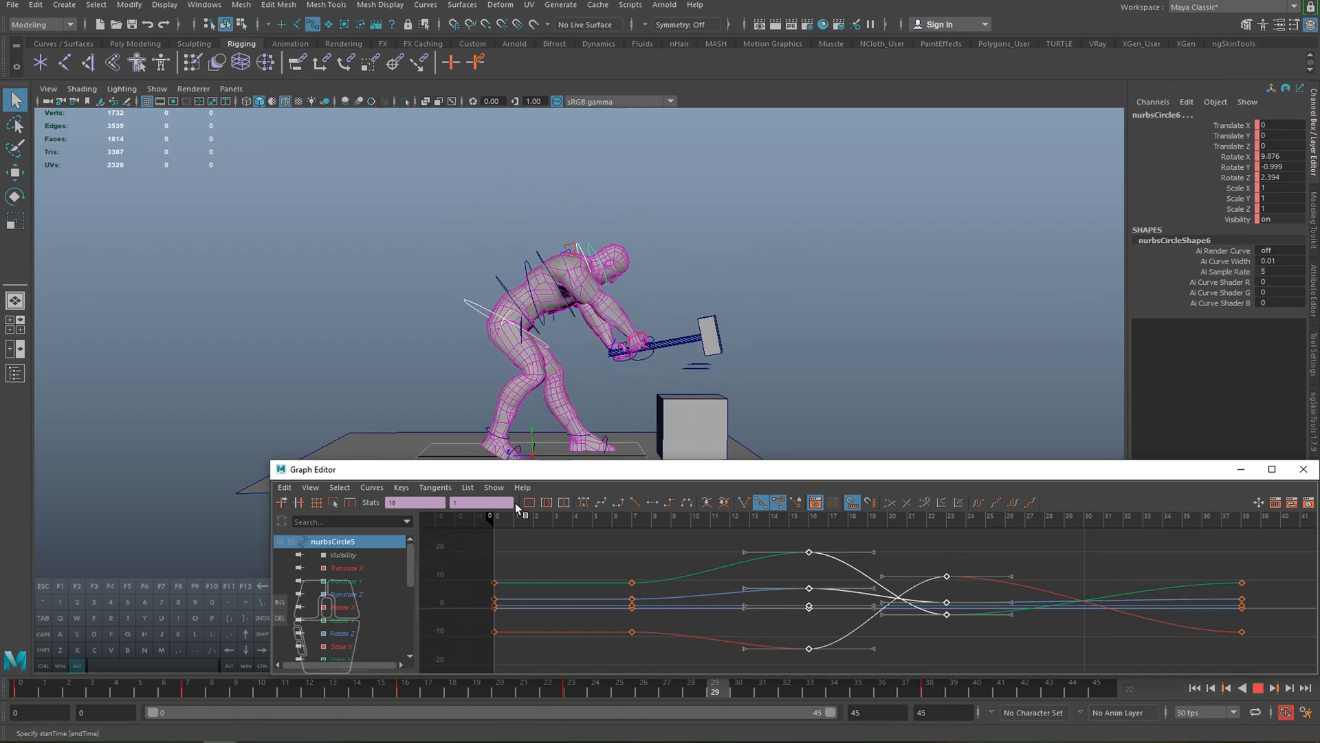
key("alt+v")
key("alt+v")
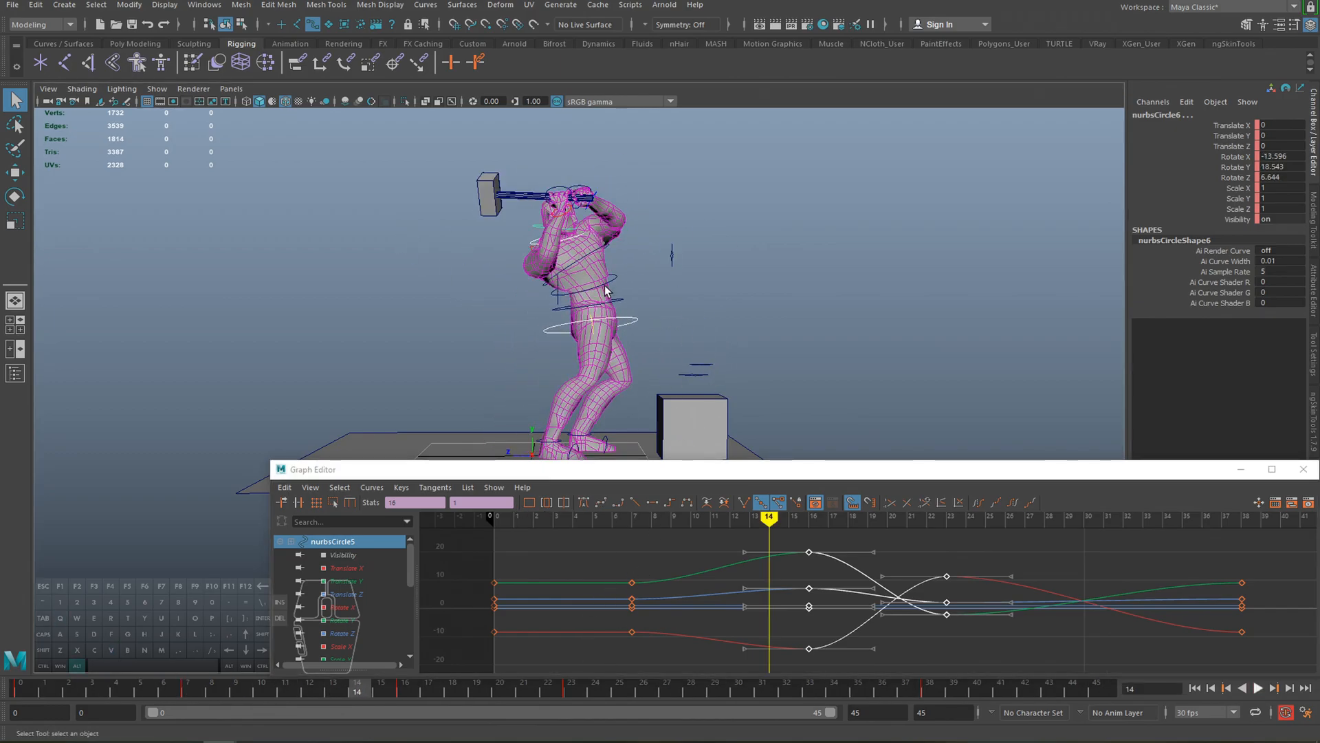
- Rotate the hammer control upward at frame 28 to about -103 degrees in Rotate X, key it, and play the swing
left_click(596, 198)
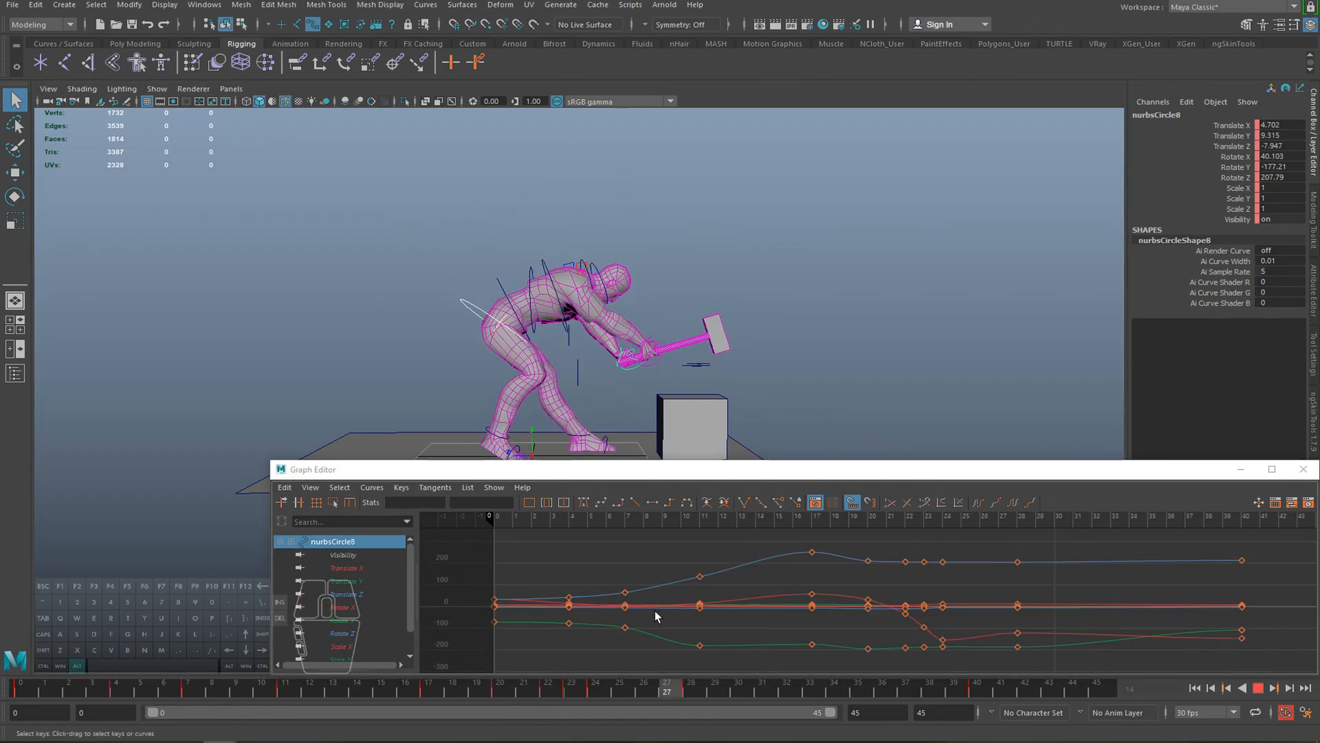
key("alt+v")
left_click(661, 693)
left_click_drag(662, 693, 688, 700)
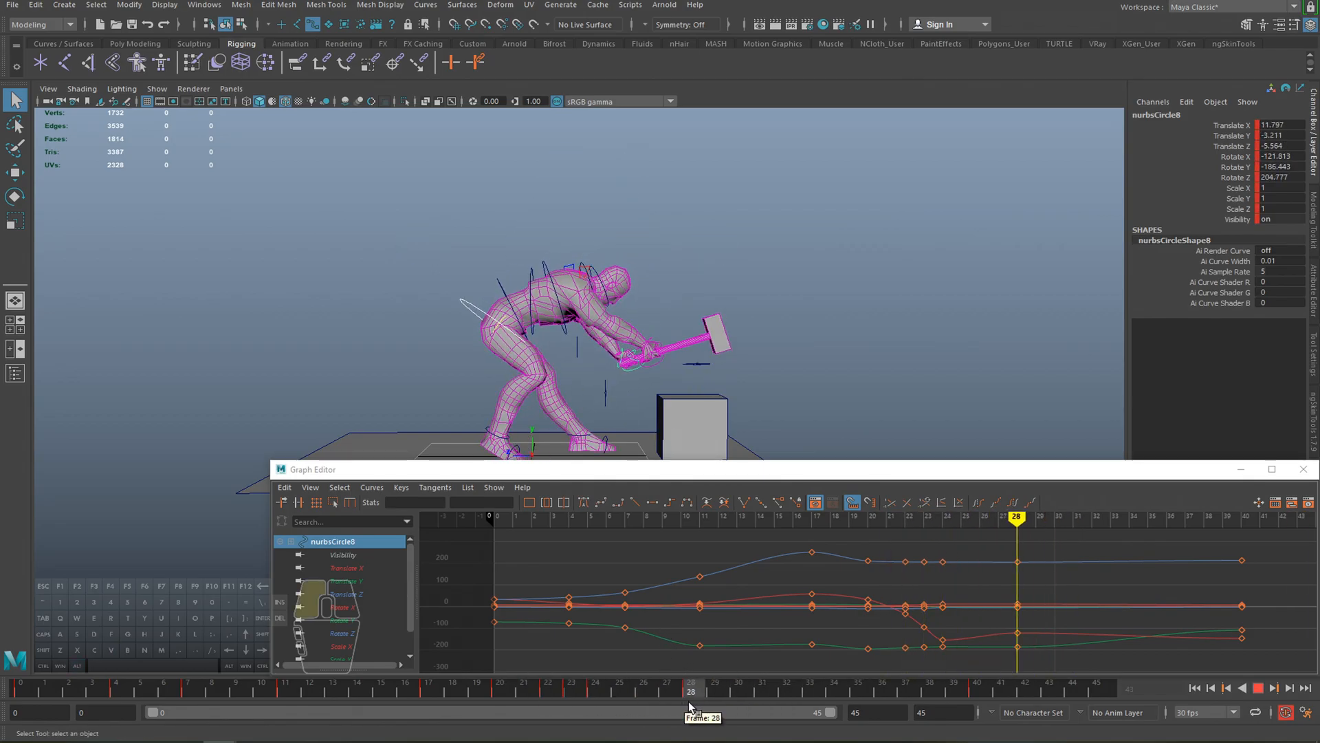
key("e")
left_click_drag(660, 318, 645, 309)
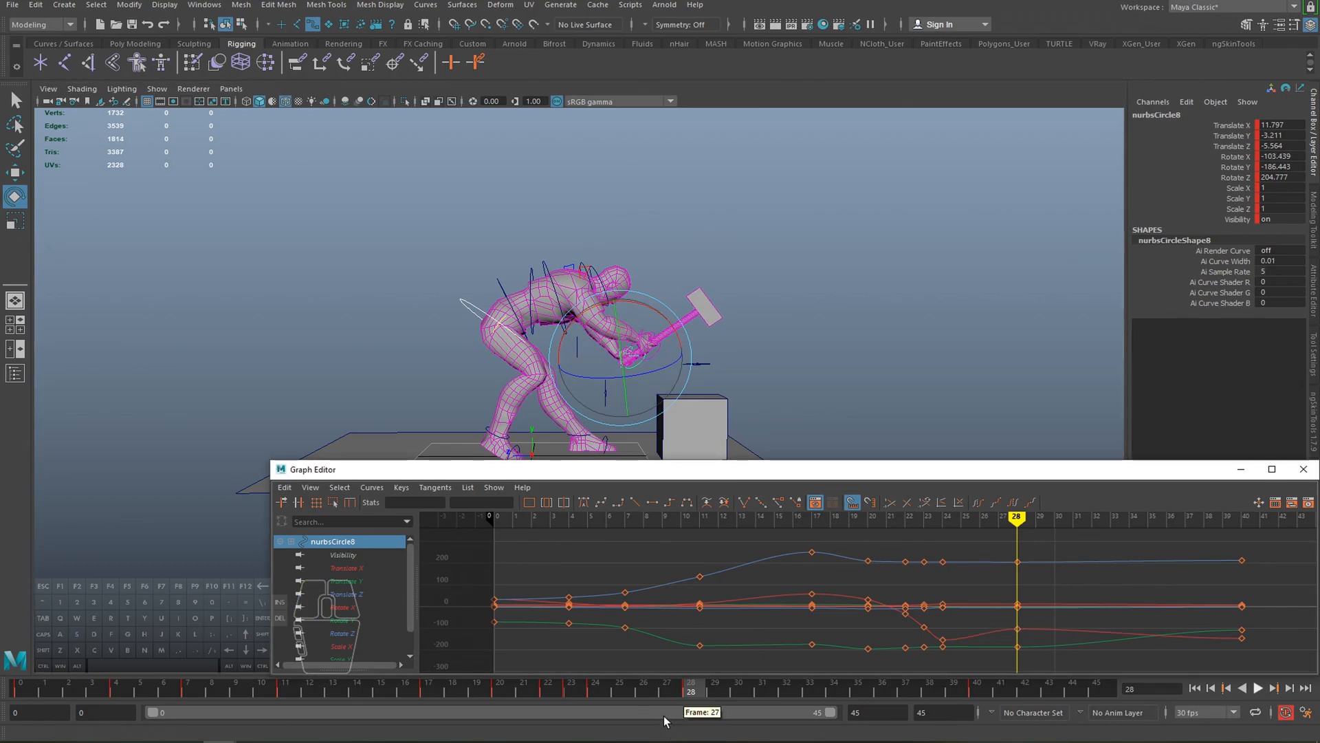
left_click(501, 691)
key("alt+v")
- Pull the hammer control toward the body at frame 32, rotate it to about -141.6 degrees in Rotate X, and key the pose
left_click_drag(546, 692, 786, 696)
key("w")
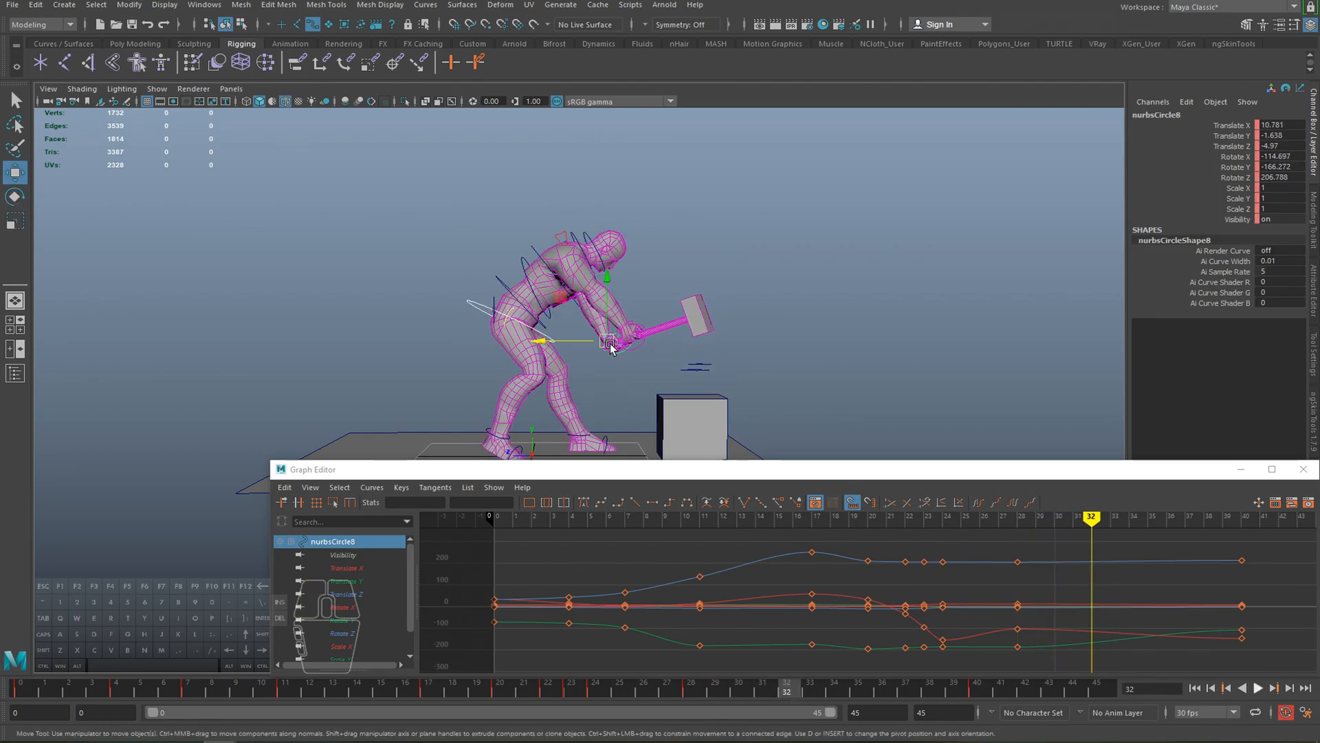
left_click_drag(610, 347, 605, 337)
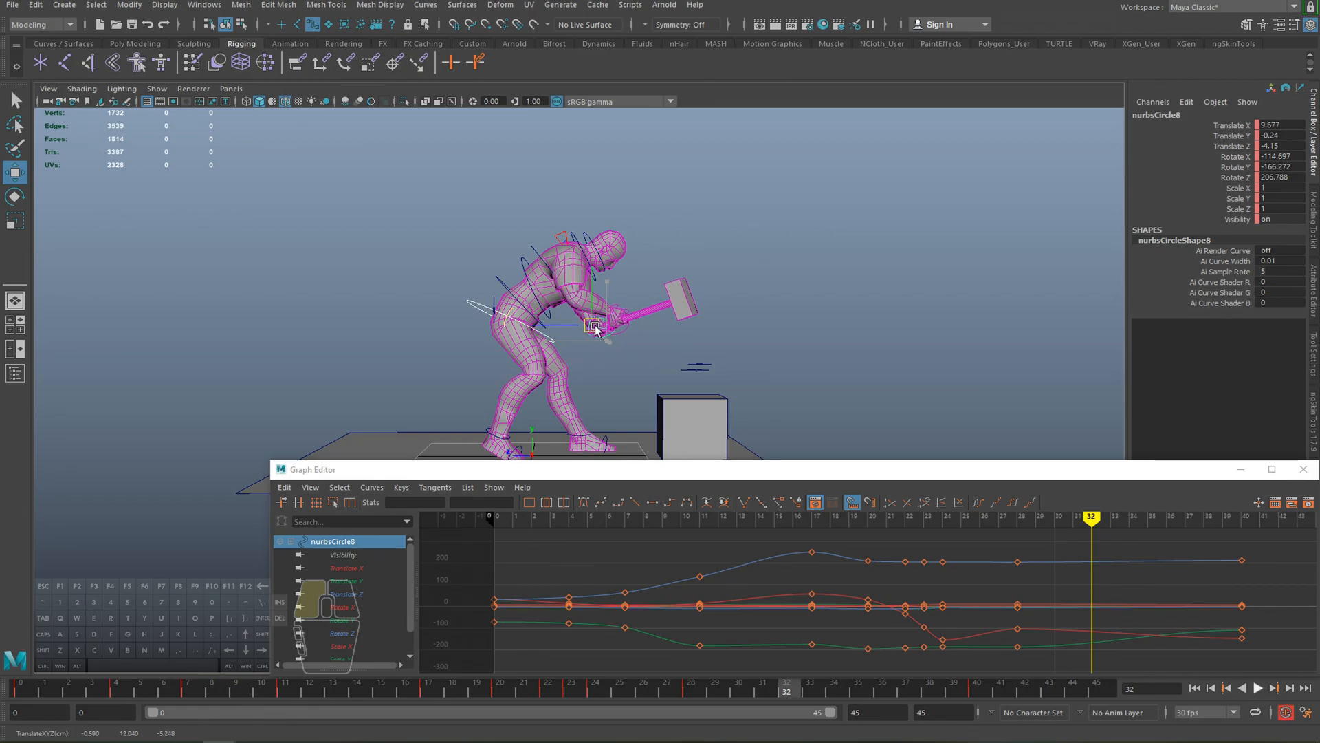
key("e")
mouse_move(595, 329)
left_mouse_down()
mouse_move(645, 316)
mouse_move(585, 327)
left_mouse_up()
key("w")
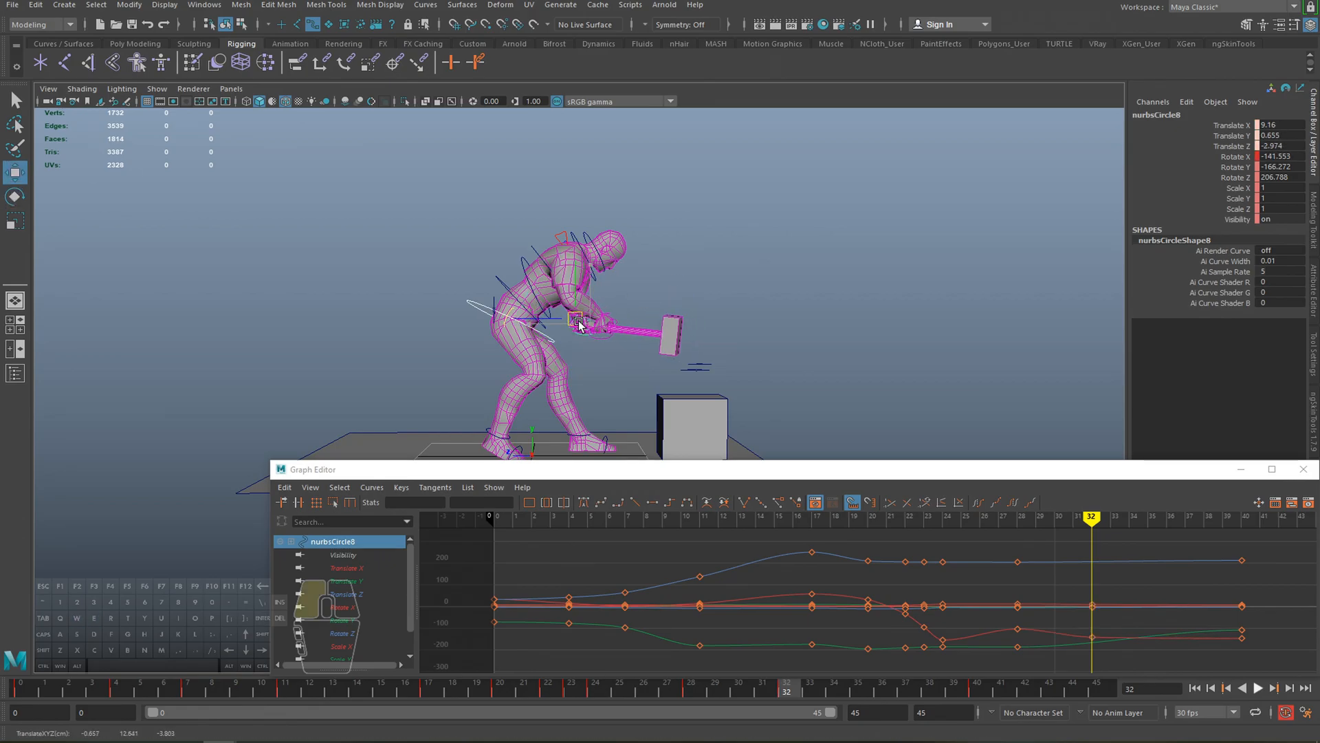
left_click(542, 687)
key("alt+v")
key("alt+v")
- Move the hammer control's frame 32 keys to frame 34 and play the recovery
left_click_drag(628, 687, 786, 688)
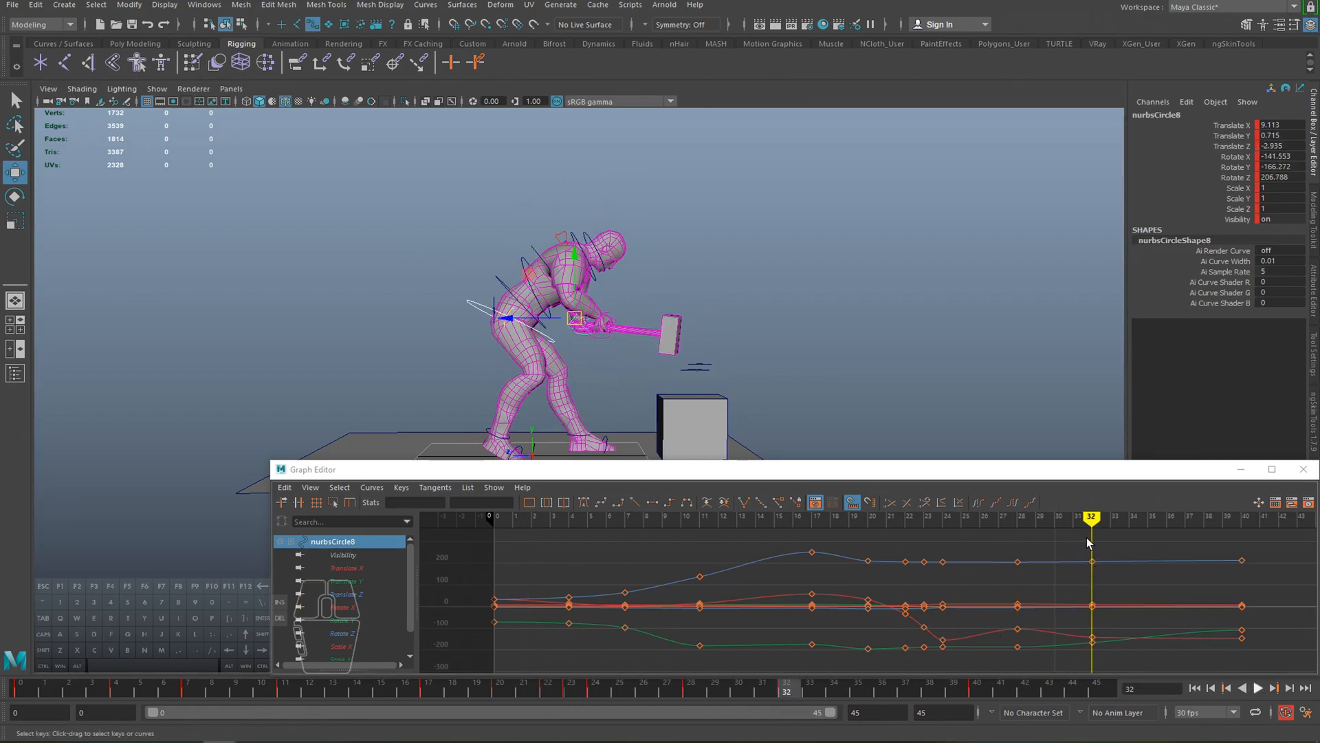
left_click_drag(1062, 547, 1135, 665)
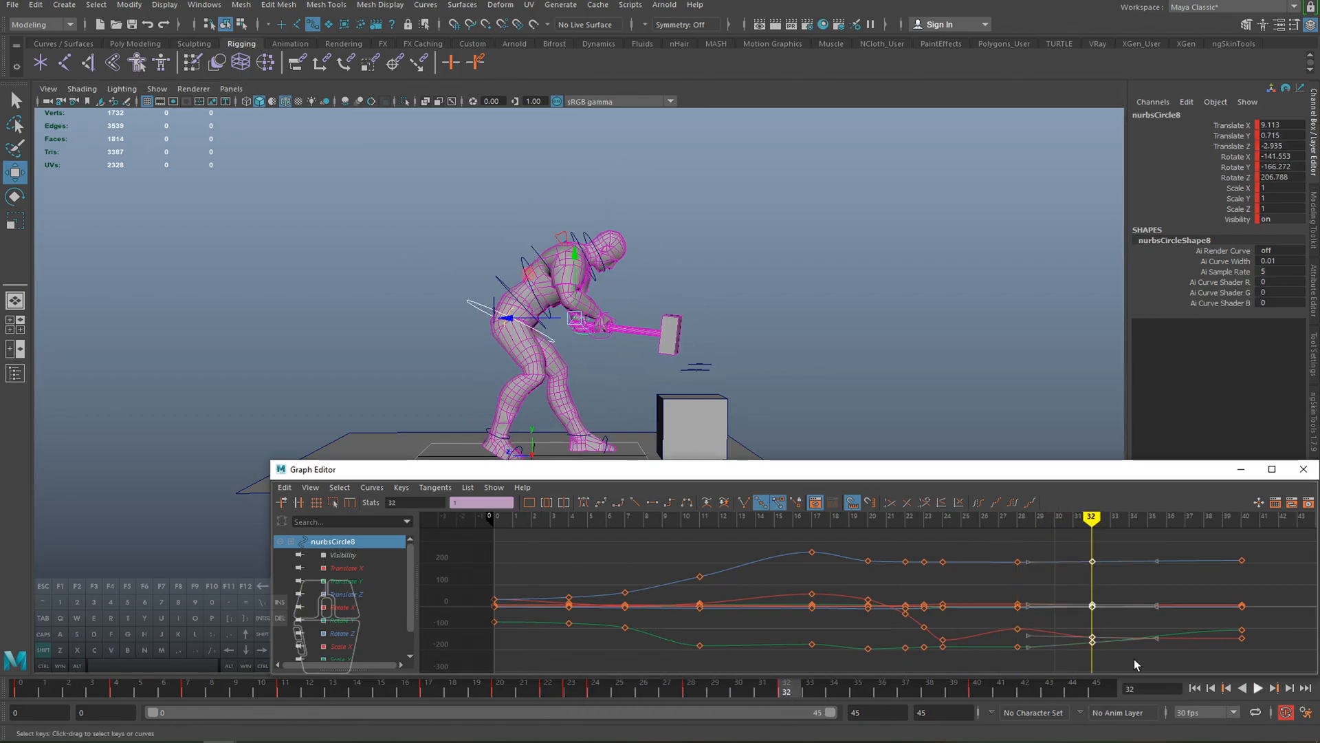
left_click(600, 691)
key("alt+v")
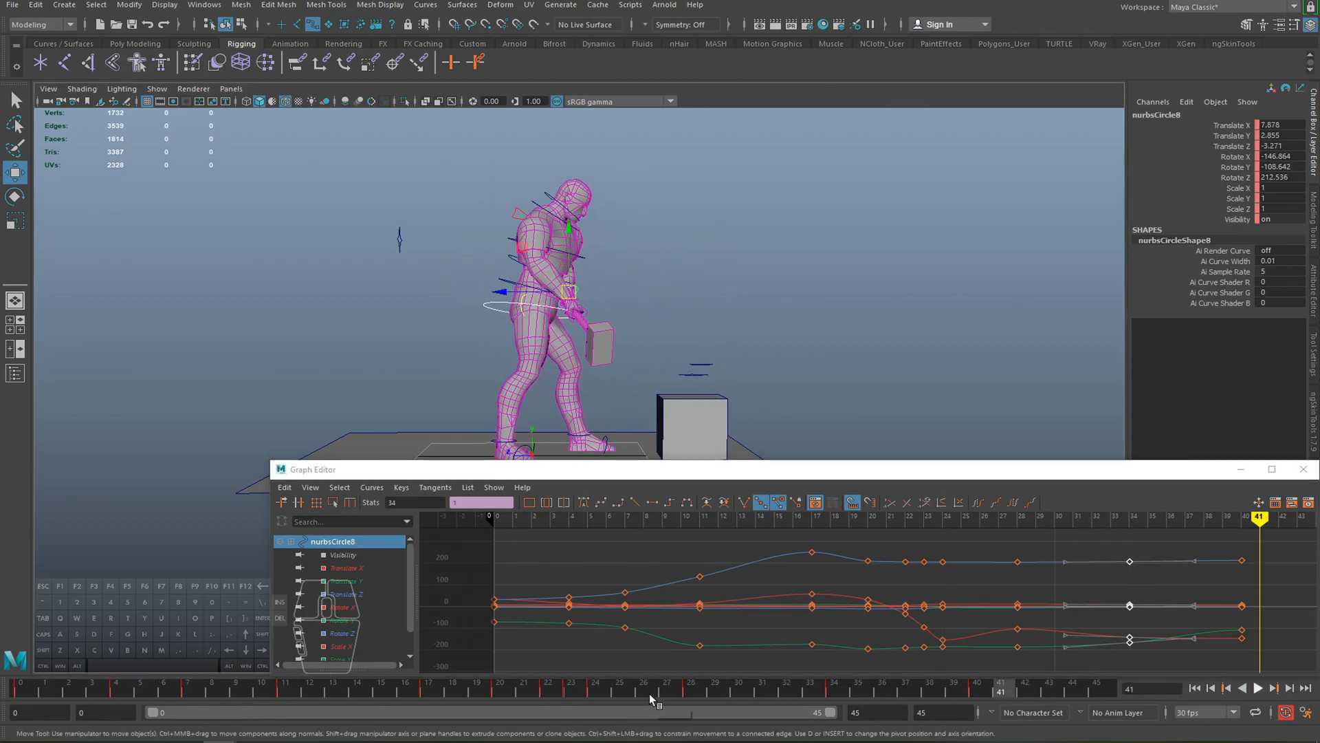
left_click_drag(718, 696, 667, 695)
key("e")
left_click_drag(674, 345, 678, 346)
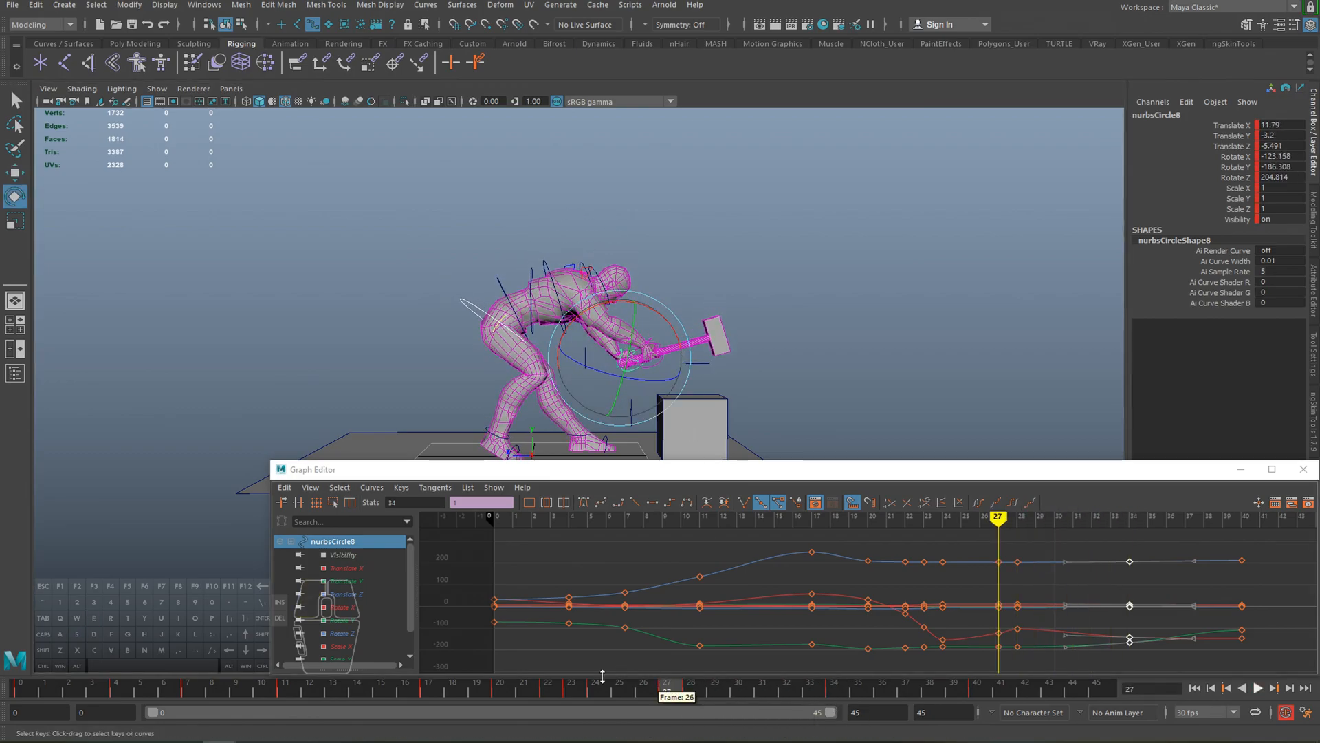
- Rotate the hammer control down at frame 28 to about -119.3 degrees in Rotate X, key it, and play the swing
left_click(692, 695)
left_click(667, 323)
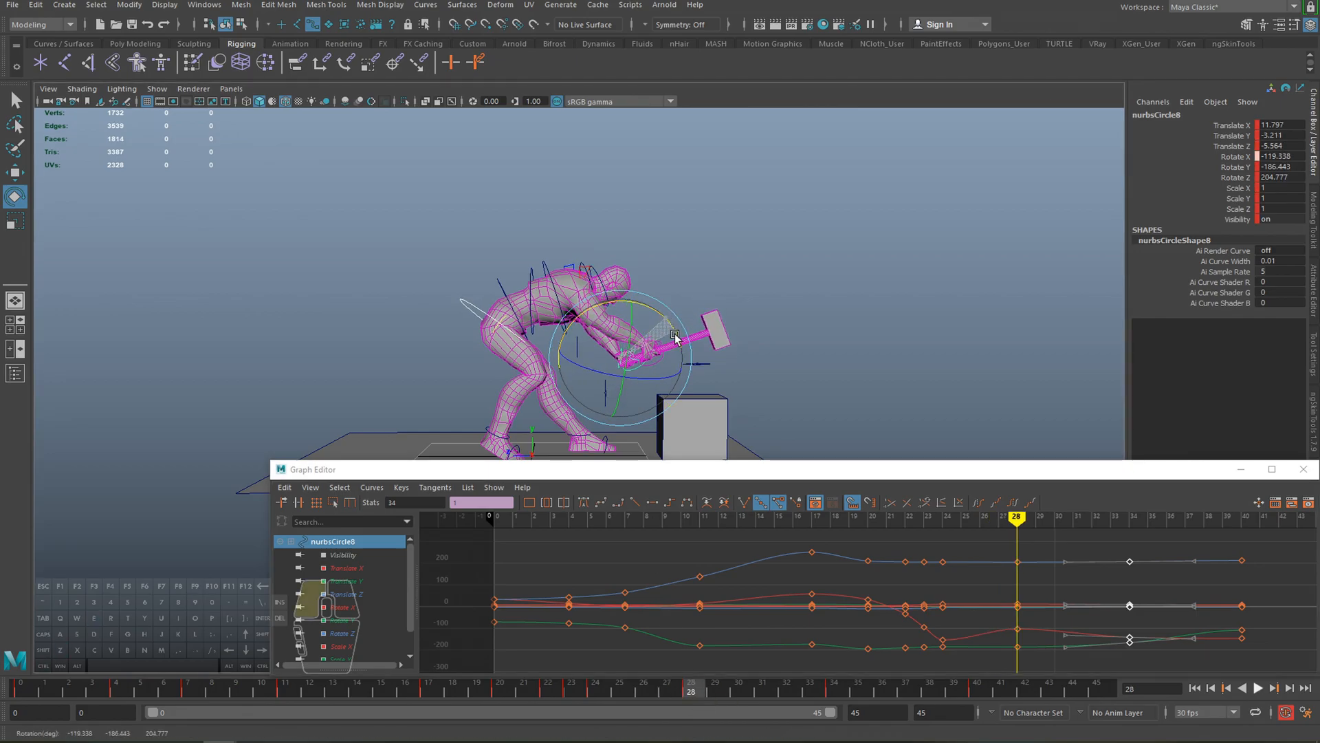
left_click_drag(692, 688, 533, 687)
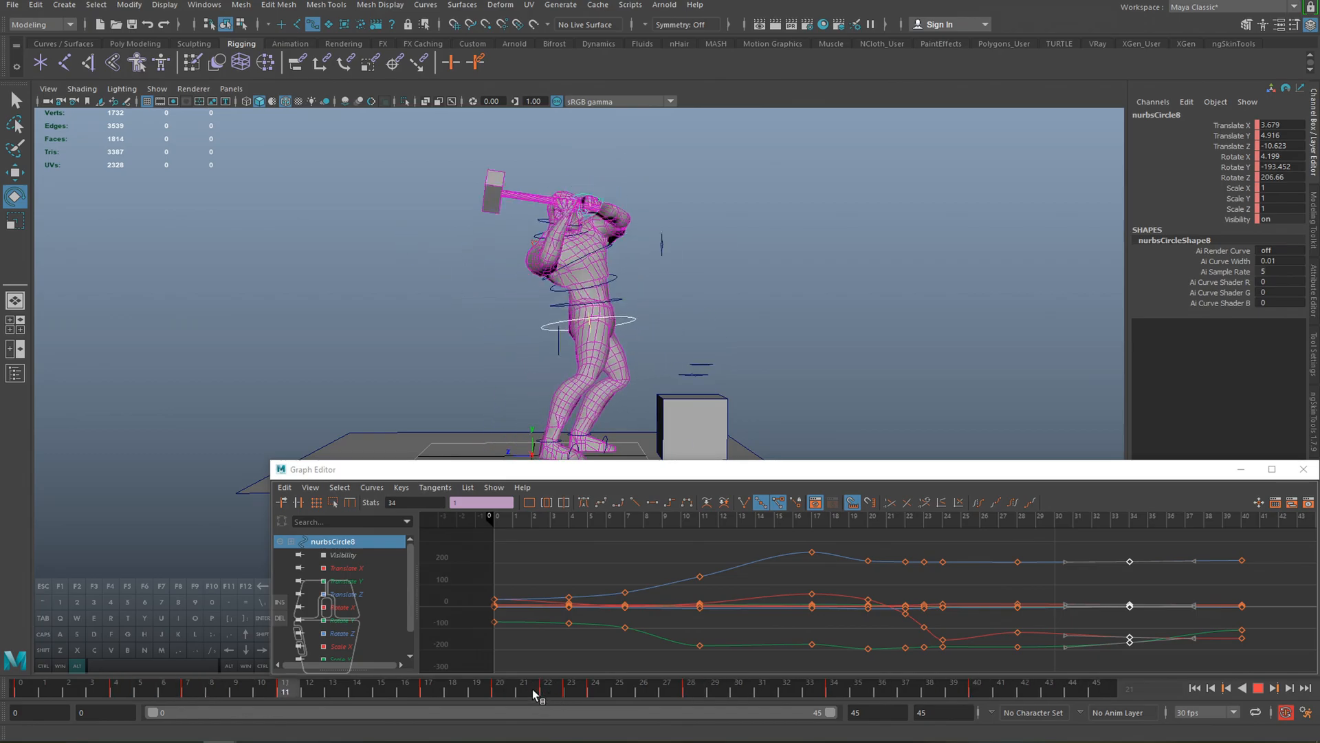
key("alt+v")
- Move the hammer control's frame 28 keys to frame 29 and replay the rebound
left_click(689, 687)
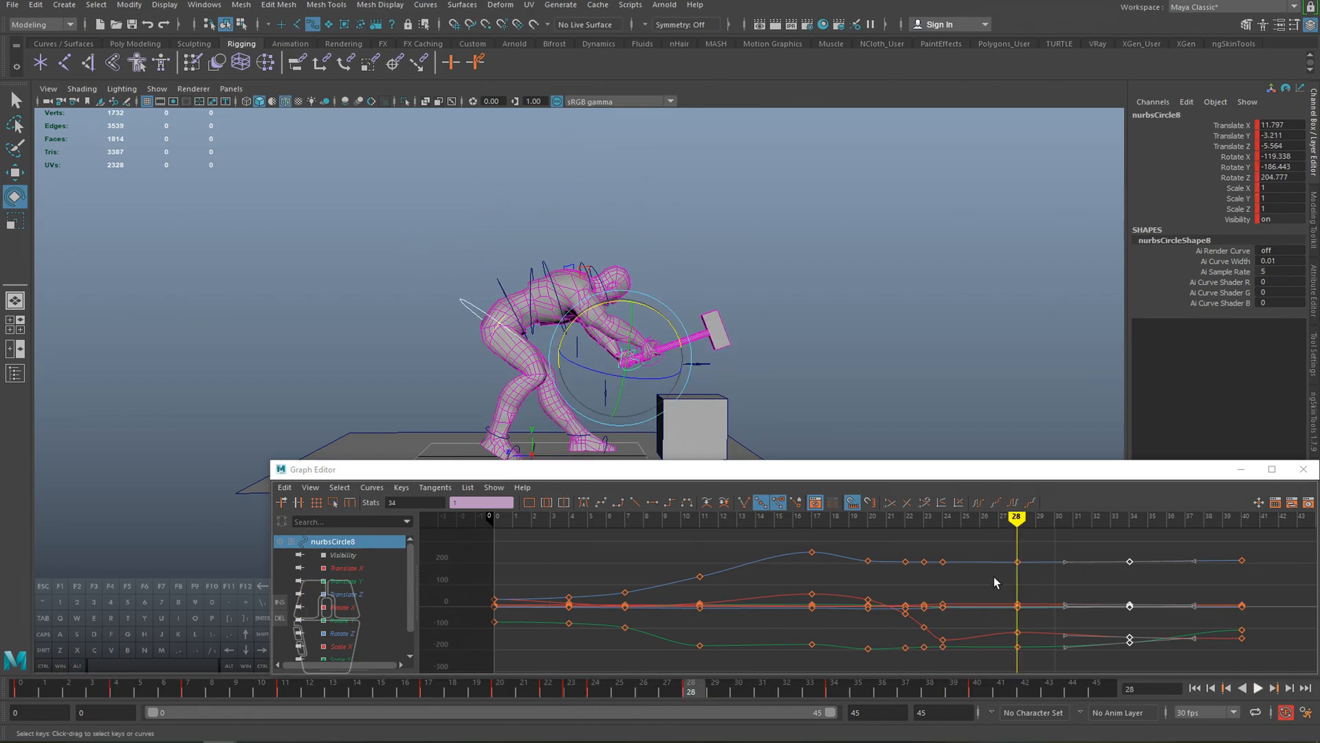
key("alt+v")
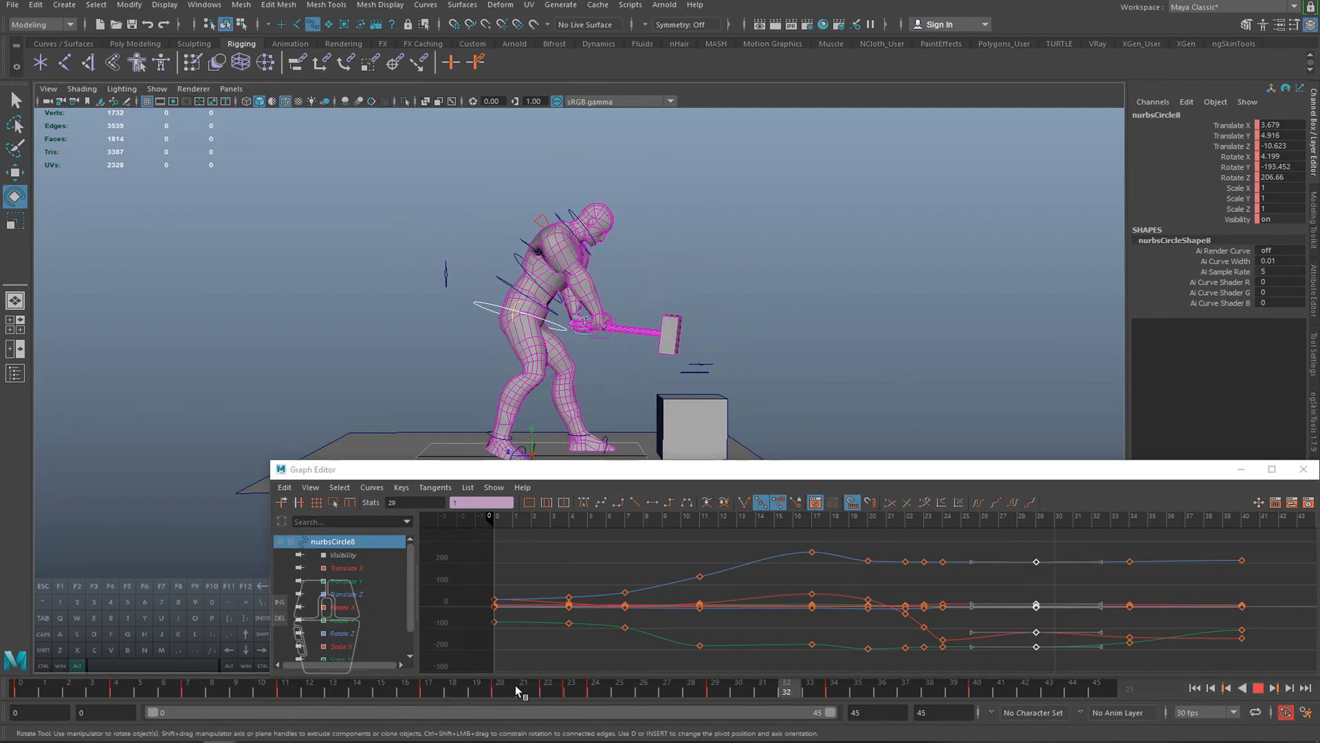
mouse_move(435, 688)
left_mouse_down()
mouse_move(240, 689)
mouse_move(564, 691)
mouse_move(522, 692)
left_mouse_up()
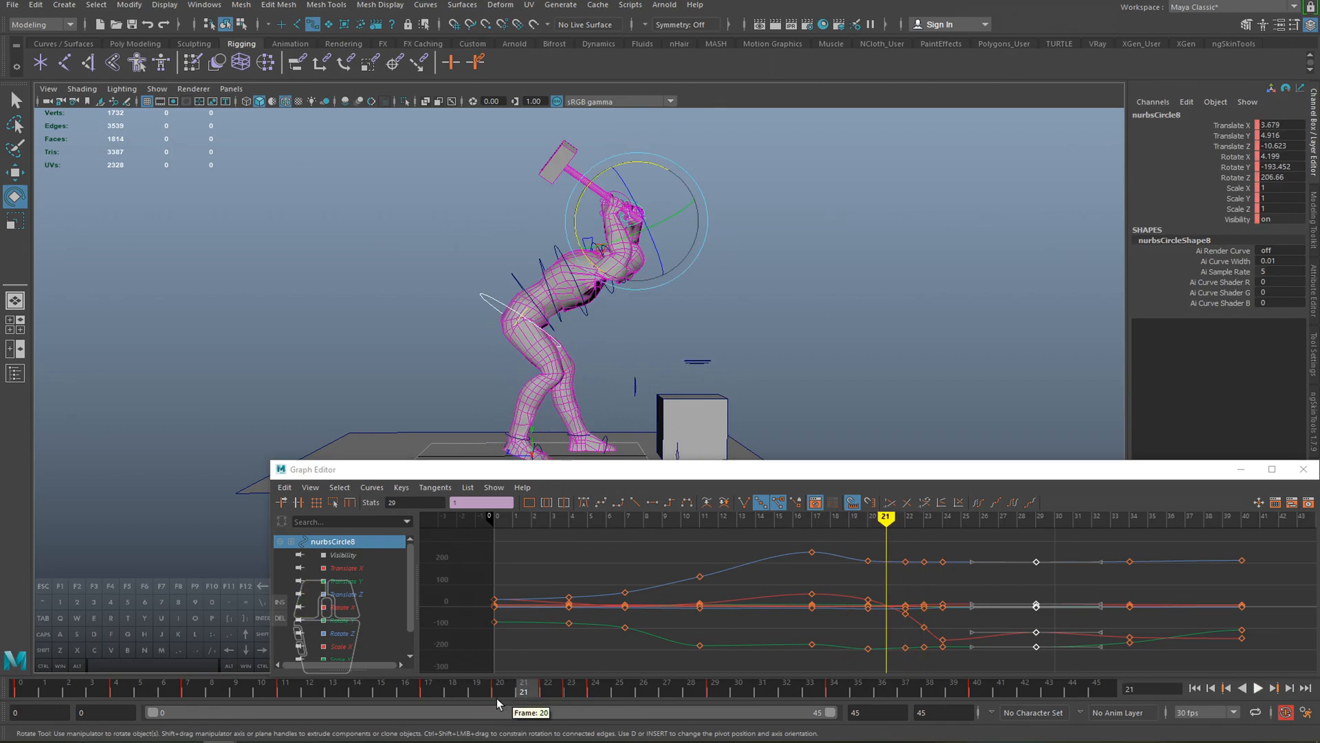
- Rotate the hammer control back at frame 23 to about -84 degrees in Rotate X, and compare it with the impact pose at frame 24
left_click(510, 689)
mouse_move(510, 694)
left_mouse_down()
mouse_move(594, 704)
mouse_move(575, 698)
left_mouse_up()
left_click_drag(671, 249, 440, 289)
left_click_drag(548, 355, 509, 605)
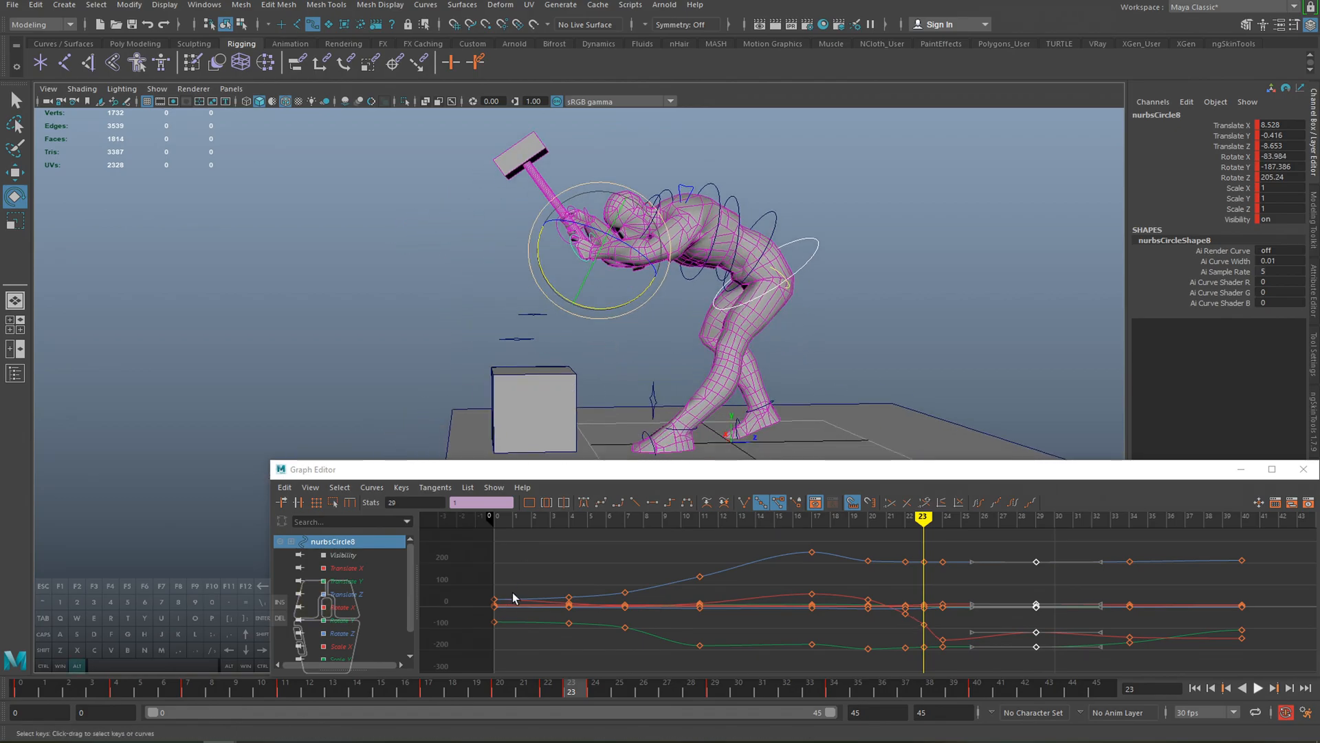
left_click(597, 690)
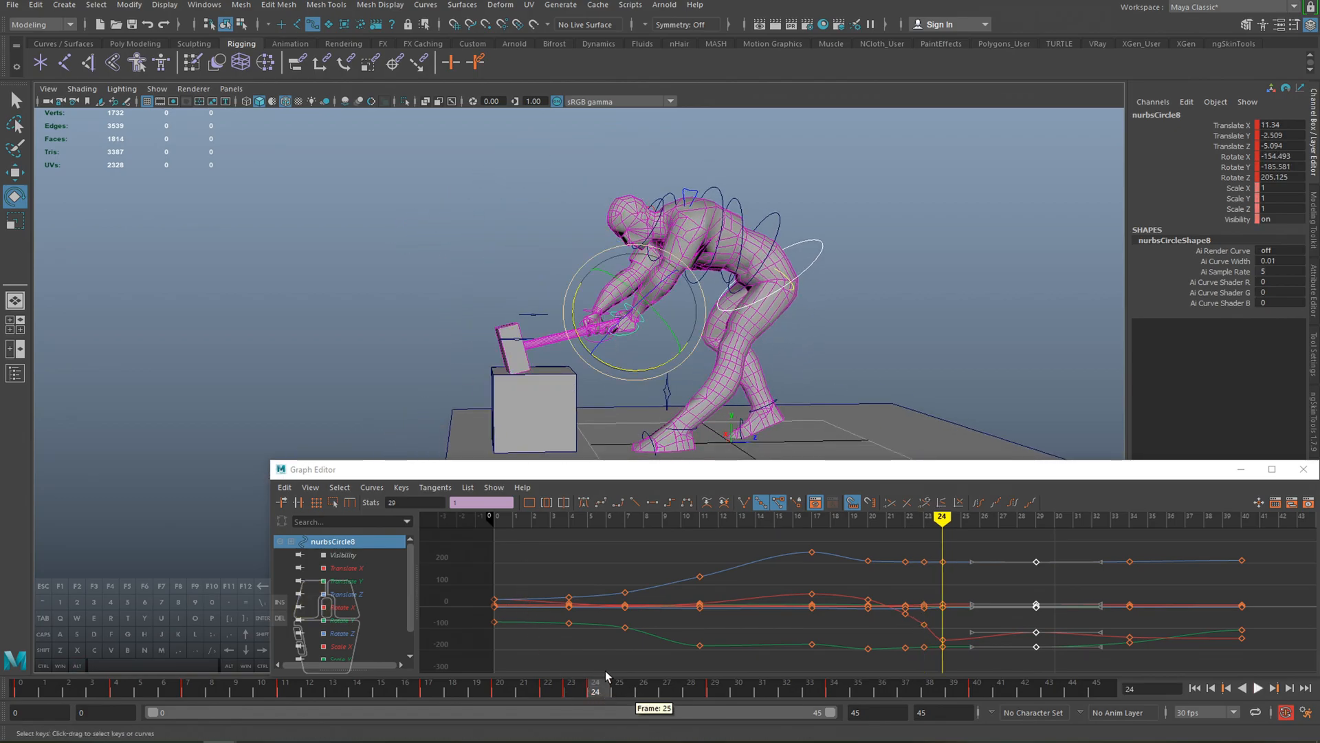
- Play and scrub the hammer swing to examine the timing of the wind-up, downswing and impact
left_click_drag(678, 346, 708, 375, "alt")
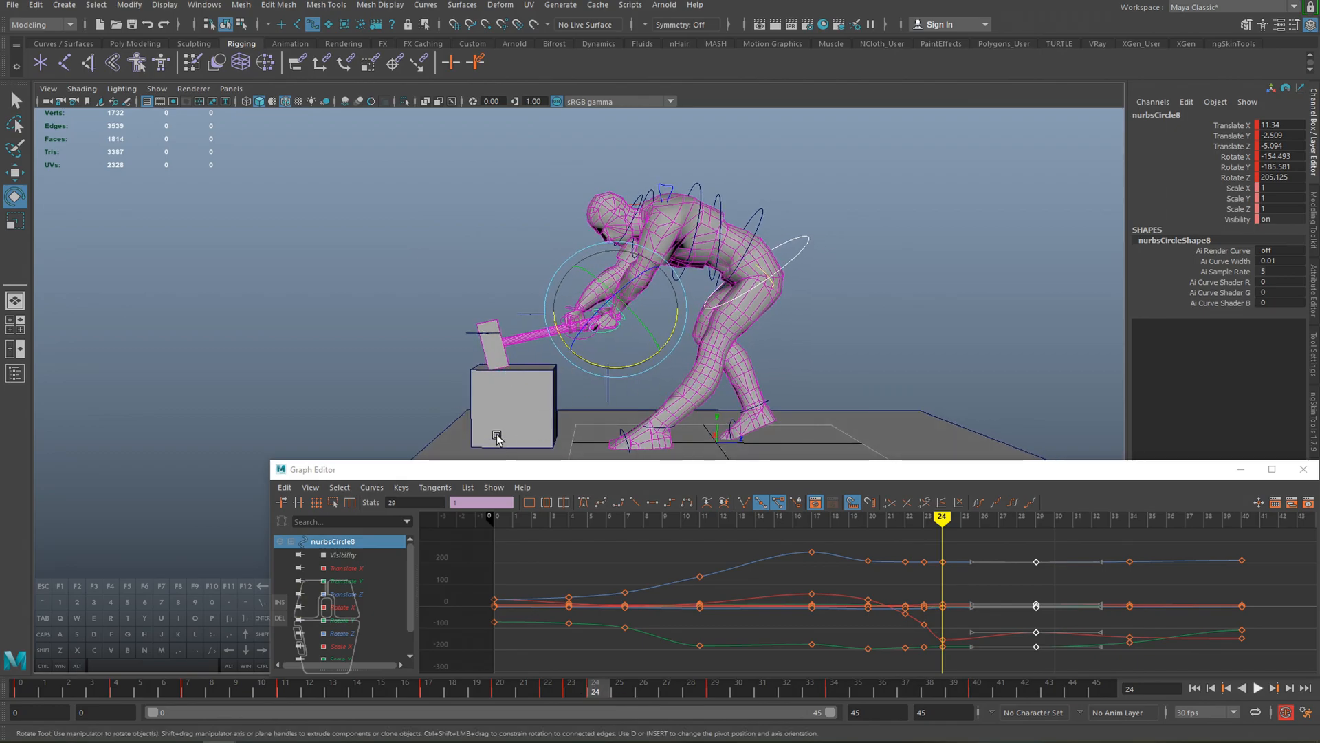
middle_click_drag(497, 438, 527, 412, "alt")
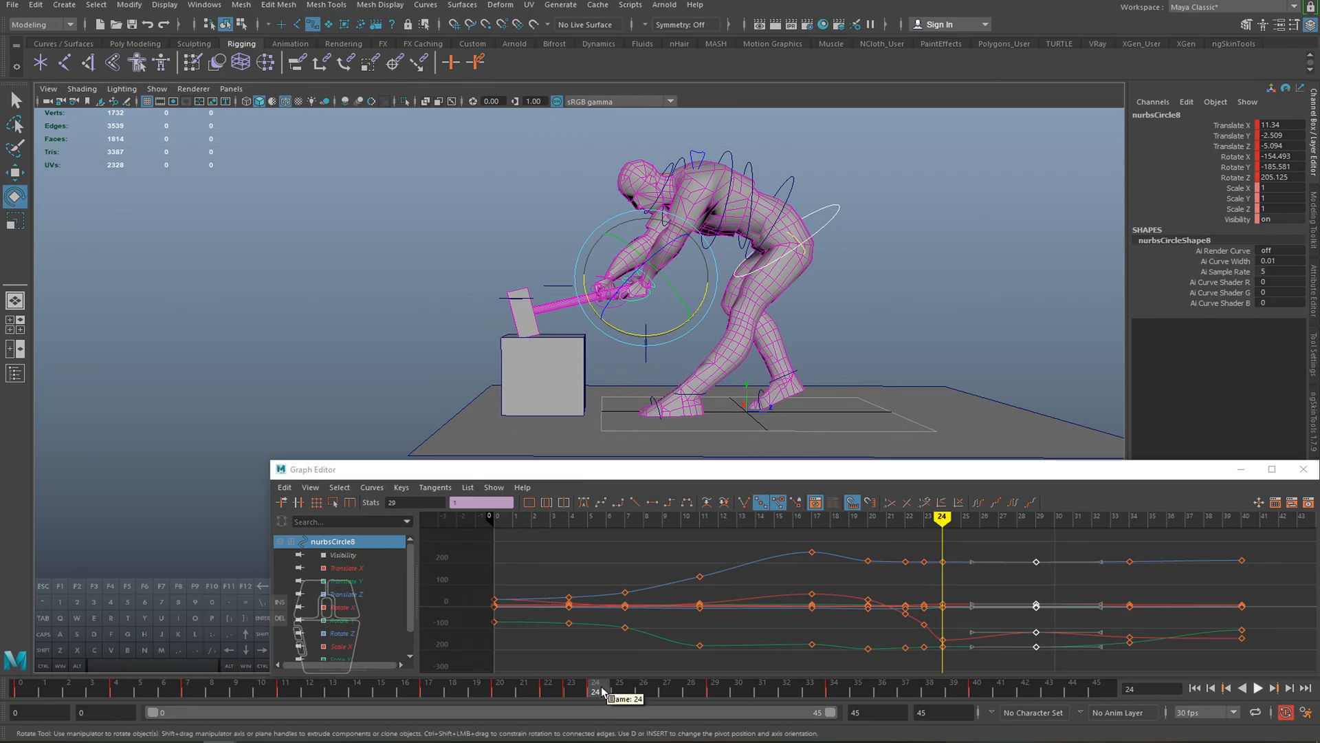
left_click_drag(602, 691, 237, 686)
middle_click_drag(572, 230, 575, 345, "alt")
key("alt+v")
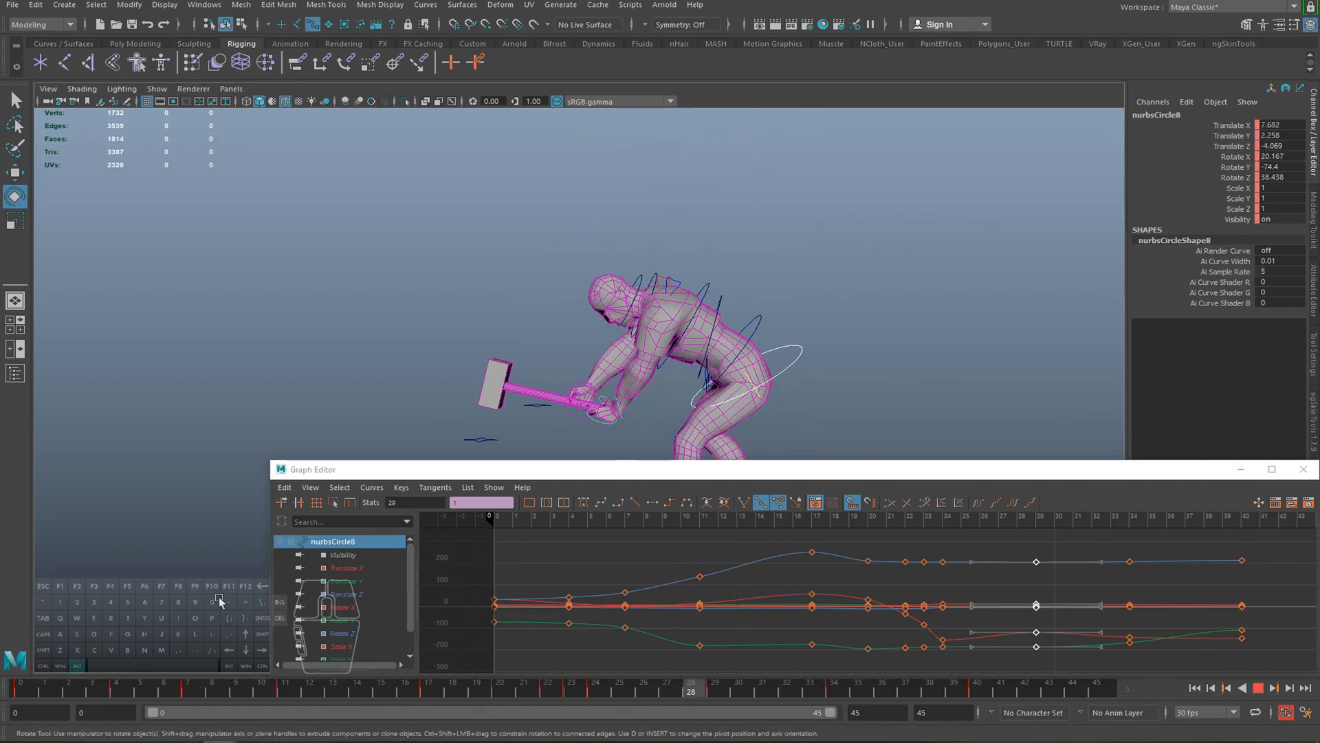
key("Escape")
left_click_drag(175, 683, 67, 663)
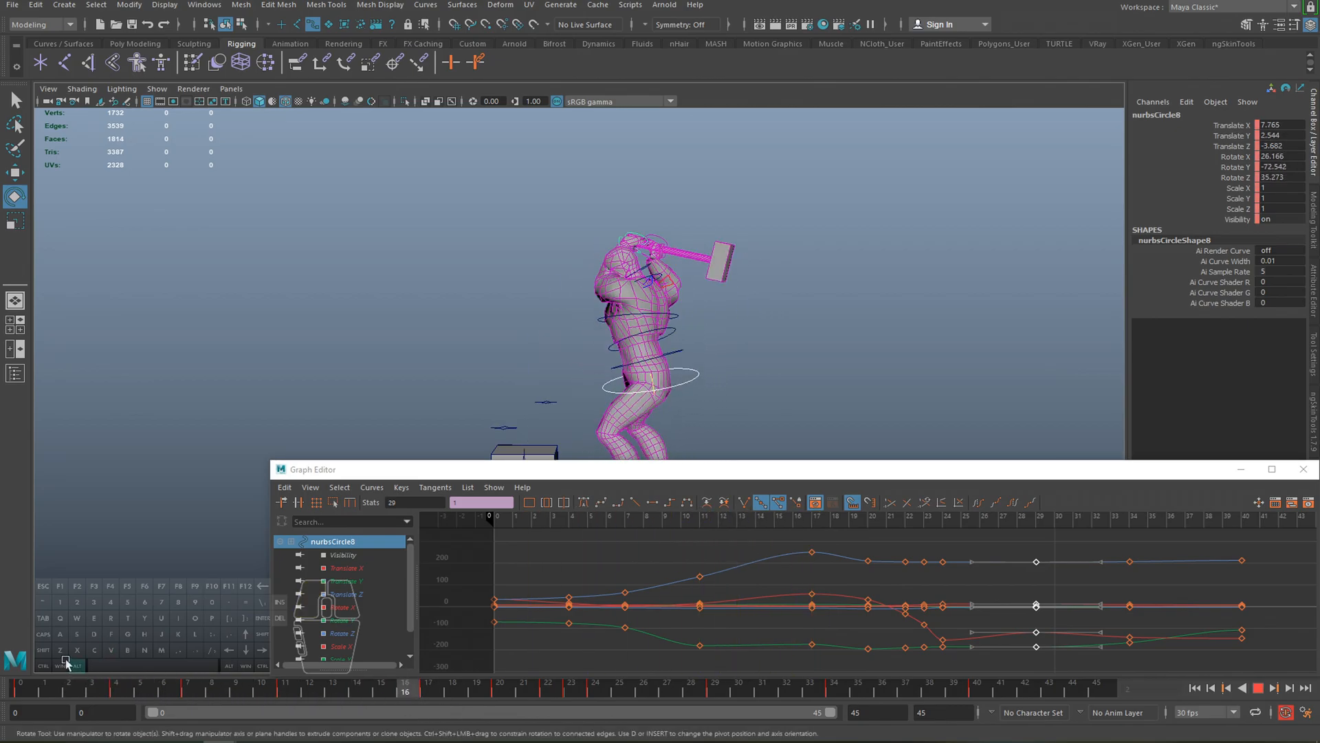
left_click_drag(443, 693, 477, 695)
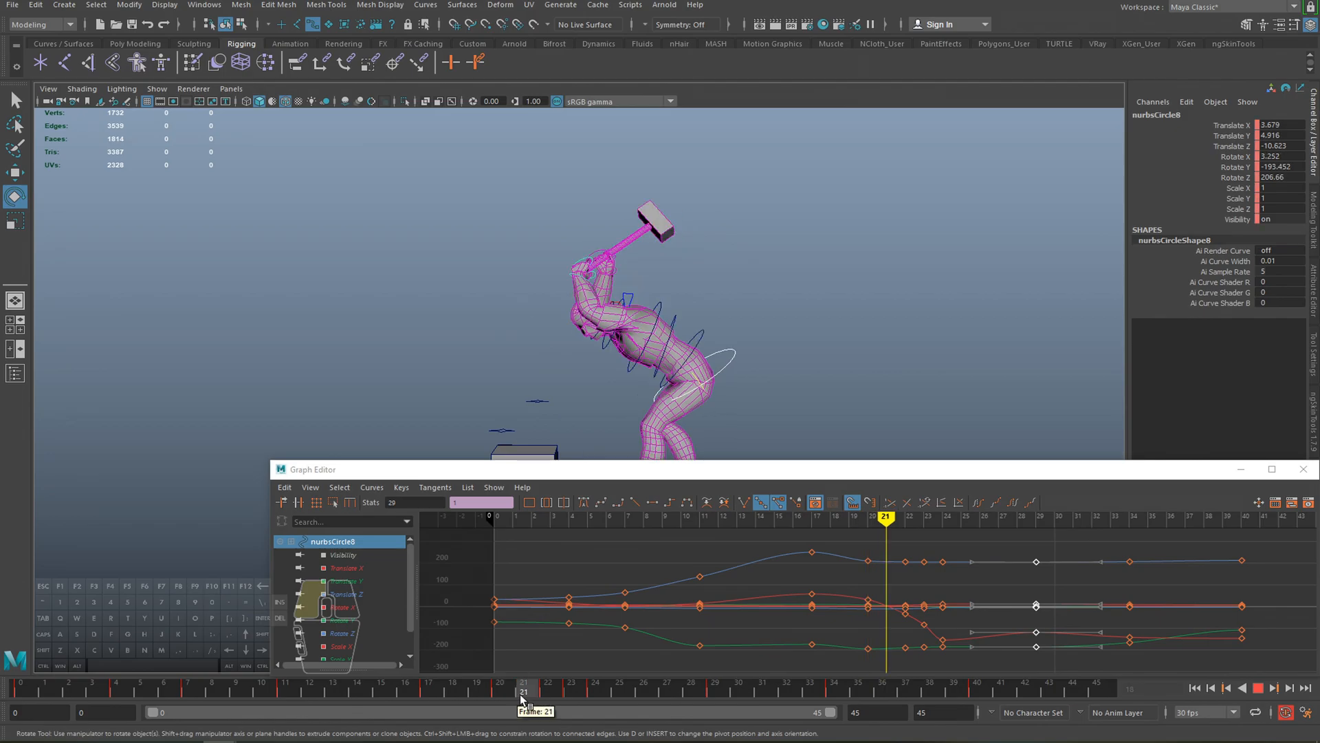
- Rotate the hammer control at frame 22 to about -25.6 degrees in Rotate X and raise it to about 2.48 in Translate Y
mouse_move(575, 692)
left_mouse_down()
mouse_move(597, 695)
mouse_move(508, 687)
mouse_move(550, 693)
left_mouse_up()
left_click_drag(616, 355, 591, 320)
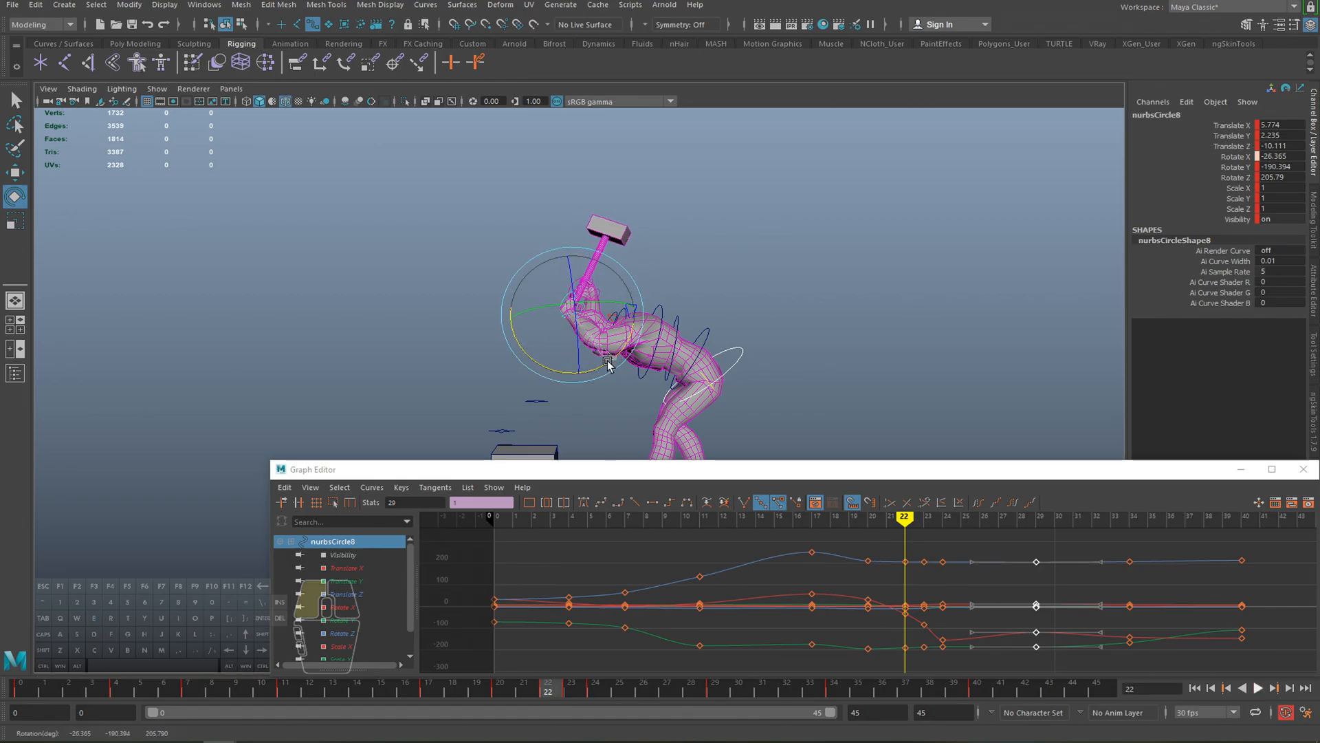
key("w")
left_click_drag(568, 261, 573, 256)
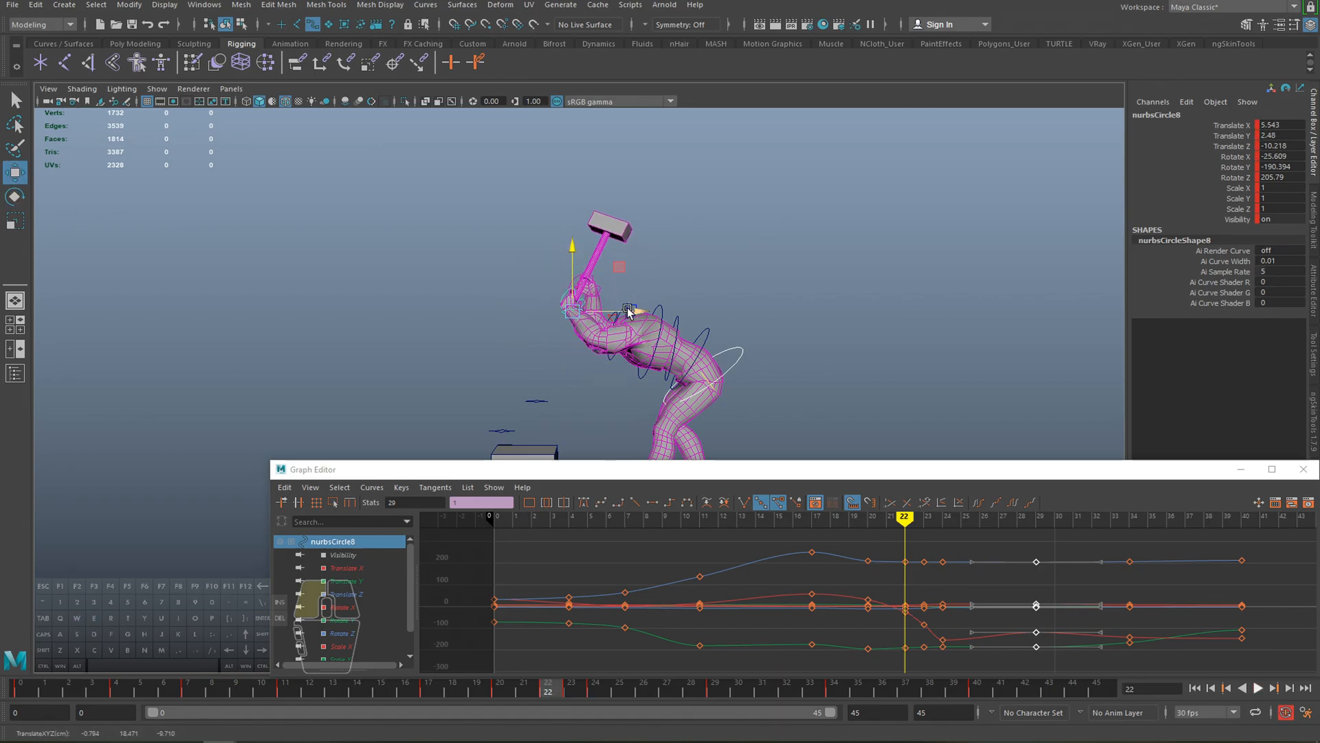
- Rotate the hammer control at frame 23 to about -72.9 degrees in Rotate X and raise it to about -0.05 in Translate Y
mouse_move(501, 686)
left_mouse_down()
mouse_move(548, 686)
mouse_move(428, 684)
mouse_move(603, 694)
mouse_move(548, 694)
mouse_move(573, 695)
left_mouse_up()
key("e")
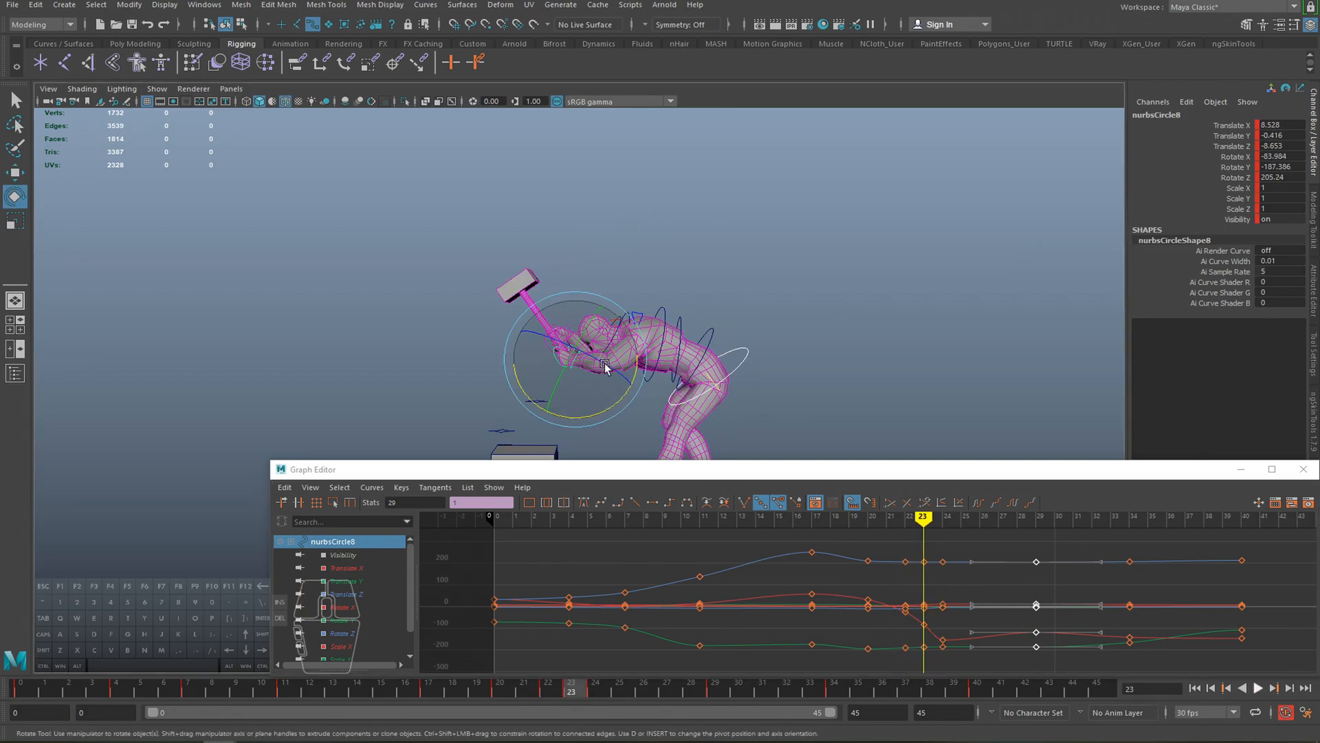
left_click_drag(625, 400, 608, 409)
key("w")
left_click_drag(576, 295, 577, 292)
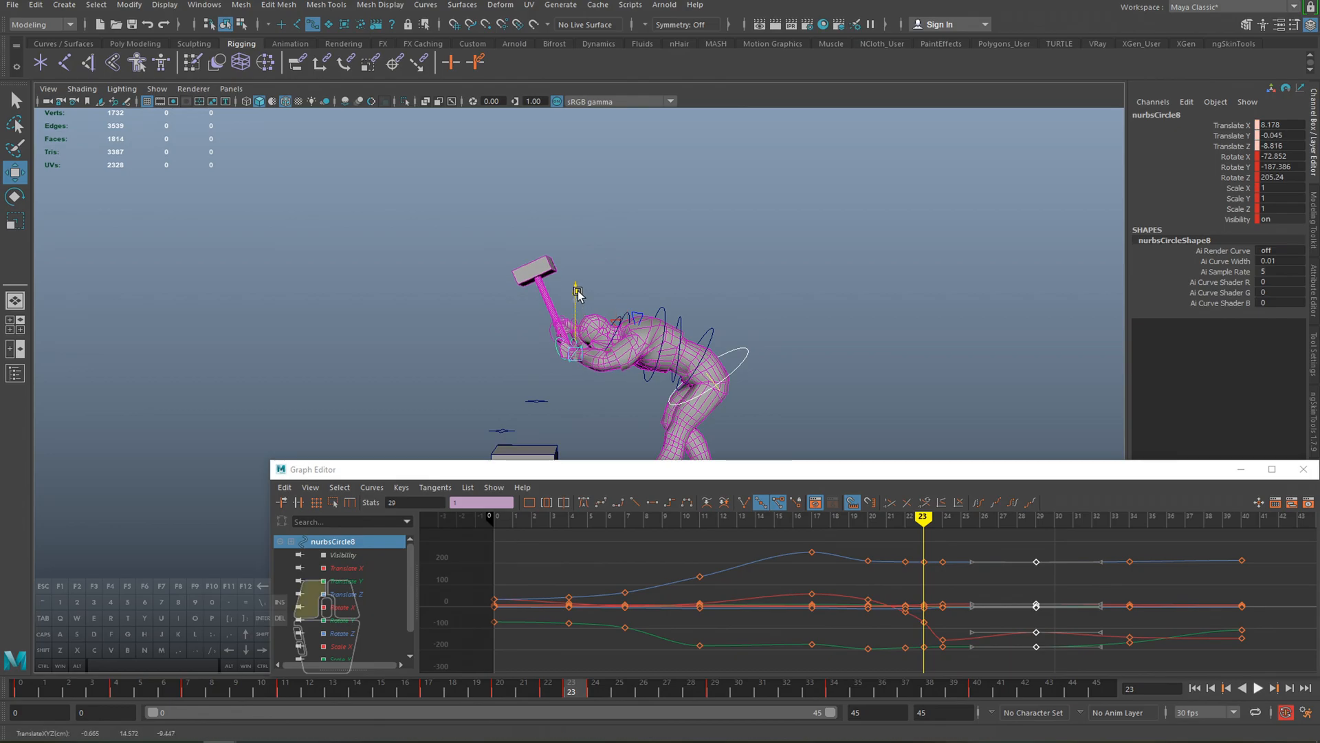
- Play the animation and examine the swing from the opposite side of the character
key("alt+v")
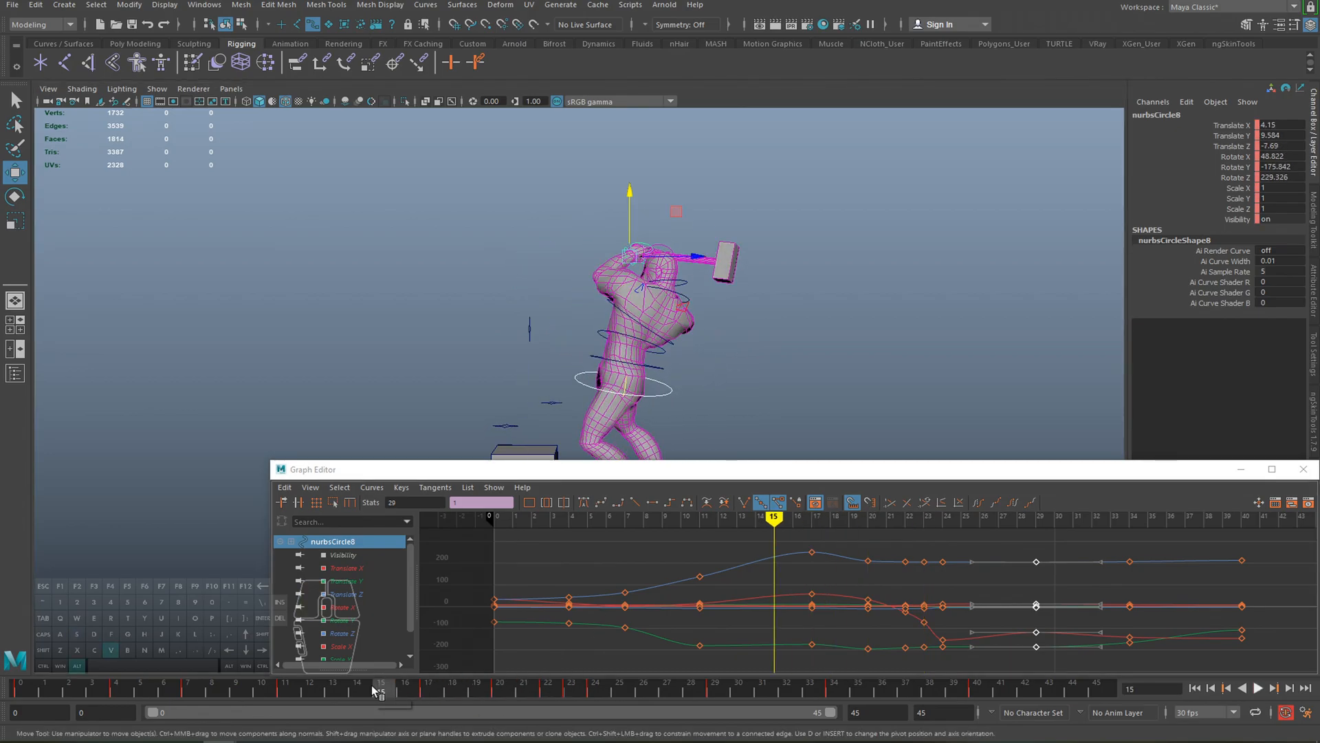
right_click_drag(771, 294, 623, 289, "alt")
middle_click_drag(681, 282, 725, 197, "alt")
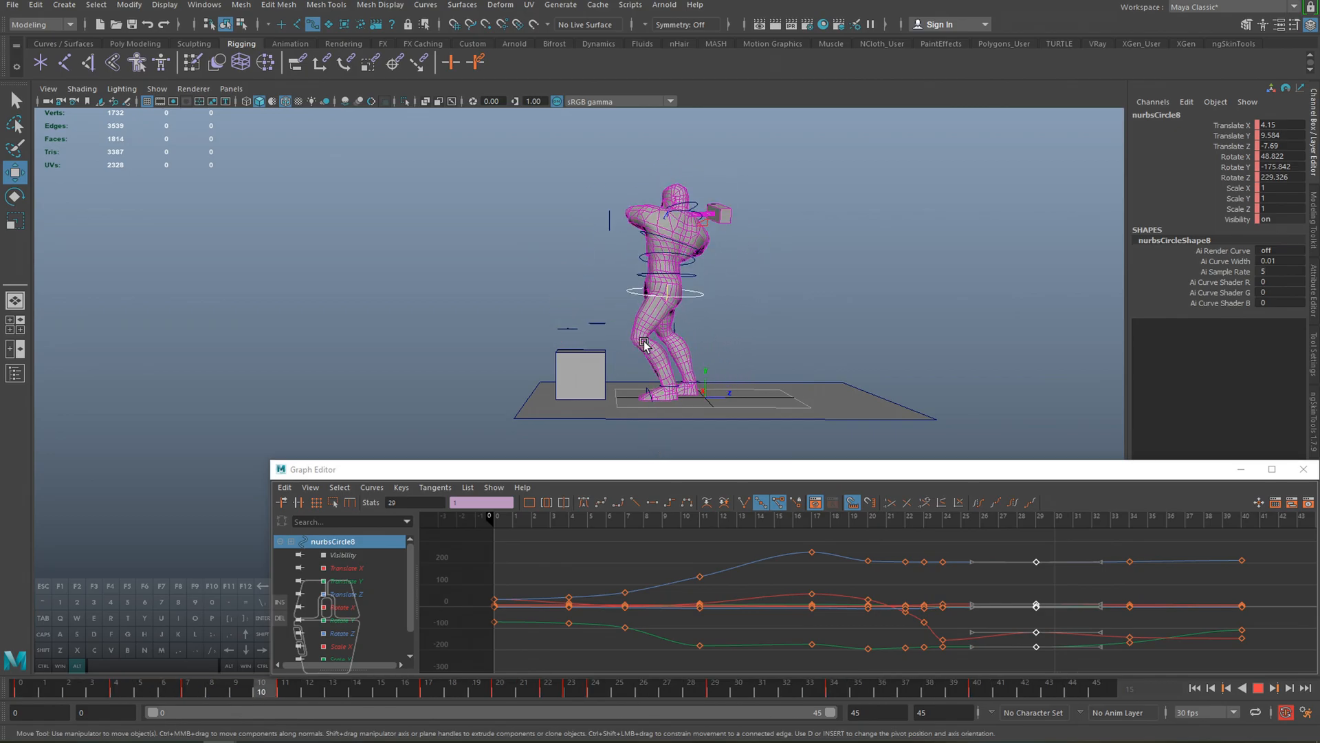
left_click_drag(655, 452, 818, 296, "alt")
right_click_drag(819, 296, 653, 306, "alt")
middle_click_drag(653, 306, 705, 311, "alt")
right_click_drag(647, 315, 793, 393, "alt")
key("alt+v")
- Raise the hammer control at frame 34 to about 0.99 in Translate Y, check frame 29 and replay the swing
left_click_drag(612, 687, 834, 695)
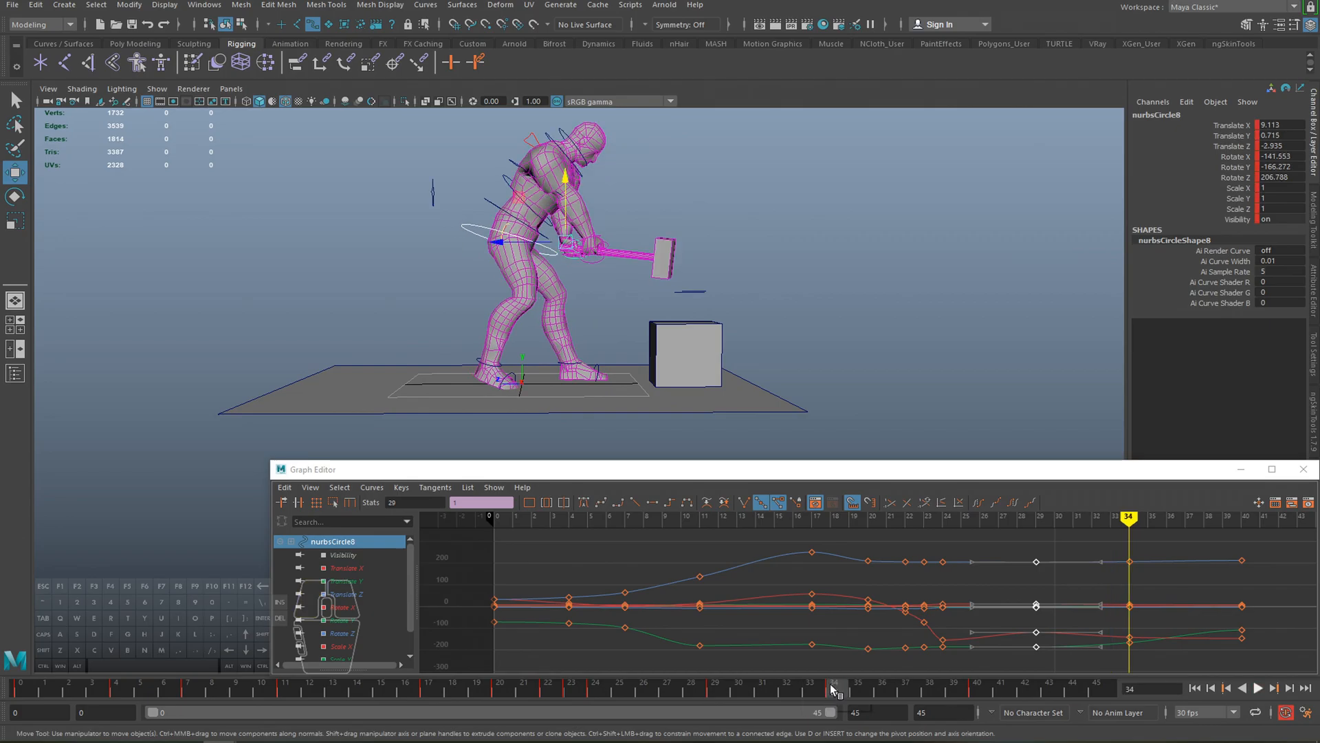
left_click_drag(565, 190, 565, 186)
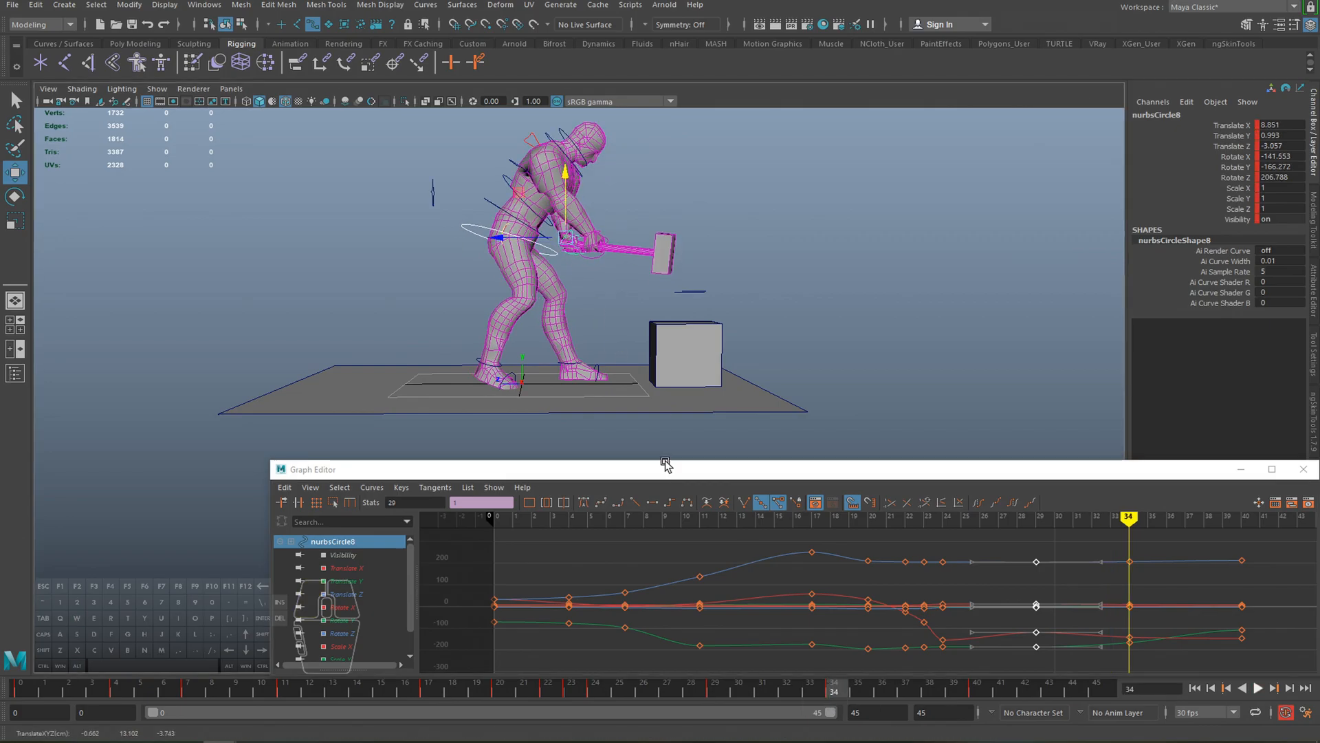
mouse_move(709, 693)
left_mouse_down()
mouse_move(691, 693)
mouse_move(745, 698)
mouse_move(710, 695)
left_mouse_up()
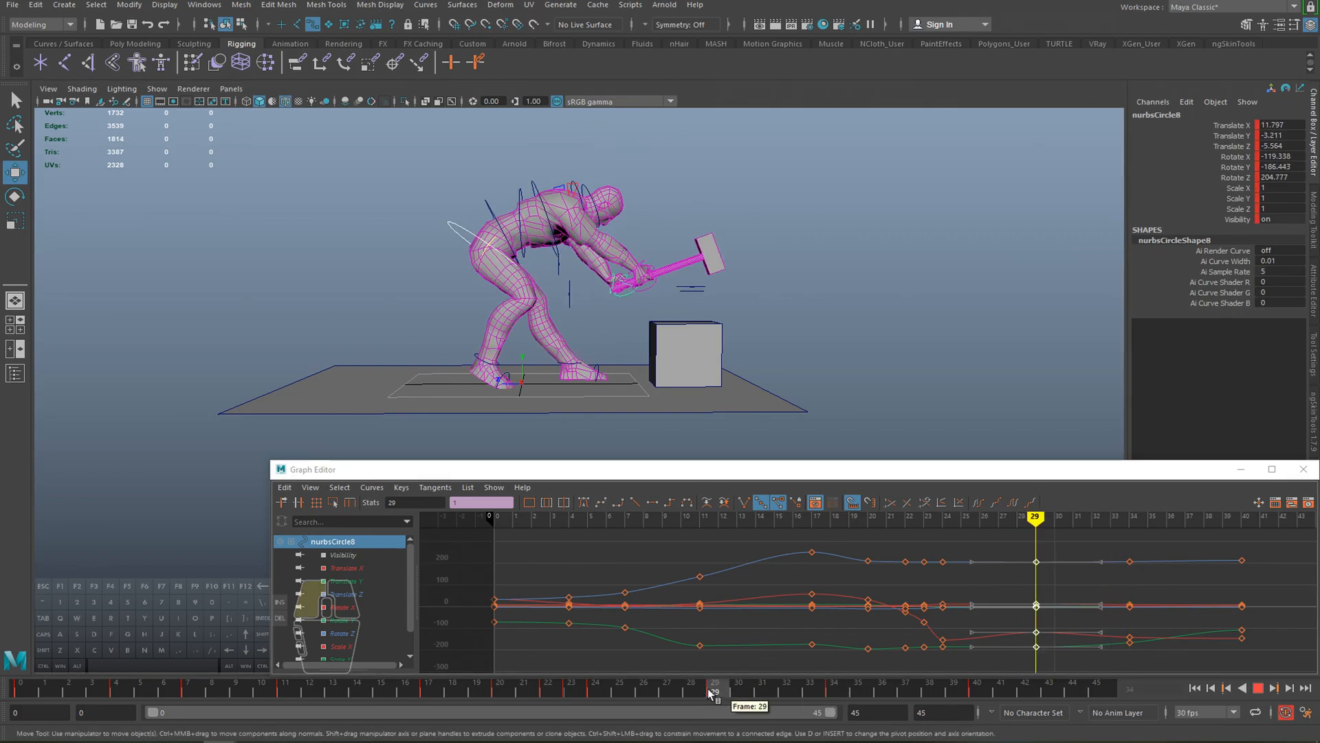
left_click_drag(554, 283, 550, 287)
key("alt+v")
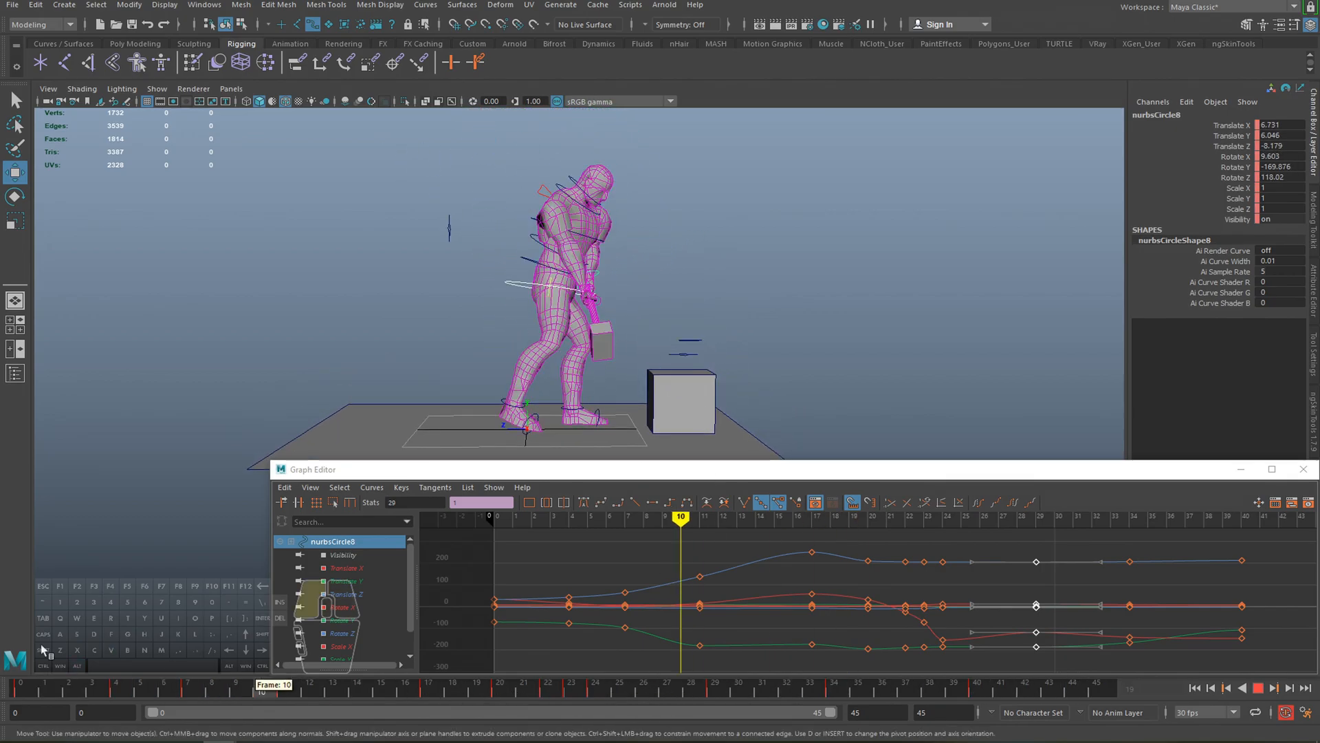
left_click_drag(502, 693, 392, 681)
key("alt+v")
- Select the back foot control and examine its motion between the frame 17 wind-up and the frame 24 impact
key("q")
left_click(485, 403)
mouse_move(590, 687)
left_mouse_down()
mouse_move(628, 688)
mouse_move(431, 683)
mouse_move(600, 691)
left_mouse_up()
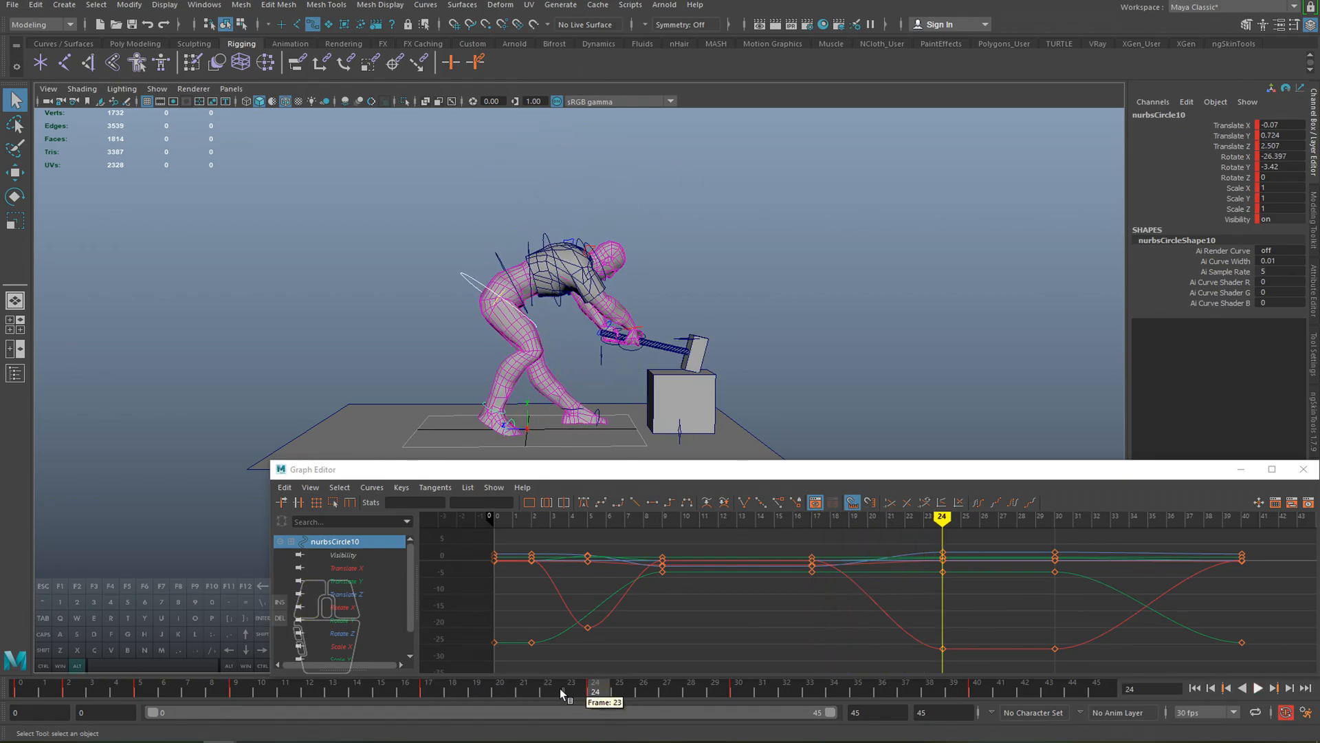
middle_click_drag(555, 277, 605, 207, "alt")
right_click_drag(605, 207, 650, 214, "alt")
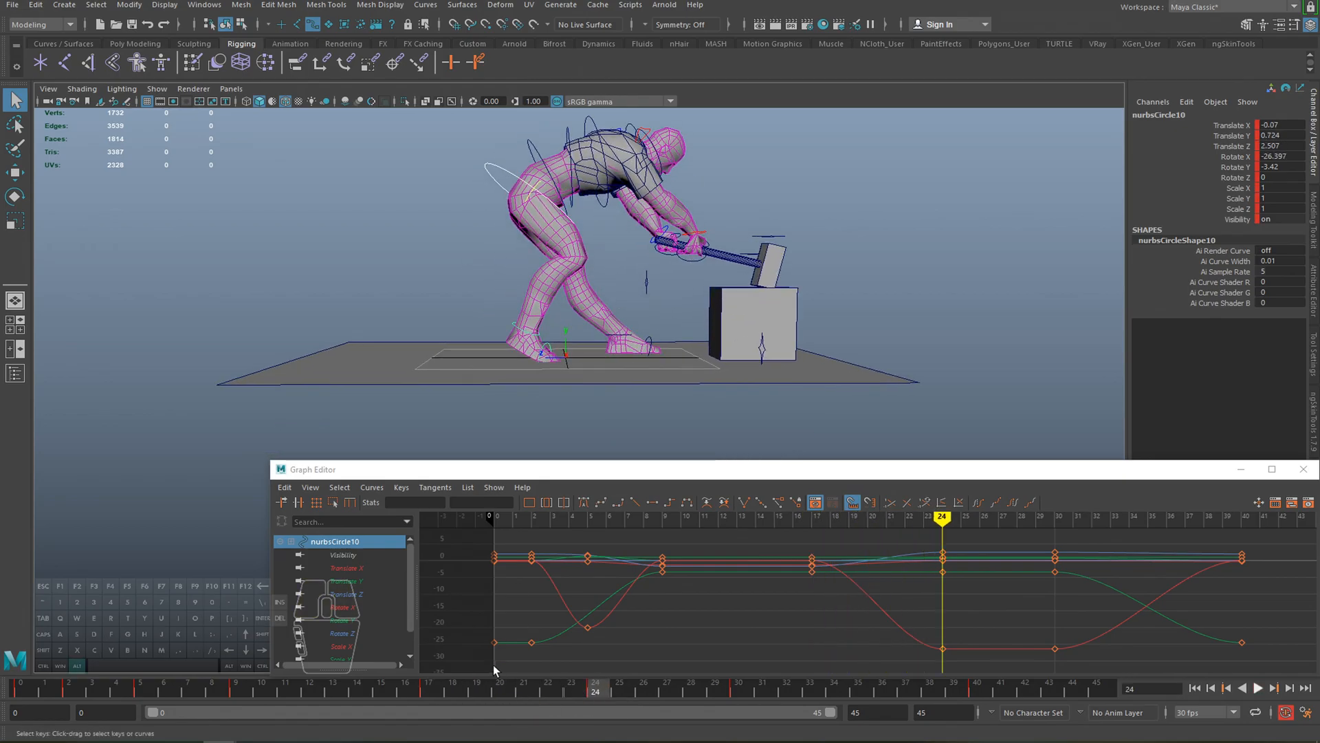
left_click(431, 687)
middle_click_drag(664, 199, 630, 274, "alt")
right_click_drag(630, 274, 605, 271, "alt")
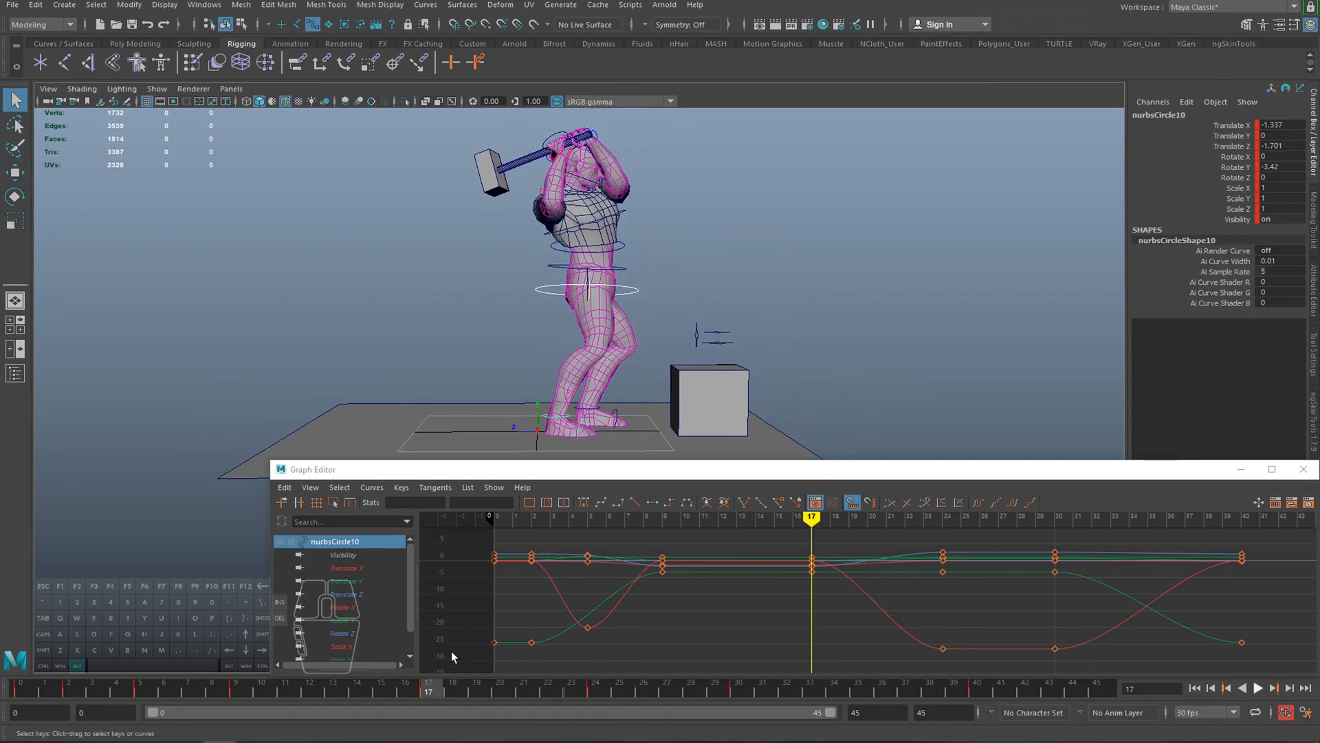
key("alt+v")
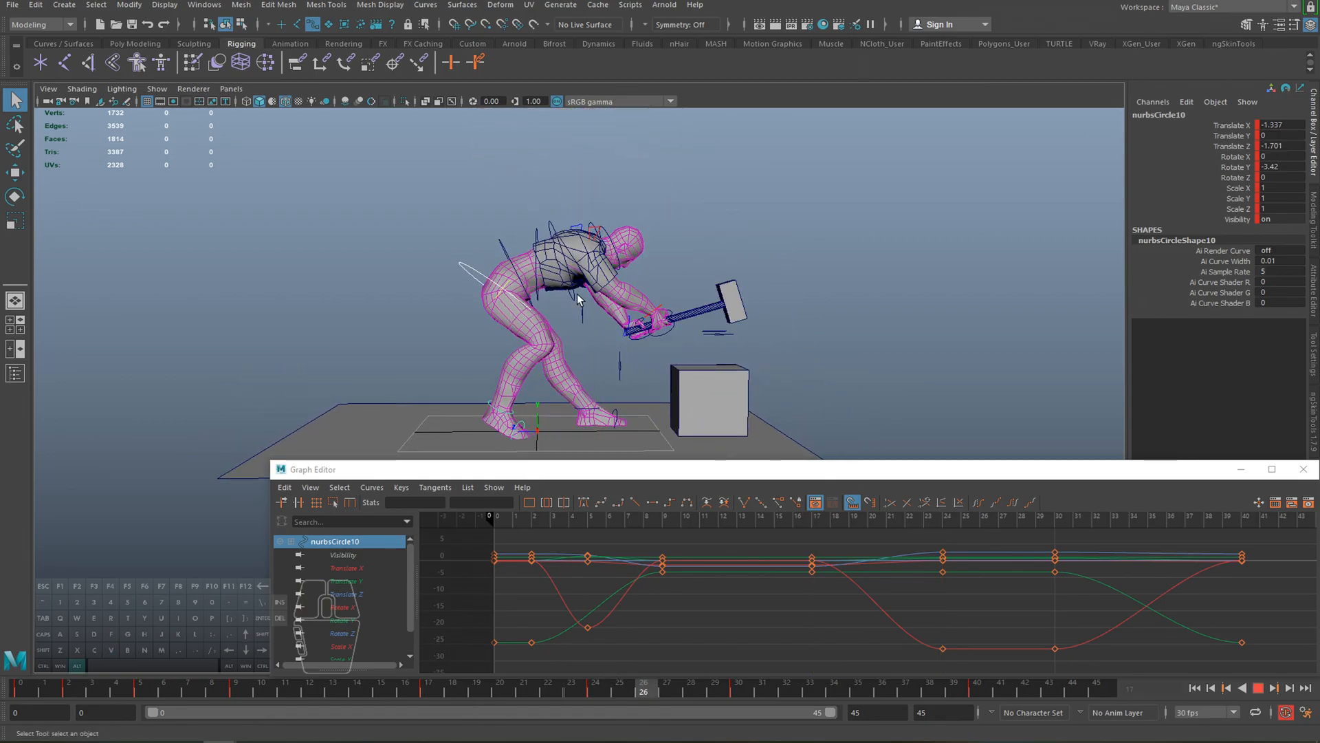
- Copy the back foot control's frame 24 pose to frame 22, key it, and play the swing
mouse_move(438, 687)
left_mouse_down()
mouse_move(599, 695)
mouse_move(530, 690)
mouse_move(548, 693)
left_mouse_up()
key("w")
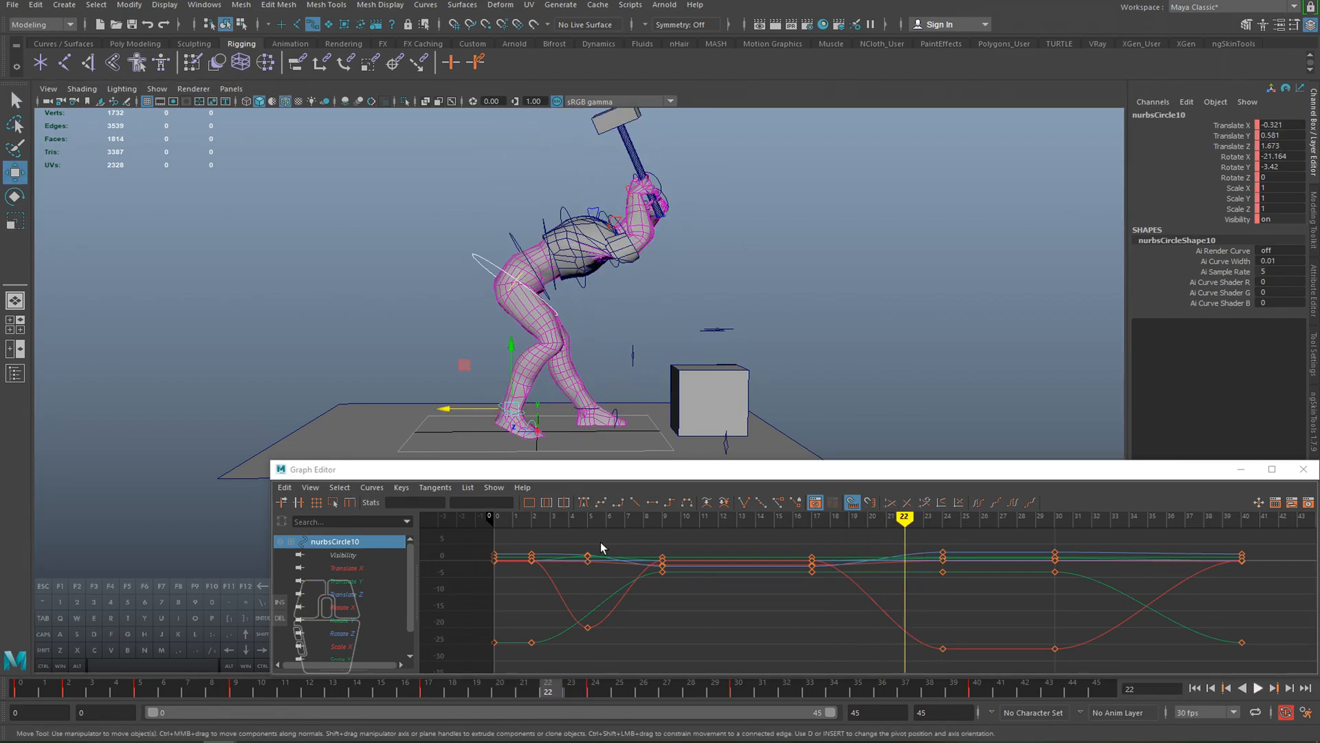
left_click(598, 695)
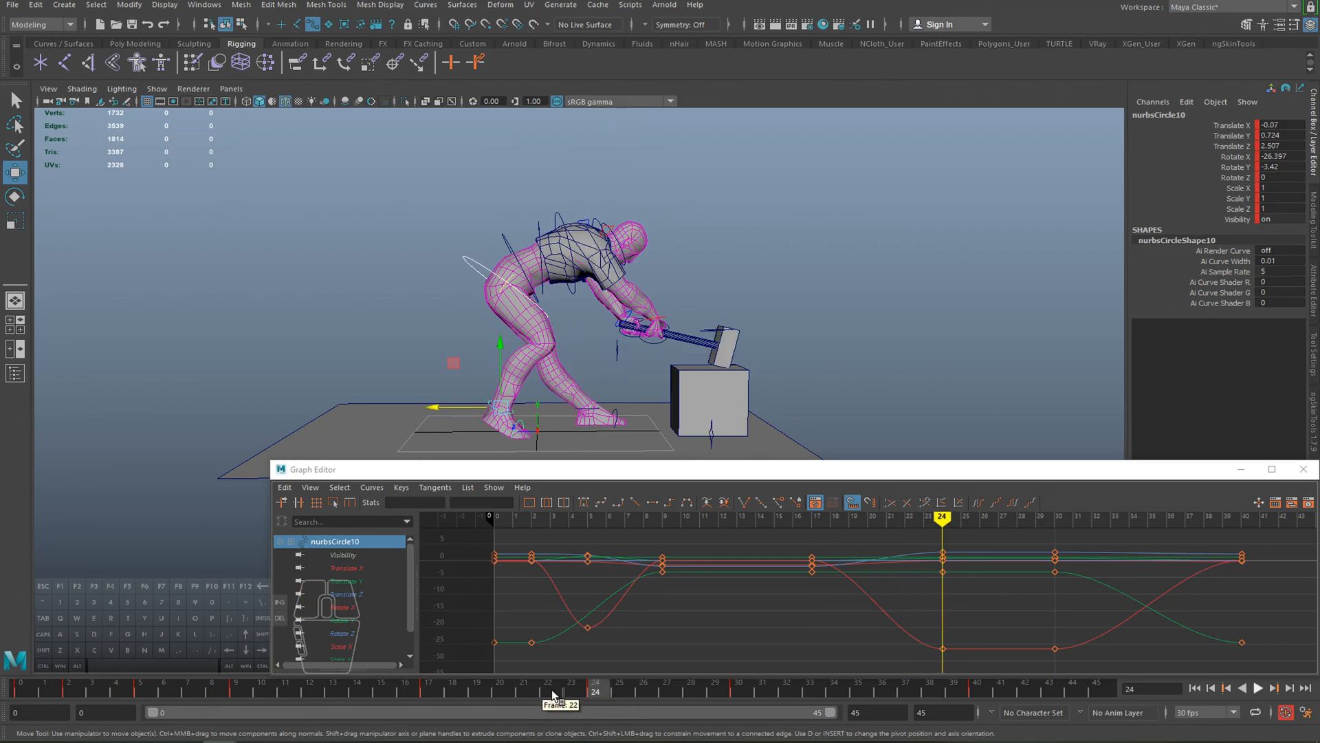
middle_click(551, 690)
key("s")
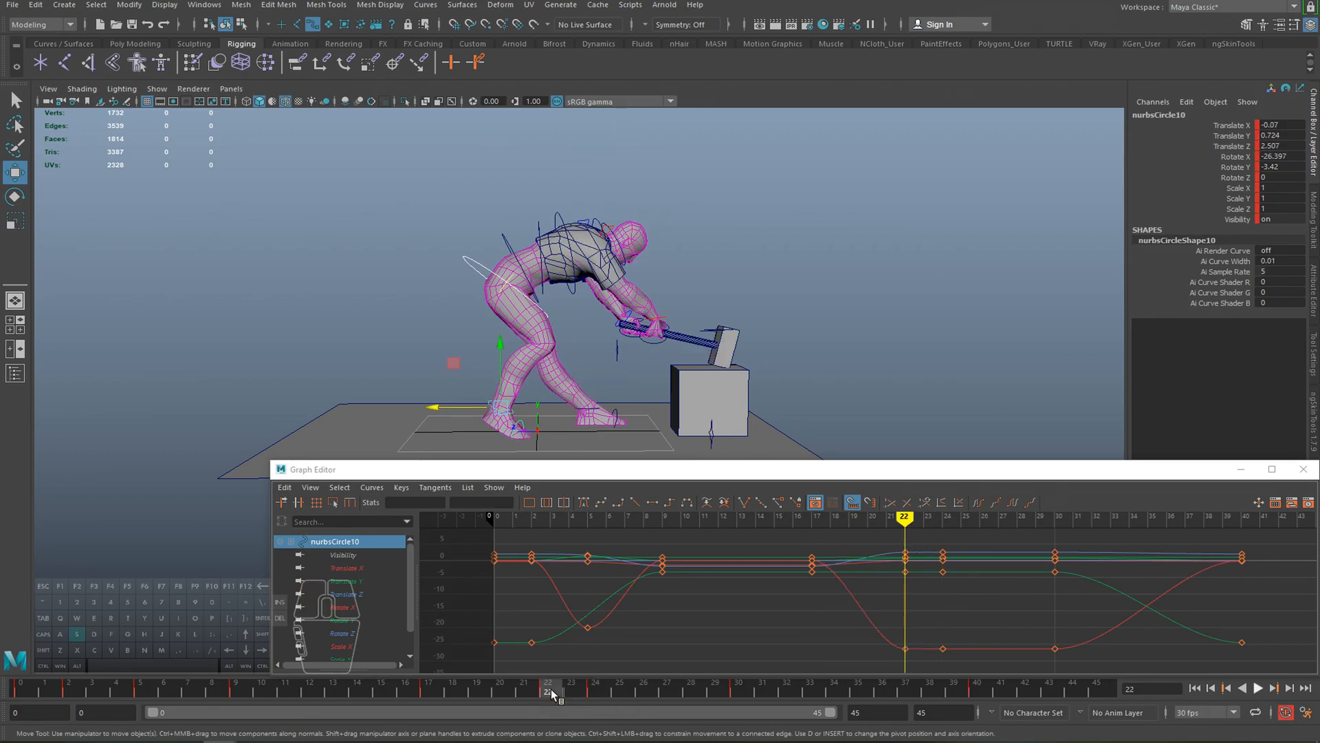
mouse_move(545, 695)
left_mouse_down()
mouse_move(480, 695)
mouse_move(589, 698)
mouse_move(382, 689)
left_mouse_up()
key("alt+v")
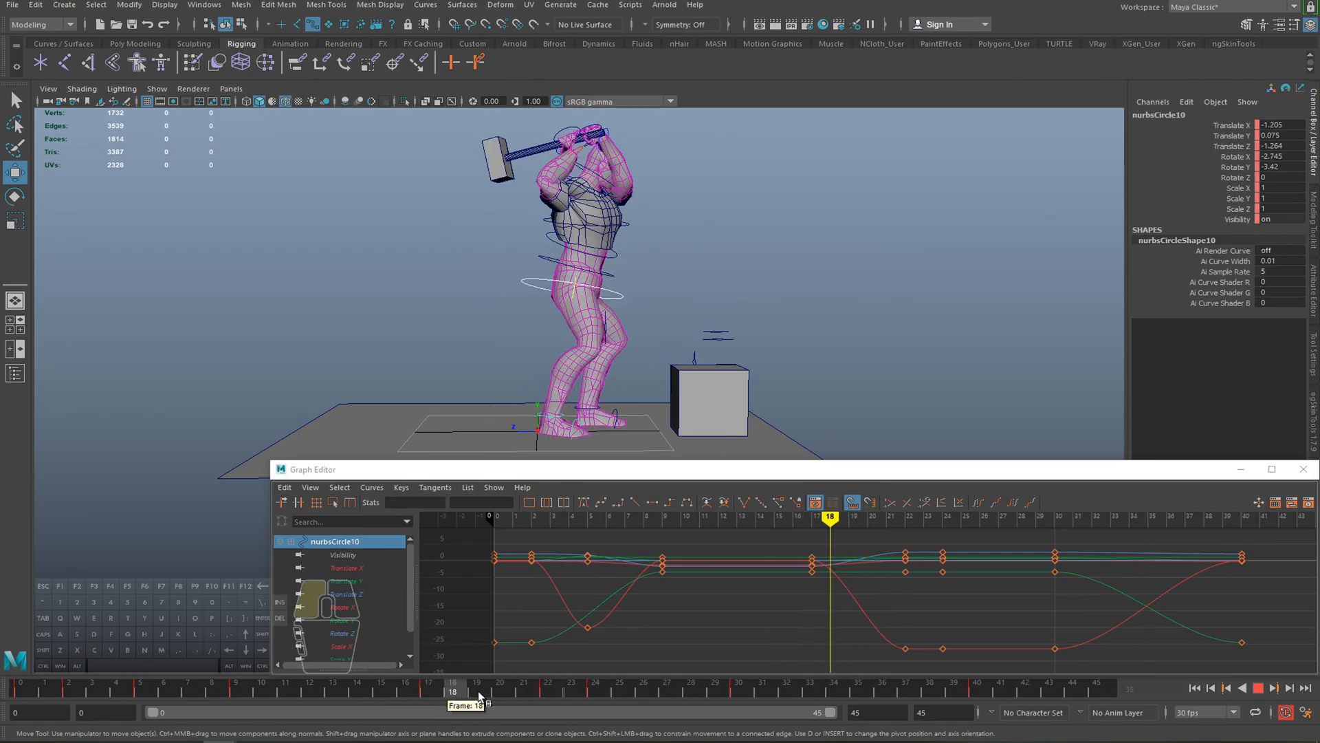
- Rotate the back foot control at frame 24 to about -9.1 degrees in Rotate X and lower it to about 0.13 in Translate Y
key("e")
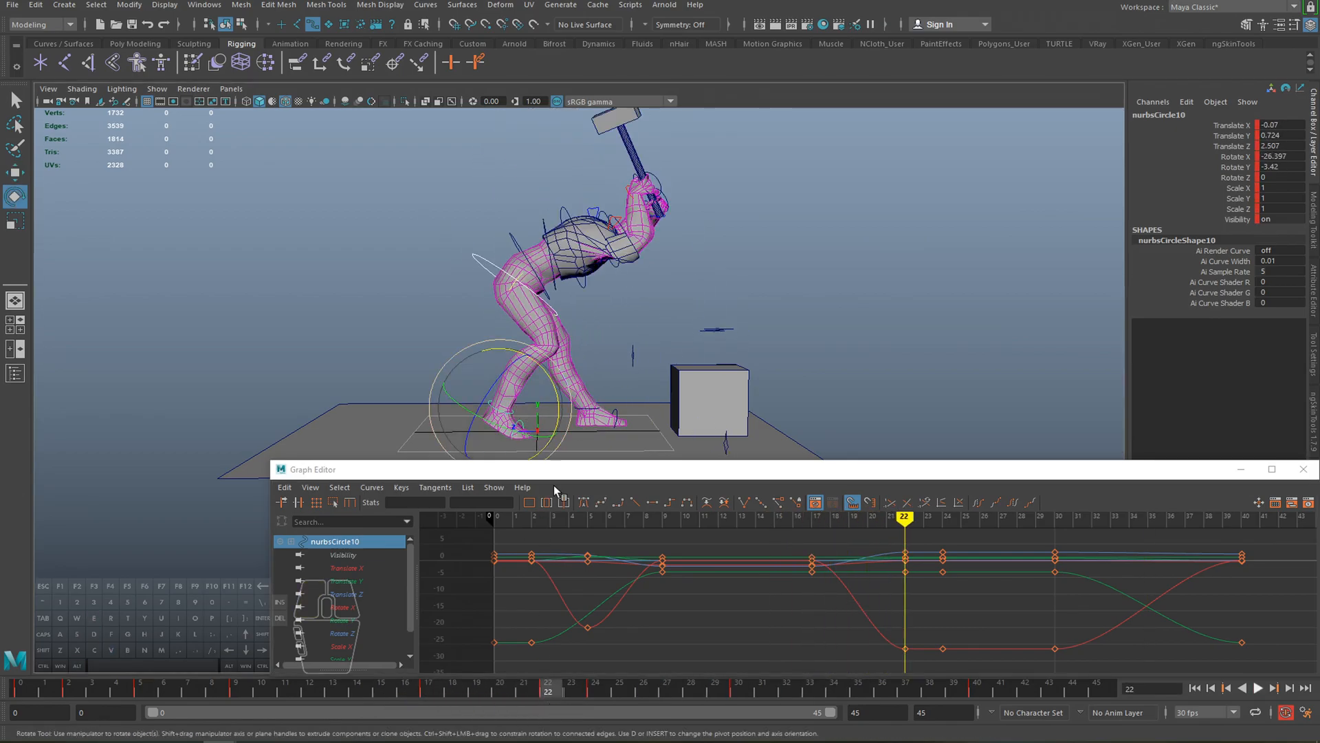
middle_click_drag(577, 351, 622, 258, "alt")
right_click_drag(622, 257, 716, 334, "alt")
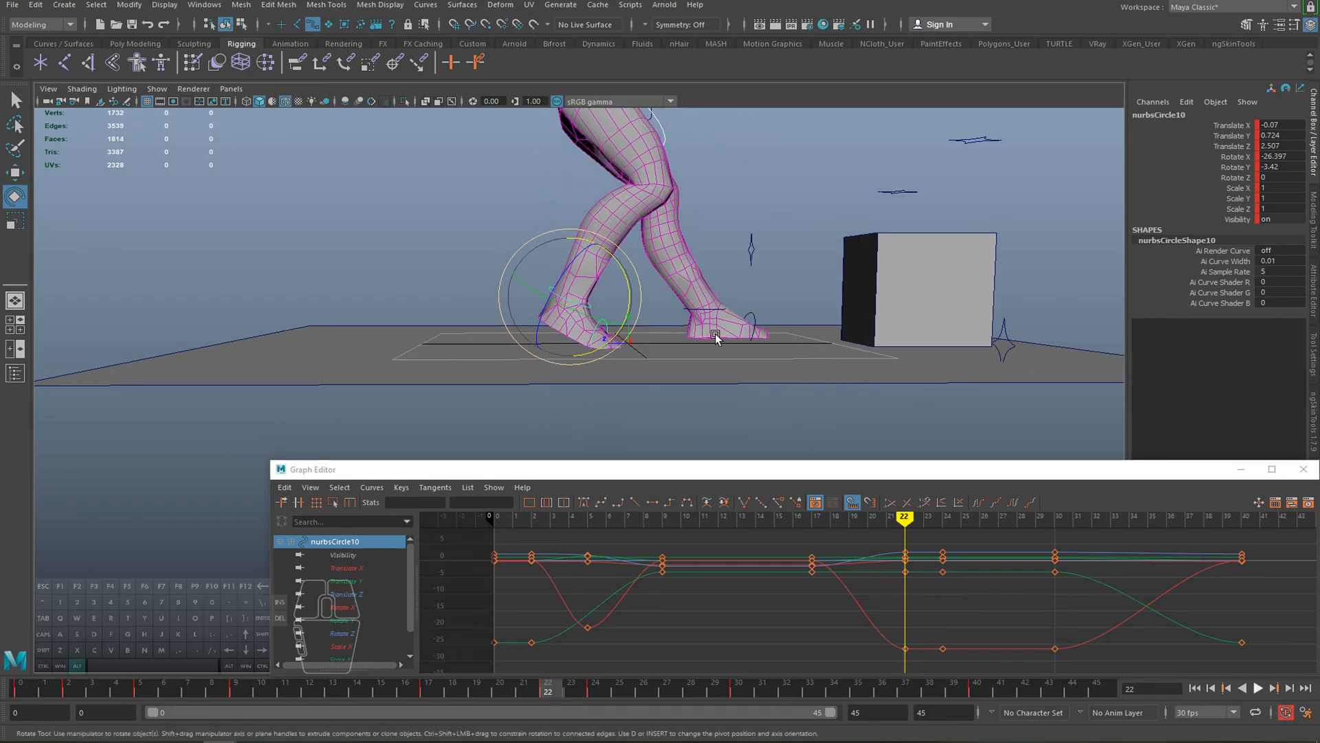
middle_click_drag(716, 333, 737, 372, "alt")
left_click_drag(555, 686, 594, 695)
mouse_move(646, 308)
left_mouse_down()
mouse_move(595, 285)
mouse_move(629, 302)
left_mouse_up()
key("w")
key("e")
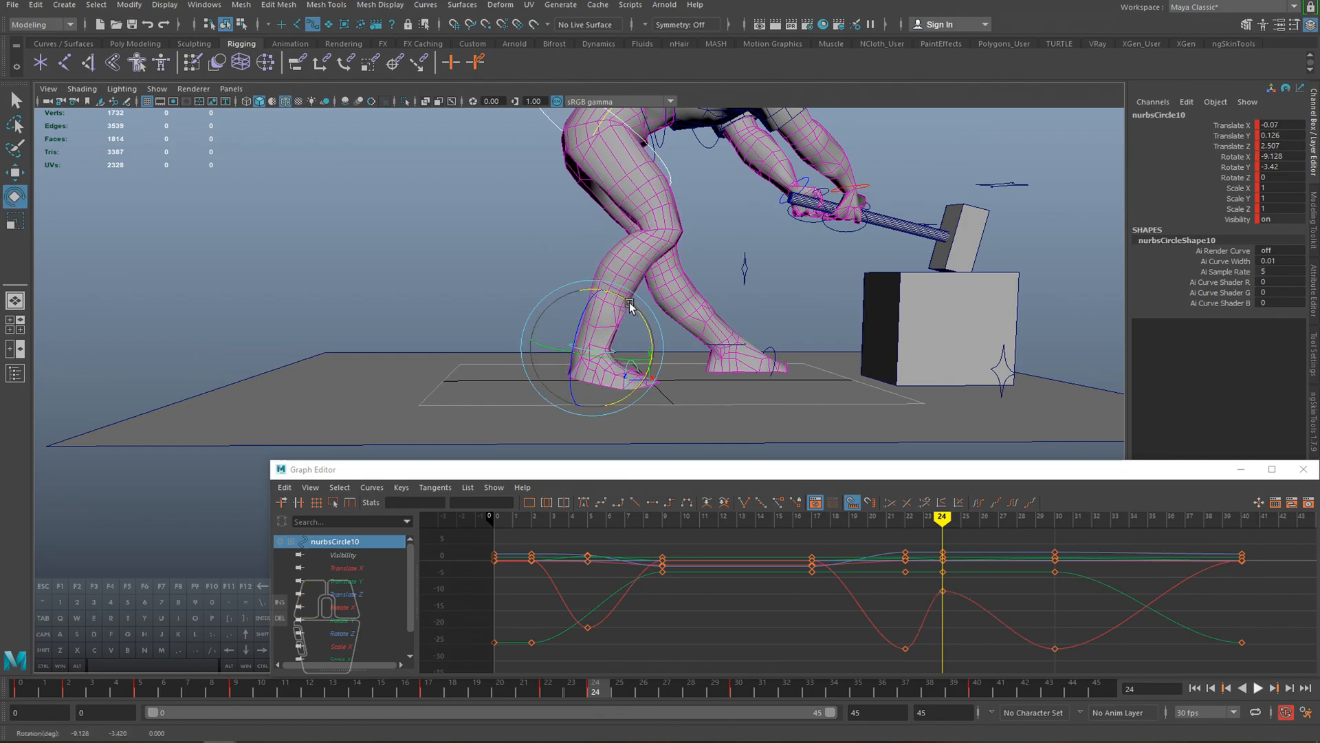
- Slide the back foot control backward at frame 24 to about 3.09 in Translate Z, comparing it with the neighbouring frames
key("w")
left_click_drag(550, 353, 546, 351)
mouse_move(596, 689)
left_mouse_down()
mouse_move(548, 691)
mouse_move(598, 691)
left_mouse_up()
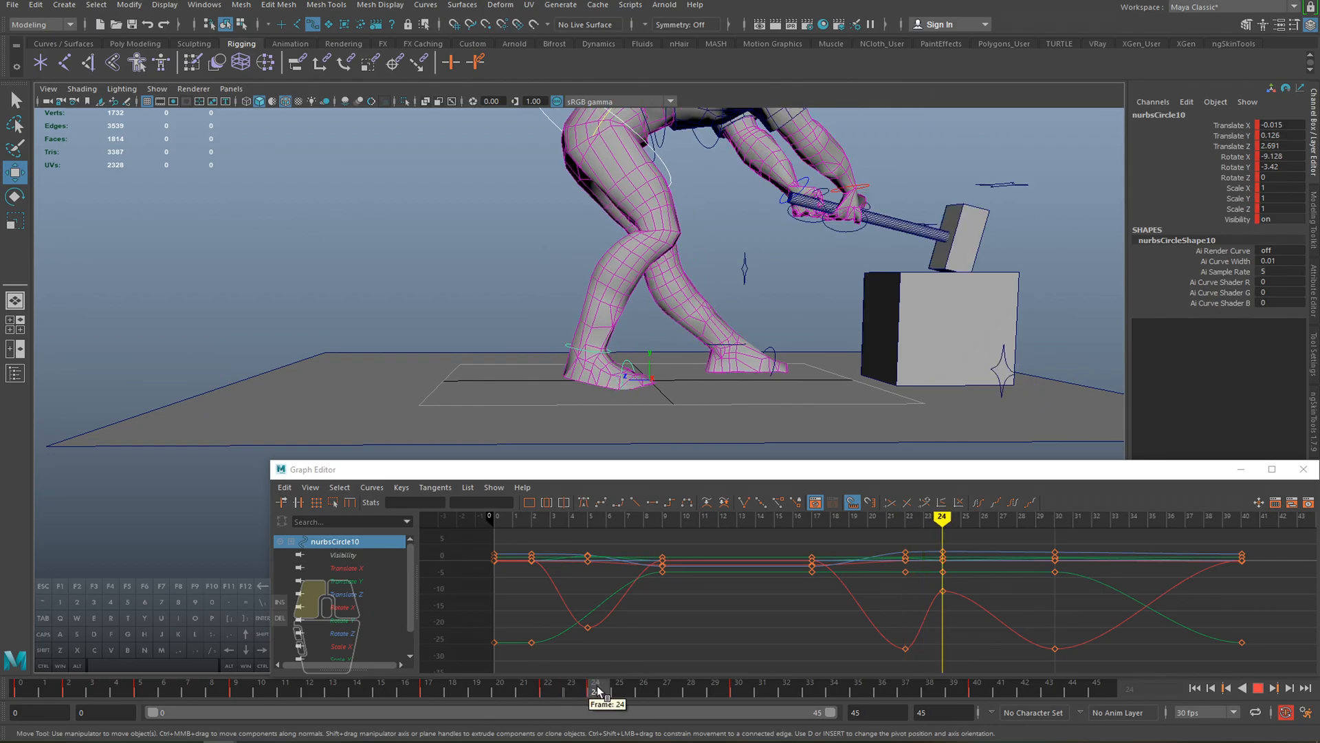
left_click_drag(528, 349, 519, 350)
left_click_drag(589, 687, 614, 700)
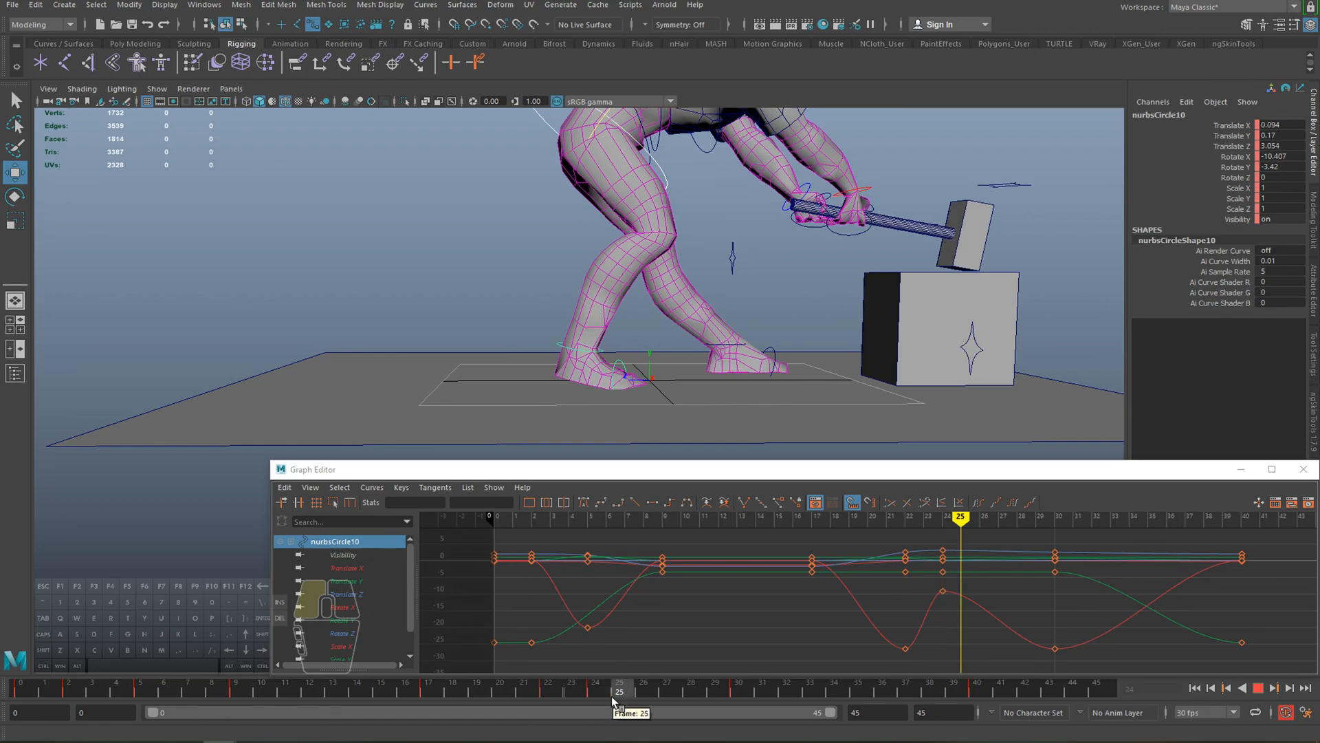
left_click(563, 689)
left_click(599, 693)
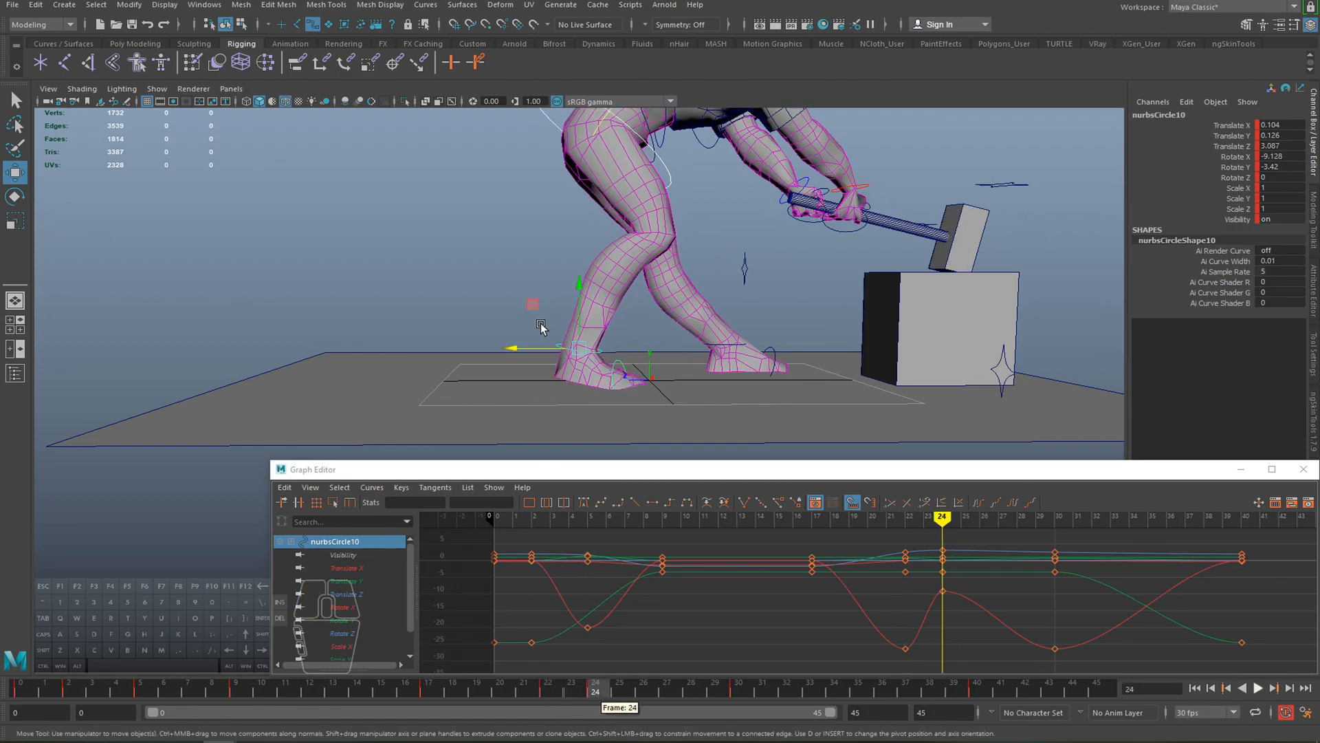
left_click_drag(527, 351, 588, 369)
- Rotate the back foot's toe control at frame 24 and compare the foot with its frame 22 pose
left_click(619, 362)
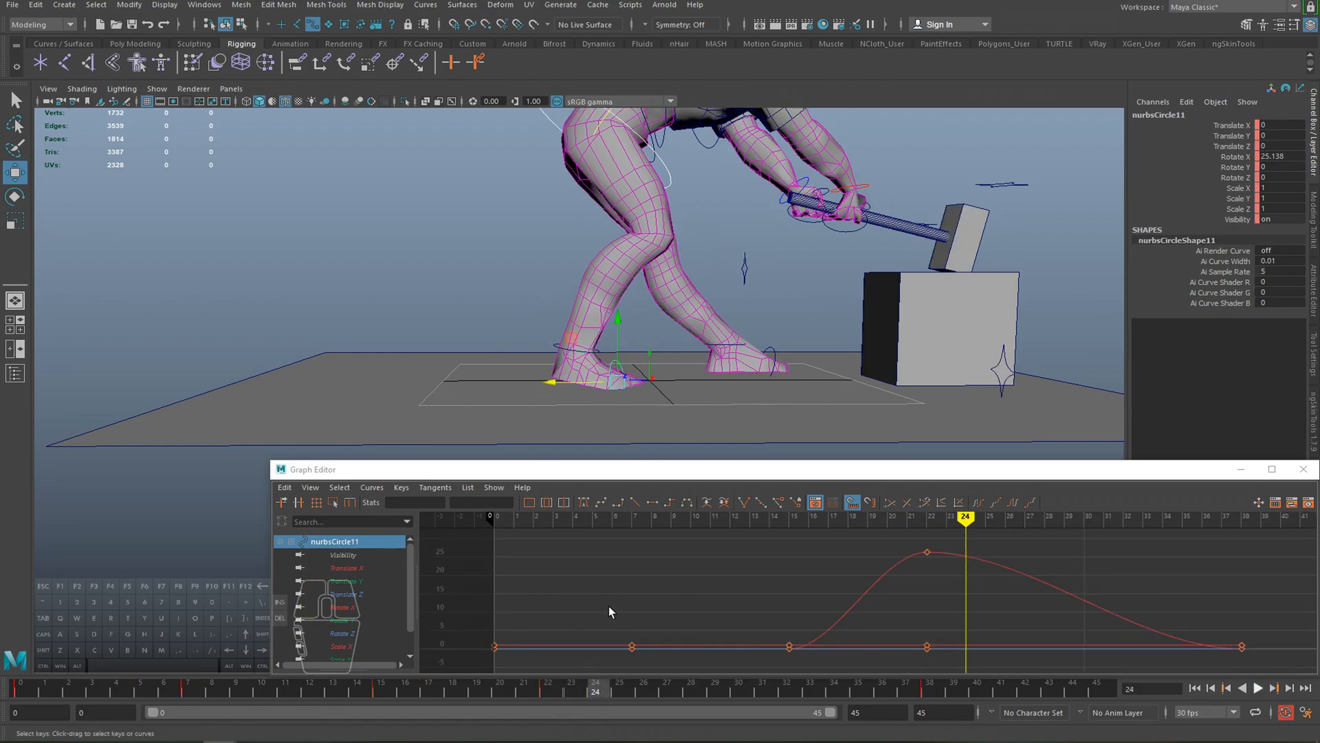
mouse_move(601, 691)
left_mouse_down()
mouse_move(556, 685)
mouse_move(598, 694)
left_mouse_up()
key("e")
left_click_drag(662, 343, 665, 349)
left_click_drag(594, 692, 554, 687)
- Slide the back foot control at frame 24 to about 3.12 in Translate Z and compare it with frame 22
key("q")
left_click(578, 337)
key("w")
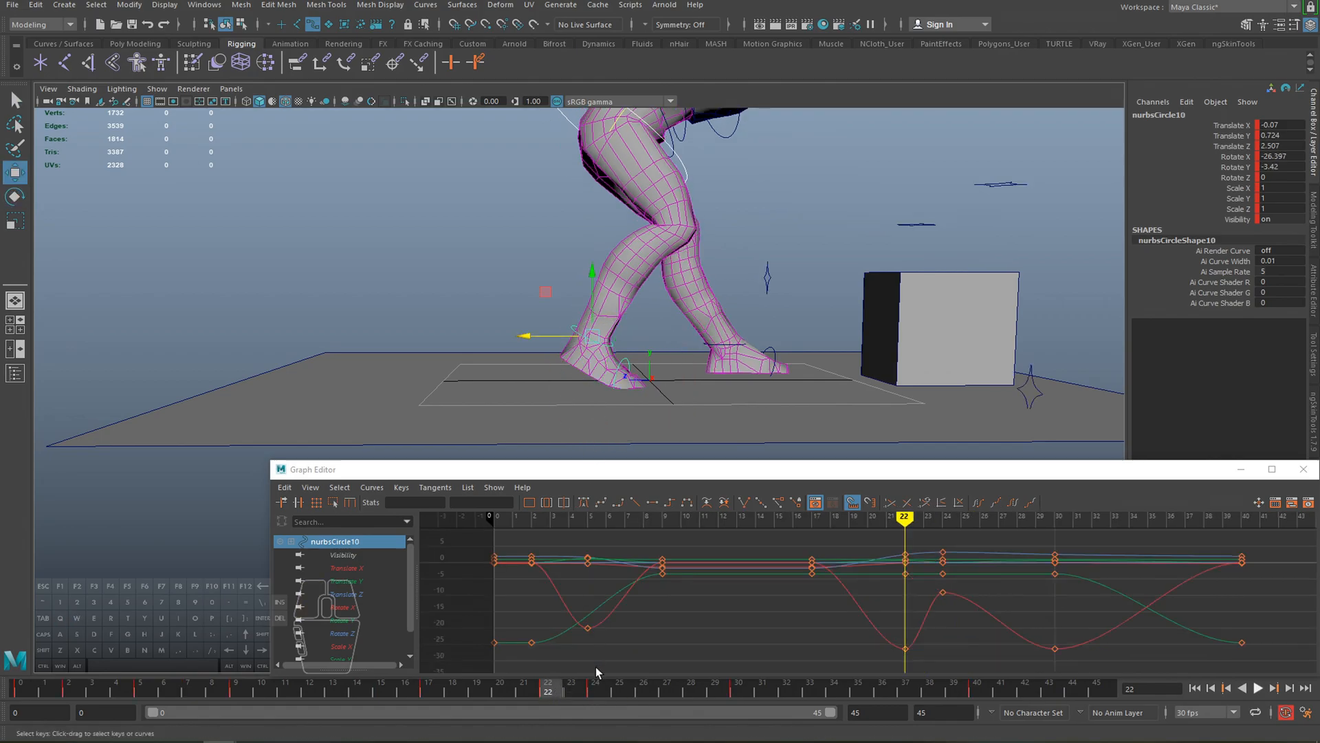
key(".")
left_click_drag(516, 357, 550, 330)
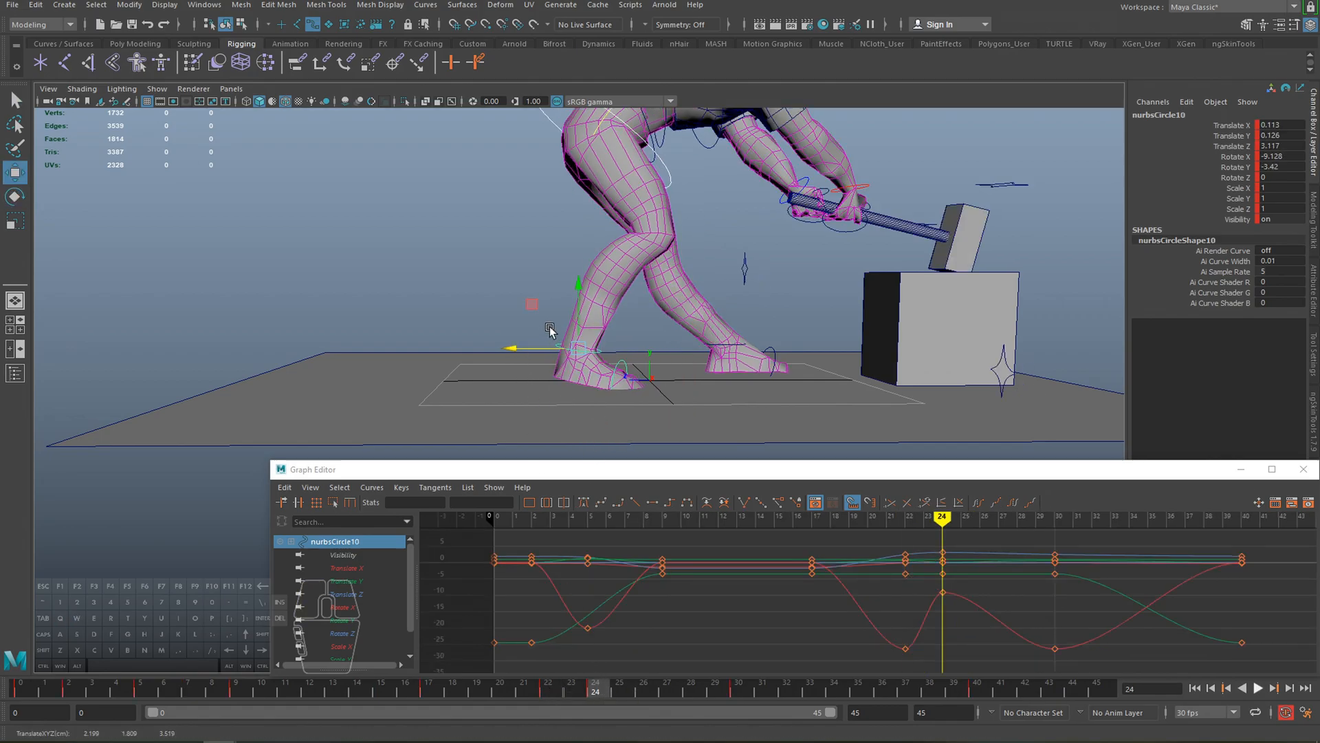
left_click_drag(563, 687, 551, 691)
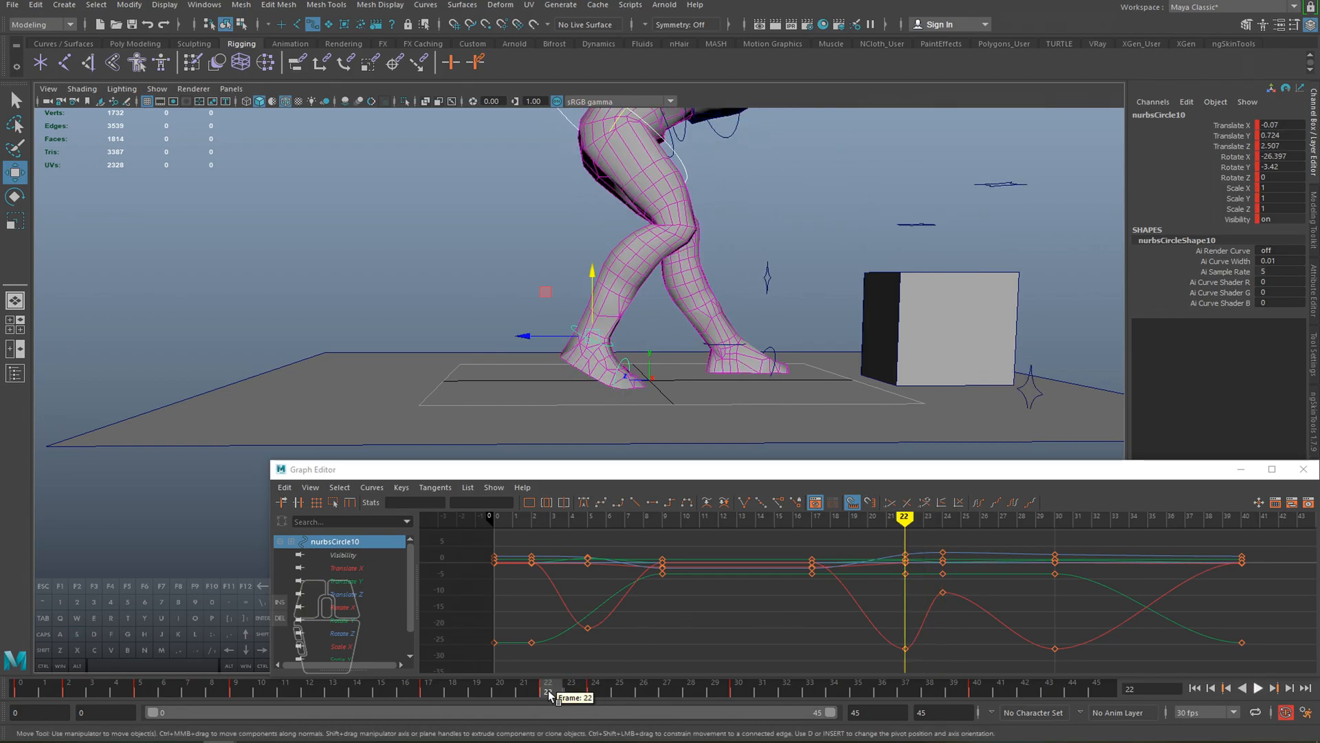
- Adjust the back foot control's slide around frame 24 and set it to about 2.80 in Translate Z at frame 23
scroll(827, 602, "up", 4)
middle_click_drag(828, 602, 836, 522, "alt")
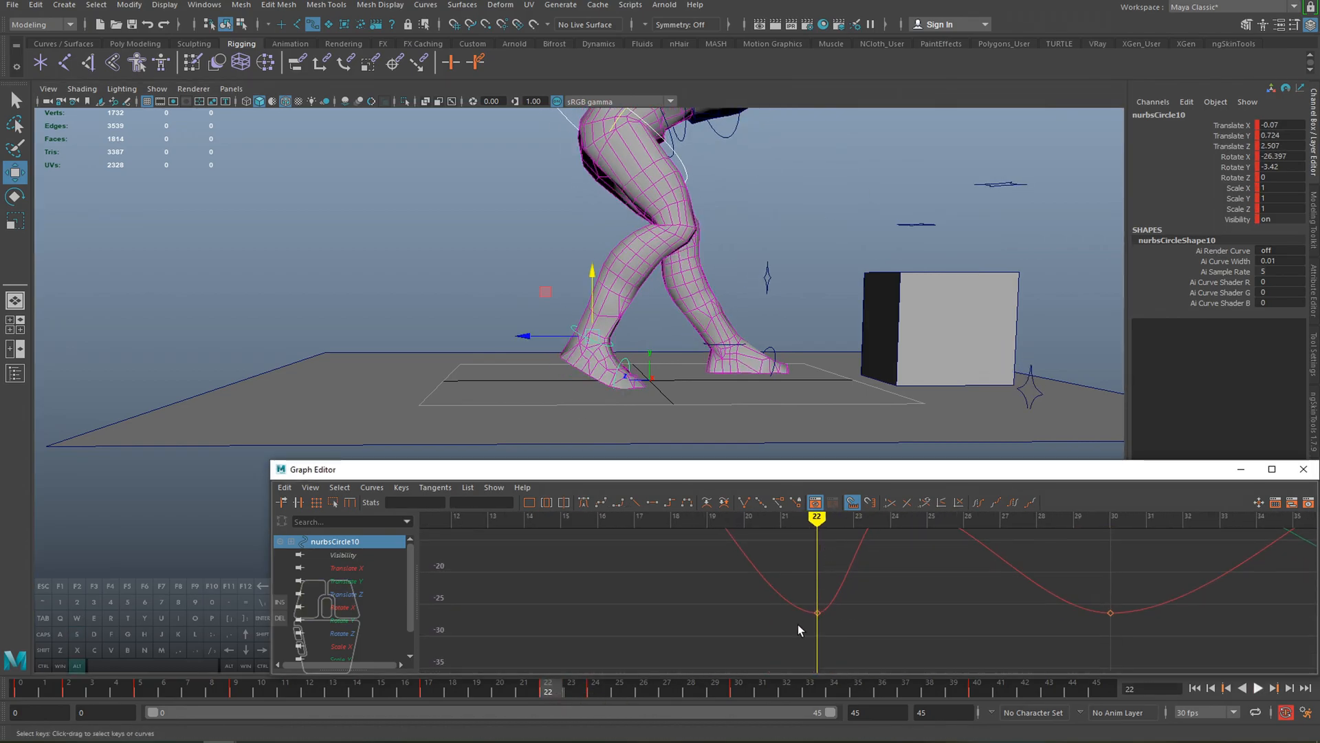
mouse_move(554, 690)
left_mouse_down()
mouse_move(597, 696)
mouse_move(547, 691)
mouse_move(589, 696)
mouse_move(555, 691)
mouse_move(572, 696)
left_mouse_up()
left_click(591, 690)
left_click_drag(515, 341, 526, 342)
mouse_move(572, 695)
left_mouse_down()
mouse_move(548, 691)
mouse_move(596, 695)
mouse_move(571, 693)
left_mouse_up()
left_click_drag(532, 341, 526, 344)
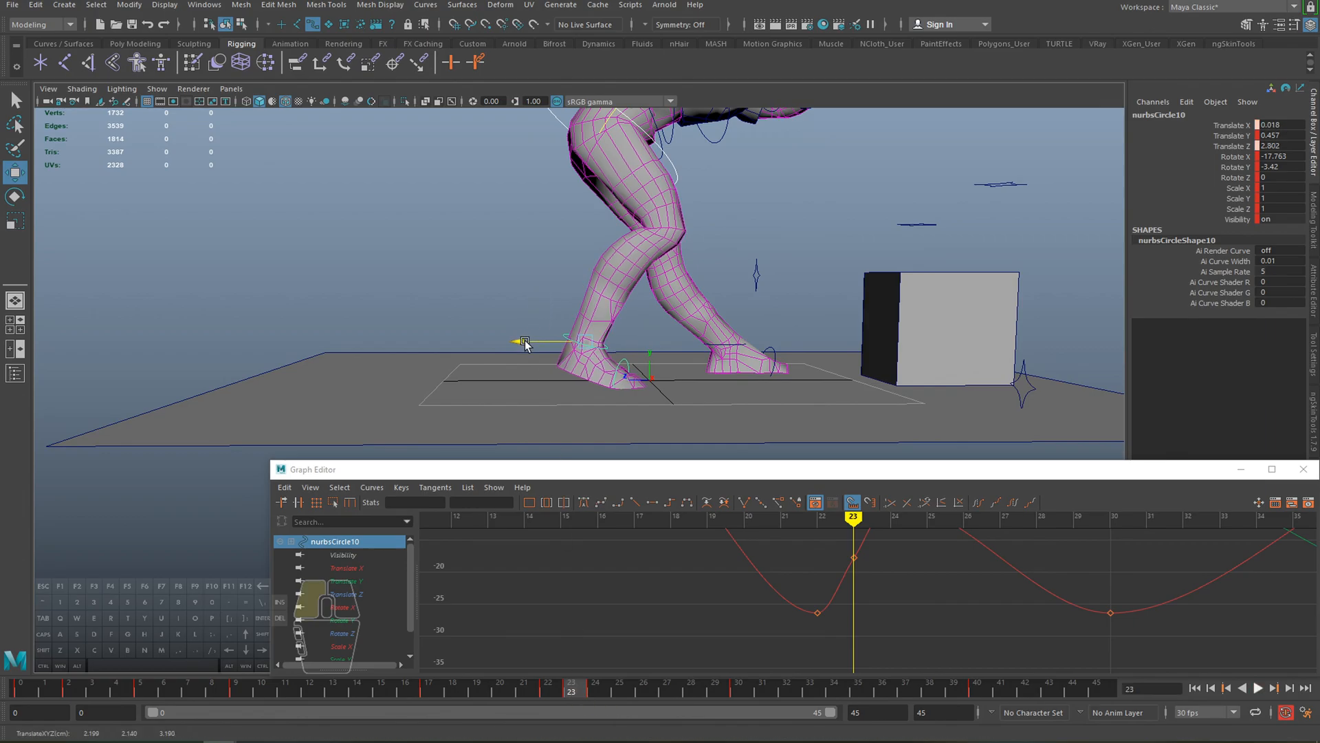
- Play back the back foot's slide and inspect its pose around frames 23 and 24
mouse_move(571, 693)
left_mouse_down()
mouse_move(548, 693)
mouse_move(595, 694)
mouse_move(572, 693)
left_mouse_up()
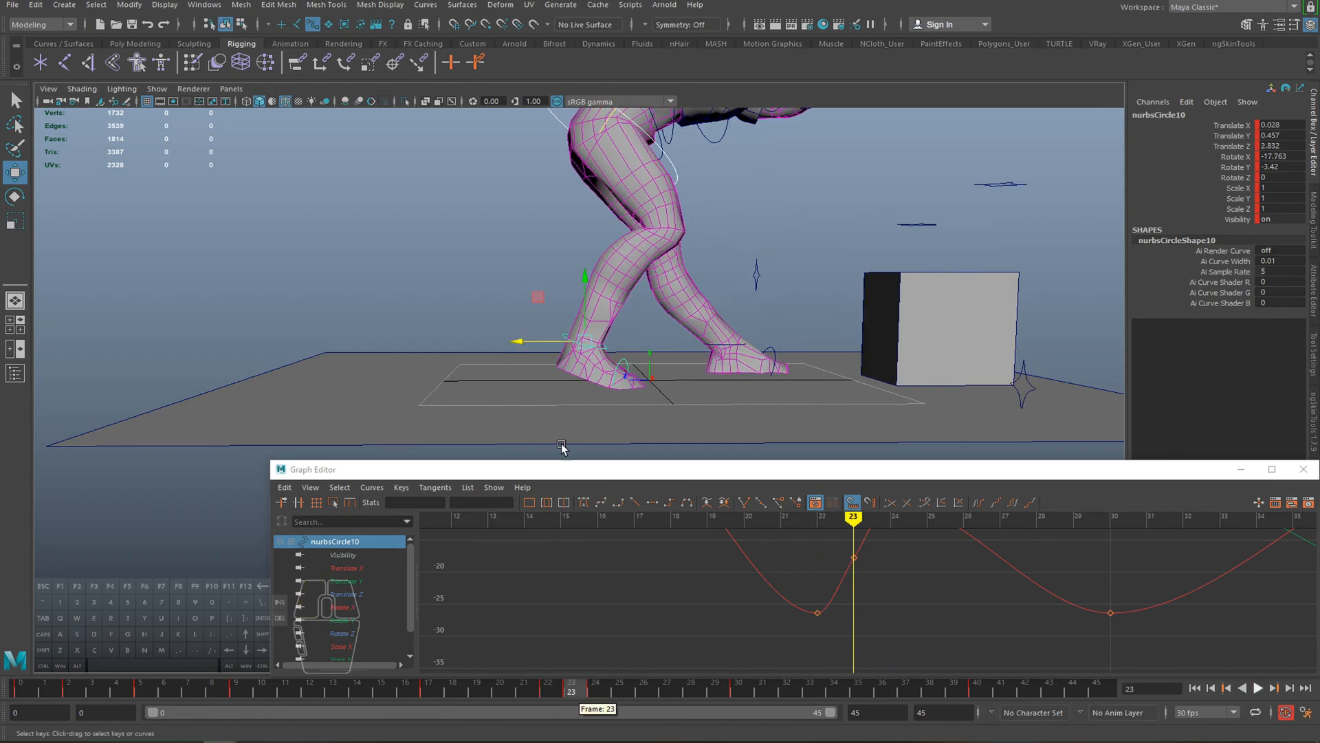
key("alt+v")
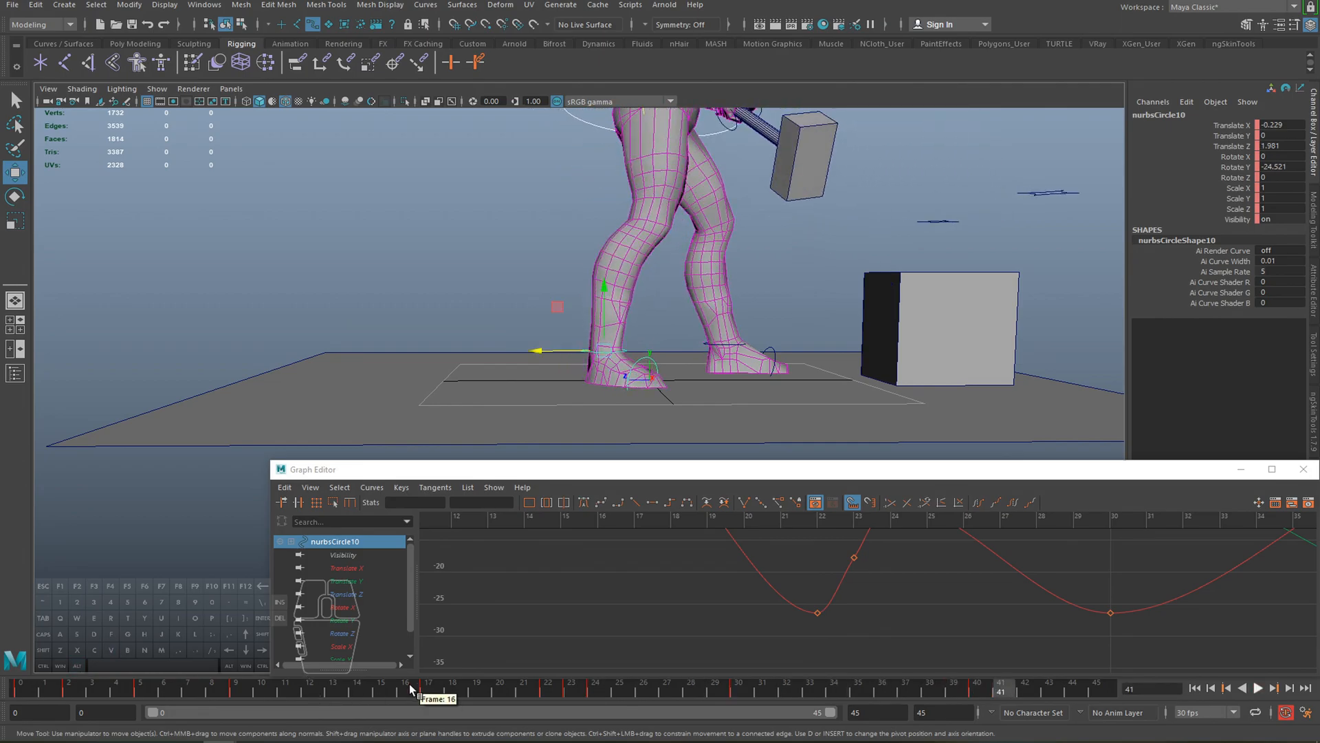
left_click_drag(480, 690, 596, 695)
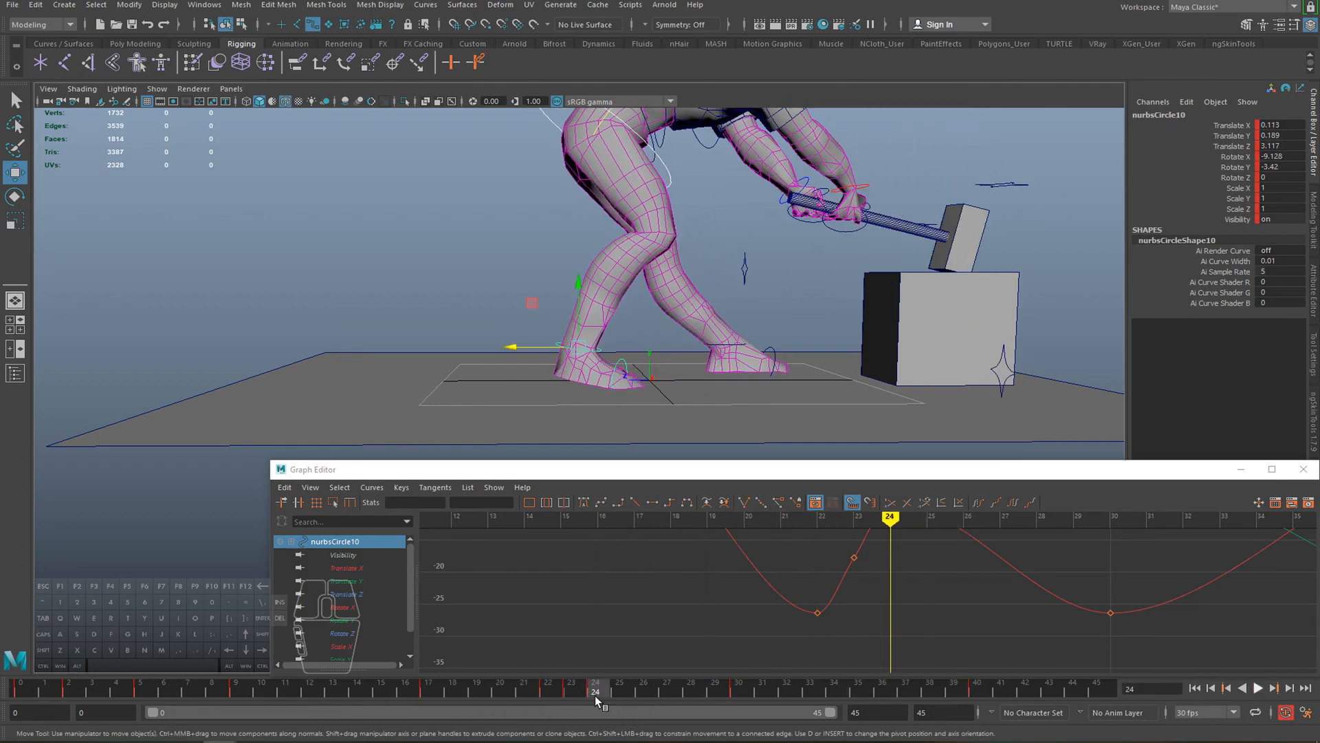
key("alt+v")
- Copy the back foot control's frame 24 pose to frame 30, key it, and review the held foot in playback
left_click(596, 686)
middle_click(735, 687)
key("s")
key("alt+v")
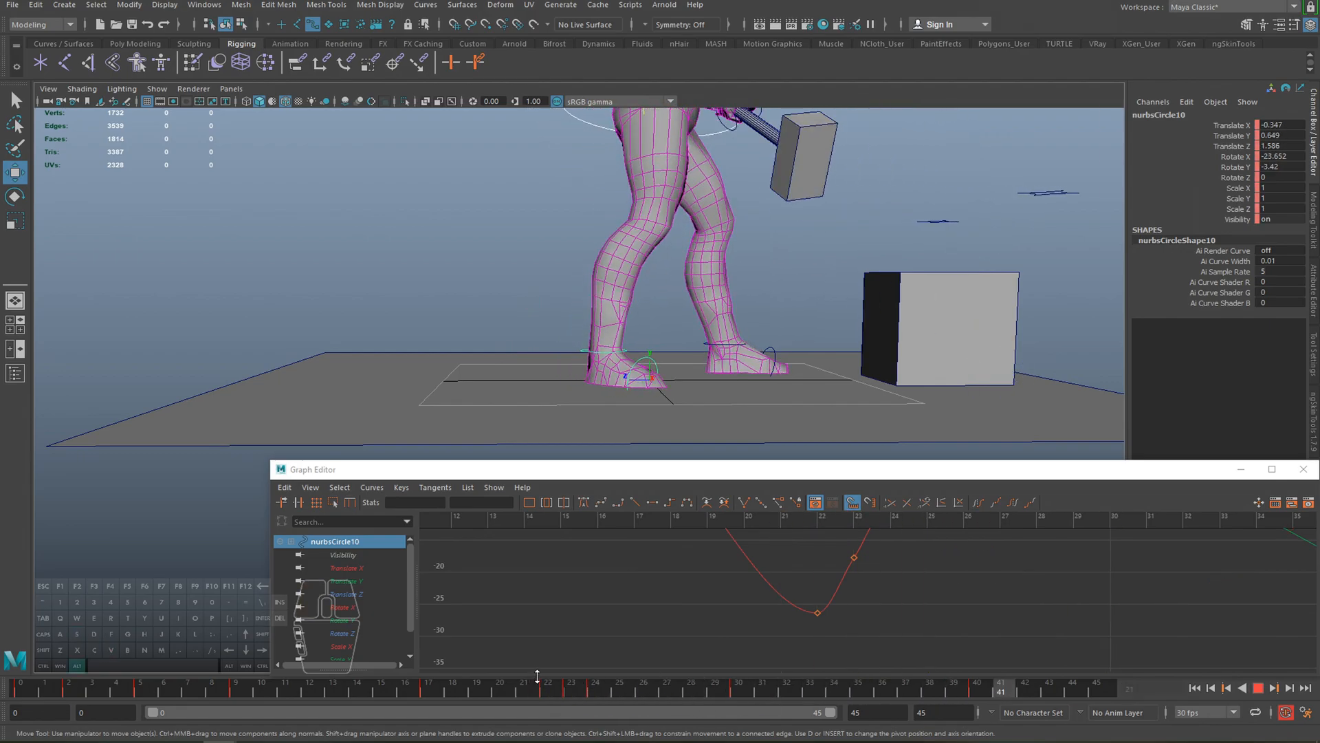
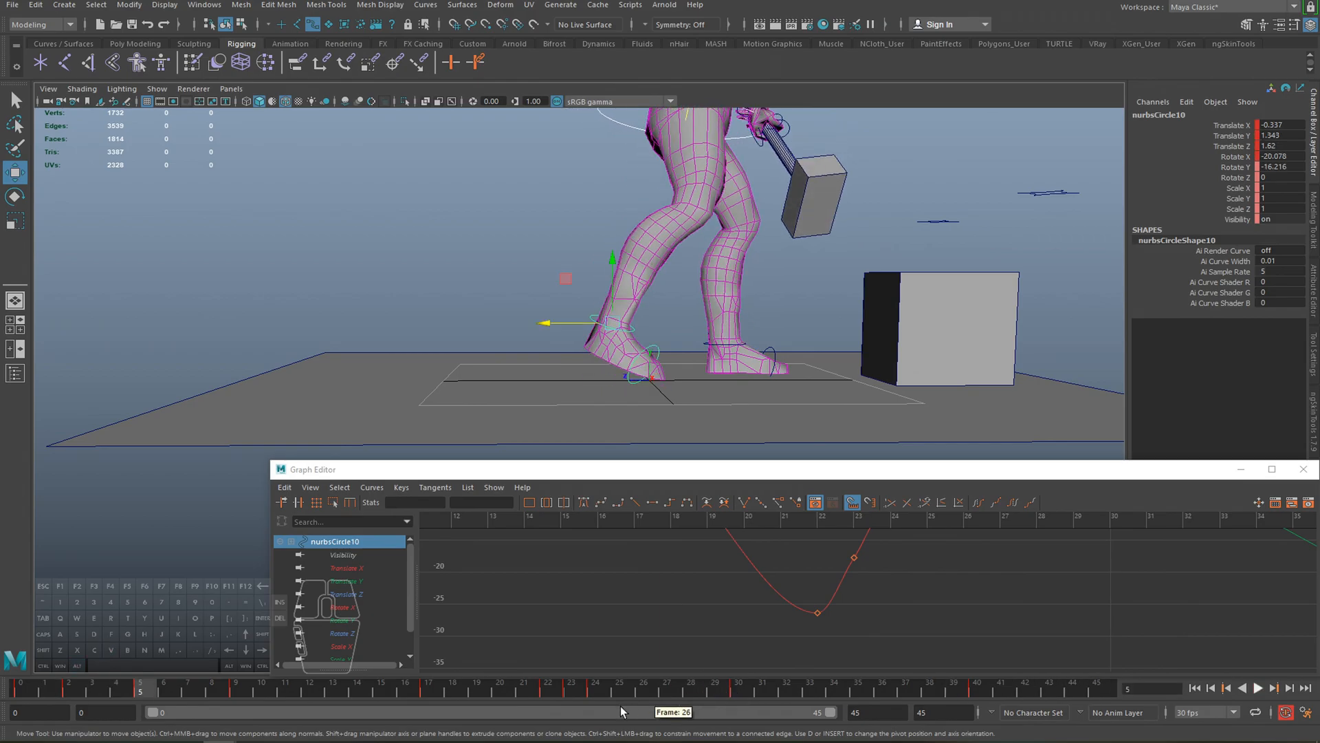
left_click(595, 694)
left_click_drag(595, 693, 651, 698)
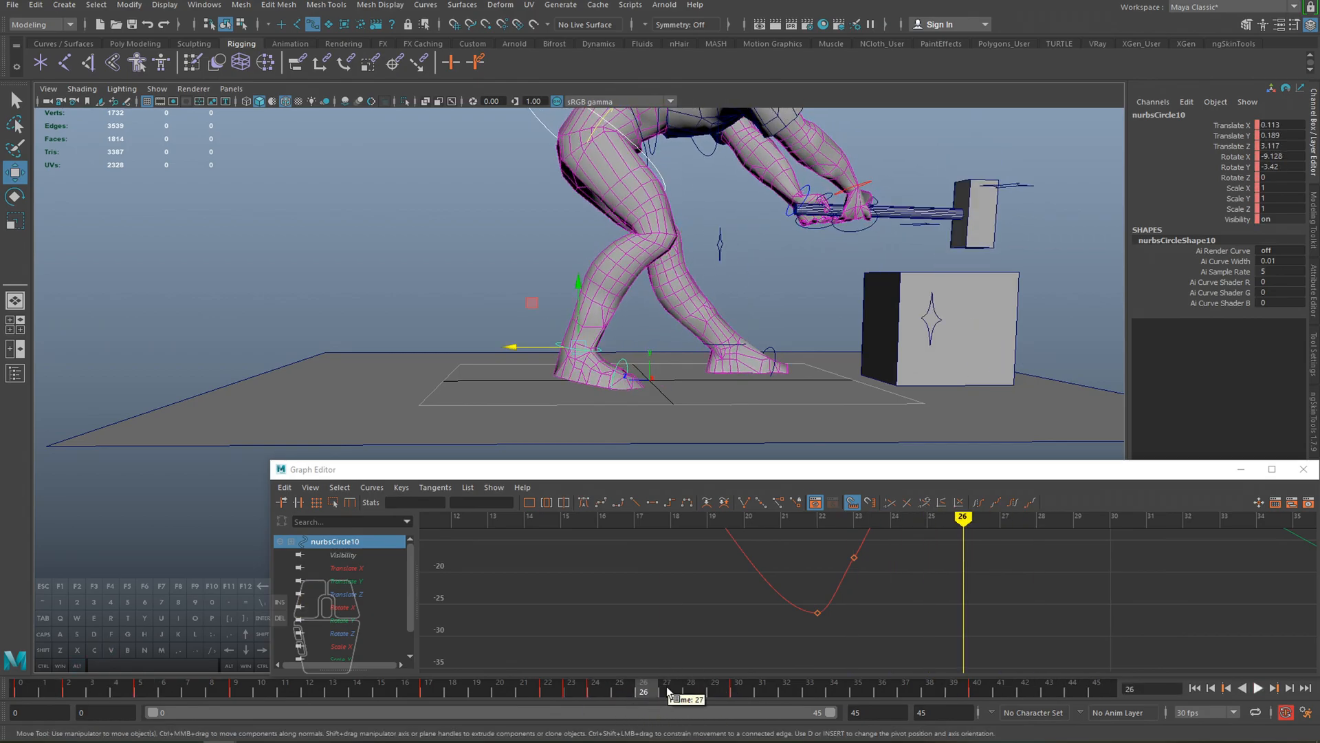
- Flatten the back foot control on the ground at frame 30 with Rotate X and Translate Y set to 0
left_click(736, 695)
key("e")
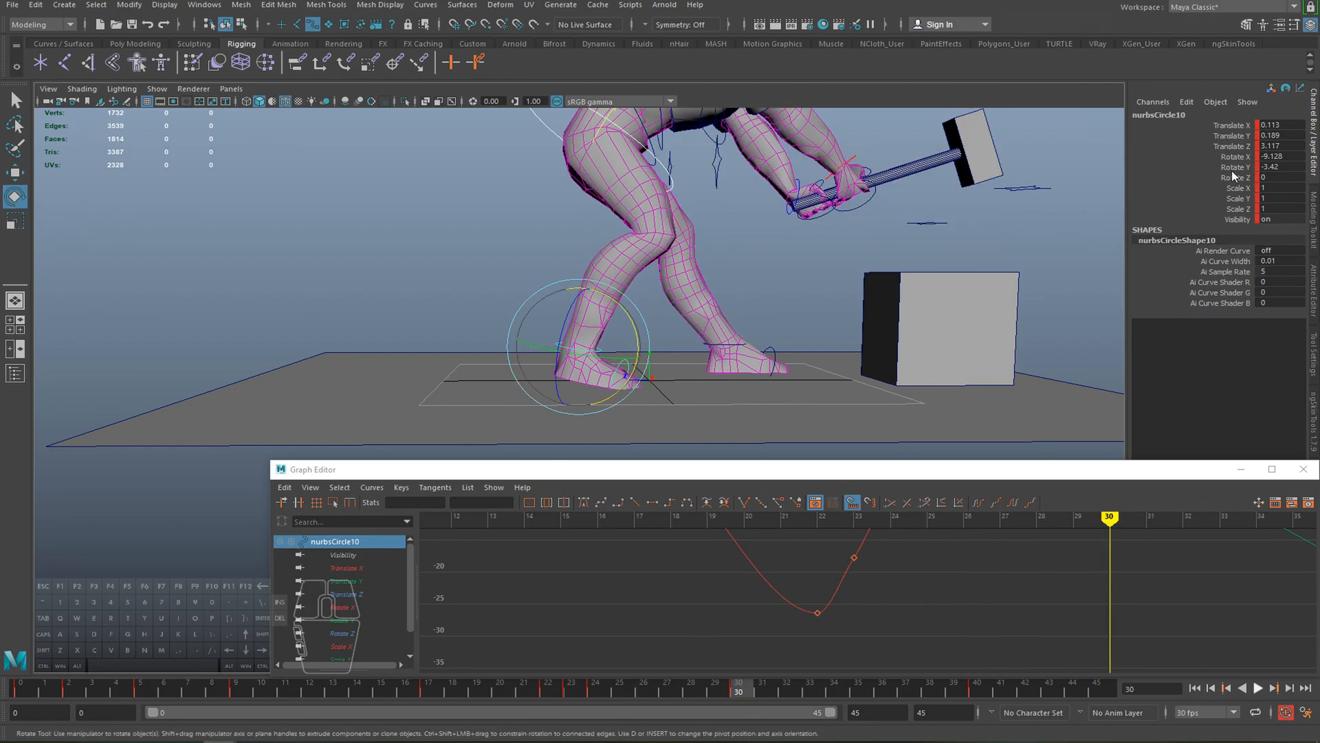
left_click_drag(632, 326, 627, 320)
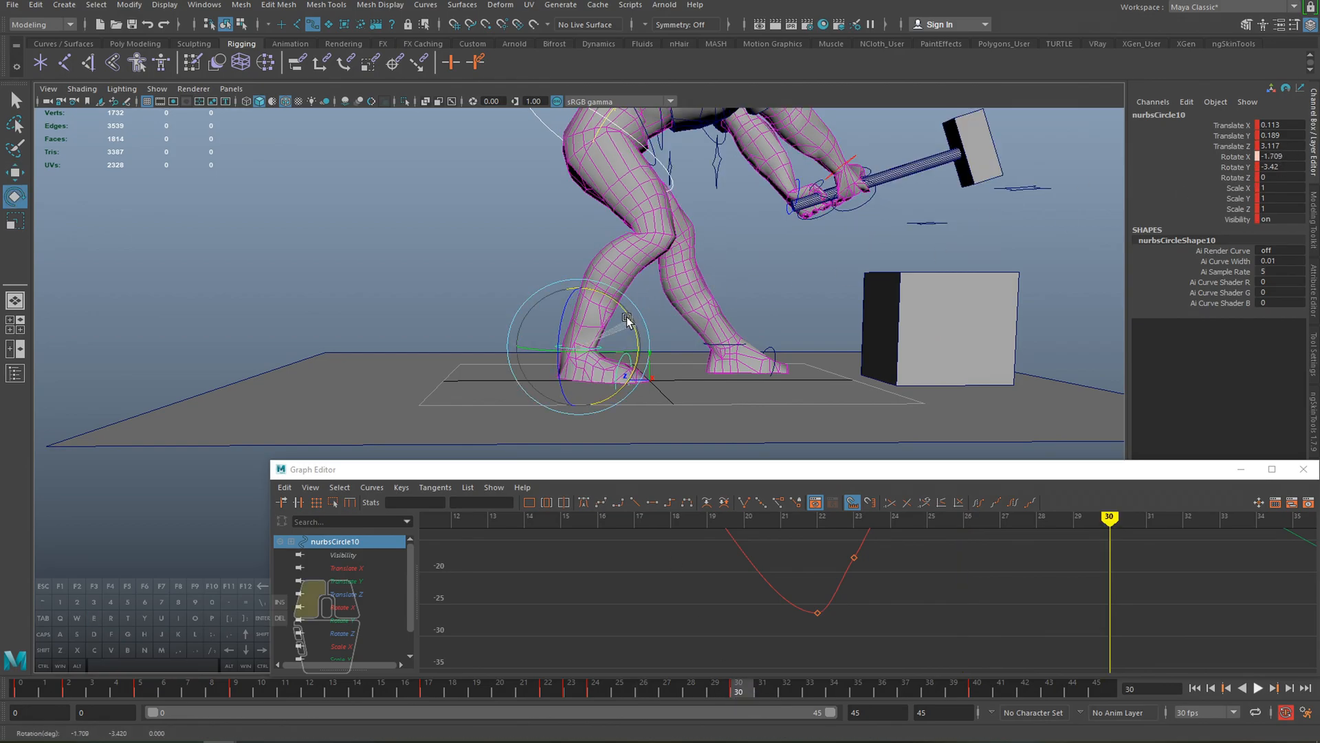
key("Return")
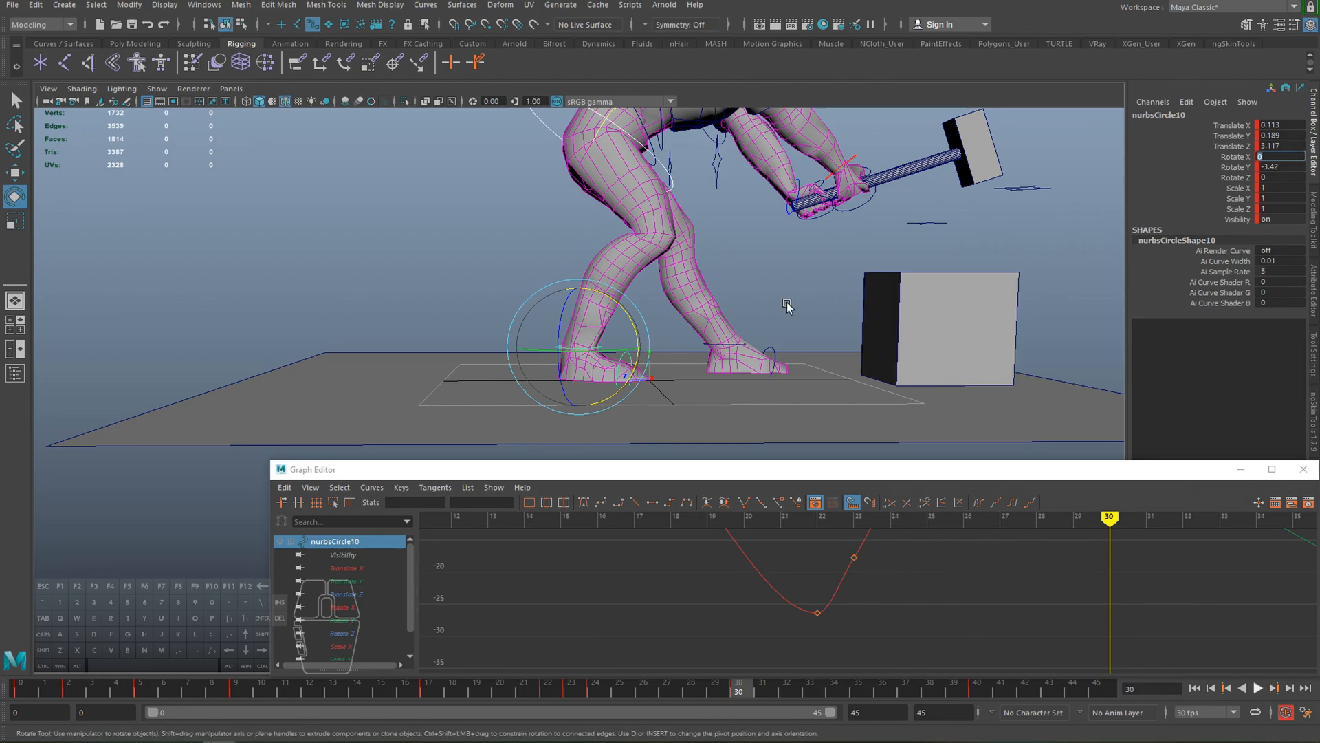
middle_click_drag(629, 294, 625, 295, "alt")
key("w")
left_click_drag(574, 281, 575, 287)
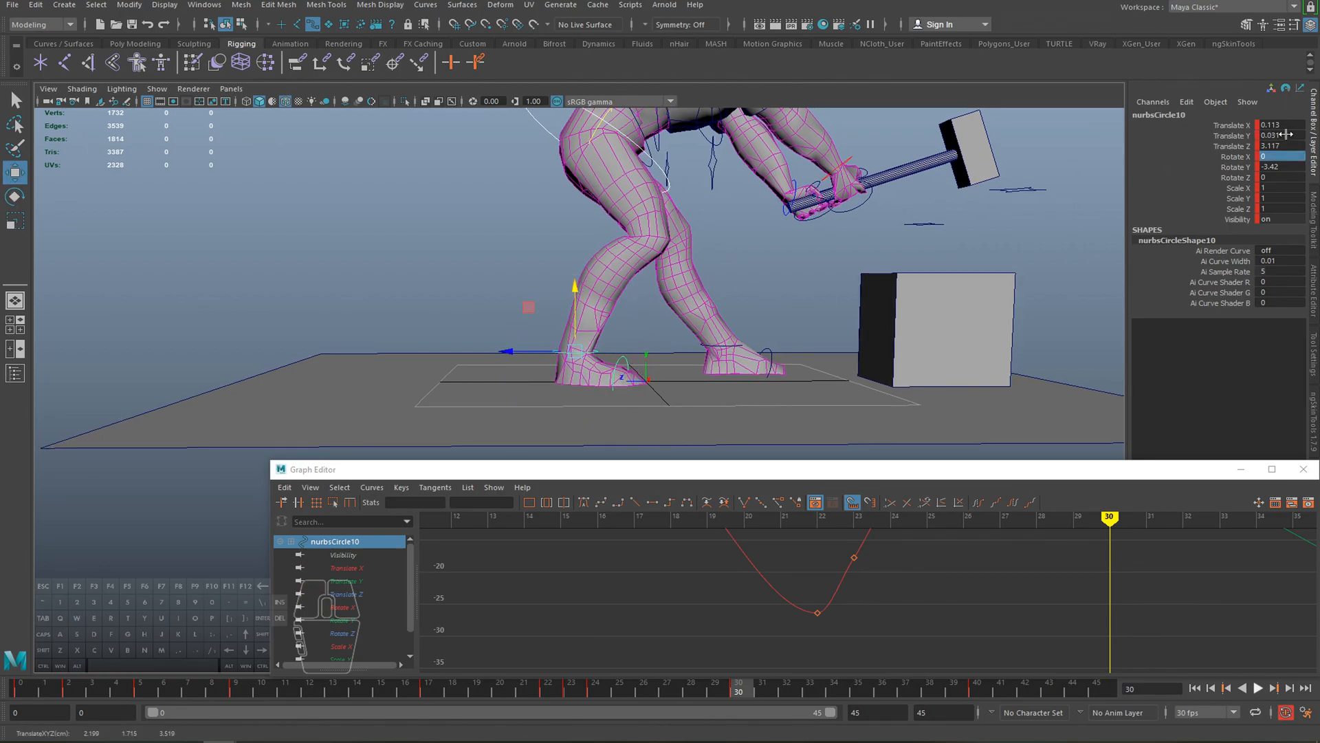
middle_click_drag(958, 298, 971, 293, "alt")
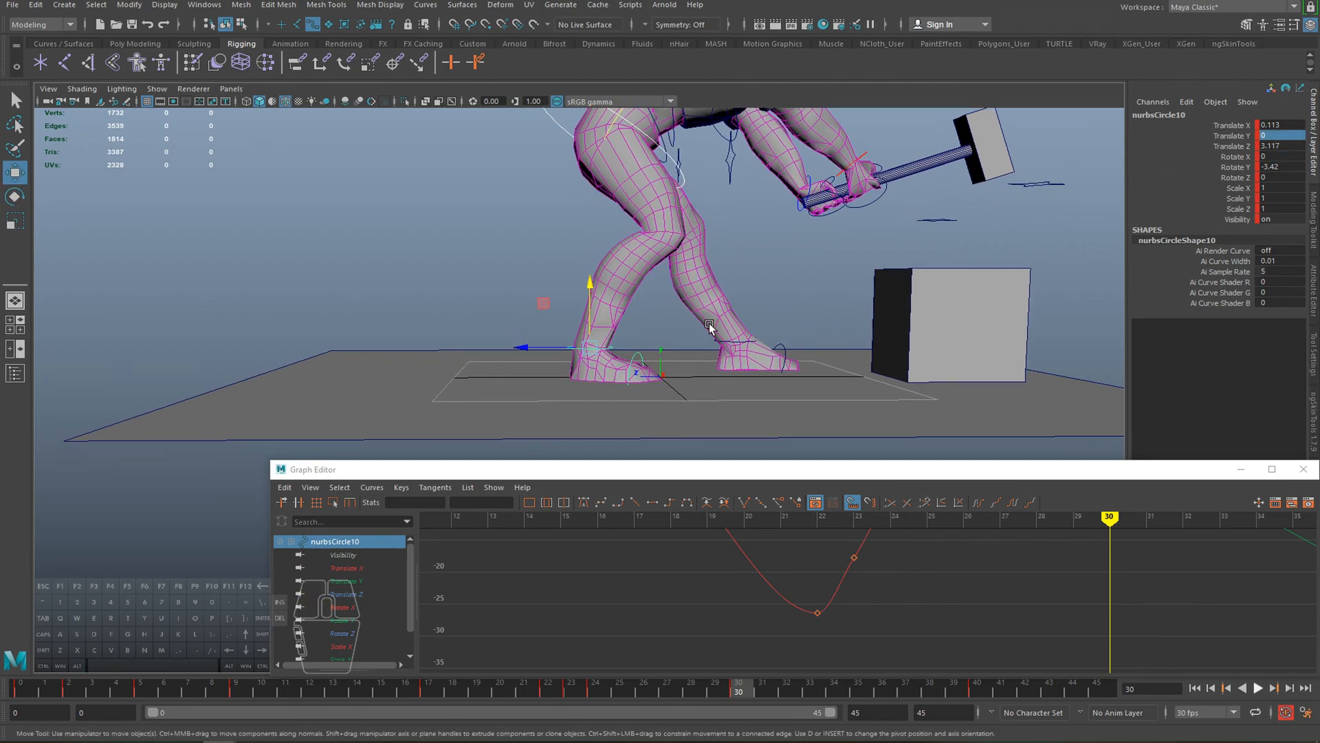
- Compare frames 24 and 30 and slide the back foot control backward at frame 30 to about 3.27 in Translate Z
middle_click_drag(778, 389, 789, 391, "alt")
left_click_drag(590, 694, 739, 693)
left_click_drag(597, 693, 738, 694)
key("w")
left_click_drag(542, 351, 534, 351)
middle_click_drag(625, 348, 643, 293, "alt")
left_click_drag(643, 292, 642, 300, "alt")
middle_click_drag(640, 315, 639, 339, "alt")
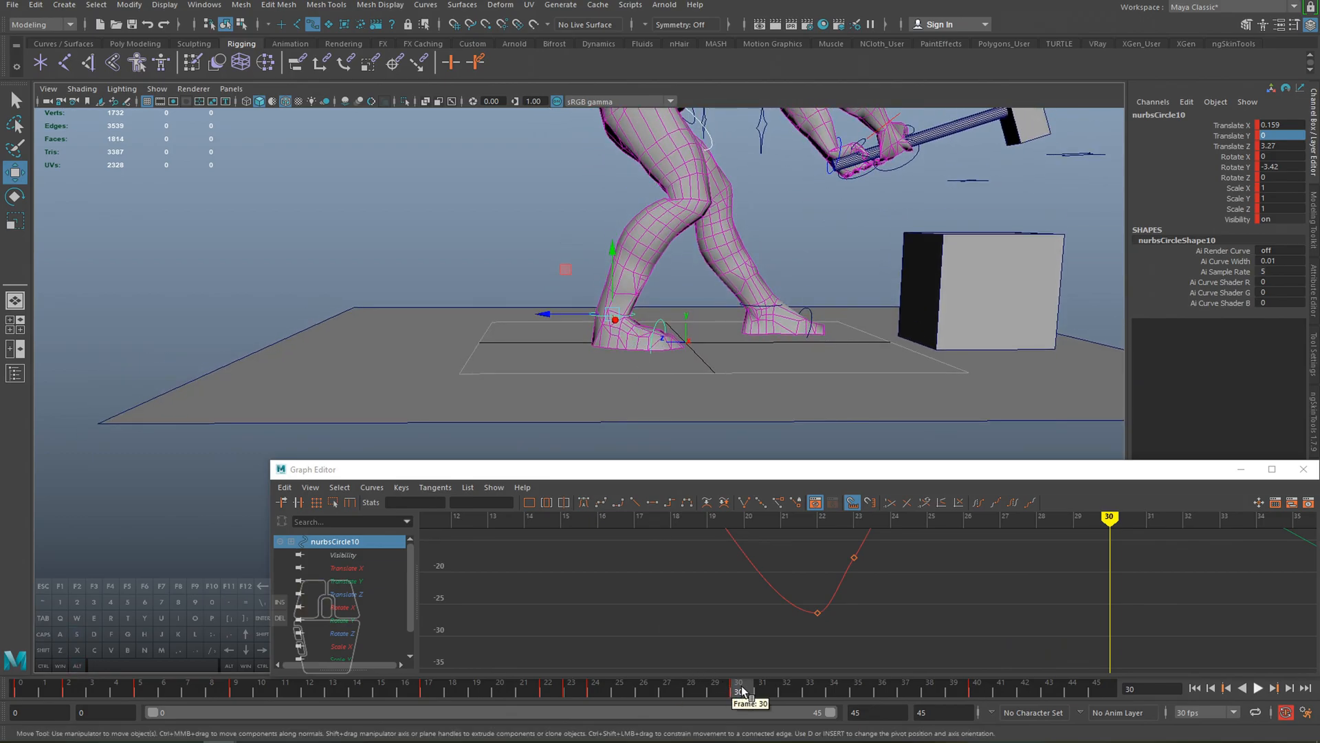
- Key the back foot control's frame 30 pose at frame 26 as well and play back the earlier foot plant
key("a")
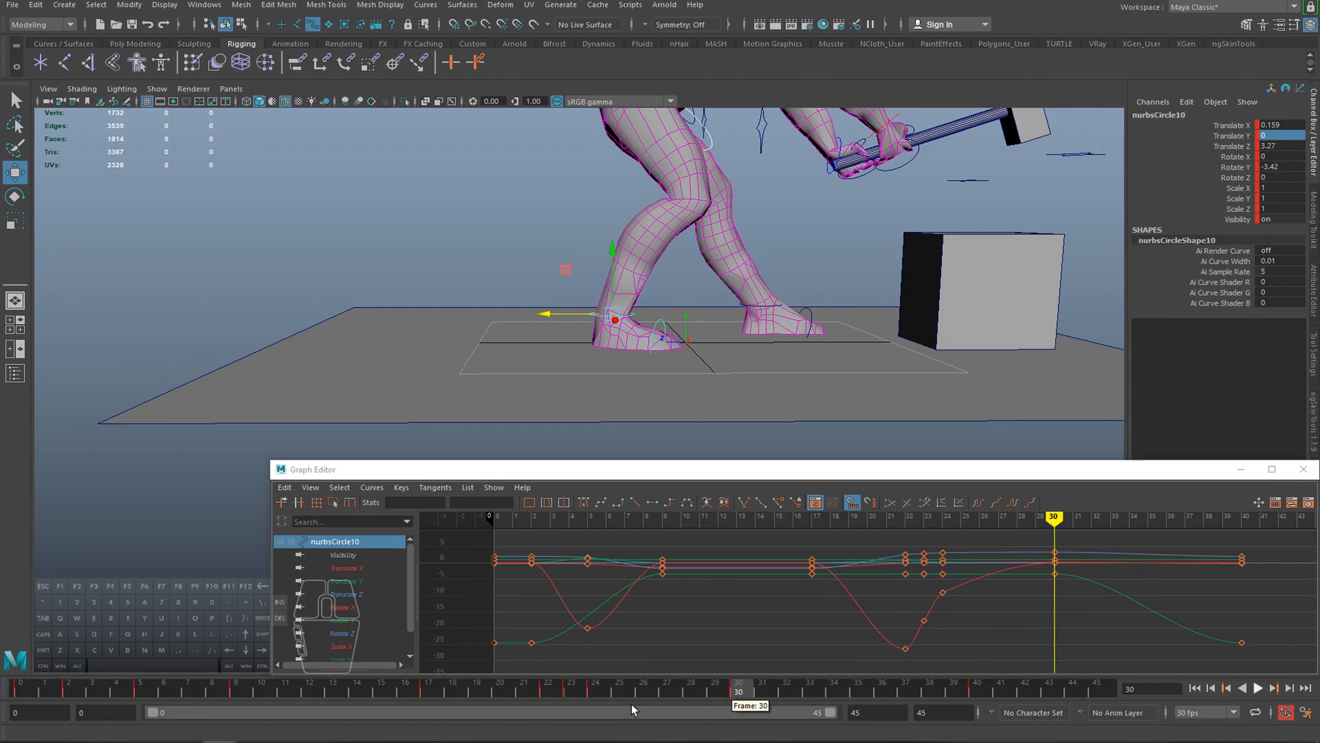
left_click(556, 691)
key("alt+v")
left_click_drag(643, 688, 728, 687)
left_click(737, 687)
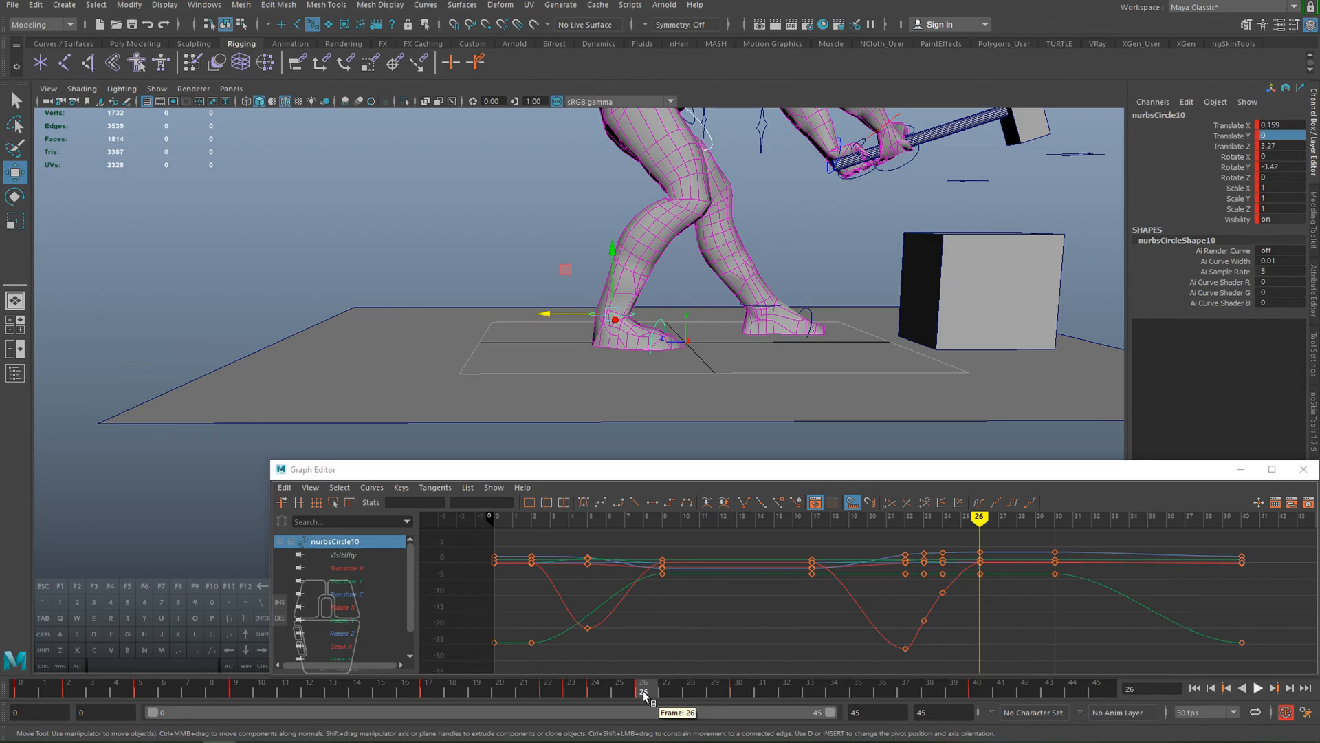
key("alt+v")
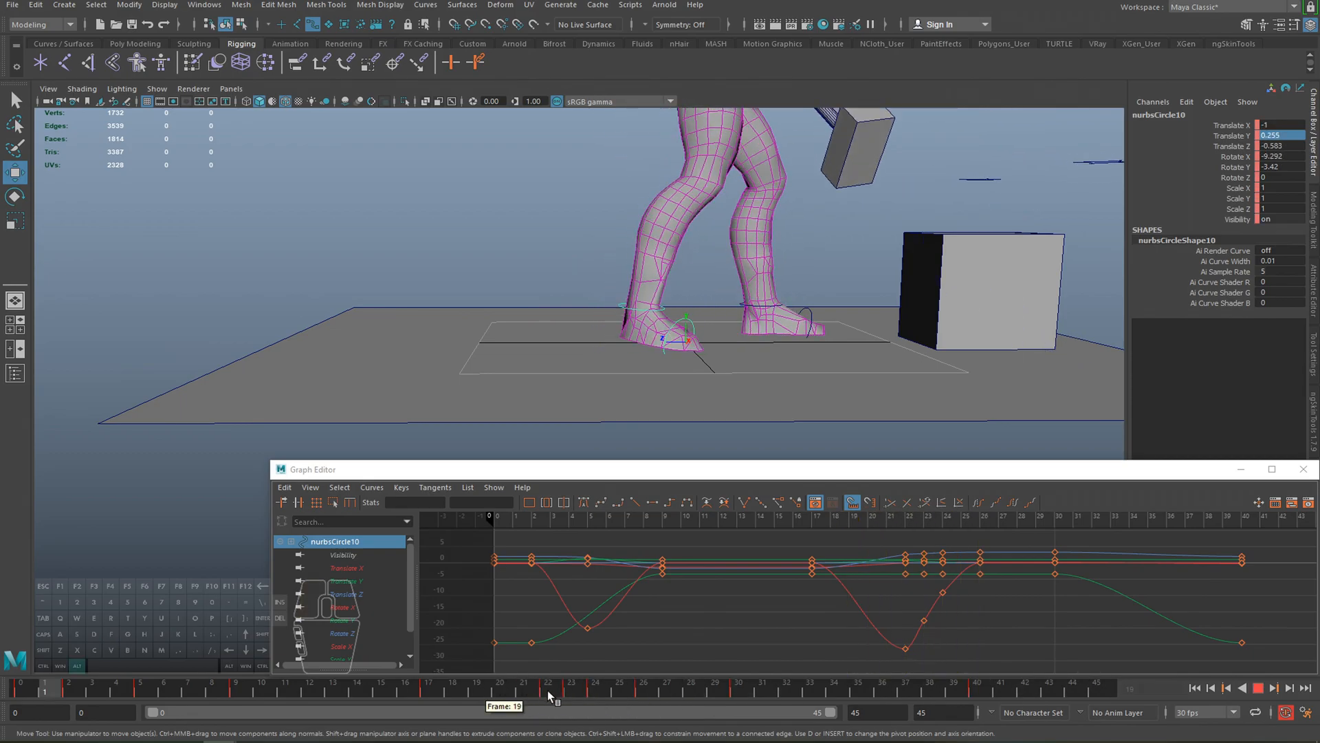
left_click(642, 688)
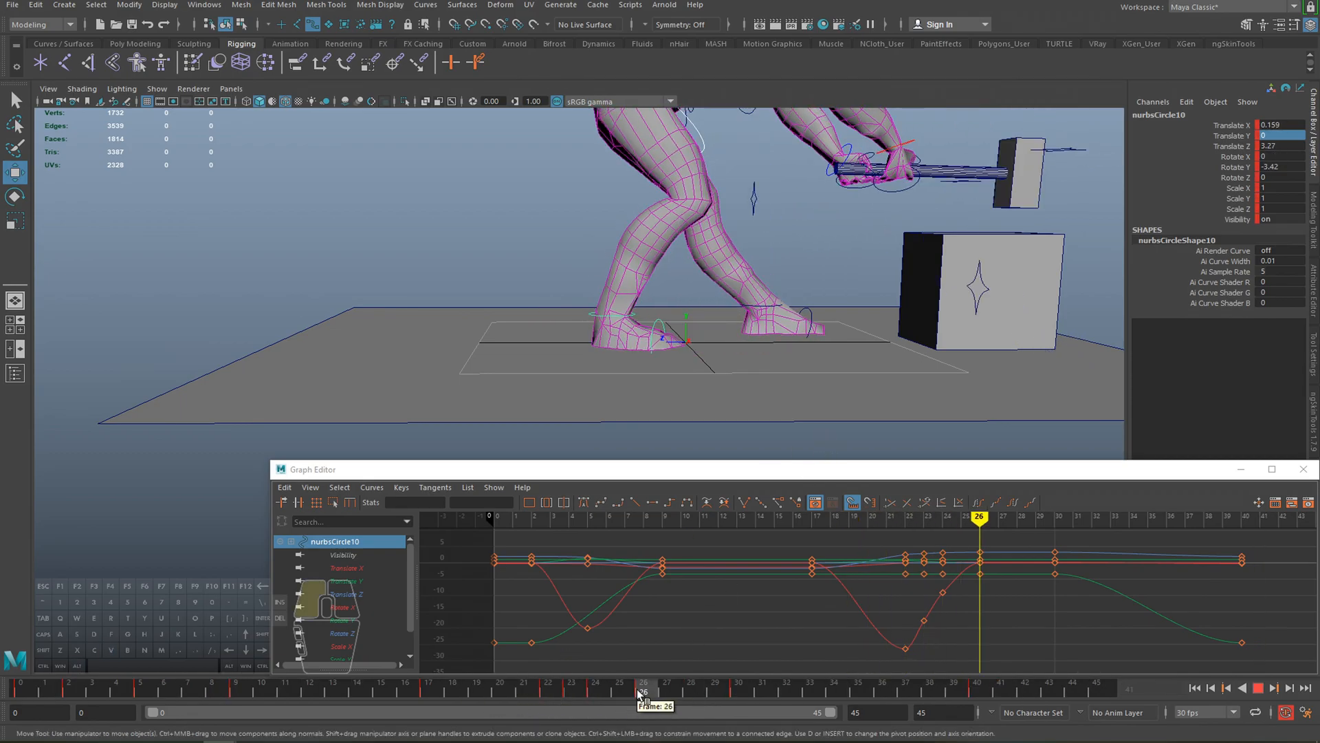
- Set the back foot's toe control to 0 in Rotate X at frame 26 and key it
key("q")
left_click_drag(662, 361, 663, 363, "alt")
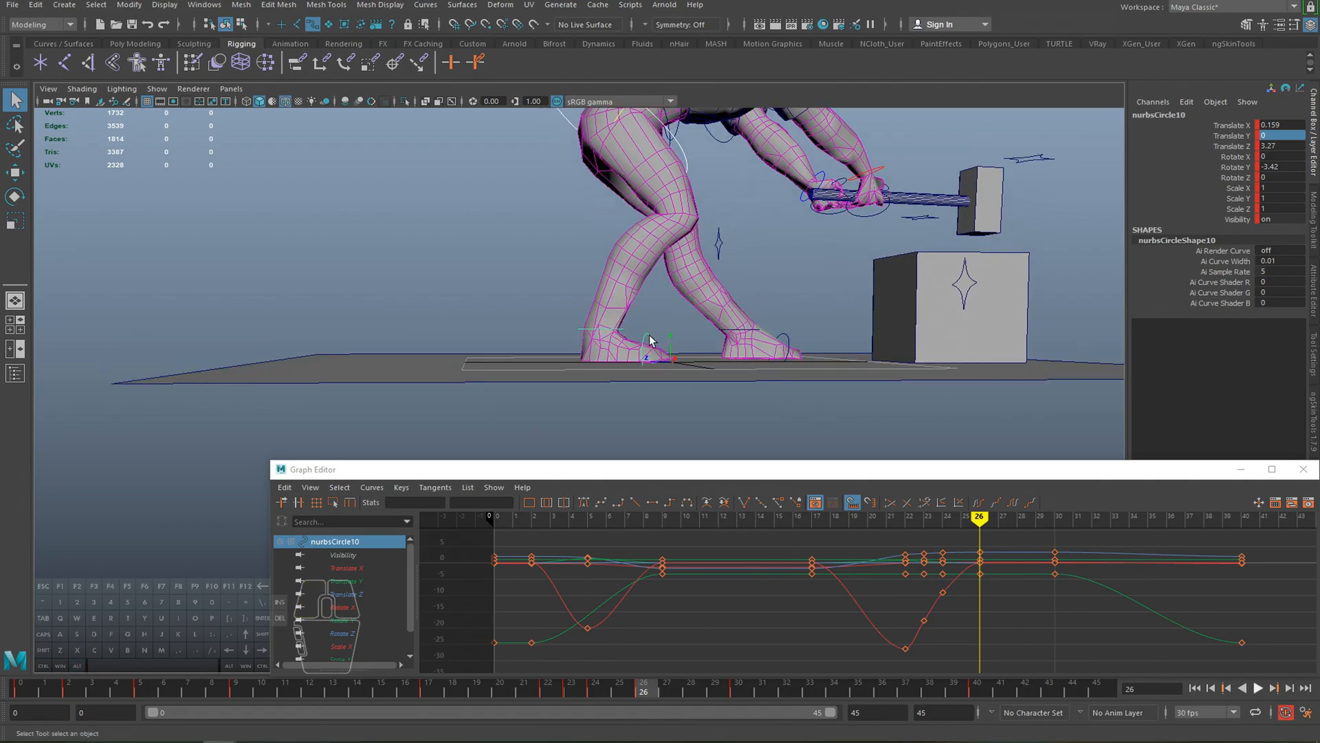
left_click(649, 340)
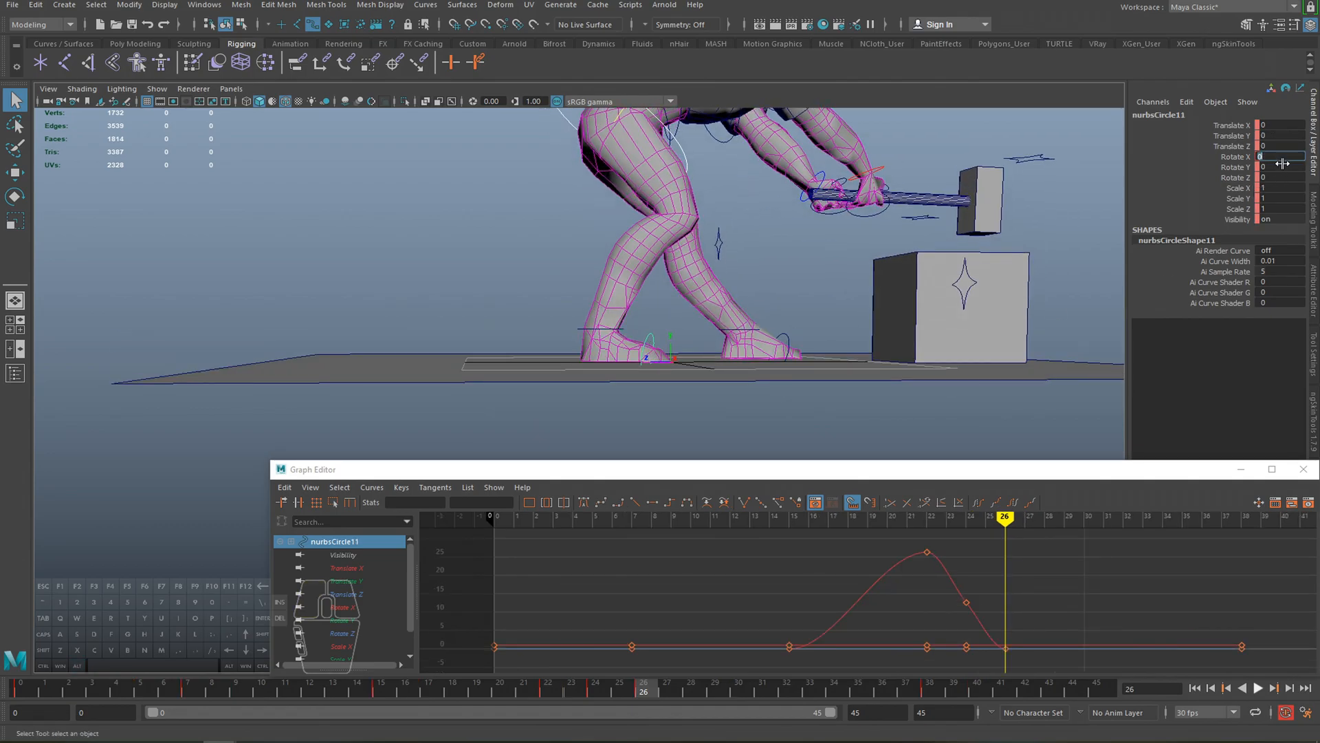
left_click_drag(730, 336, 731, 342, "alt")
key("s")
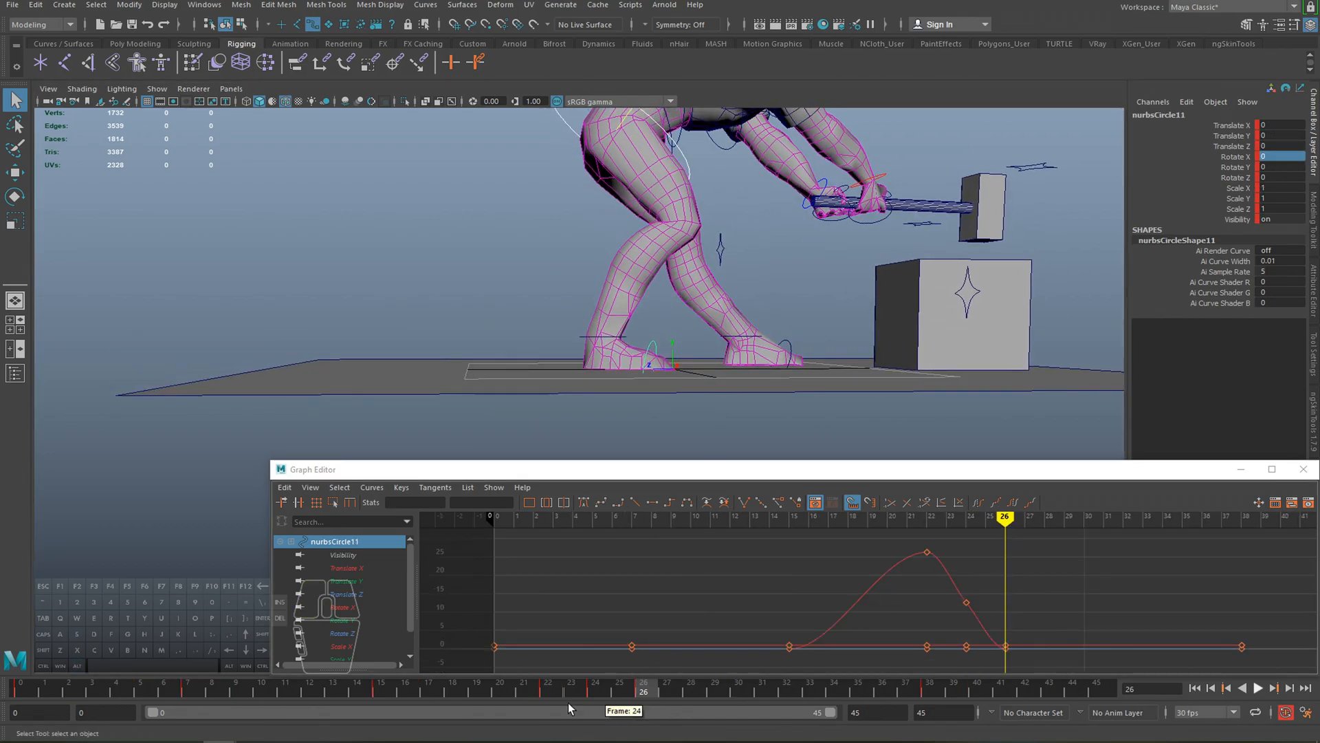
- Play back the swing and examine the back foot's slide and plant from another angle
left_click(556, 686)
key("alt+v")
right_click_drag(754, 361, 681, 337, "alt")
left_click_drag(671, 336, 666, 349, "alt")
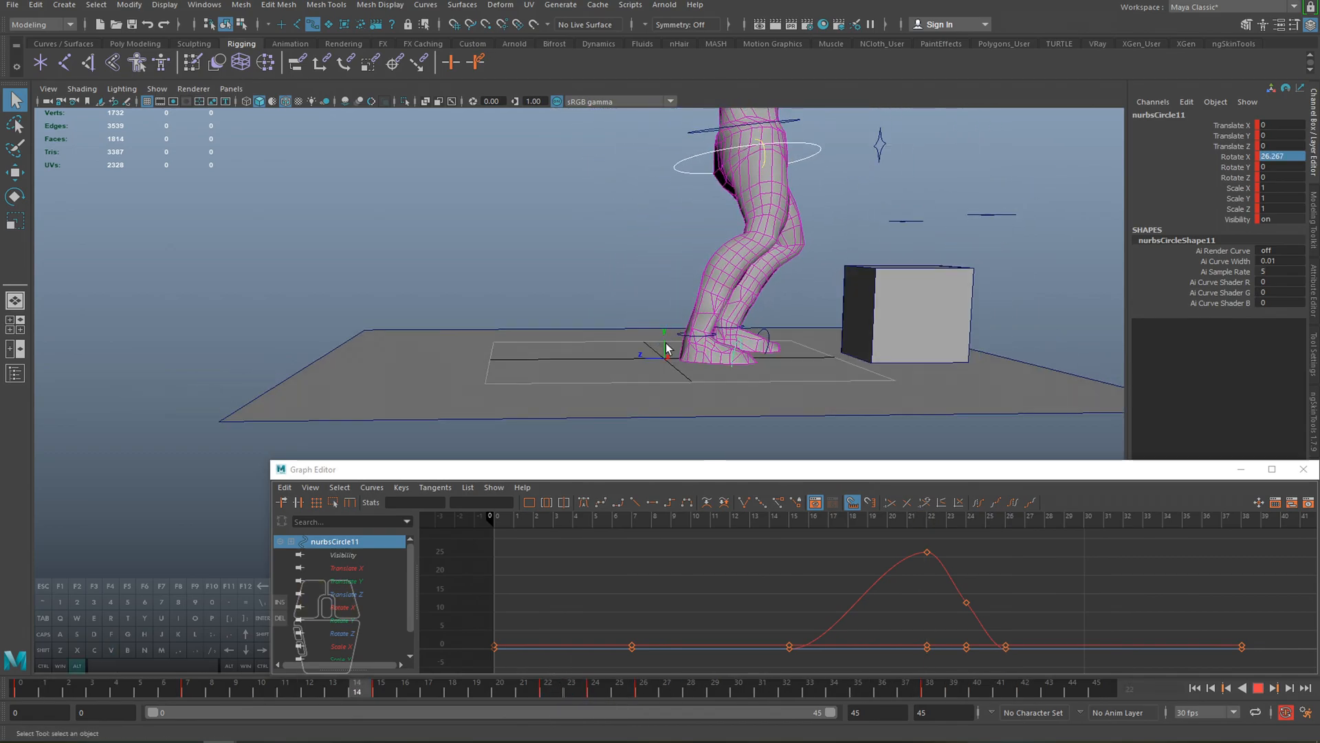
key("alt+v")
- At frame 19, tilt the back foot control to about -27.19 in Rotate X and raise it to about 1.19 in Translate Y
left_click(609, 340)
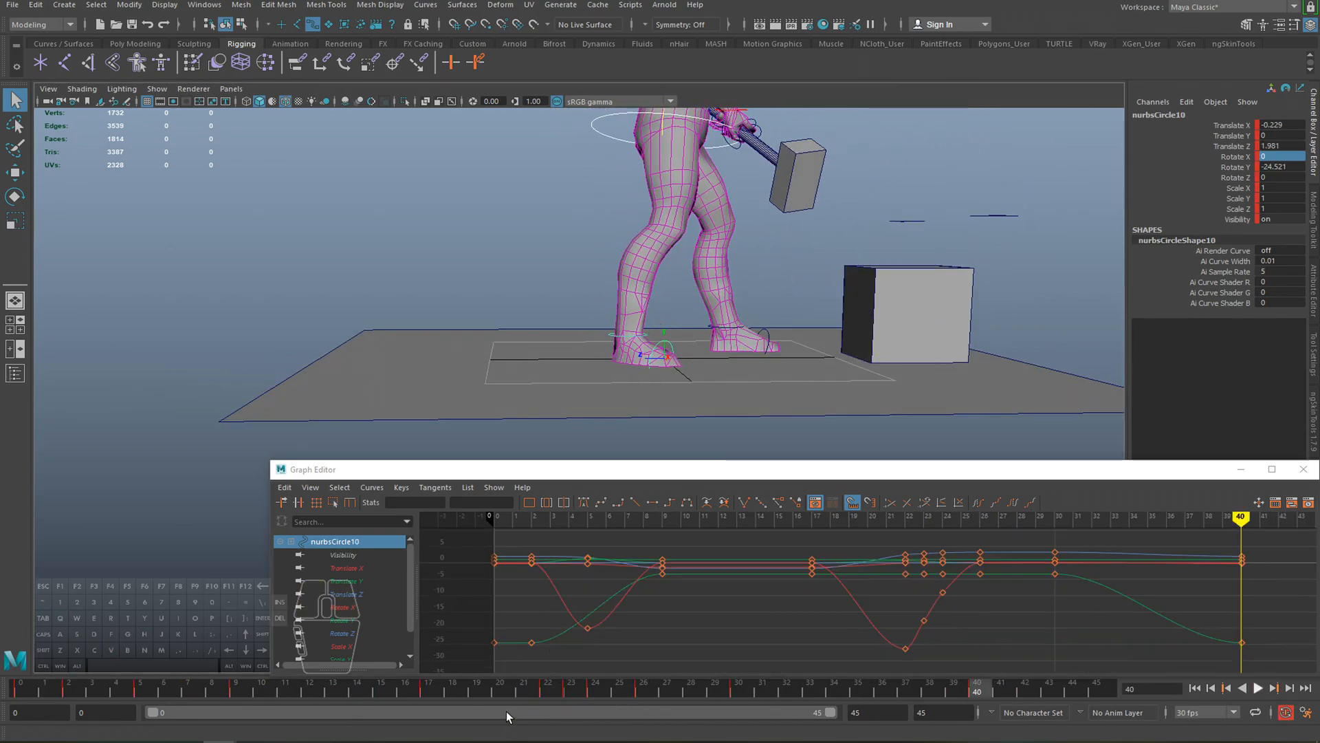
left_click_drag(433, 690, 476, 688)
key("e")
left_click_drag(723, 290, 678, 274)
key("w")
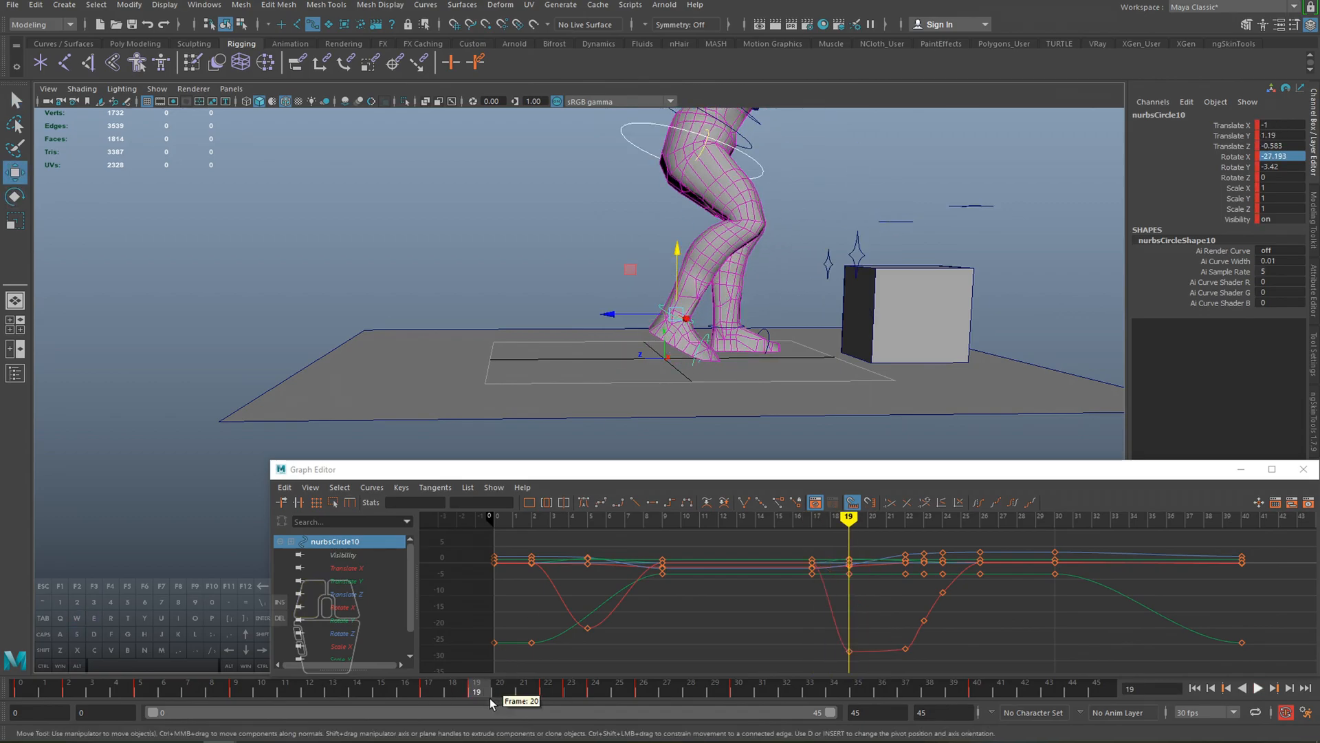
- Play back the foot lift, then lower the back foot control and reduce its tilt at frame 19
key("alt+v")
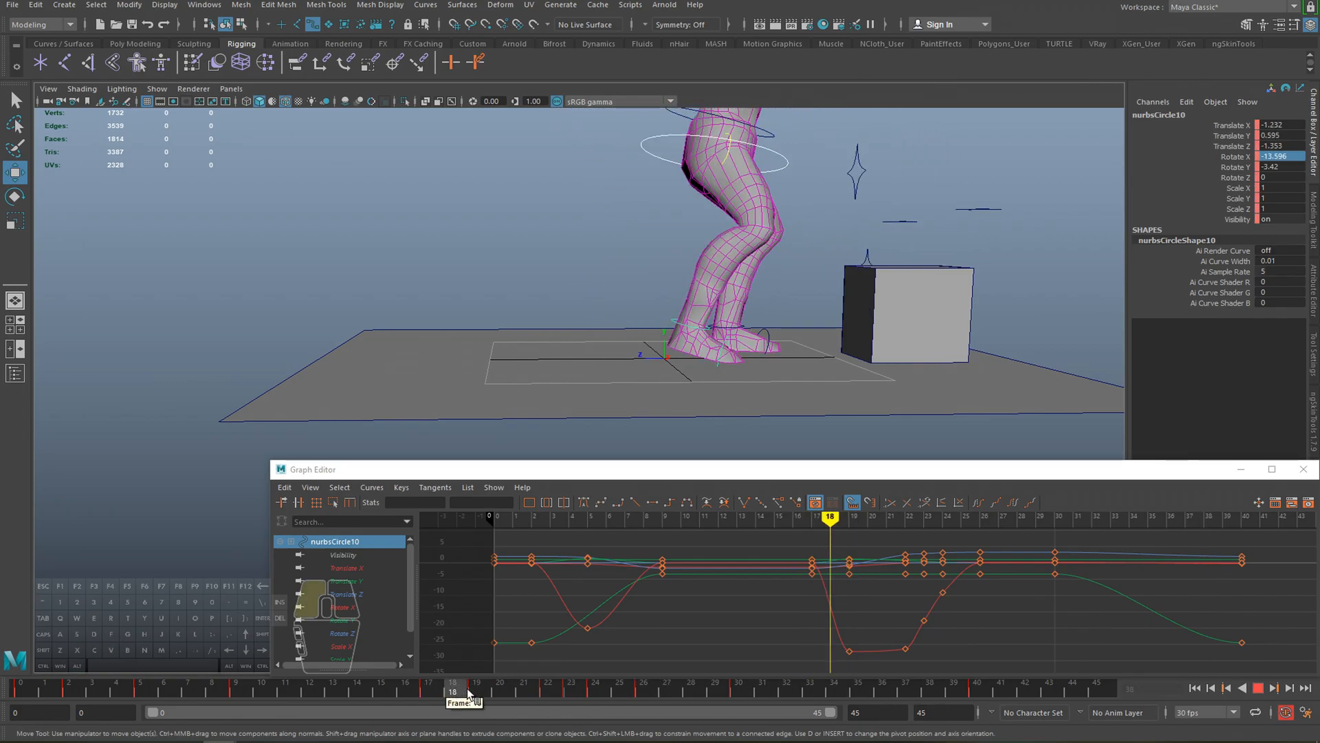
key("alt+v")
left_click_drag(681, 252, 717, 282)
key("e")
- For the back foot and toe controls together, delete the frame 24 keys and move the frame 26 keys to frame 25
mouse_move(385, 693)
left_mouse_down()
mouse_move(358, 691)
mouse_move(653, 699)
mouse_move(534, 695)
mouse_move(641, 692)
mouse_move(571, 696)
left_mouse_up()
key("q")
left_click(619, 335, "shift")
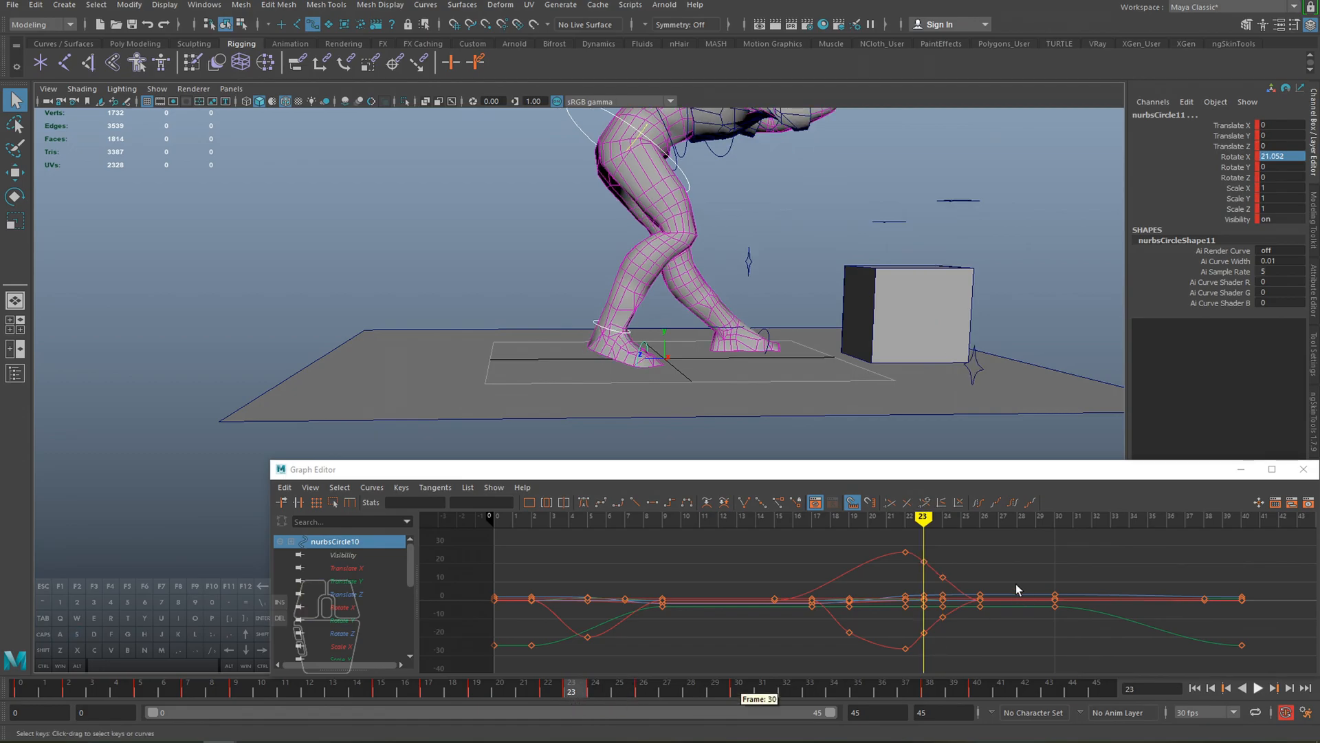
middle_click_drag(921, 612, 916, 614, "alt")
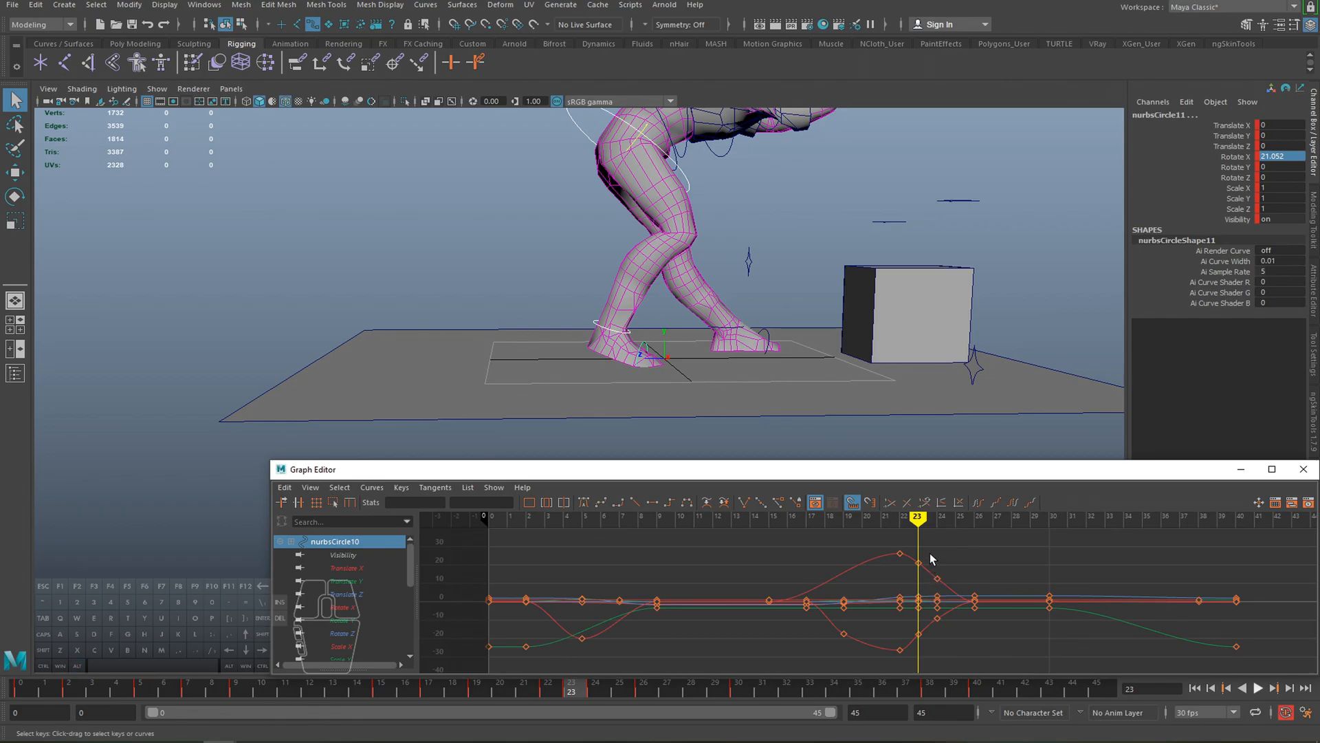
left_click_drag(961, 595, 1004, 646)
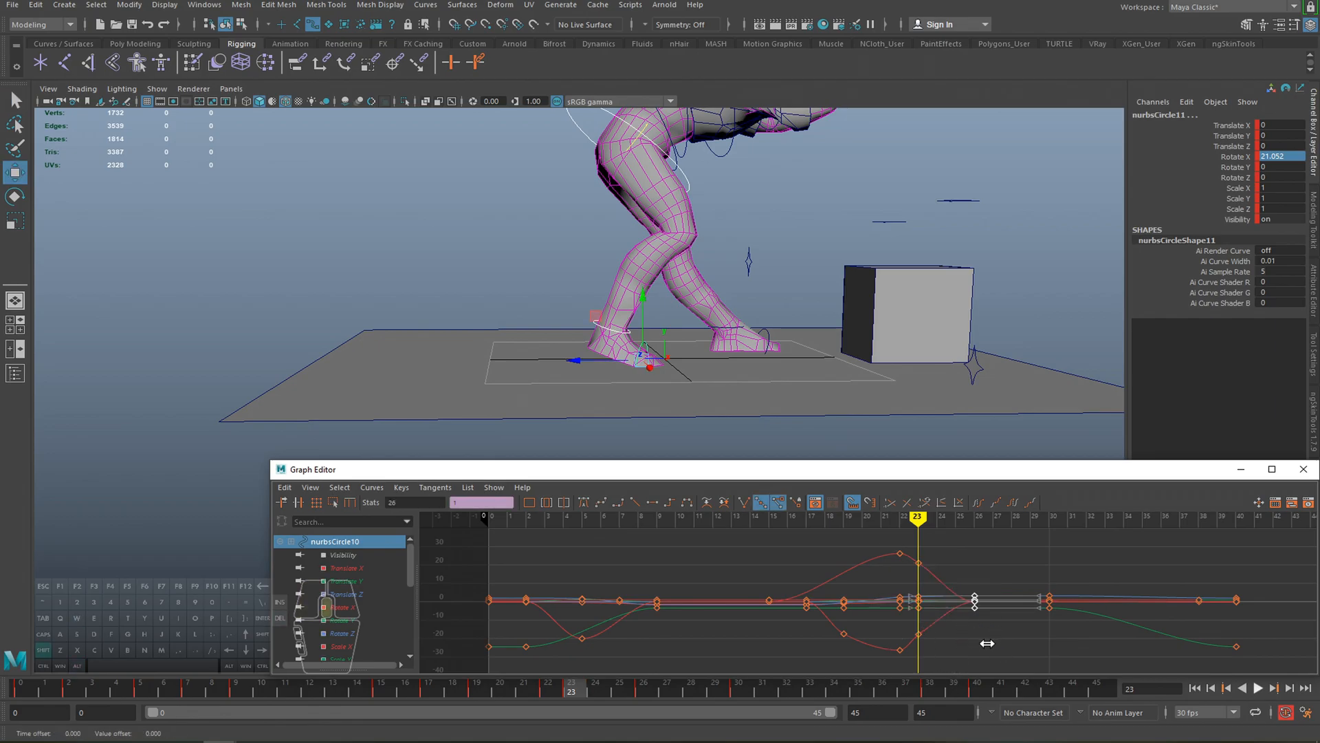
- Play back the retimed back foot motion and examine the quicker plant
key("alt+v")
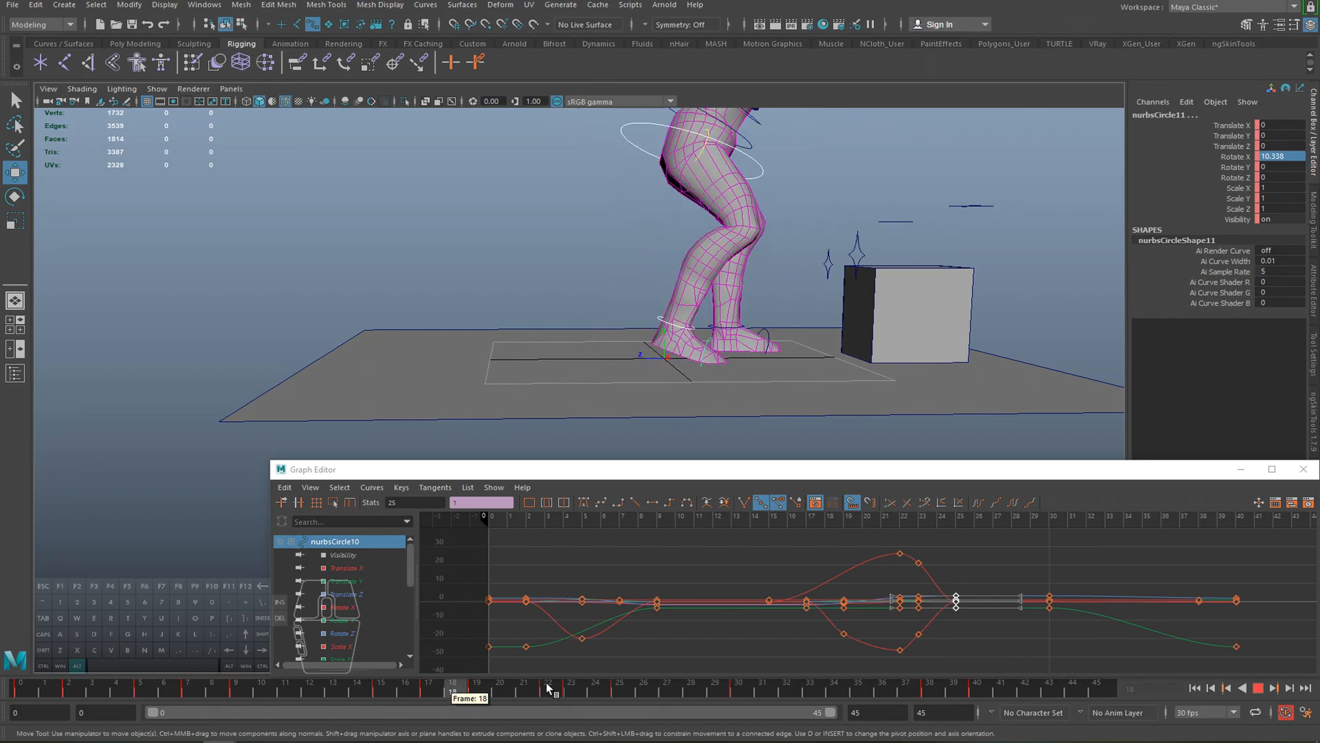
key("alt+v")
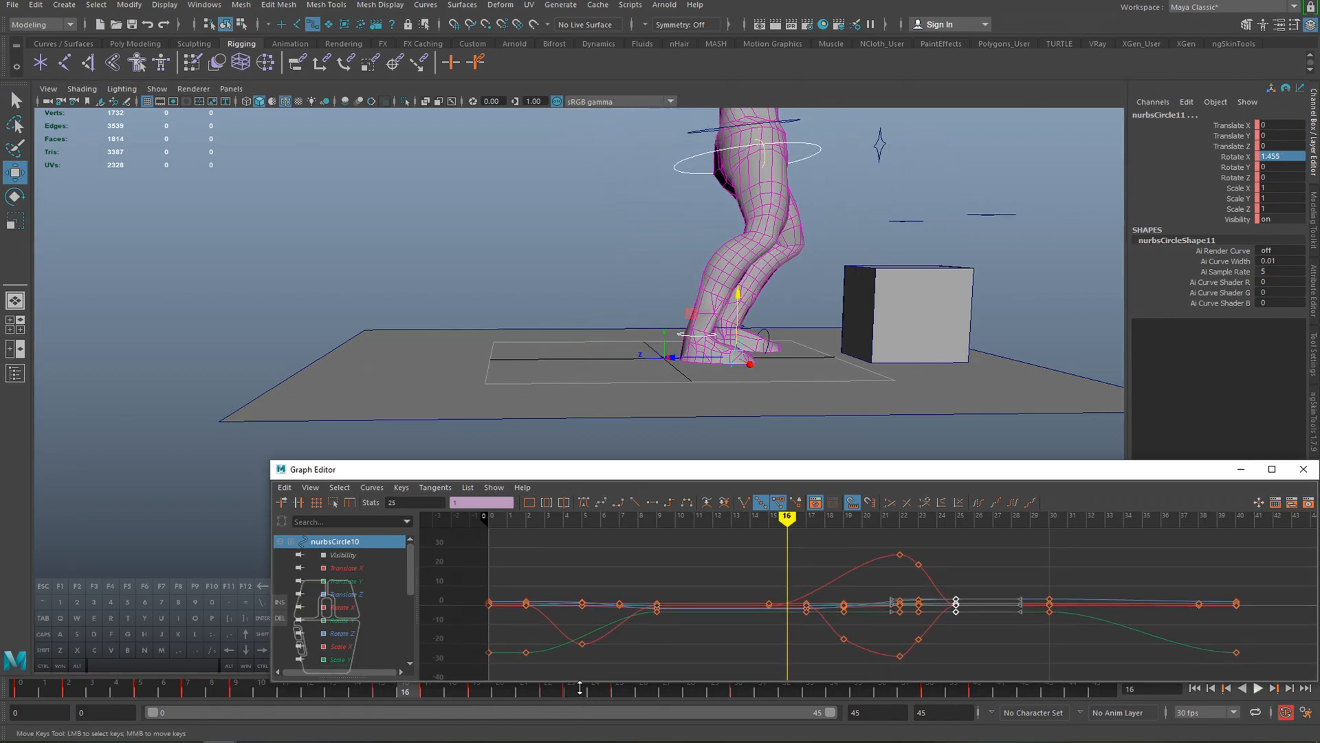
left_click_drag(564, 683, 397, 665)
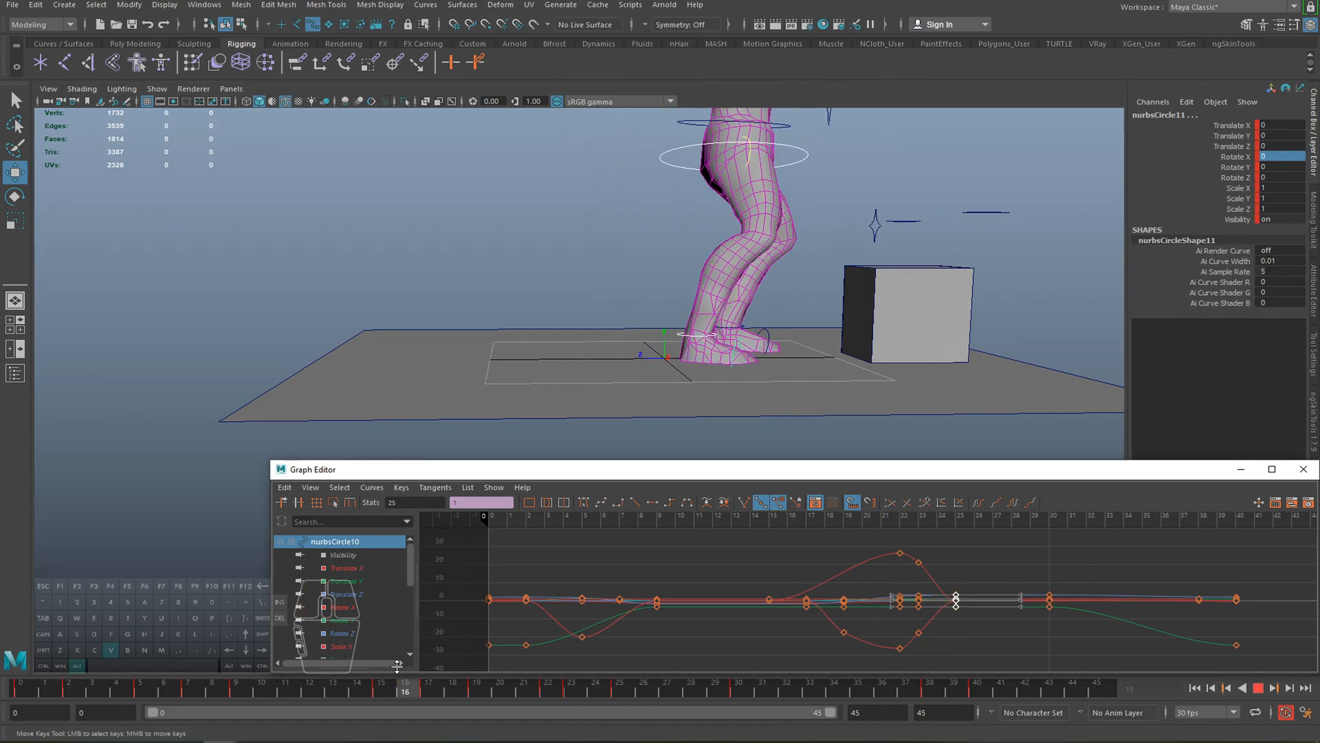
- Move the toe control's final keys from frame 38 to frame 40 and play back the ending
left_click_drag(611, 685, 978, 695)
left_click_drag(1215, 577, 1180, 645)
middle_click_drag(1179, 645, 1180, 624, "shift")
key("ctrl+z")
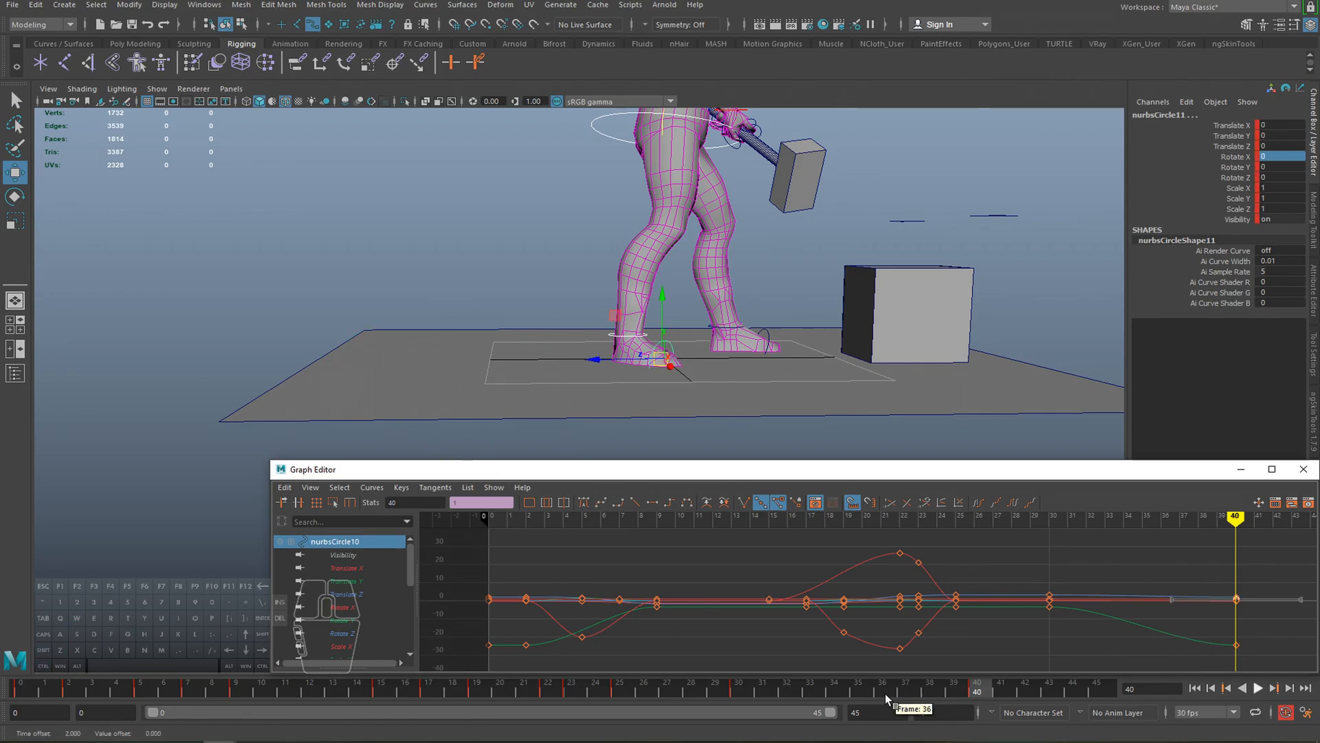
key("alt+v")
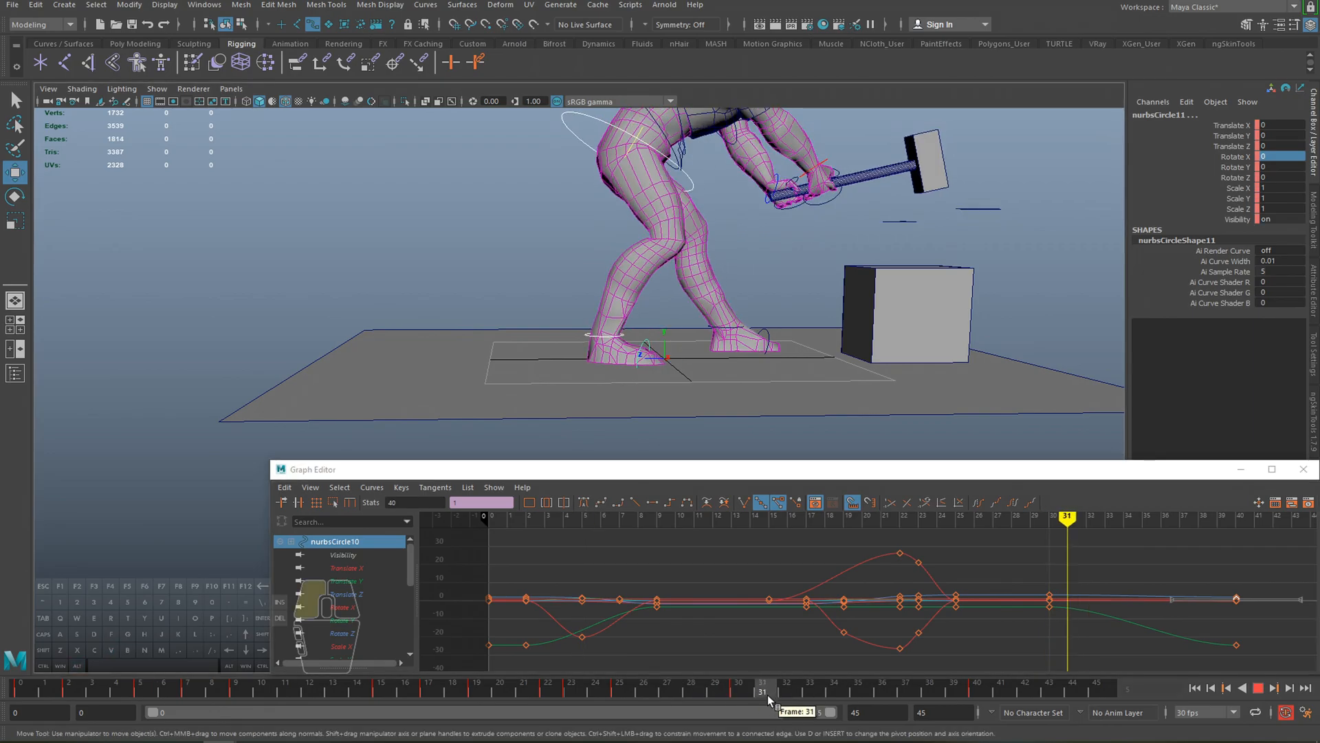
- Try a breakdown pose at frame 33 by rotating the back foot and toe controls, and play it back
left_click(814, 695)
key("e")
mouse_move(695, 326)
left_mouse_down()
mouse_move(704, 331)
mouse_move(647, 293)
mouse_move(694, 311)
left_mouse_up()
key("w")
key("e")
left_click(731, 692)
key("alt+v")
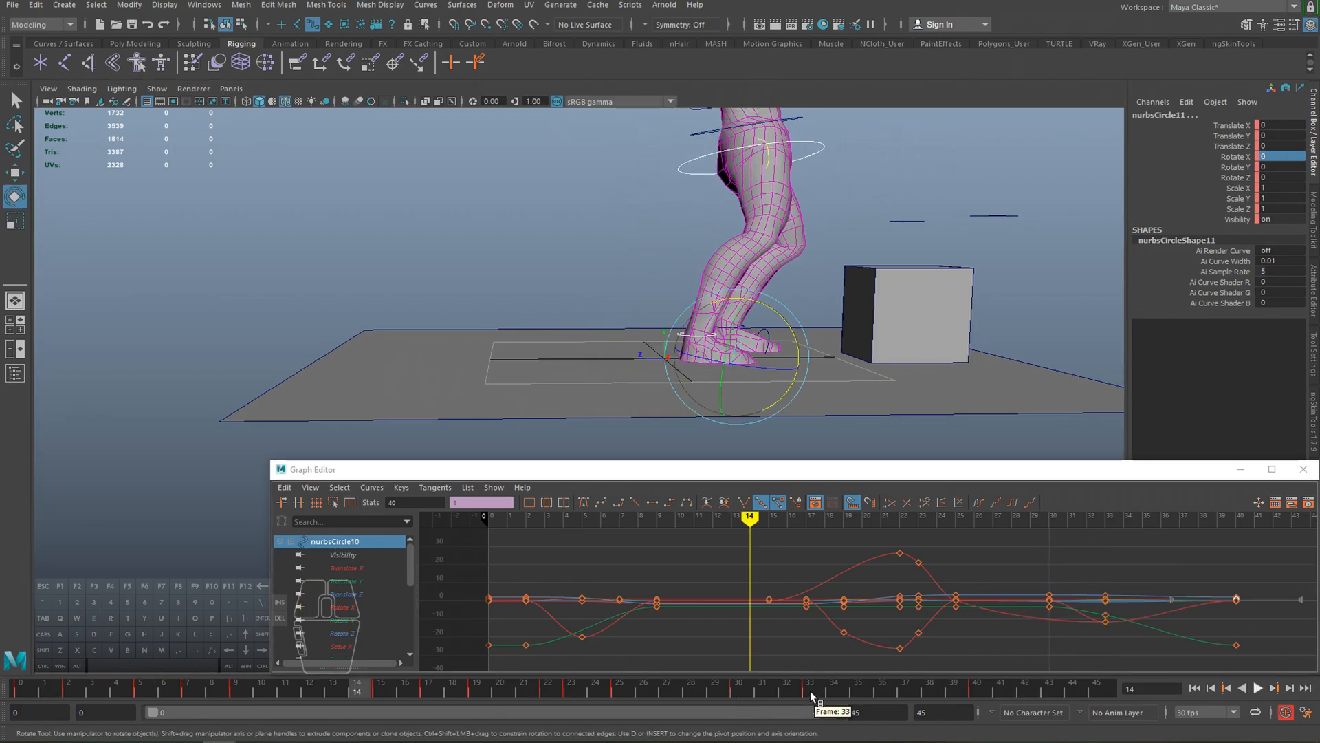
- Try sliding the back foot controls forward at frame 37 on the way to the final pose
left_click(975, 690)
left_click_drag(973, 693, 905, 691)
key("w")
left_click_drag(590, 355, 603, 355)
- Rotate the back foot and toe controls to about -6.46 in Rotate X at frame 33 and inspect each control's curves
key("e")
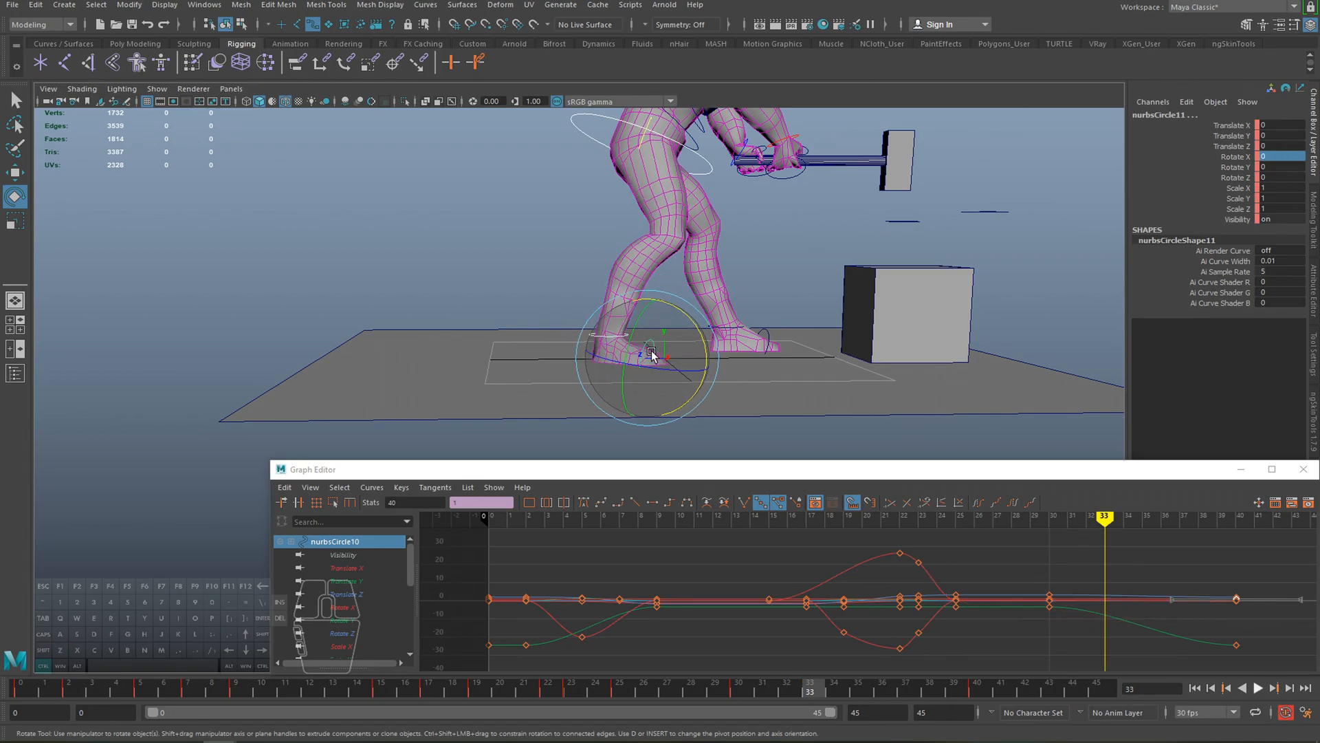
key("q")
left_click(642, 349)
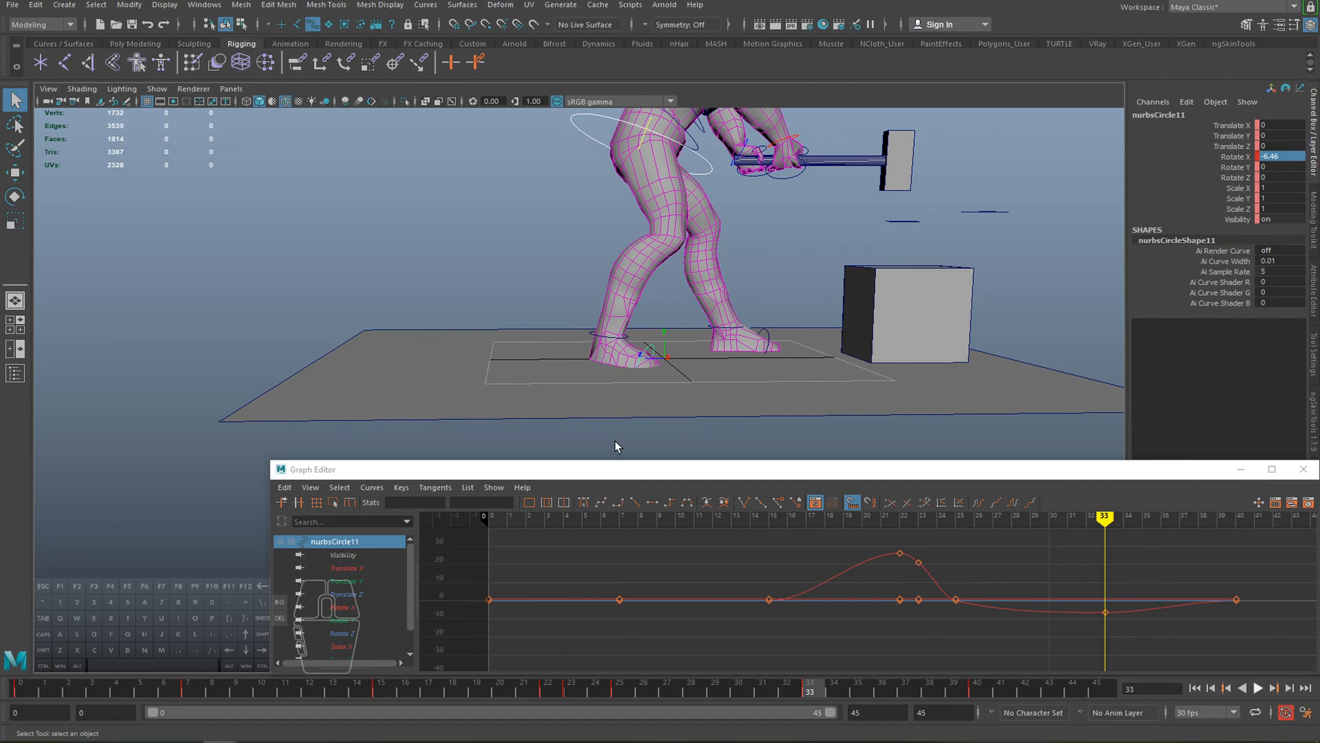
left_click(597, 350)
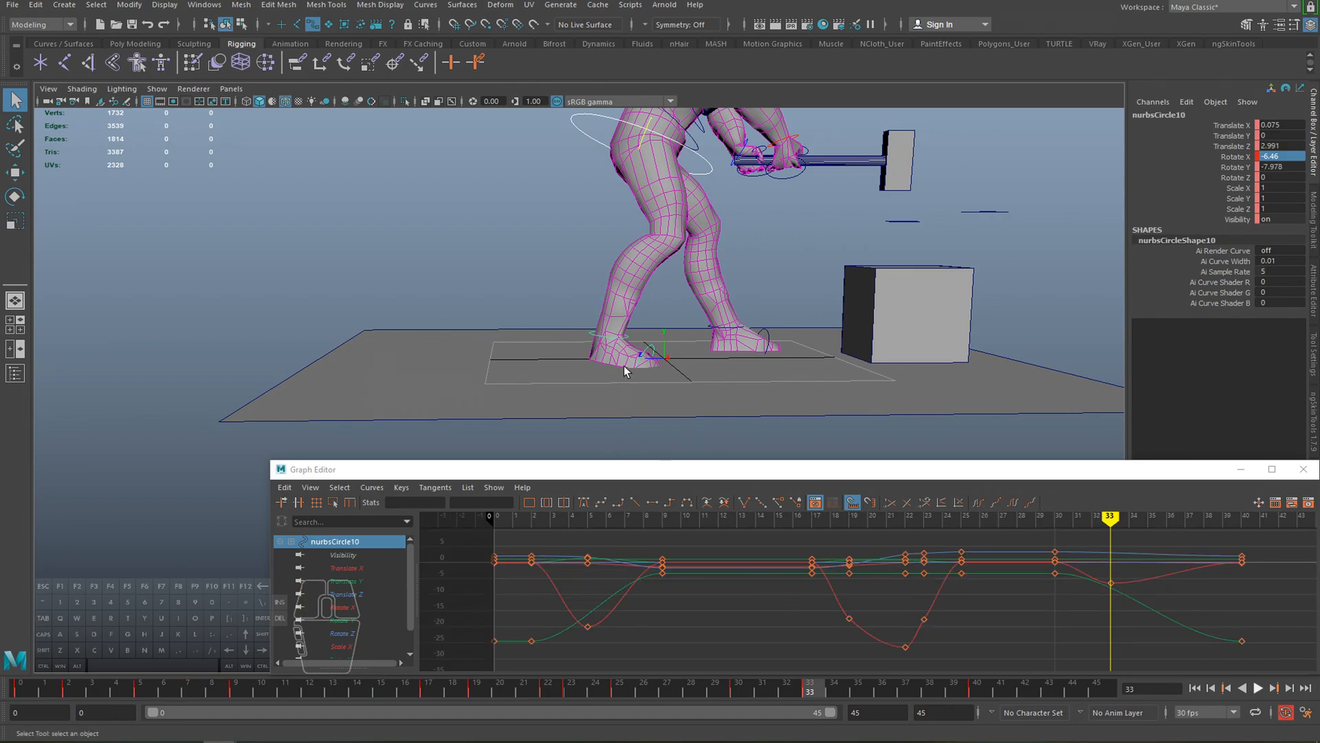
- Raise the back foot control to 0.336 in Translate Y and rotate it to -8.269 in Rotate X at frame 33
key("w")
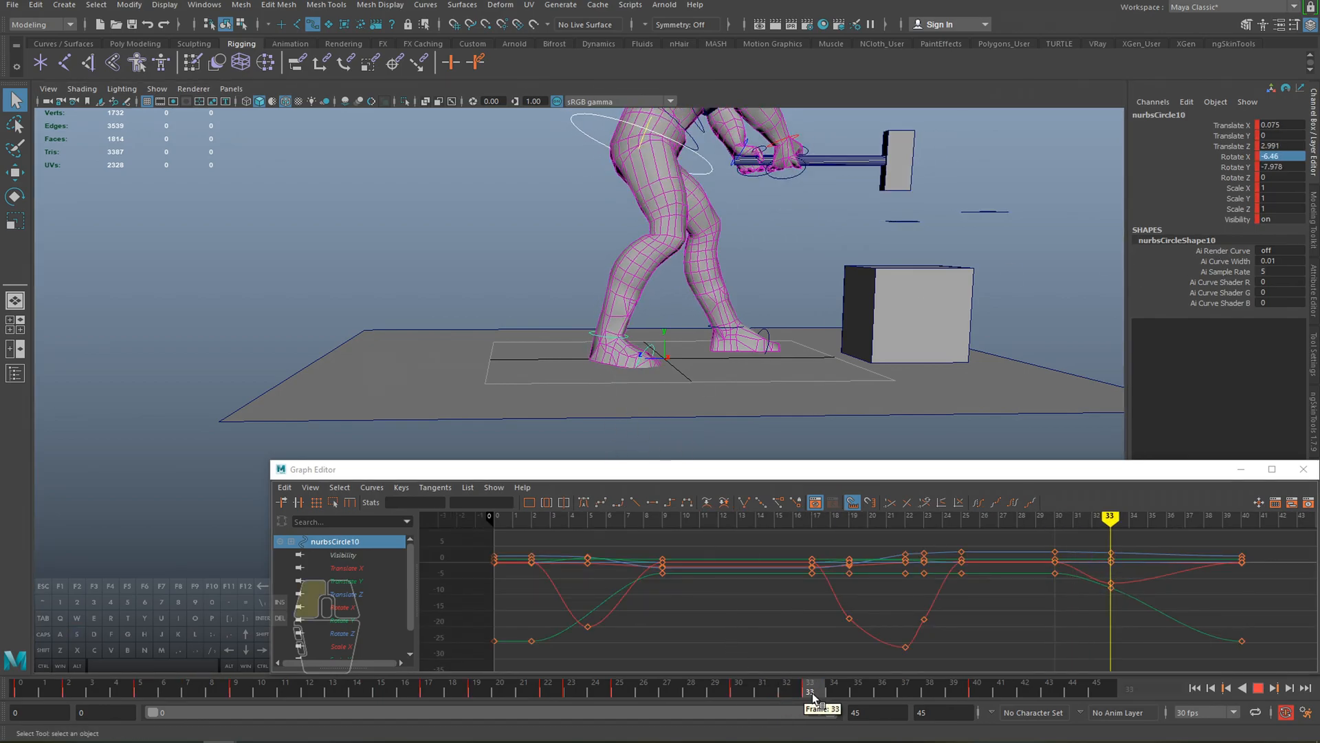
left_click_drag(608, 275, 607, 269)
key("e")
left_click_drag(661, 308, 660, 306)
- Pose the back foot control at frame 37 with Translate Y 0.132, Translate Z 1.812 and Rotate X 0.364
left_click_drag(727, 692, 917, 699)
left_click_drag(670, 309, 665, 298)
key("w")
key("e")
key("ctrl+z")
key("w")
left_click_drag(567, 333, 581, 334)
- Play back the return motion and compare the back foot's poses at frames 30, 33 and 37
left_click_drag(914, 691, 671, 680)
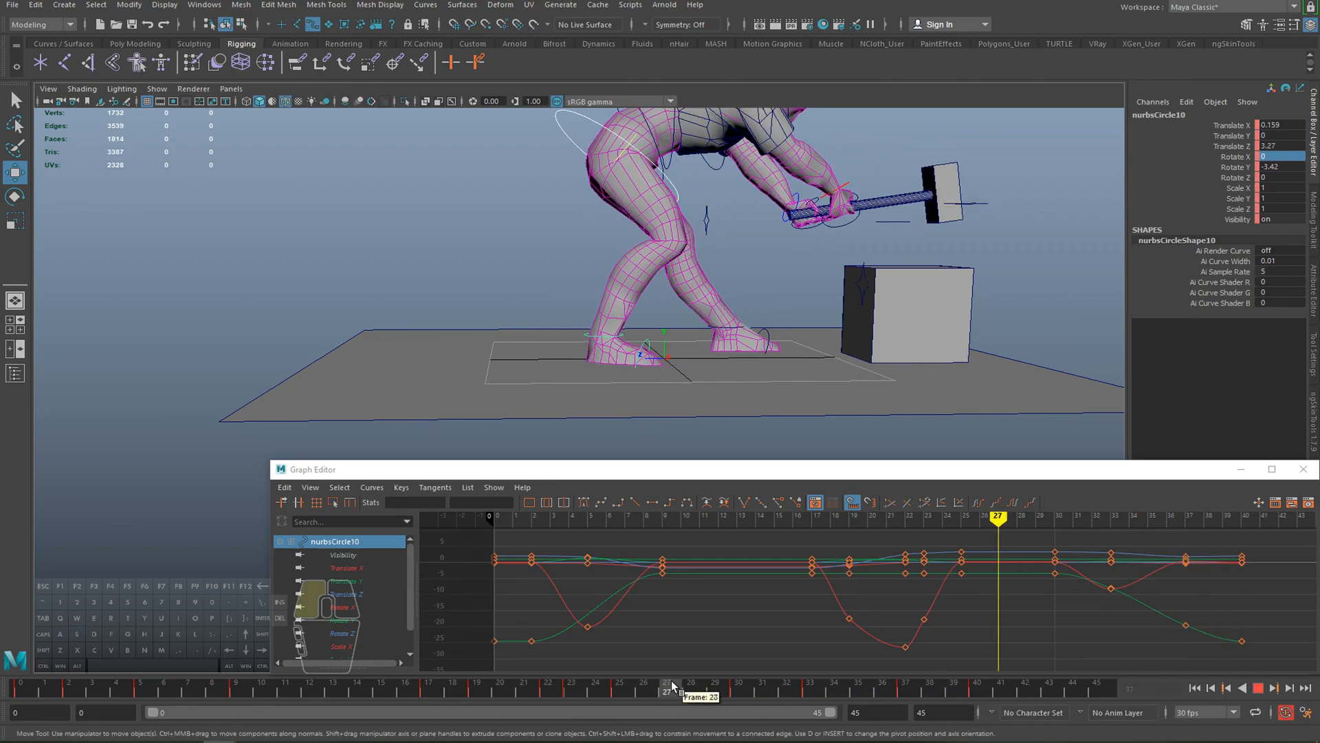
key("alt+v")
left_click(904, 687)
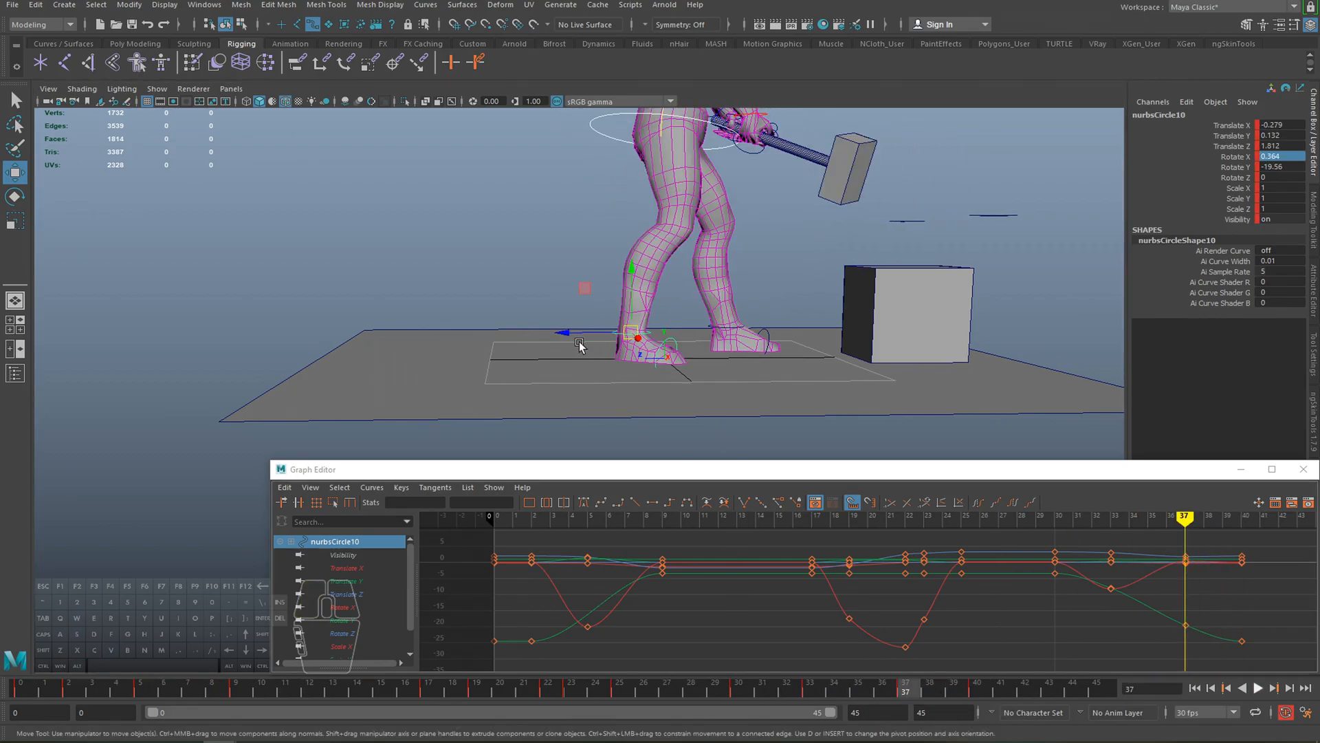
left_click(739, 689)
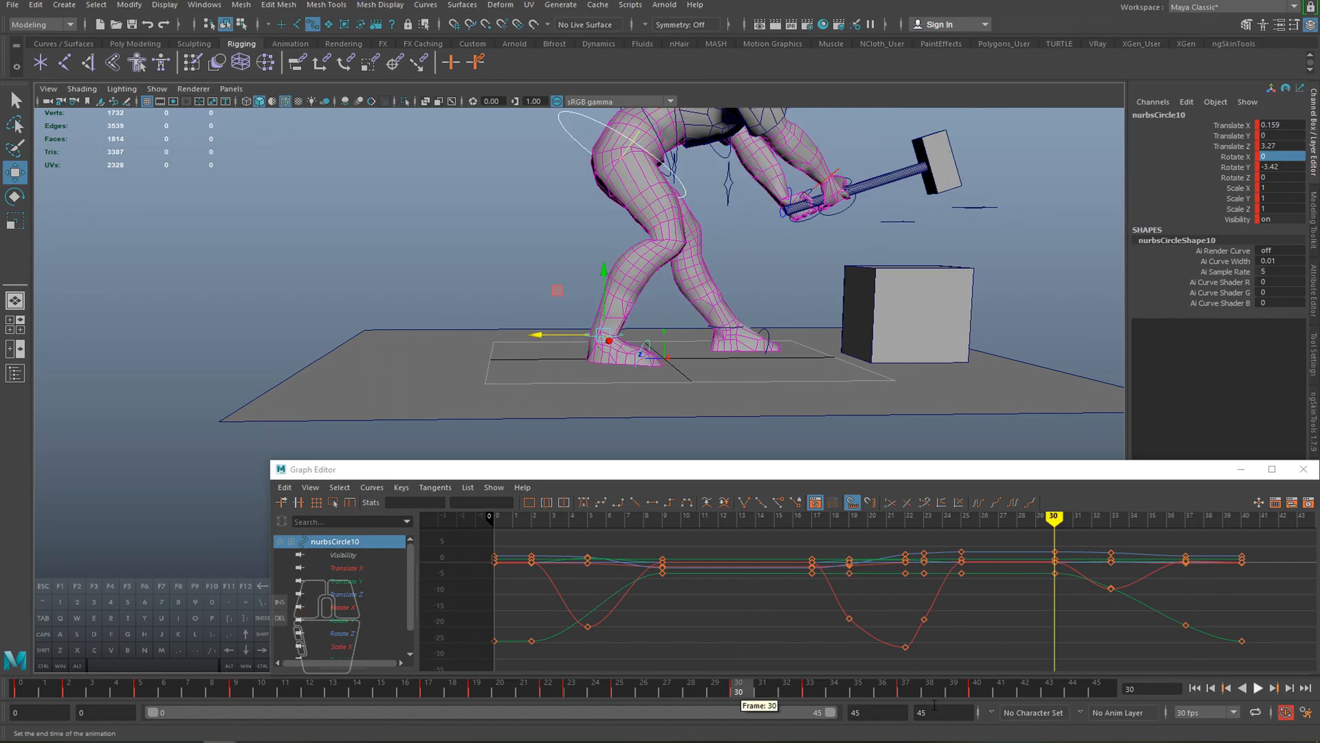
left_click(981, 691)
left_click_drag(750, 690, 808, 691)
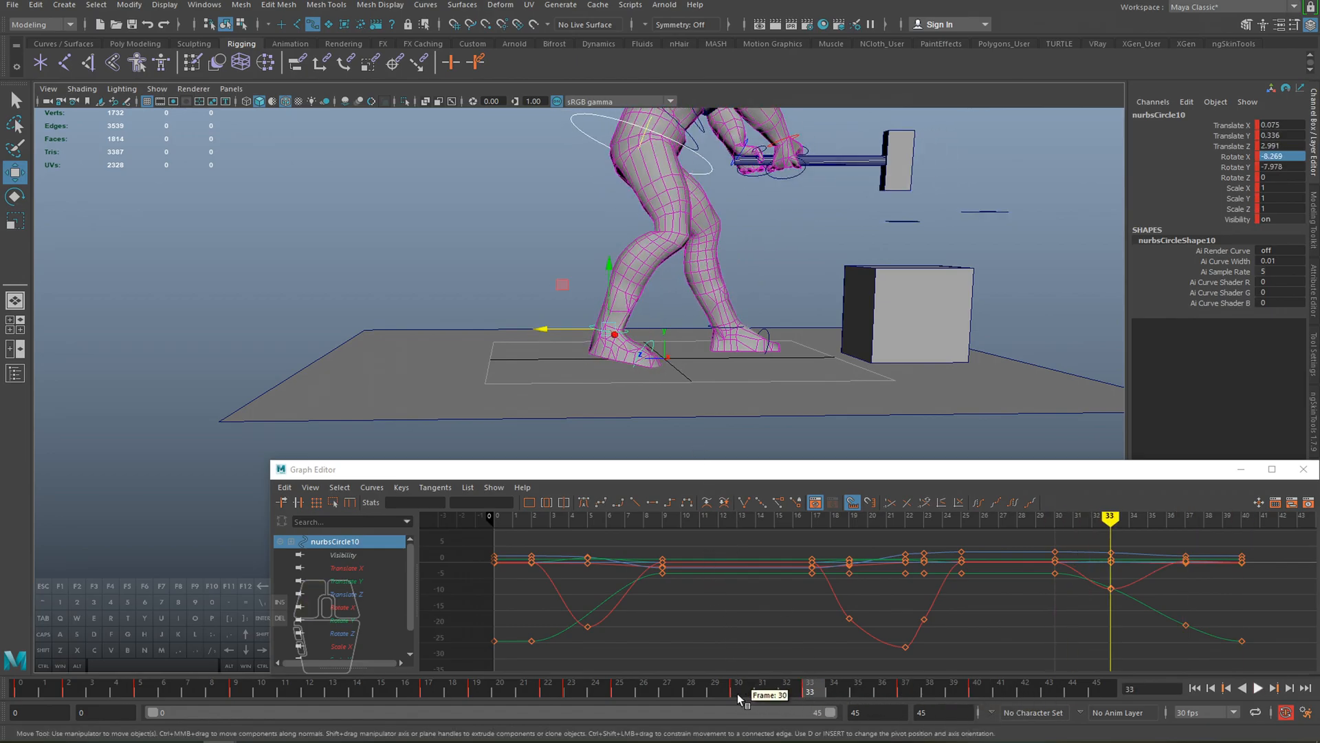
key("alt+v")
- Adjust the back foot control at frame 37 to 1.994 in Translate Z and -4.918 in Rotate X, and play it back
mouse_move(811, 693)
left_mouse_down()
mouse_move(939, 695)
mouse_move(909, 692)
left_mouse_up()
key("e")
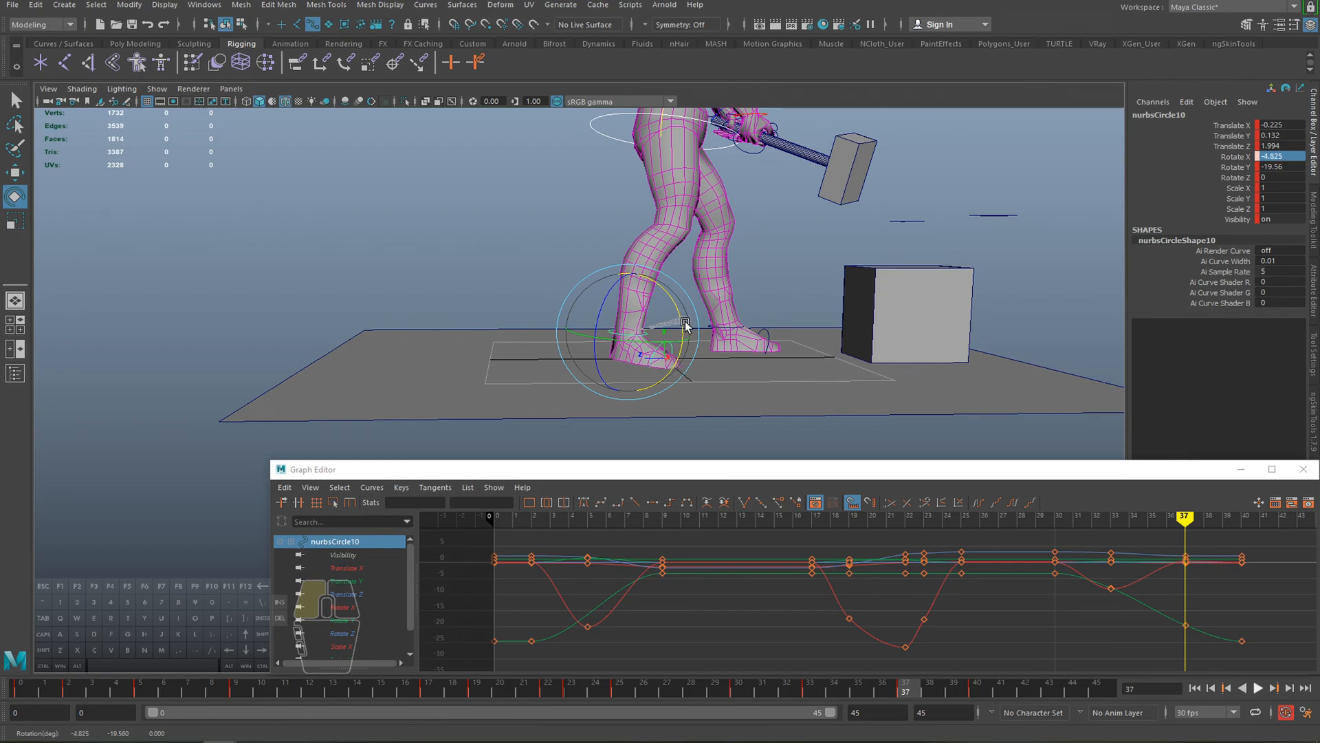
left_click_drag(685, 323, 685, 325)
key("w")
left_click_drag(915, 692, 1024, 707)
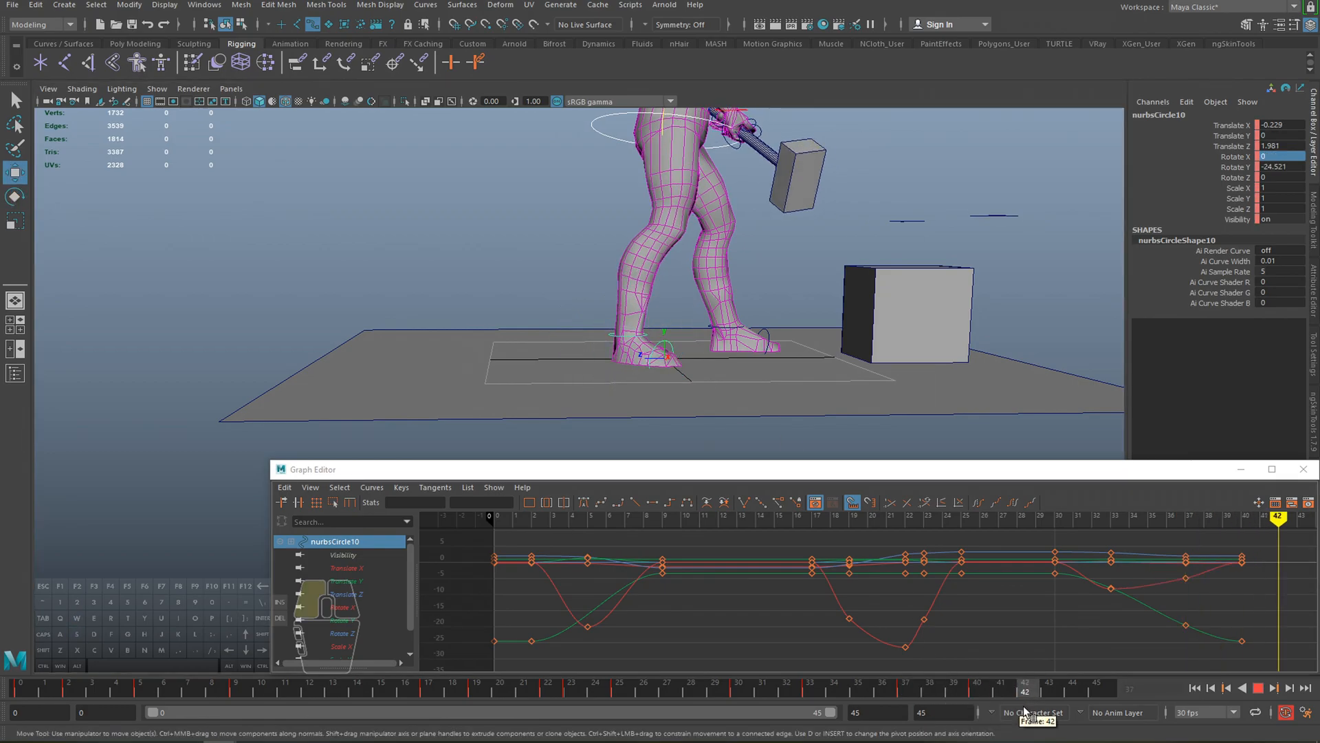
key("alt+v")
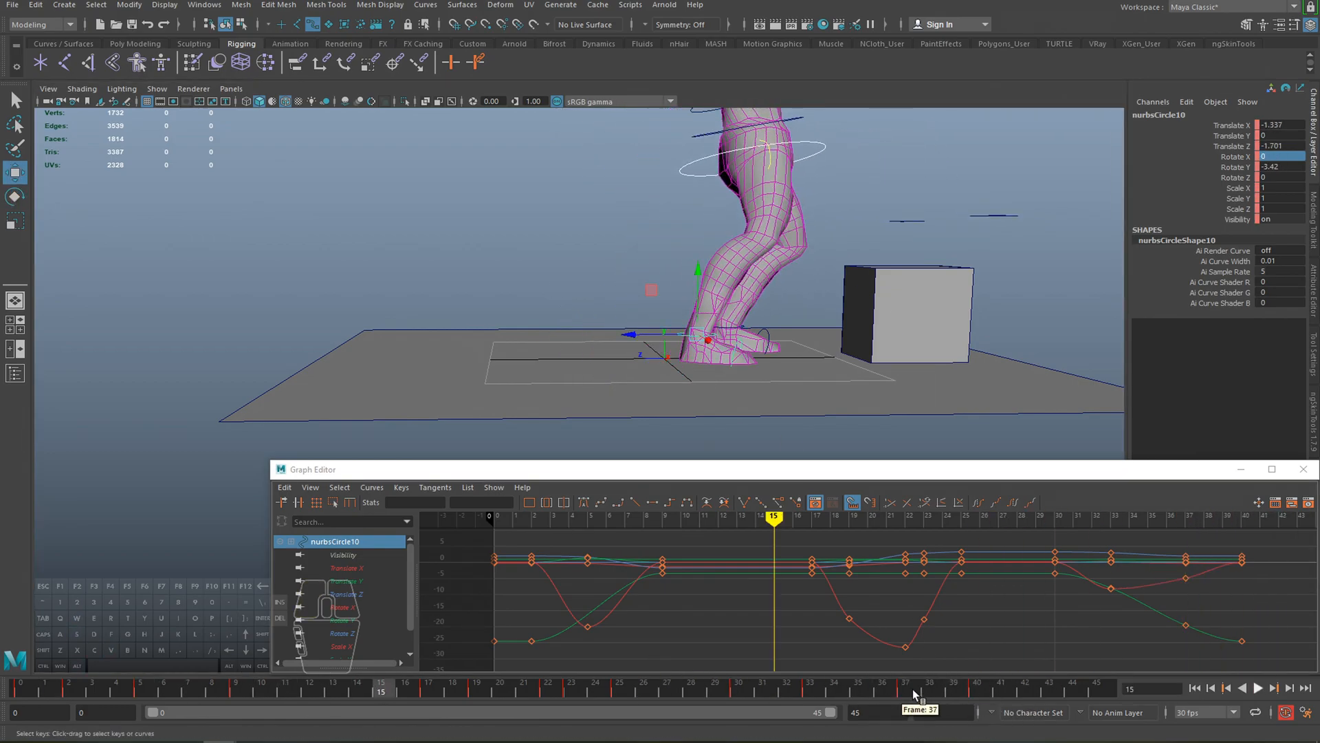
- Move the back foot control's keys from frame 37 to frame 38 and play back the whole figure
left_click(912, 687)
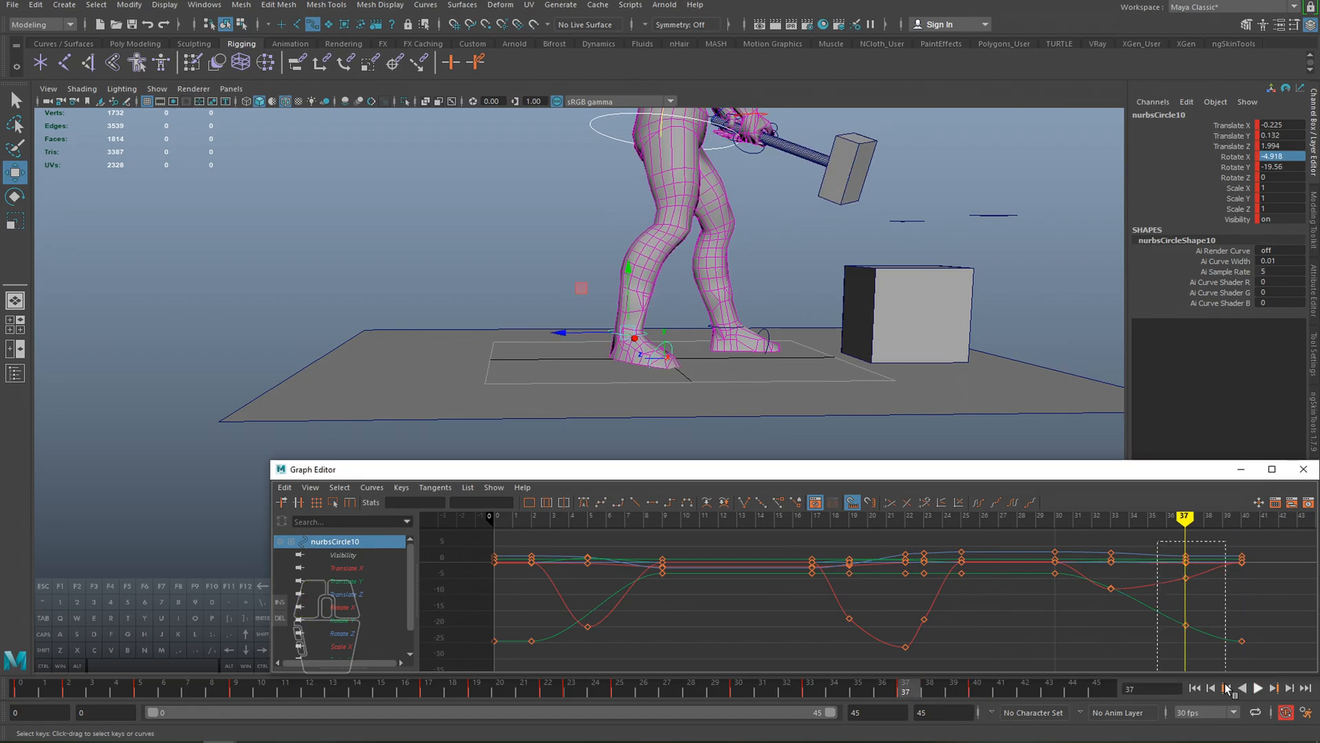
key("alt+v")
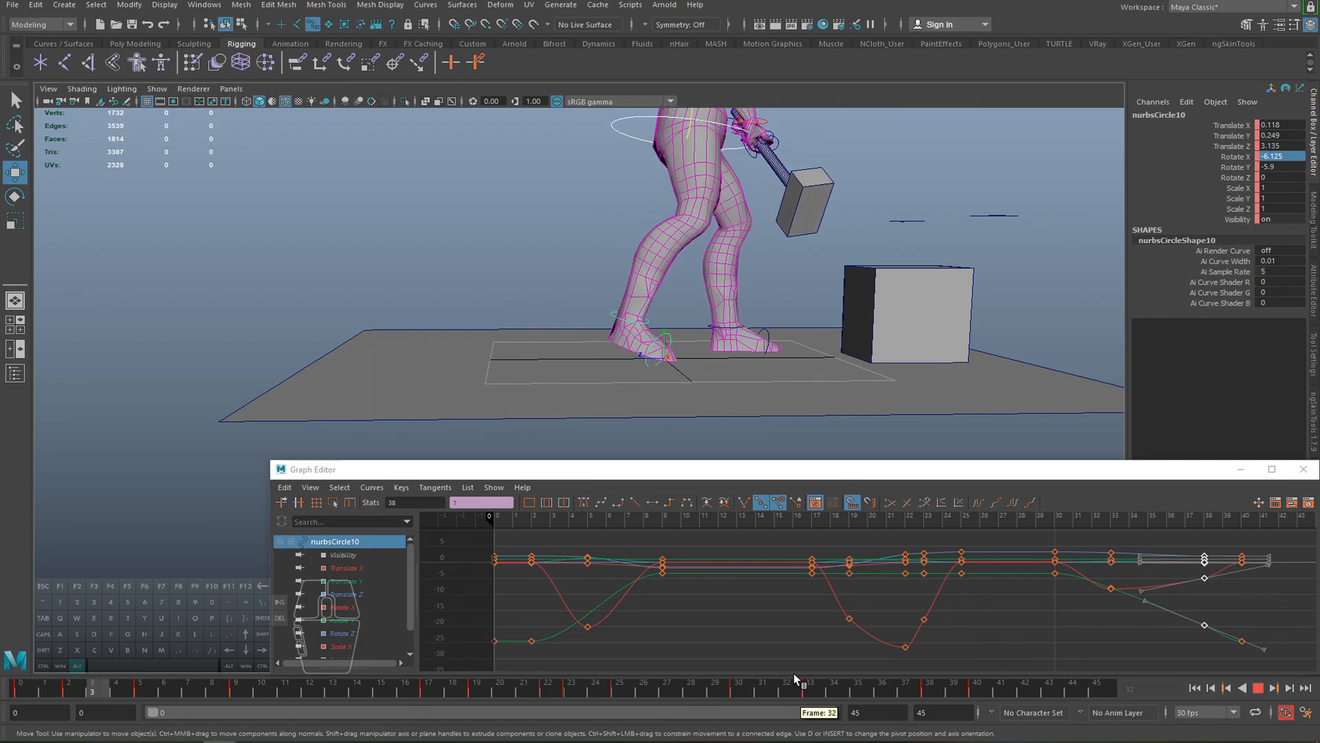
scroll(727, 328, "down", 3)
middle_click_drag(727, 330, 714, 361, "alt")
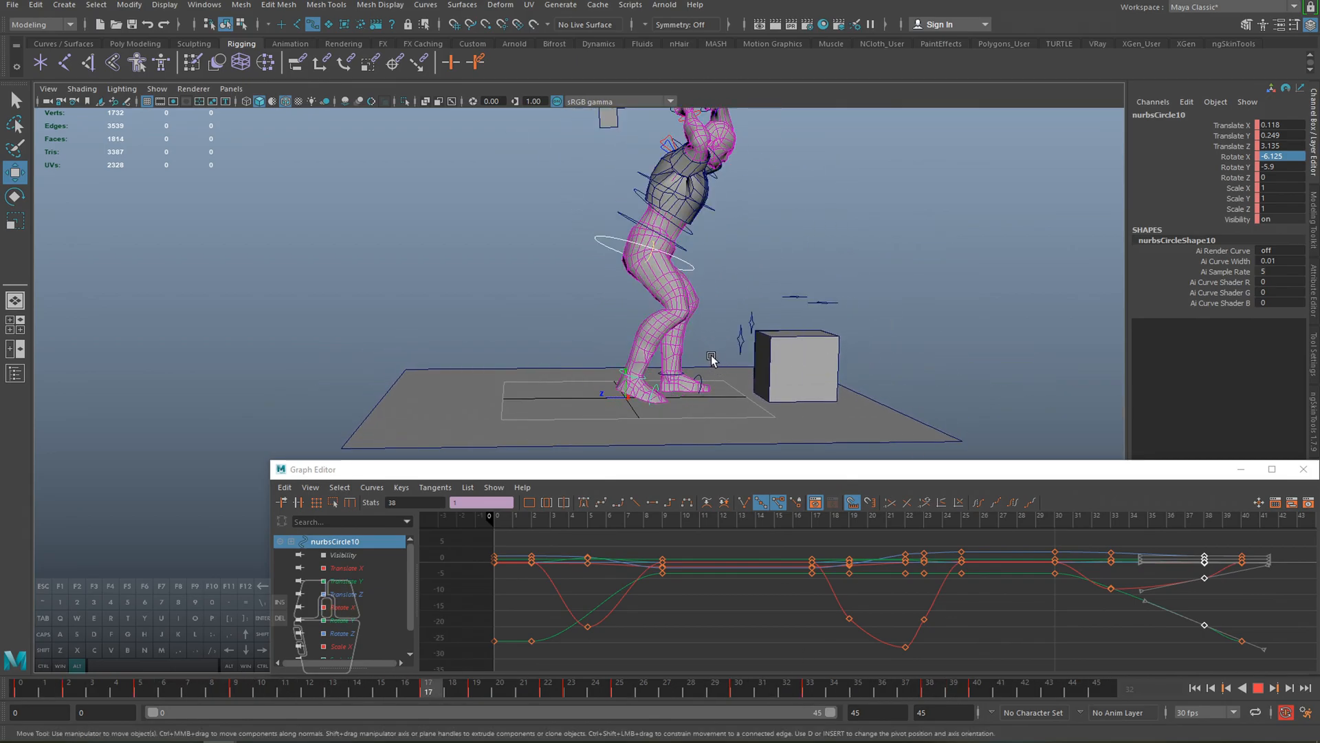
- Play back the hammer swing, then select the hammer control and scrub to frame 34 to examine its follow-through
right_click_drag(727, 356, 665, 329, "alt")
middle_click_drag(665, 329, 645, 370, "alt")
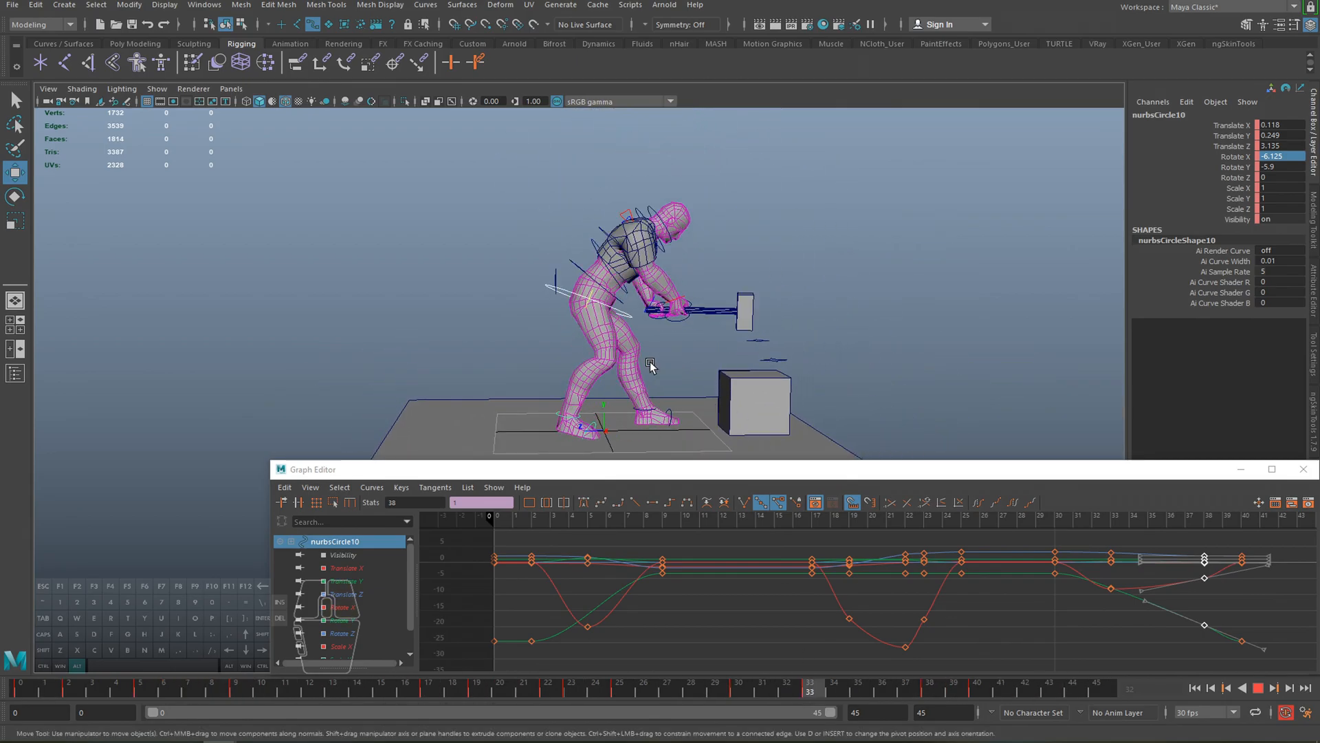
middle_click_drag(657, 356, 641, 337, "alt")
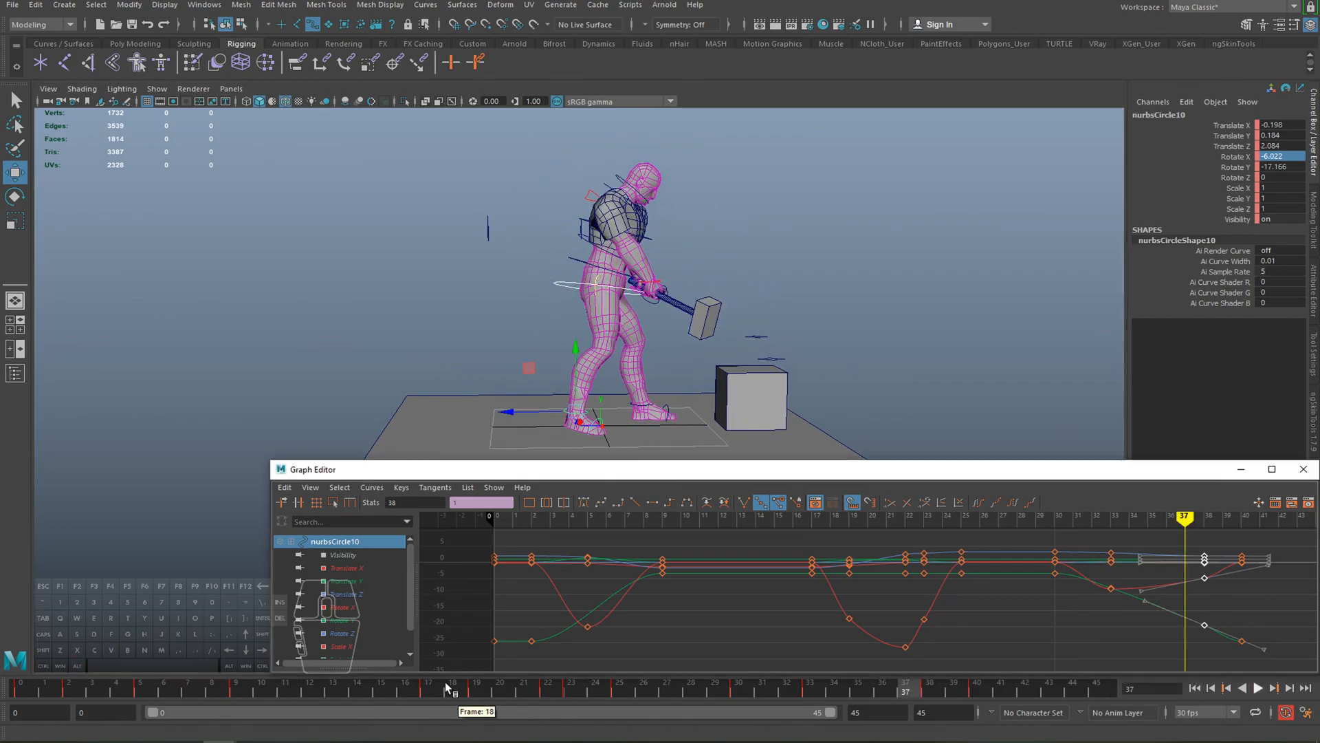
left_click(428, 685)
key("alt+v")
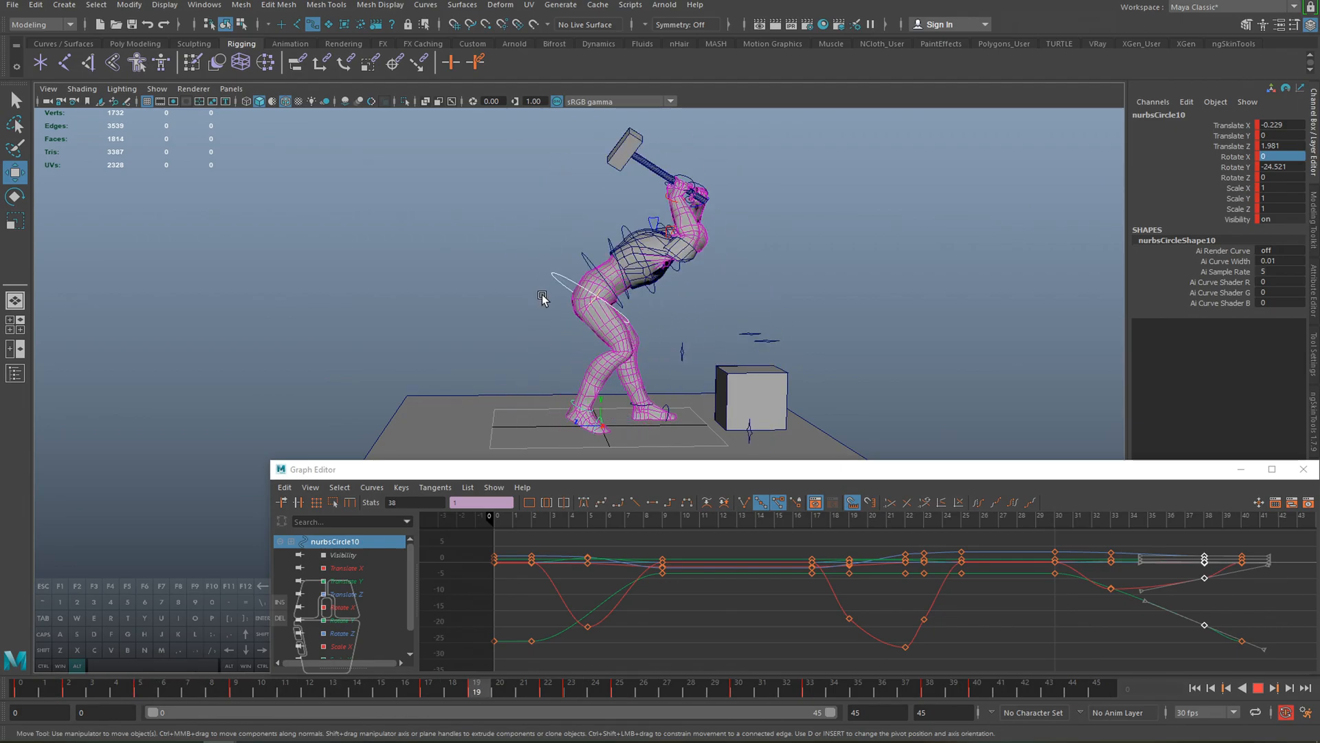
key("alt+v")
key("alt+v")
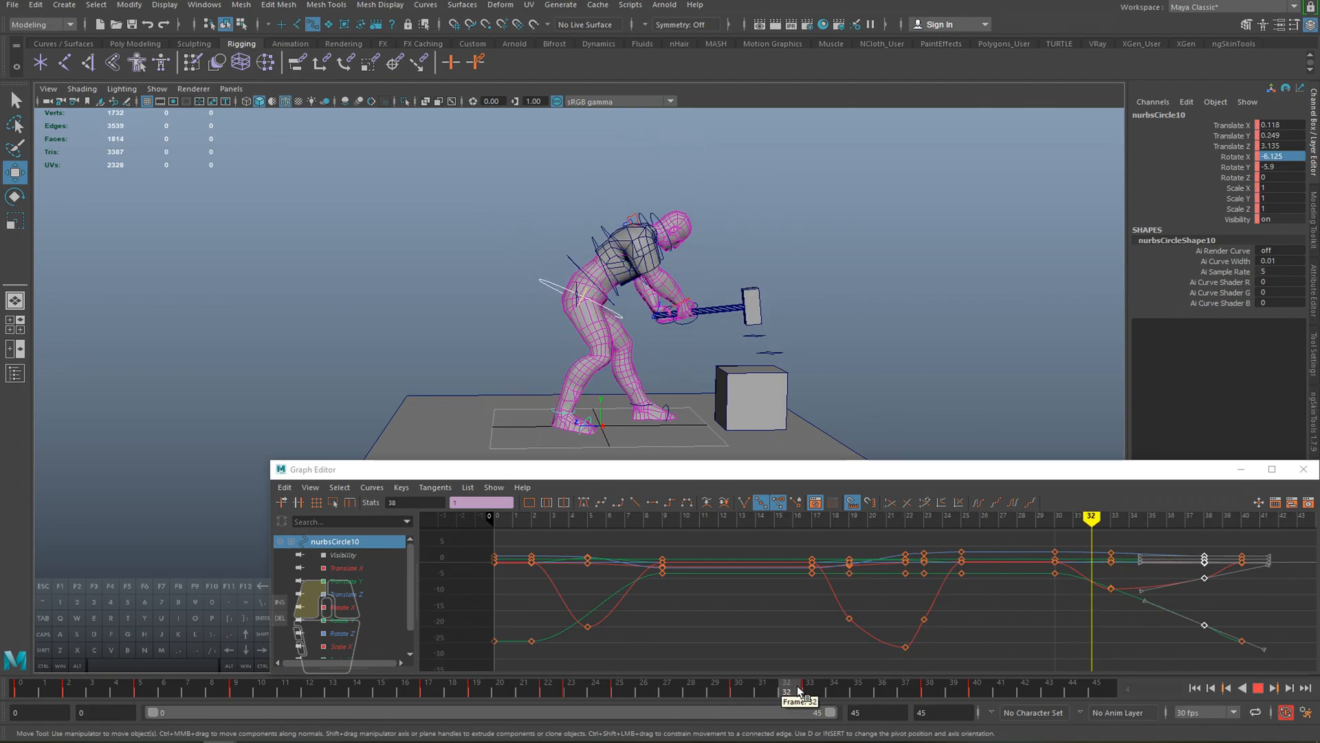
key("alt+v")
key("q")
left_click(665, 311)
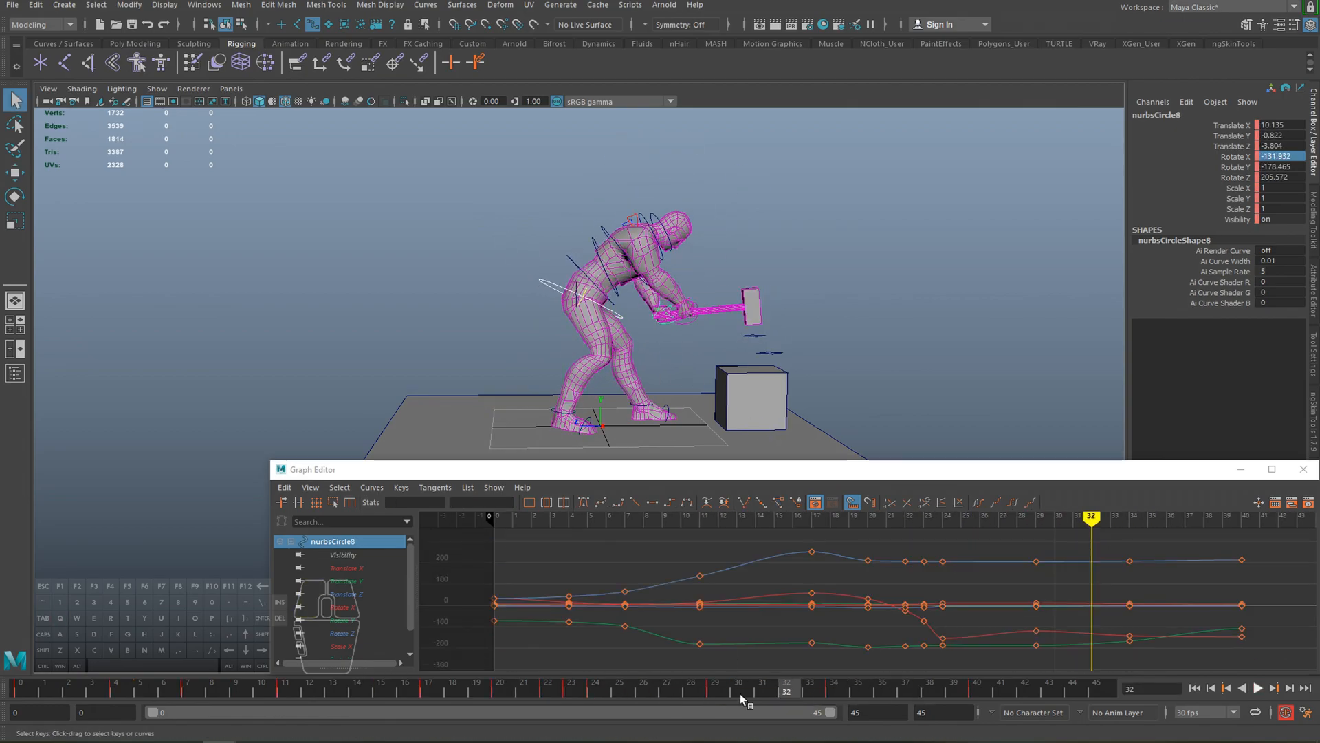
left_click_drag(738, 706, 843, 691)
- Select all of the character's and hammer's controls and move their frame 38 keys to frame 40 in the Graph Editor
right_click_drag(732, 327, 464, 233, "alt")
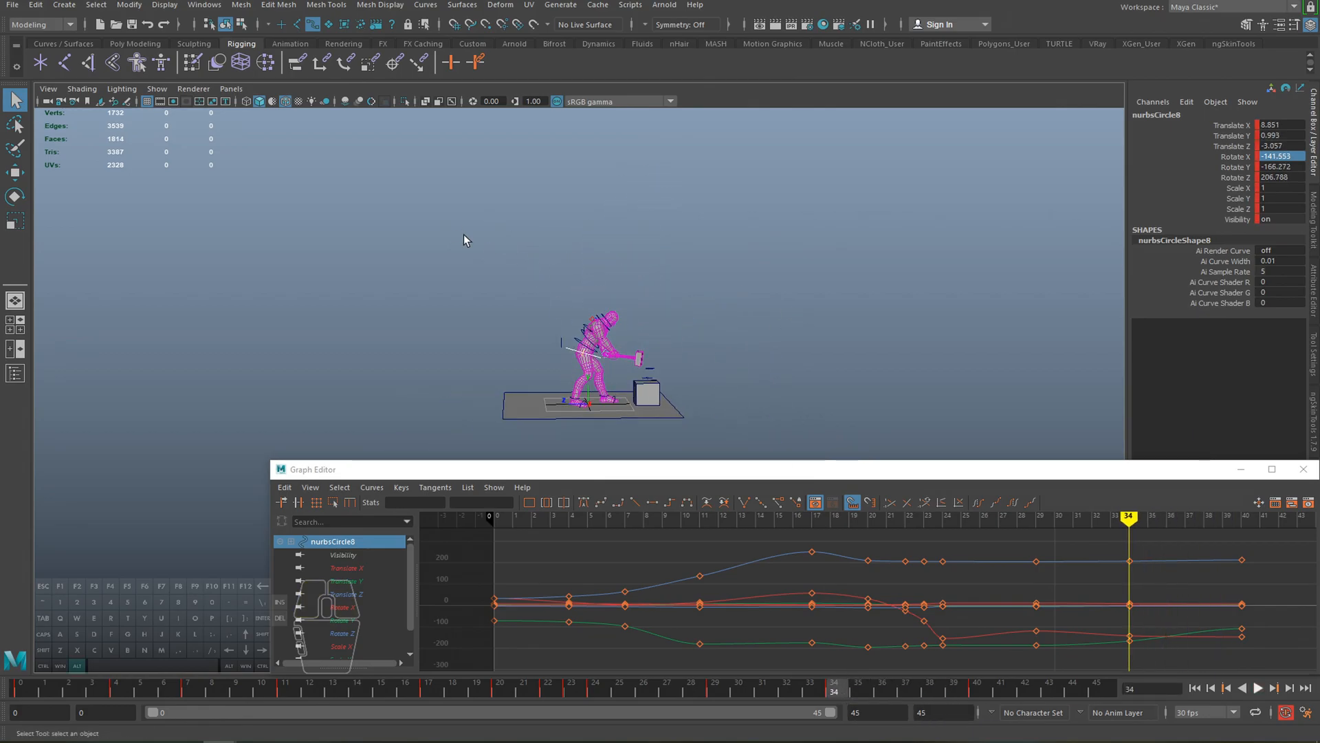
left_click_drag(800, 580, 800, 580)
key("f")
right_click_drag(481, 368, 607, 366, "alt")
middle_click_drag(607, 365, 612, 347, "alt")
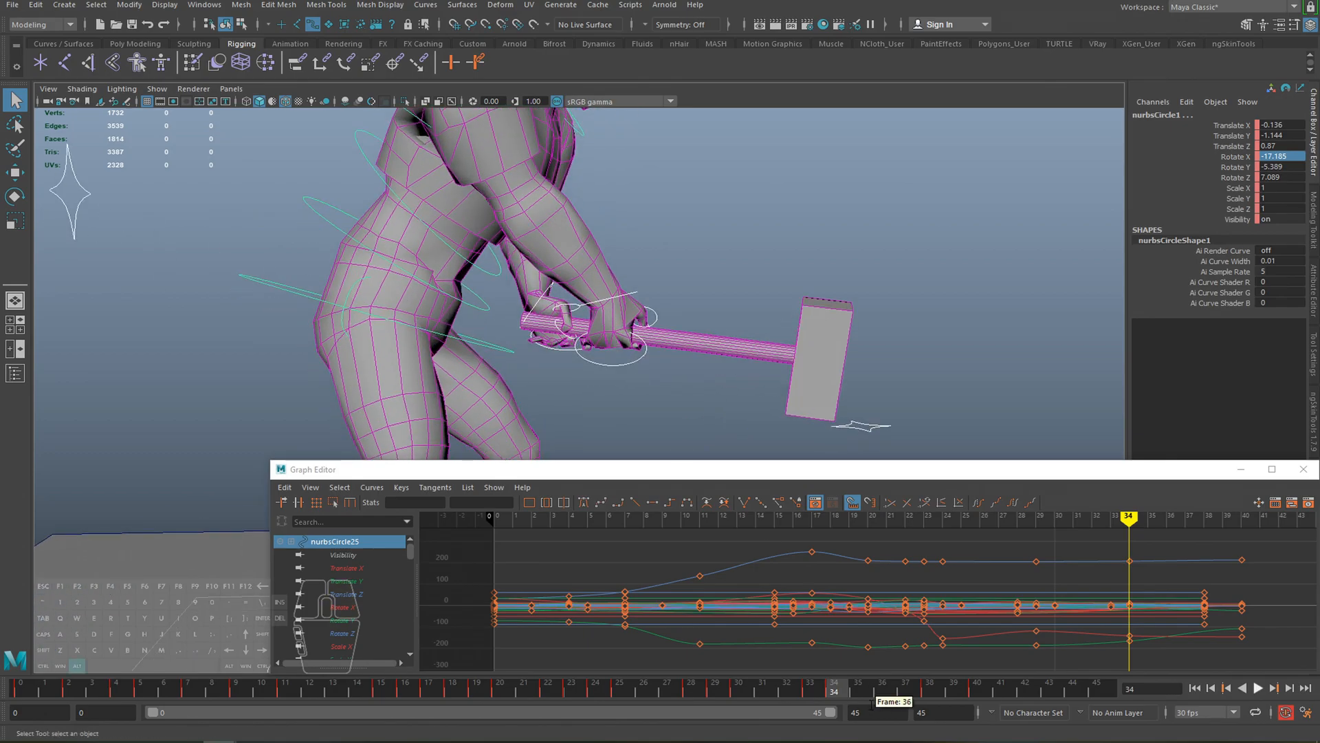
right_click_drag(760, 428, 581, 314, "alt")
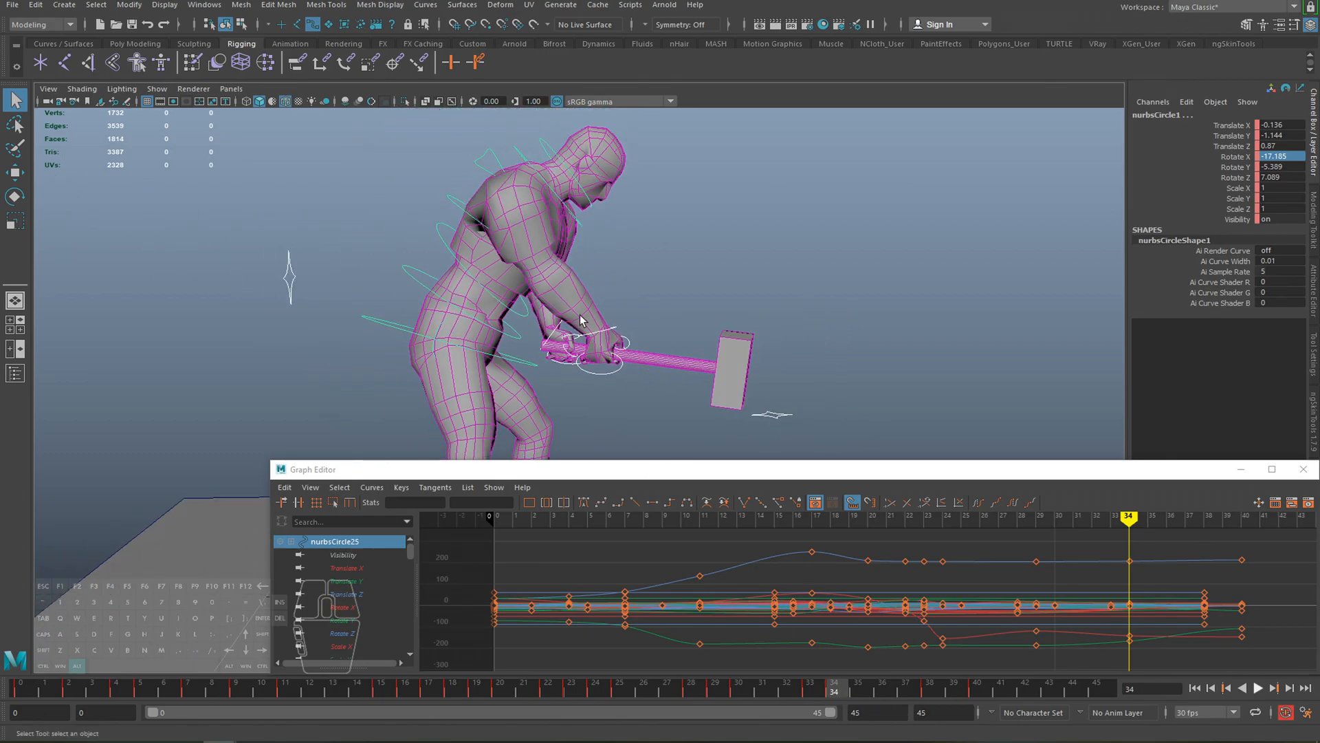
key("alt+v")
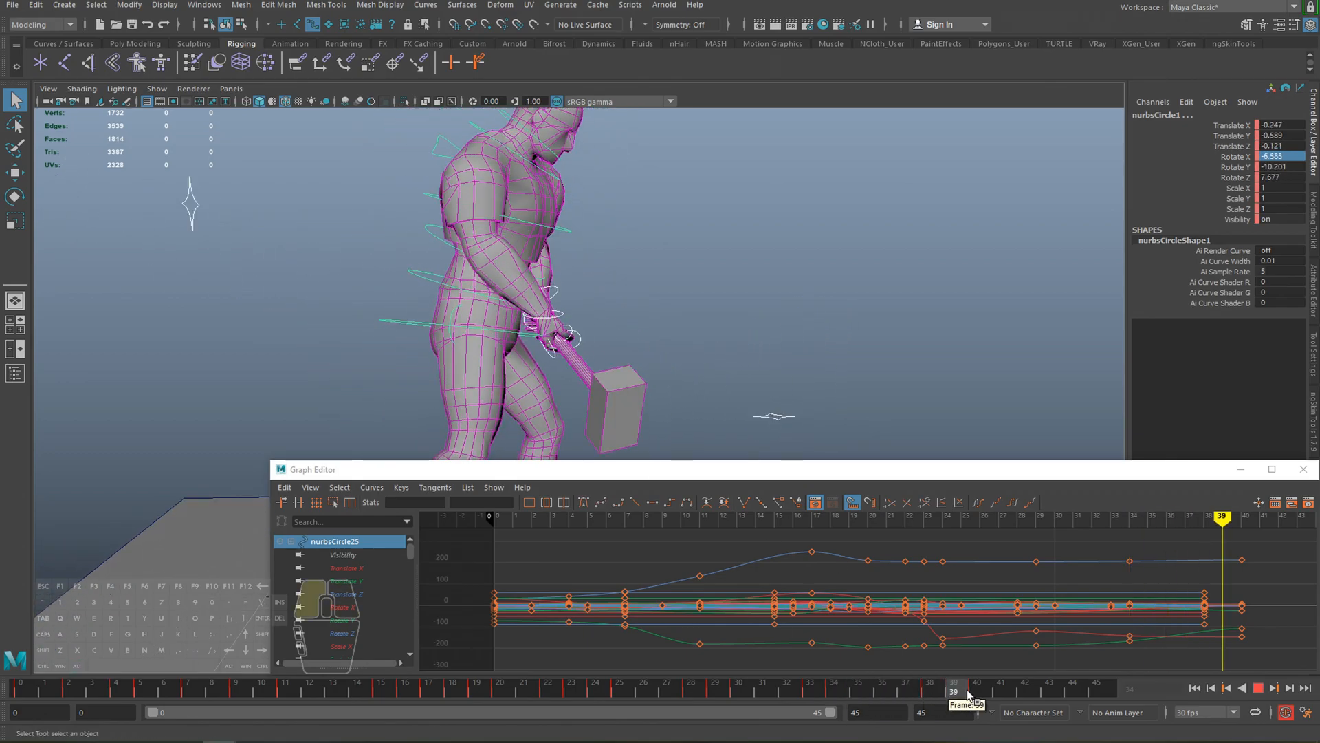
right_click_drag(918, 344, 774, 256, "alt")
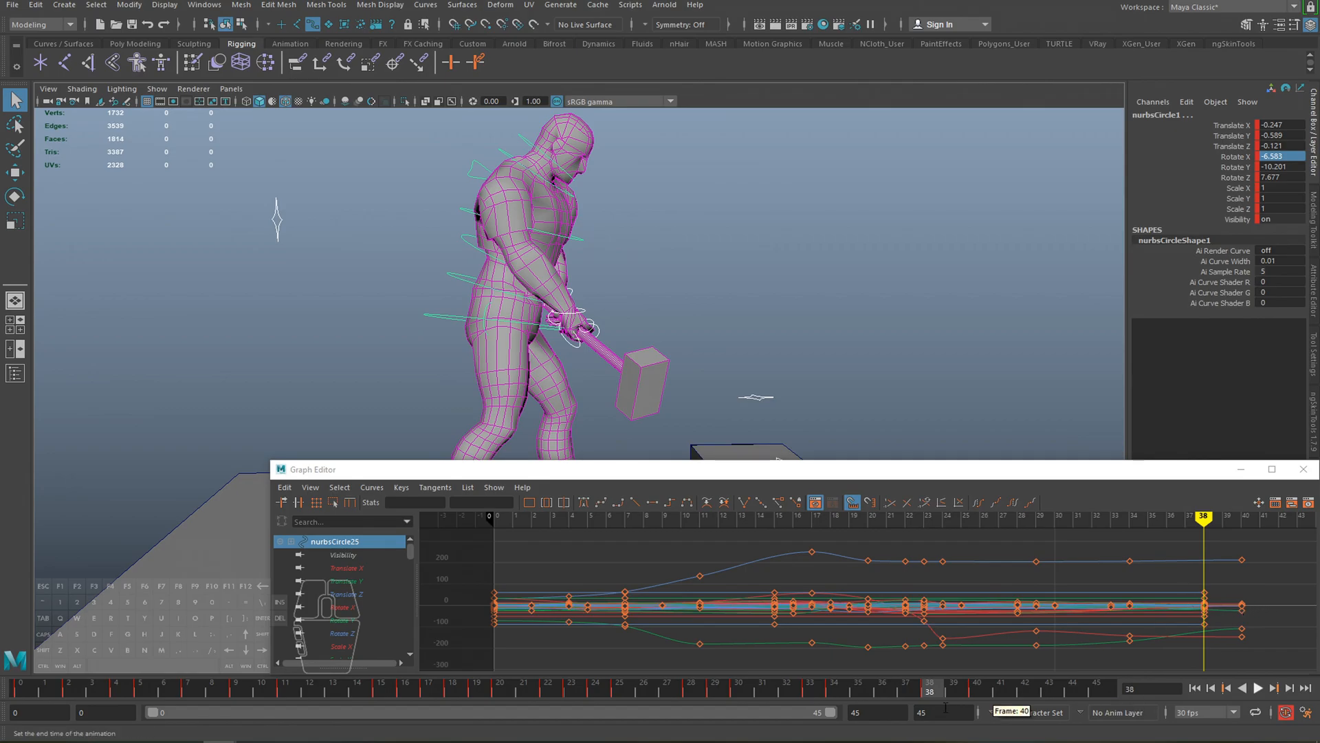
key("w")
left_click_drag(1192, 550, 1212, 662)
middle_click_drag(1206, 666, 1178, 661, "shift")
key("ctrl+z")
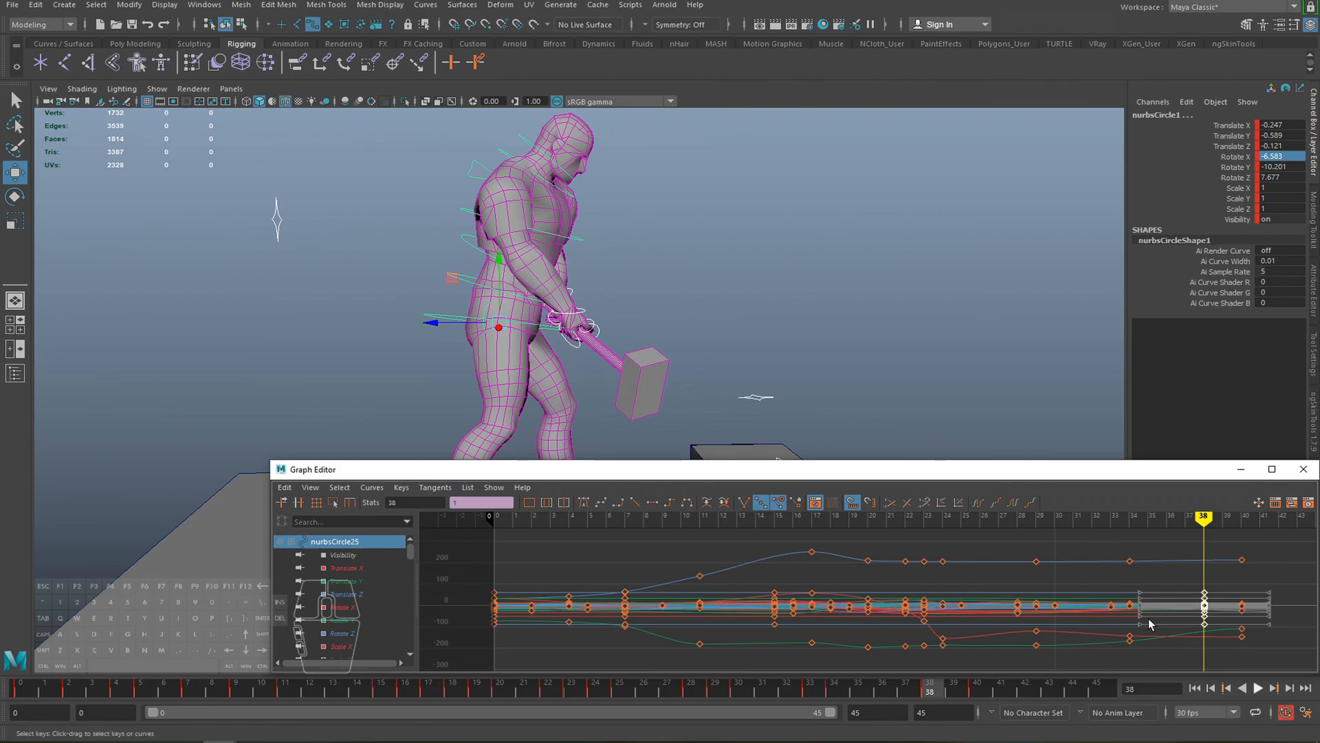
middle_click_drag(1100, 639, 1137, 632, "shift")
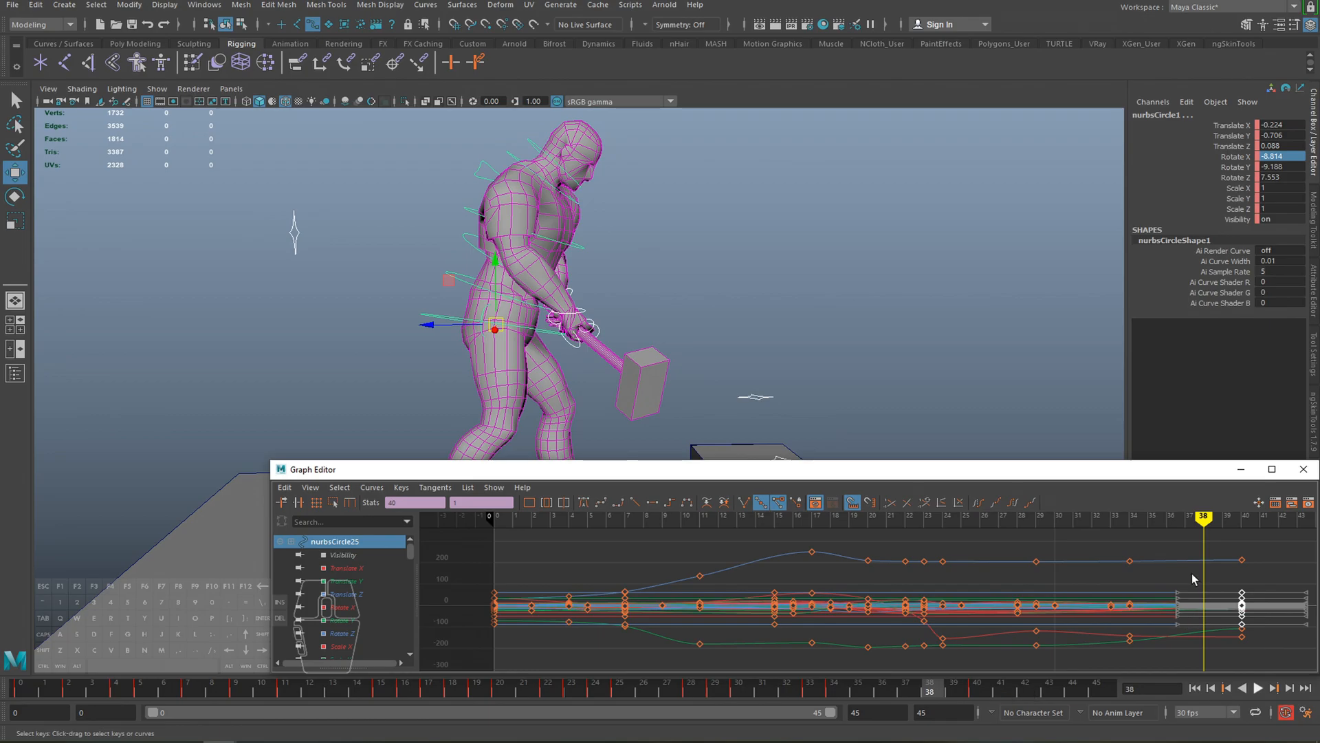
- Play back the swing with the whole character and block in view to check the retimed ending
left_click_drag(928, 690, 762, 690)
scroll(619, 327, "down", 4)
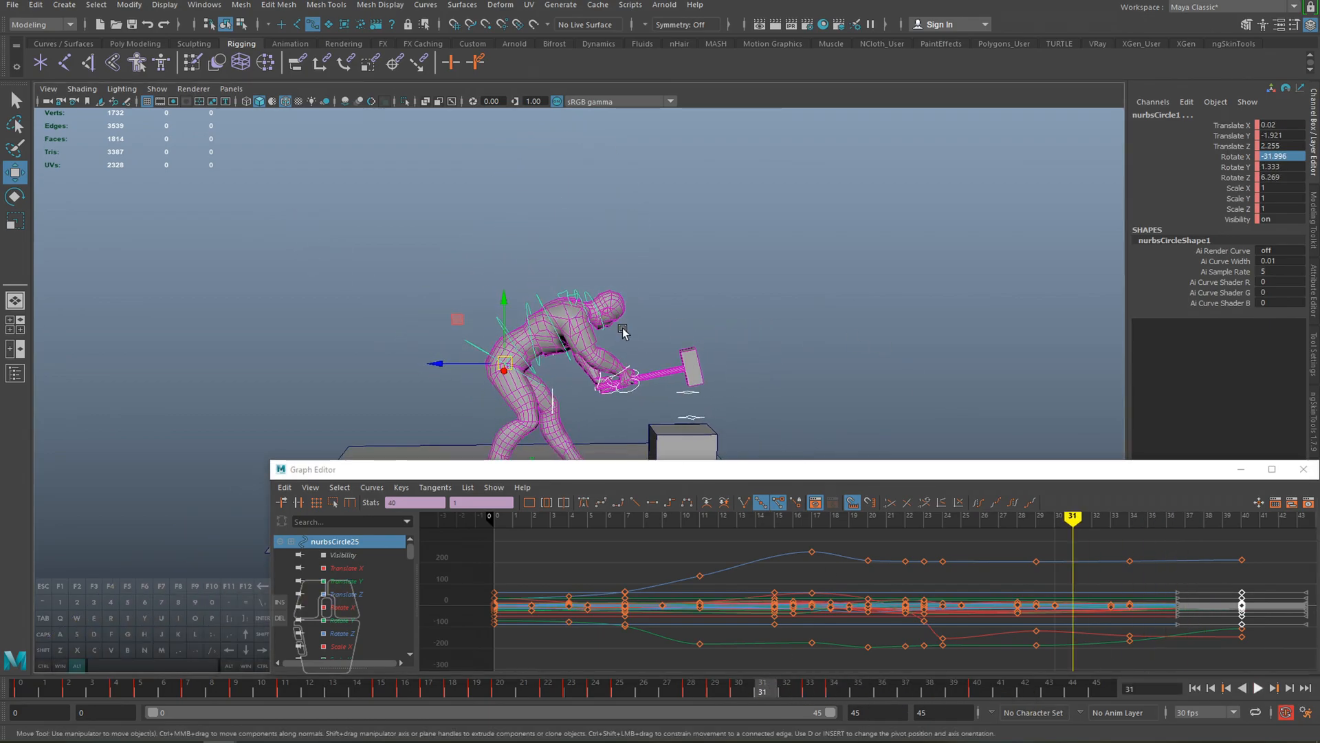
middle_click_drag(619, 327, 652, 264, "alt")
key("alt+v")
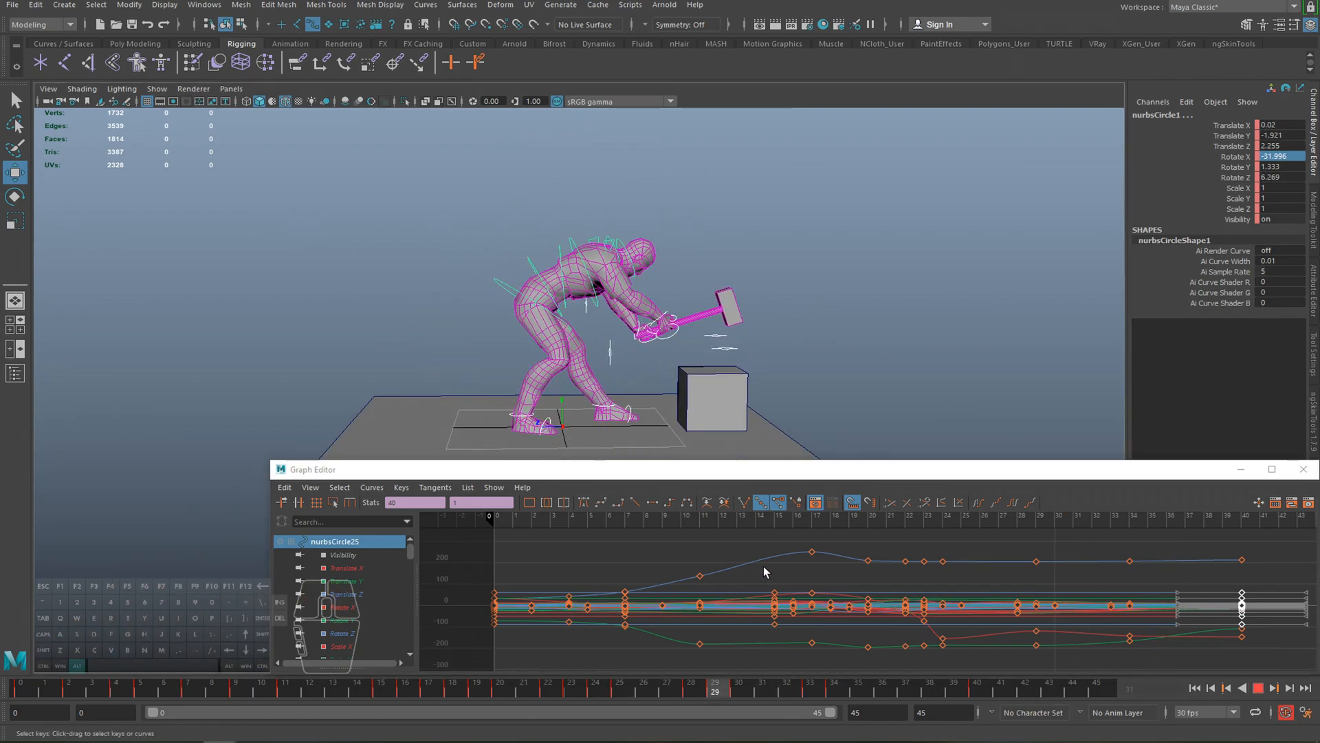
key("alt+v")
- At frame 32, rotate the selected hip and spine controls about X, with nurbsCircle4 at about 12.8, and key the pose
left_click_drag(750, 696, 715, 690)
key("q")
left_click(502, 289)
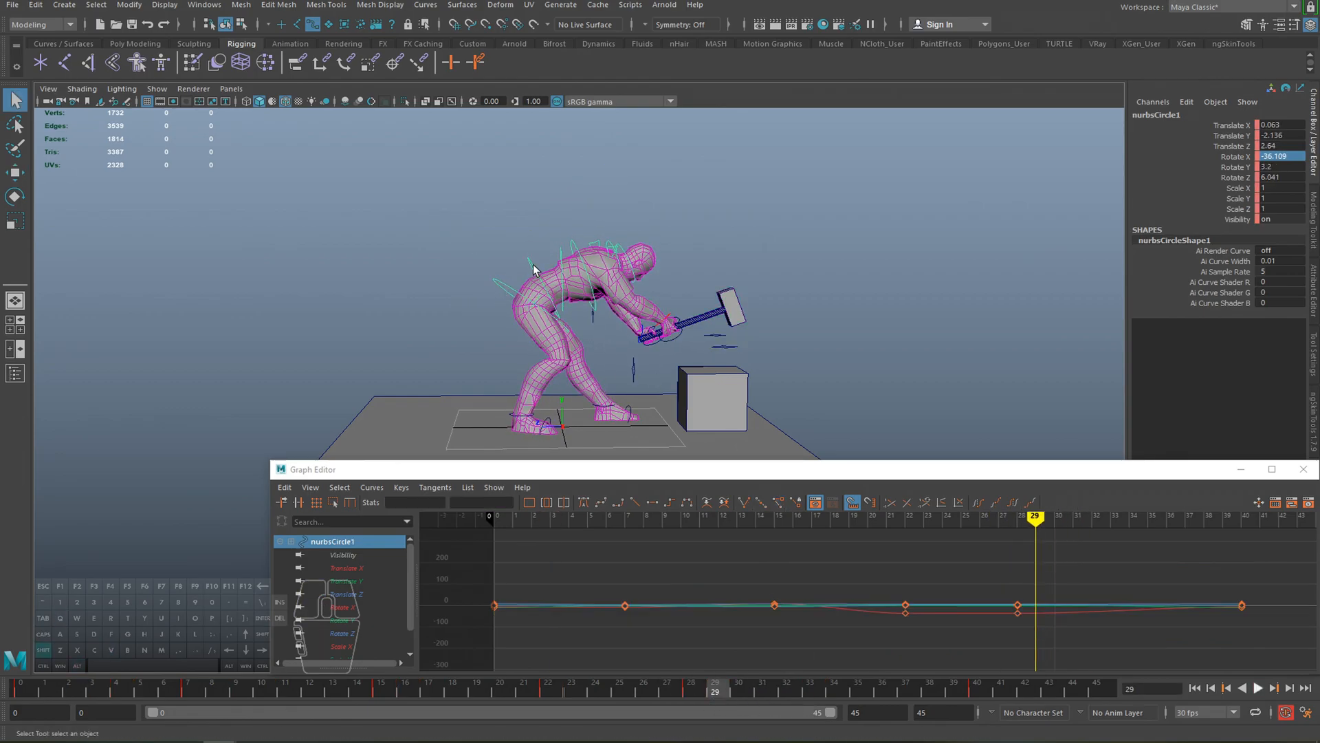
left_click(573, 249)
left_click_drag(702, 691, 789, 695)
key("alt+v")
key("e")
left_click_drag(601, 209, 601, 209)
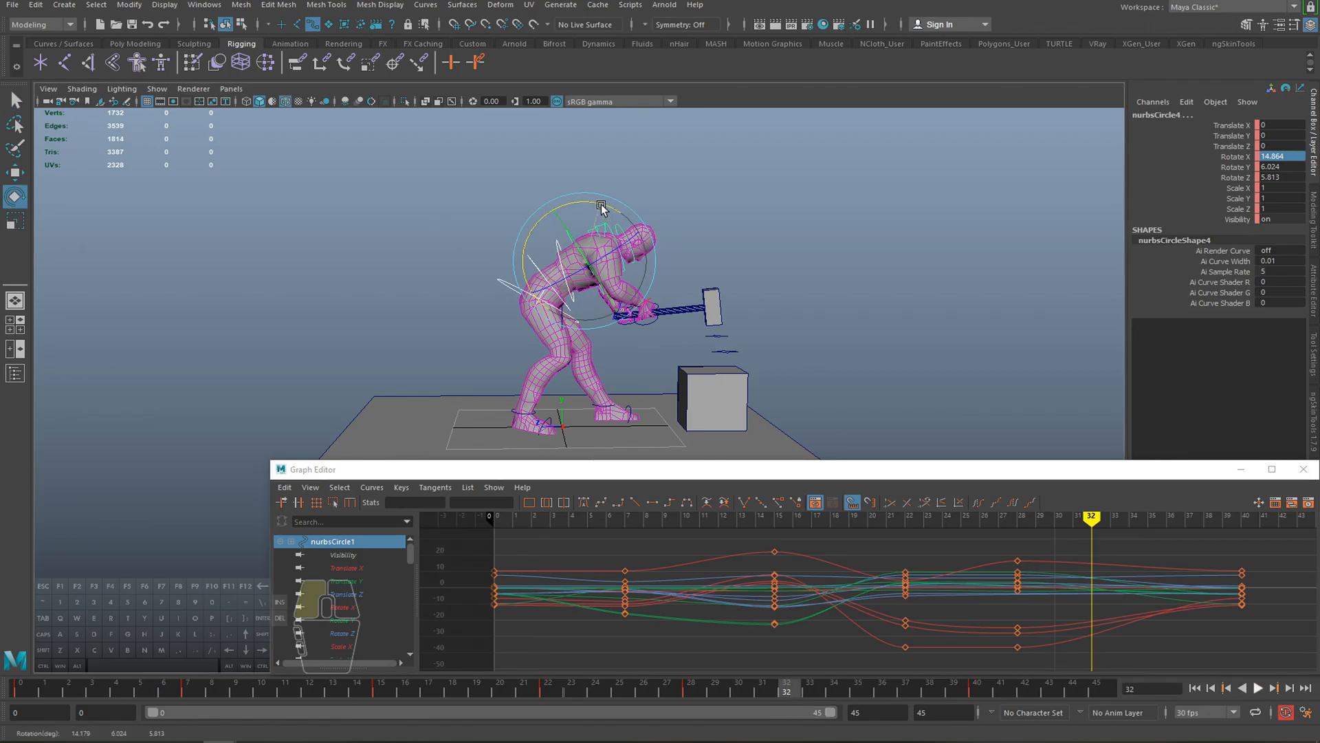
key("s")
- Select the three spine controls at frame 32 and rotate them about X, bringing nurbsCircle4's Rotate X to about 11.36
left_click(697, 683)
key("alt+v")
left_click(699, 684)
left_click_drag(707, 687, 787, 687)
key("q")
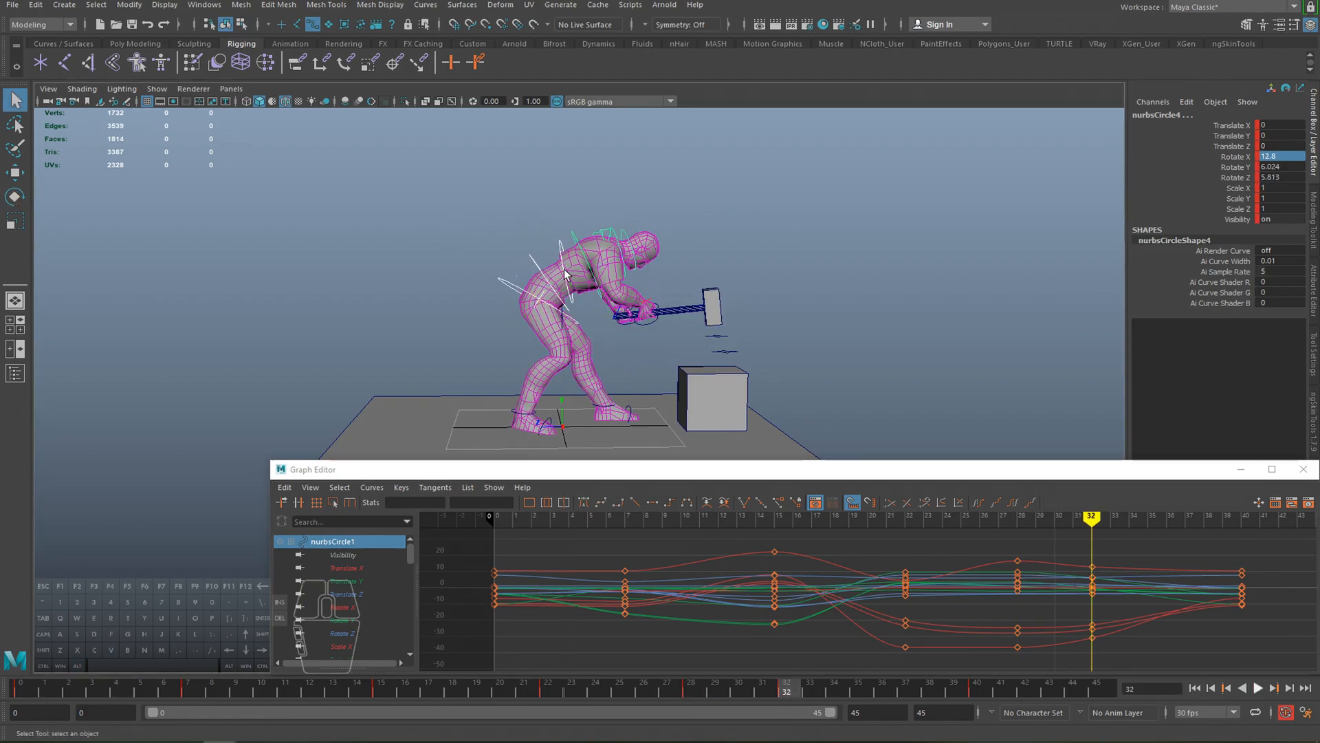
left_click(534, 257)
left_click(561, 244, "shift")
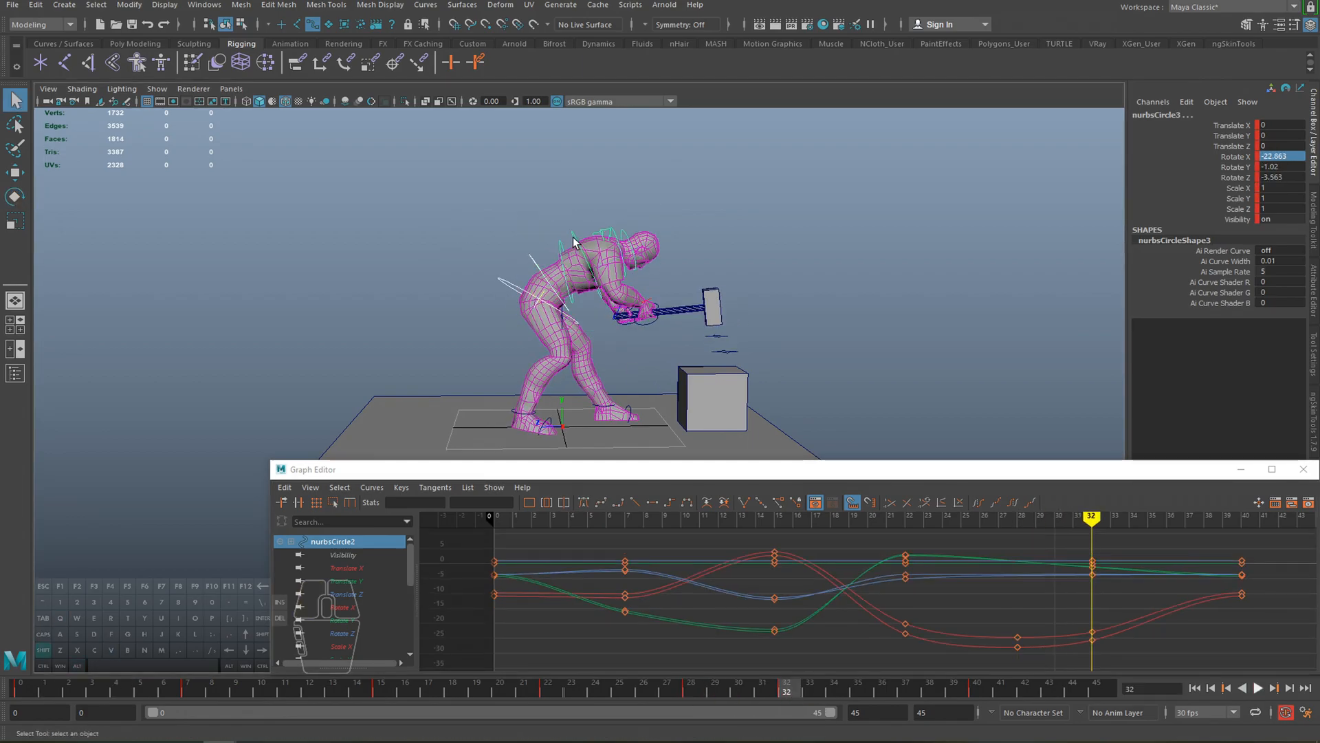
left_click(575, 236, "shift")
key("e")
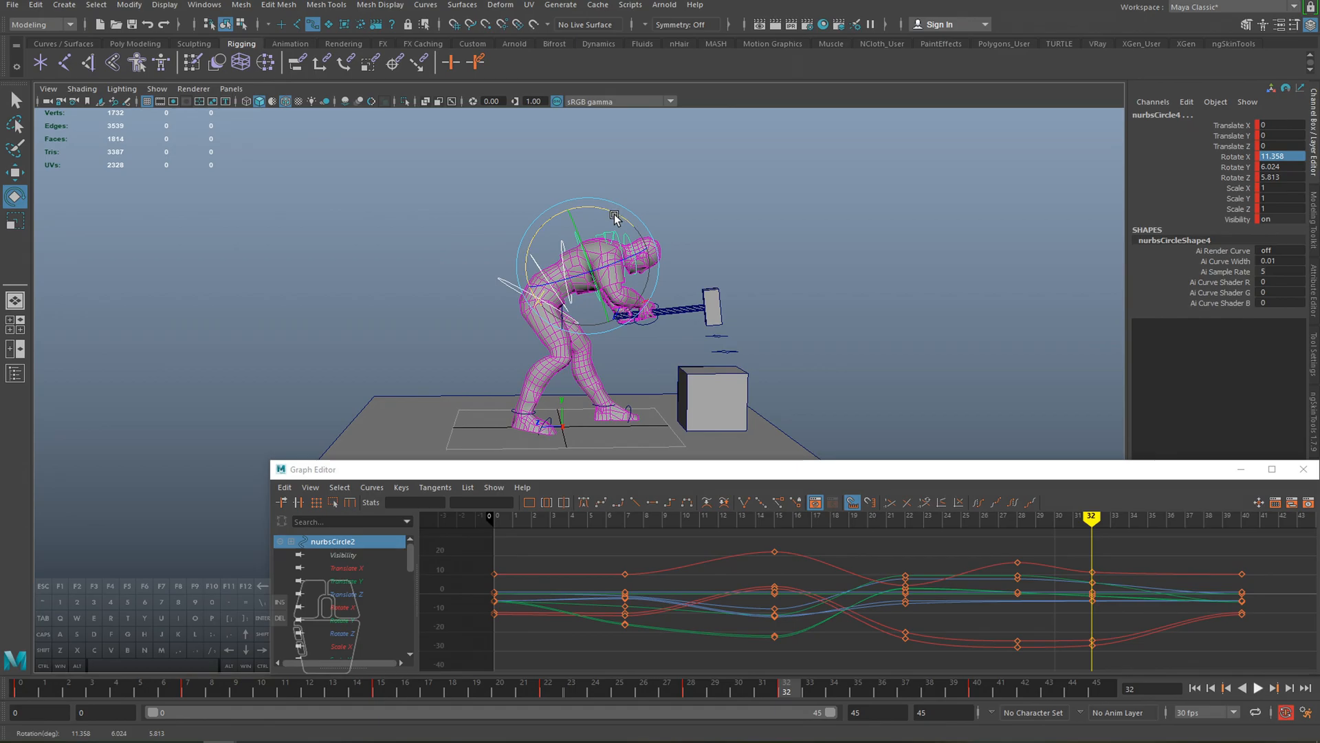
- Key the spine, neck and head controls at frames 28 and 32
left_click(624, 244)
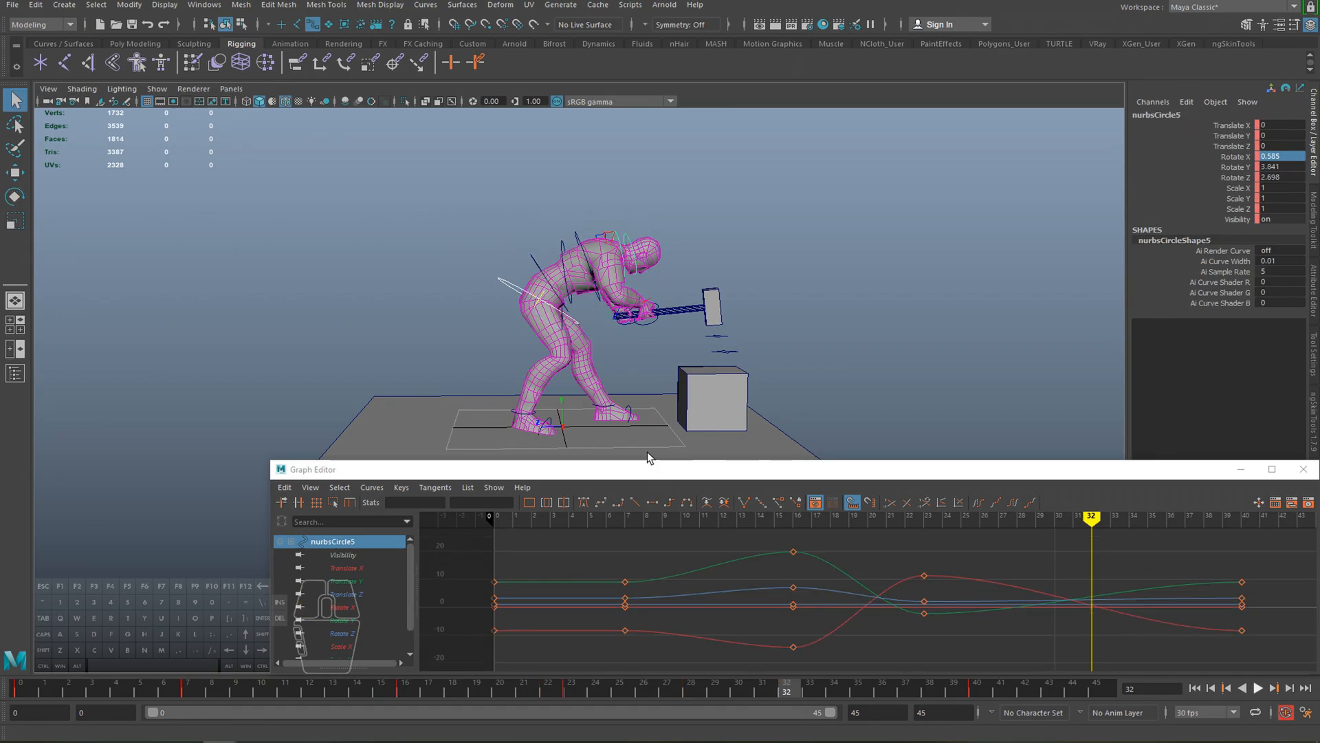
left_click(580, 249)
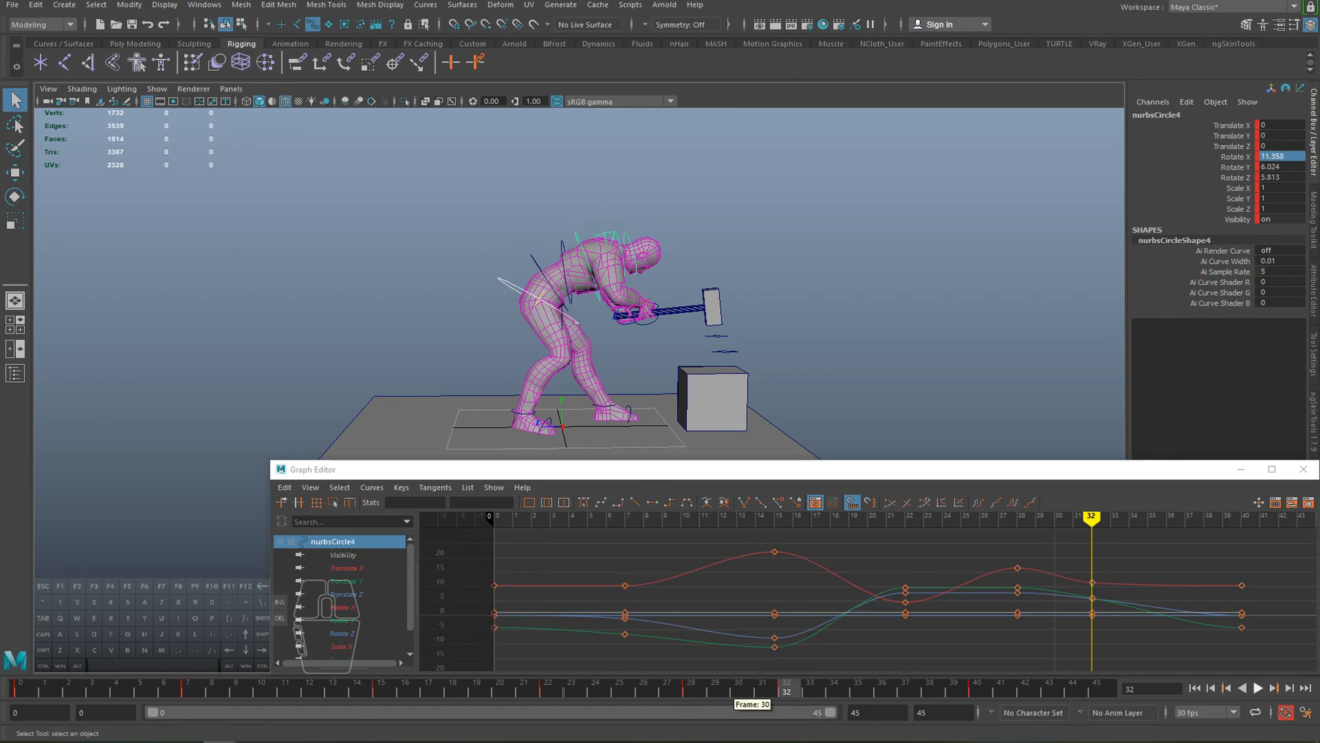
left_click(632, 244, "shift")
left_click(620, 245)
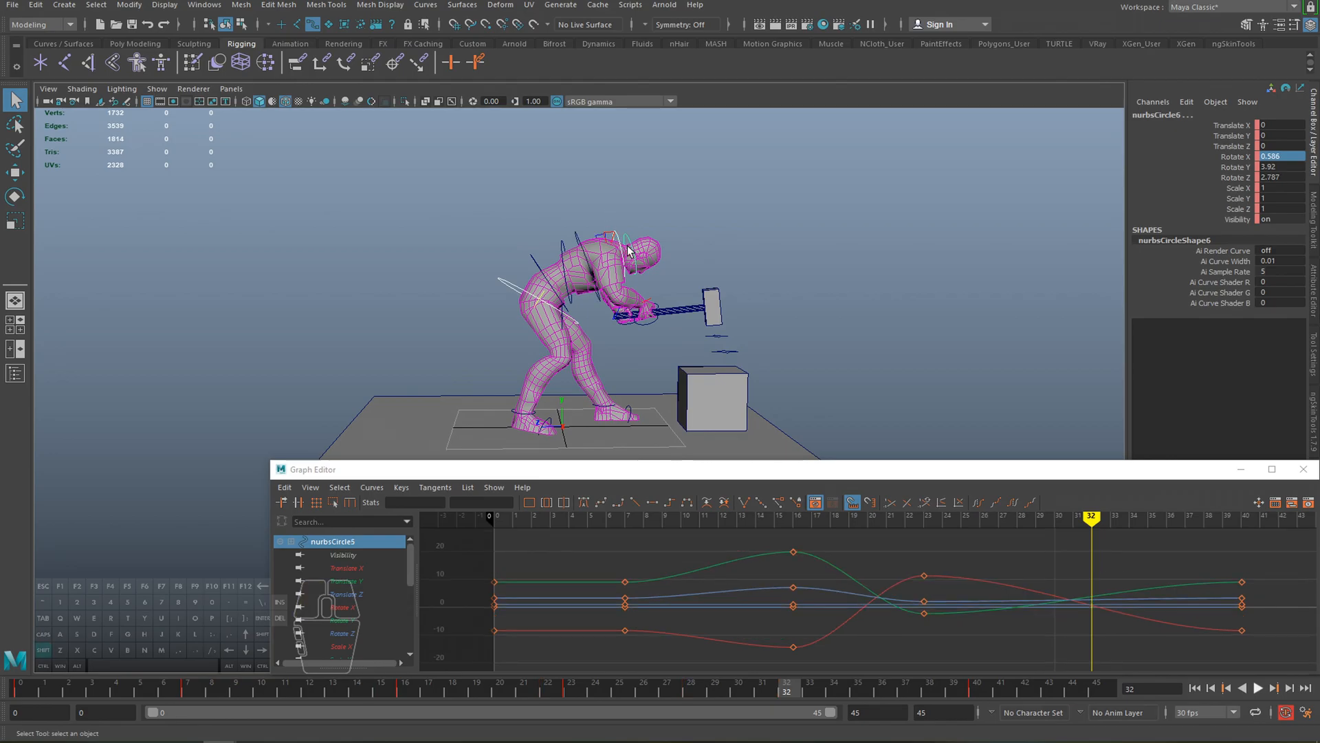
left_click(565, 256, "shift")
left_click(691, 680)
key("s")
left_click(787, 688)
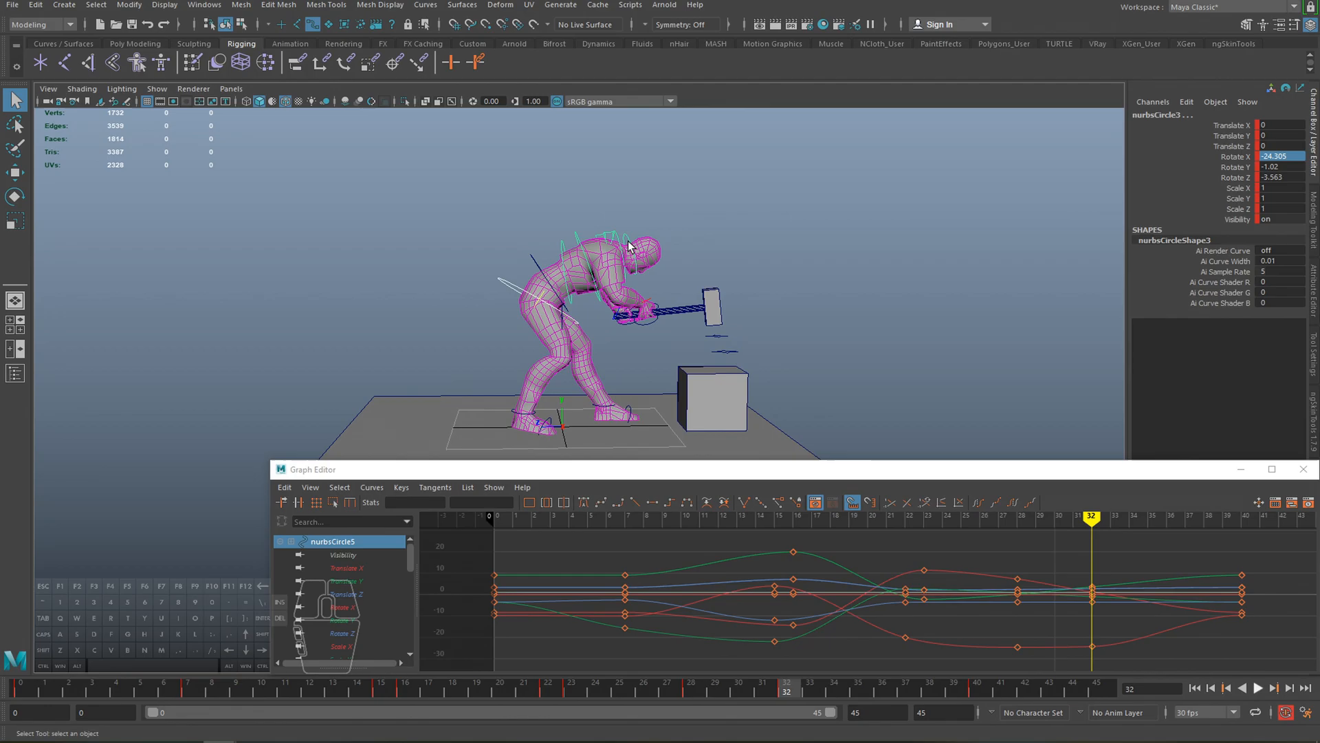
- At frame 32, rotate the neck and head controls so nurbsCircle6's Rotate X is about 10.86
left_click(629, 246)
left_click_drag(601, 699, 786, 699)
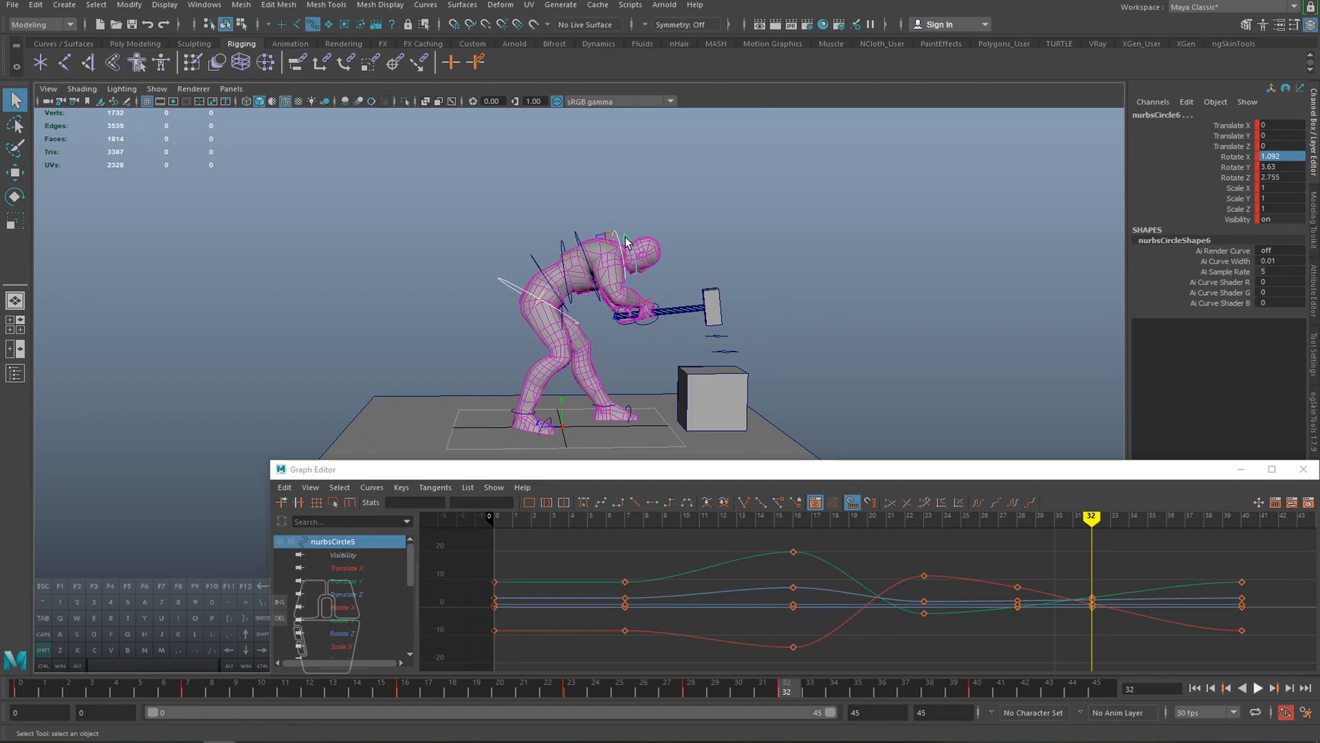
left_click_drag(699, 695, 790, 693)
key("e")
left_click_drag(654, 212, 644, 192)
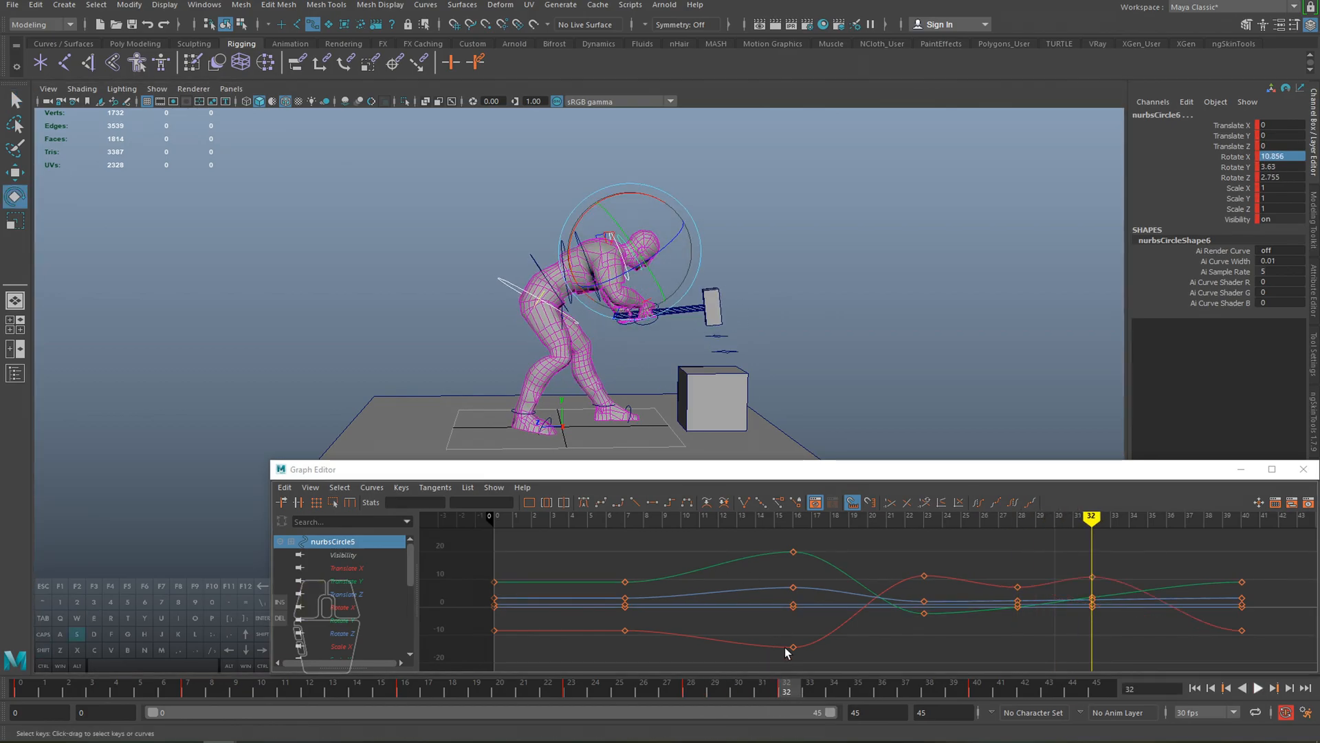
- Play back and scrub the swing with the spine controls selected to examine the body motion through the hammer impact
key("alt+v")
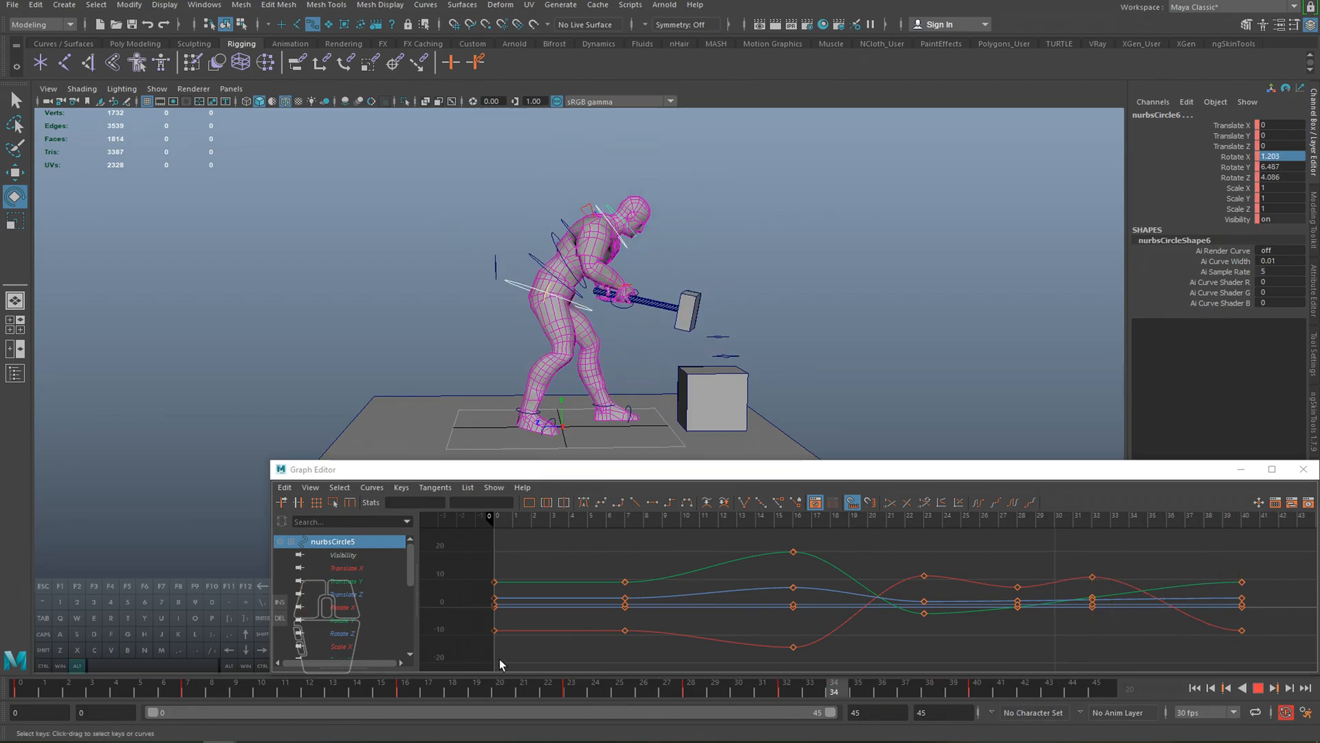
mouse_move(605, 699)
left_mouse_down()
mouse_move(580, 691)
mouse_move(786, 693)
left_mouse_up()
key("q")
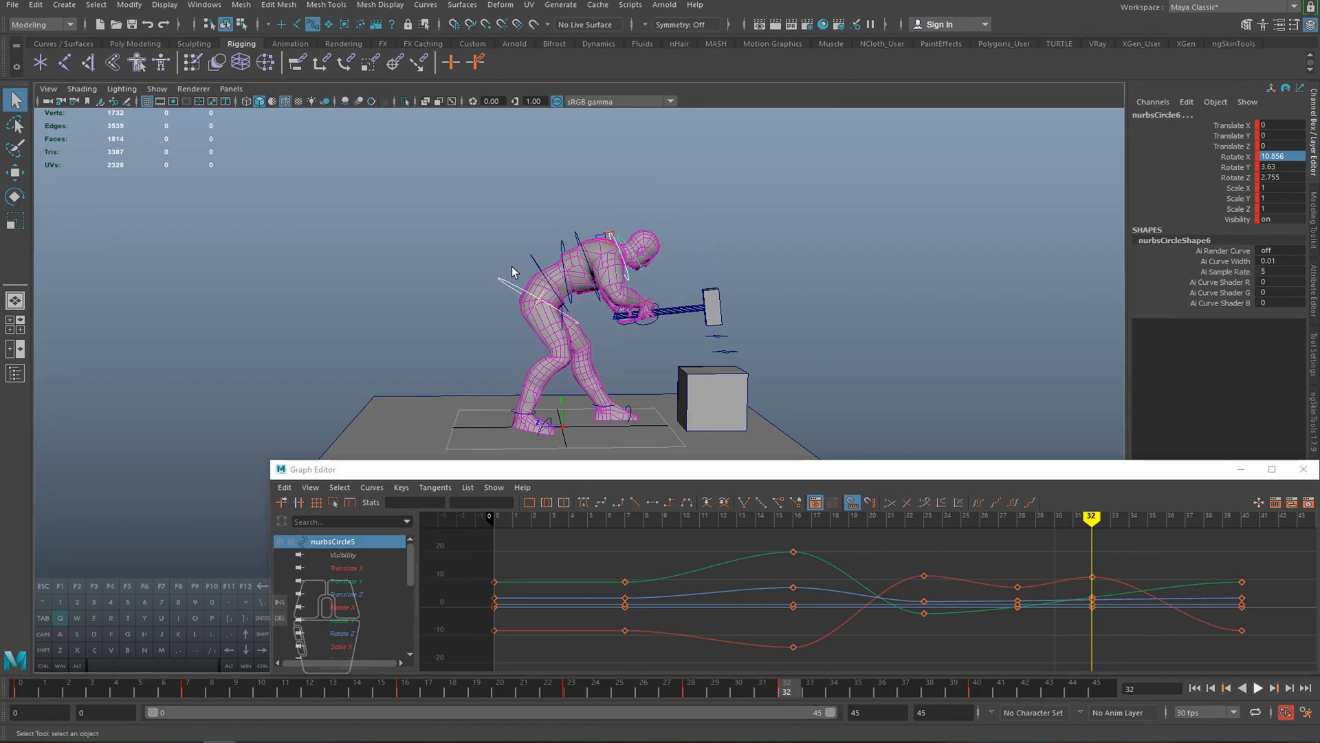
left_click(561, 257)
left_click(560, 246, "shift")
left_click(575, 236, "shift")
left_click_drag(575, 687, 393, 660)
key("alt+v")
key("alt+v")
left_click_drag(481, 683, 668, 701)
- Select the hip control nurbsCircle1 and lower it along Y at frame 28
left_click(503, 296)
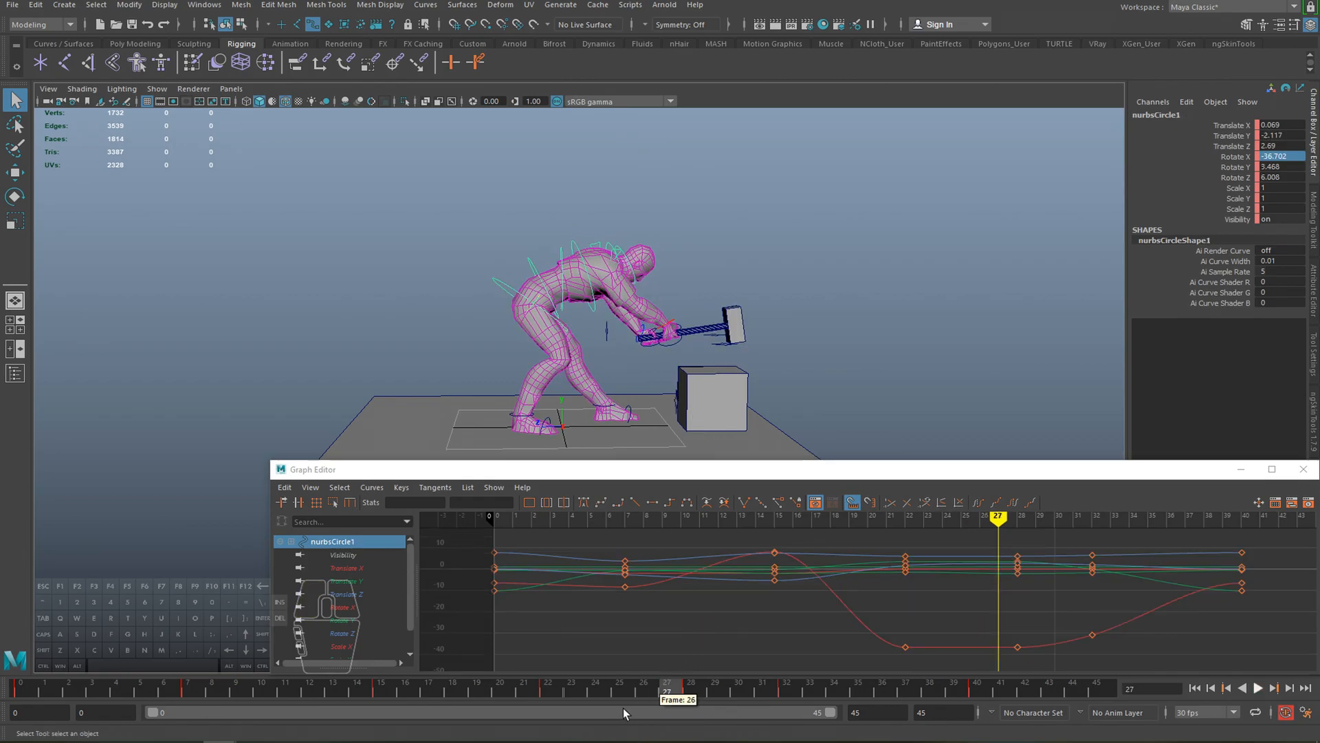
key("alt+v")
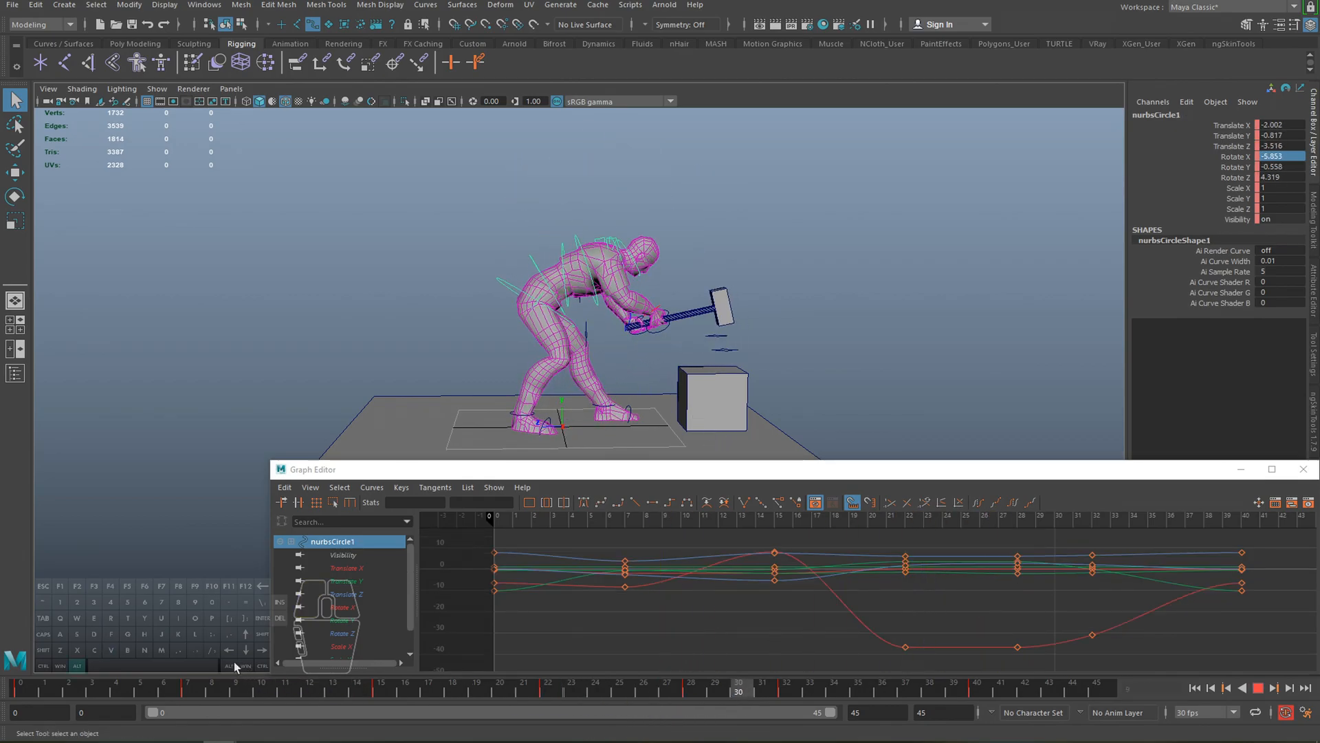
left_click_drag(485, 688, 686, 703)
key("w")
left_click_drag(536, 257, 538, 271)
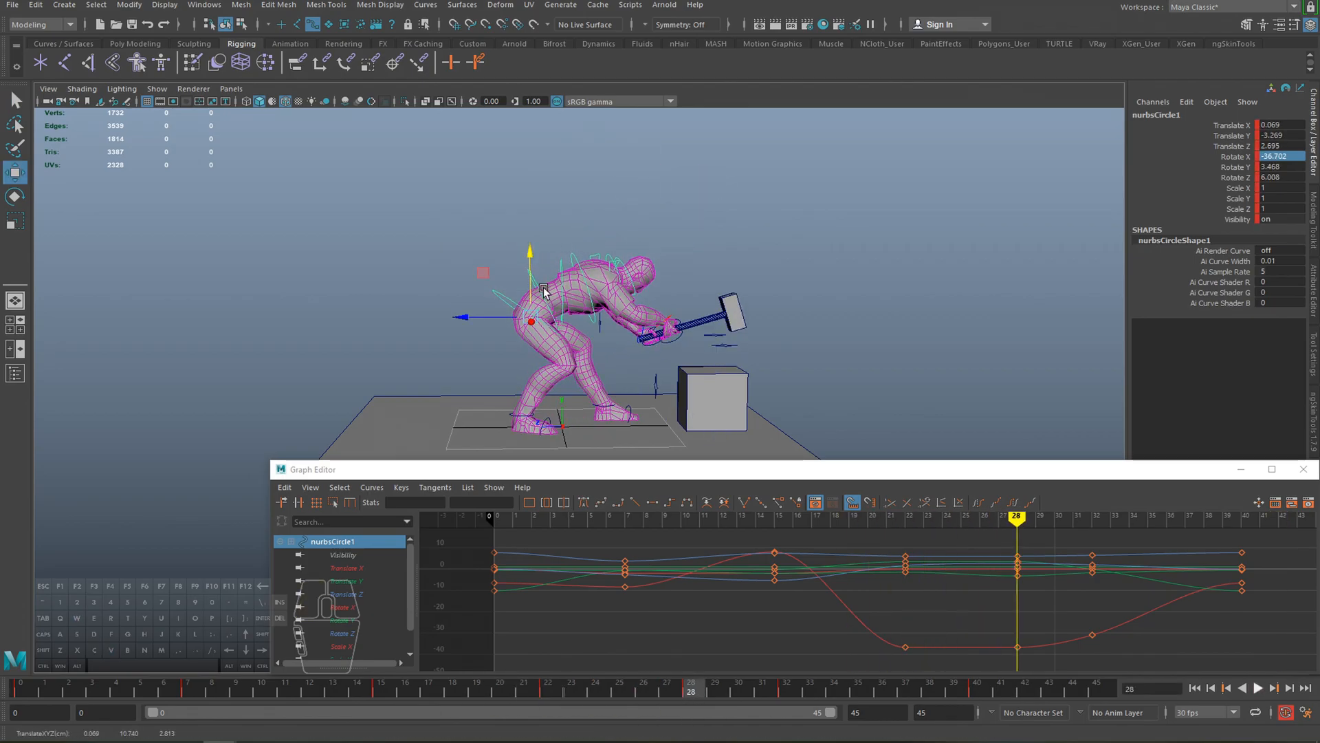
- Review the impact motion and lower the hip control along Y at frame 32
left_click_drag(546, 686, 237, 644)
key("alt+v")
left_click_drag(555, 696, 800, 695)
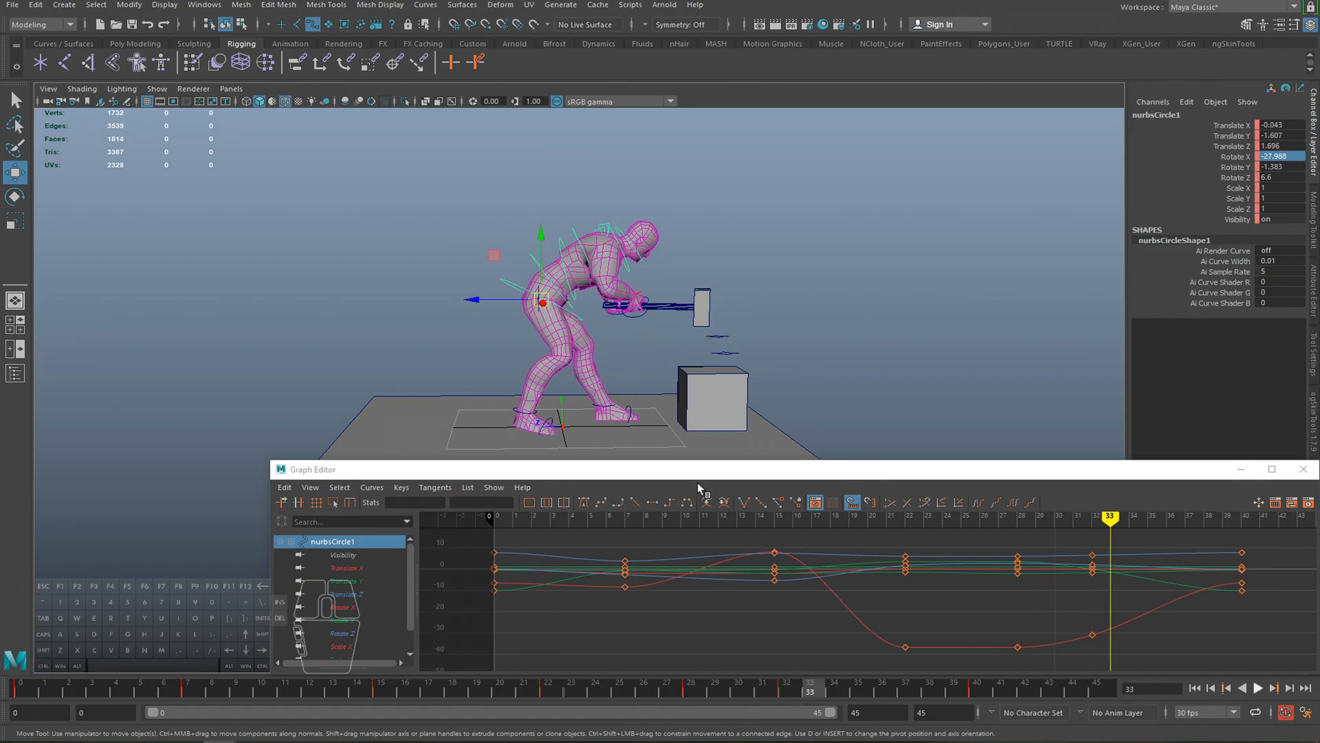
left_click(797, 695)
left_click_drag(541, 234, 540, 247)
- Play back the swing and go to frame 22 to check the hips and feet before the impact
key("alt+v")
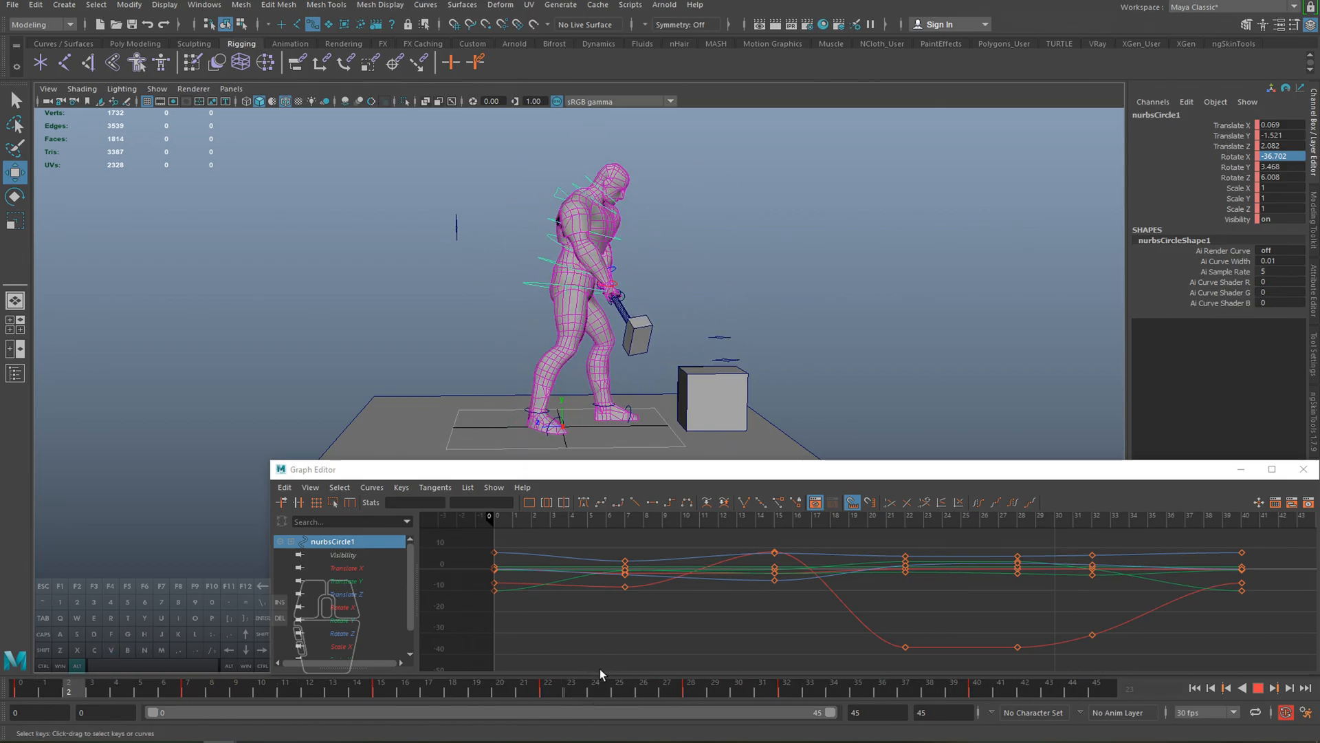
left_click_drag(443, 688, 541, 701)
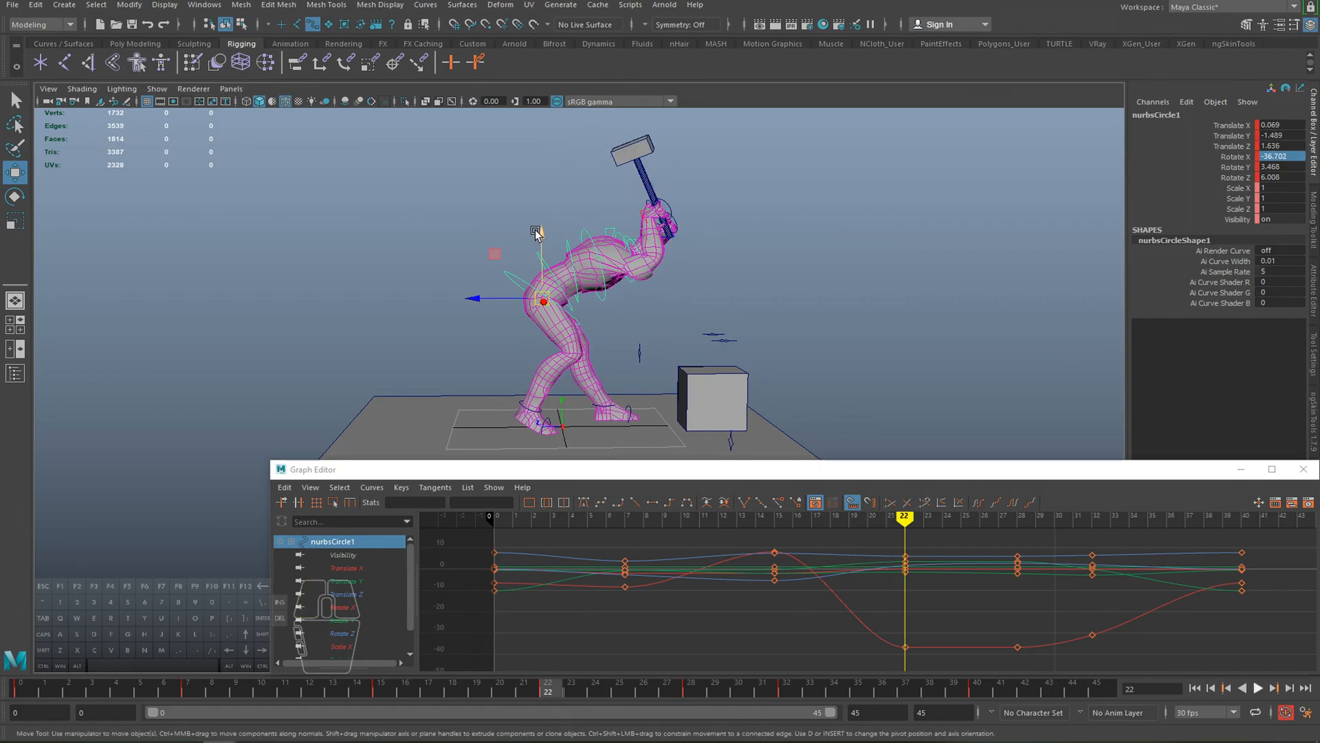
left_click(386, 687)
key("alt+v")
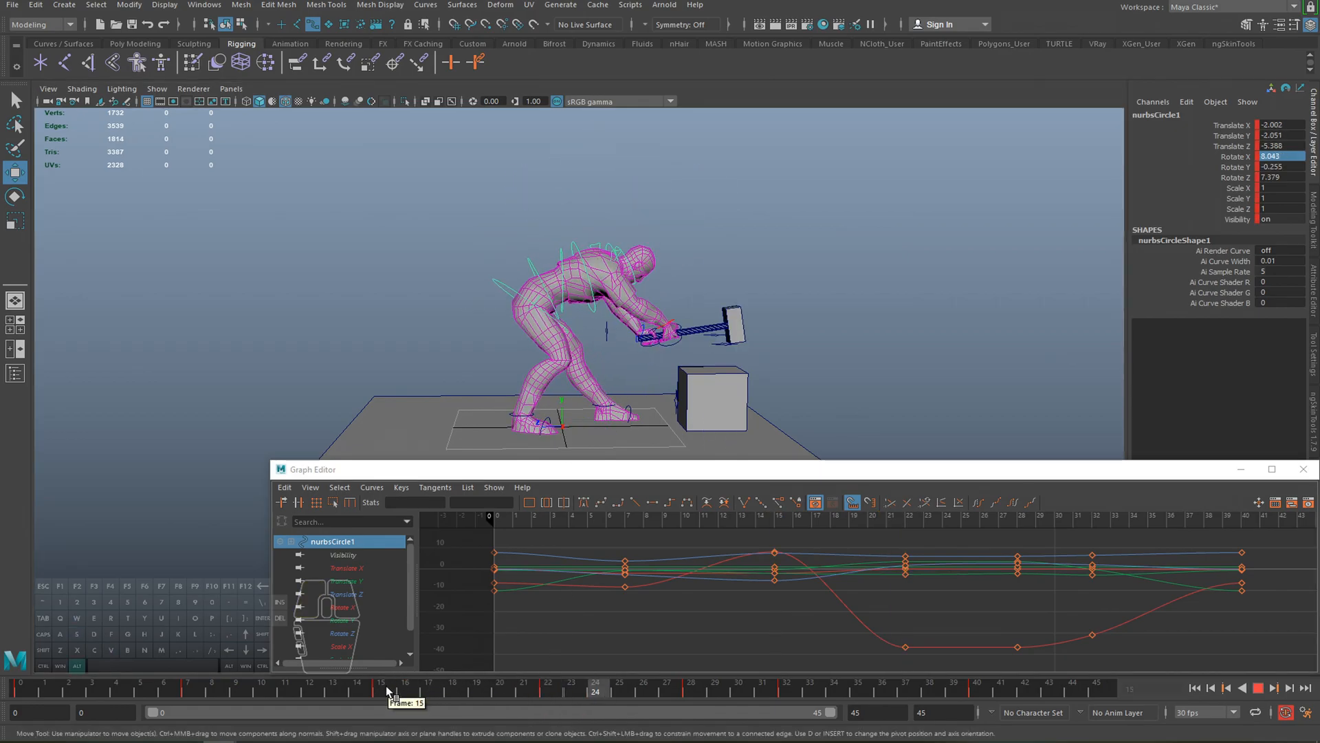
left_click(548, 688)
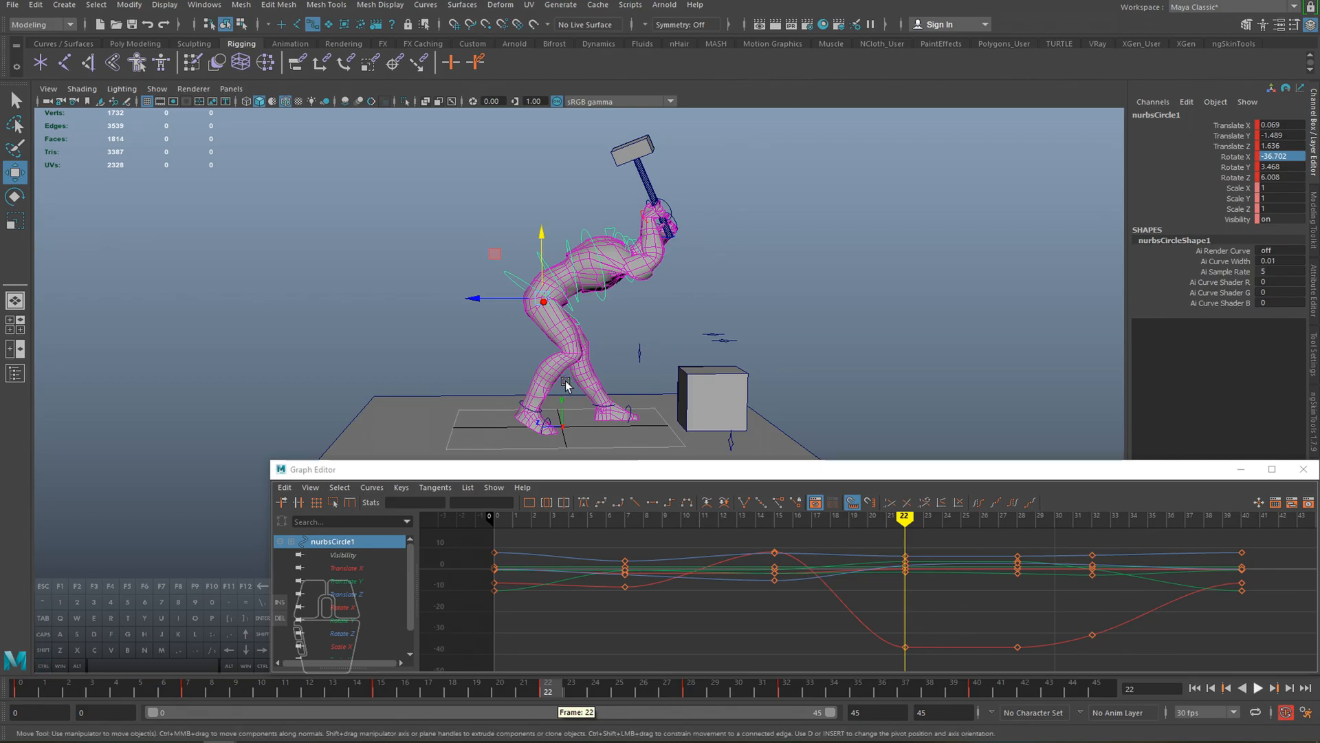
- Try lowering the hip control nurbsCircle1 along Y at frame 25, review the swing, and undo the change
left_click_drag(378, 686, 633, 688)
left_click_drag(533, 240, 533, 246)
left_click(475, 686)
key("alt+v")
key("ctrl+z")
left_click(464, 685)
key("alt+v")
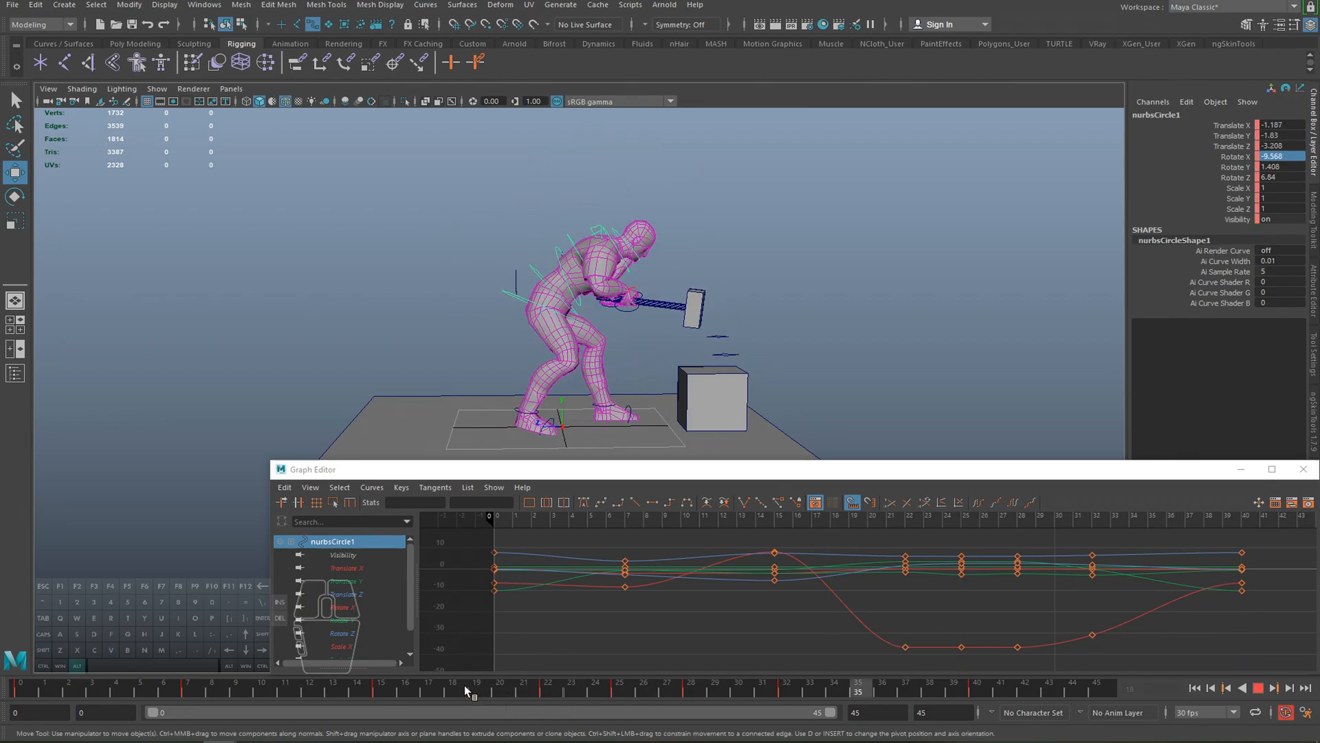
key("alt+v")
key("ctrl+z")
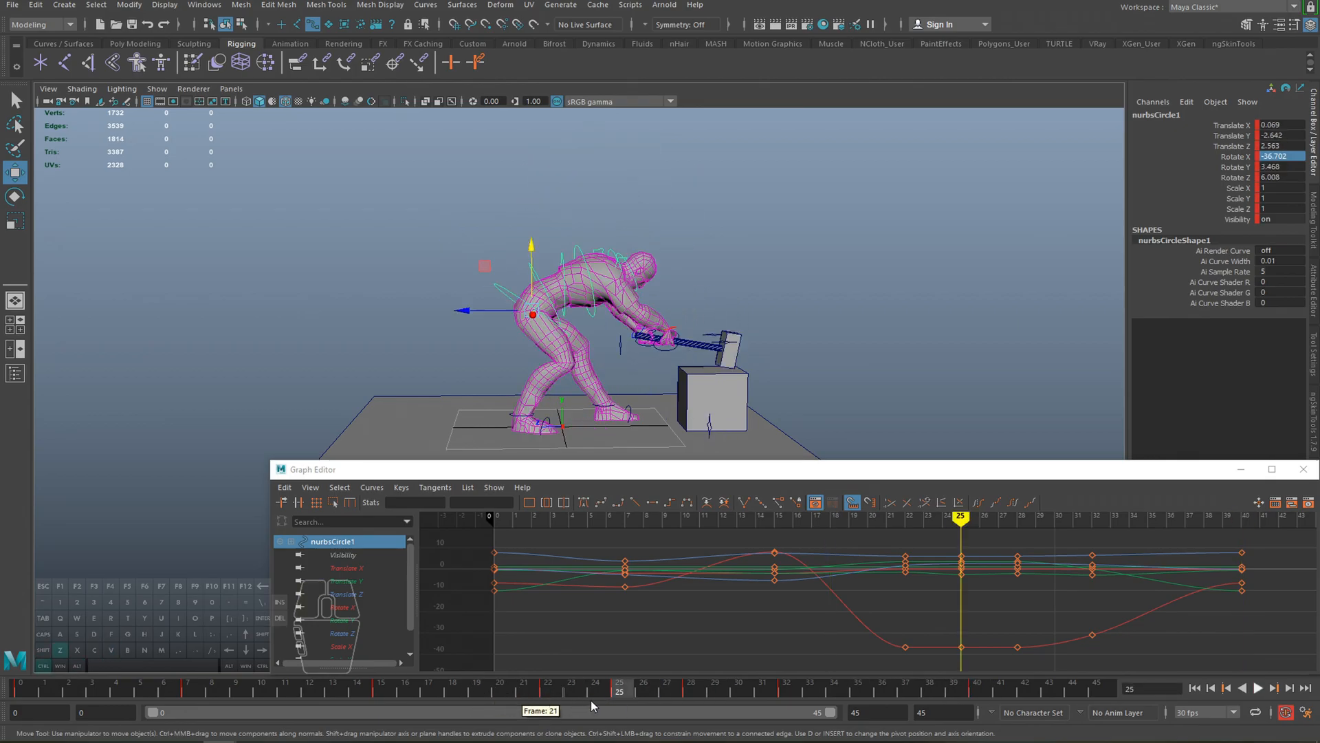
- Try posing the hip control at frame 28 with Translate Y -3.396 and Translate Z 1.895, and review the motion through the impact
key("alt+v")
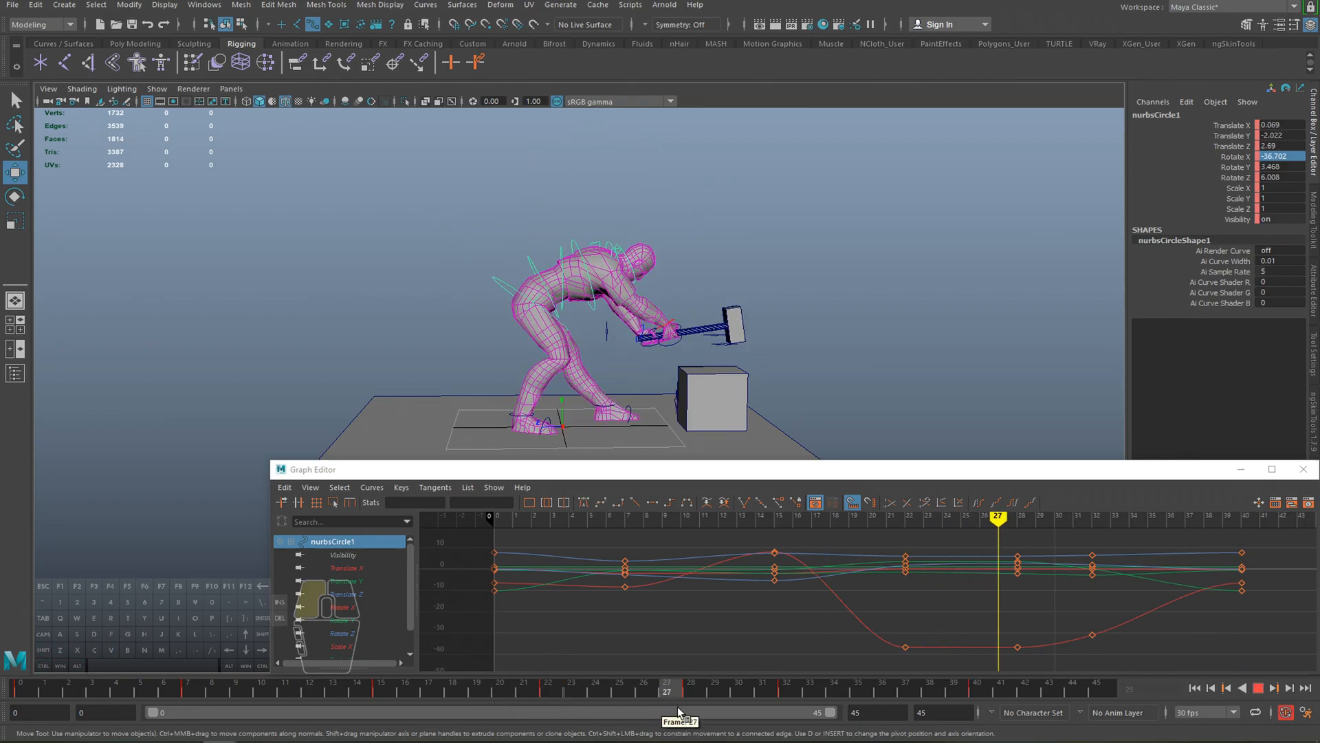
key("alt+v")
left_click_drag(460, 308, 482, 311)
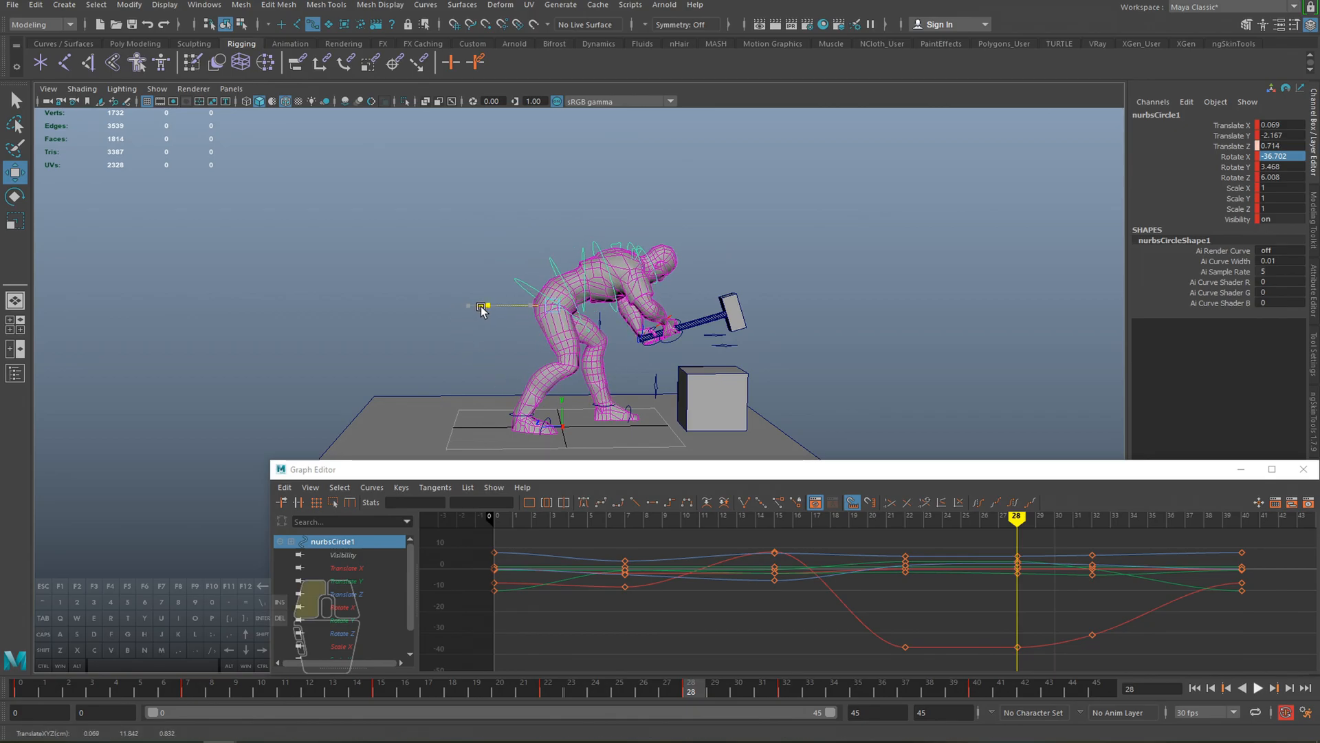
left_click_drag(549, 260, 553, 262)
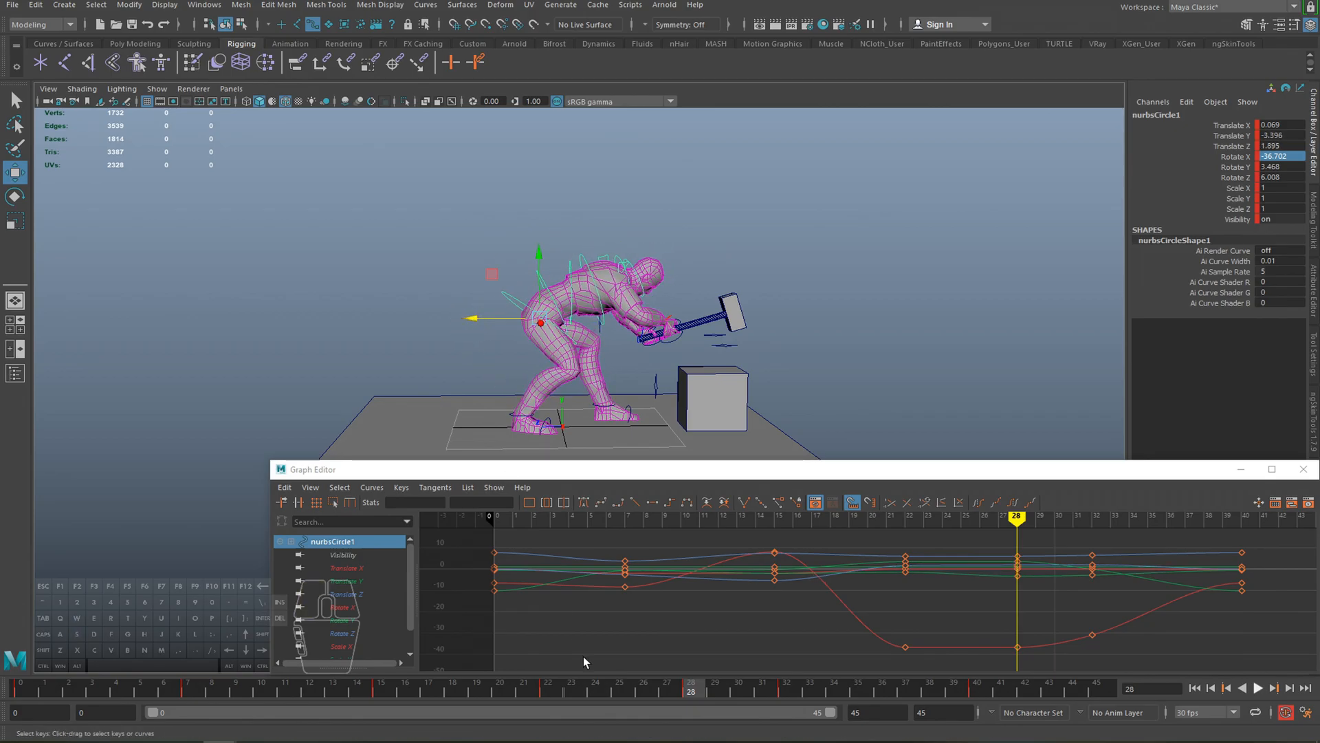
left_click(465, 687)
key("alt+v")
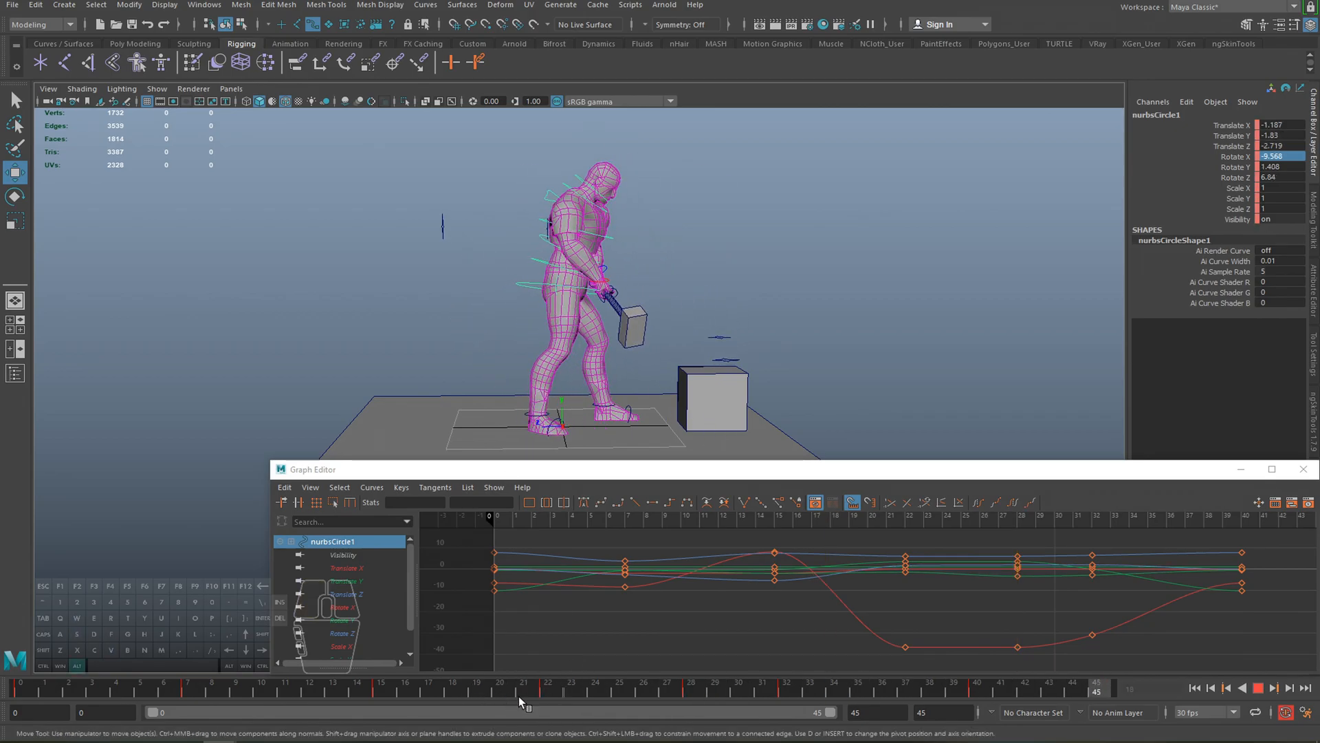
left_click(561, 689)
left_click_drag(561, 688, 691, 691)
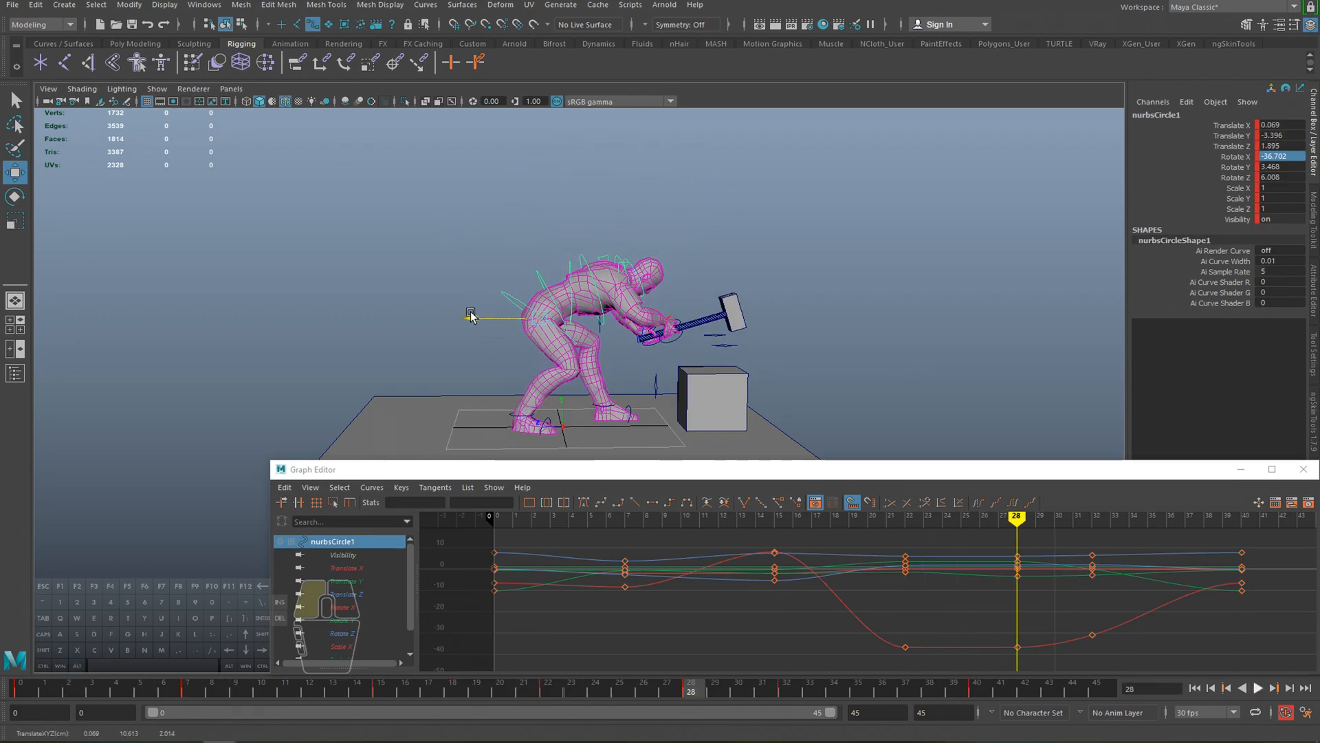
- Try other Z positions for the lowered hips at frame 28, and undo the hip changes made on that frame
left_click(452, 687)
key("alt+v")
key("alt+v")
left_click(691, 689)
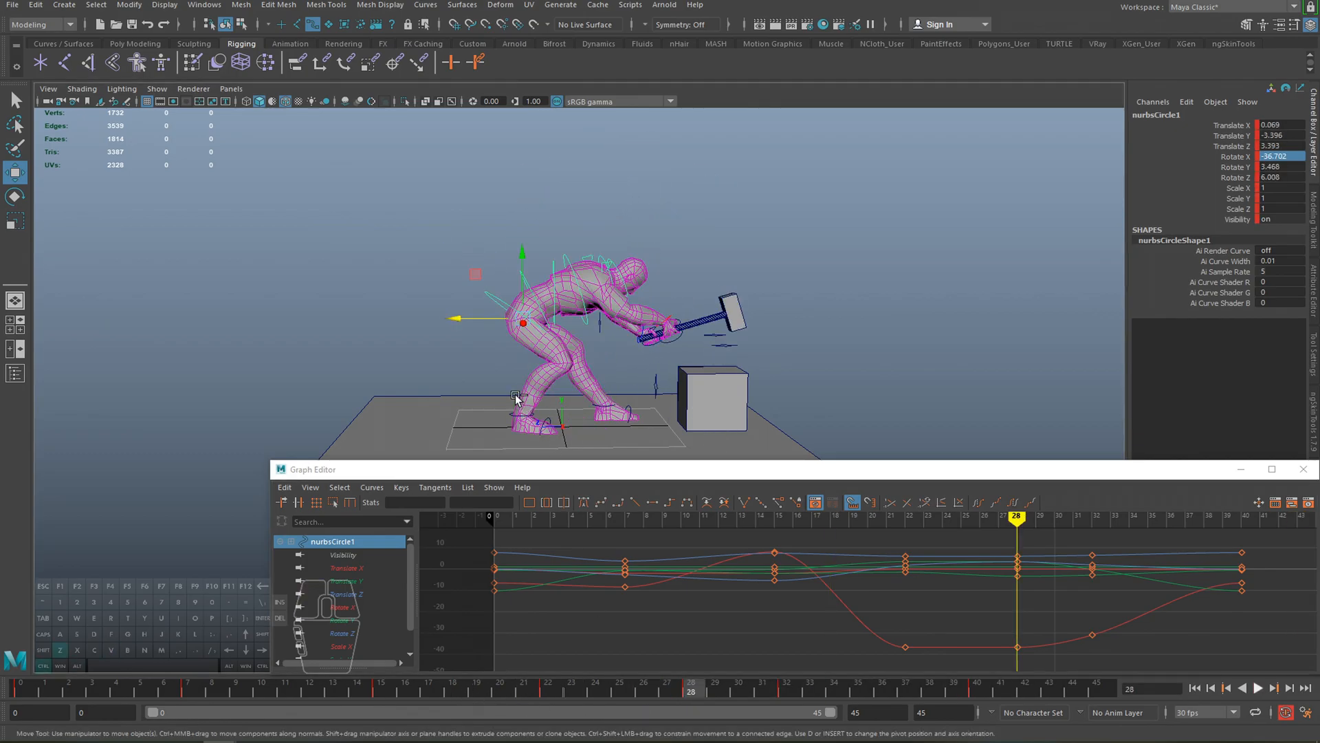
left_click_drag(458, 318, 489, 316)
left_click(541, 688)
key("alt+v")
key("alt+v")
key("ctrl+z")
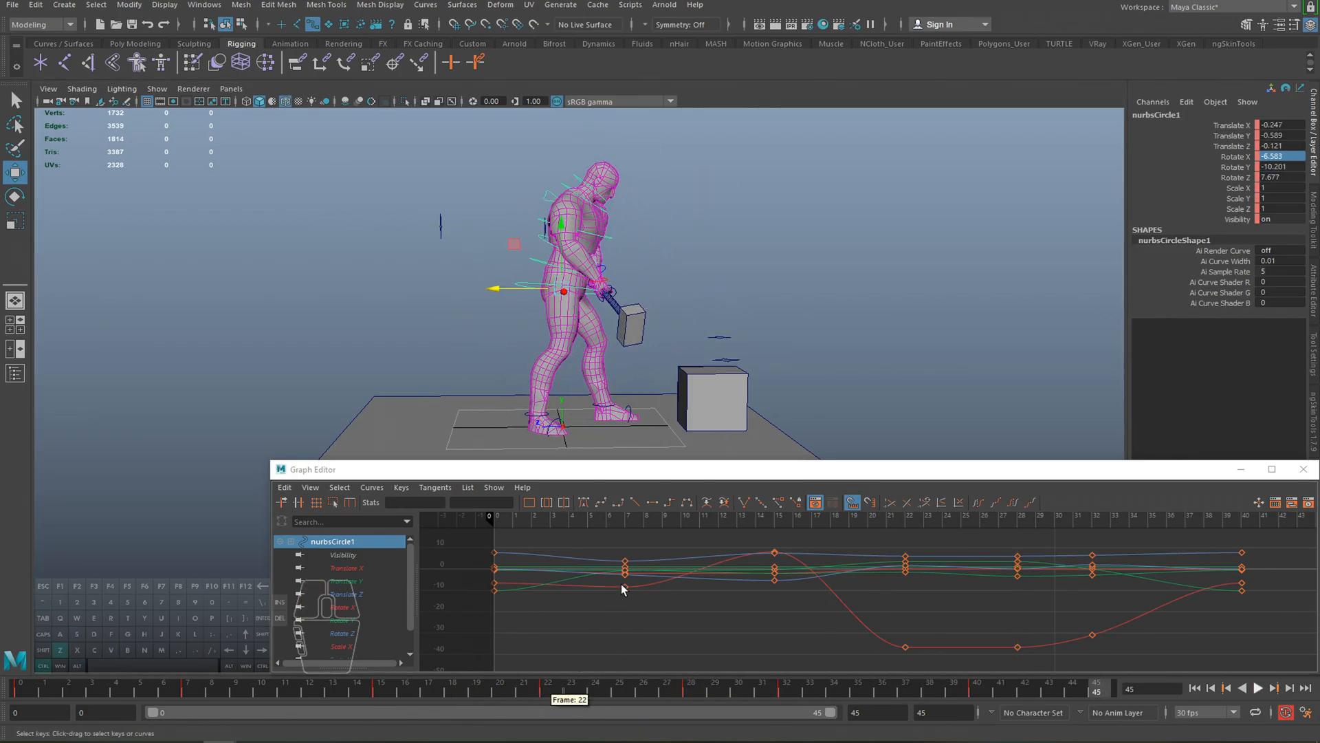
key("ctrl+z")
key("ctrl+z")
- Lower the hip control along Y at frame 22 and play back the swing
key("alt+v")
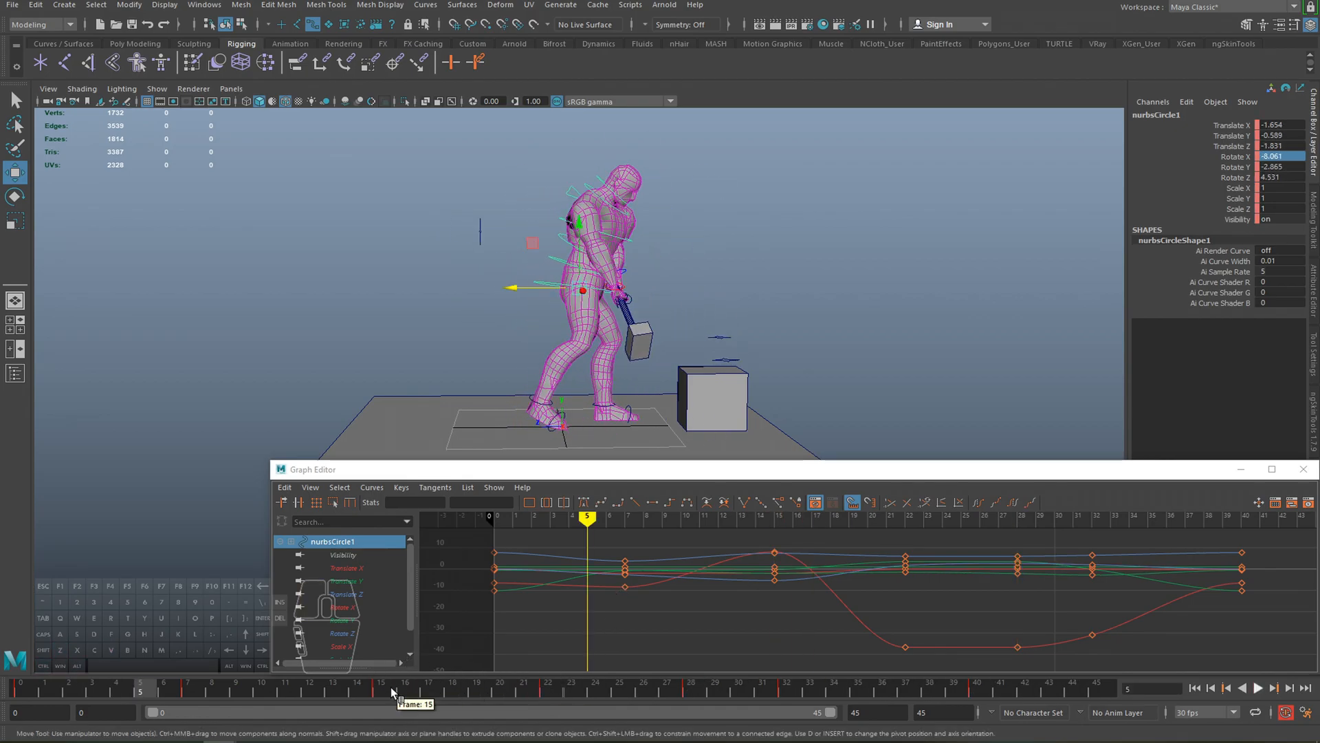
left_click_drag(536, 706, 688, 740)
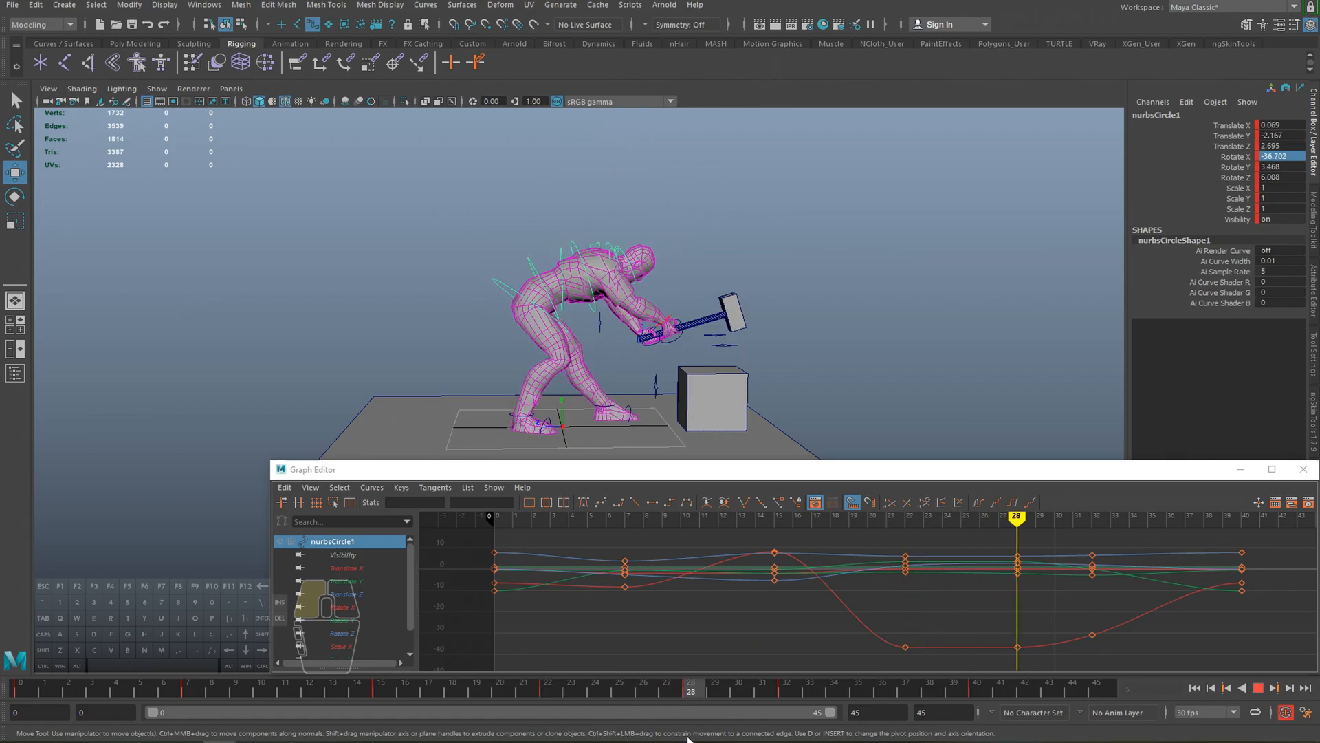
left_click(550, 700)
left_click_drag(533, 231, 540, 242)
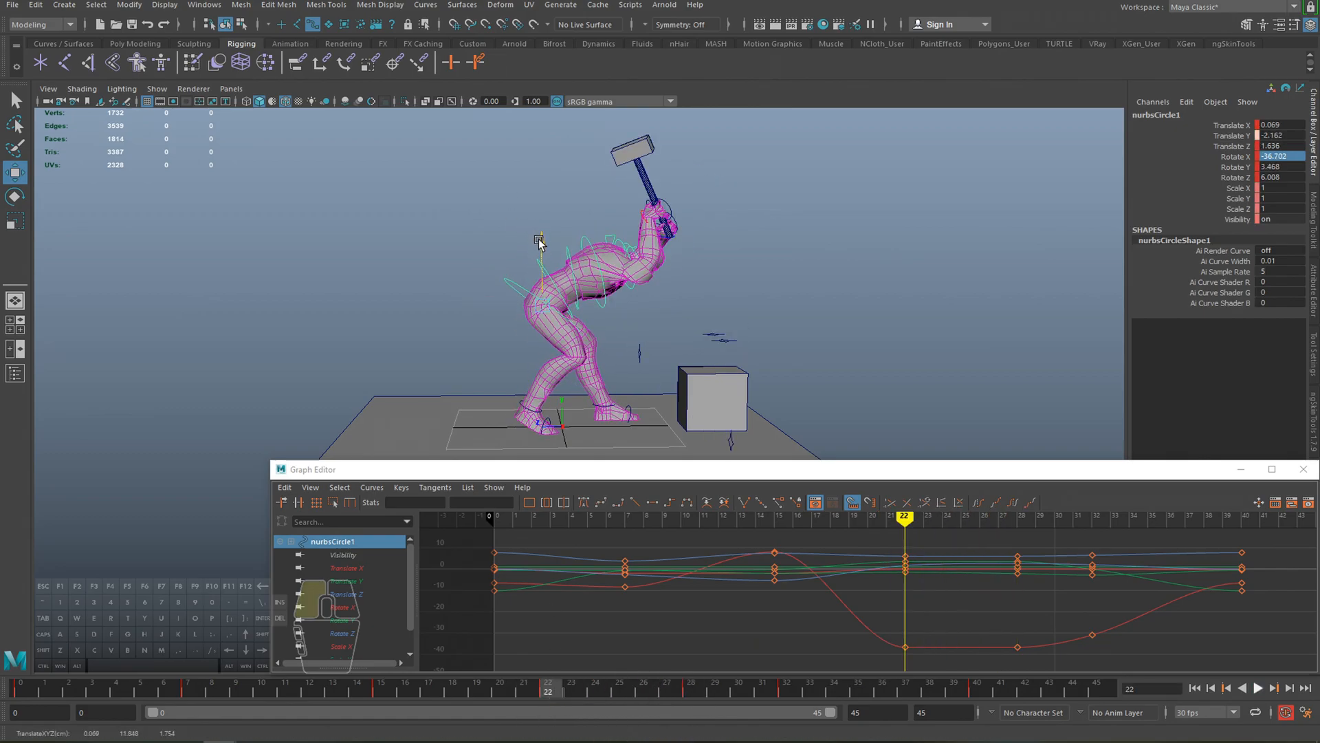
left_click(352, 691)
key("alt+v")
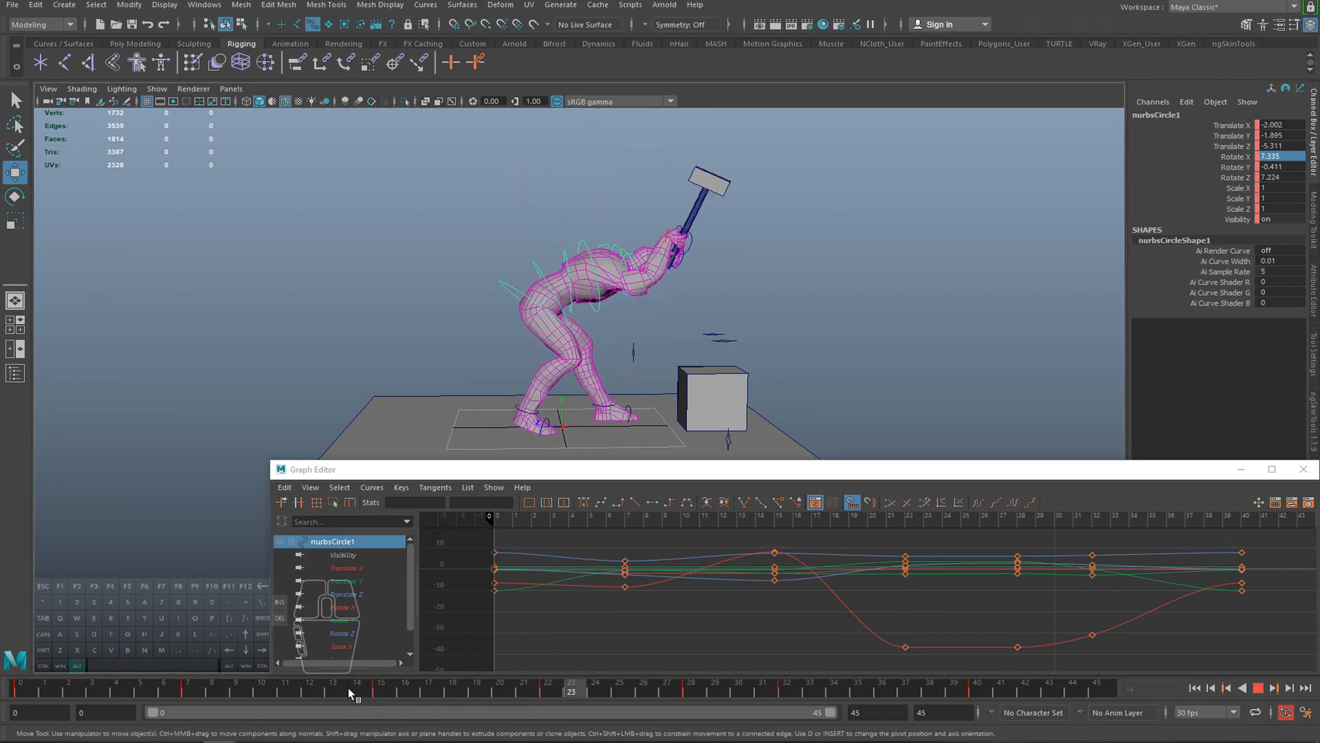
- Raise the hip control at frame 28 to Translate Y -1.74, shift it forward along Z, and play back the swing
left_click(691, 688)
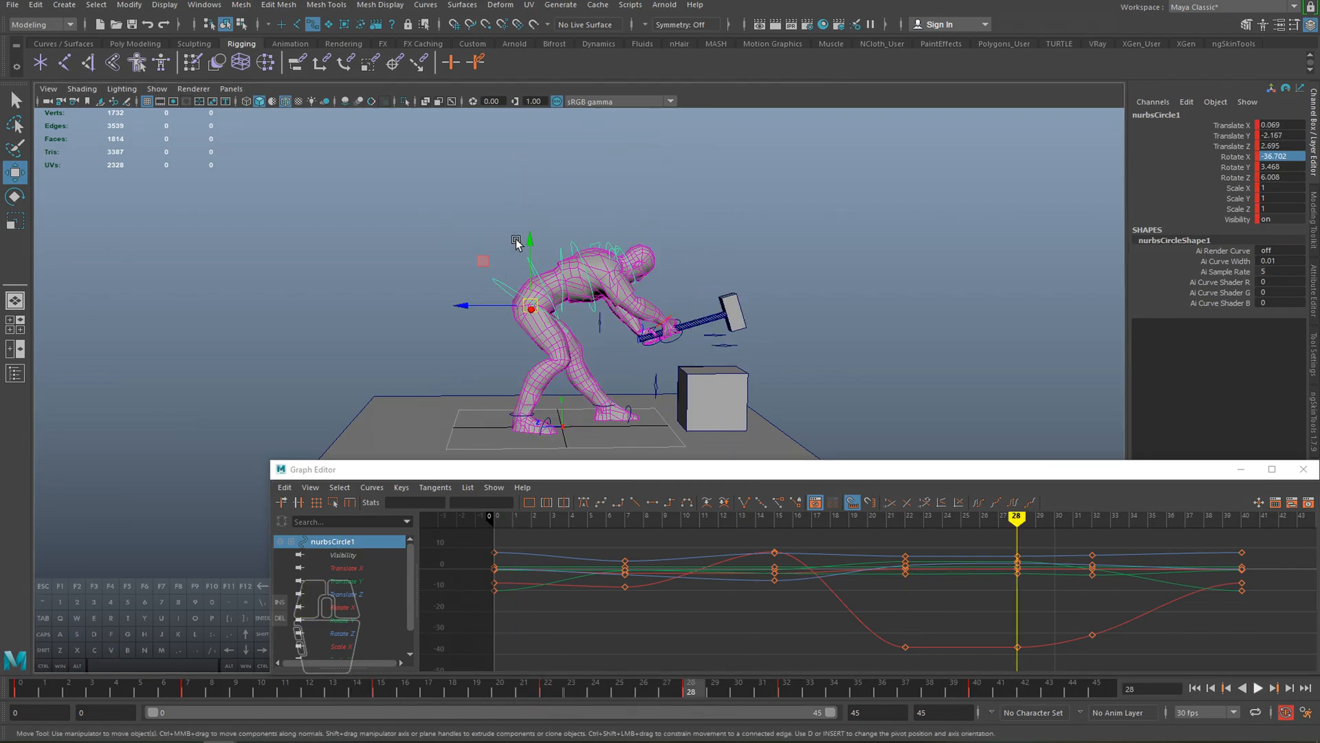
left_click_drag(529, 251, 530, 237)
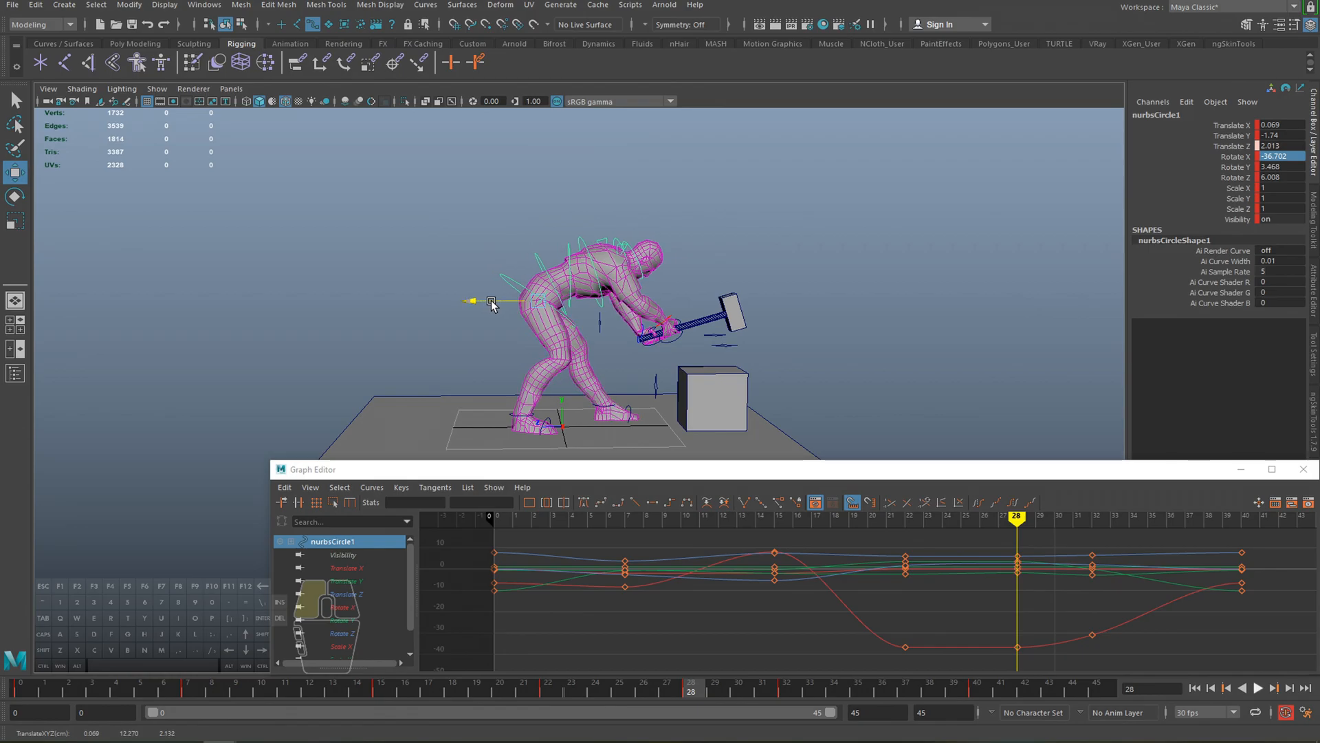
left_click(430, 684)
key("alt+v")
- Raise the hip control at frame 32 to Translate Y -2.308, shift it forward along Z, and play back the swing
left_click_drag(427, 680, 786, 693)
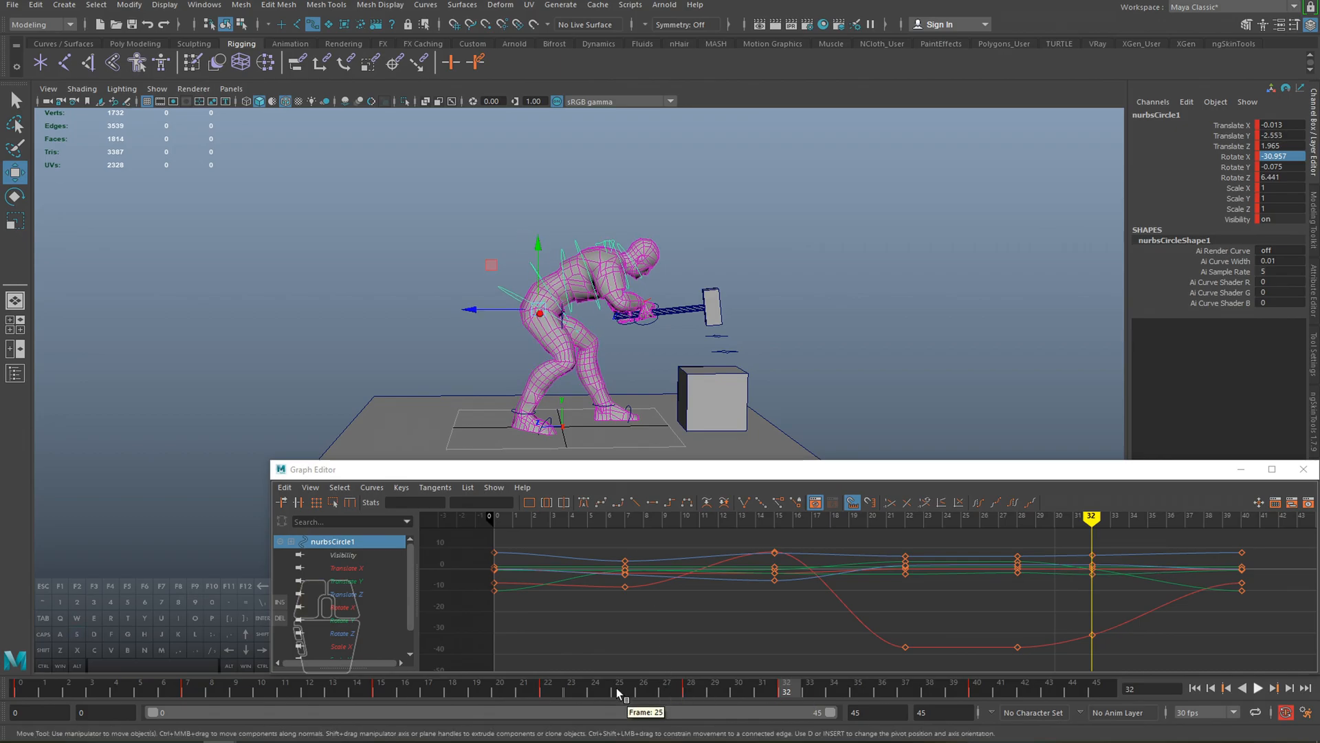
key("alt+v")
left_click_drag(734, 692, 782, 698)
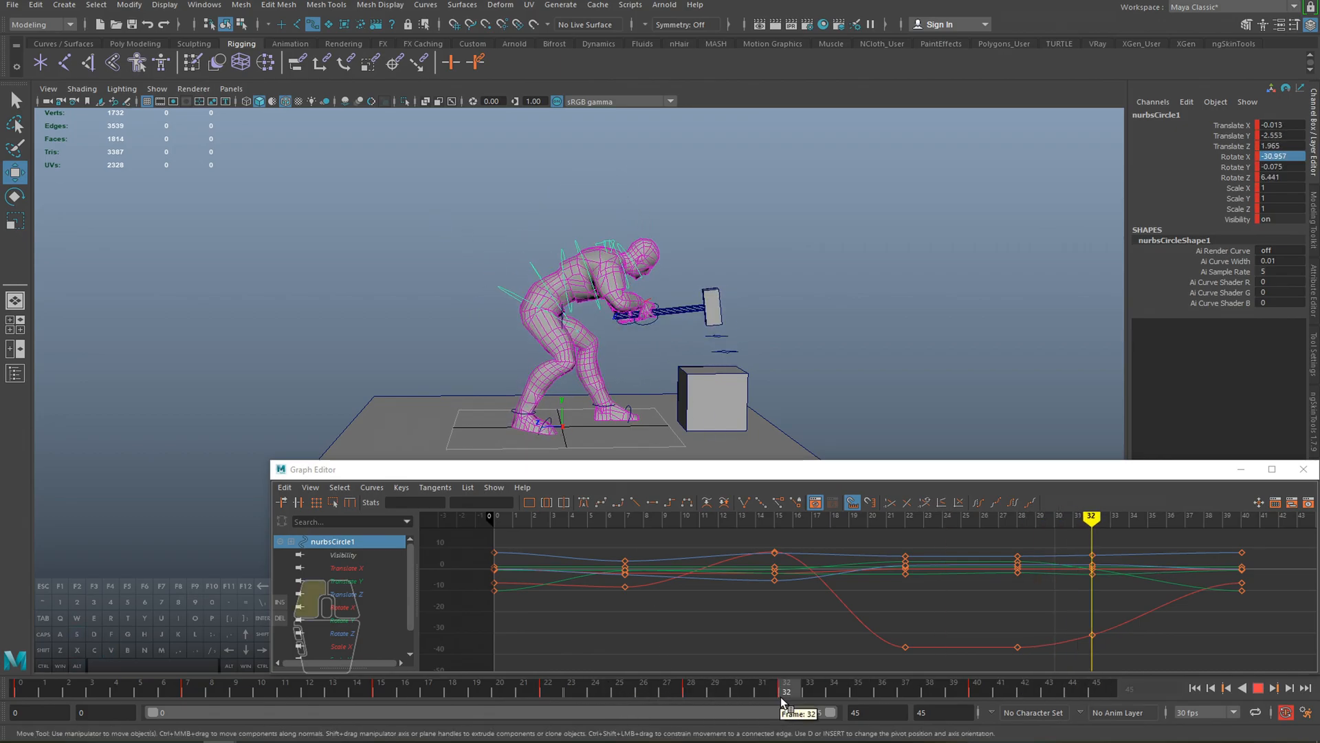
left_click_drag(539, 242, 483, 297)
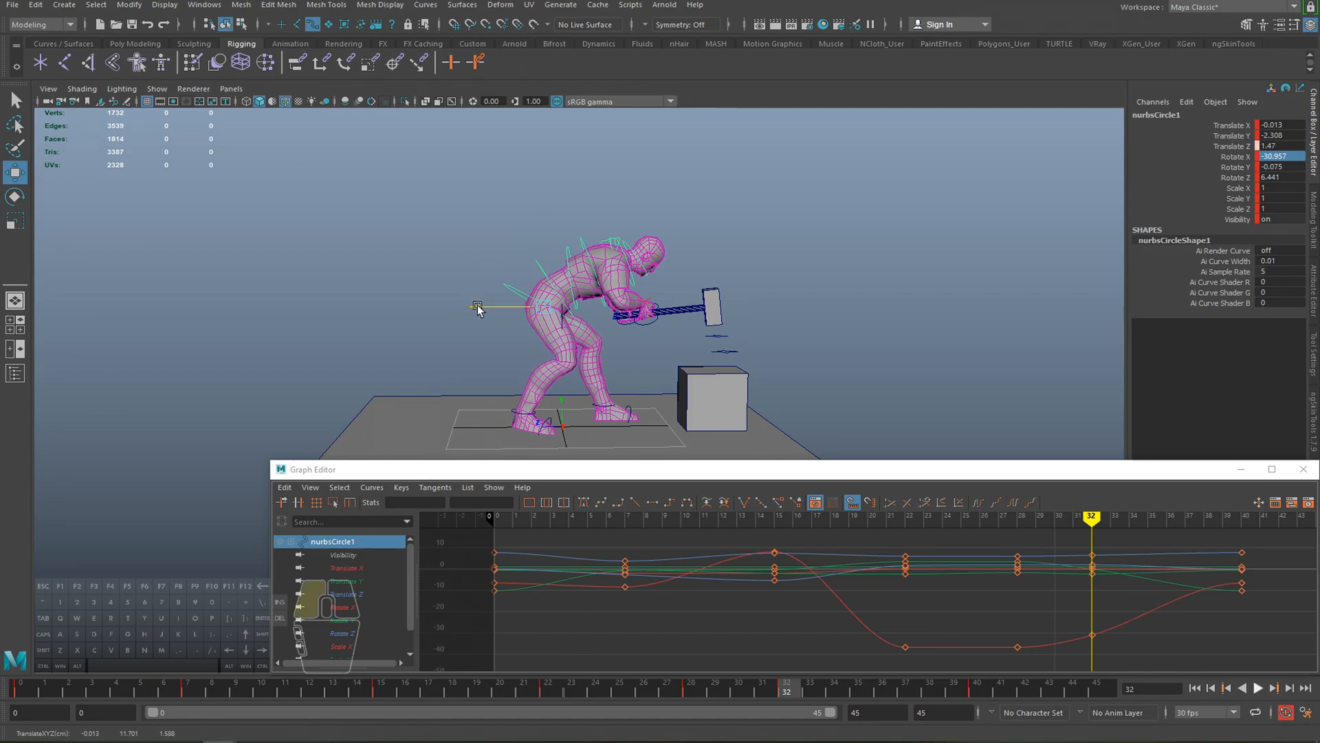
left_click(479, 684)
key("alt+v")
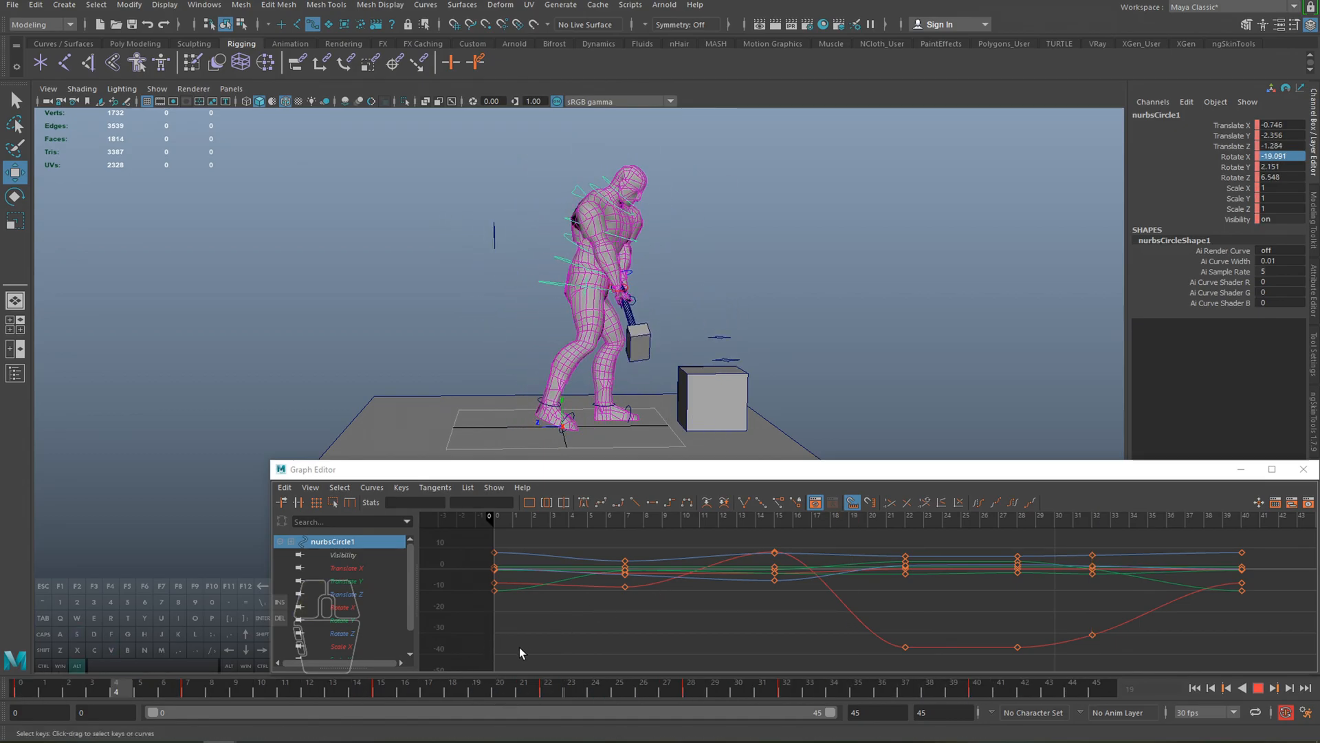
- Scrub through the recovery and impact frames to examine how the hips and spine move together
left_click(675, 687)
left_click_drag(674, 687, 859, 680)
key("q")
left_click(557, 264)
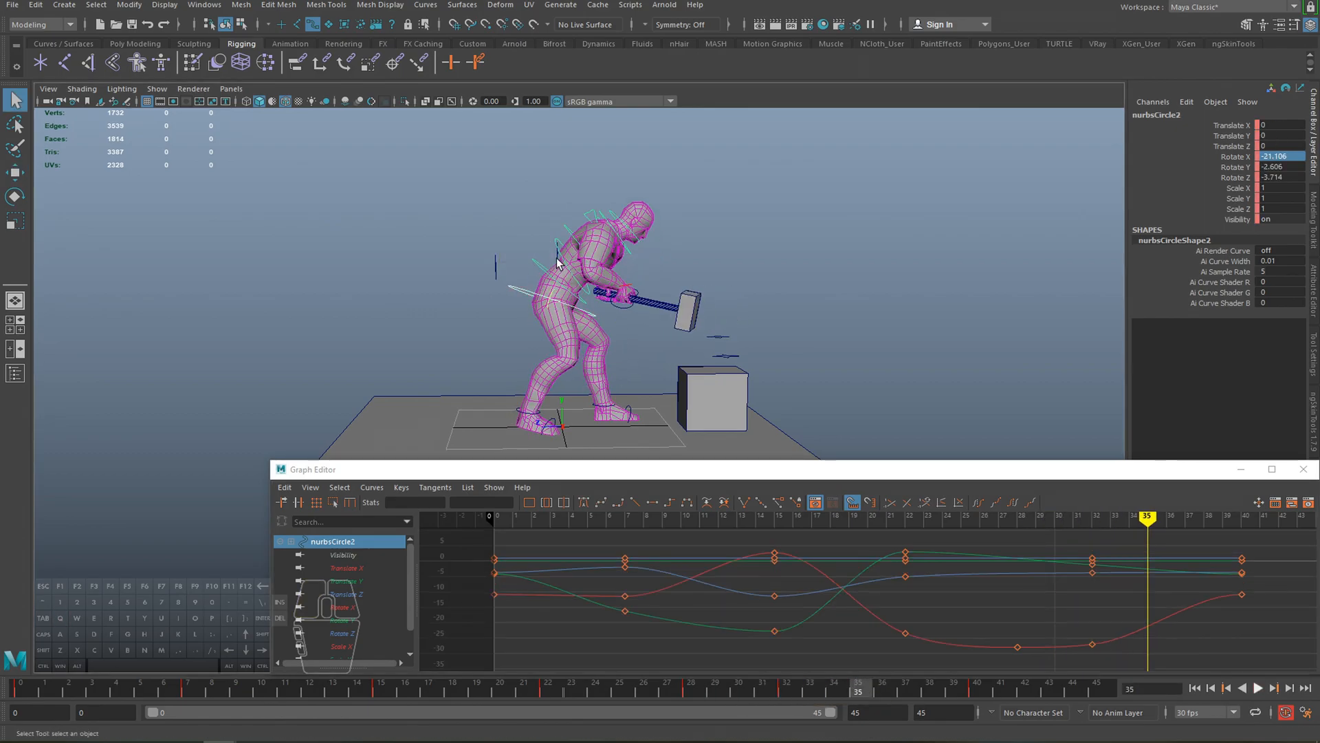
mouse_move(699, 691)
left_mouse_down()
mouse_move(754, 692)
mouse_move(719, 684)
left_mouse_up()
key("q")
left_click_drag(526, 688, 328, 626)
left_click_drag(508, 687, 600, 694)
- Select the hip control together with the three spine controls above it and go to frame 28
left_click(508, 288)
left_click(511, 286)
left_click(541, 266, "shift")
left_click(570, 253, "shift")
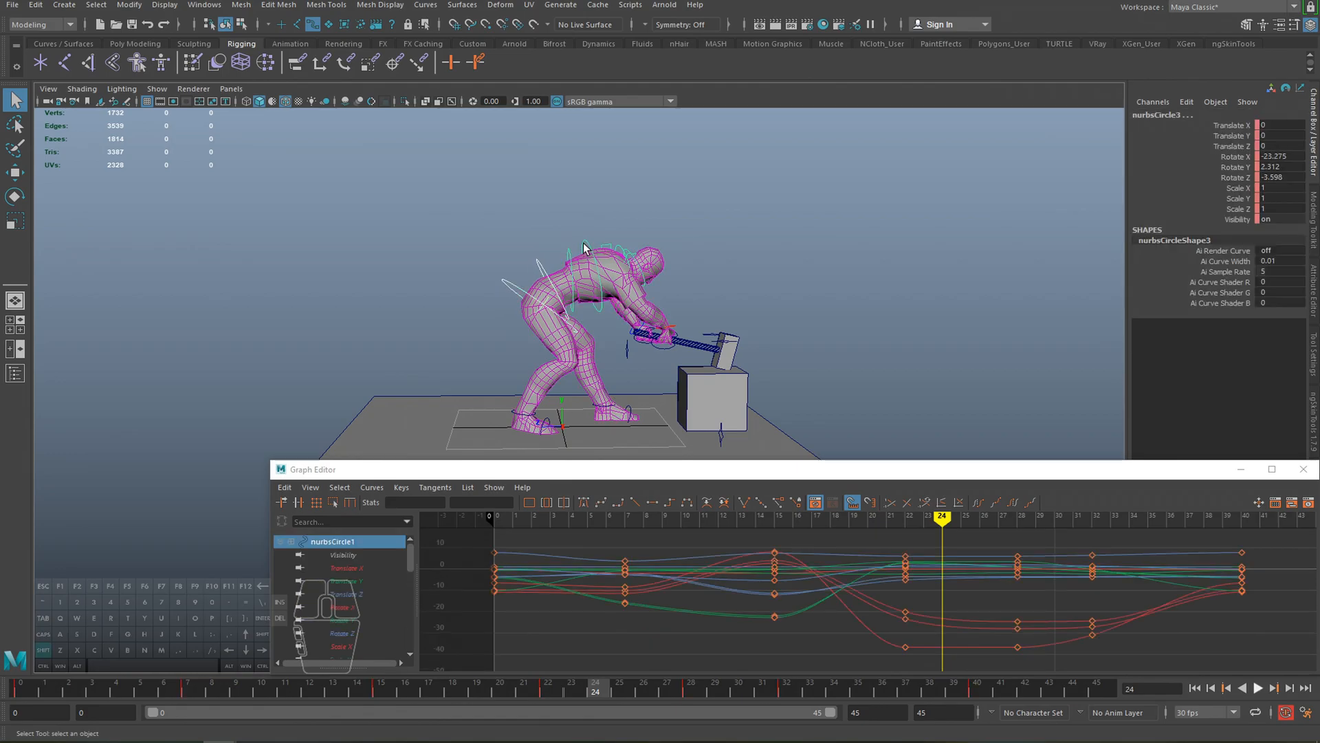
left_click(584, 249, "shift")
left_click_drag(489, 688, 692, 691)
- Try rotating the selected hip and spine controls together around X
key("e")
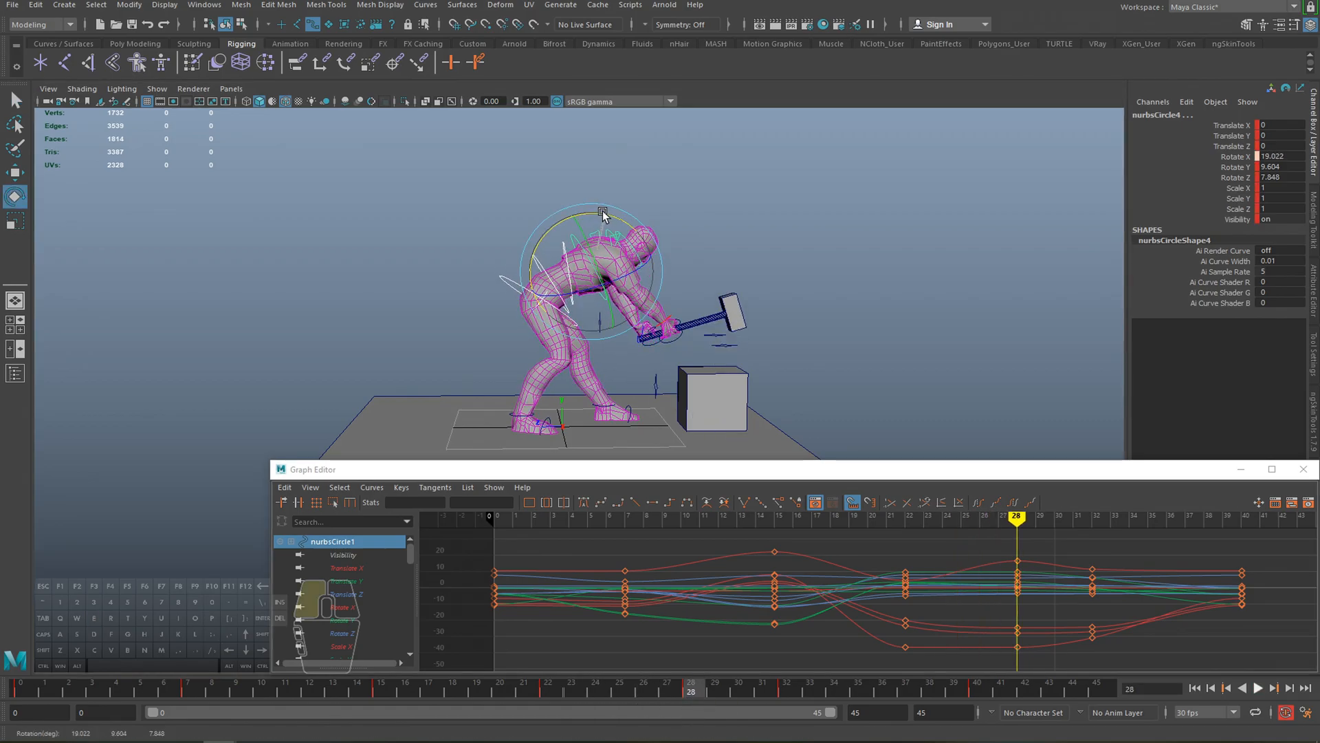
left_click_drag(601, 210, 603, 215)
key("w")
key("q")
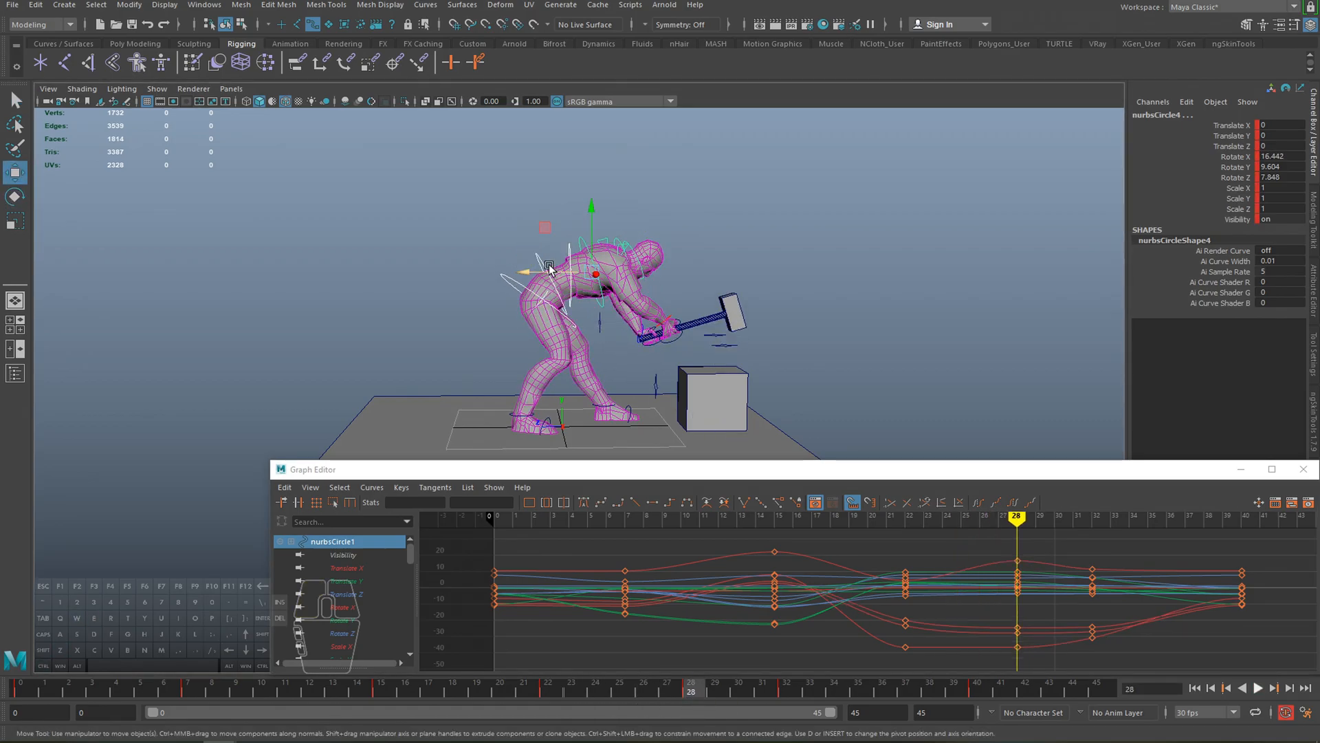
- Without the hip control, rotate nurbsCircle2, nurbsCircle3 and nurbsCircle4 around X at frame 28 to lift the torso, bringing nurbsCircle3 to -13.85
left_click(580, 253)
left_click(571, 251, "shift")
key("e")
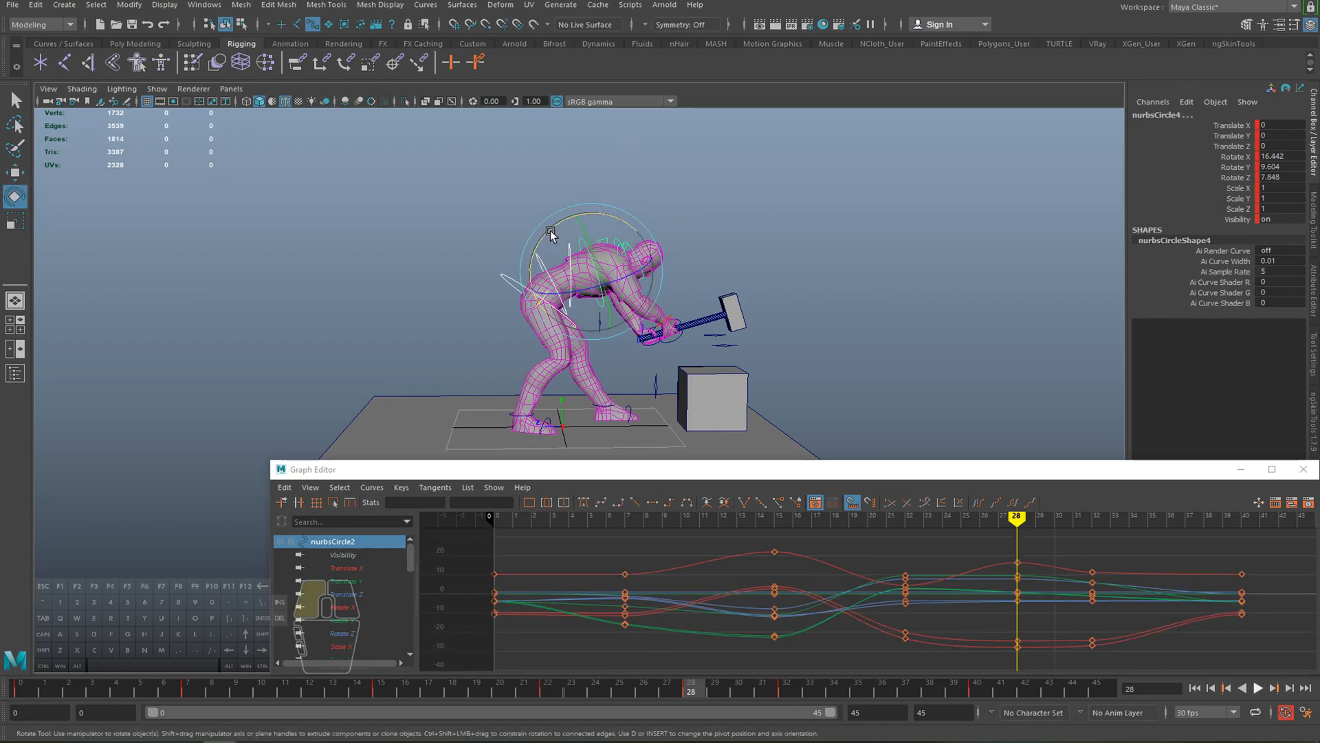
key("q")
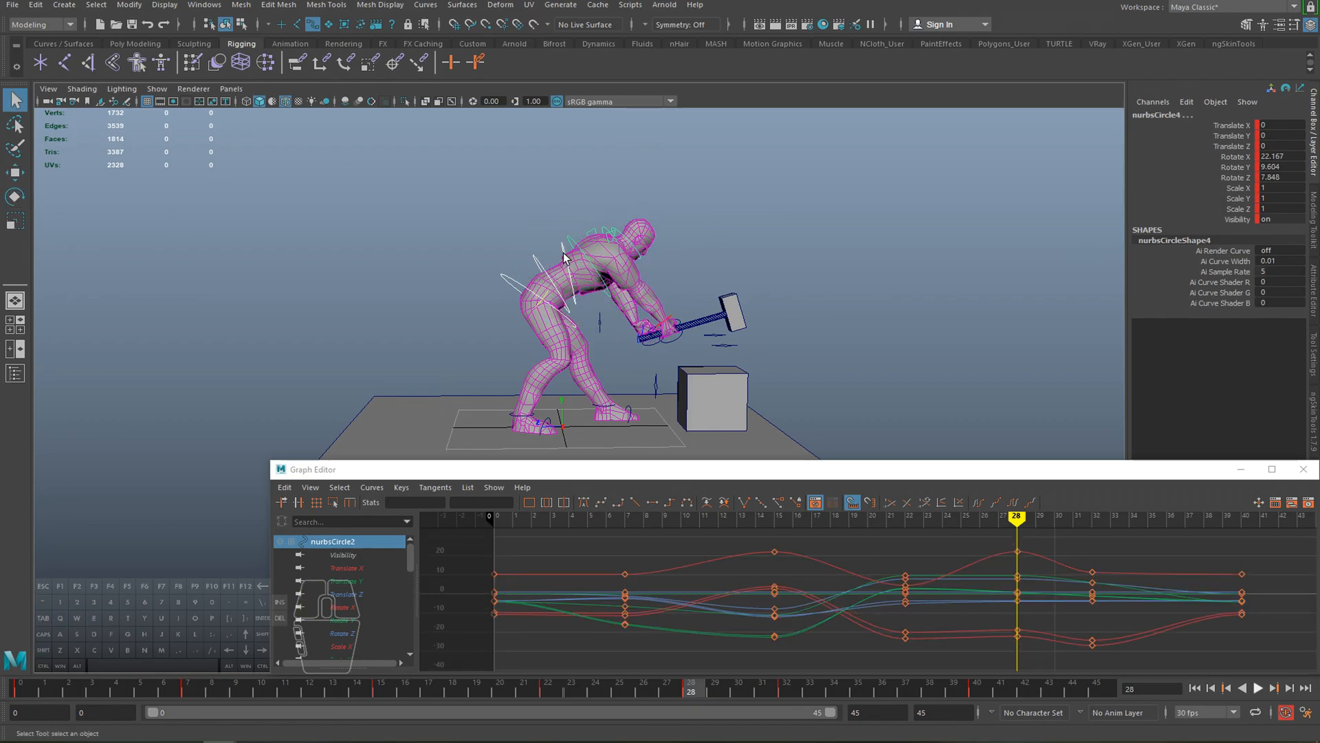
left_click(527, 233)
key("e")
key("q")
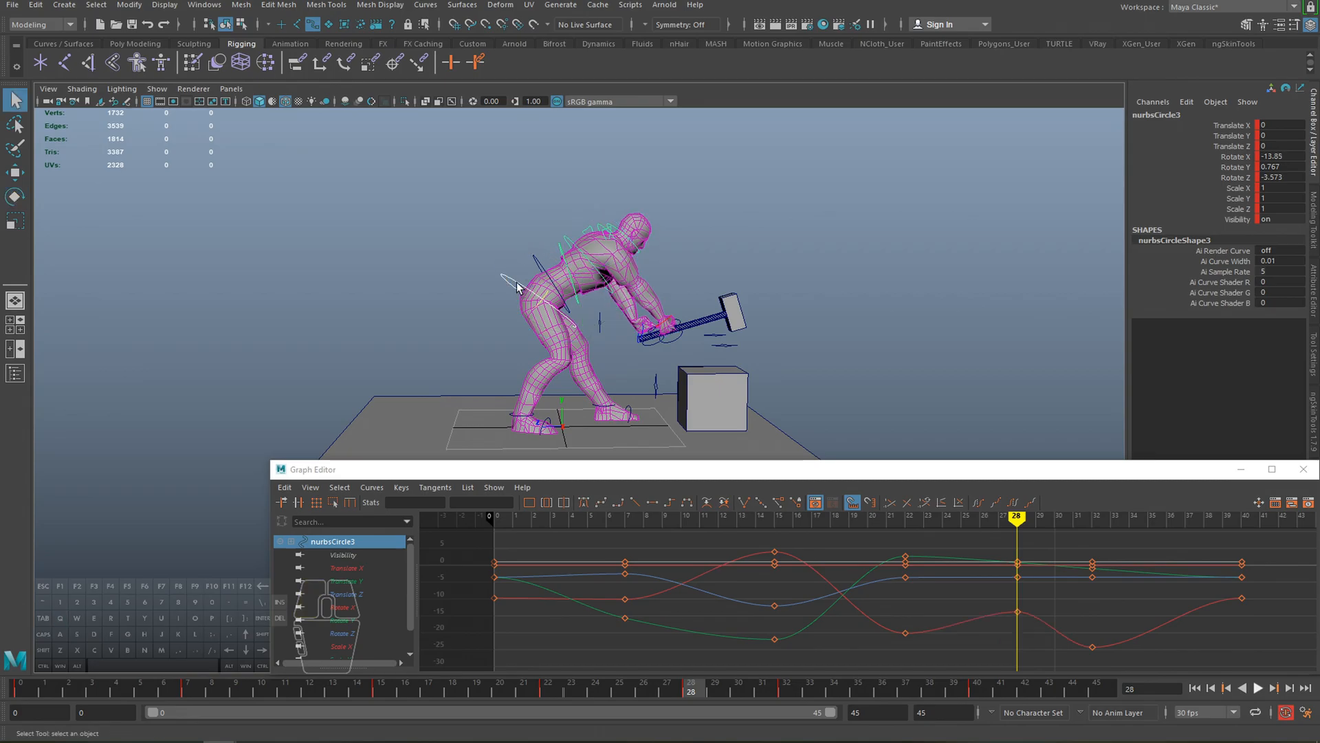
- Move the hip control at frame 28 to Translate Y -2.291 and Translate Z 1.083, and play back the swing
left_click(526, 299)
key("w")
left_click_drag(497, 304, 547, 247)
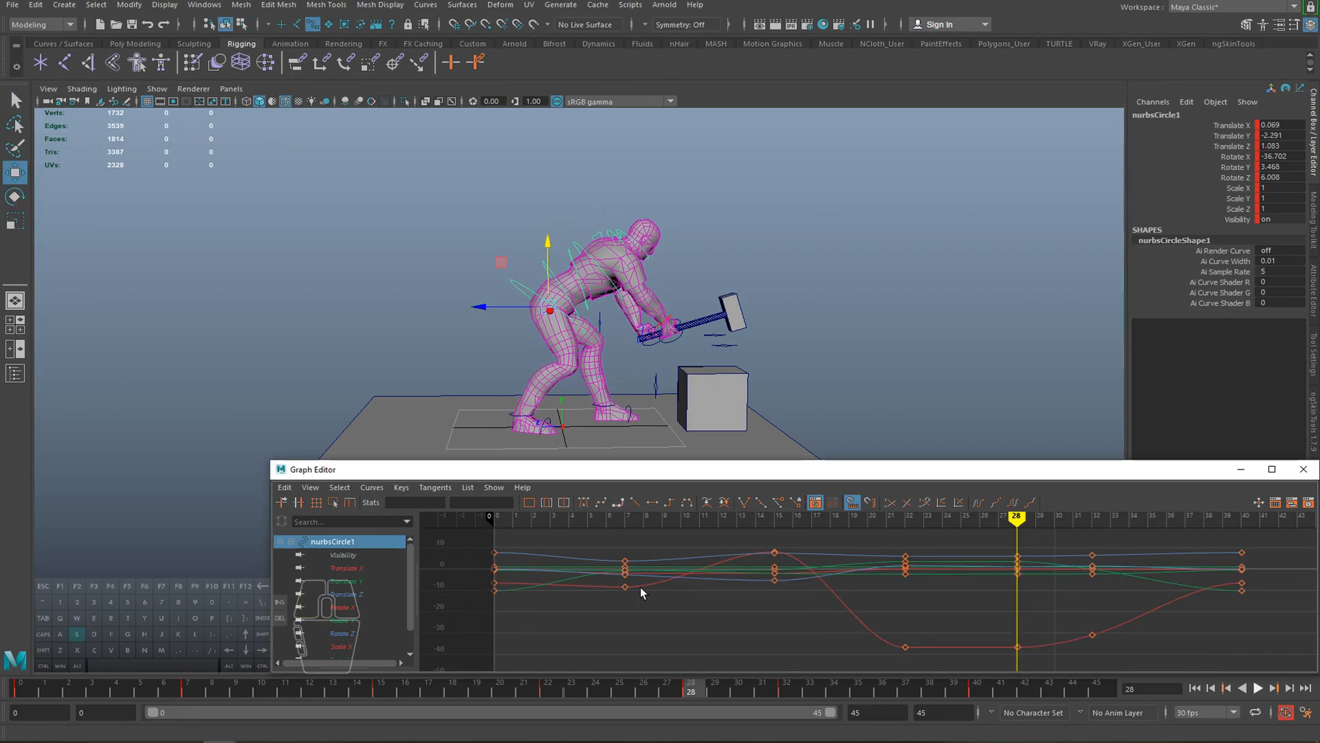
key("alt+v")
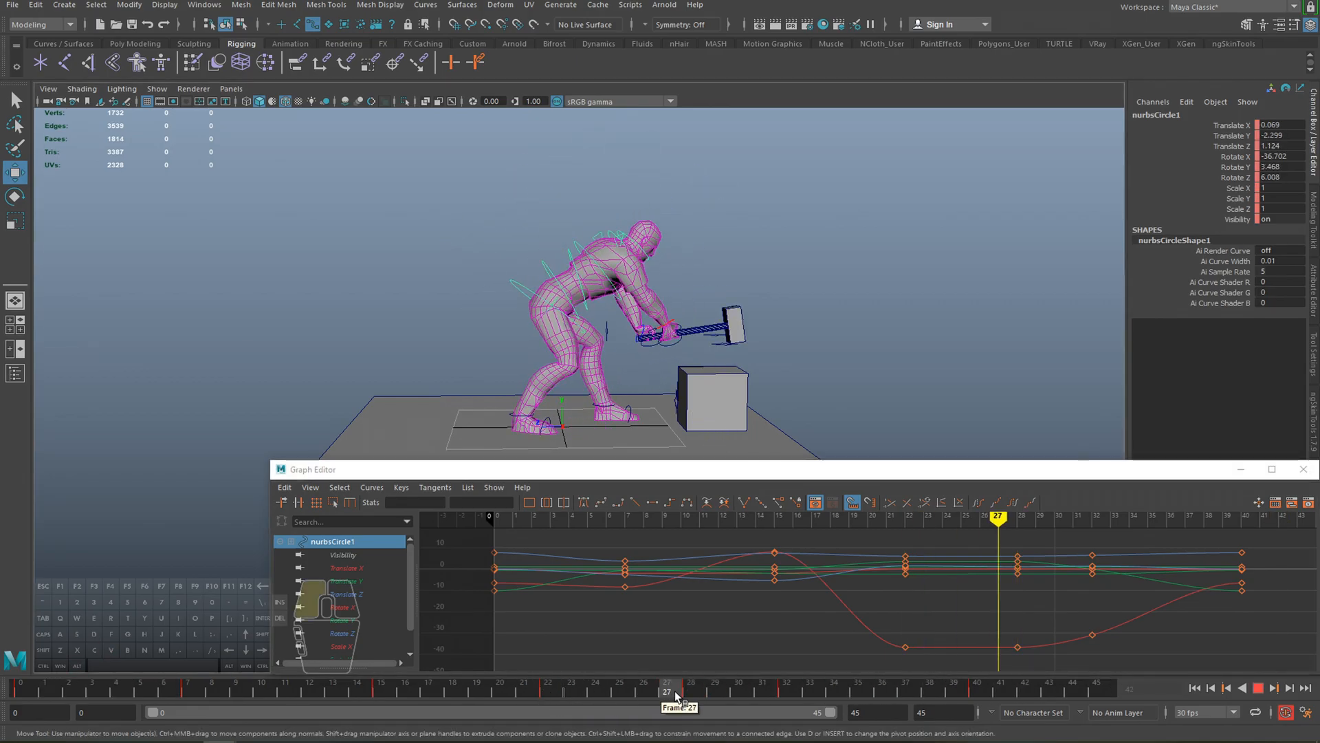
key("alt+v")
- Select the spine control nurbsCircle4 and rotate it forward around X at frame 28
key("q")
mouse_move(664, 689)
left_mouse_down()
mouse_move(581, 691)
mouse_move(644, 691)
left_mouse_up()
key("q")
left_click(590, 260)
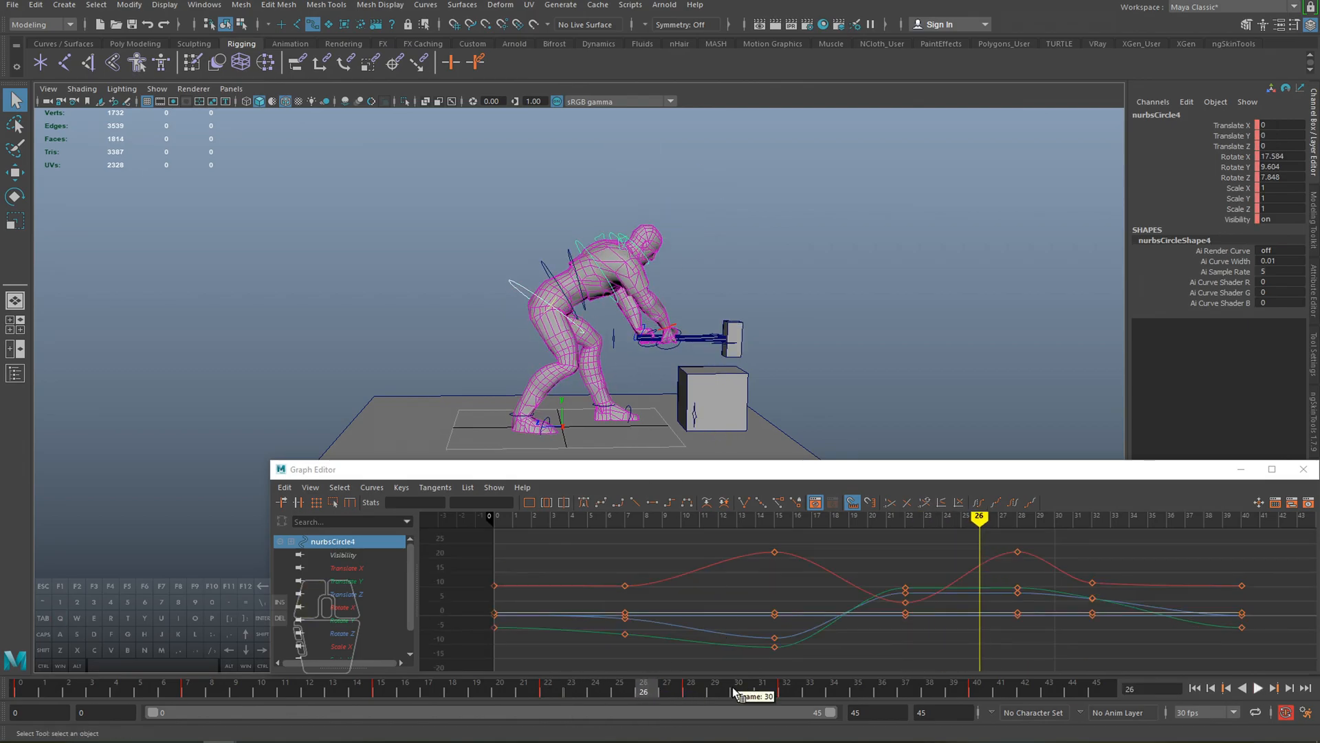
left_click(691, 686)
key("e")
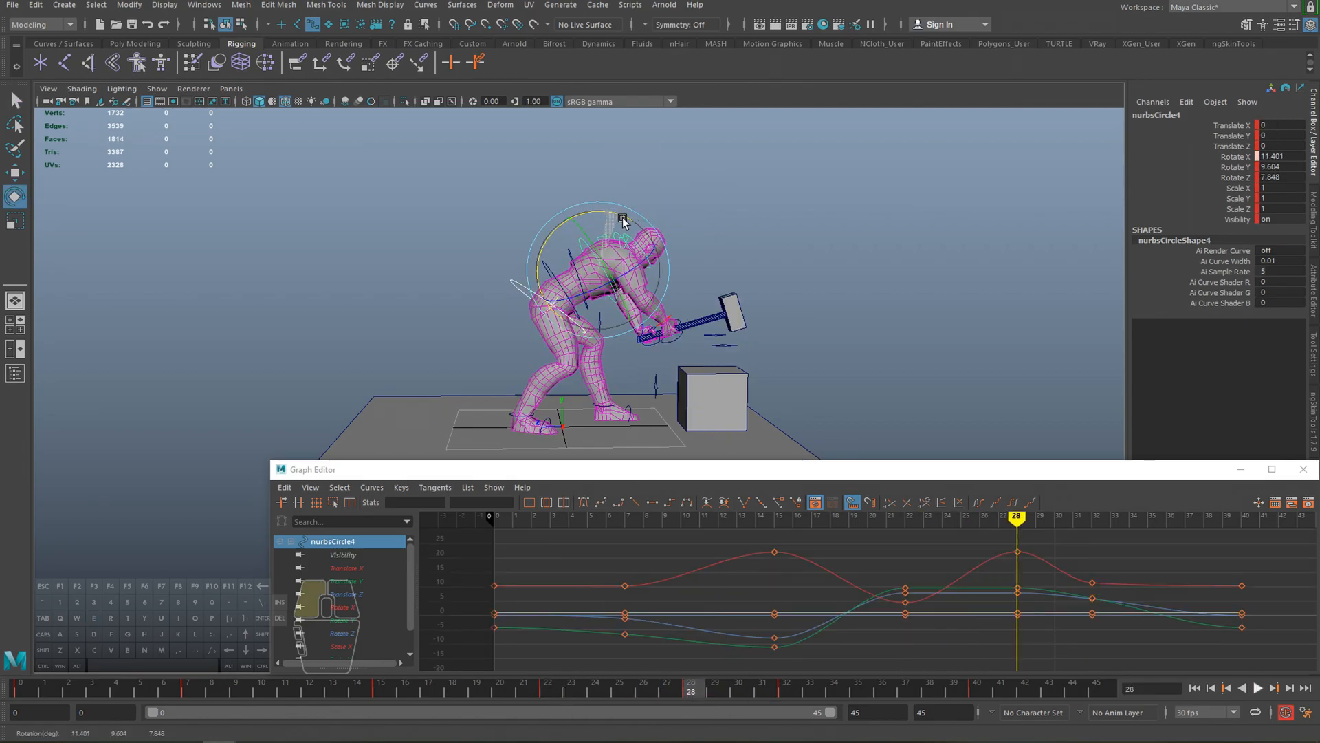
- Rotate the spine control nurbsCircle3 at frame 28 to Rotate X -0.945 and play back the swing
left_click(588, 284)
key("e")
left_click_drag(570, 219, 565, 220)
key("q")
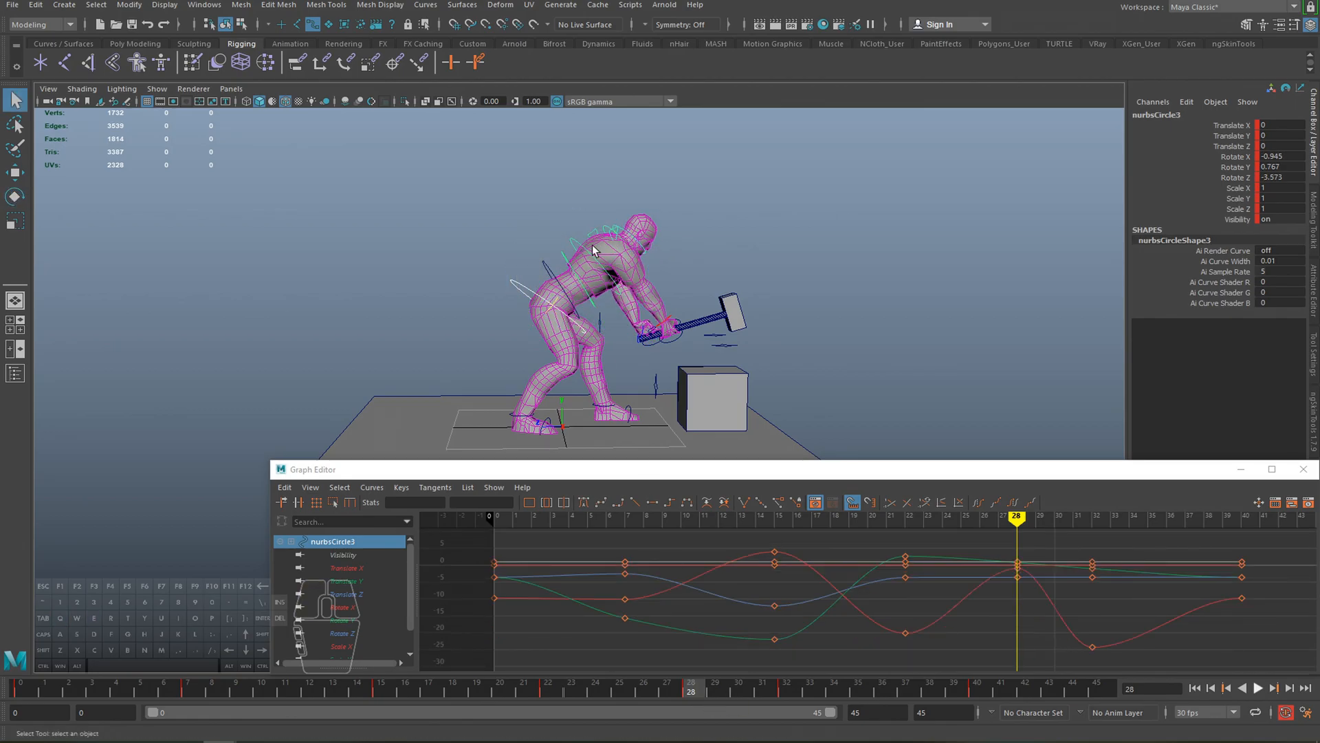
left_click_drag(661, 693, 444, 674)
key("alt+v")
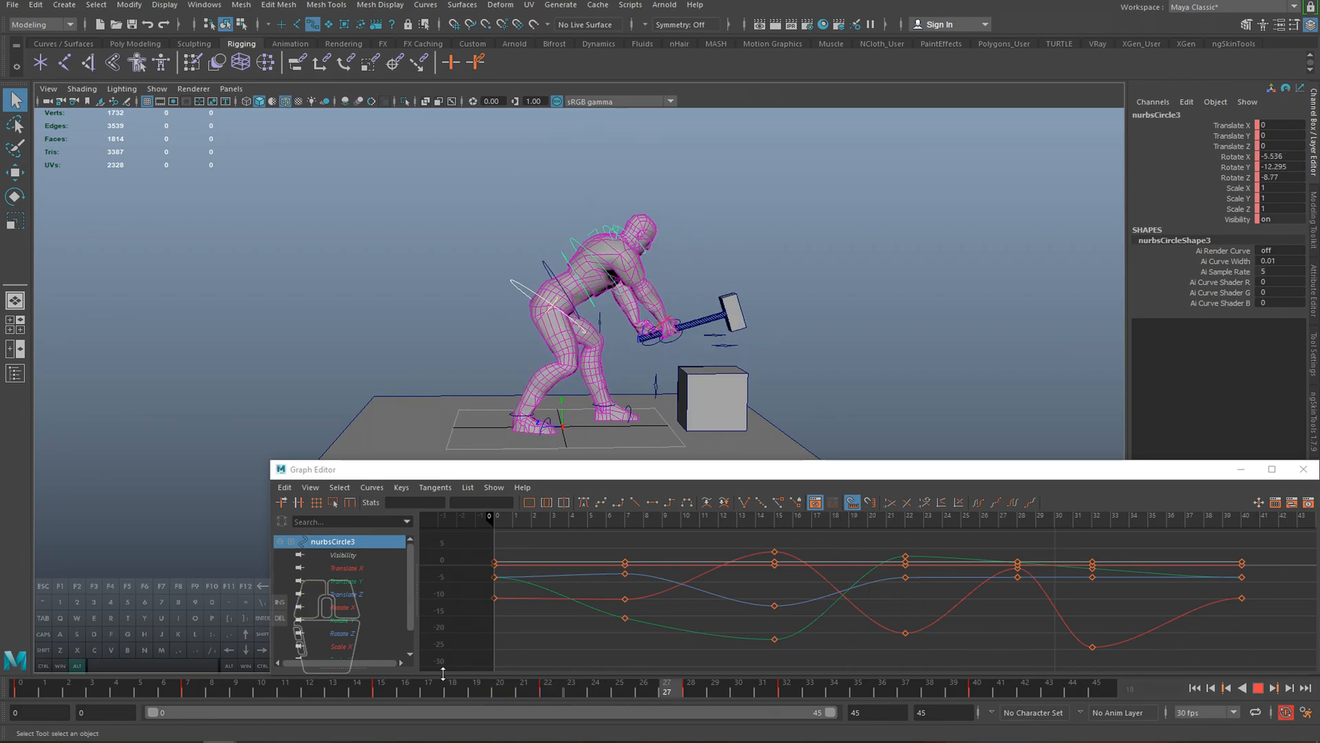
- Select the spine controls nurbsCircle2, nurbsCircle3 and nurbsCircle4 and delete their keys at frame 32
left_click_drag(671, 690, 781, 694)
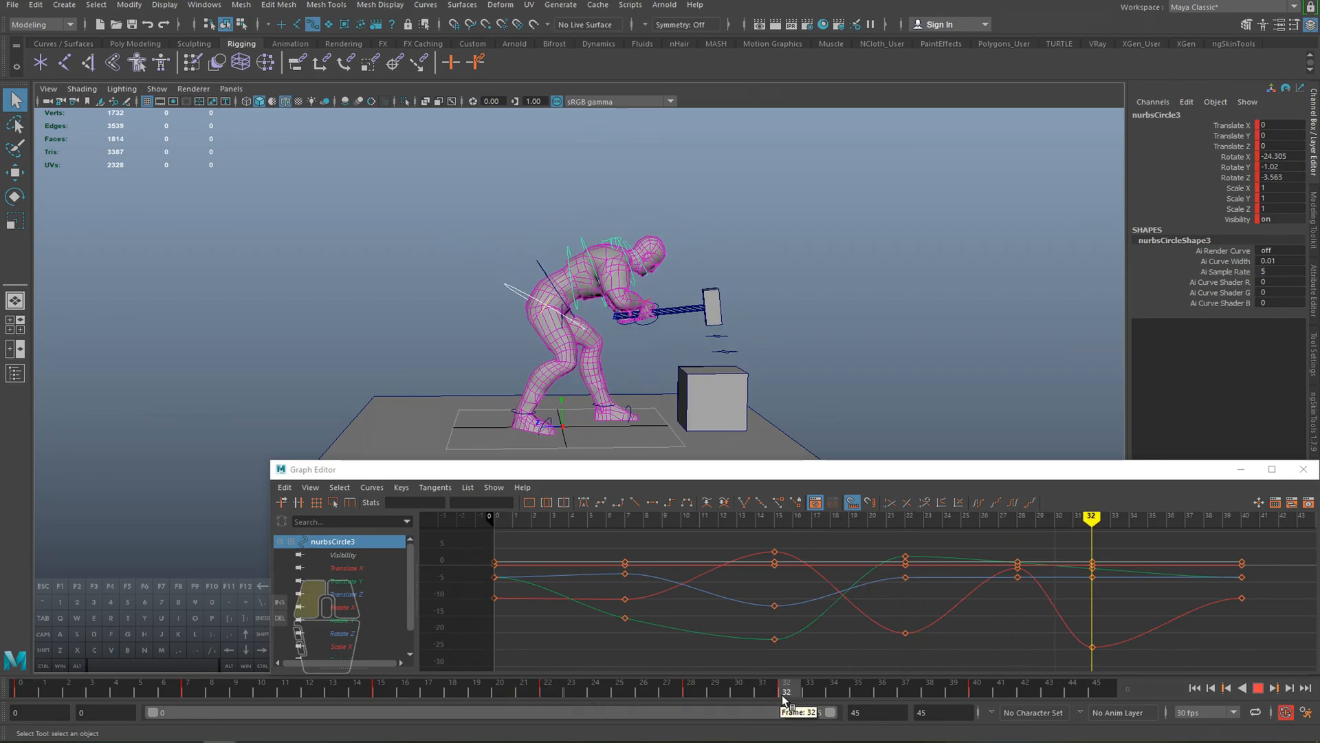
left_click(538, 269, "shift")
left_click(569, 254, "shift")
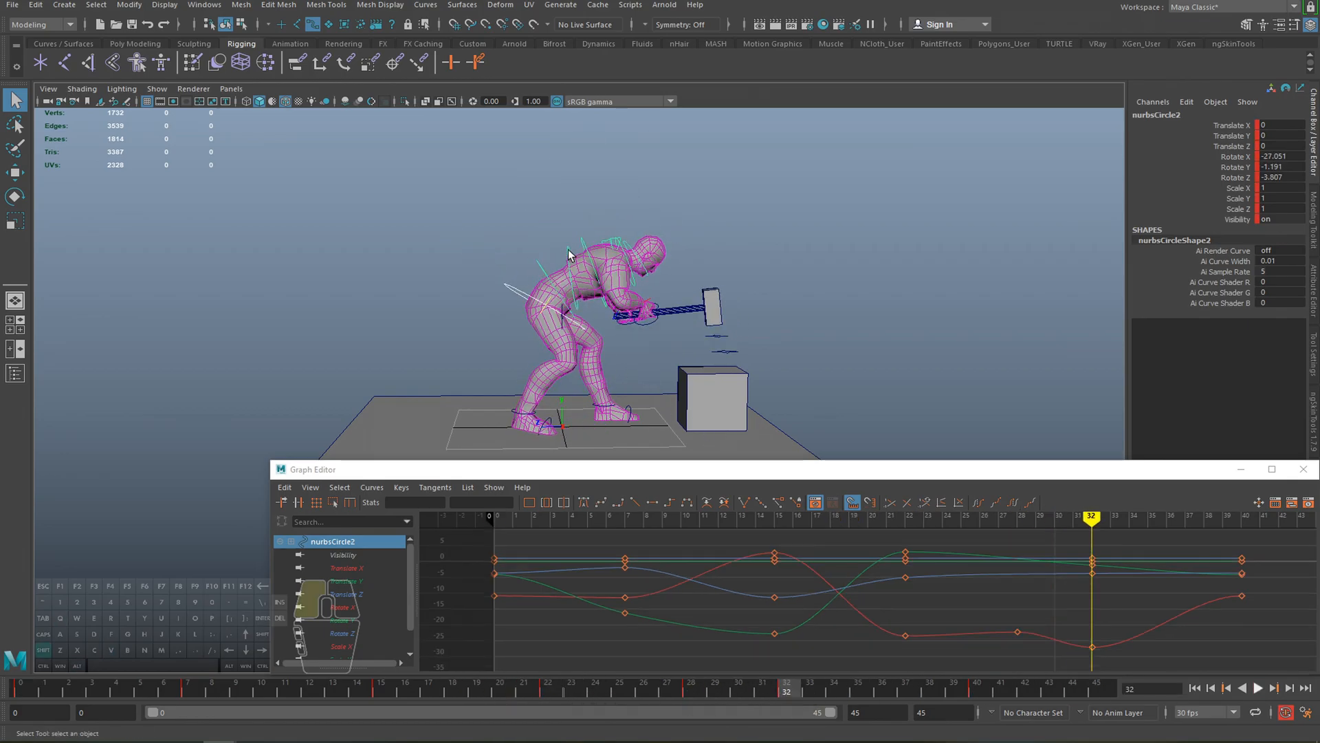
right_click(789, 685)
left_click(822, 525)
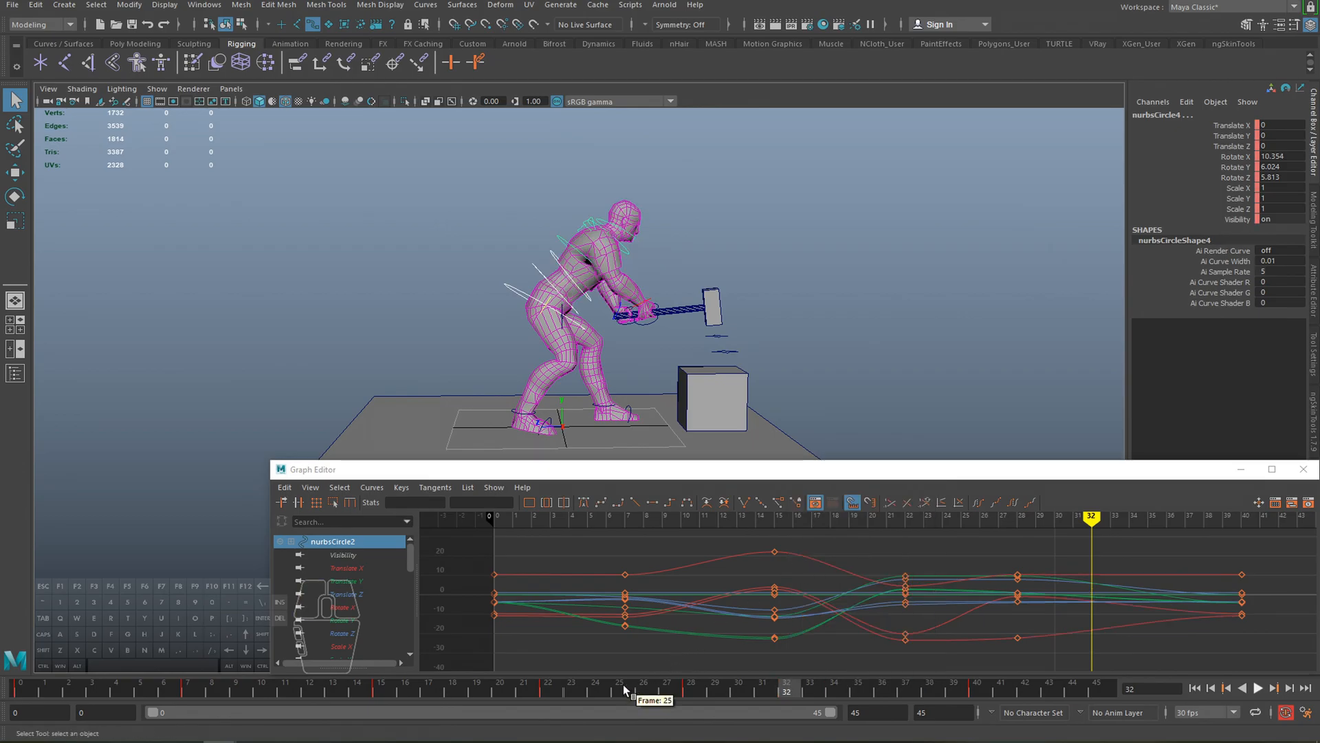
- Play back the swing, return to frame 28 and undo the deletion of the spine controls' keys at frame 32
key("alt+v")
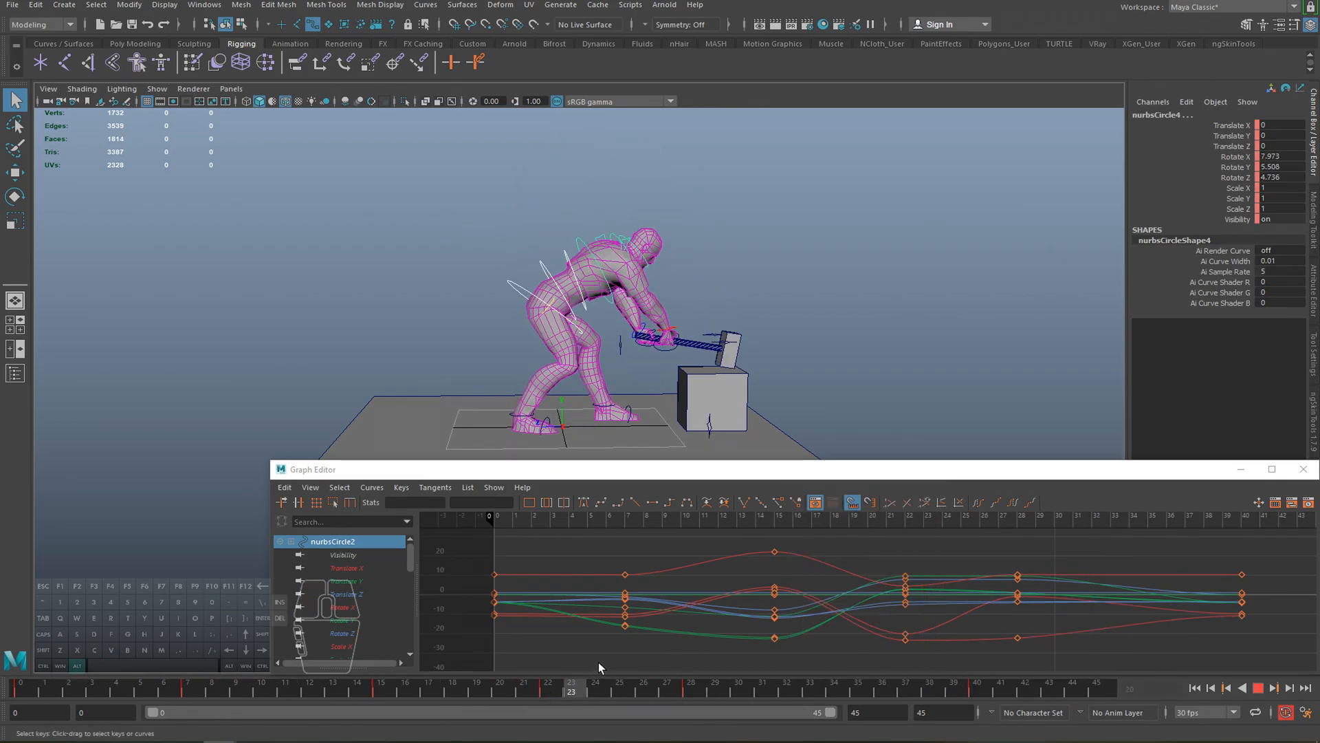
mouse_move(666, 692)
left_mouse_down()
mouse_move(569, 688)
mouse_move(687, 700)
left_mouse_up()
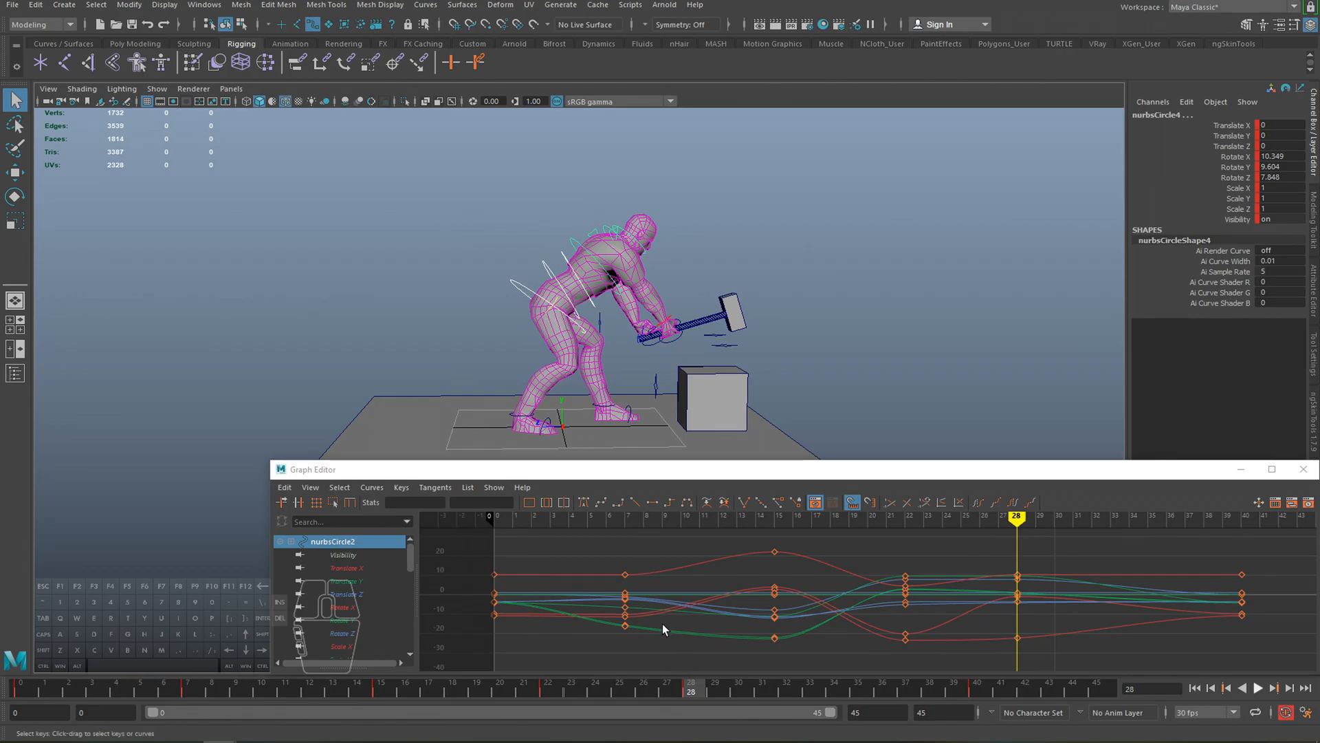
key("ctrl+z")
key("ctrl+z")
- Rotate the spine controls forward around X at frame 28, leaving nurbsCircle4 at Rotate X 9.981, and play back the swing
left_click(692, 684)
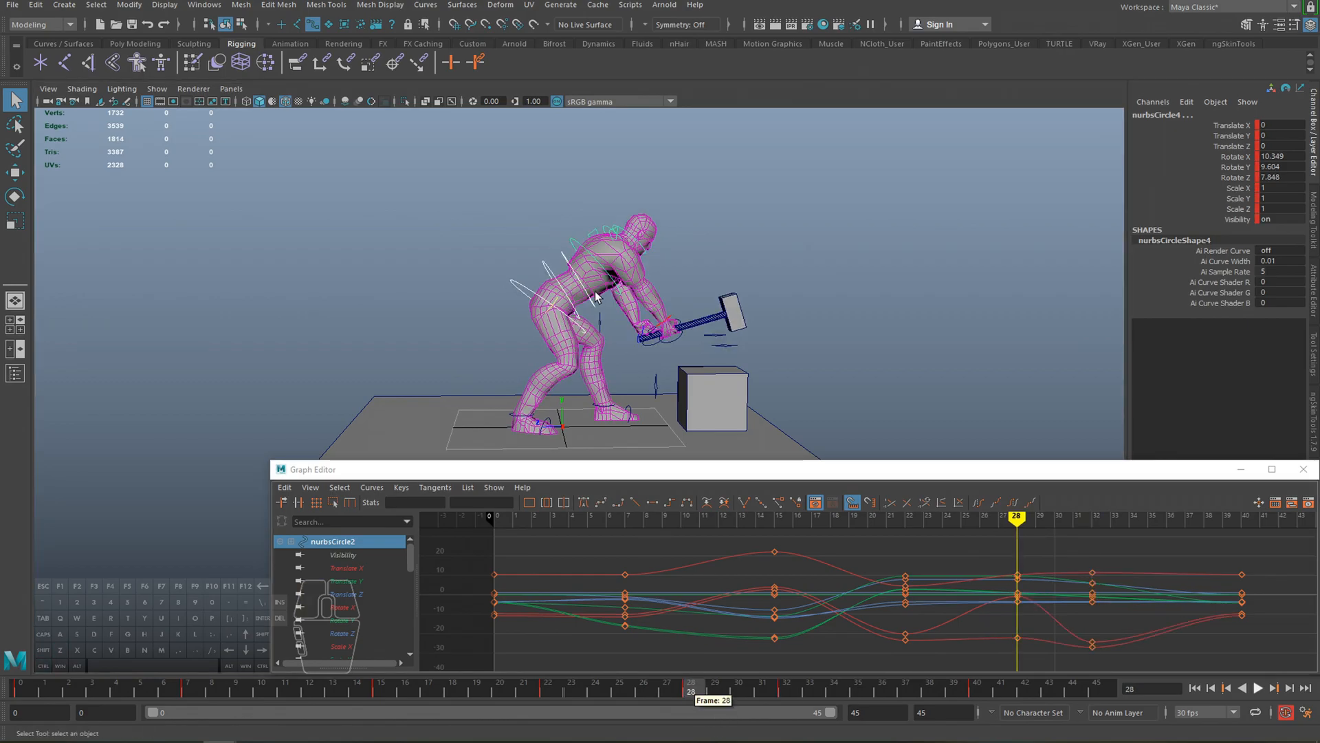
key("e")
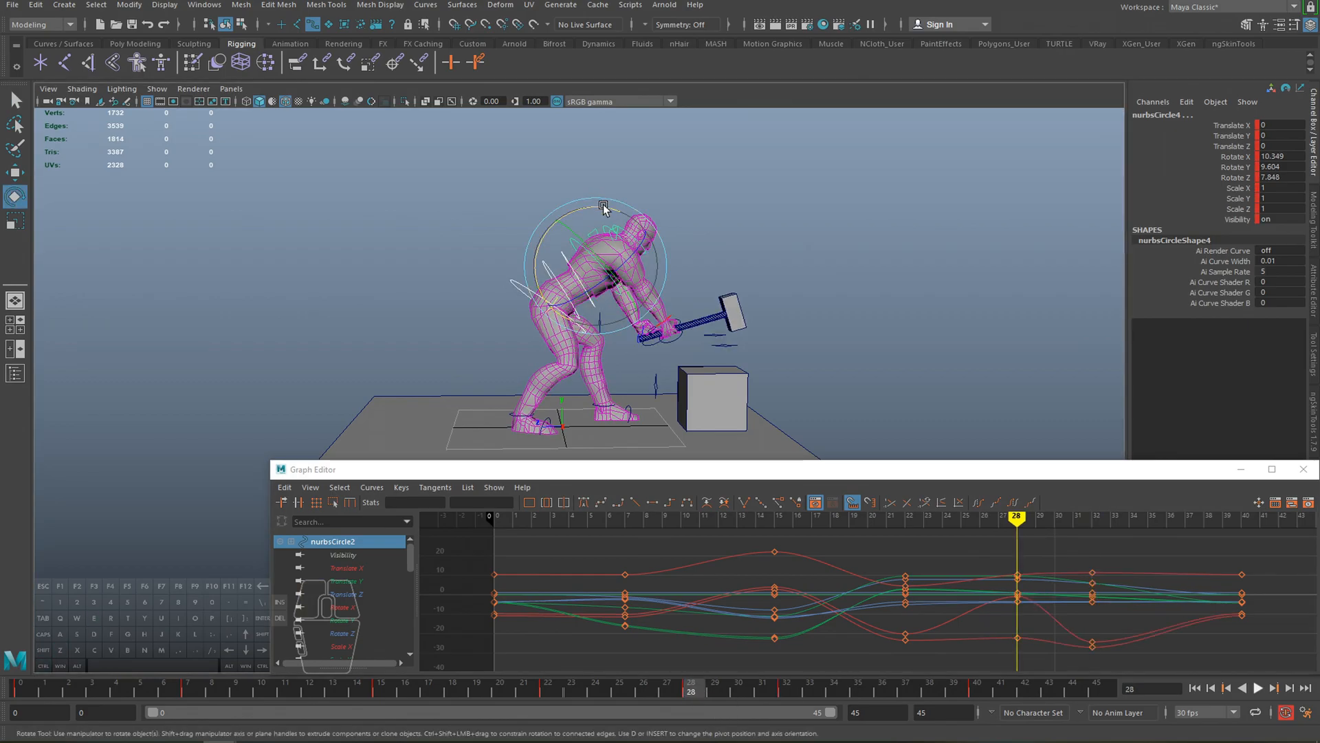
left_click_drag(609, 208, 563, 237)
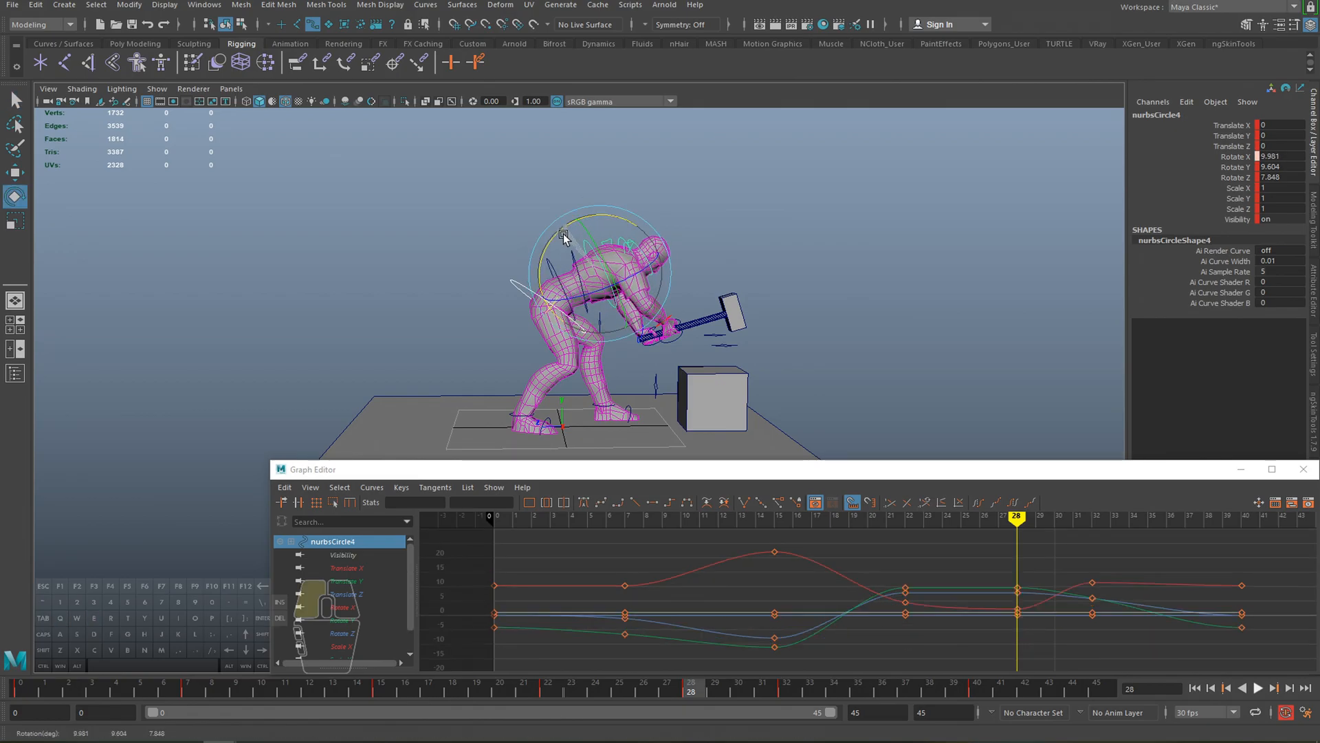
key("alt+v")
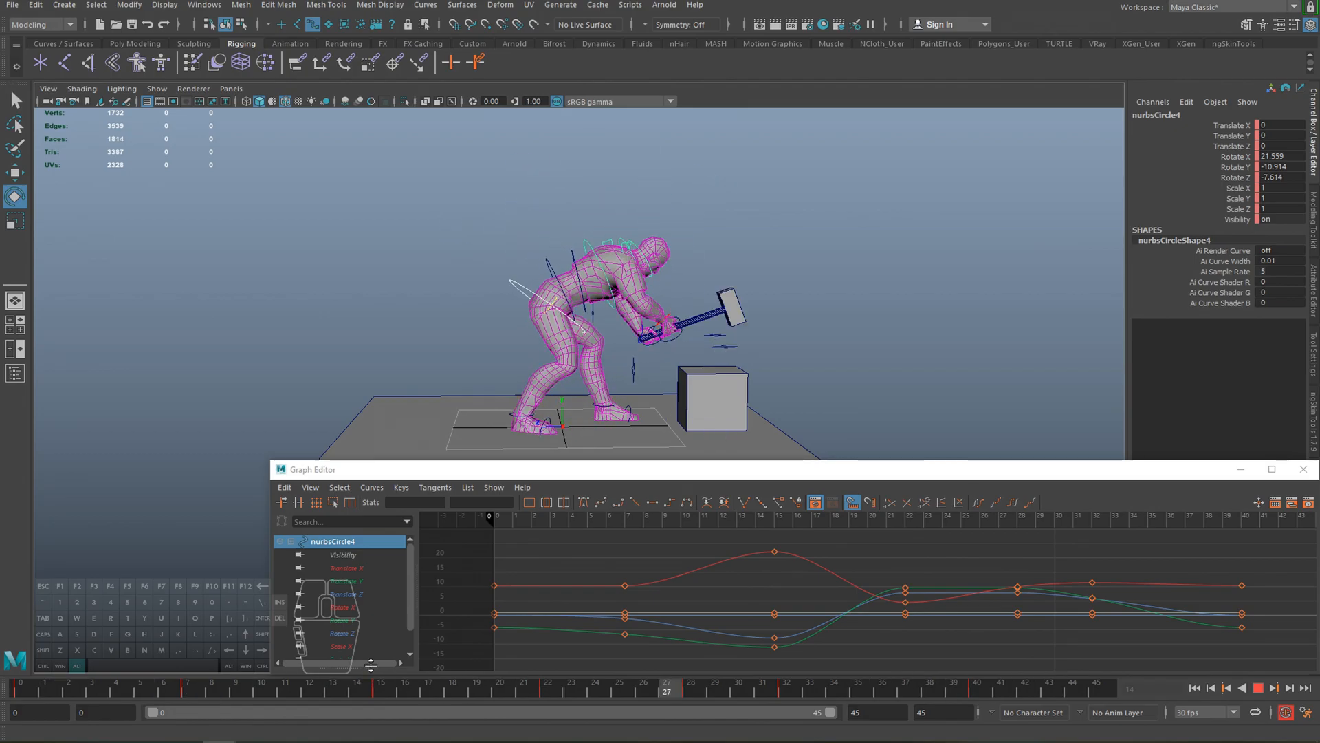
key("alt+v")
key("alt+v")
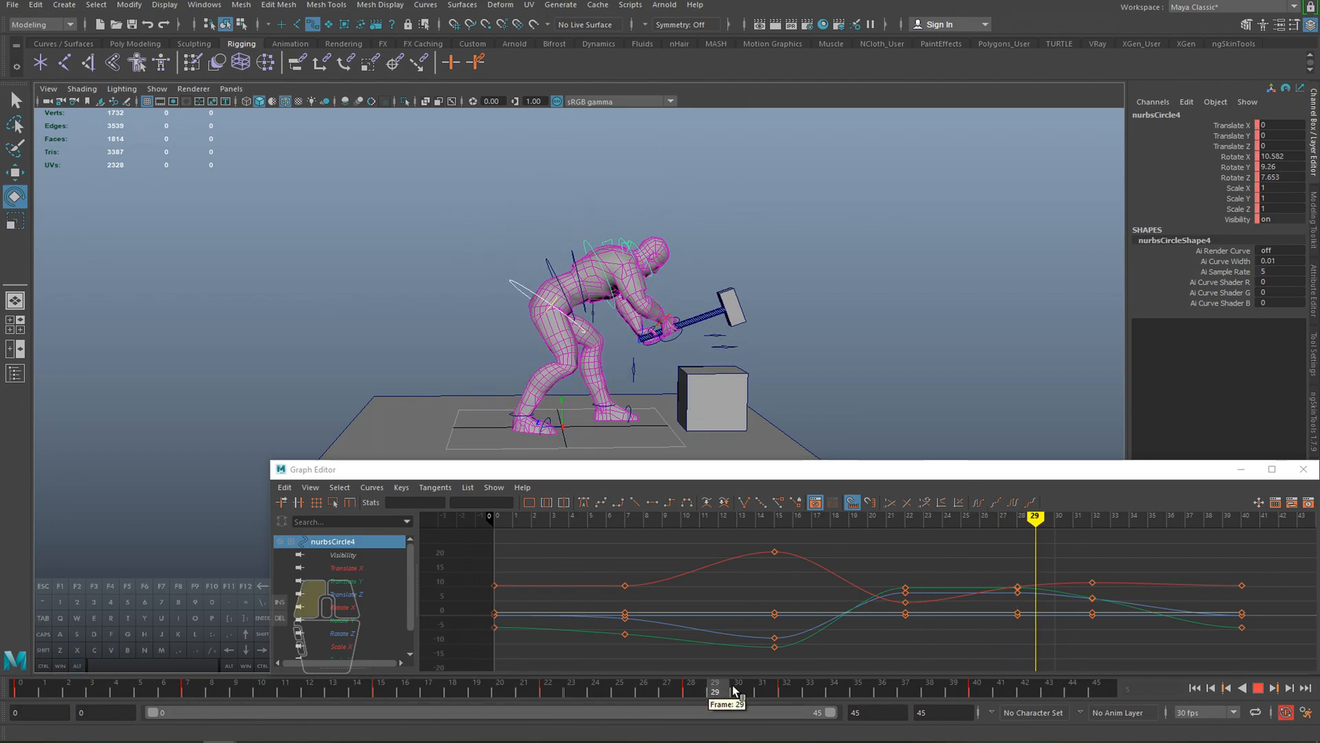
- Rotate the spine control nurbsCircle3 around X at frame 32 and review the swing by playing and scrubbing through it
left_click(786, 686)
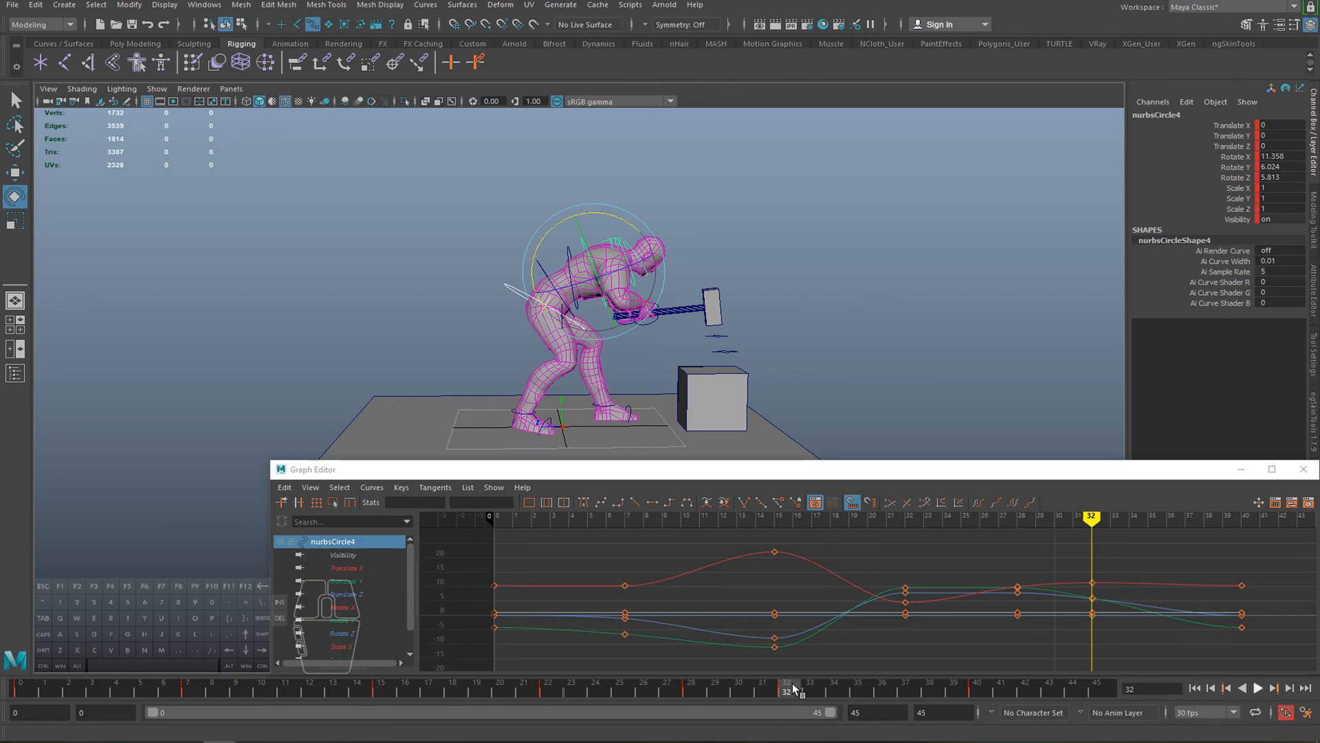
key("q")
left_click(576, 259)
left_click(568, 256)
key("e")
left_click_drag(609, 227, 595, 224)
key("alt+v")
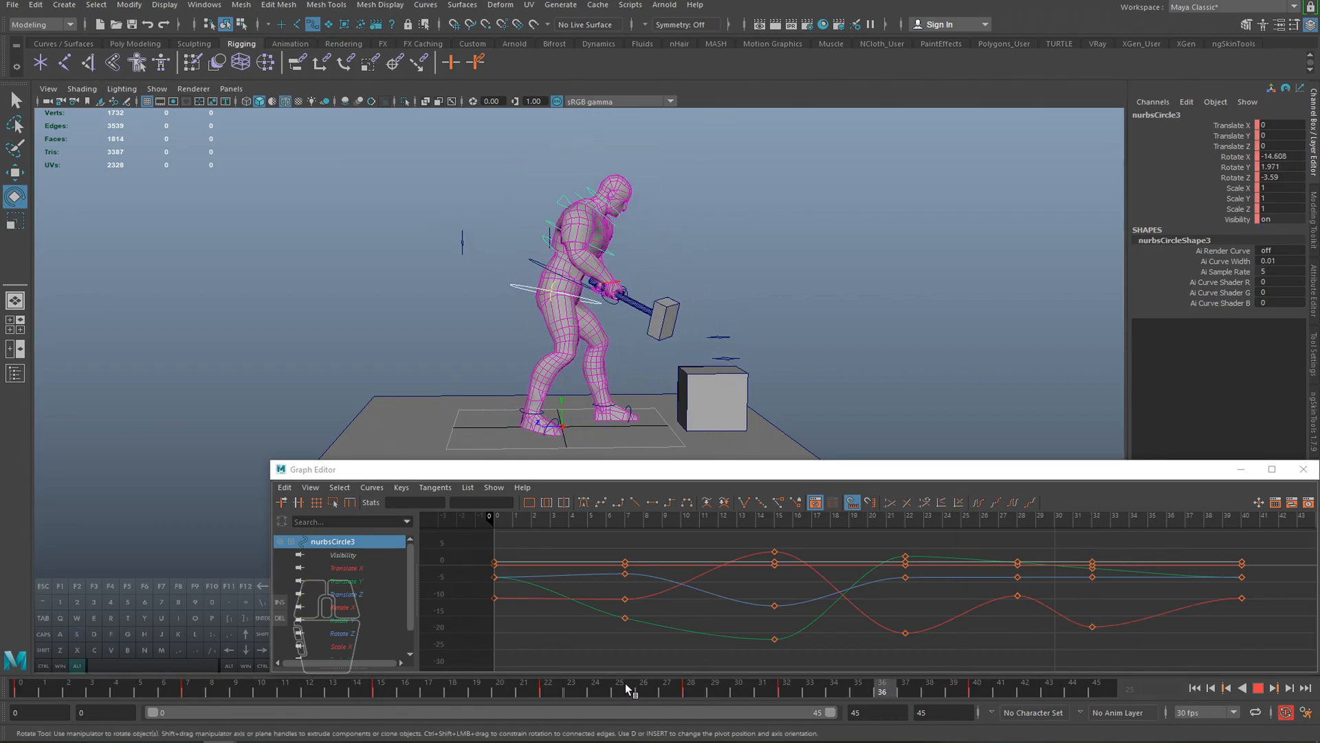
mouse_move(637, 692)
left_mouse_down()
mouse_move(785, 694)
mouse_move(580, 696)
left_mouse_up()
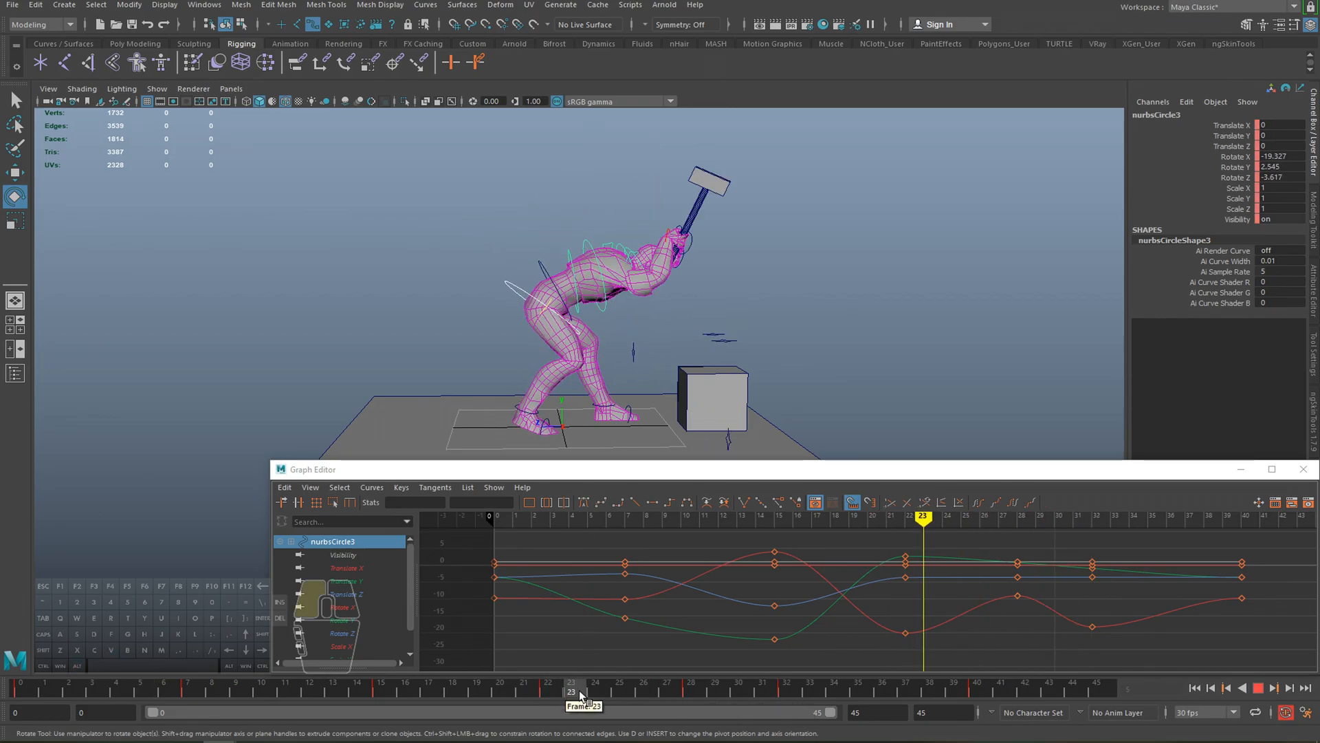
left_click_drag(663, 700, 229, 662)
key("alt+v")
- Select all the character's controls, move their final keys from frame 40 to frame 43, and play back the animation
mouse_move(790, 689)
left_mouse_down()
mouse_move(961, 693)
mouse_move(810, 688)
left_mouse_up()
right_click_drag(555, 301, 460, 286, "alt")
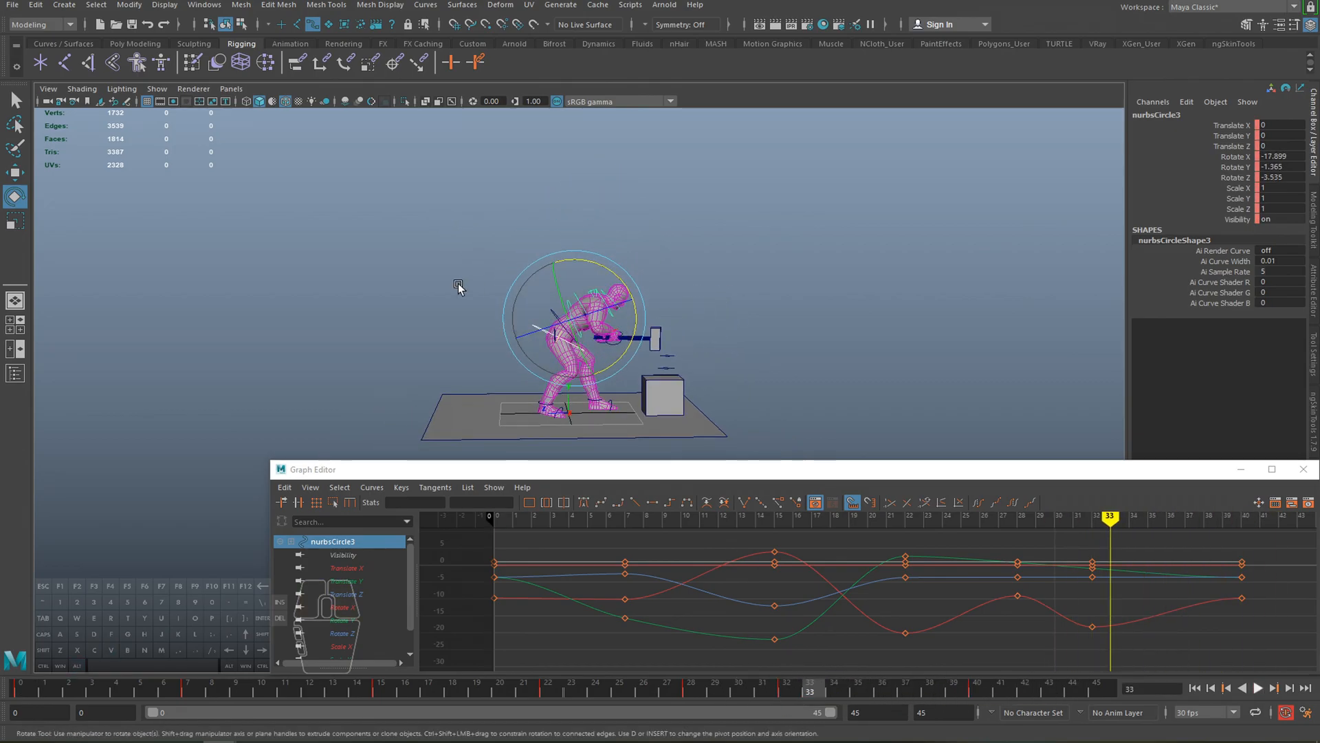
key("q")
left_click_drag(460, 272, 749, 440)
left_click_drag(1209, 547, 1260, 646)
middle_click_drag(1164, 633, 1022, 640, "alt")
left_click(894, 387)
key("alt+v")
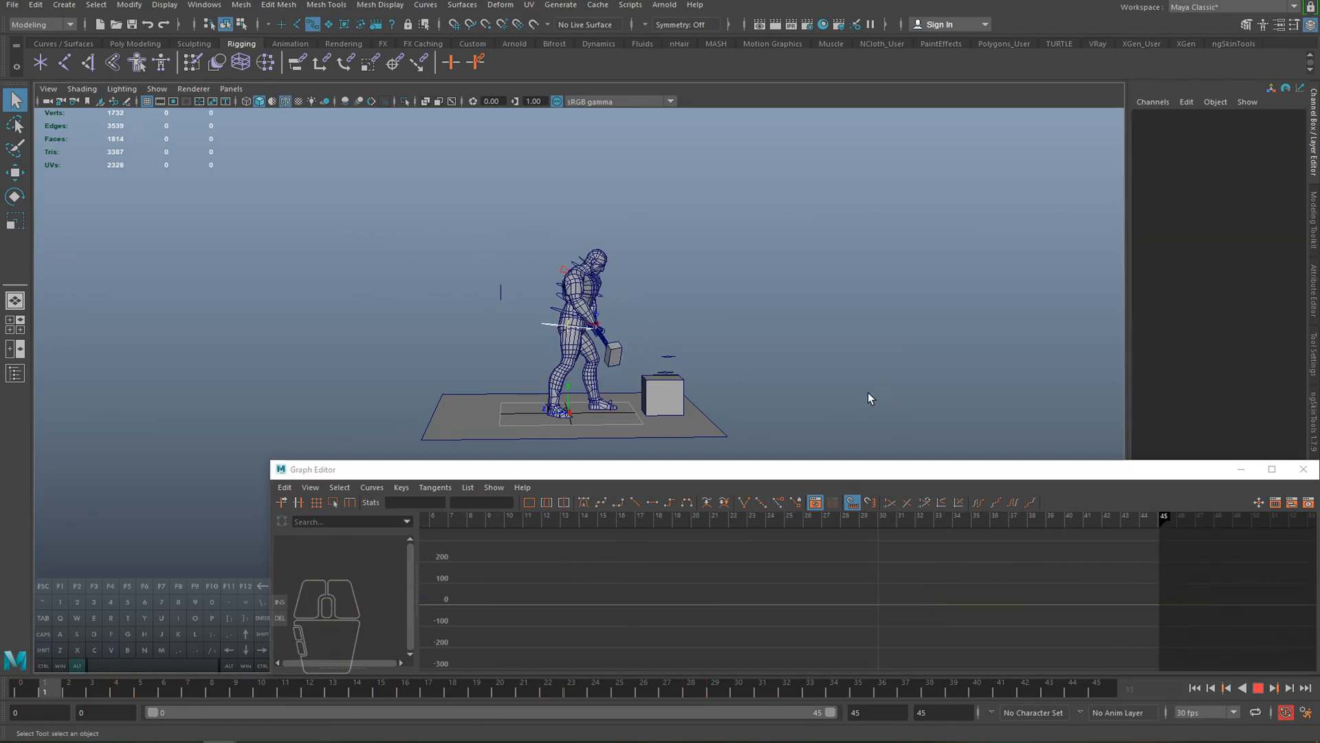
- Select the hip control nurbsCircle1 and play and scrub through the swing to examine the impact and recovery
left_click_drag(546, 684, 823, 712)
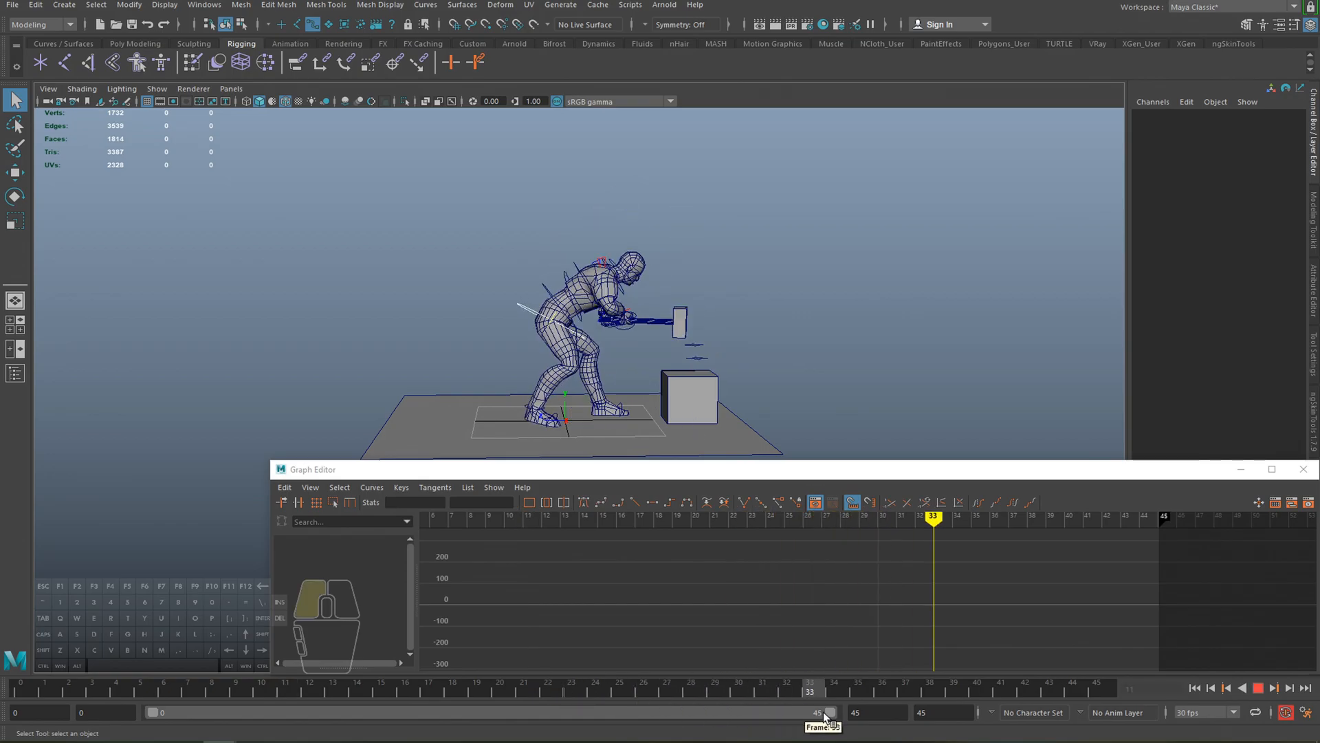
scroll(542, 307, "up", 3)
middle_click_drag(541, 306, 542, 314, "alt")
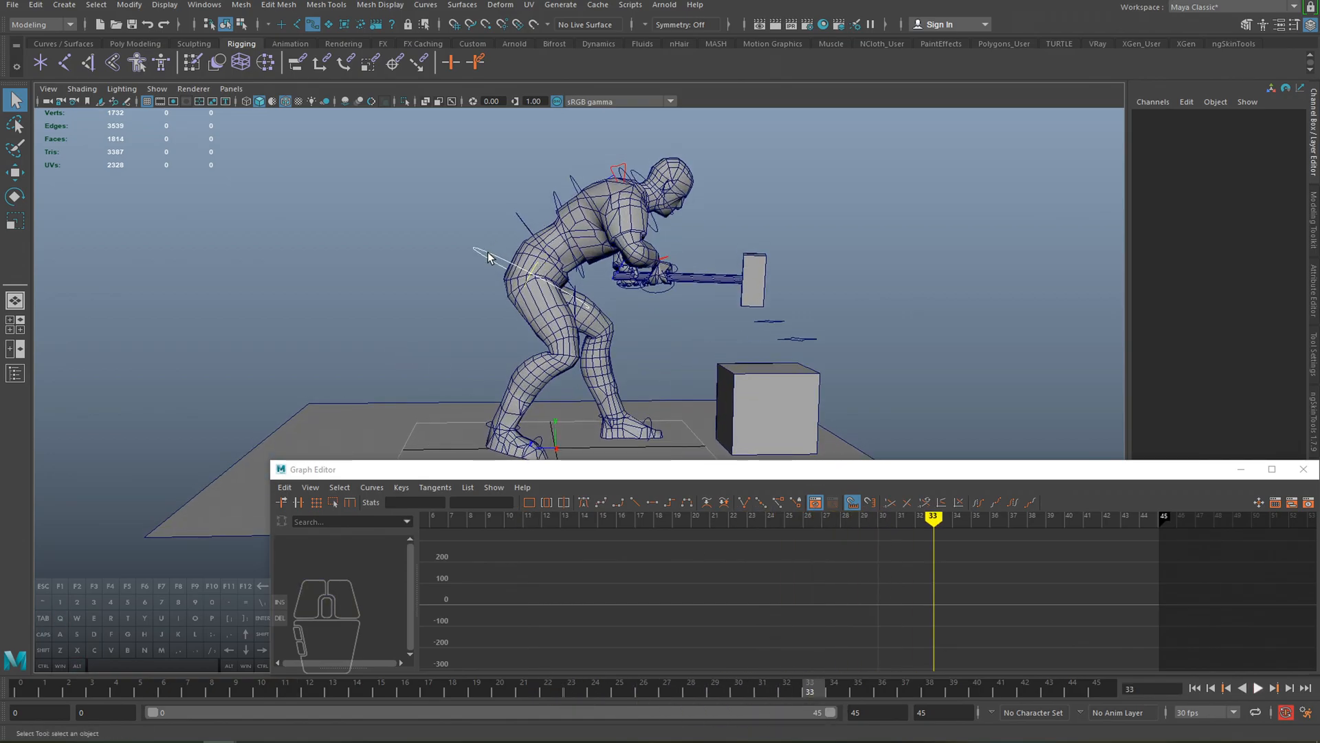
left_click(487, 250)
mouse_move(485, 688)
left_mouse_down()
mouse_move(643, 701)
mouse_move(457, 687)
mouse_move(500, 691)
left_mouse_up()
scroll(752, 415, "down", 3)
key("alt+v")
key("alt+v")
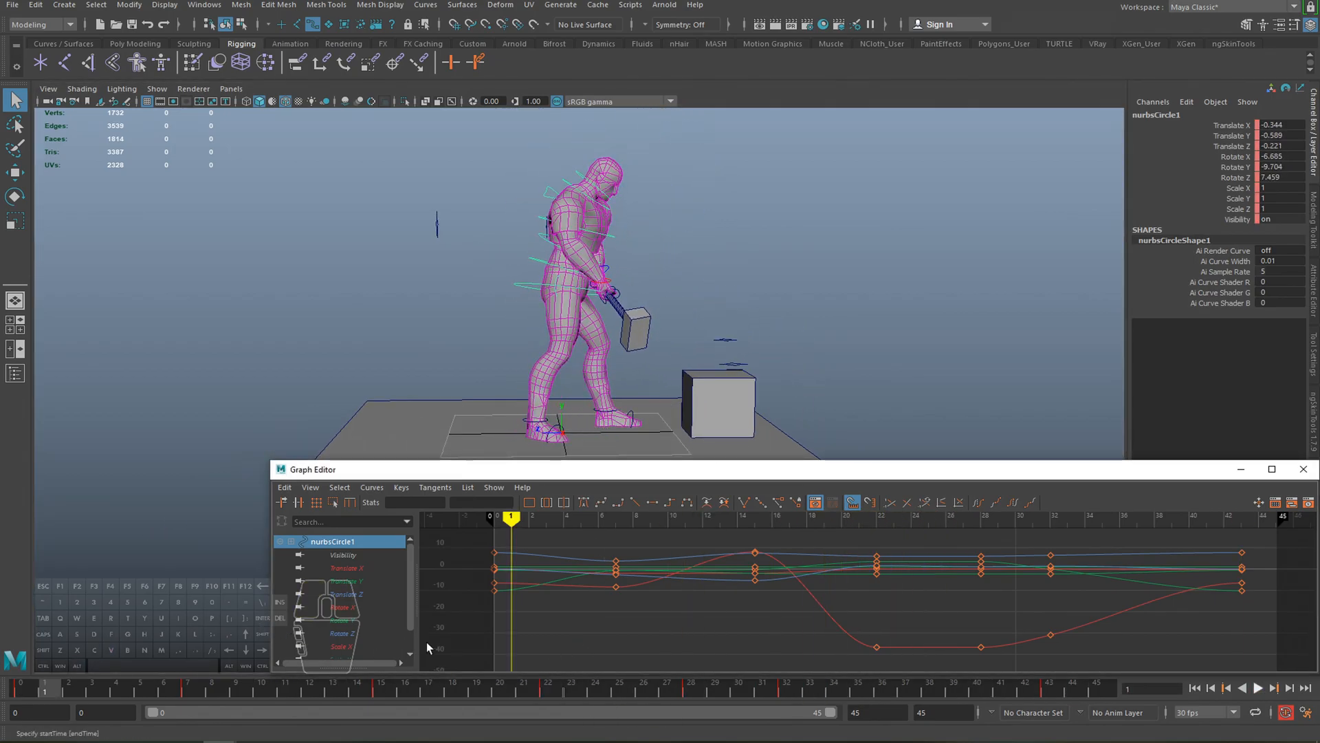
key("alt+v")
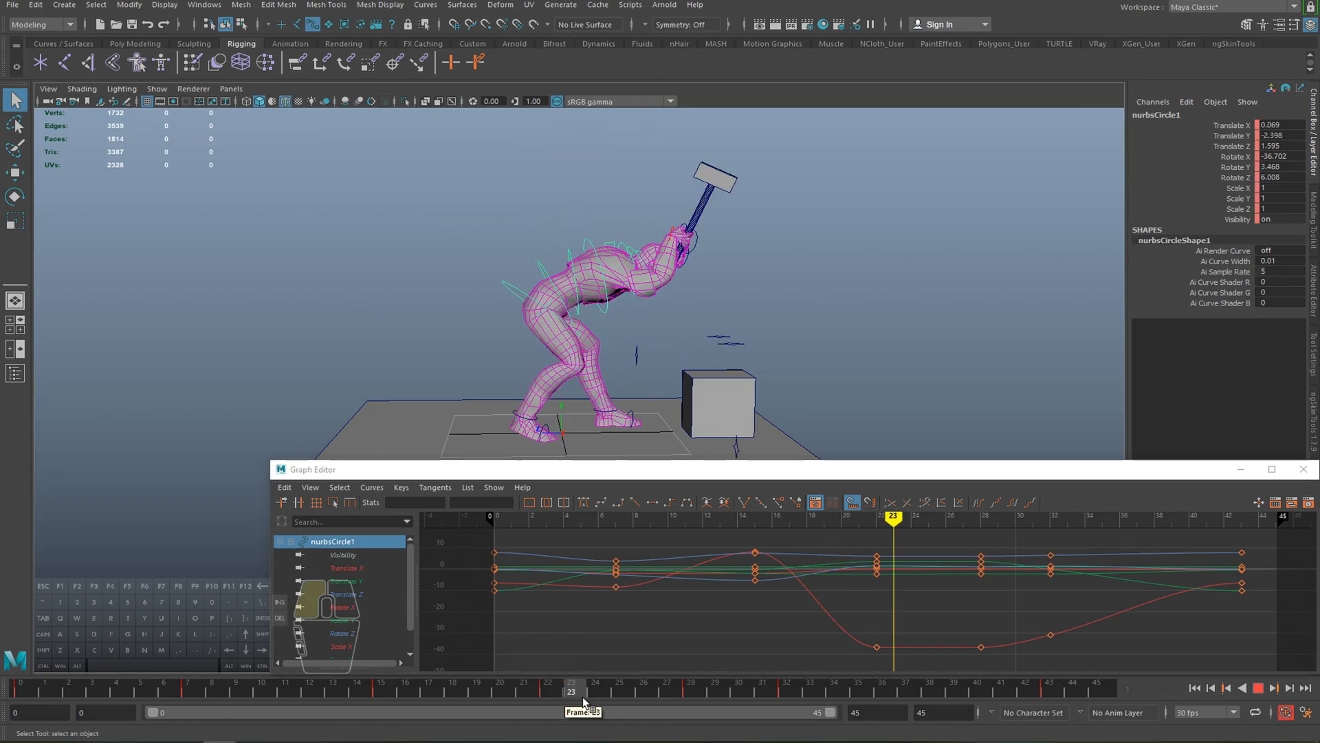
left_click(575, 697)
- Select the hammer control nurbsCircle8 and examine the impact around frames 22 to 25 from the character's other side
left_click_drag(695, 250, 372, 241, "alt")
left_click_drag(539, 401, 630, 381, "alt")
scroll(630, 381, "up", 4)
key("q")
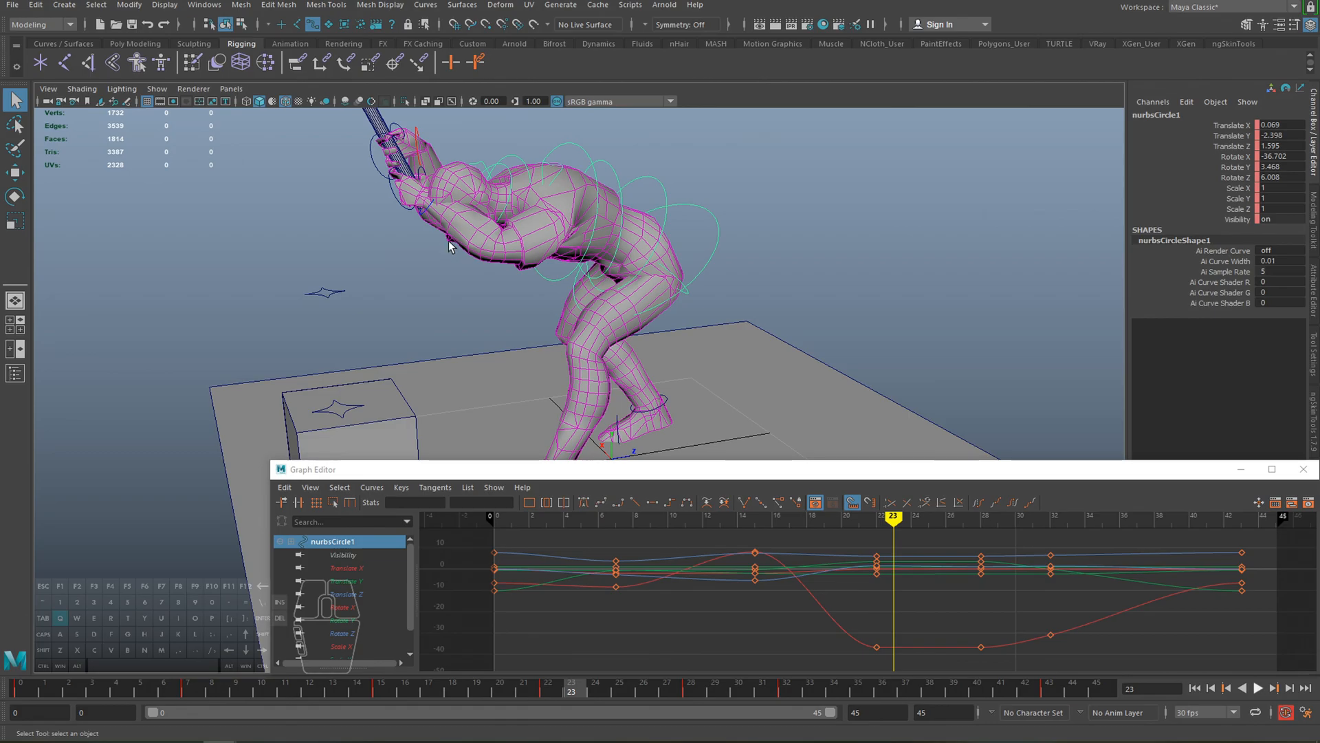
left_click(424, 210)
left_click(554, 690)
scroll(610, 333, "down", 2)
left_click_drag(612, 399, 648, 357, "alt")
right_click_drag(648, 356, 600, 333, "alt")
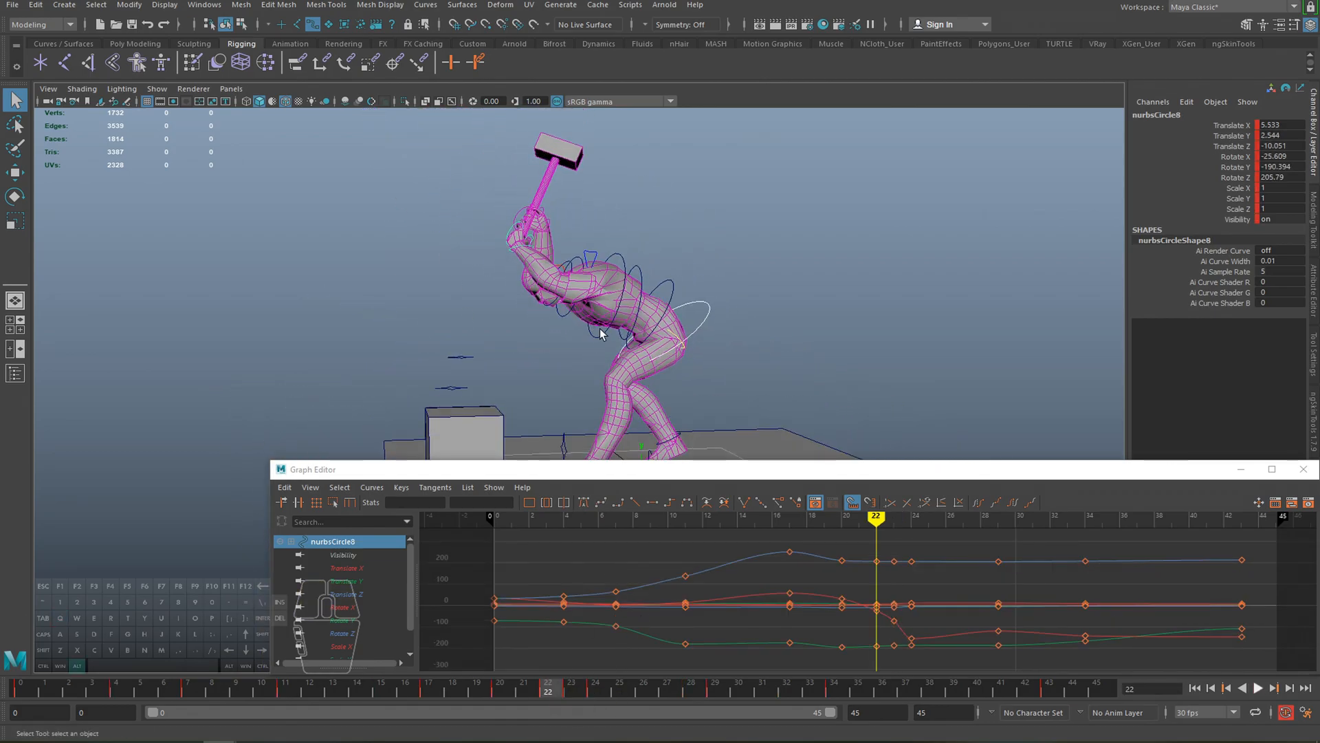
left_click(571, 690)
key("w")
left_click_drag(591, 309, 524, 322, "alt")
left_click_drag(575, 694, 332, 644)
key("alt+v")
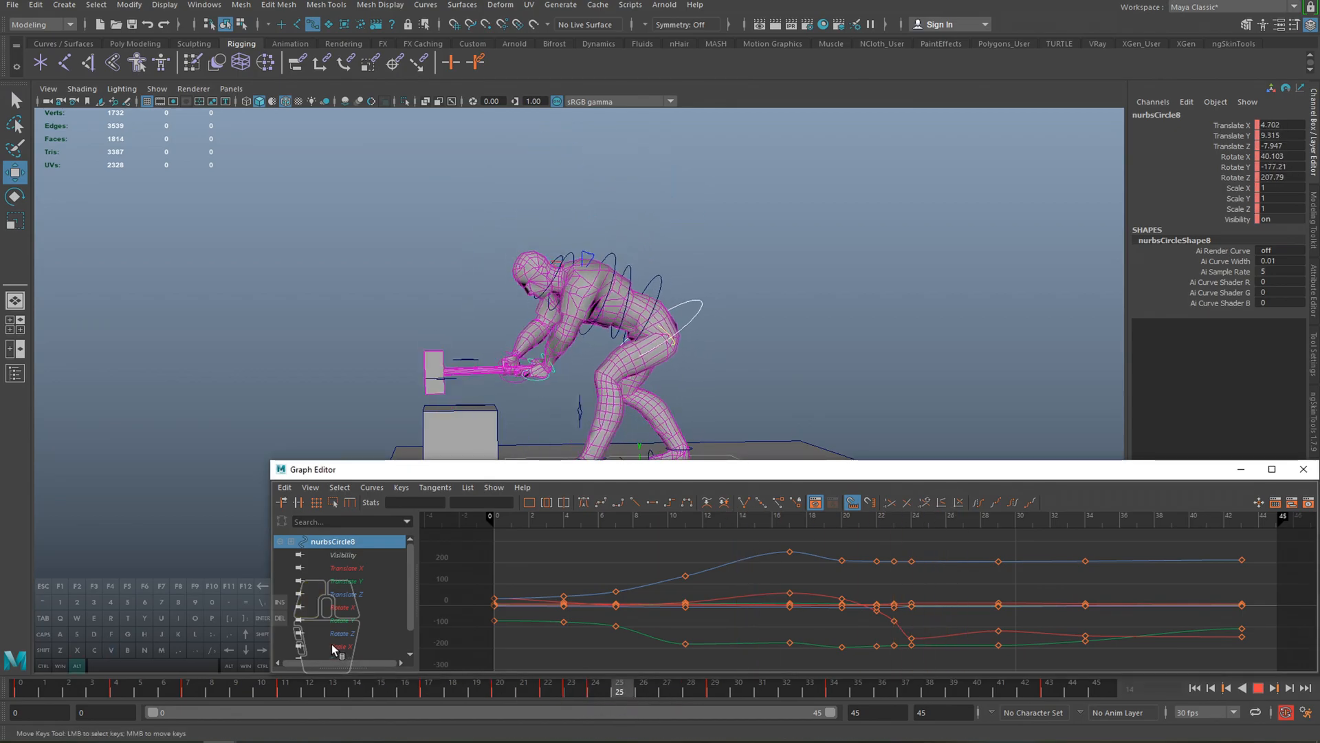
key("alt+v")
left_click_drag(610, 686, 359, 620)
left_click_drag(522, 691, 619, 696)
- Select the spine controls nurbsCircle2, nurbsCircle3 and nurbsCircle4 and set a key on them at frame 24
key("q")
left_click(656, 279)
left_click(630, 269, "shift")
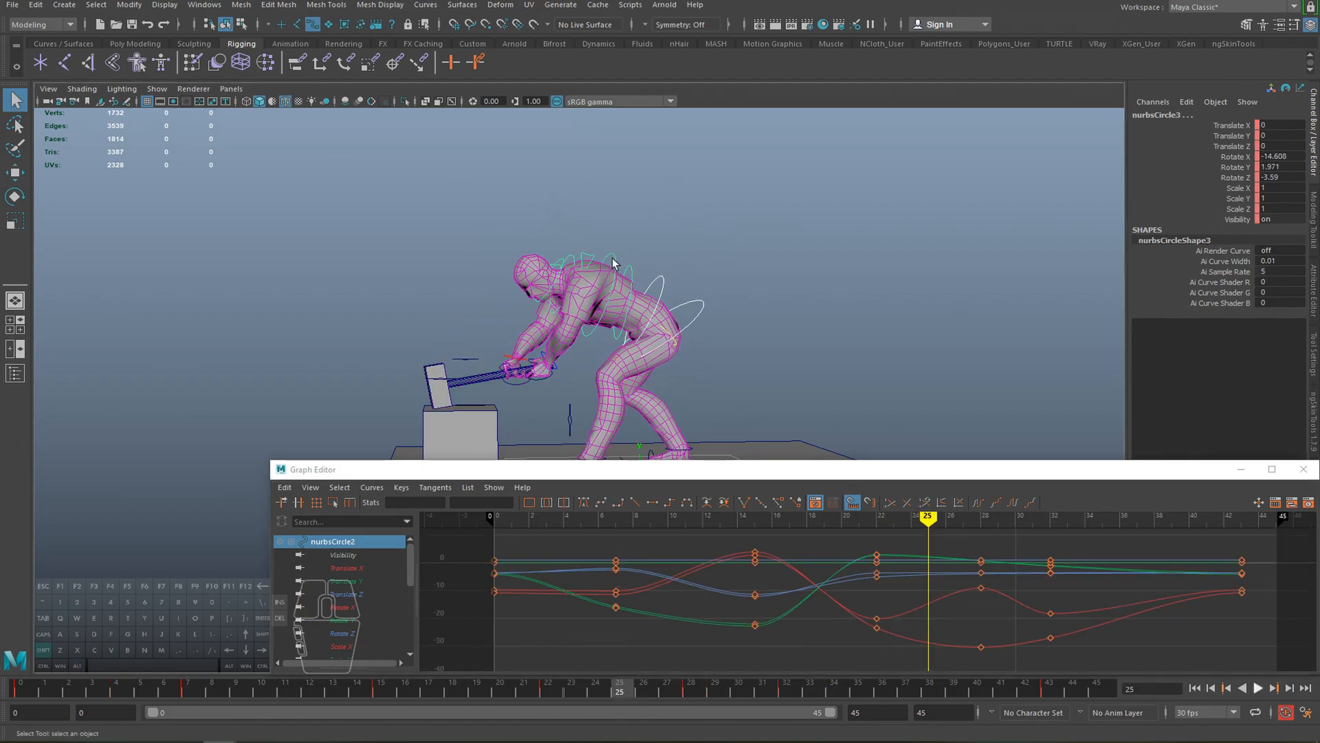
left_click(614, 261, "shift")
left_click_drag(559, 686, 646, 693)
key("s")
- Rotate the three spine controls around X at frame 26, bringing nurbsCircle4 to Rotate X 9.604, and key them
key("e")
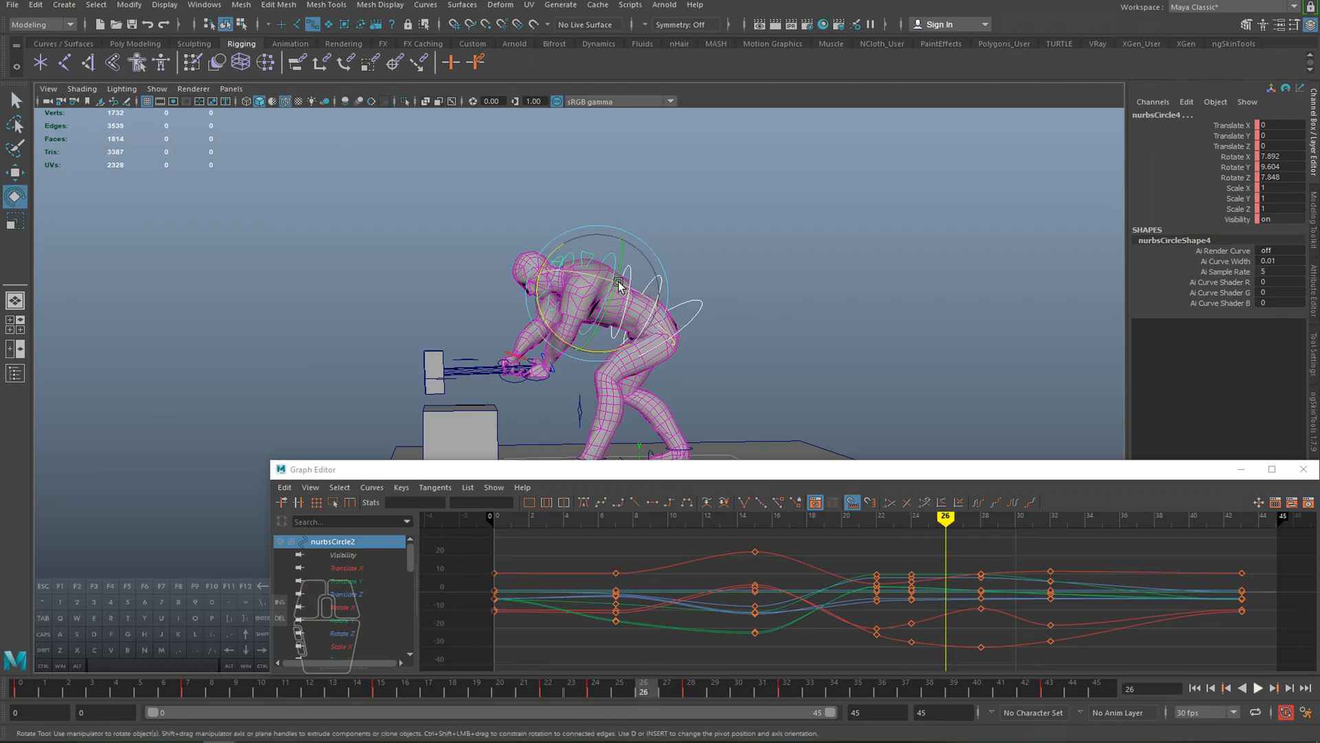
left_click(610, 355)
left_click_drag(609, 356, 612, 360)
key("s")
- Try to adjust the spine controls' rotation at frame 28 and play back the swing
left_click_drag(644, 692, 693, 693)
left_click_drag(609, 355, 607, 350)
left_click_drag(455, 690, 383, 690)
key("alt+v")
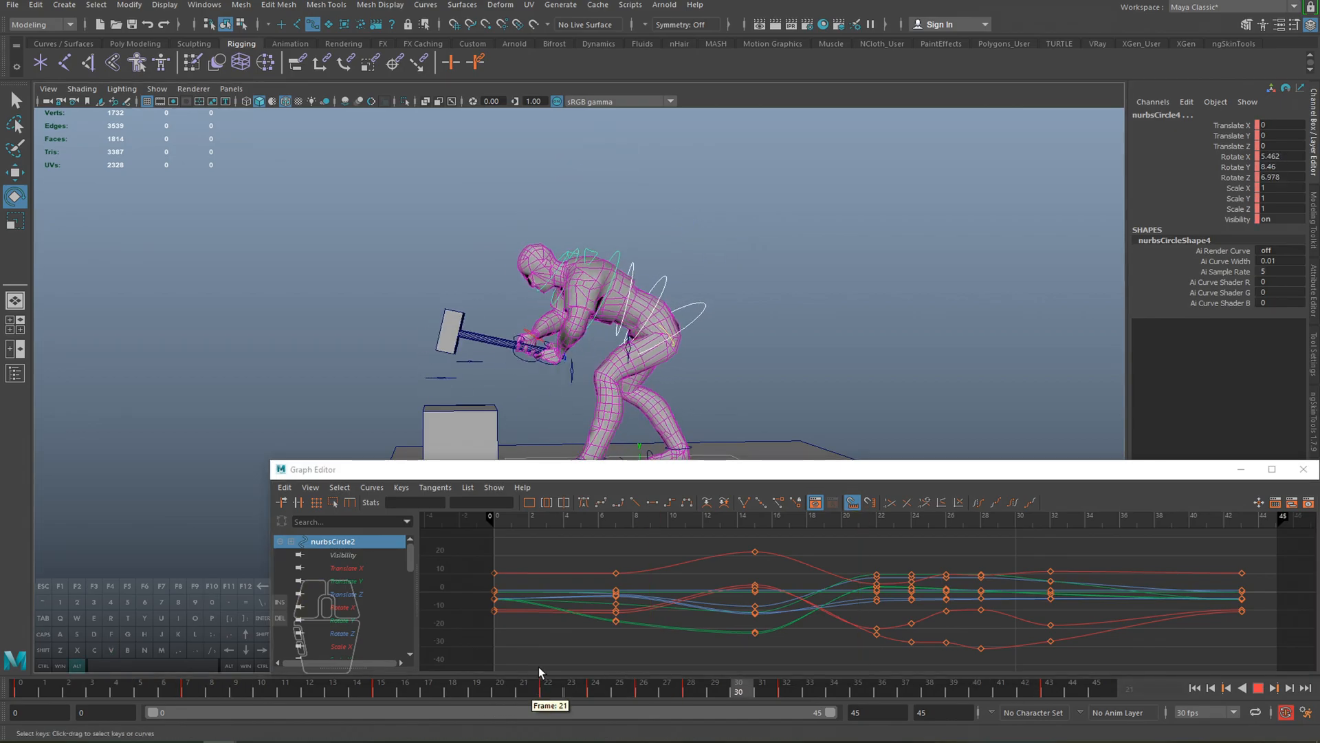
key("alt+v")
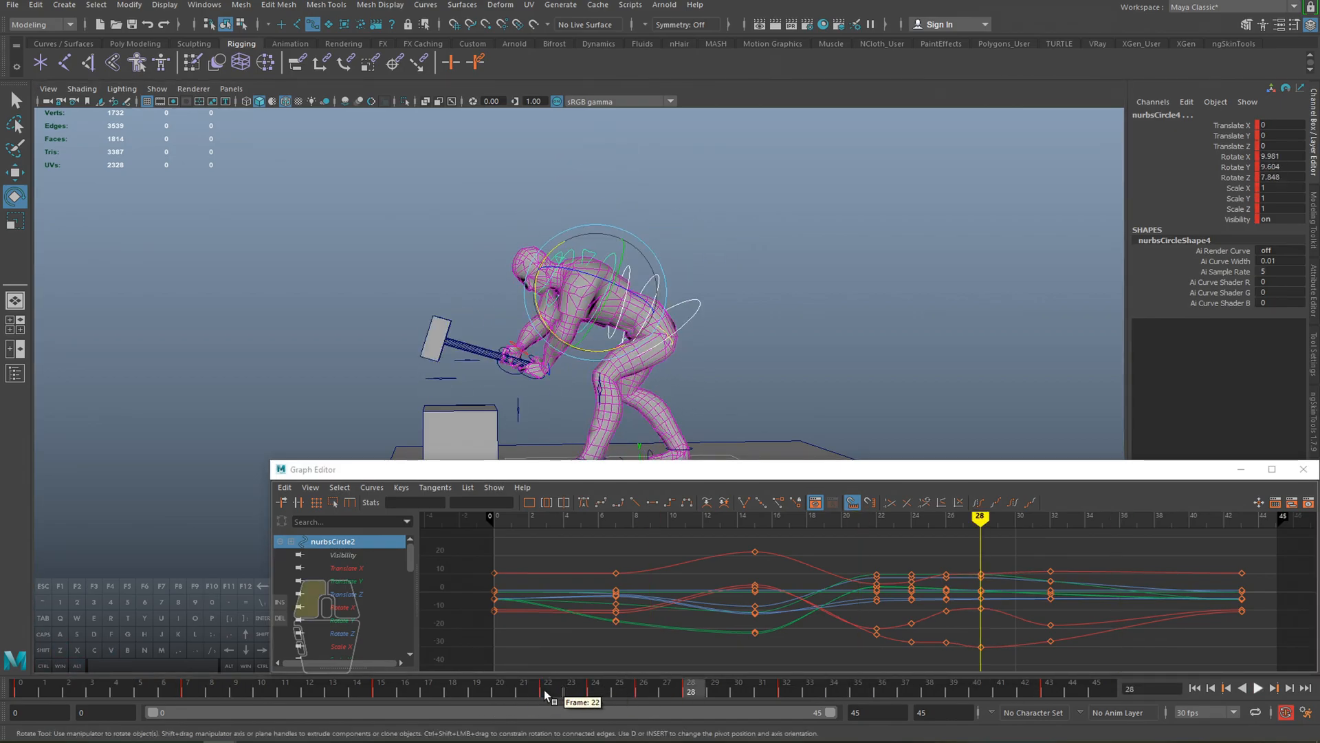
key("alt+v")
key("alt+v")
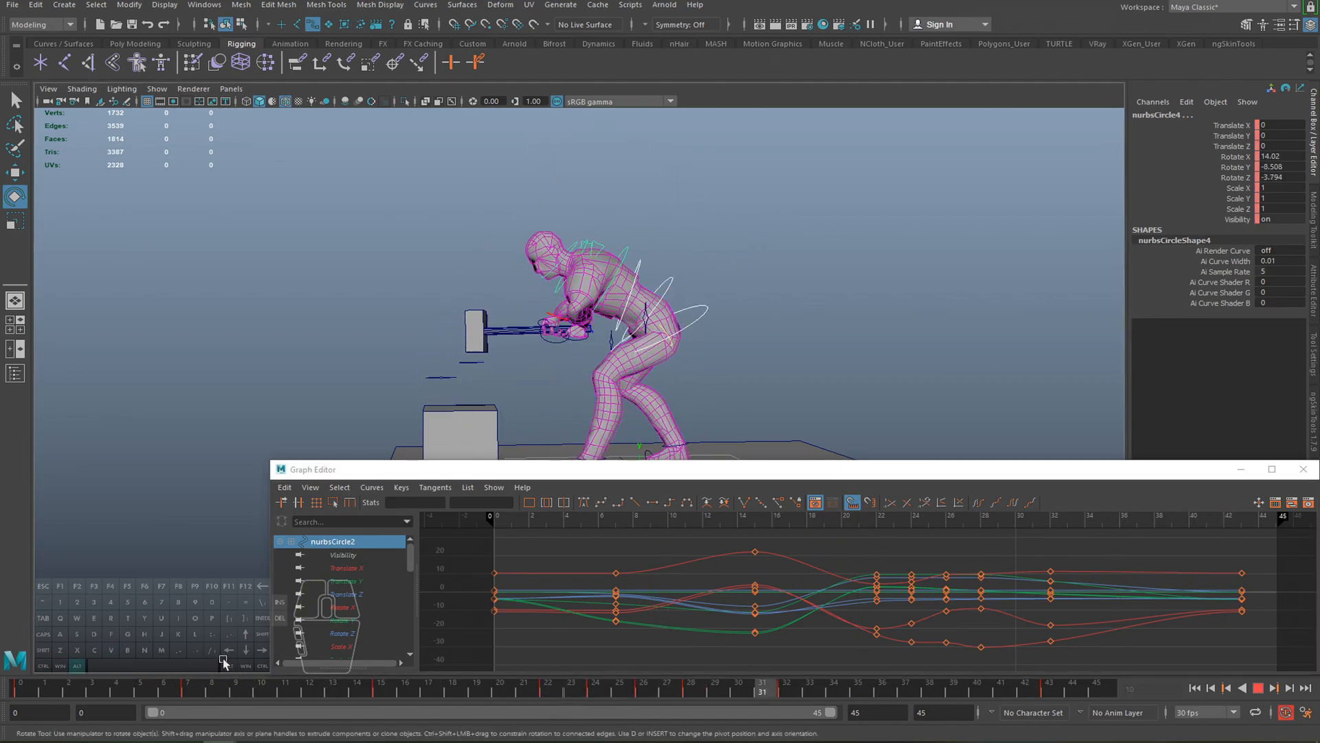
- Set keys on the hip control nurbsCircle1 at frames 26 and 24, and play back the swing
left_click_drag(510, 686, 643, 693)
key("q")
left_click(670, 343)
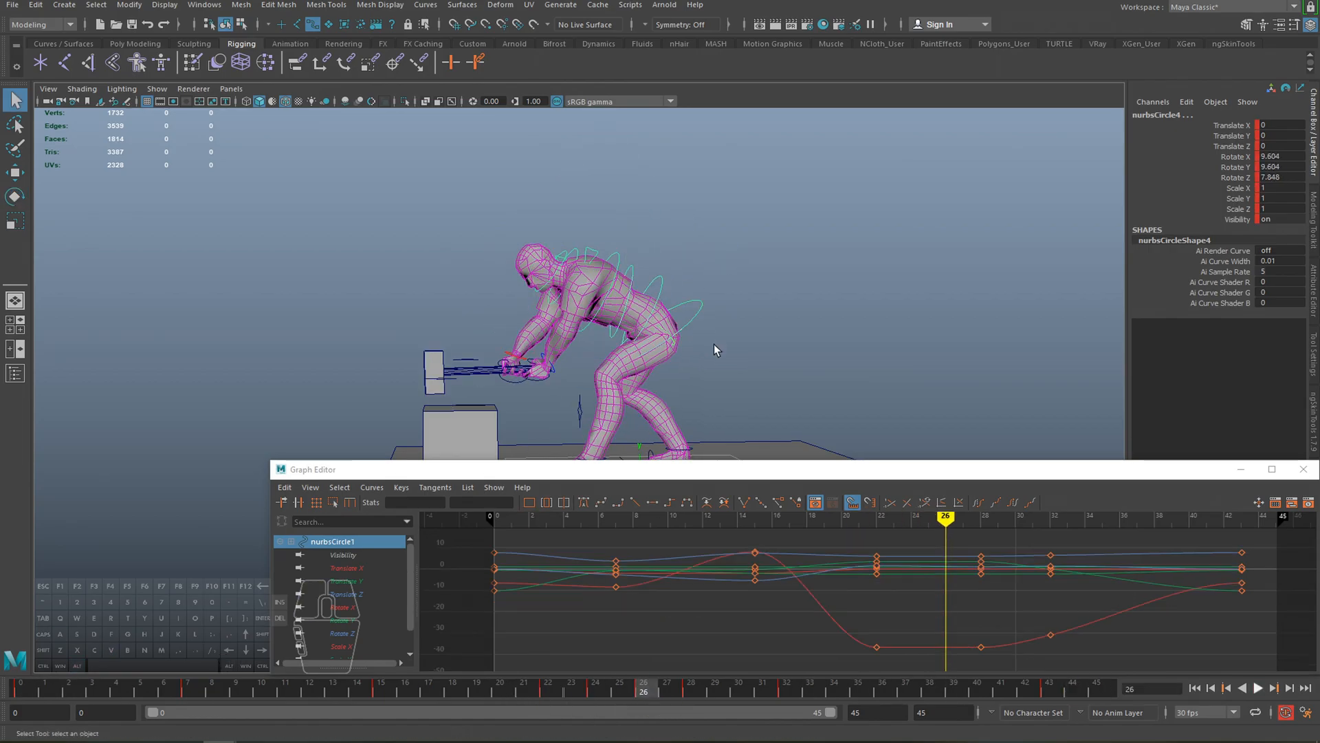
key("s")
key("ctrl+z")
key("s")
left_click(601, 689)
key("s")
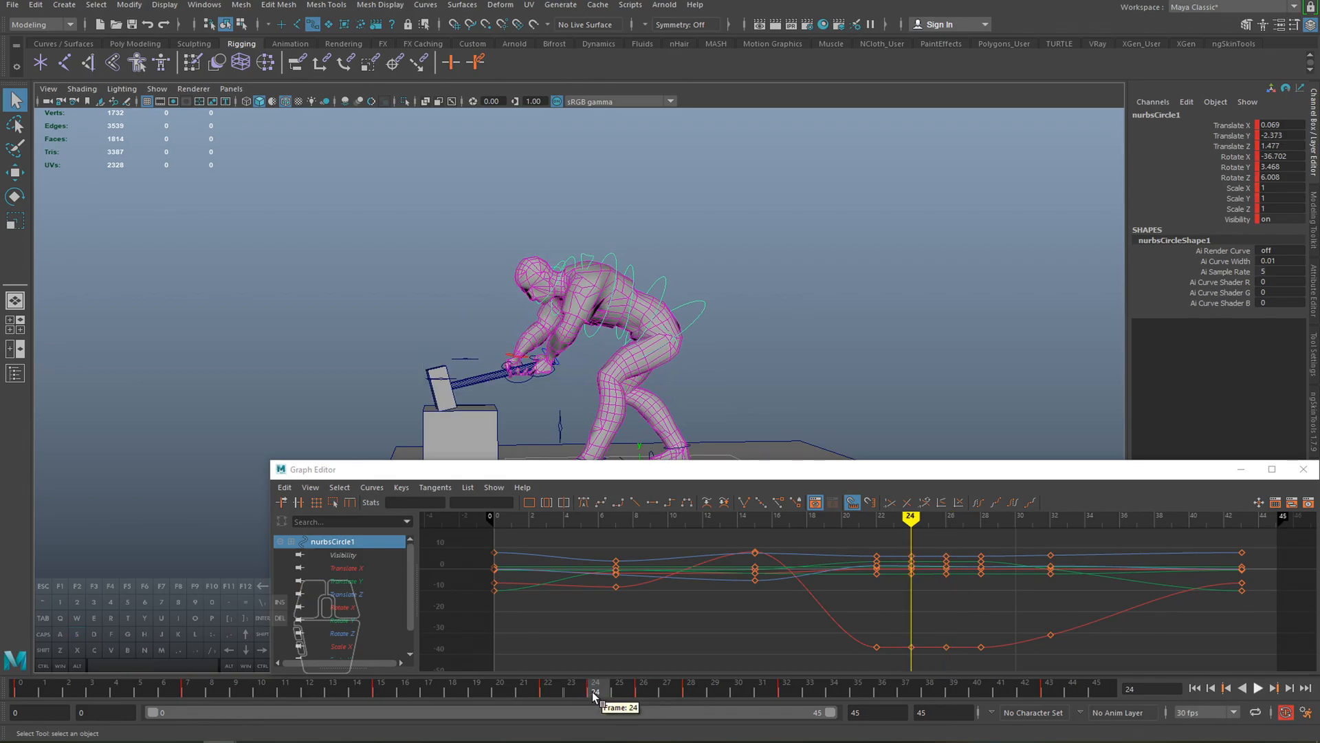
key("alt+v")
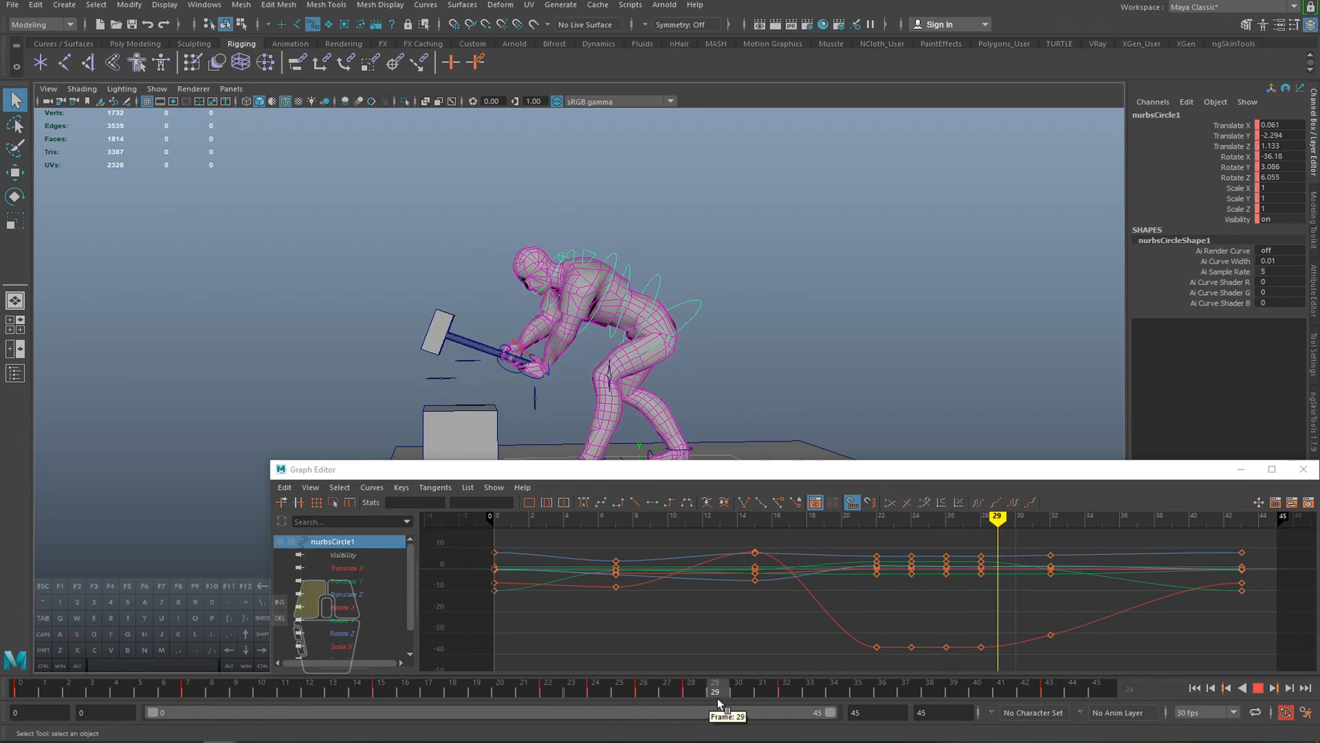
- Lower the hip control nurbsCircle1 slightly at frame 26 and play back the impact
left_click_drag(632, 695, 649, 695)
key("w")
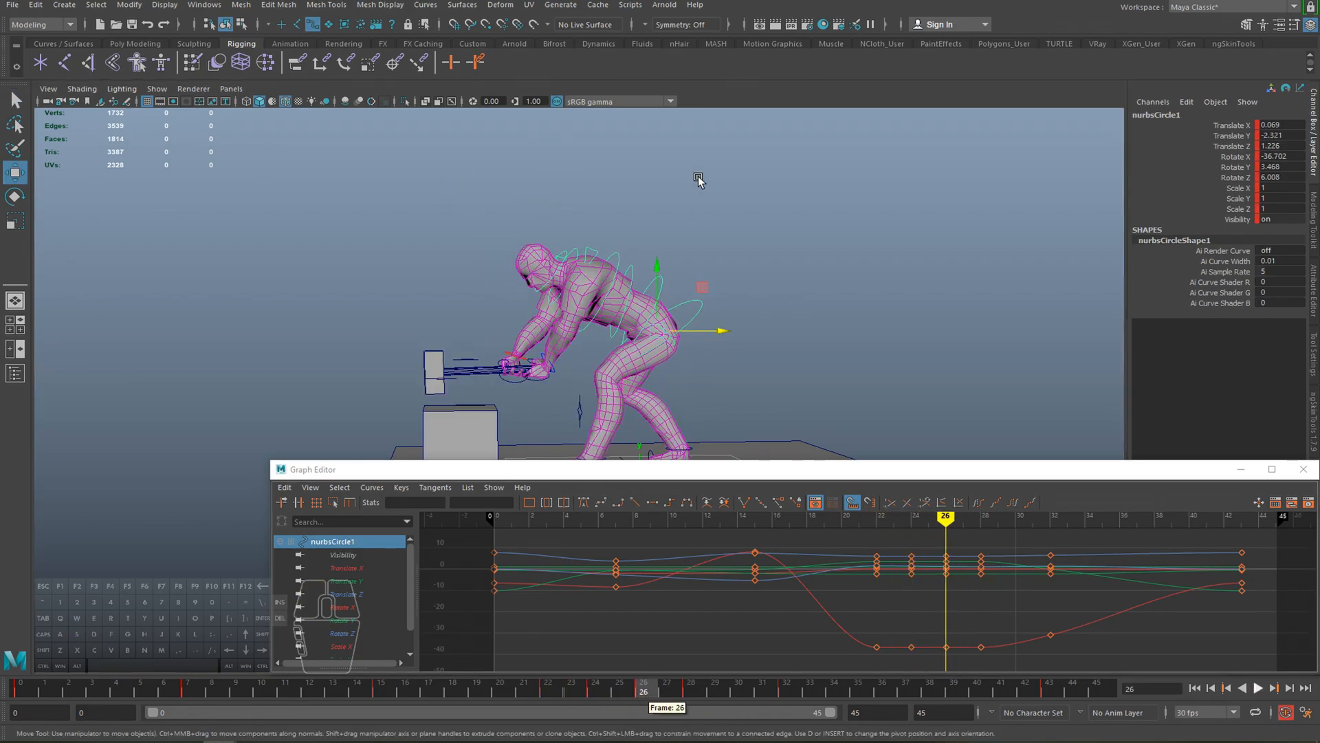
left_click(505, 684)
key("alt+v")
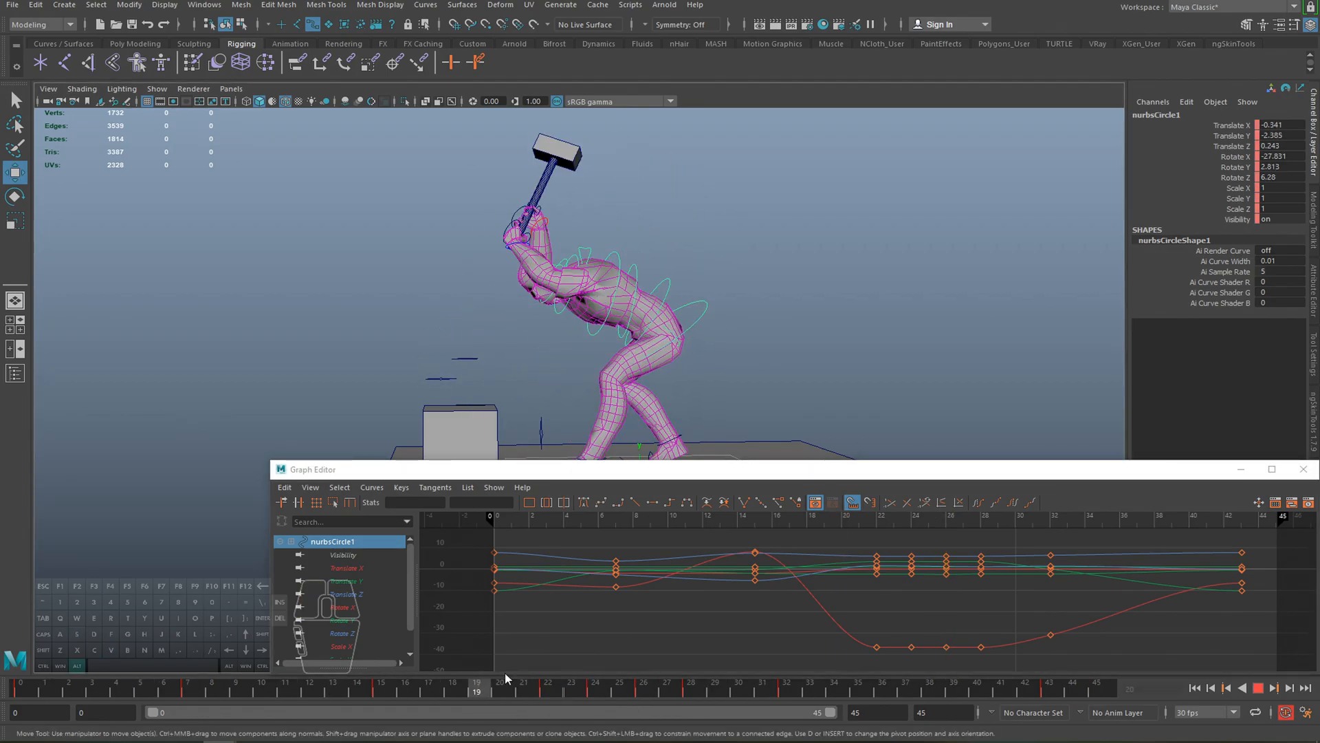
left_click(621, 690)
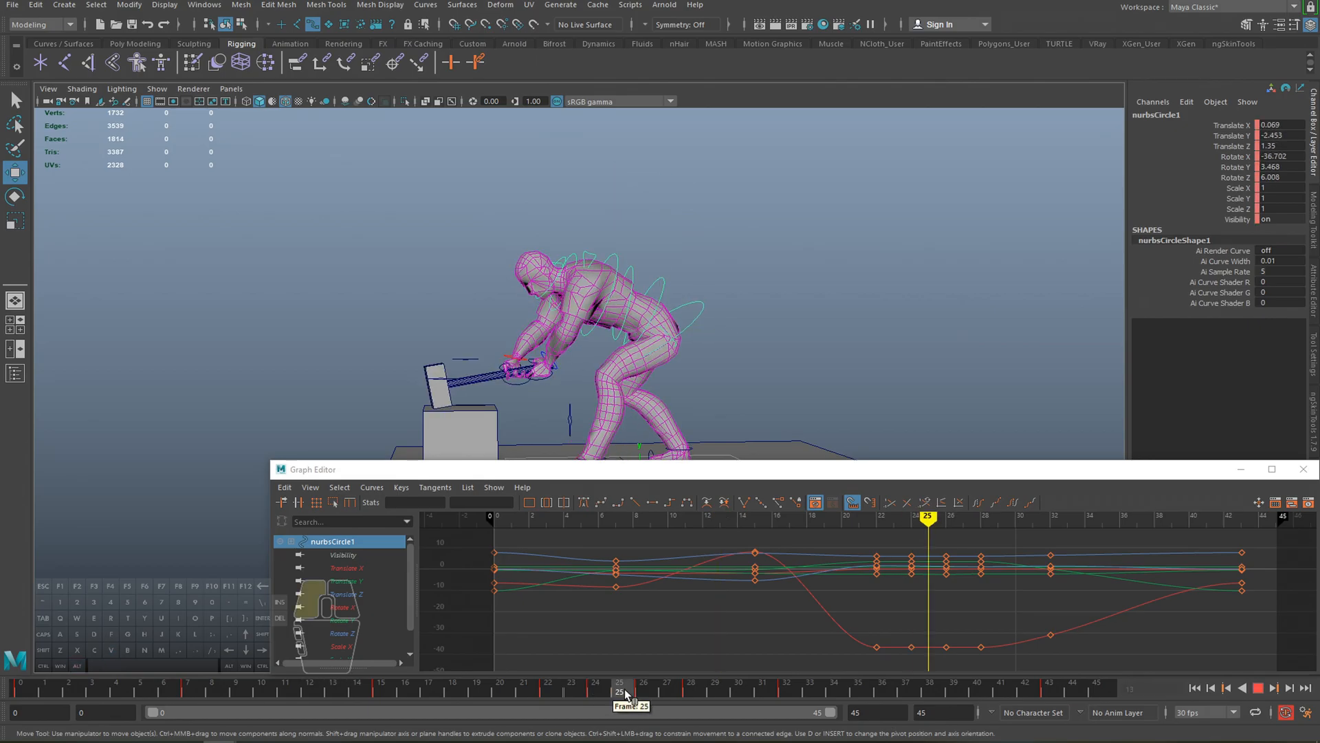
- Rotate the spine controls nurbsCircle3 and nurbsCircle4 around X at frame 26, with nurbsCircle4 at Rotate X 8.583, and play back the swing
left_click(637, 276)
left_click(631, 274)
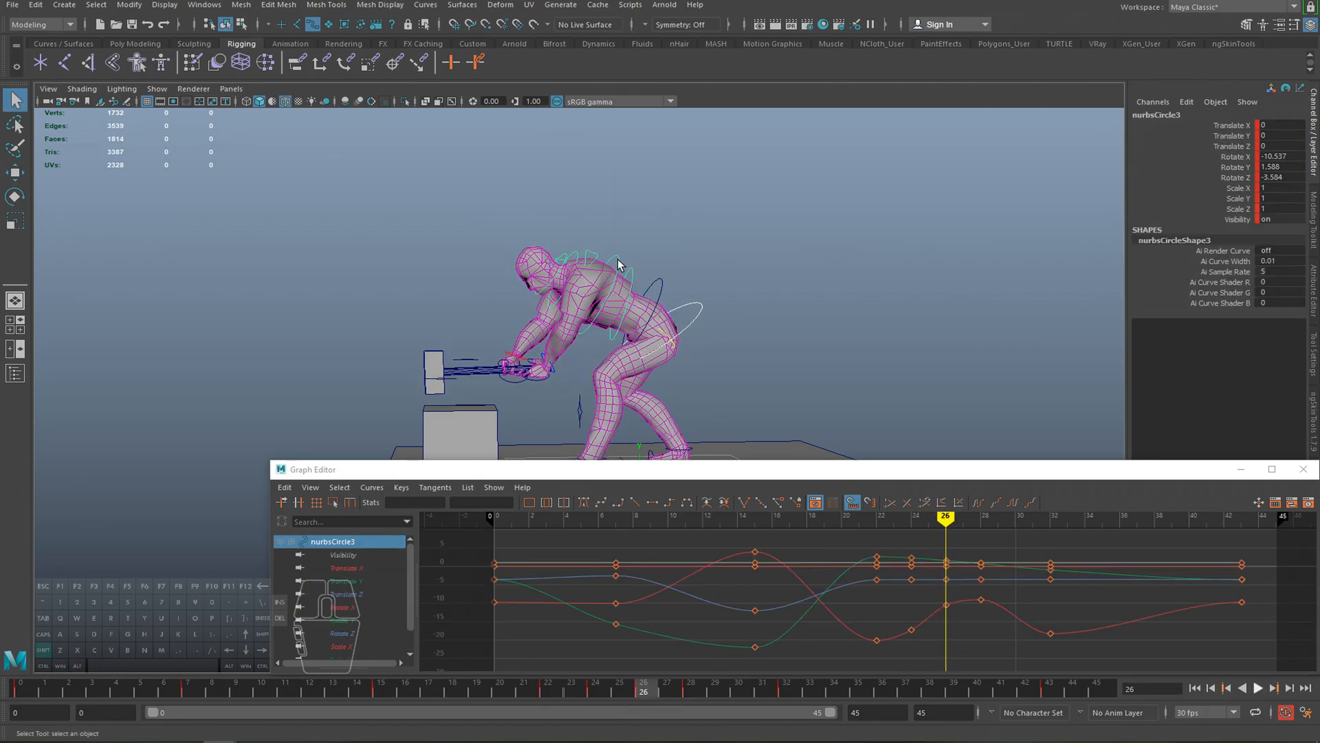
left_click(619, 262, "shift")
mouse_move(596, 689)
left_mouse_down()
mouse_move(543, 691)
mouse_move(574, 693)
left_mouse_up()
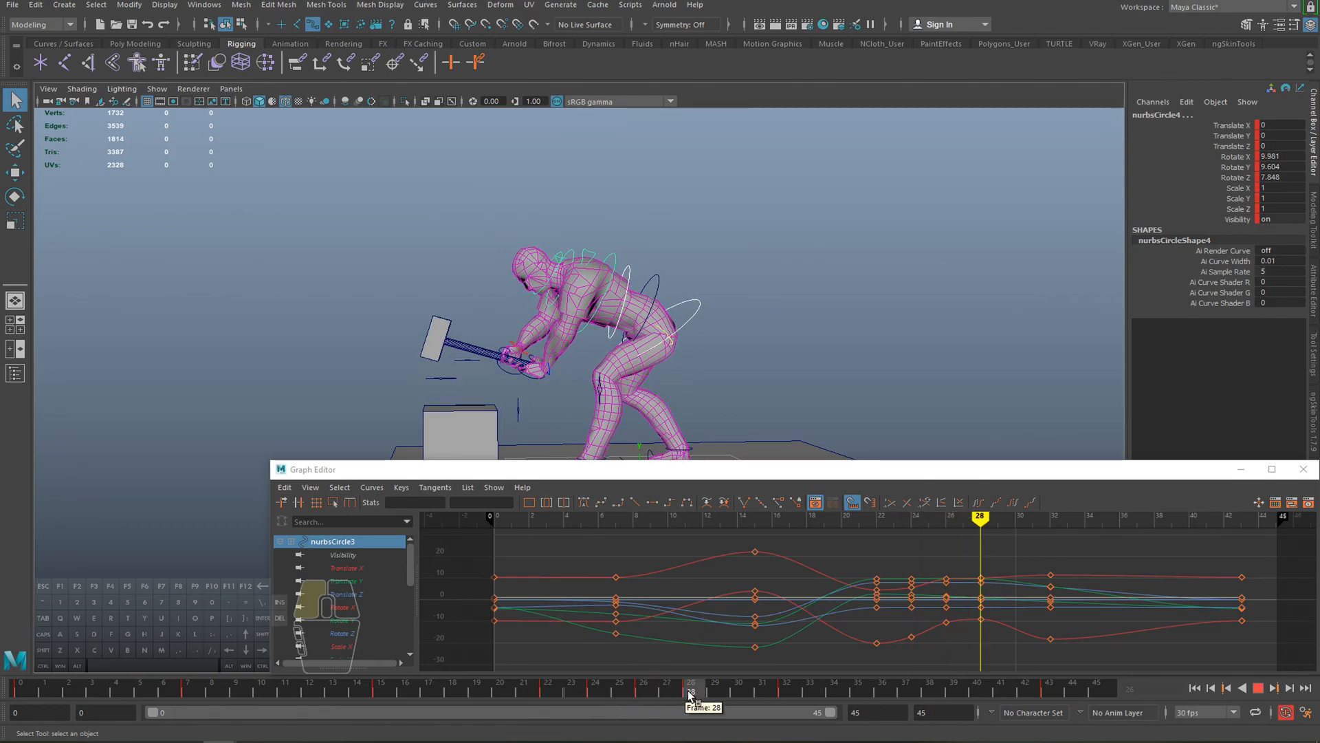
left_click_drag(690, 695, 643, 691)
key("e")
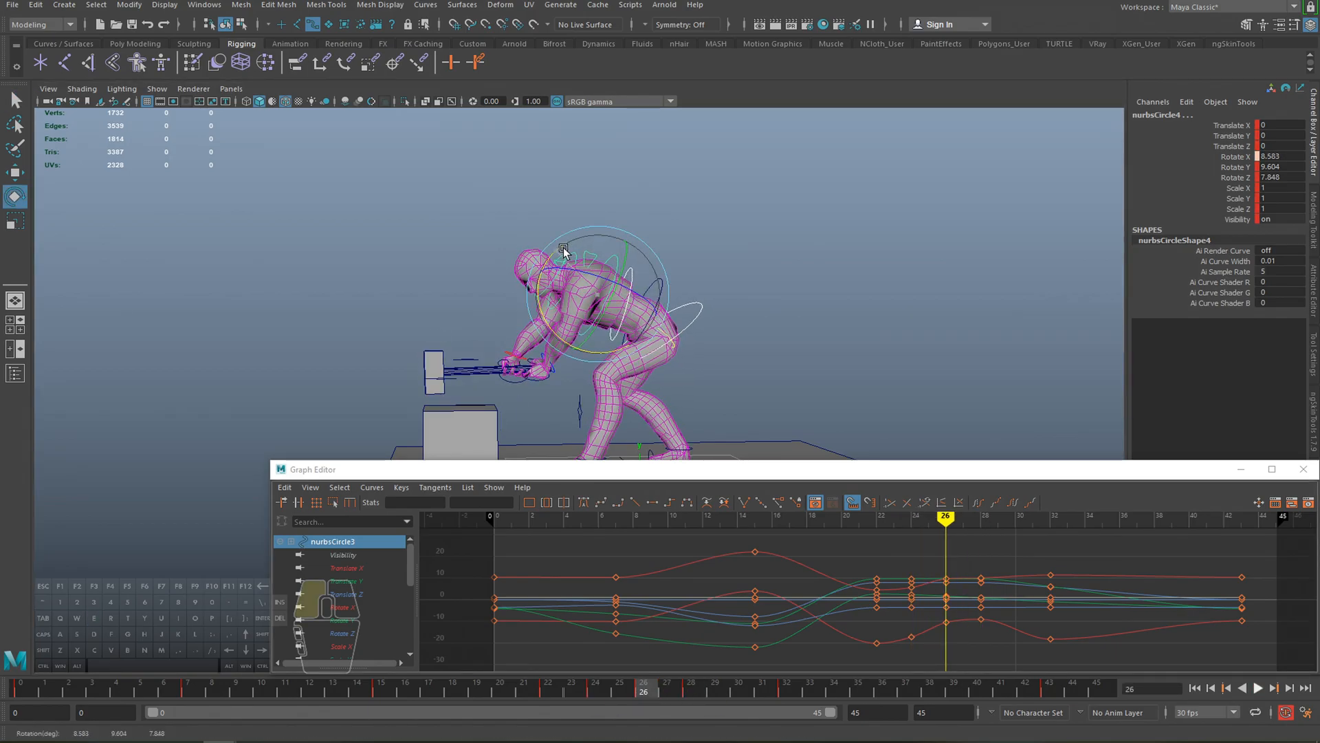
left_click_drag(644, 692, 690, 693)
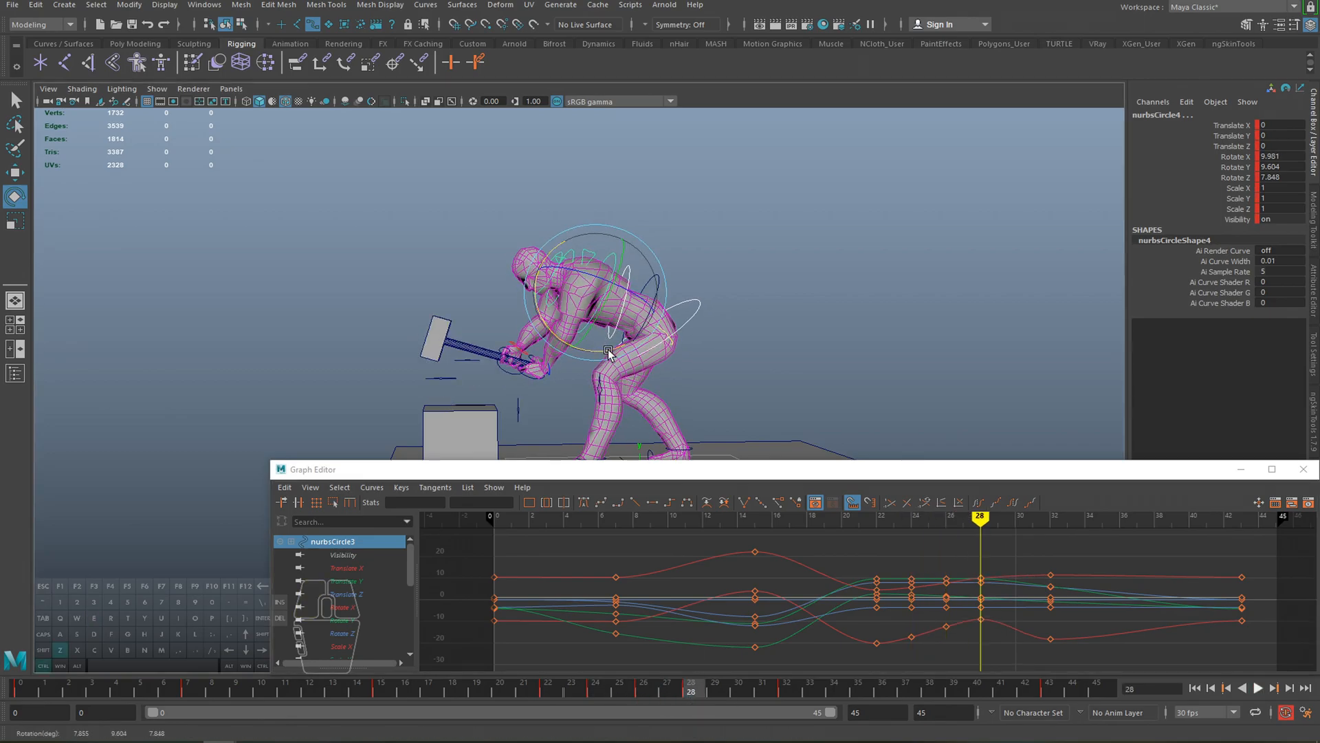
key("alt+v")
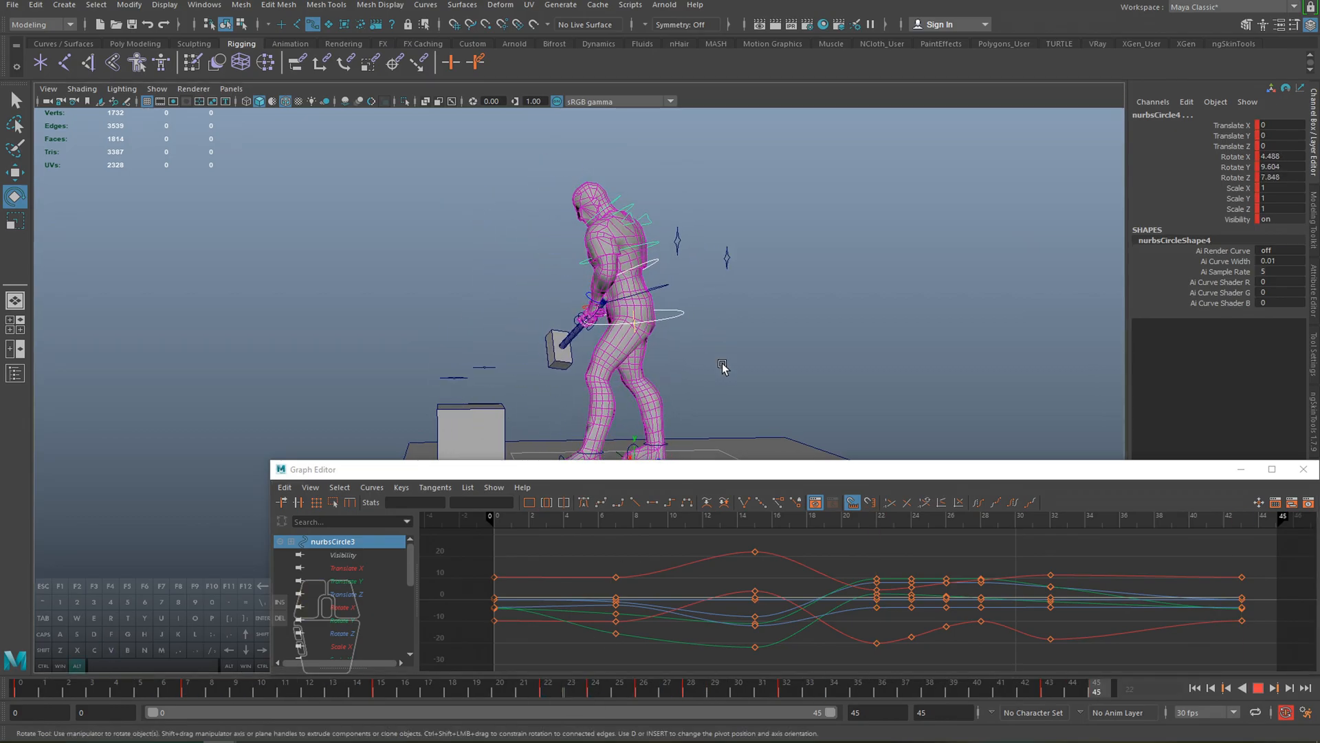
- Try lowering the hip control nurbsCircle1 slightly at frame 28 and play back the swing
left_click(605, 691)
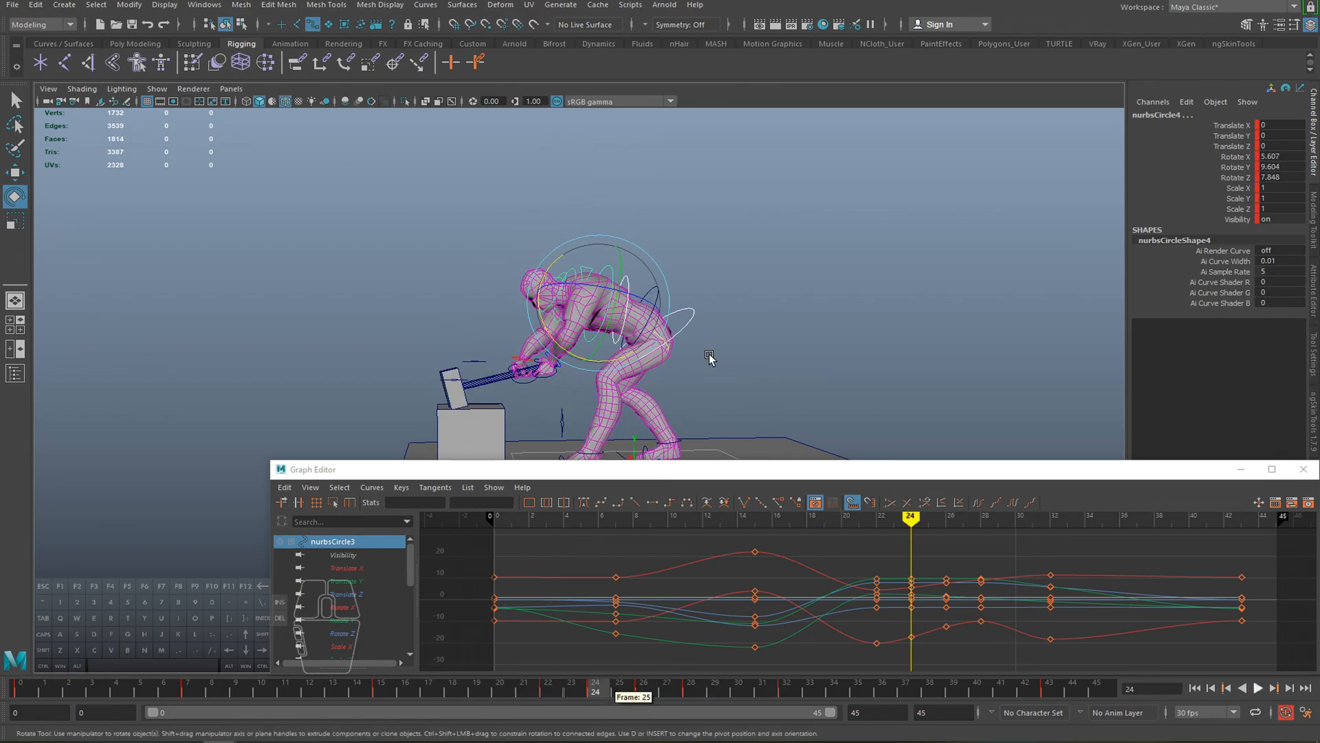
left_click(689, 312)
left_click_drag(622, 695, 691, 696)
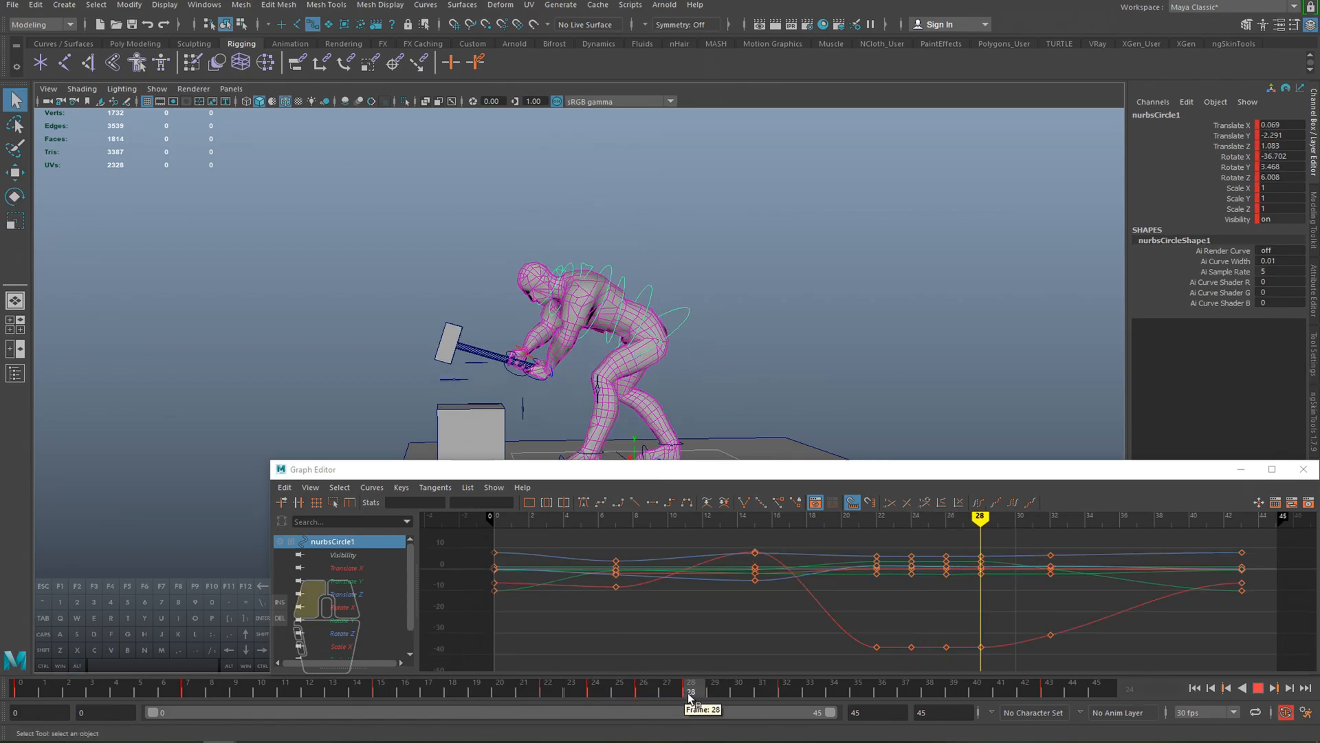
key("w")
left_click_drag(649, 279, 649, 282)
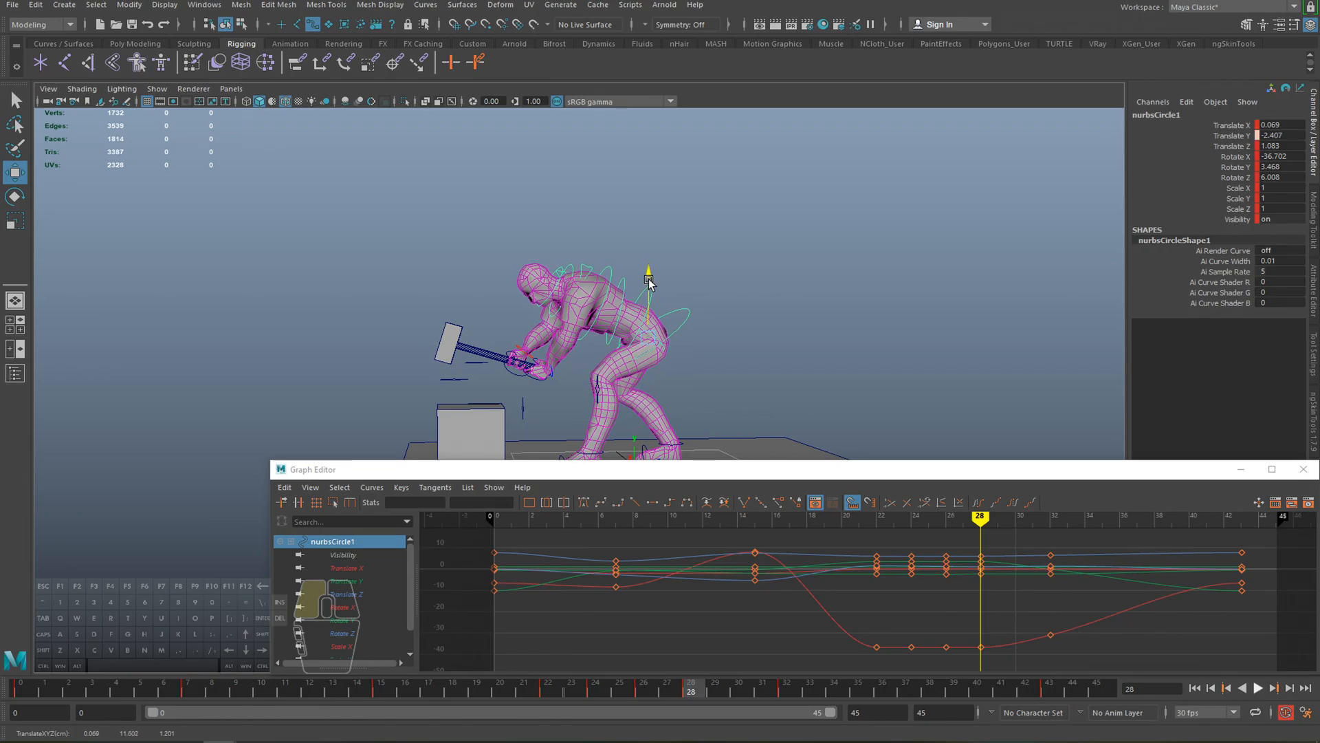
left_click(549, 691)
key("alt+v")
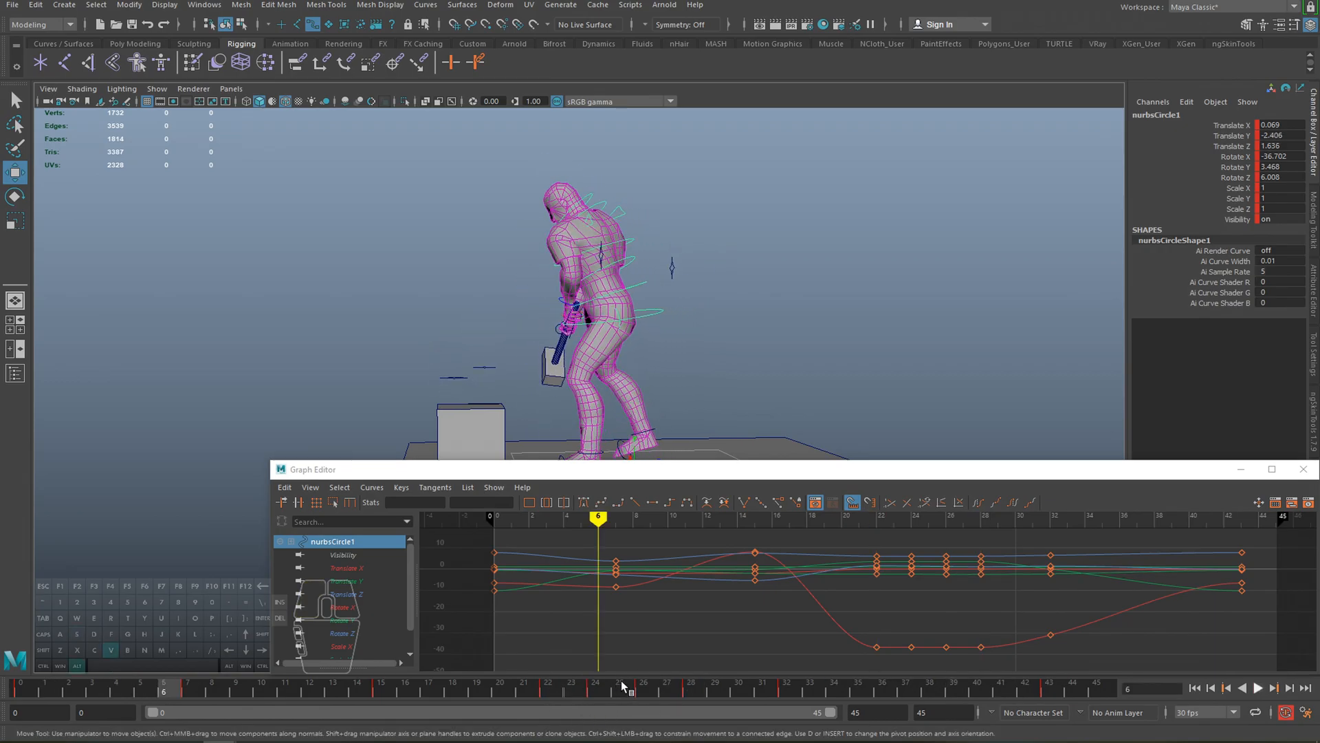
left_click(690, 690)
key("ctrl+z")
- Try rotating the hip control nurbsCircle1 to Rotate X -33.726 at frame 28 and play back the swing
left_click_drag(656, 278, 662, 280)
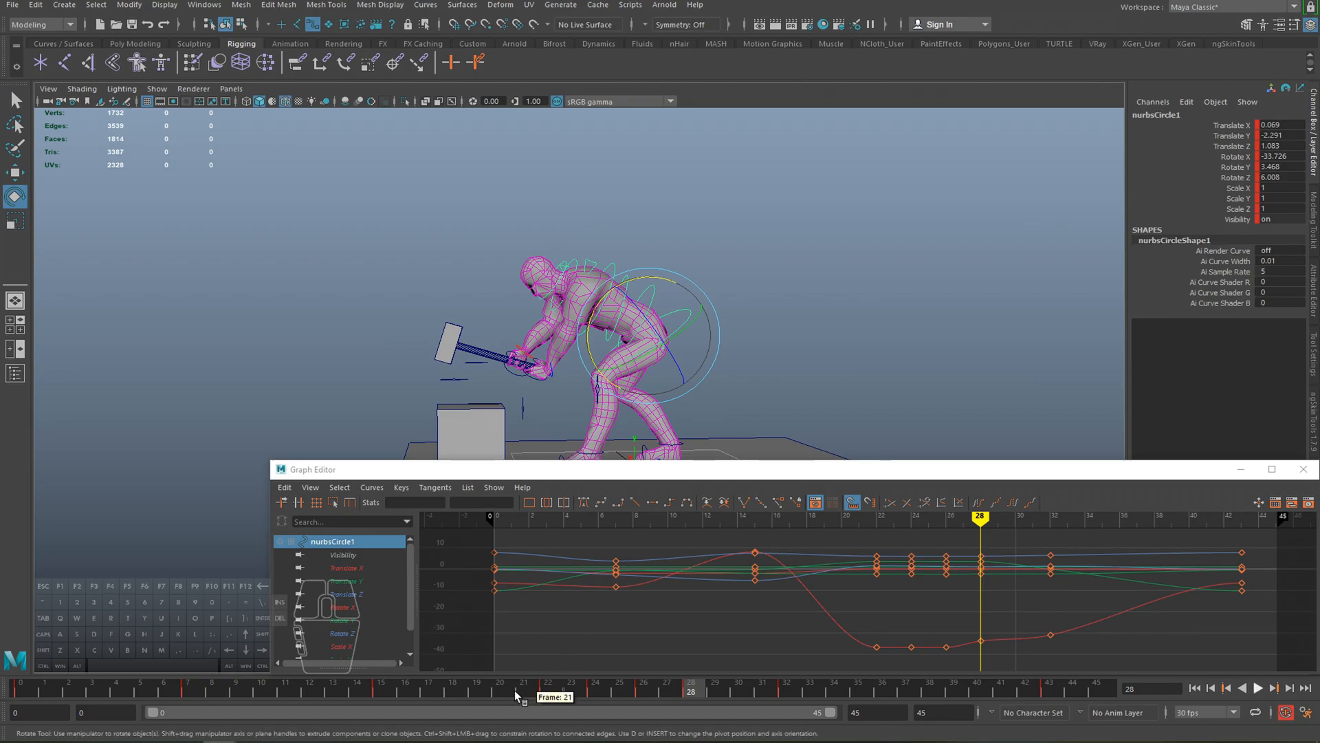
left_click(515, 690)
key("alt+v")
key("alt+v")
left_click(690, 690)
key("ctrl+z")
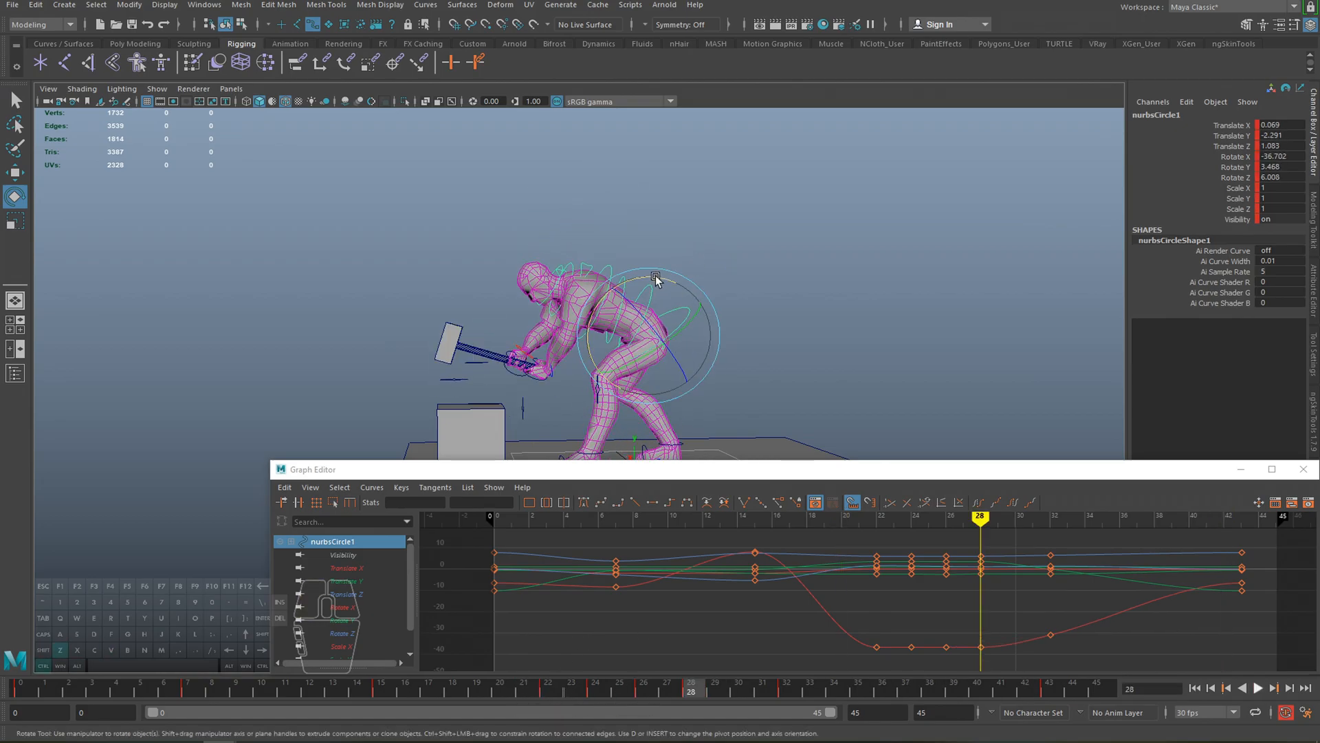
- Try rotating the hip control nurbsCircle1 to Rotate X -39.32 at frame 28 and play back the swing
left_click_drag(656, 277, 647, 282)
left_click(497, 694)
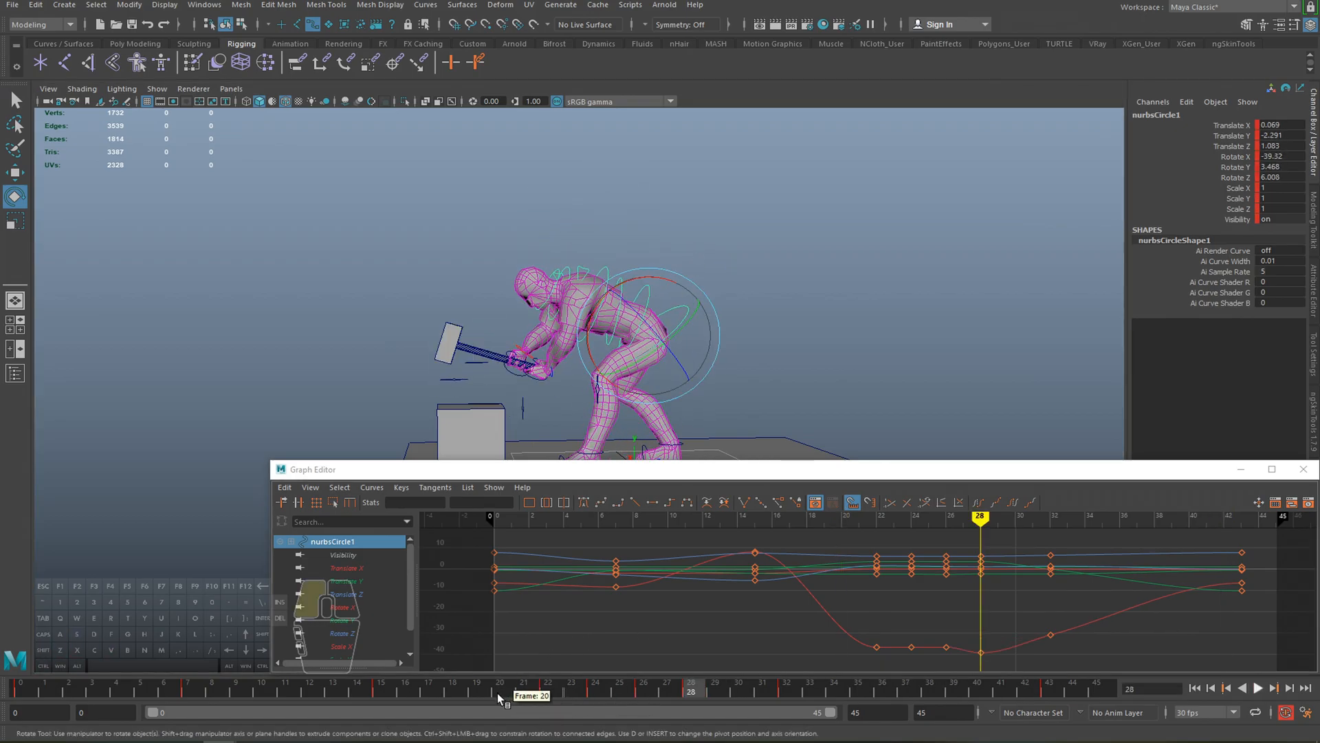
key("alt+v")
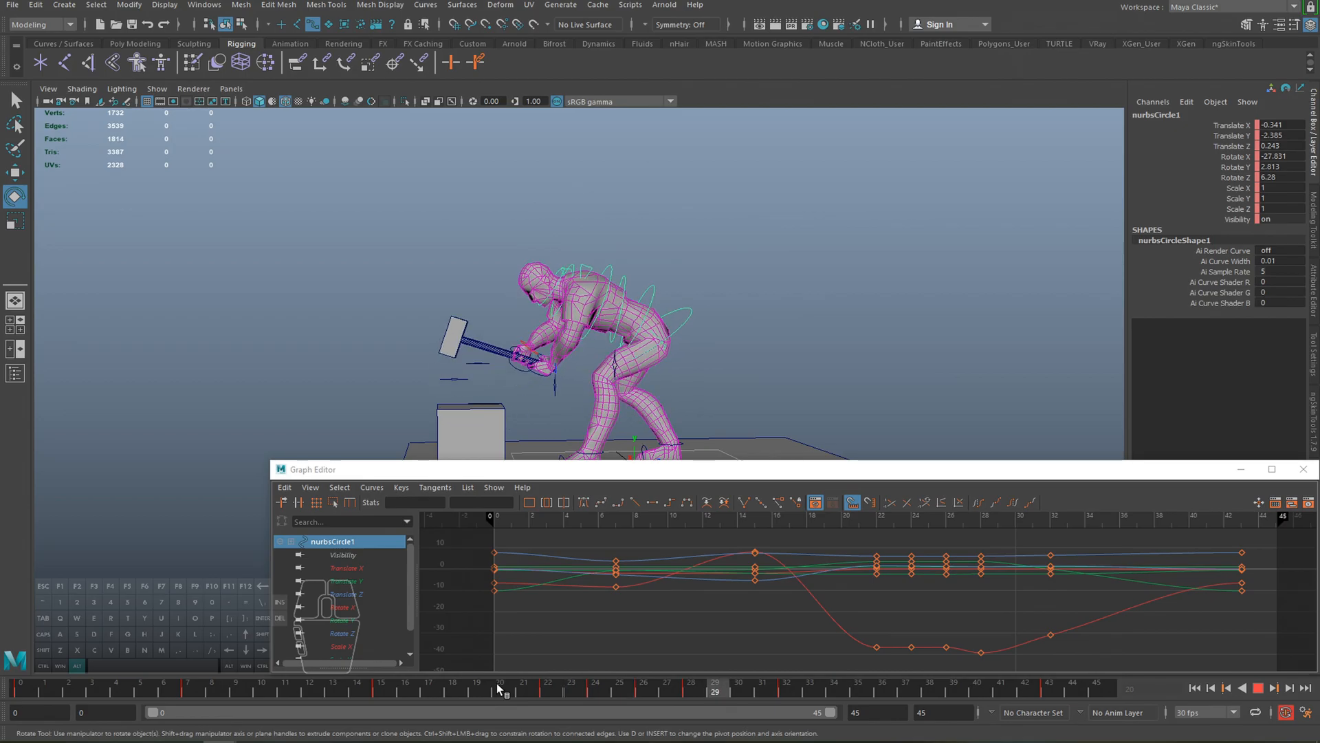
key("alt+v")
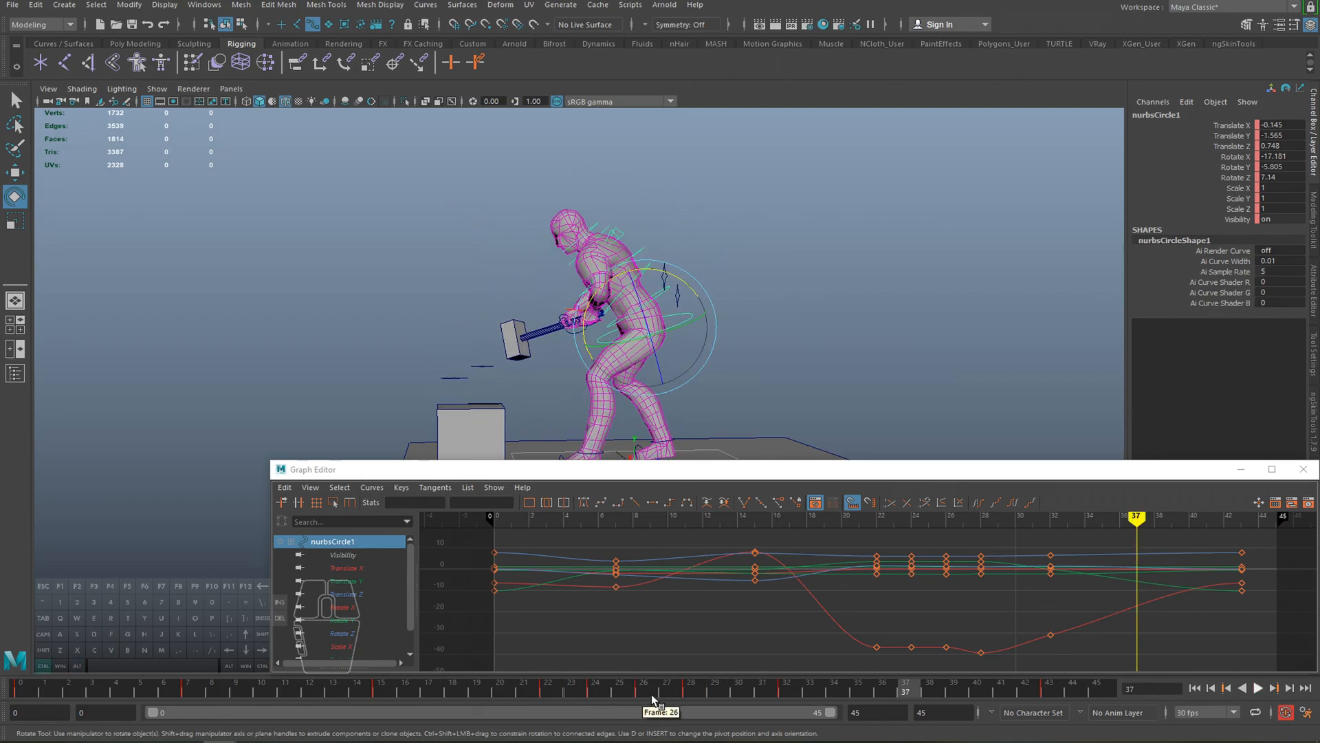
key("ctrl+z")
key("ctrl+z")
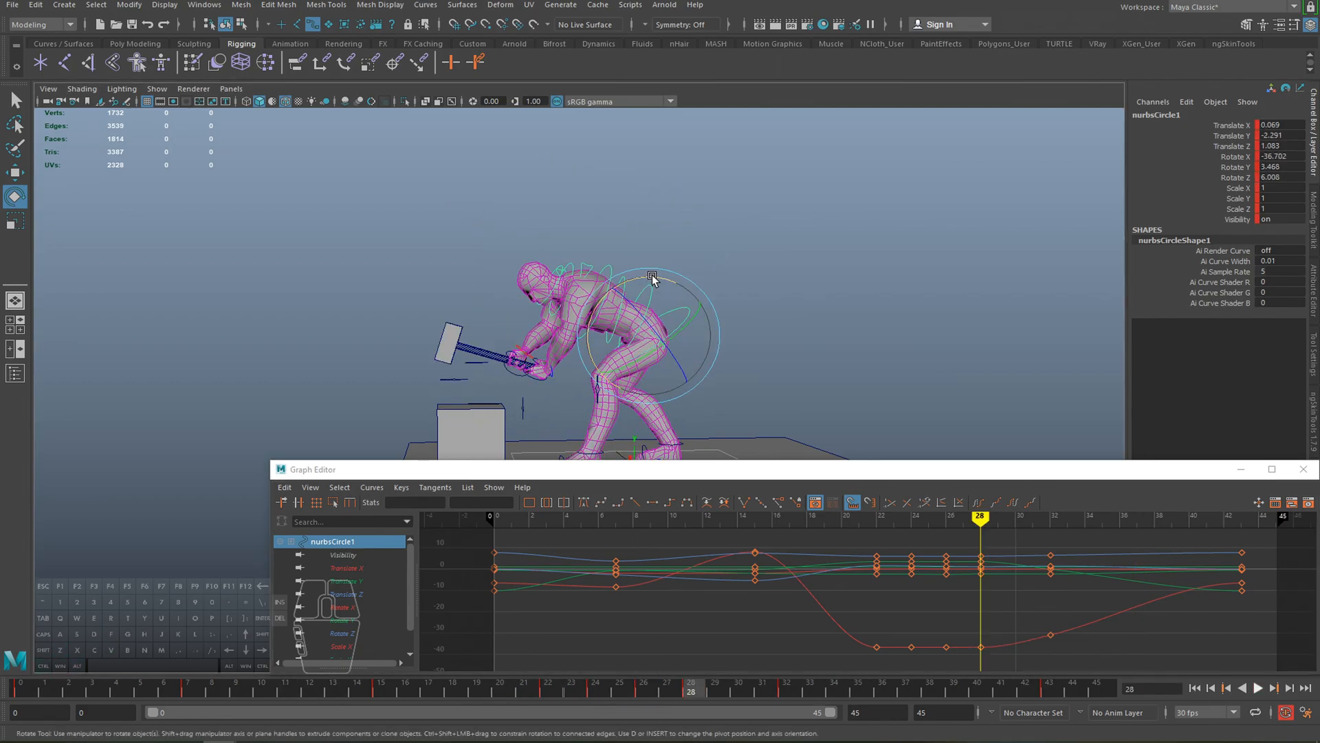
- Try keying the hip control nurbsCircle1 with less forward bend at frame 28 and review the playback from the opposite side
key("s")
key("alt+v")
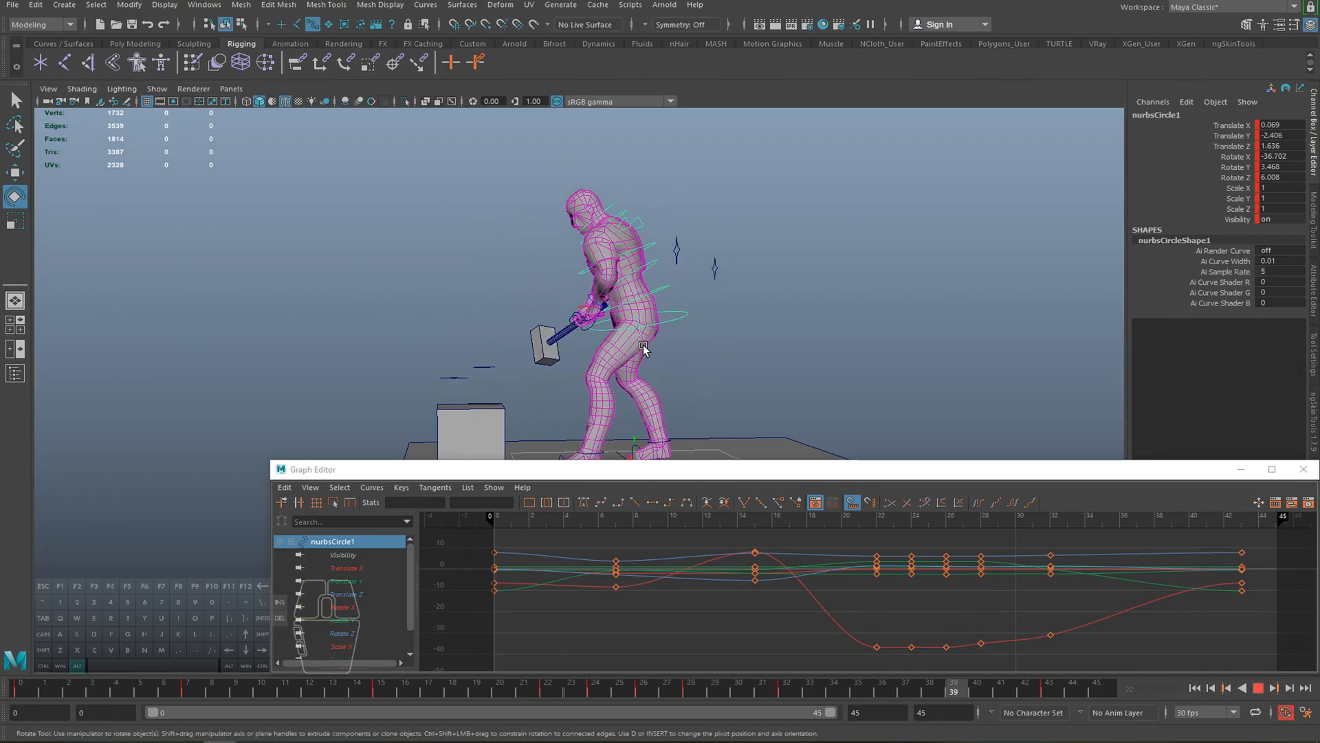
mouse_move(789, 350)
left_mouse_down("alt")
mouse_move(873, 327)
mouse_move(936, 329)
mouse_move(787, 351)
left_mouse_up("alt")
key("alt+v")
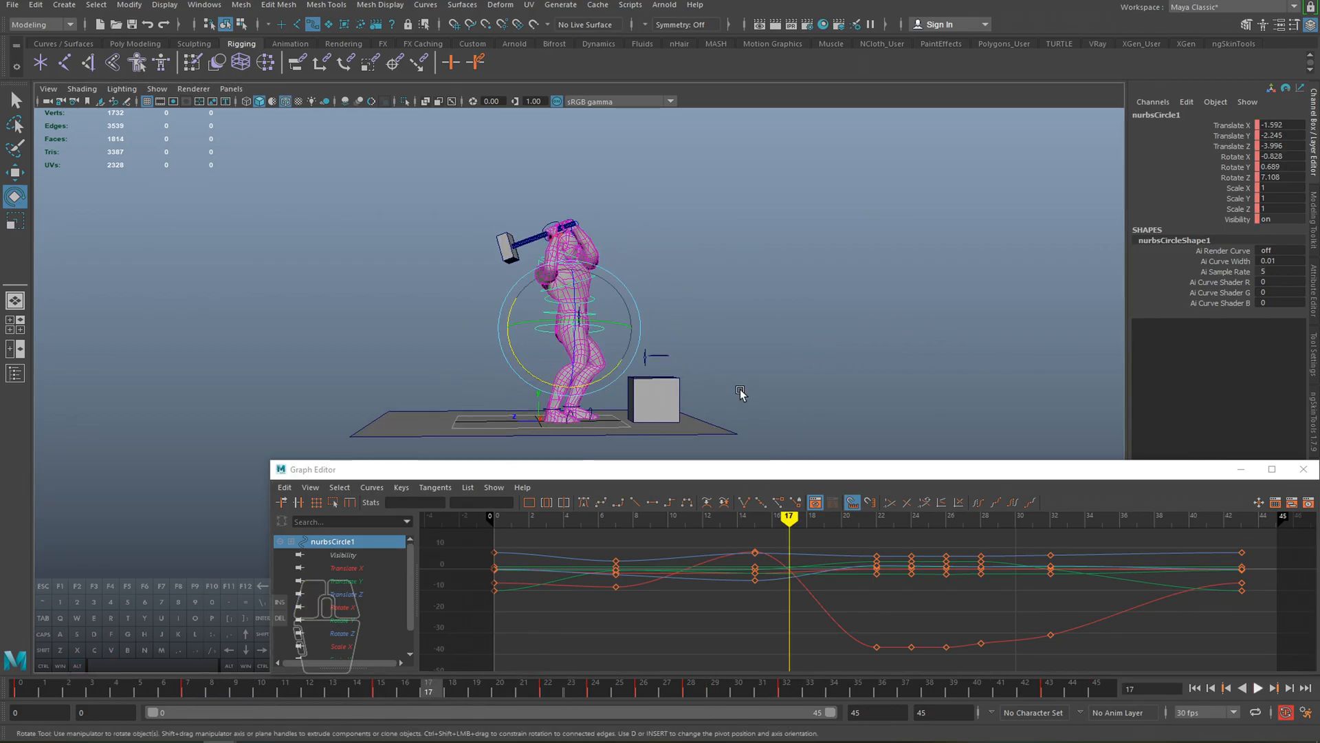
key("ctrl+z")
key("ctrl+z")
- Replay the swing and try rotating the hip control nurbsCircle1 to Rotate X -39.841 at frame 28
left_click(613, 695)
key("alt+v")
right_click_drag(660, 321, 728, 380, "alt")
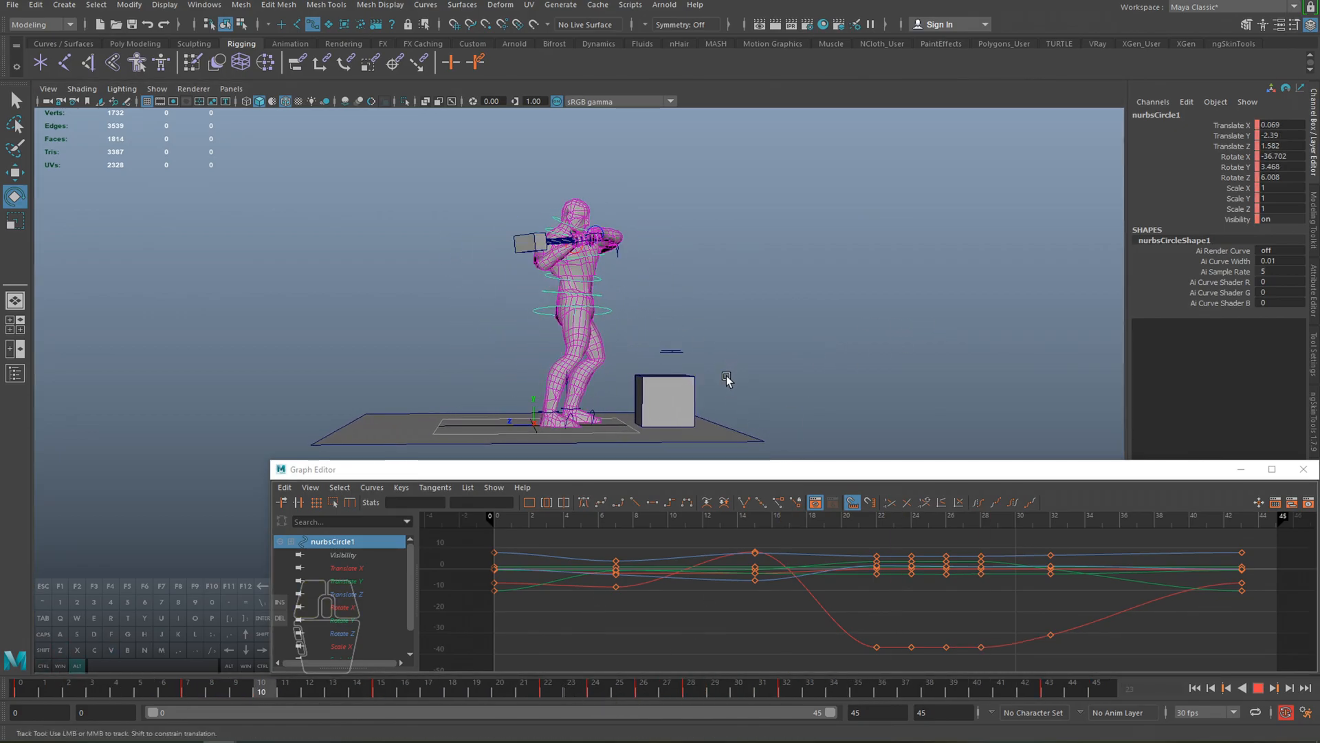
key("alt+v")
left_click(636, 691)
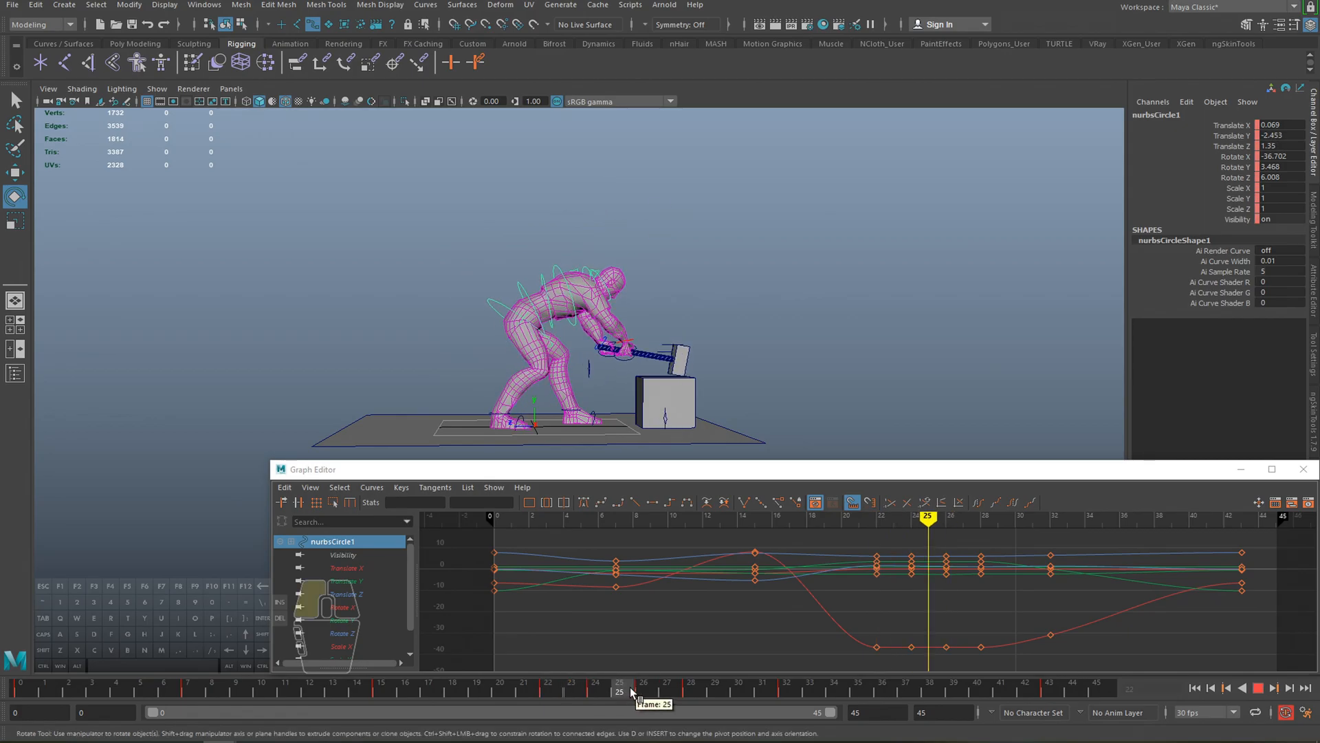
left_click_drag(631, 687, 700, 693)
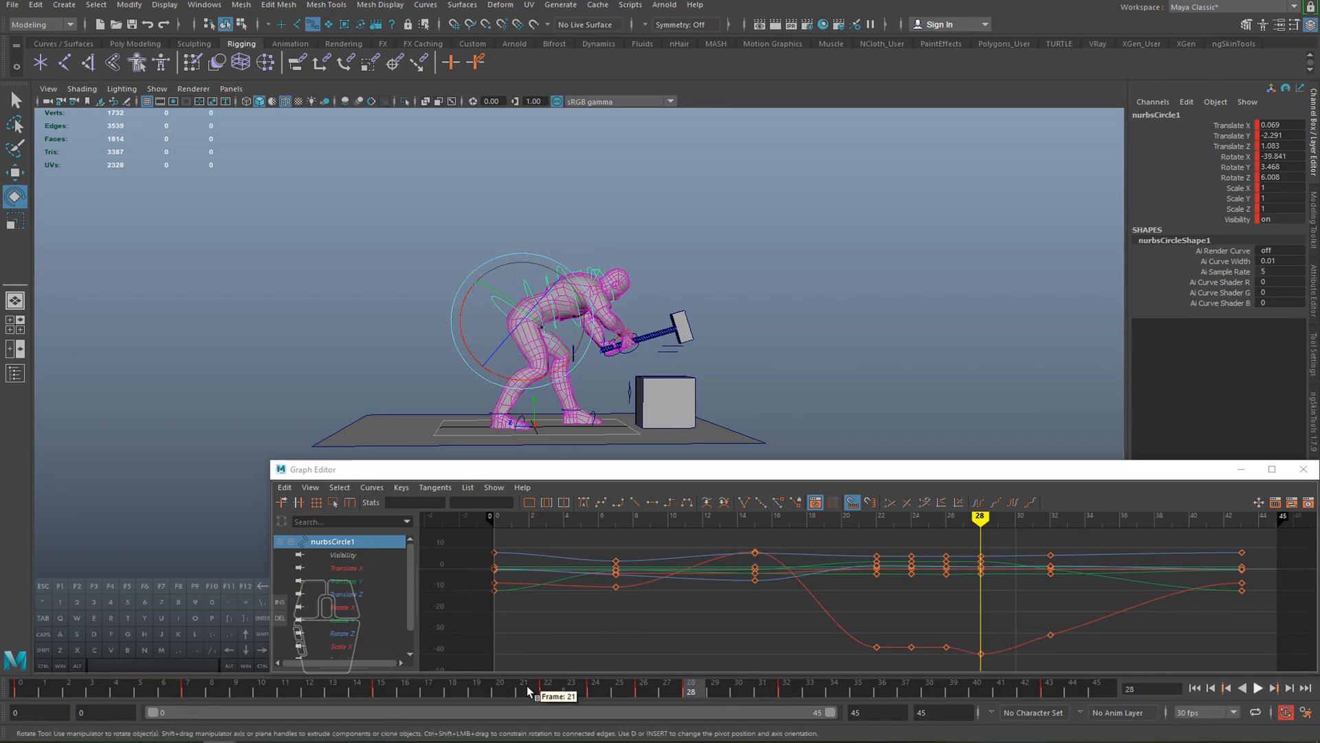
key("alt+v")
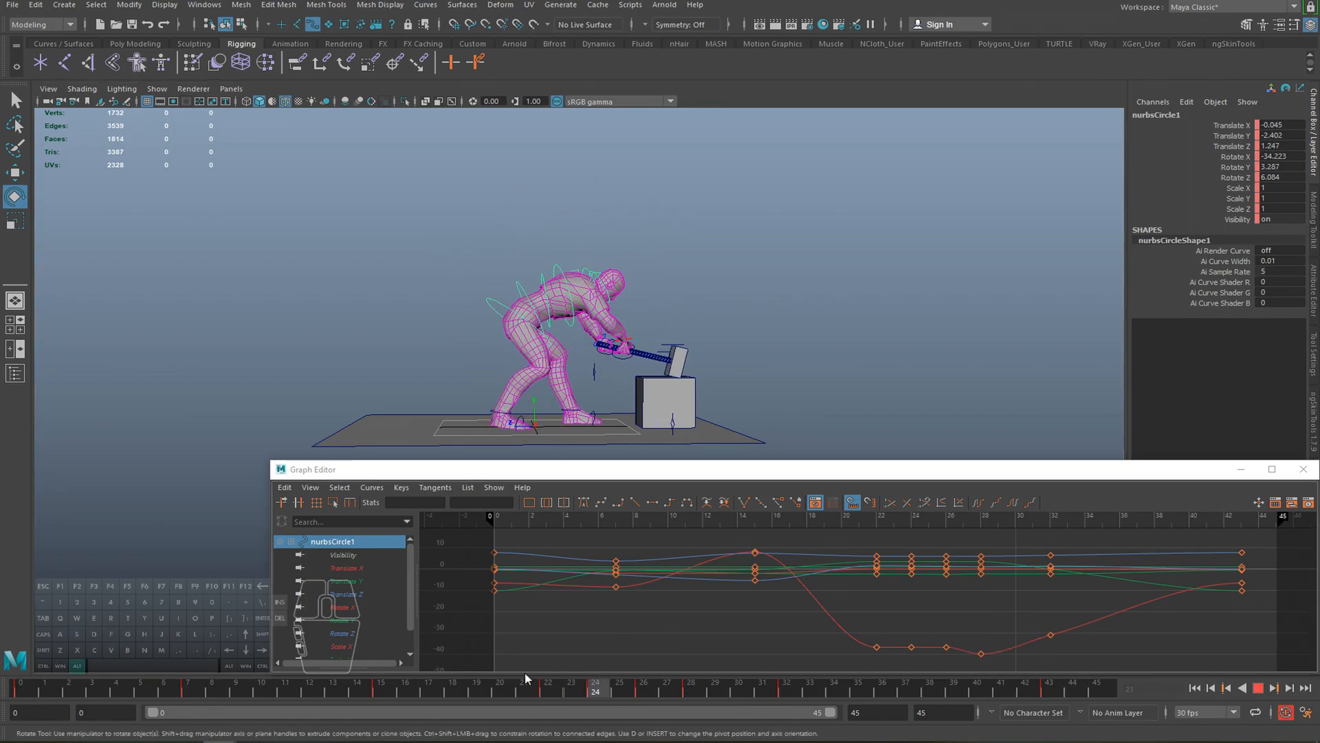
left_click(691, 687)
left_click_drag(536, 303, 540, 303)
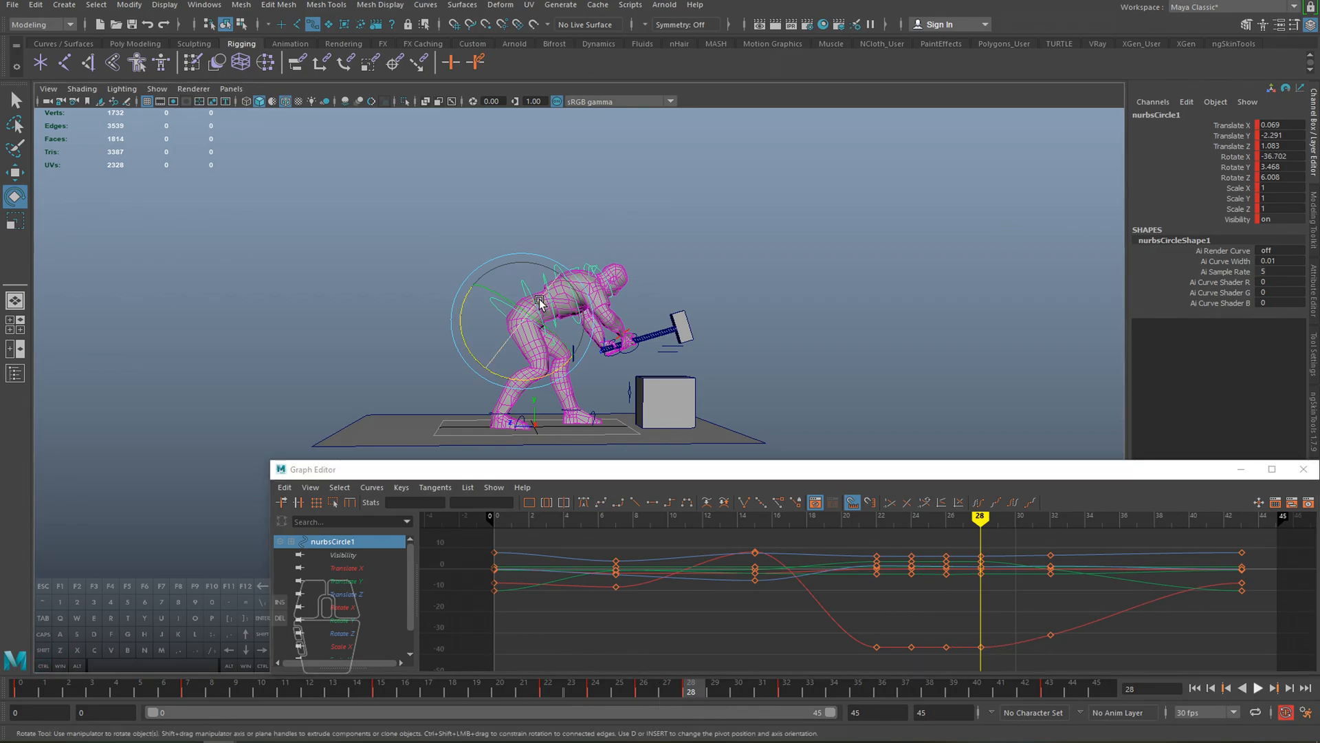
- Select the spine controls nurbsCircle2, nurbsCircle3 and nurbsCircle4 at frame 28 for rotation and play back the swing
left_click(528, 286)
left_click(546, 278, "shift")
left_click(558, 269, "shift")
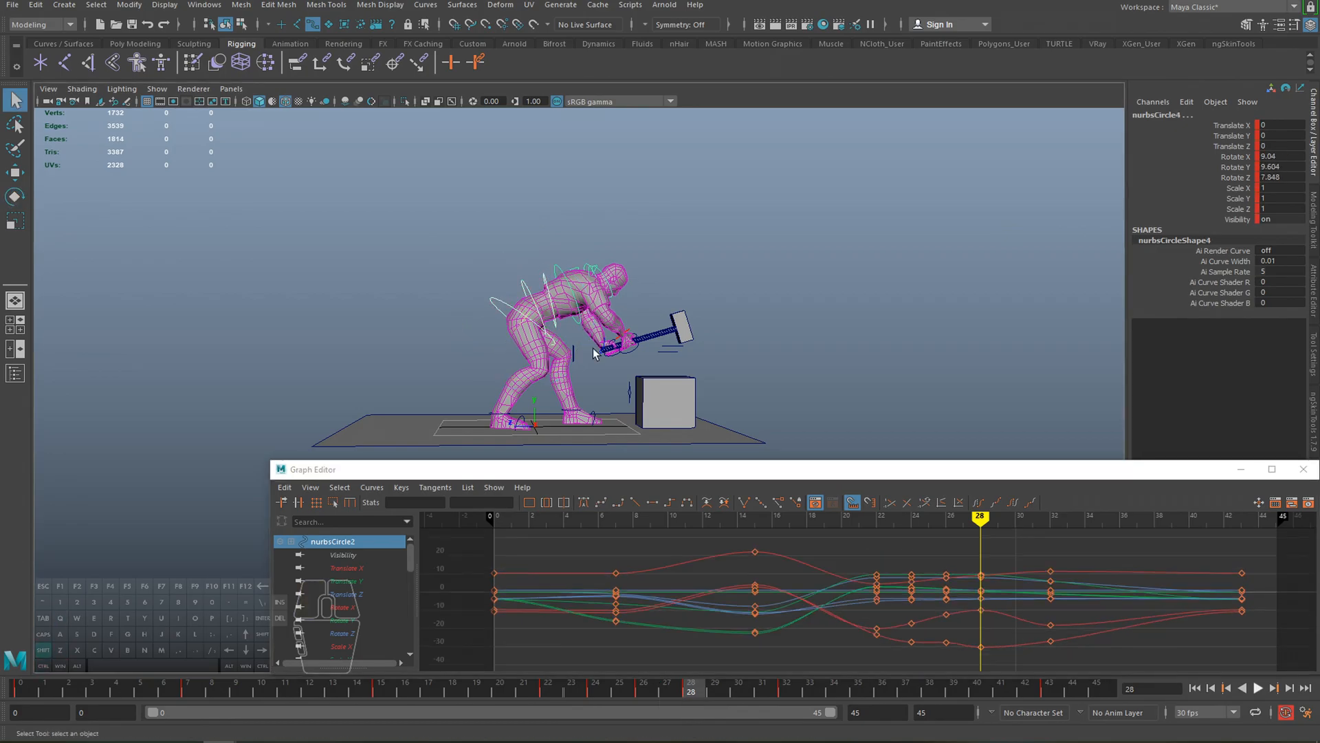
key("alt+v")
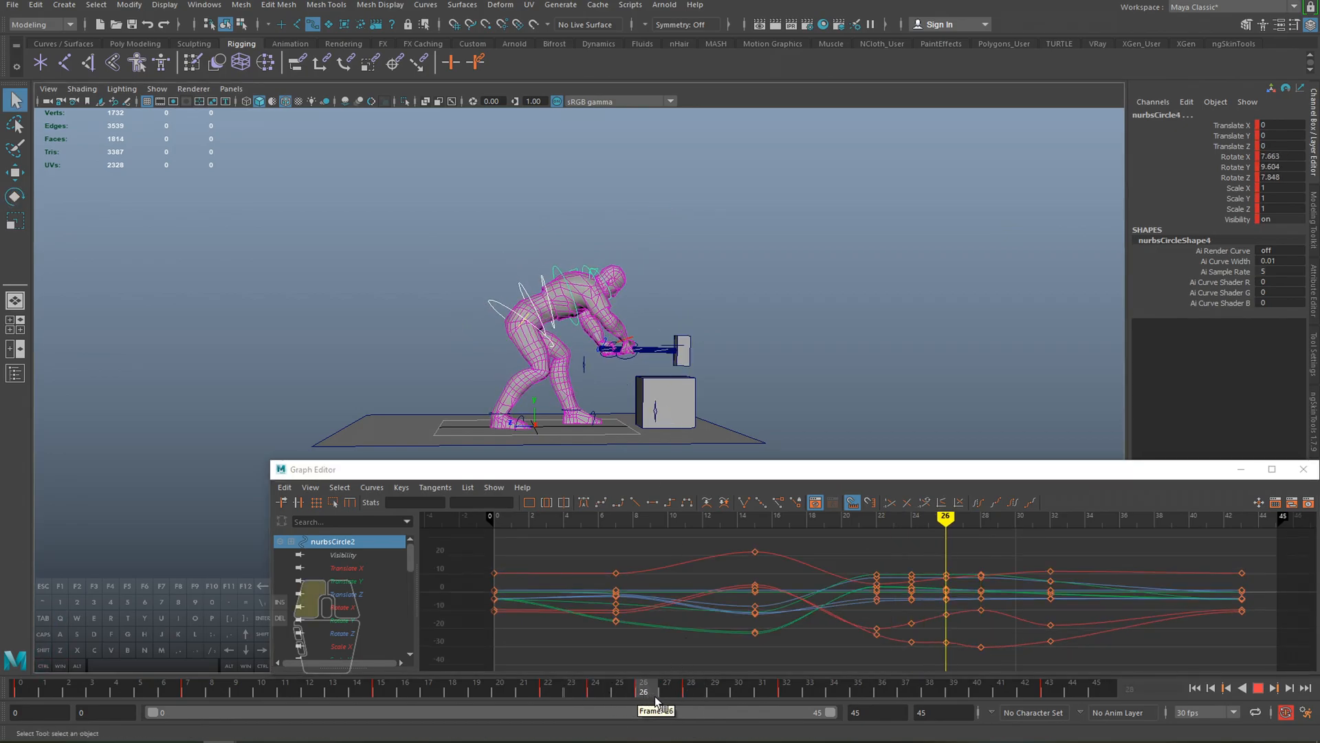
key("alt+v")
key("e")
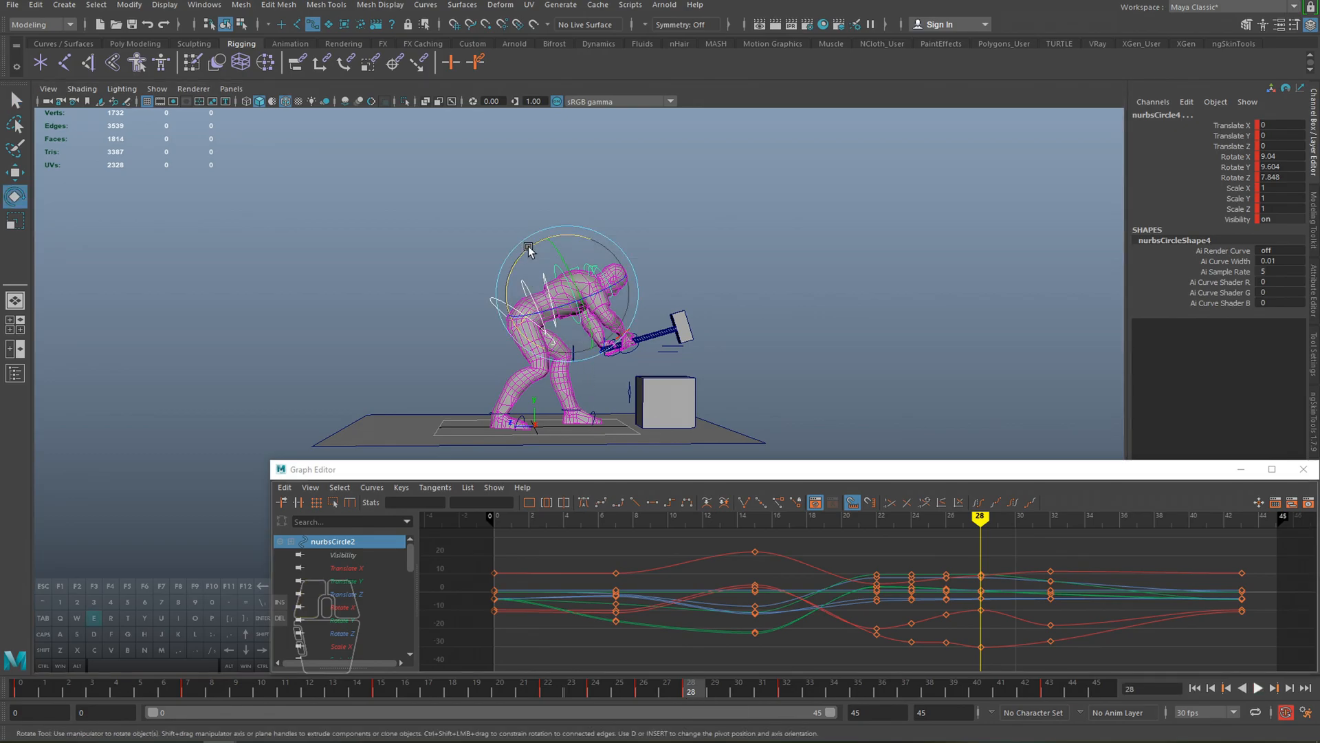
left_click(547, 686)
key("alt+v")
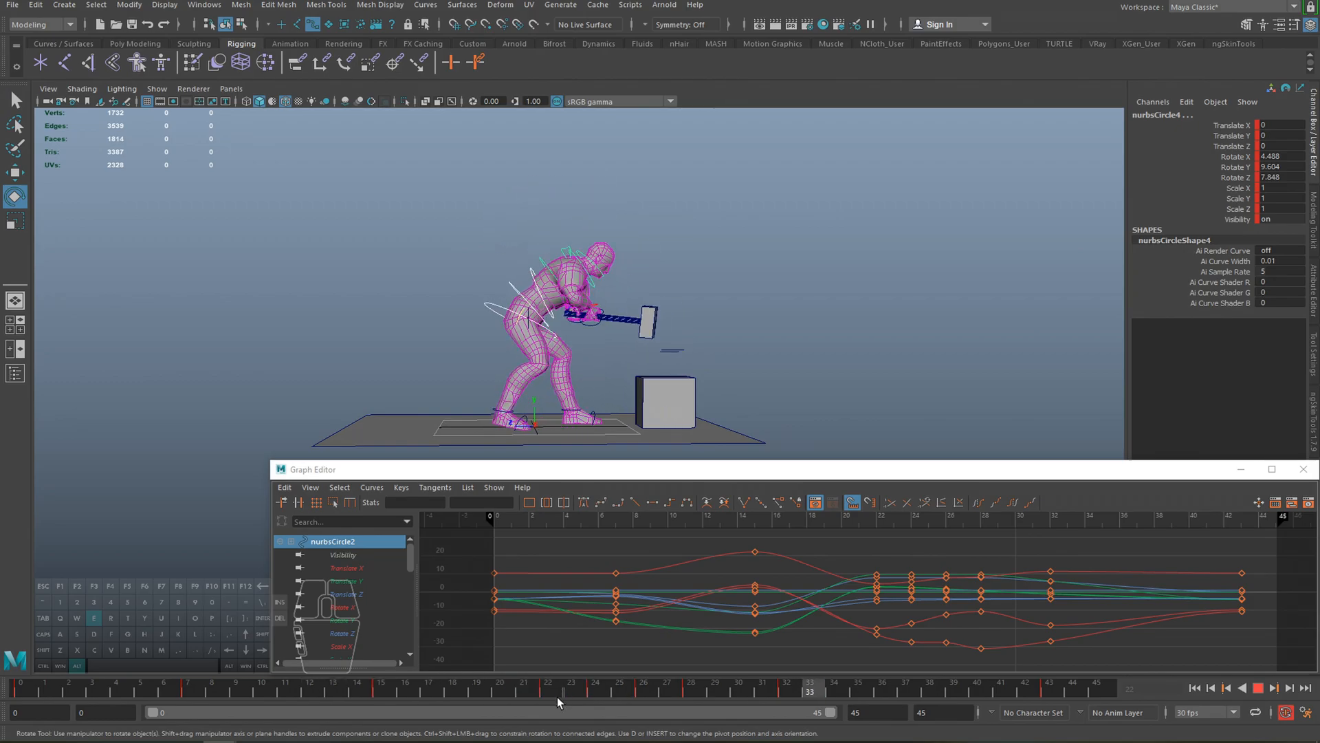
- Move the selected spine controls' keys from frame 26 to frame 25, clear the selection and play back the impact
right_click_drag(557, 343, 622, 373, "alt")
left_click_drag(606, 687, 649, 688)
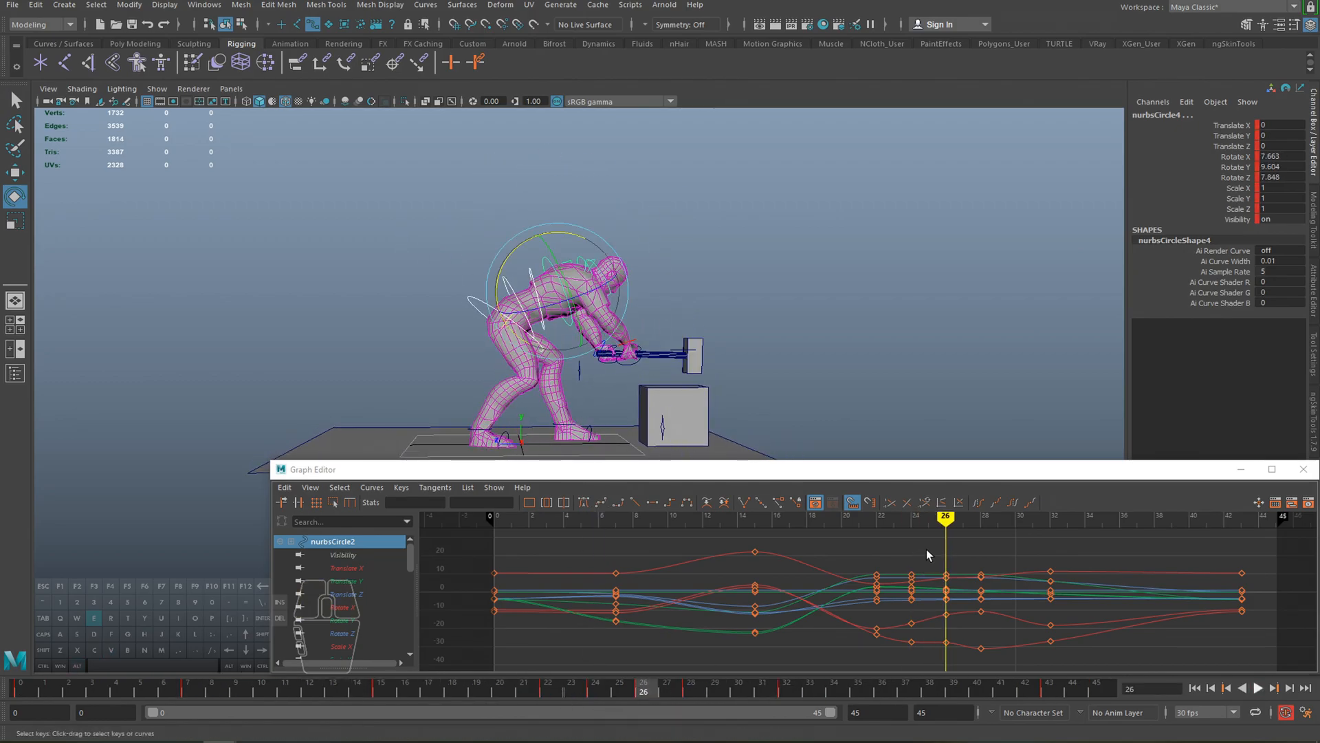
left_click(550, 688)
key("alt+v")
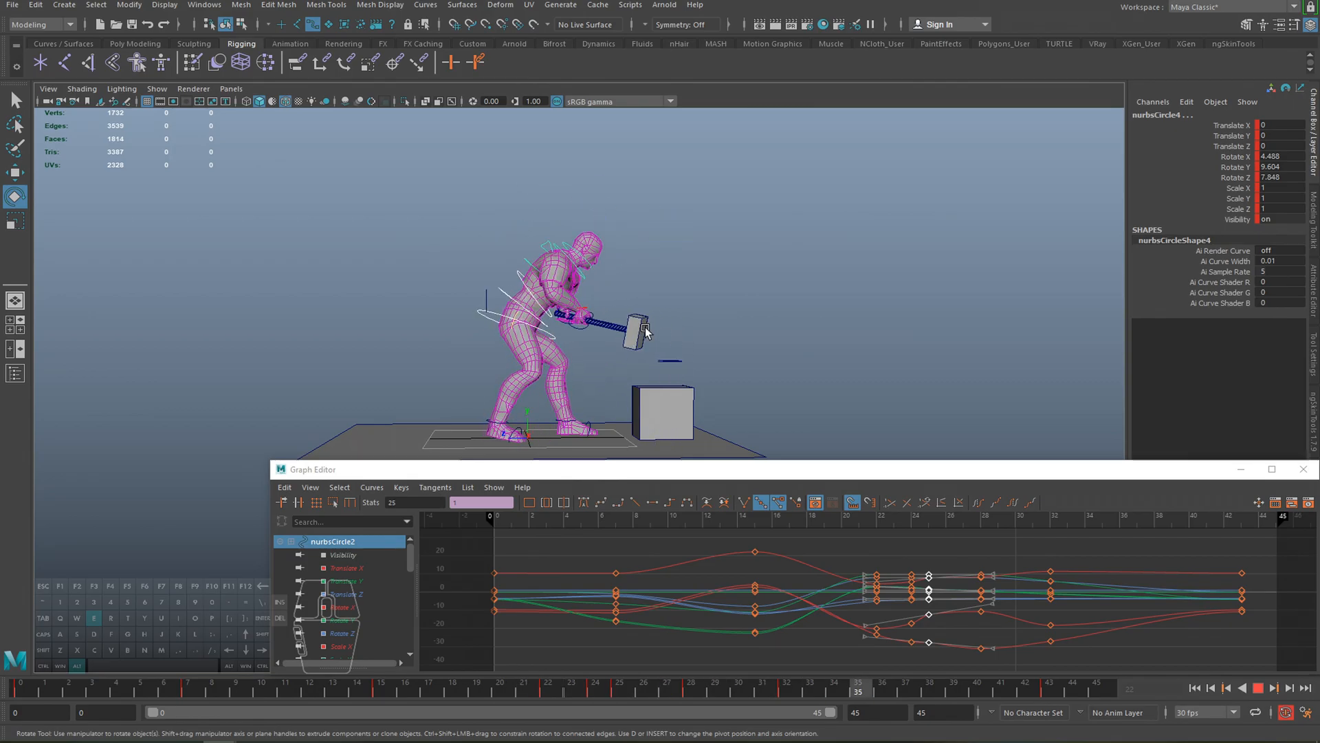
left_click(711, 286)
key("alt+v")
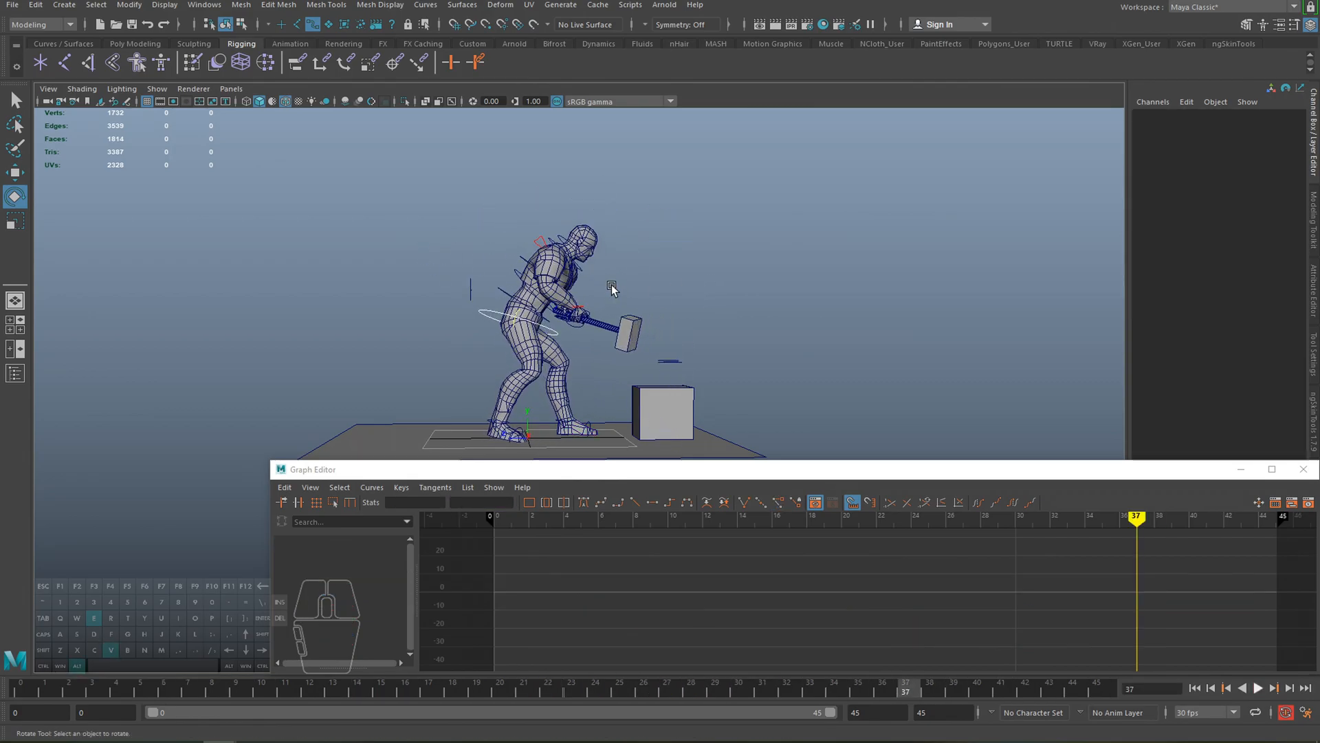
left_click(573, 682)
key("alt+v")
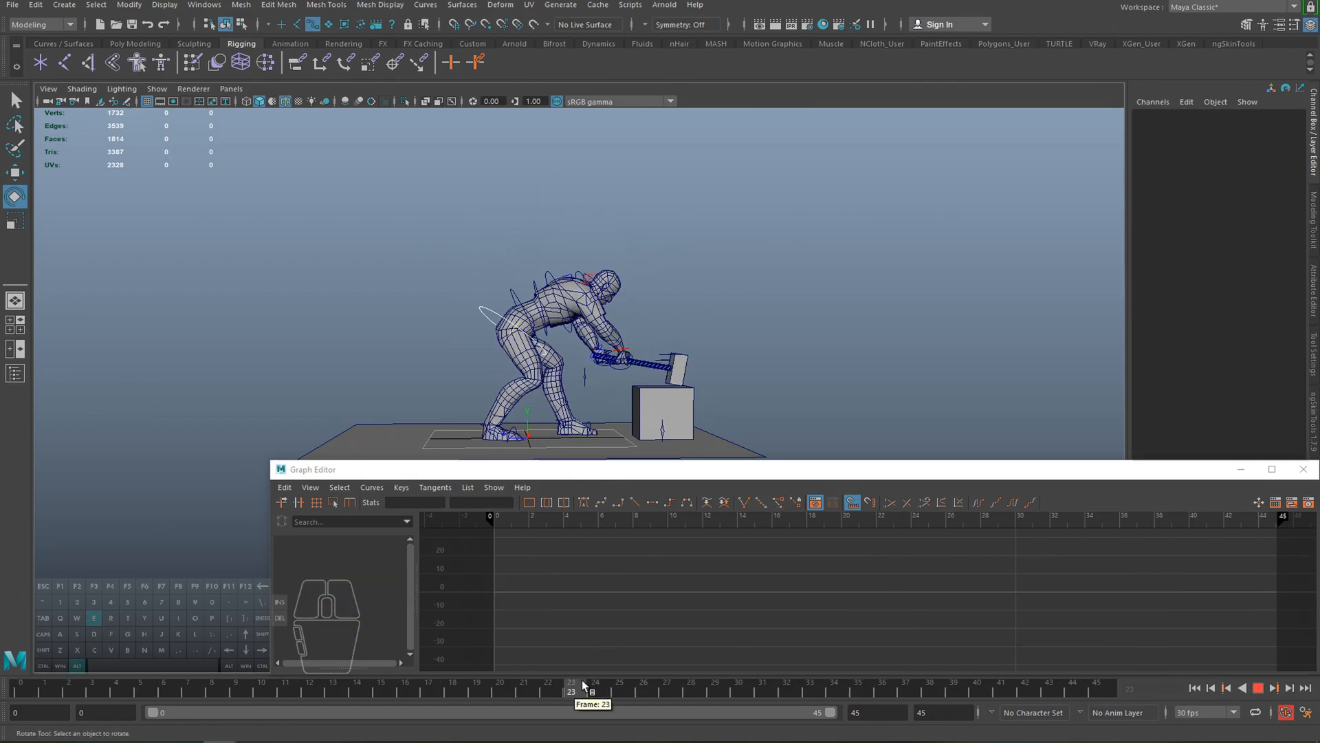
key("alt+v")
- Select the neck controls nurbsCircle5 and nurbsCircle6 for rotation and review their motion around frame 23
key("q")
right_click_drag(605, 378, 695, 298, "alt")
middle_click_drag(636, 253, 618, 336, "alt")
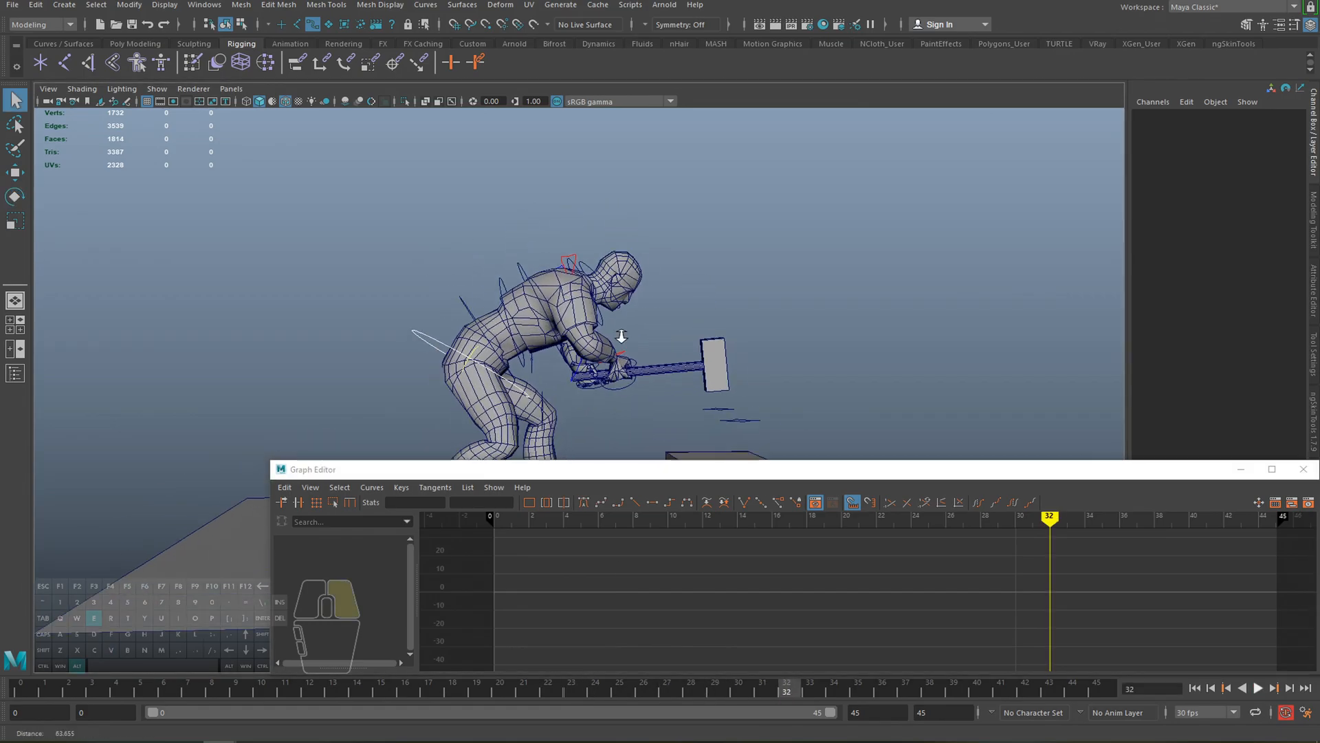
right_click_drag(619, 336, 602, 269, "alt")
left_click(594, 267)
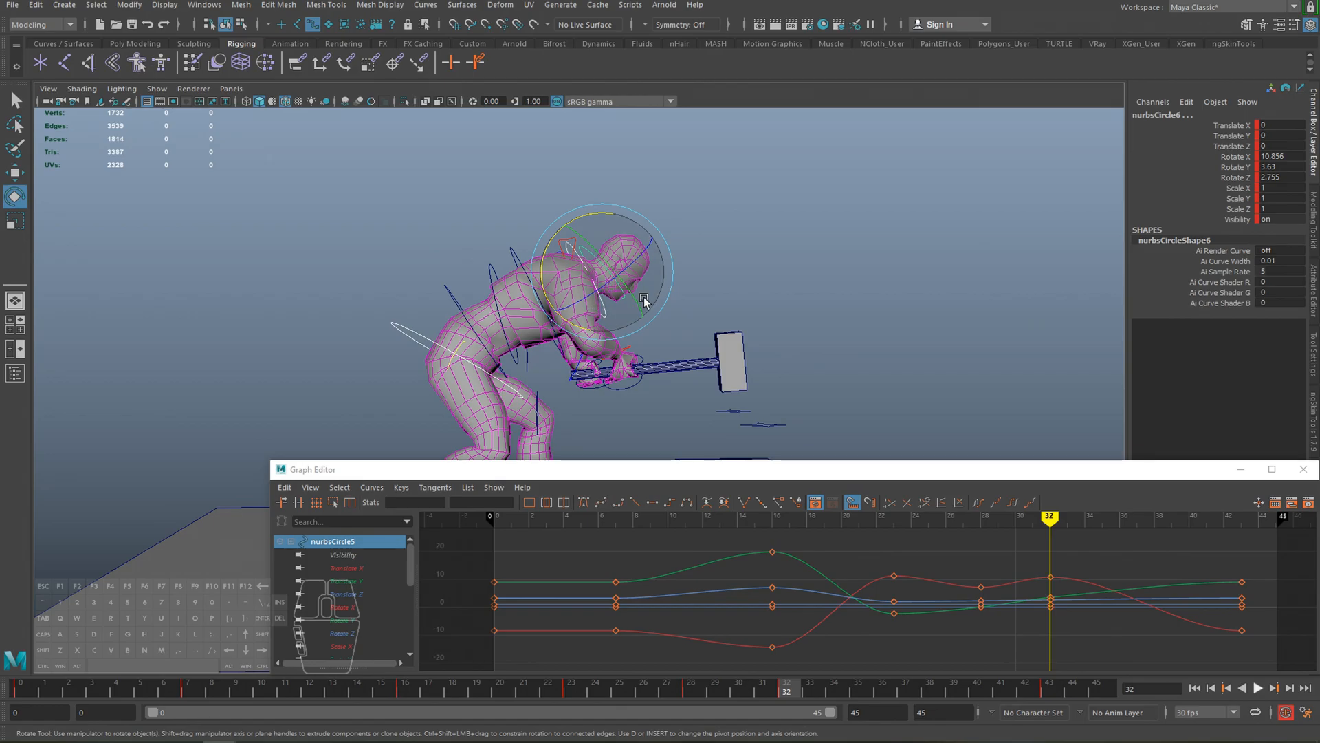
left_click_drag(607, 690, 572, 692)
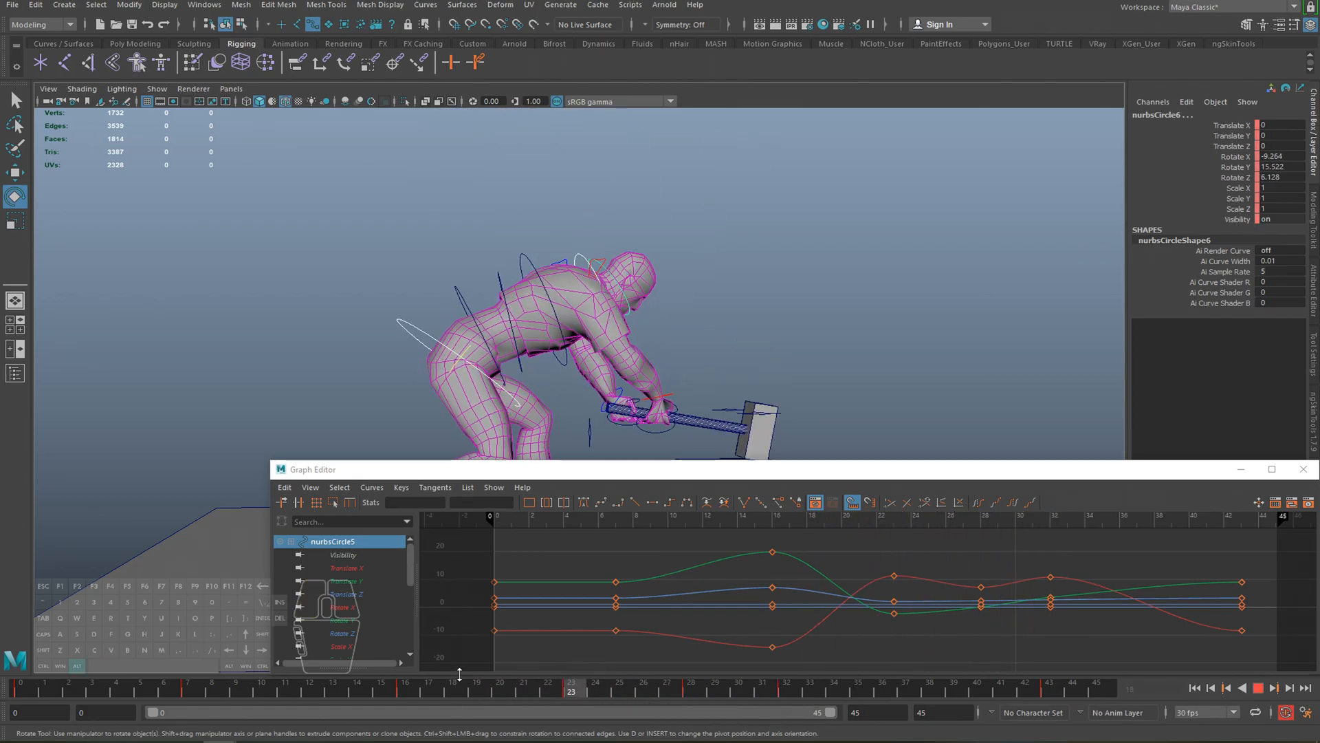
key("alt+v")
- Key the neck controls at frame 24, then rotate them around X at frames 25 and 26, with nurbsCircle6 at Rotate X 1.749 at frame 26
left_click_drag(542, 691, 619, 693)
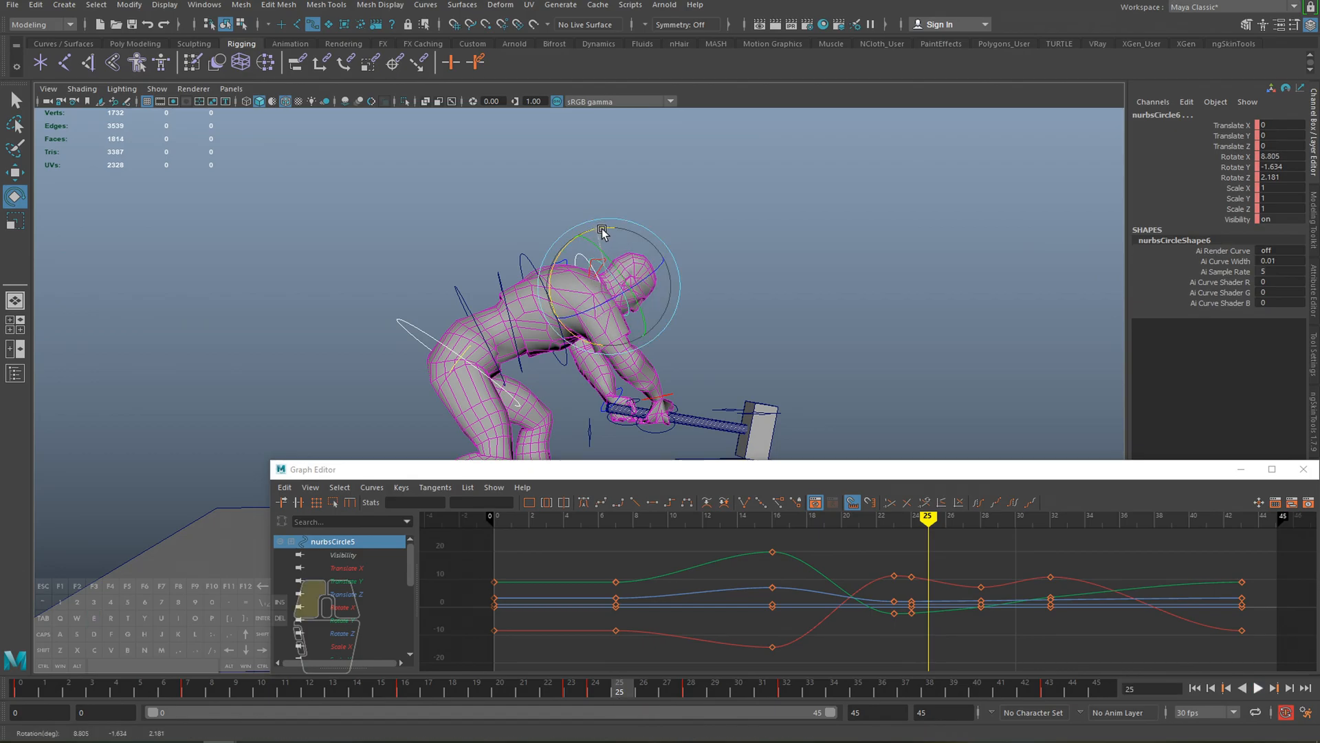
left_click_drag(611, 236, 608, 242)
mouse_move(617, 694)
left_mouse_down()
mouse_move(599, 692)
mouse_move(666, 687)
mouse_move(605, 692)
mouse_move(642, 694)
left_mouse_up()
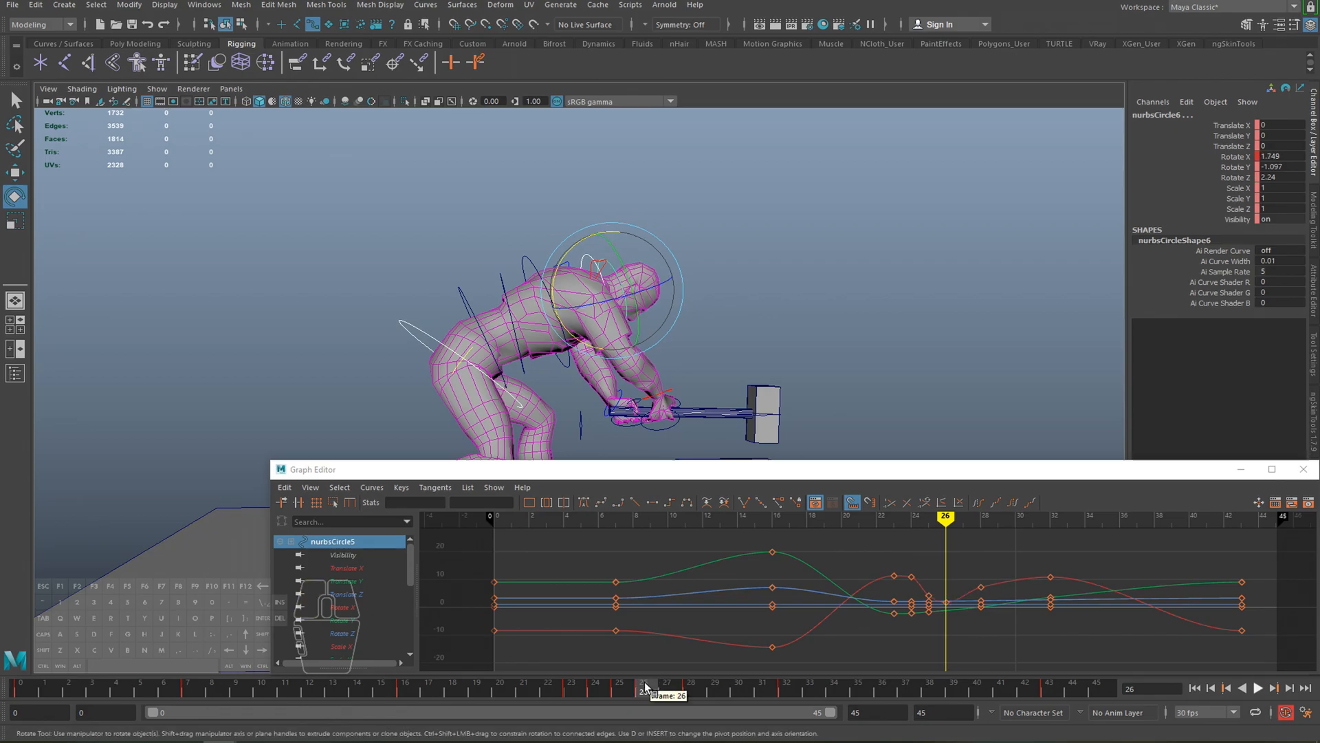
key("alt+v")
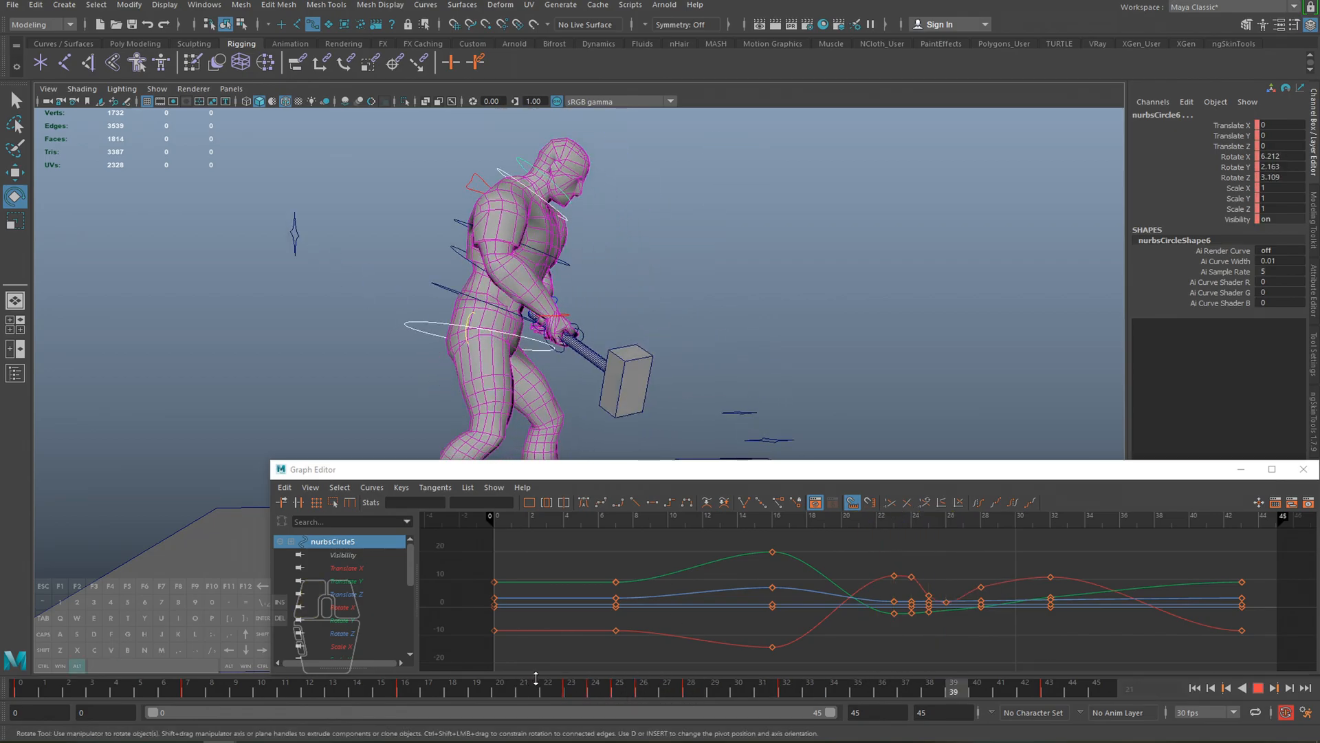
- Rotate the neck controls nurbsCircle5 and nurbsCircle6 around X at frame 28 and review the full swing from several angles
left_click_drag(593, 696, 700, 688)
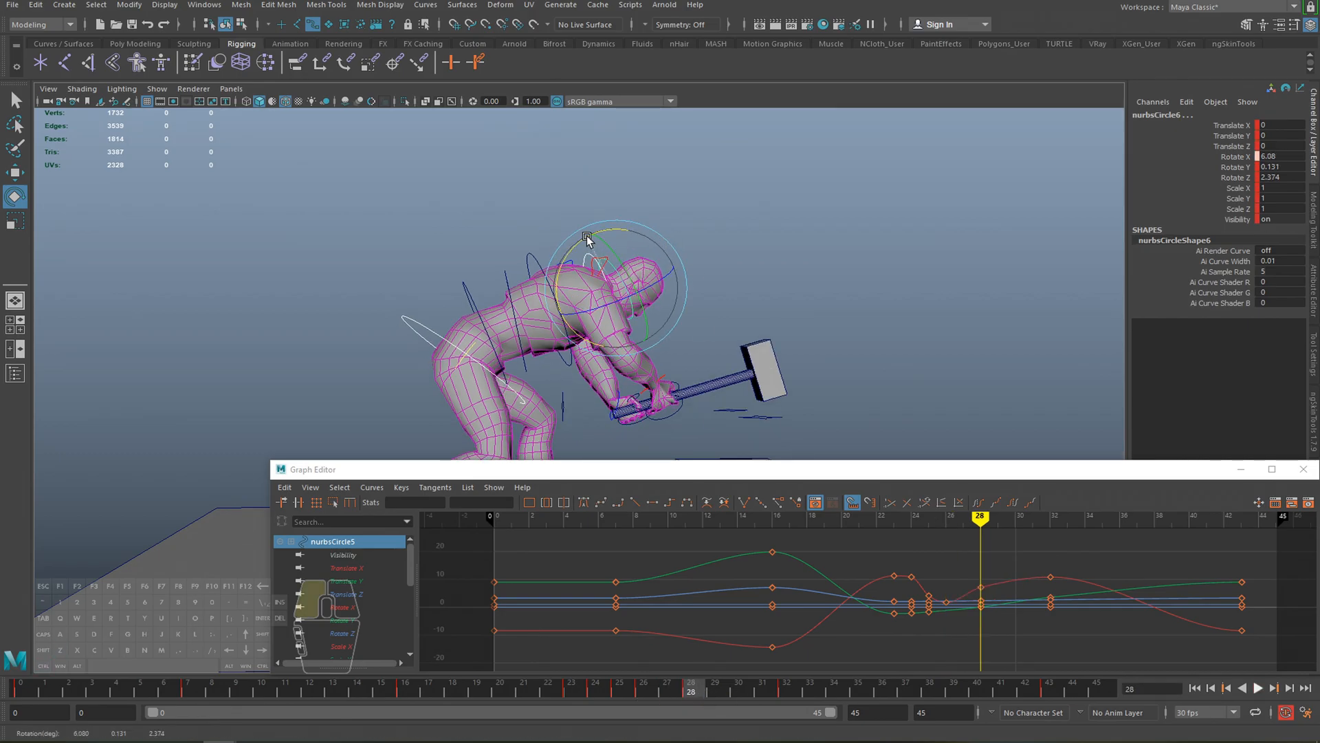
left_click_drag(695, 690, 351, 688)
key("alt+v")
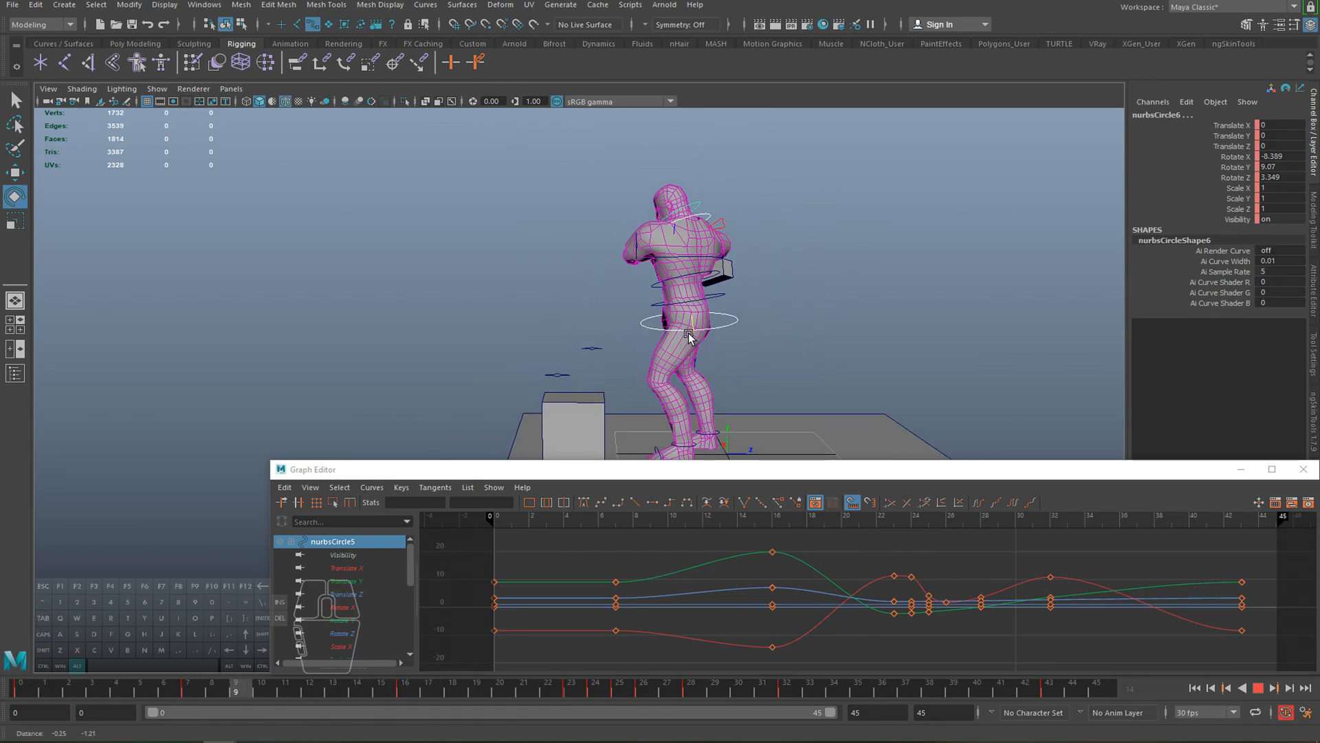
mouse_move(597, 346)
right_mouse_down("alt")
mouse_move(654, 356)
mouse_move(586, 323)
right_mouse_up("alt")
middle_click_drag(585, 323, 582, 282, "alt")
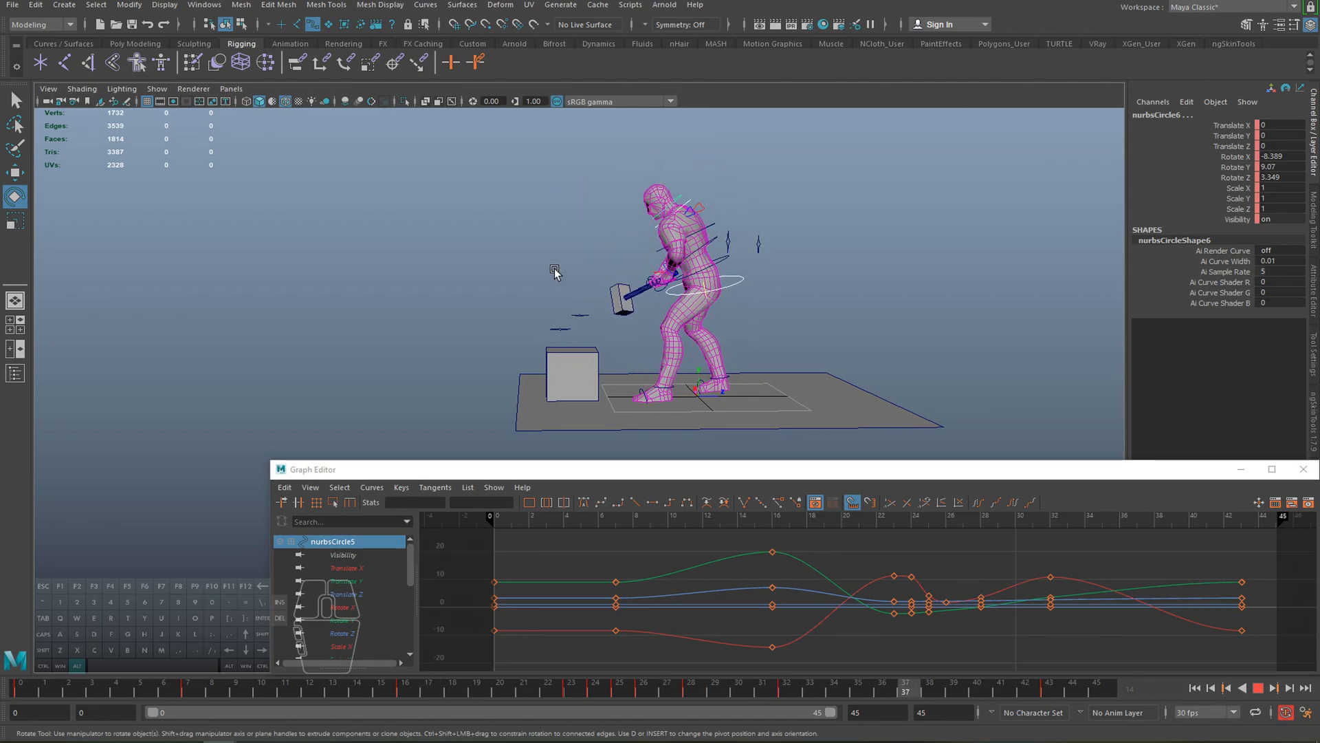
left_click_drag(555, 270, 648, 296, "alt")
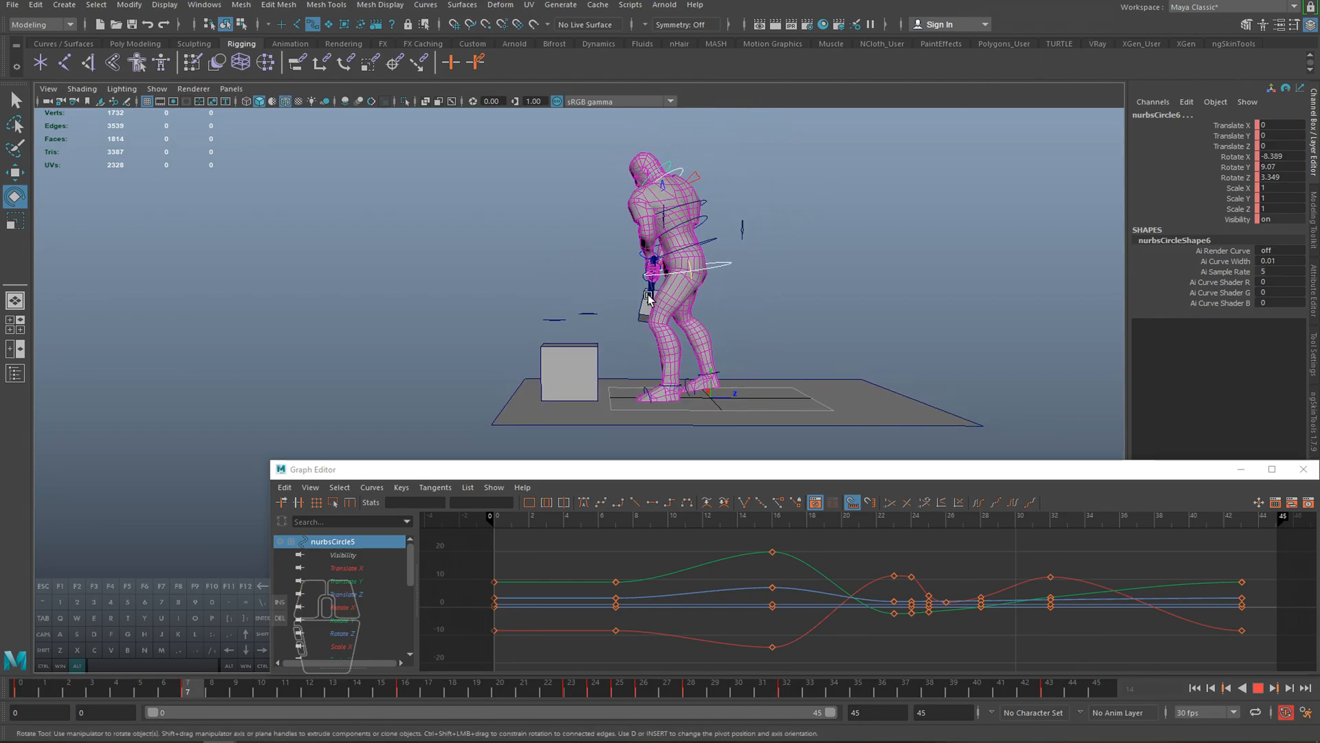
- Select the hammer control nurbsCircle8, move it back toward the body at frame 22 to Translate Z about -9.3, and play back the swing
key("alt+v")
right_click_drag(535, 275, 666, 262, "alt")
left_click(660, 289)
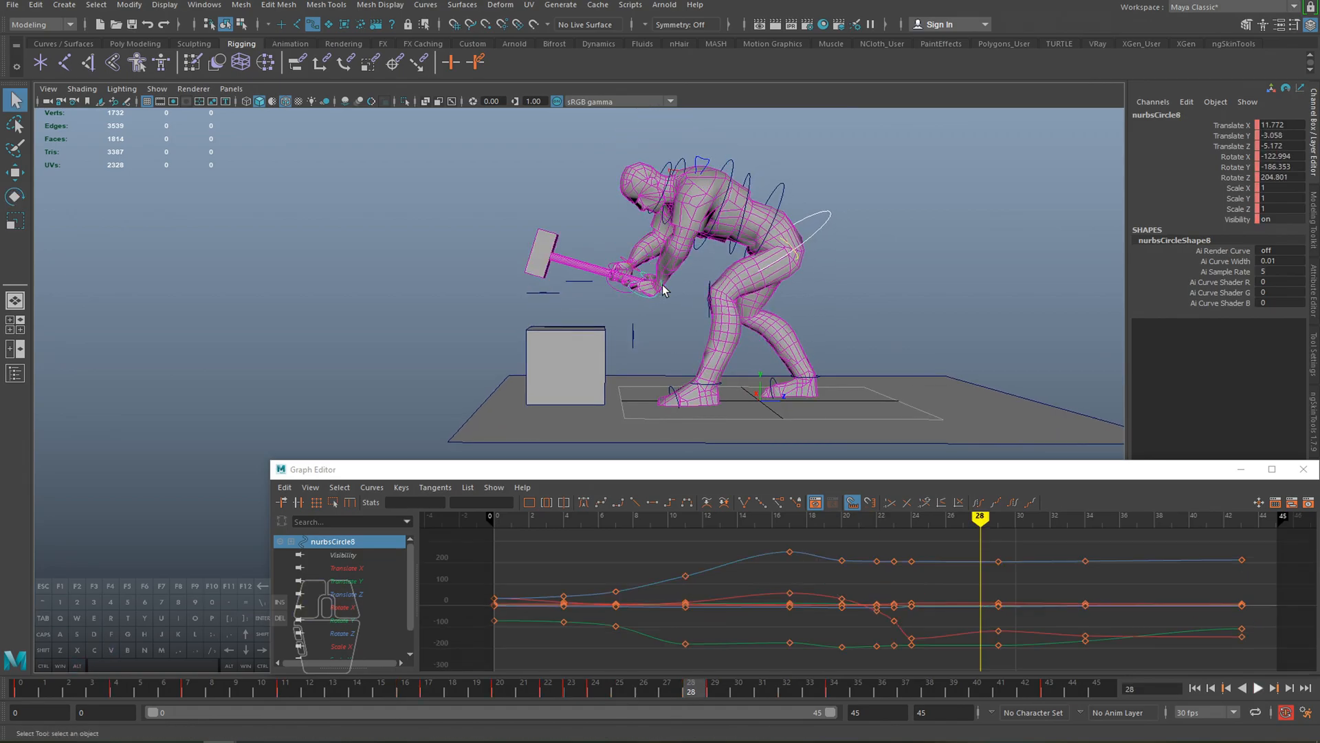
mouse_move(510, 689)
left_mouse_down()
mouse_move(594, 702)
mouse_move(557, 692)
left_mouse_up()
right_click_drag(681, 275, 646, 275, "alt")
middle_click_drag(646, 275, 641, 326, "alt")
left_click_drag(558, 693, 574, 693)
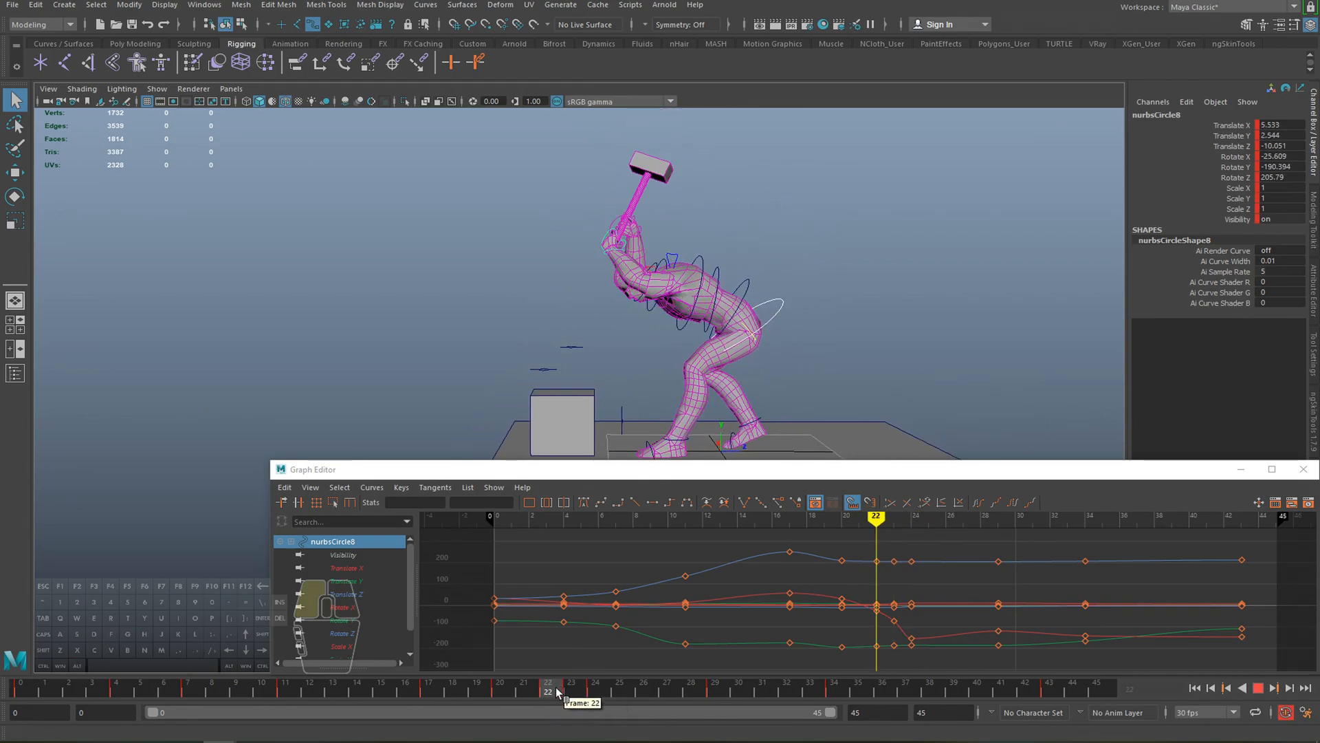
mouse_move(557, 691)
left_mouse_down()
mouse_move(501, 693)
mouse_move(543, 691)
left_mouse_up()
key("w")
left_click_drag(668, 253, 680, 256)
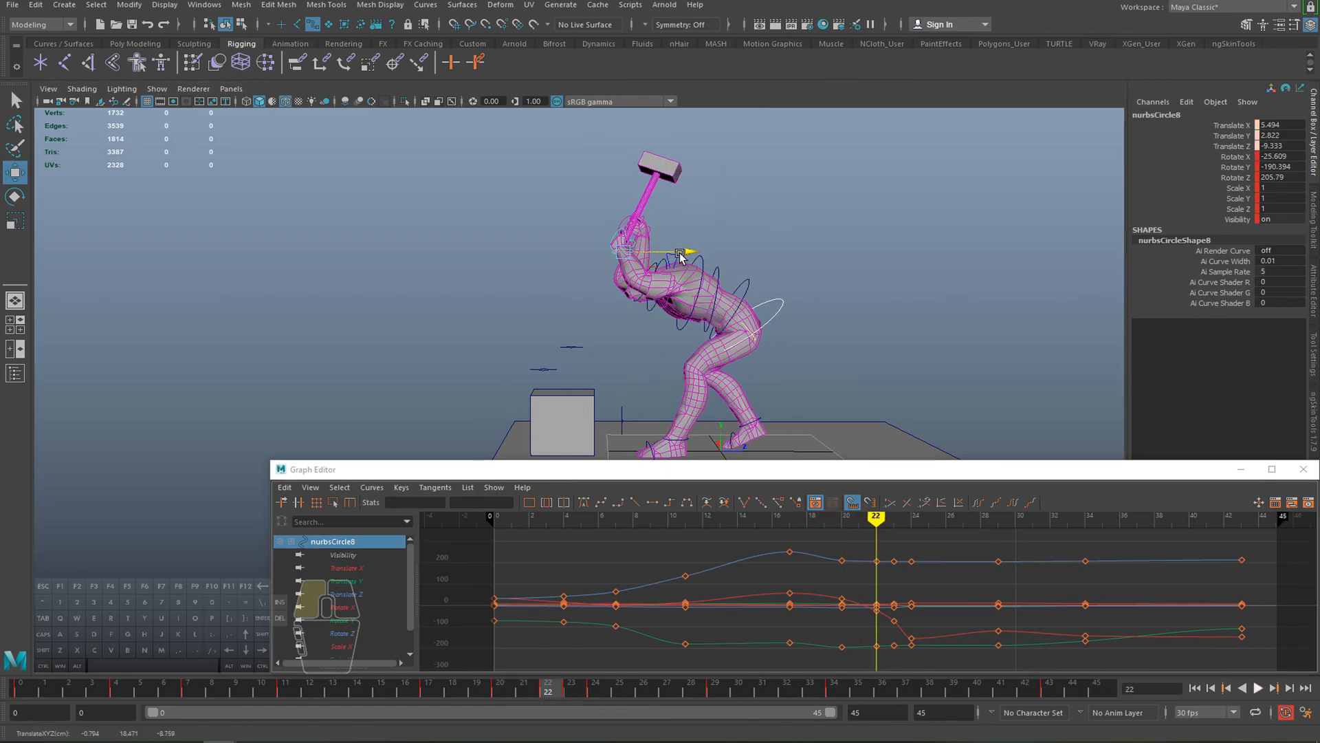
key("alt+v")
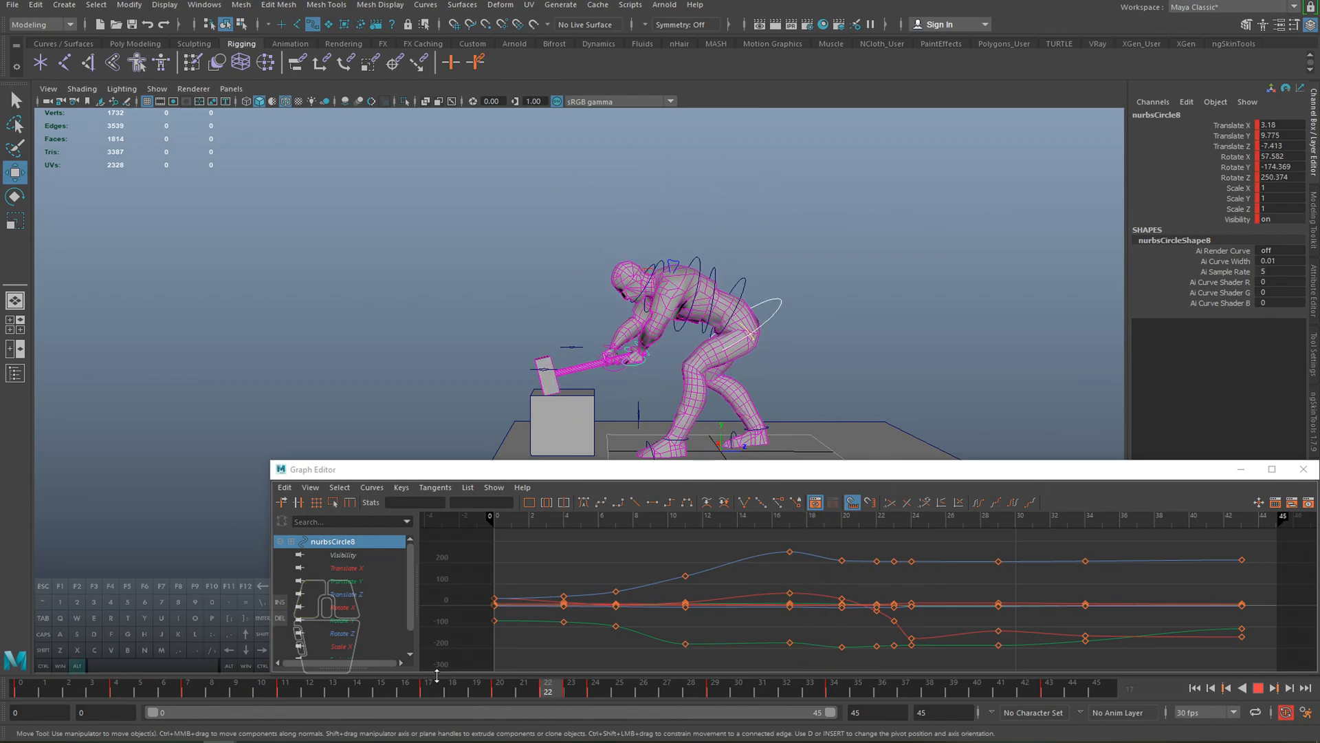
- At frame 25, move nurbsCircle8 to Translate 11.047, -2.314, -5.555 and rotate it to Rotate X -155.511, then play back the impact
mouse_move(572, 691)
left_mouse_down()
mouse_move(628, 693)
mouse_move(475, 687)
left_mouse_up()
left_click_drag(596, 691, 619, 694)
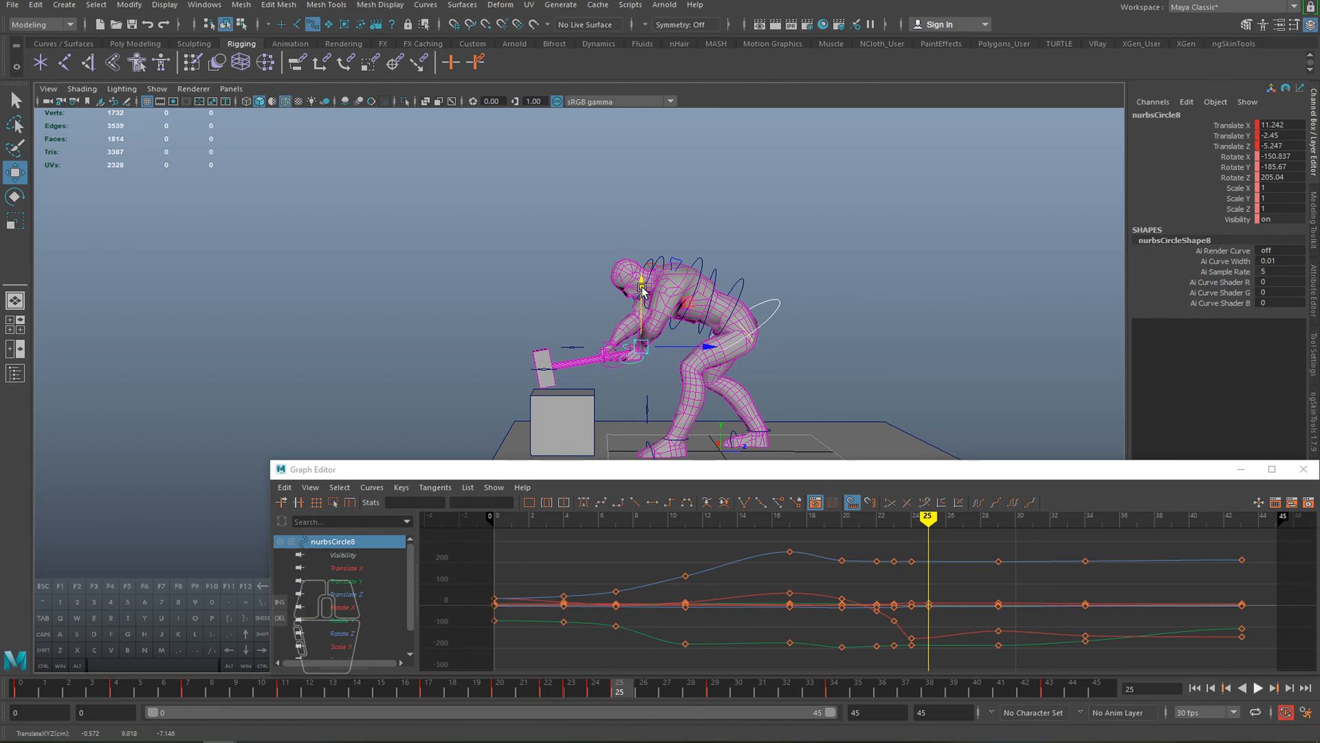
key("e")
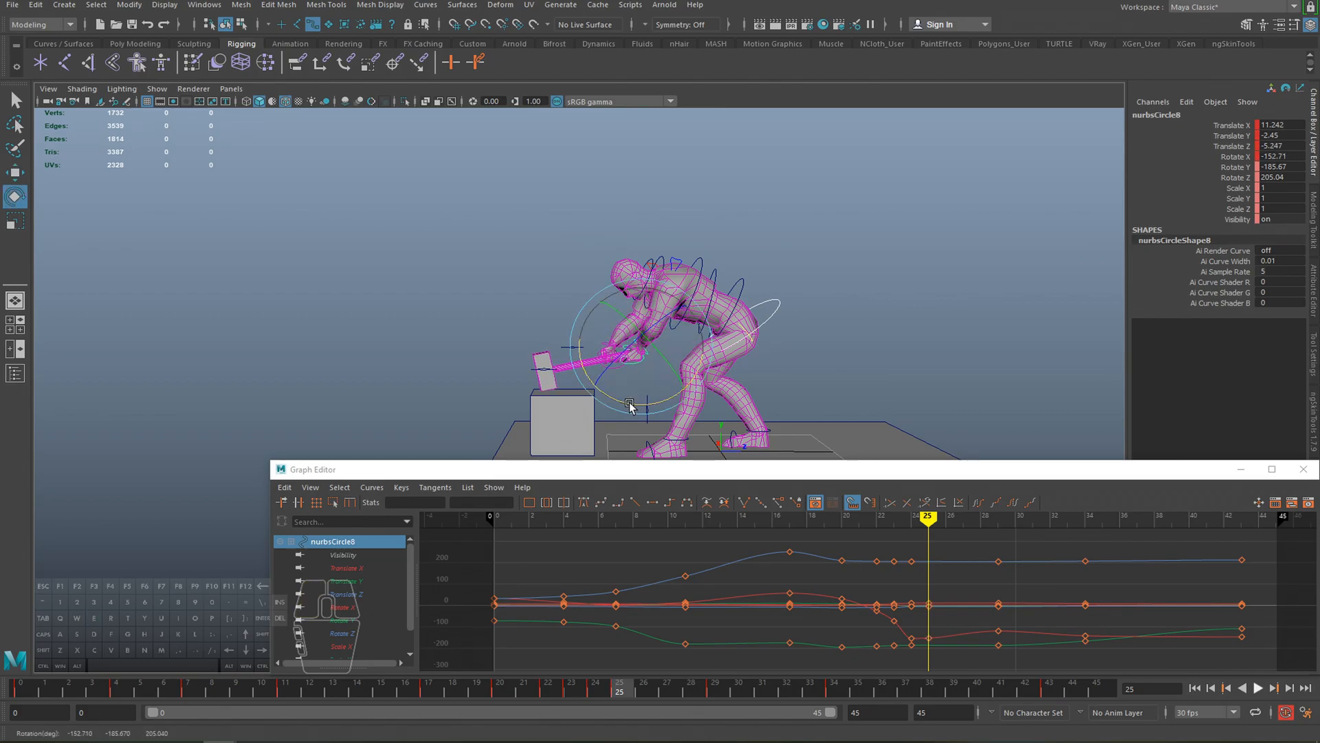
right_click_drag(629, 406, 643, 420, "alt")
middle_click_drag(643, 420, 643, 374, "alt")
mouse_move(622, 690)
left_mouse_down()
mouse_move(596, 690)
mouse_move(628, 693)
left_mouse_up()
key("w")
left_click_drag(657, 234, 659, 229)
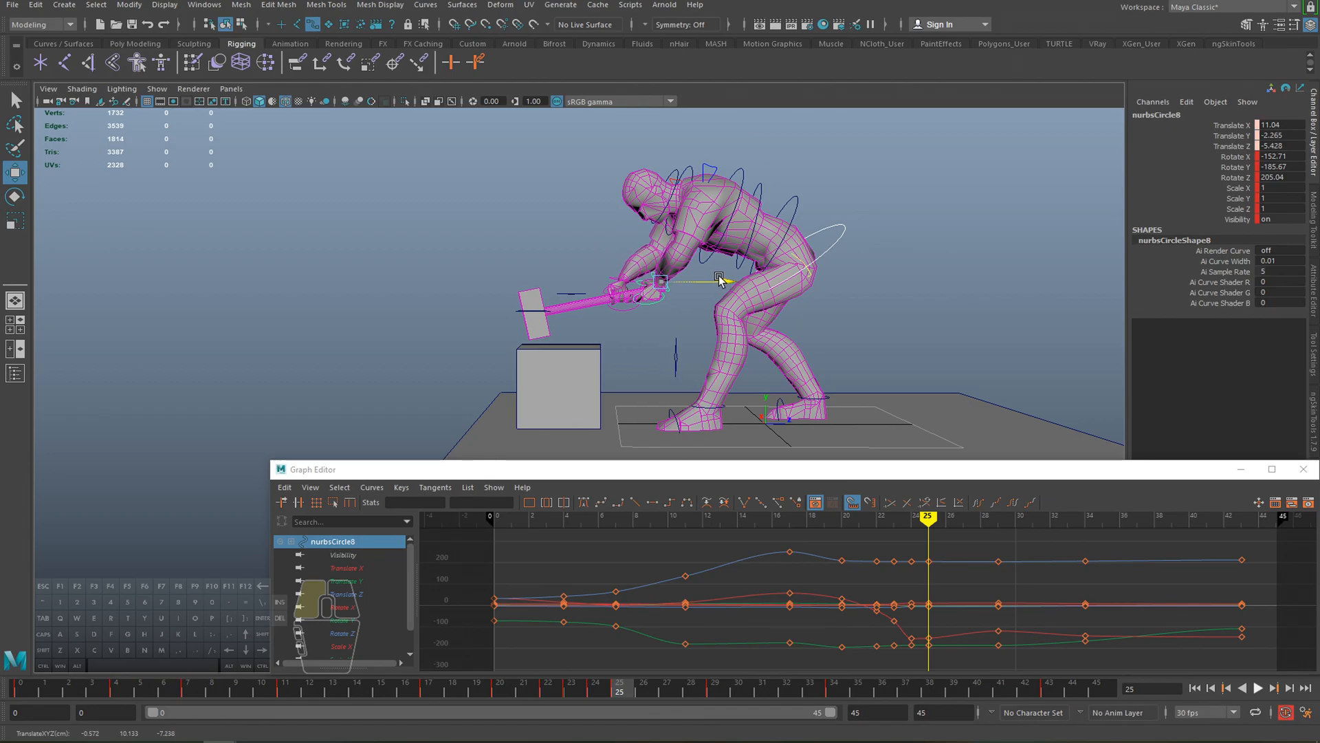
key("e")
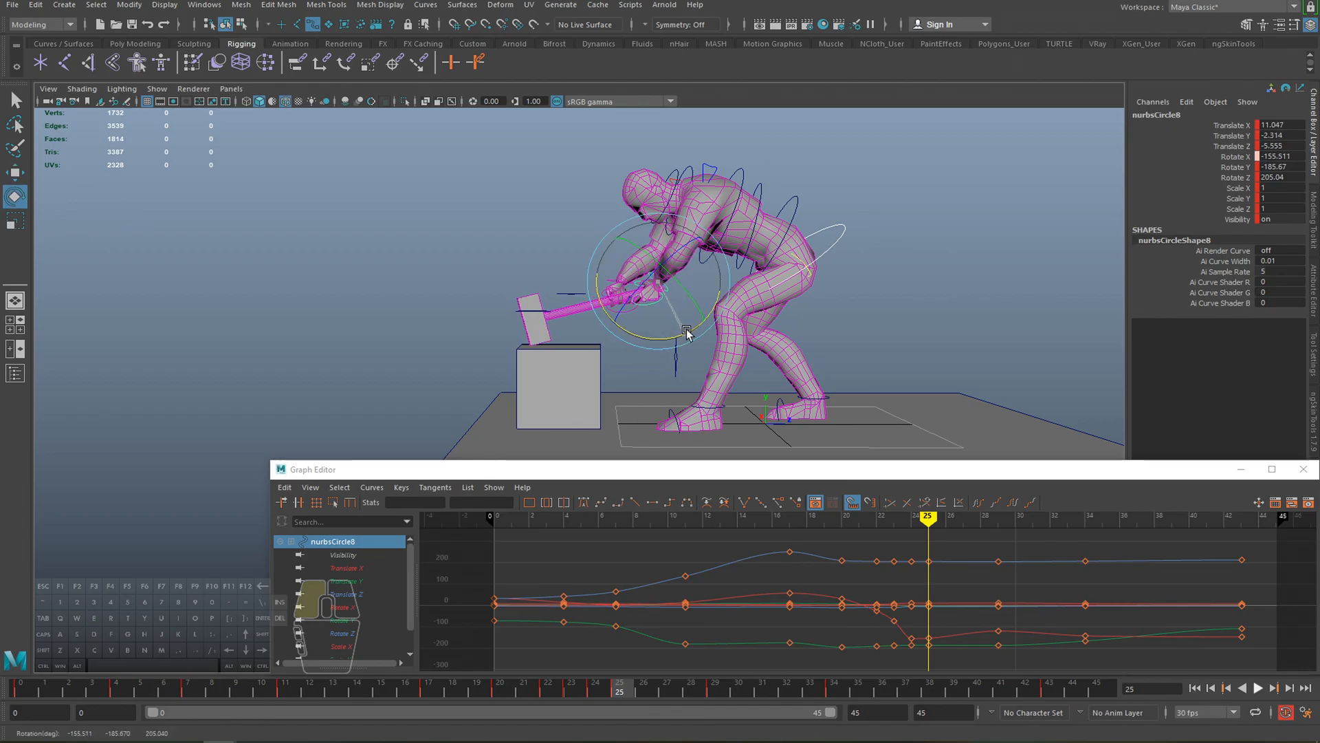
key("alt+v")
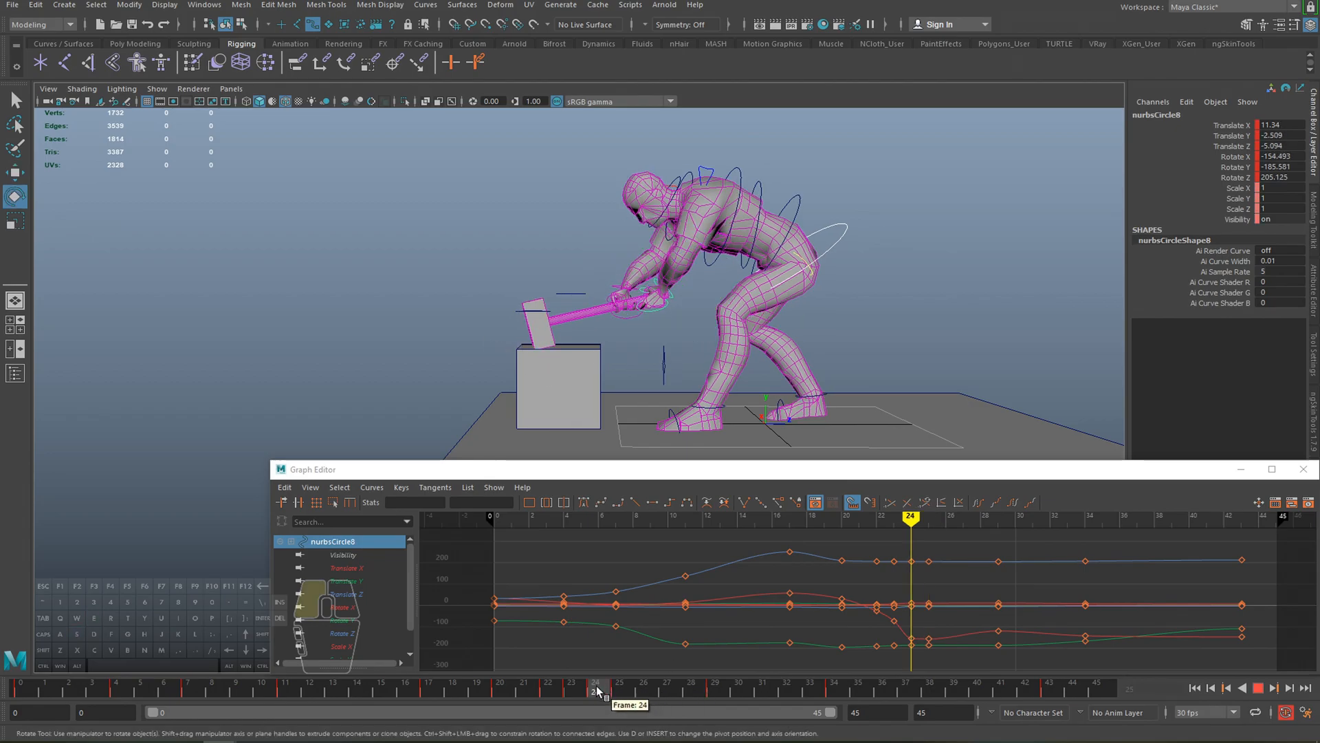
- Move nurbsCircle8 at frame 26 to Translate 11.355, -2.567, -5.24, review the playback from several angles and clear the selection
left_click_drag(605, 695, 641, 693)
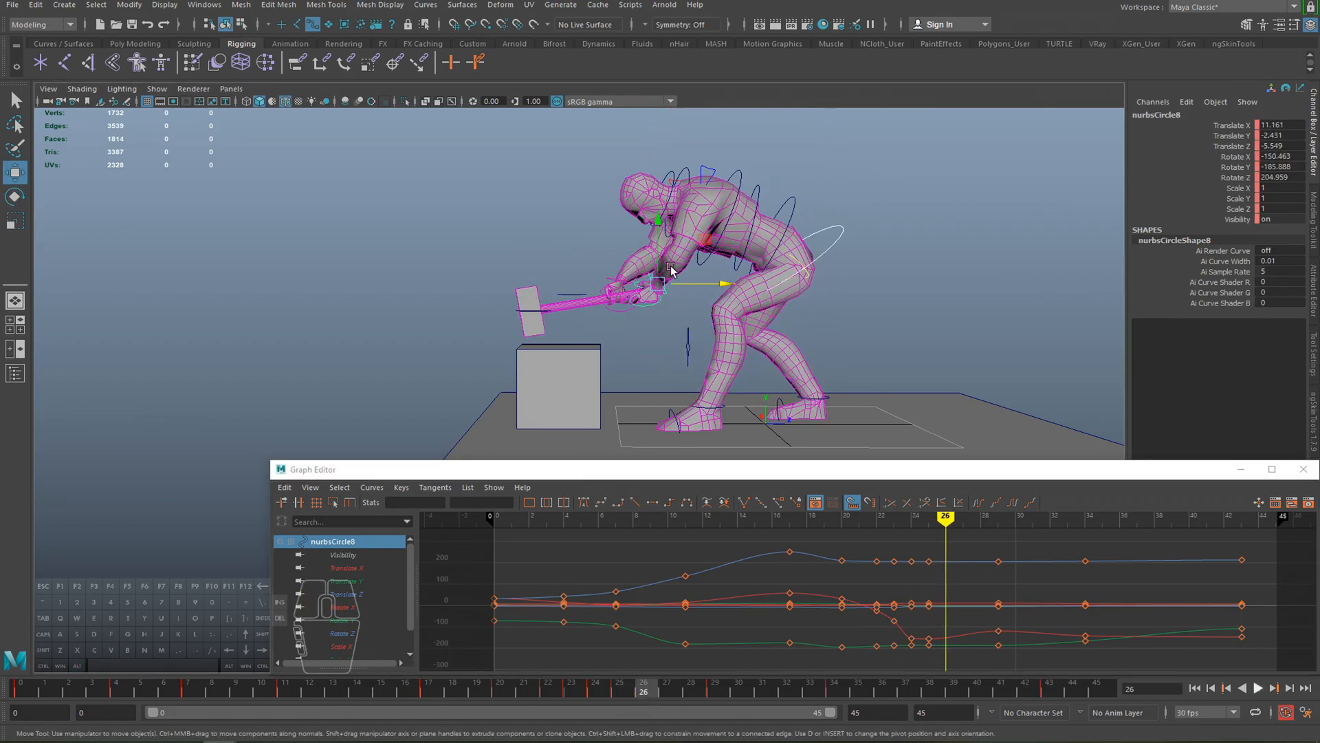
left_click_drag(661, 227, 661, 231)
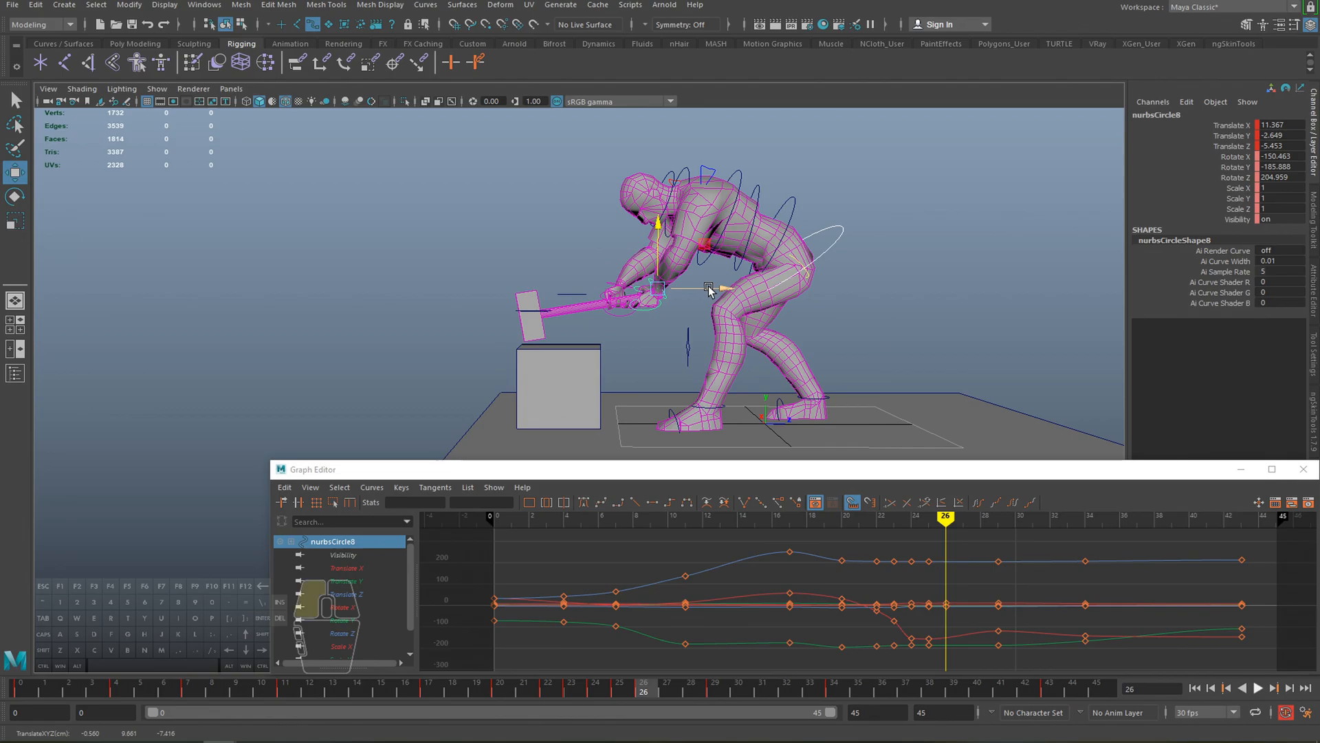
key("alt+v")
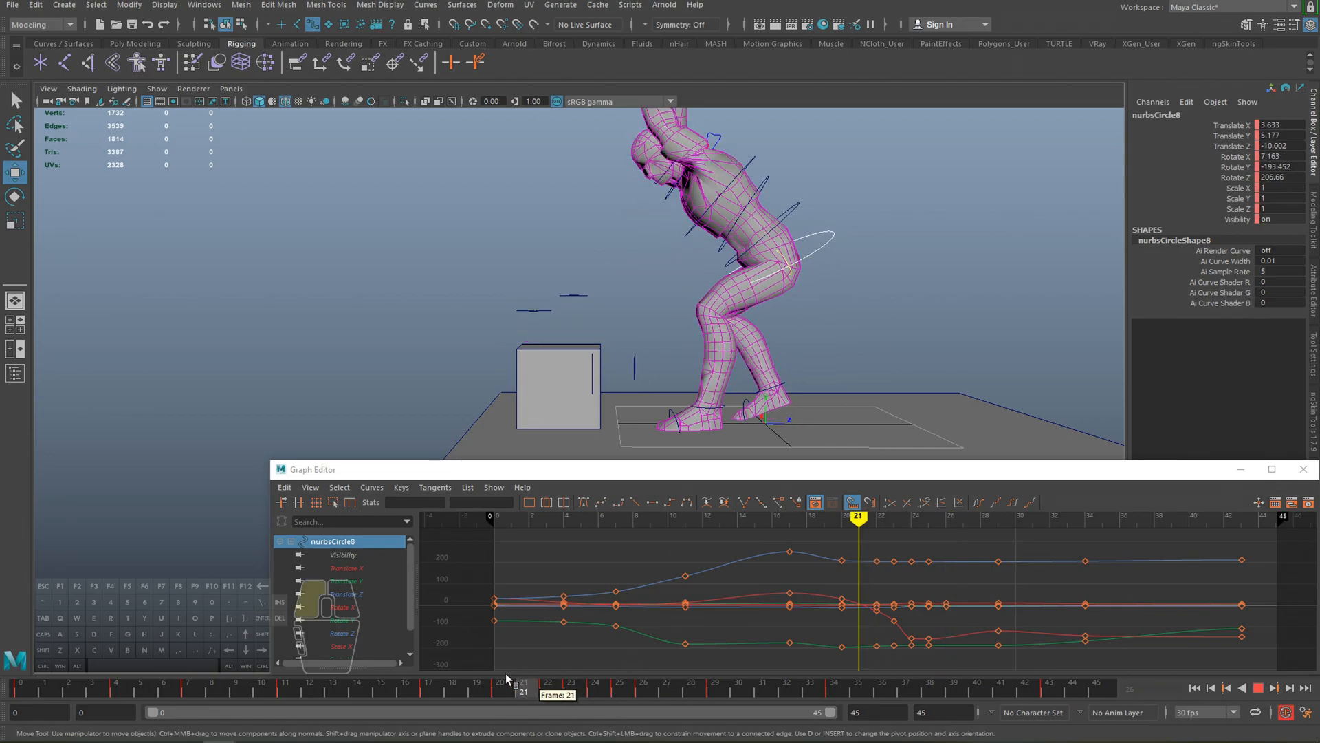
right_click_drag(724, 337, 687, 277, "alt")
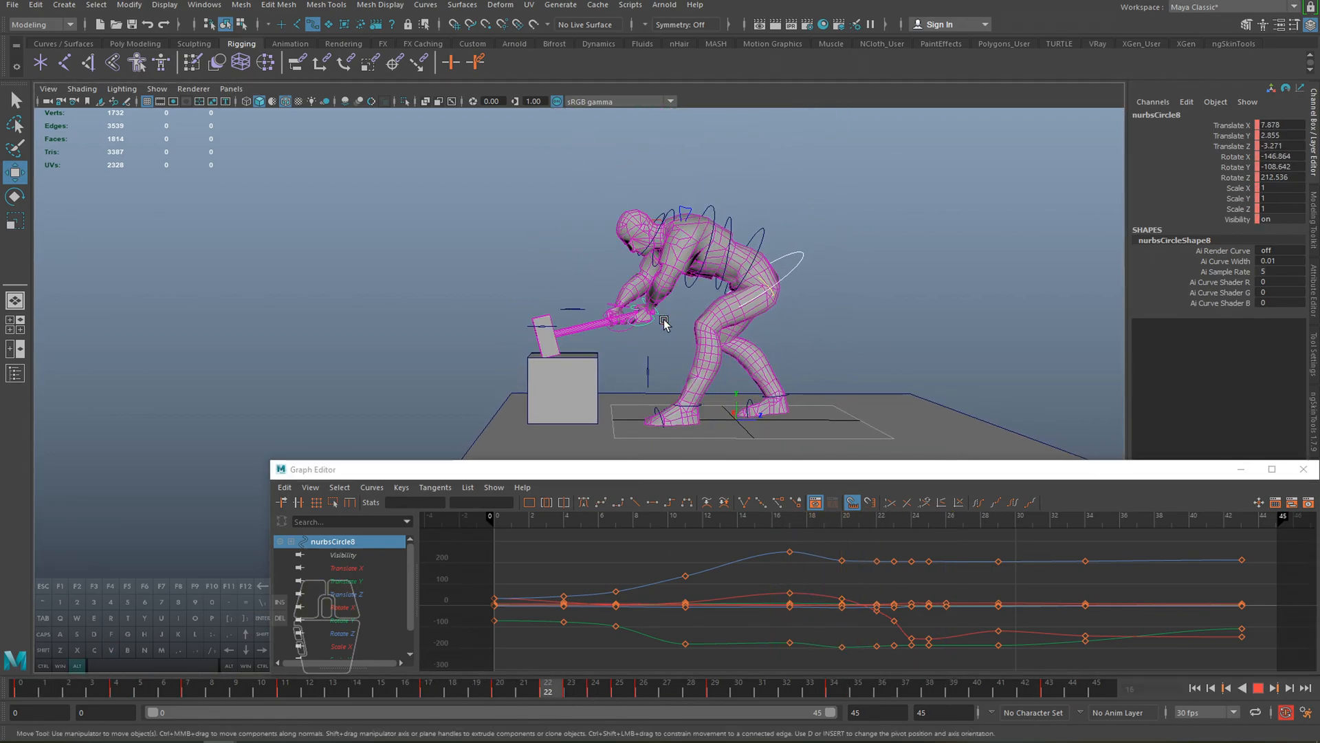
right_click_drag(649, 316, 612, 333, "alt")
mouse_move(612, 332)
left_mouse_down("alt")
mouse_move(733, 320)
mouse_move(663, 326)
left_mouse_up("alt")
left_click(733, 321)
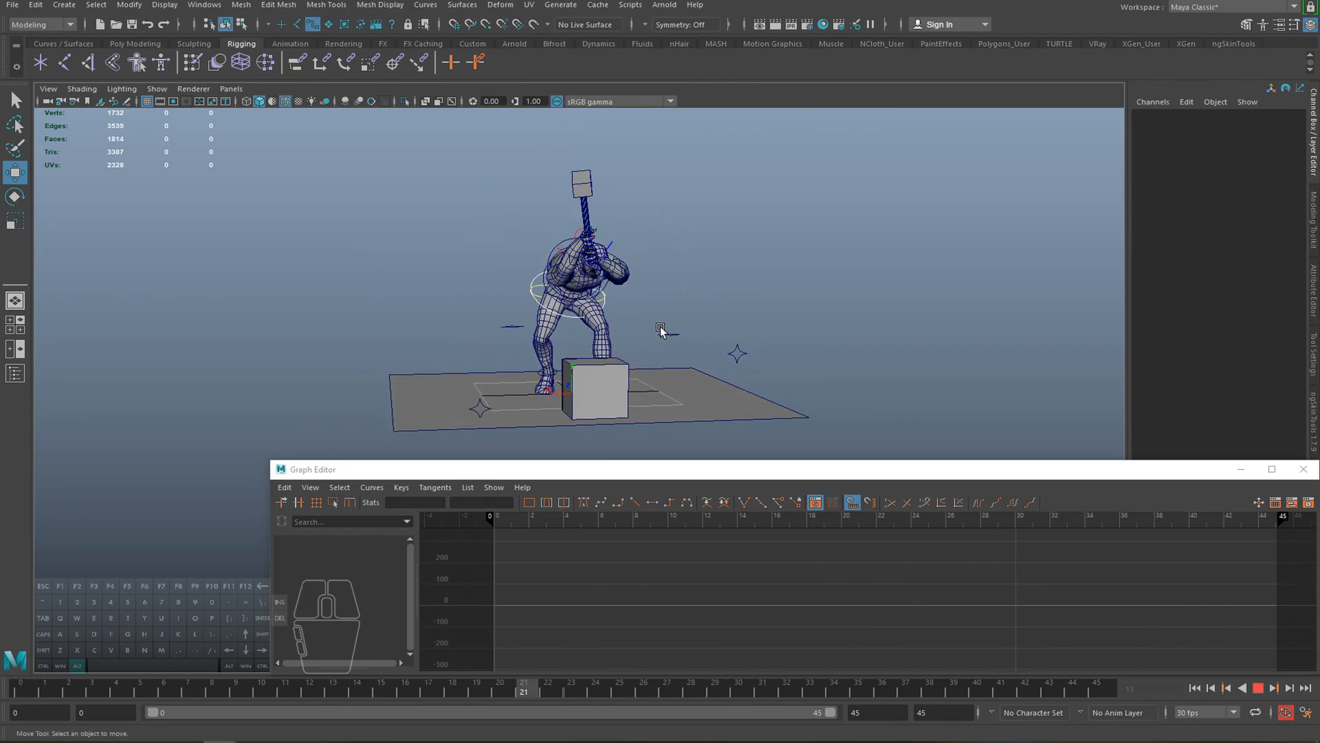
- Select nurbsCircle8 and rotate it around X at frame 6 to Rotate X 9.824, checking the motion over the first frames
key("alt+v")
left_click_drag(233, 695, 106, 680)
scroll(683, 284, "up", 3)
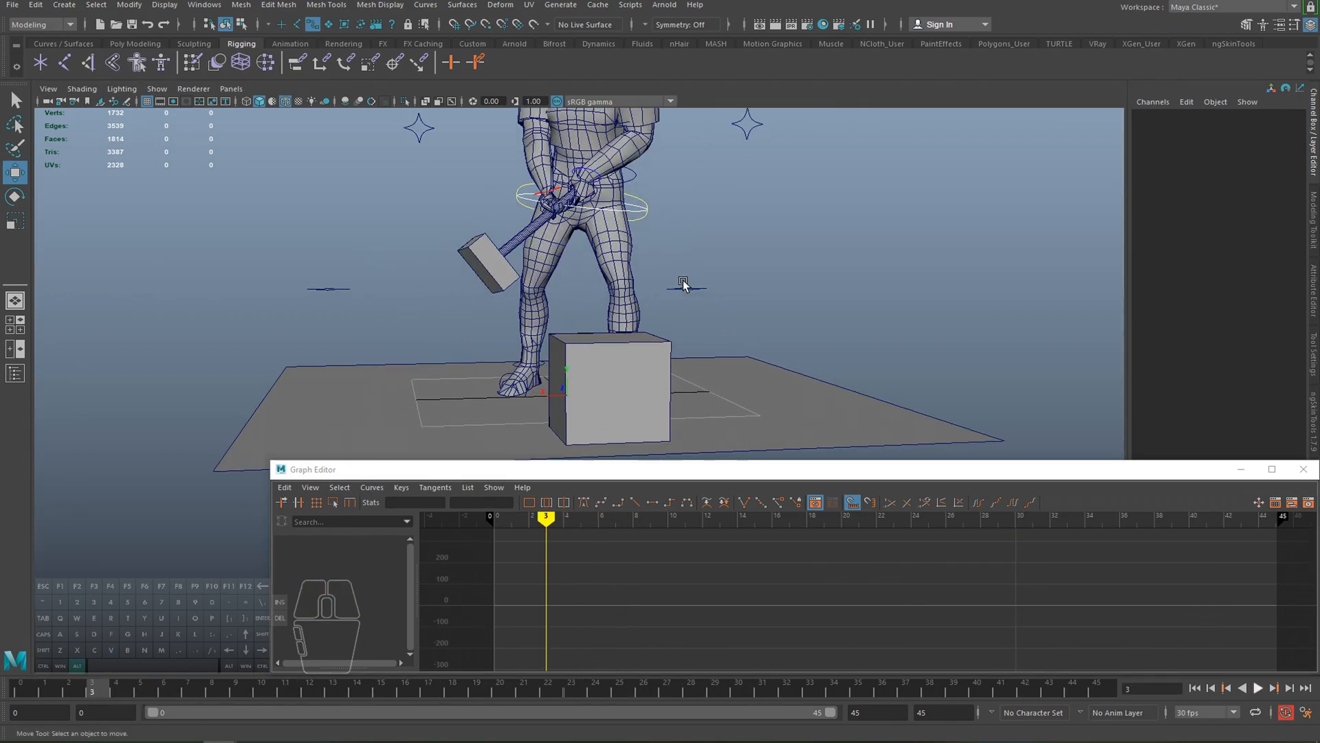
key("q")
left_click(586, 193)
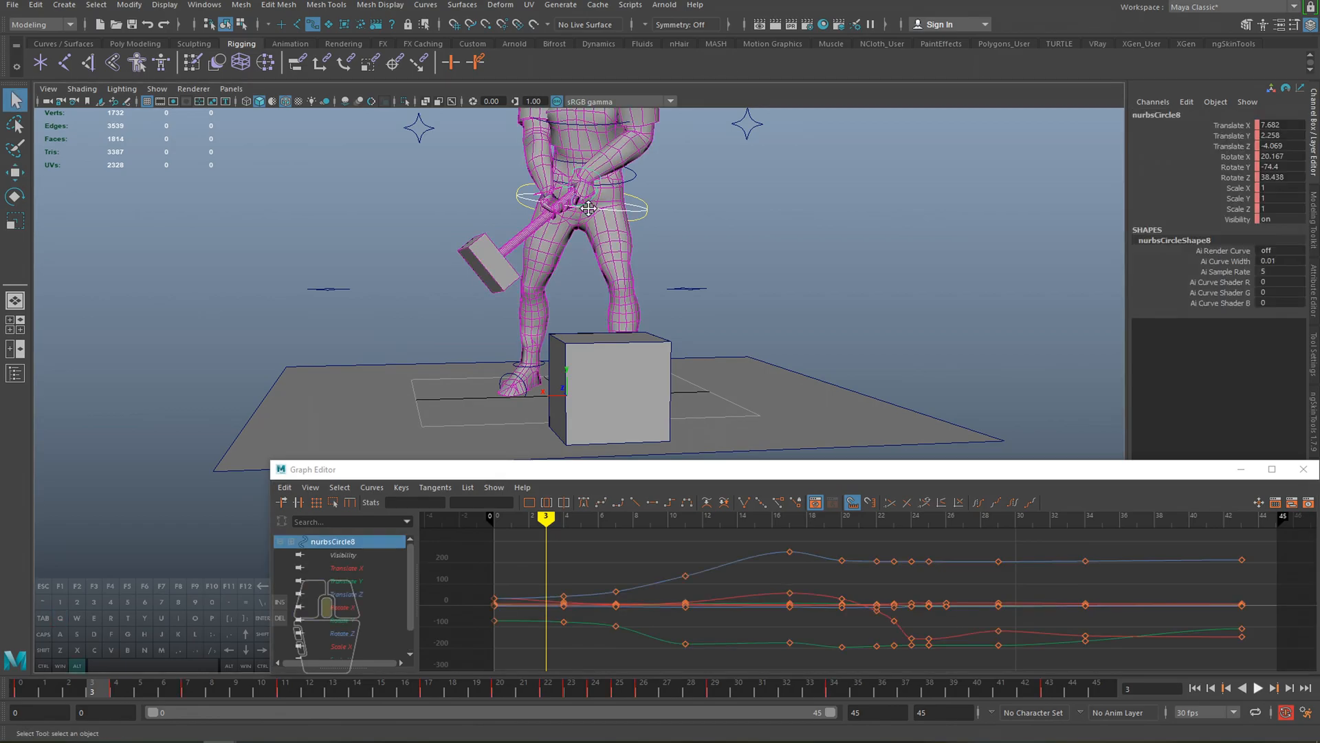
middle_click_drag(586, 192, 584, 318, "alt")
scroll(584, 317, "down", 1)
mouse_move(77, 690)
left_mouse_down()
mouse_move(195, 692)
mouse_move(141, 693)
mouse_move(185, 692)
mouse_move(167, 691)
left_mouse_up()
key("e")
left_click_drag(616, 347, 610, 371)
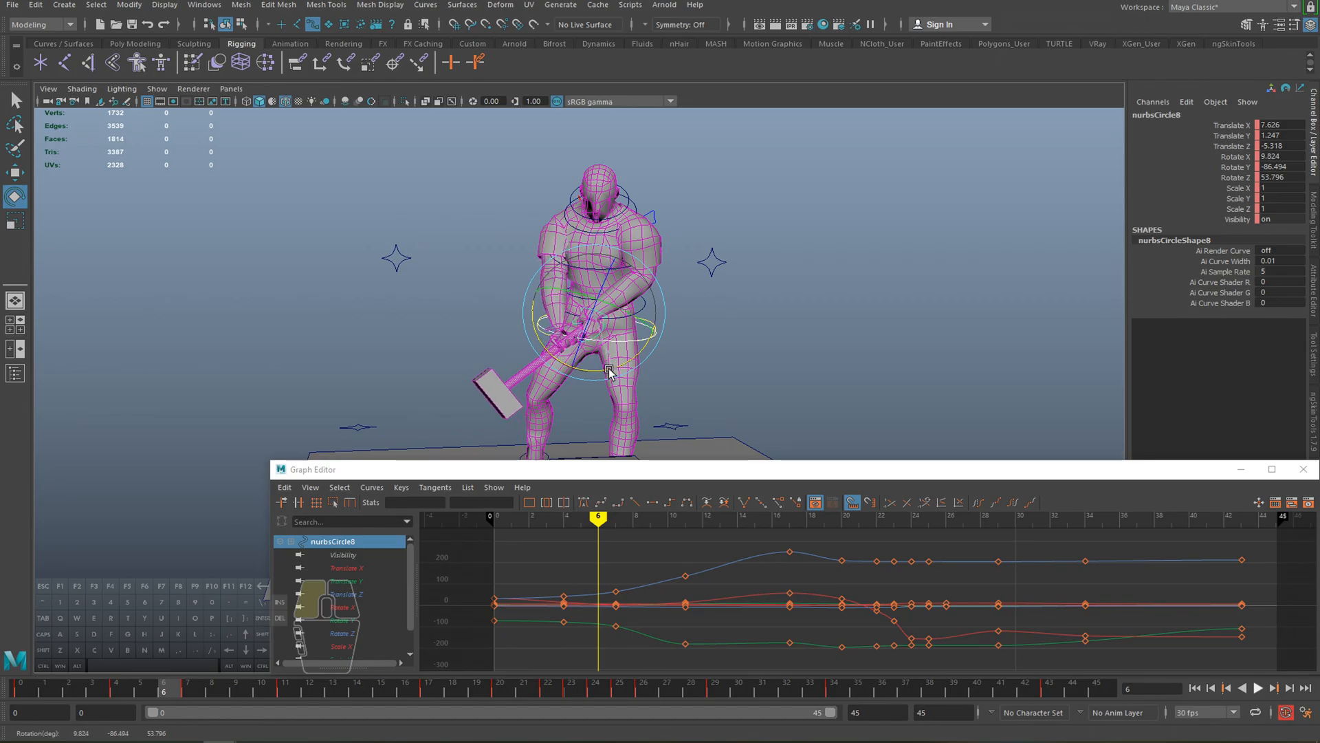
left_click_drag(172, 692, 72, 689)
left_click_drag(391, 322, 436, 331, "alt")
mouse_move(70, 692)
left_mouse_down()
mouse_move(223, 695)
mouse_move(100, 686)
left_mouse_up()
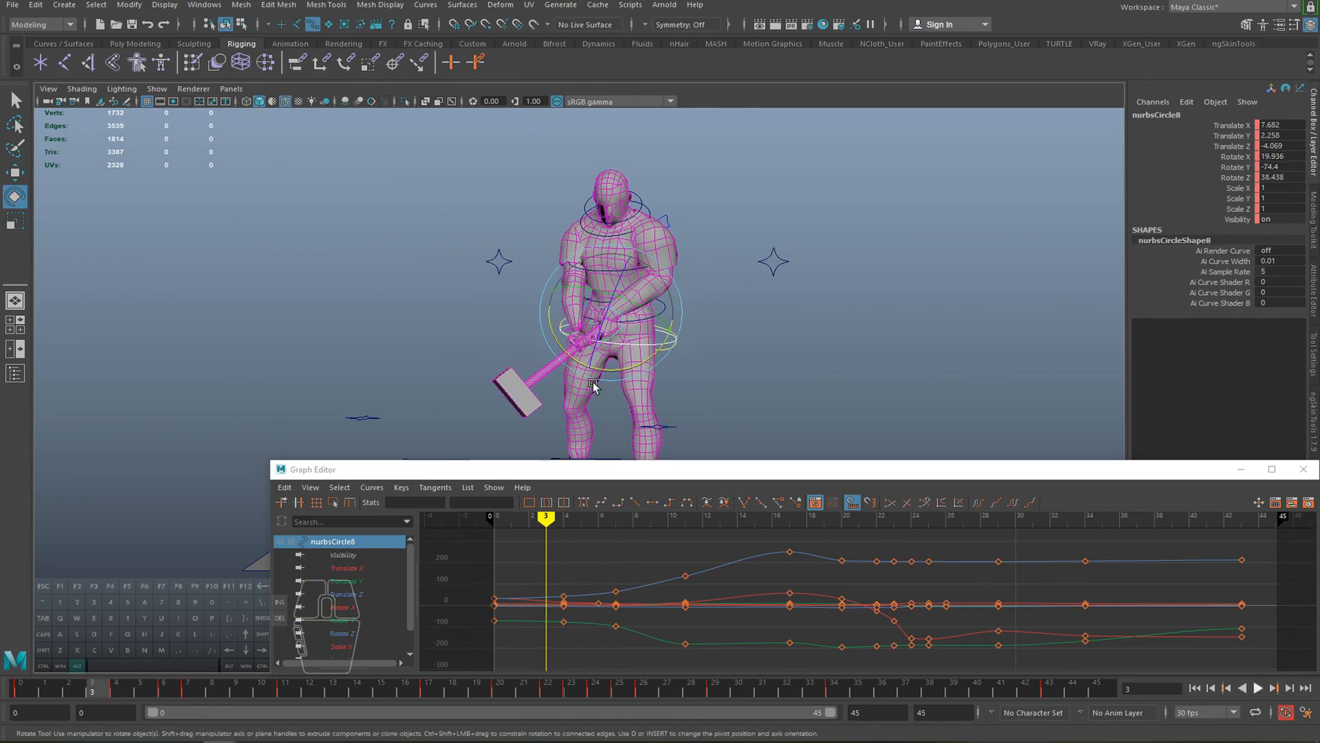
- Play back the full swing from several angles, clear the selection and save the scene
key("alt+v")
right_click_drag(722, 368, 571, 357, "alt")
left_click_drag(571, 358, 731, 348, "alt")
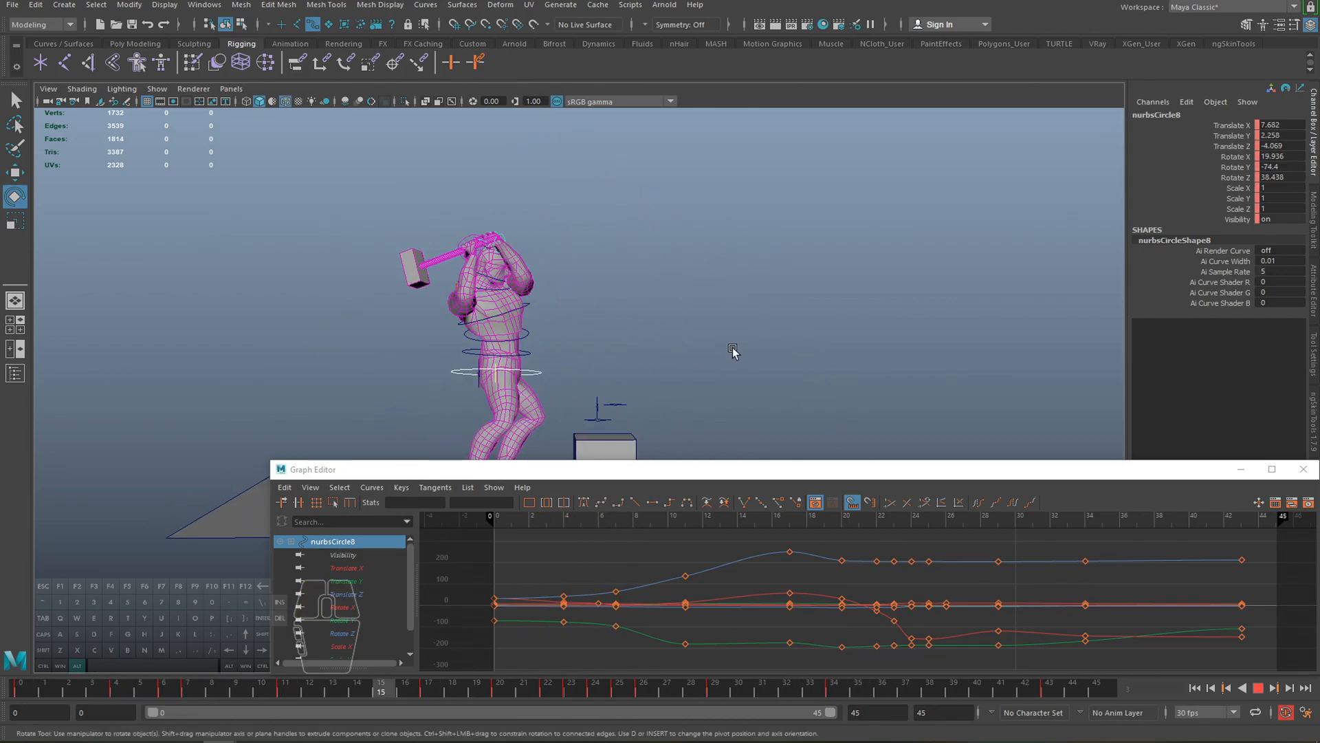
left_click_drag(540, 355, 602, 365, "alt")
key("alt+v")
middle_click_drag(647, 312, 671, 334, "alt")
key("alt+v")
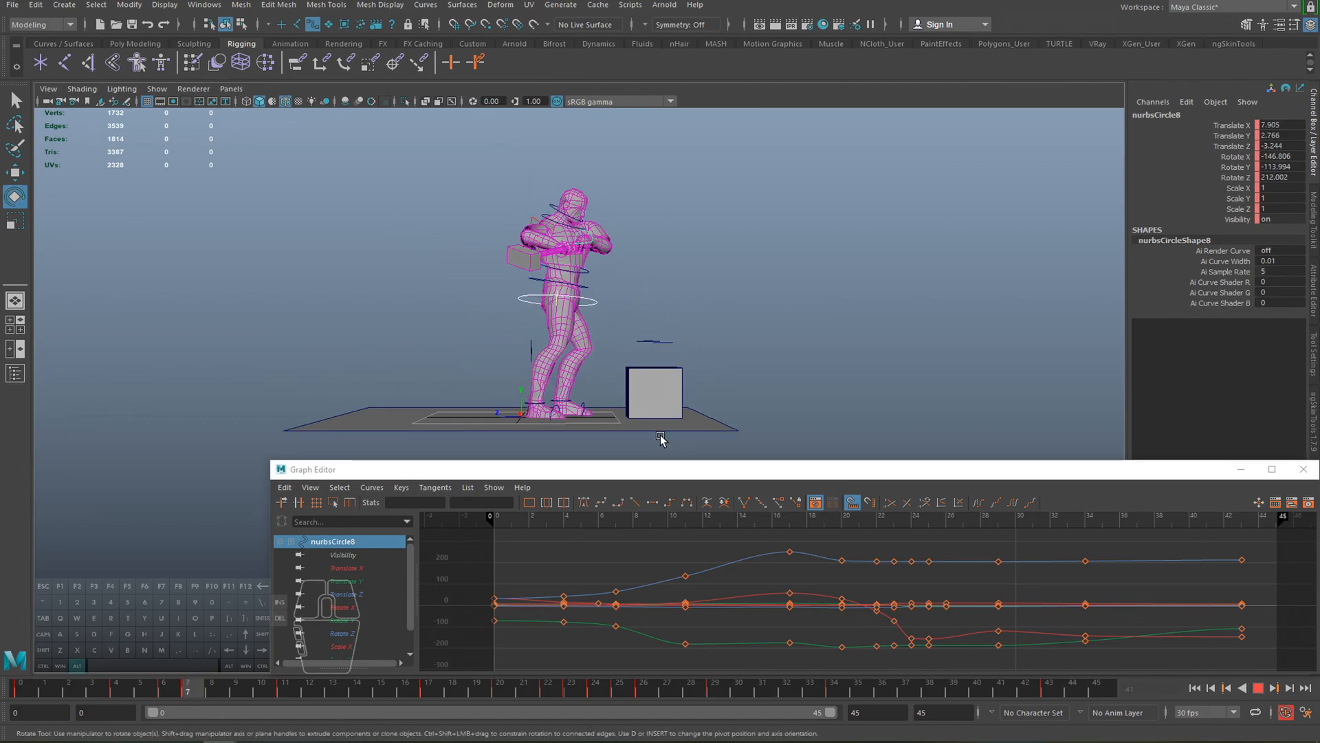
key("alt+v")
left_click(740, 350)
key("alt+v")
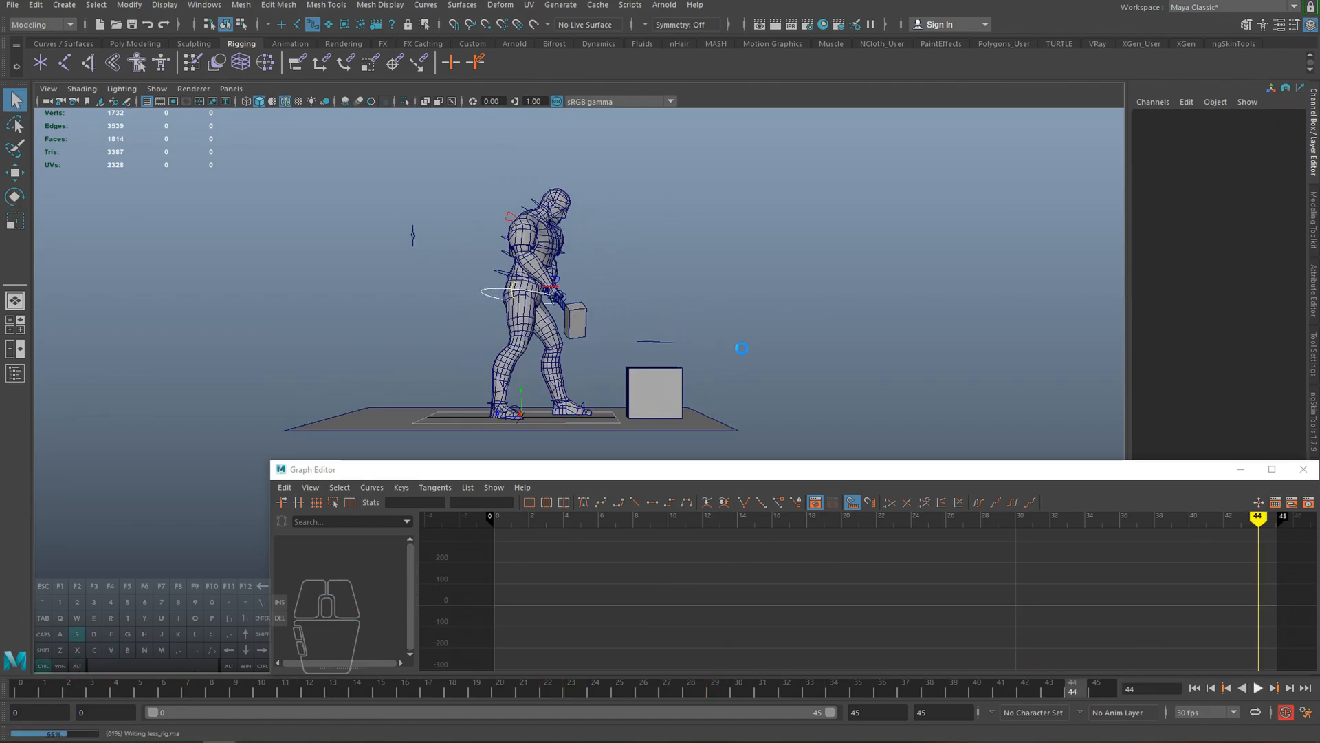
- Select nurbsCircle8 and, at frame 34, lower and rotate it to Translate 10.049, -0.275, -2.501 and Rotate X -152.356
left_click_drag(645, 681, 738, 688)
right_click_drag(621, 326, 722, 376, "alt")
key("q")
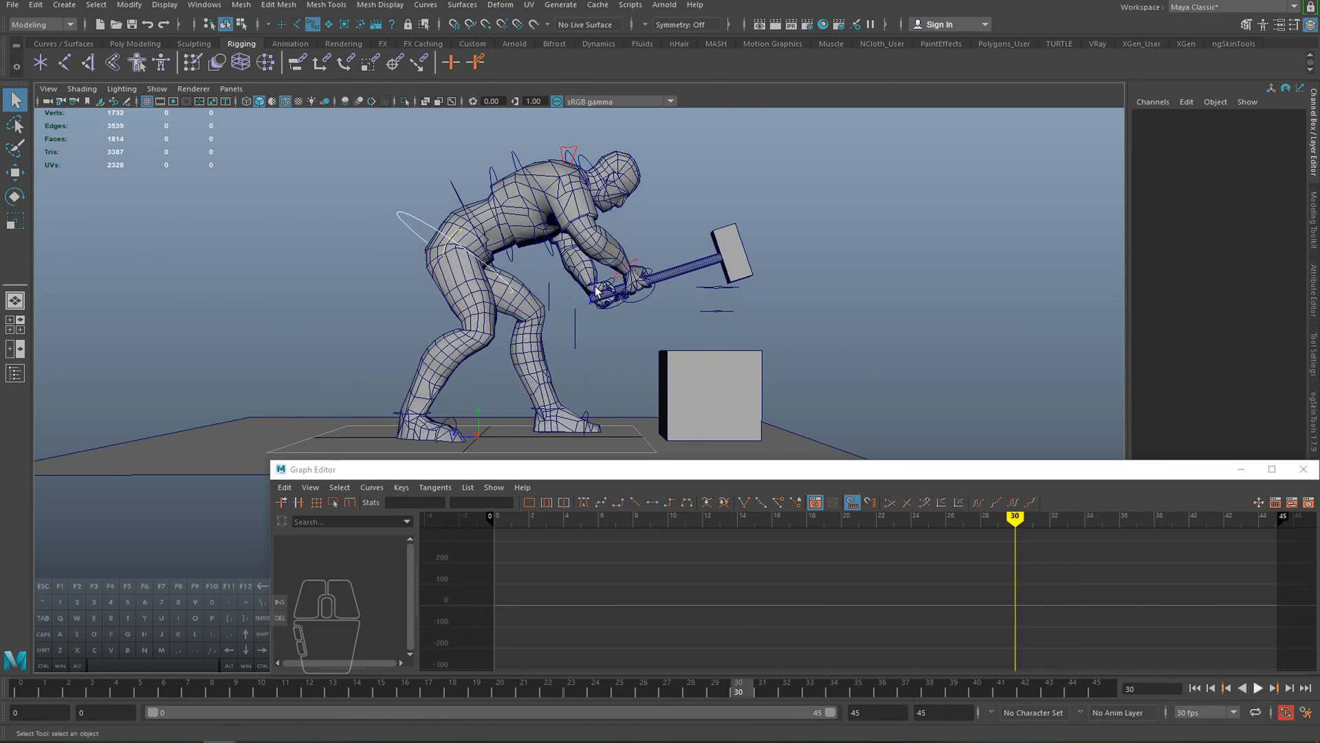
left_click(596, 291)
left_click_drag(728, 700, 830, 690)
middle_click_drag(636, 316, 641, 339, "alt")
key("w")
left_click_drag(542, 187, 540, 227)
key("e")
left_click_drag(598, 278, 543, 228)
key("w")
left_click_drag(597, 267, 624, 340, "alt")
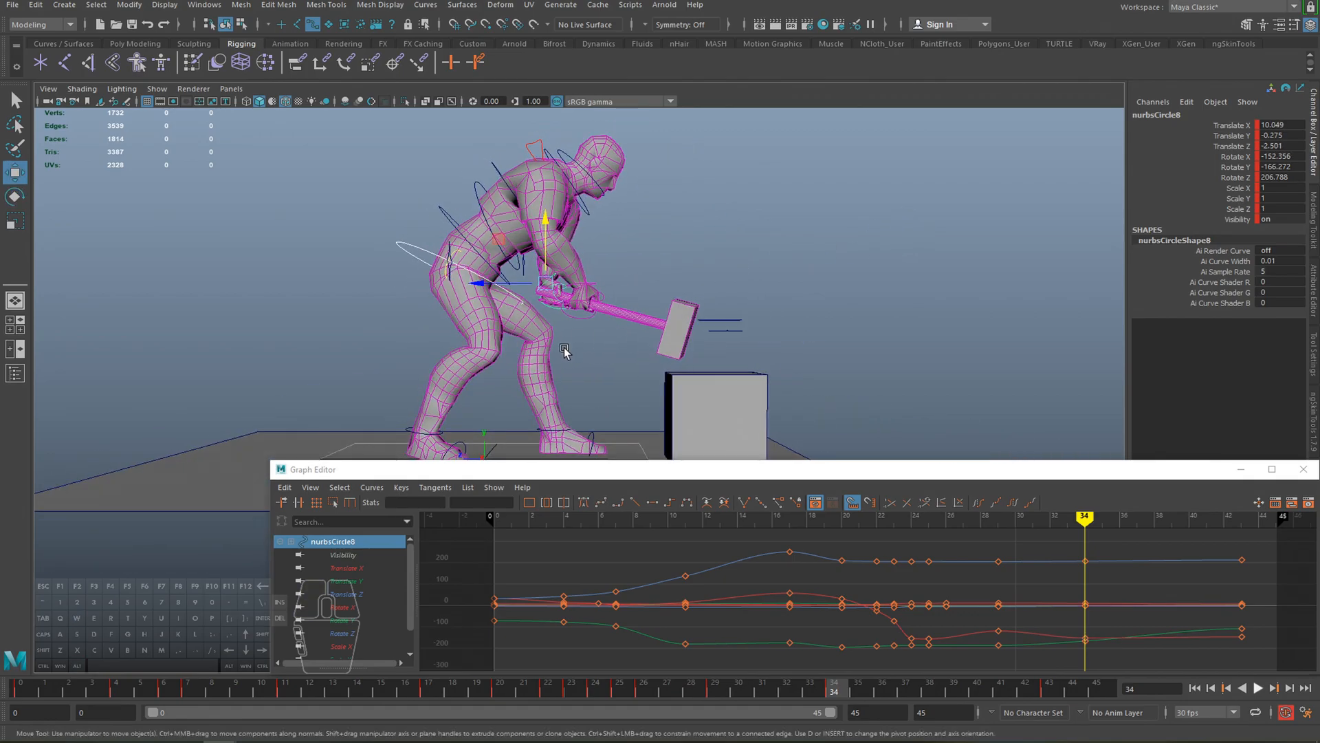
left_click_drag(654, 361, 637, 388, "alt")
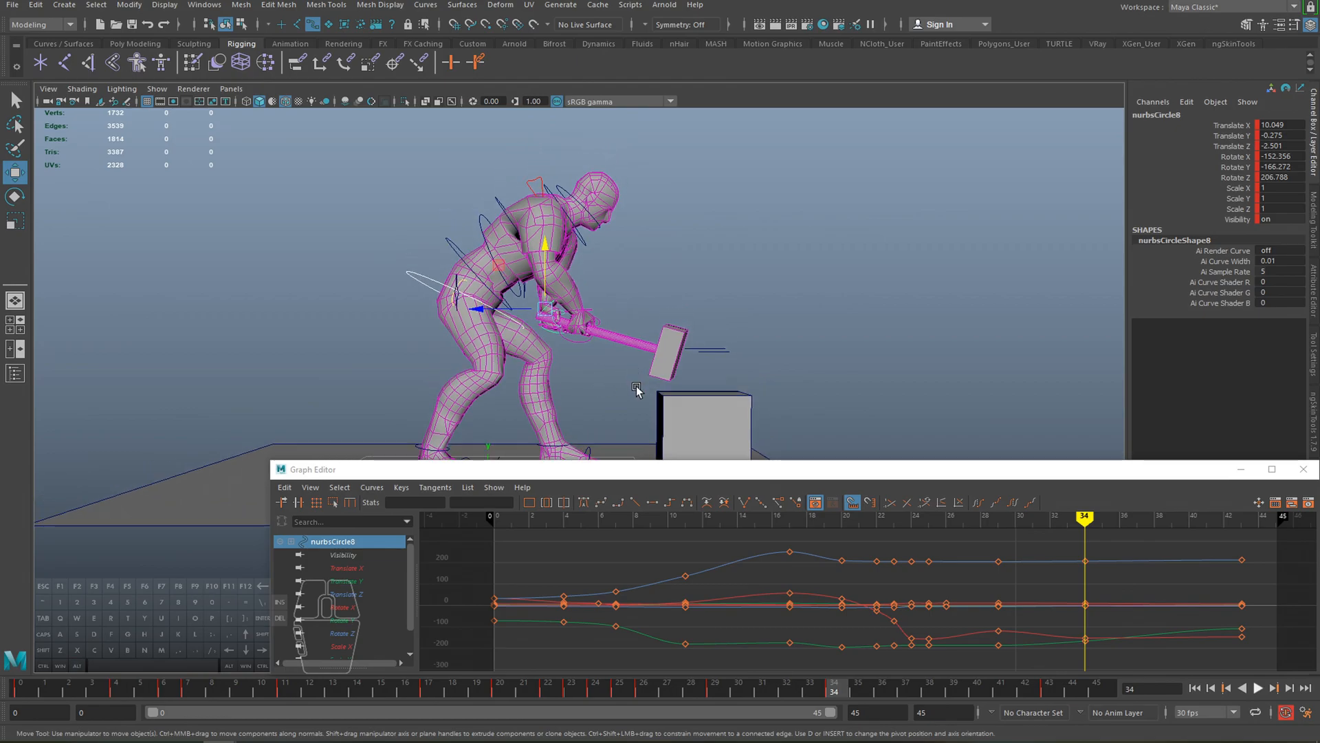
- Rotate nurbsCircle8 around X at frame 26 to about -129.5 so the hammer rebounds off the block, and play back the recovery
left_click(666, 691)
key("alt+v")
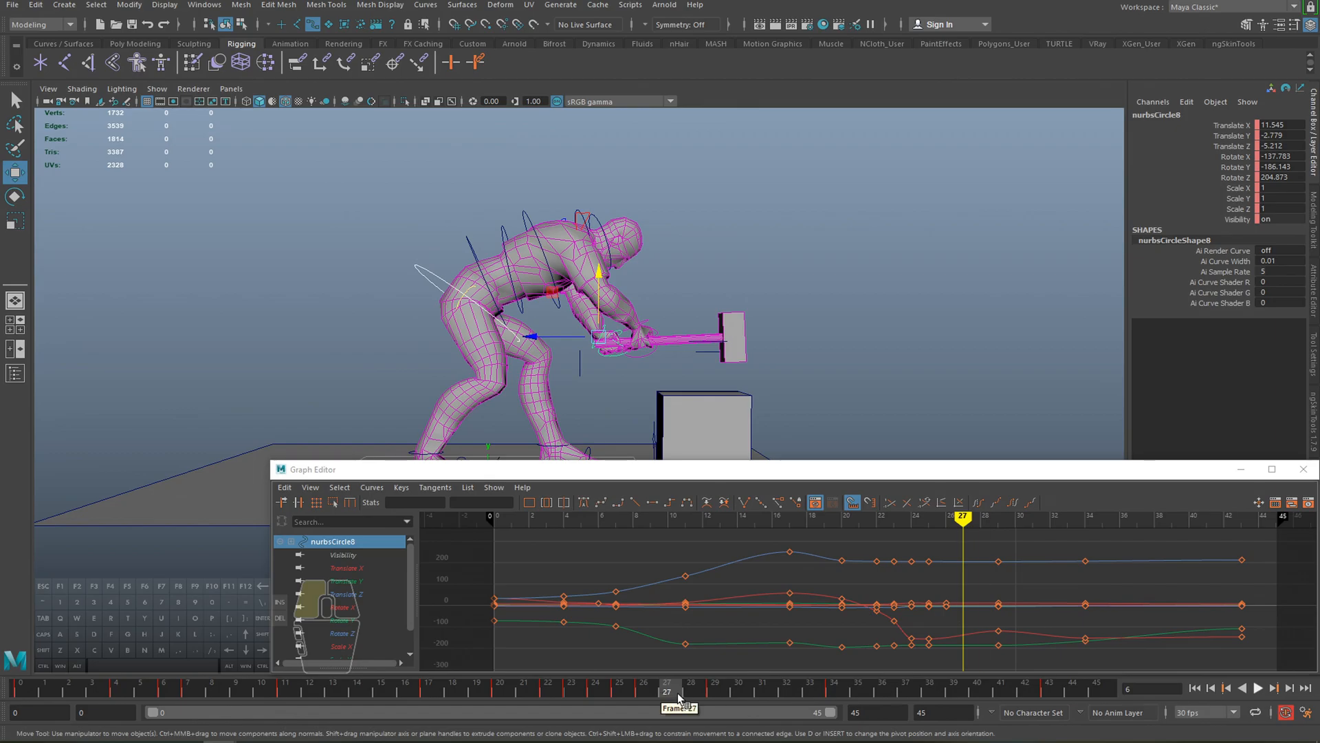
mouse_move(622, 691)
left_mouse_down()
mouse_move(722, 696)
mouse_move(580, 699)
mouse_move(644, 695)
left_mouse_up()
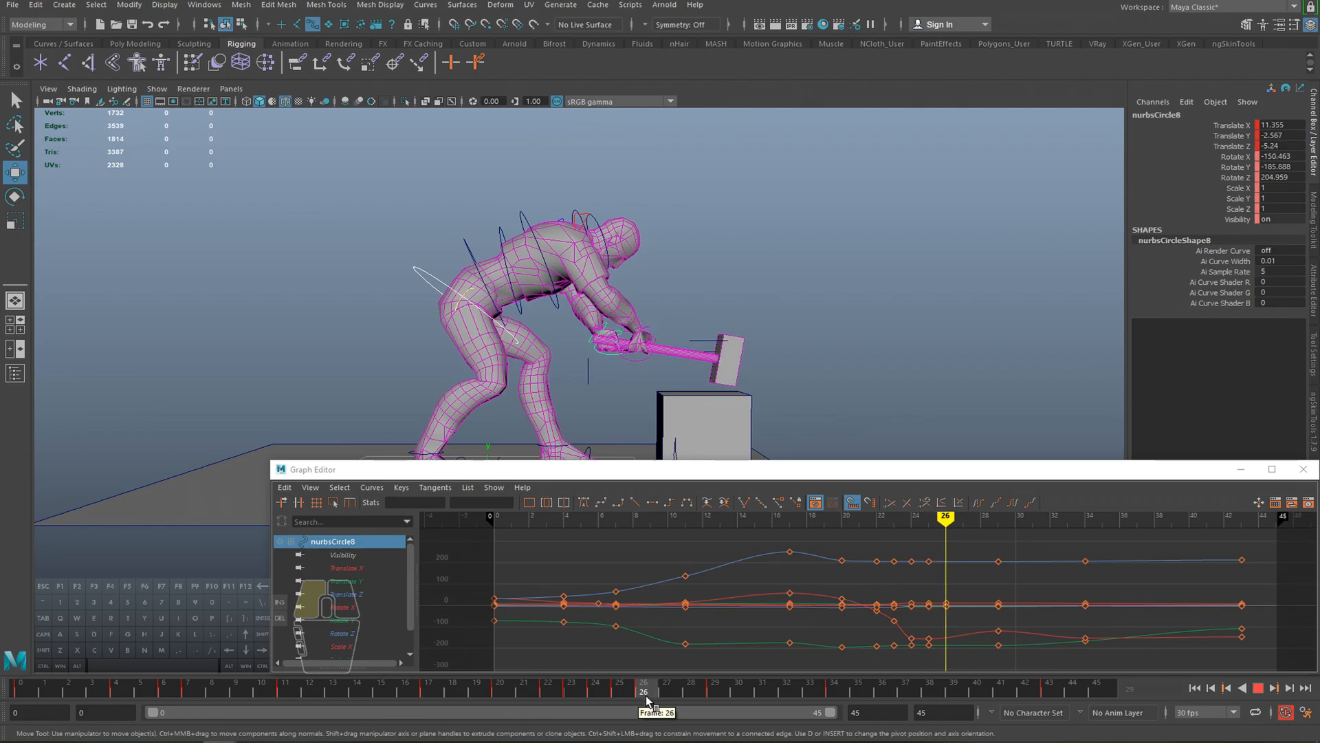
key("e")
left_click_drag(656, 331, 654, 316)
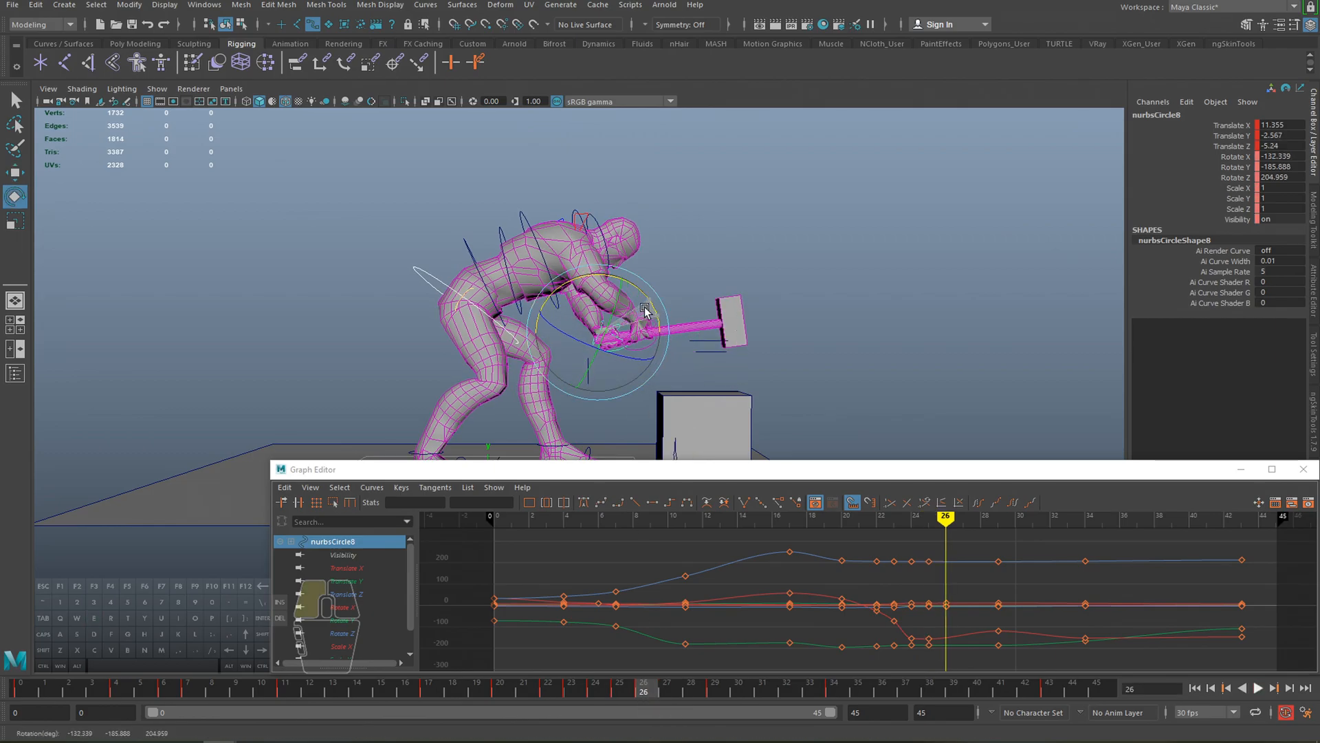
left_click_drag(645, 685, 435, 681)
key("alt+v")
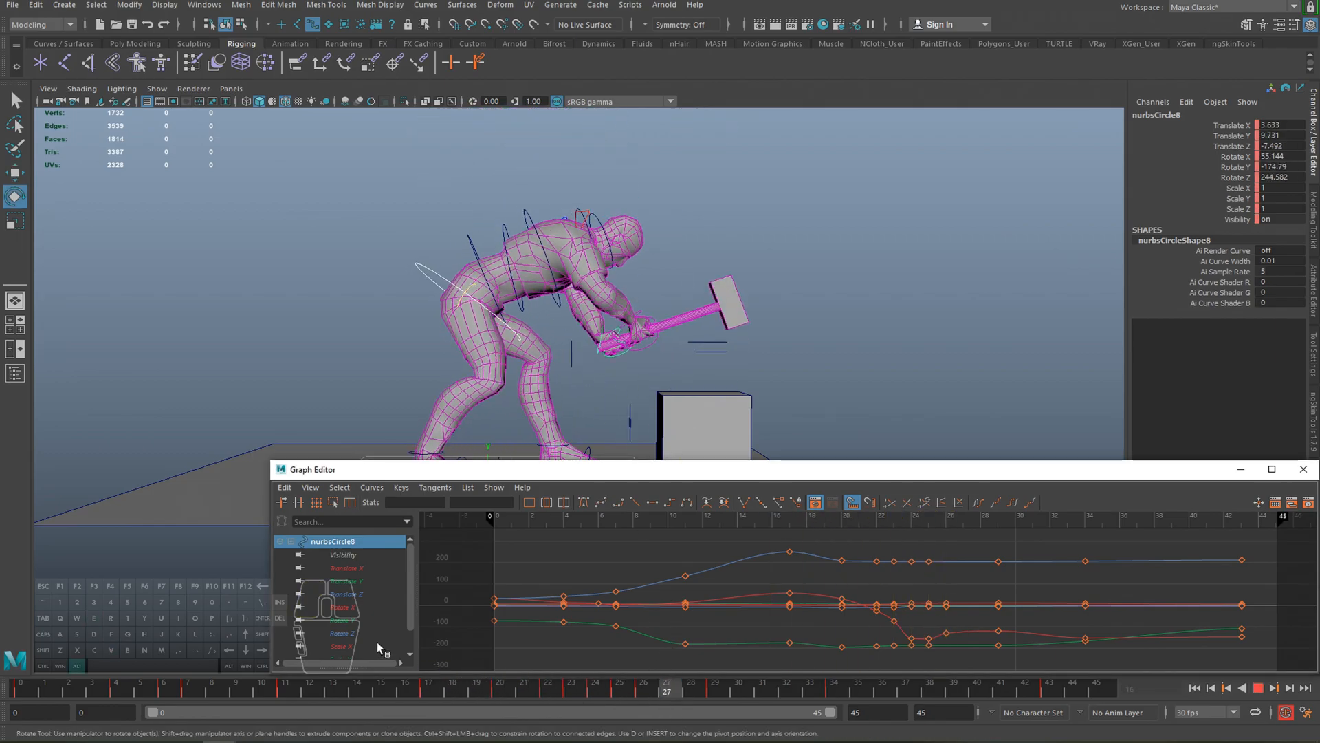
key("alt+v")
- Refine nurbsCircle8's rotation at frame 26 to Rotate X -136.706, check the pose at frame 34 and play back the full swing
left_click(643, 687)
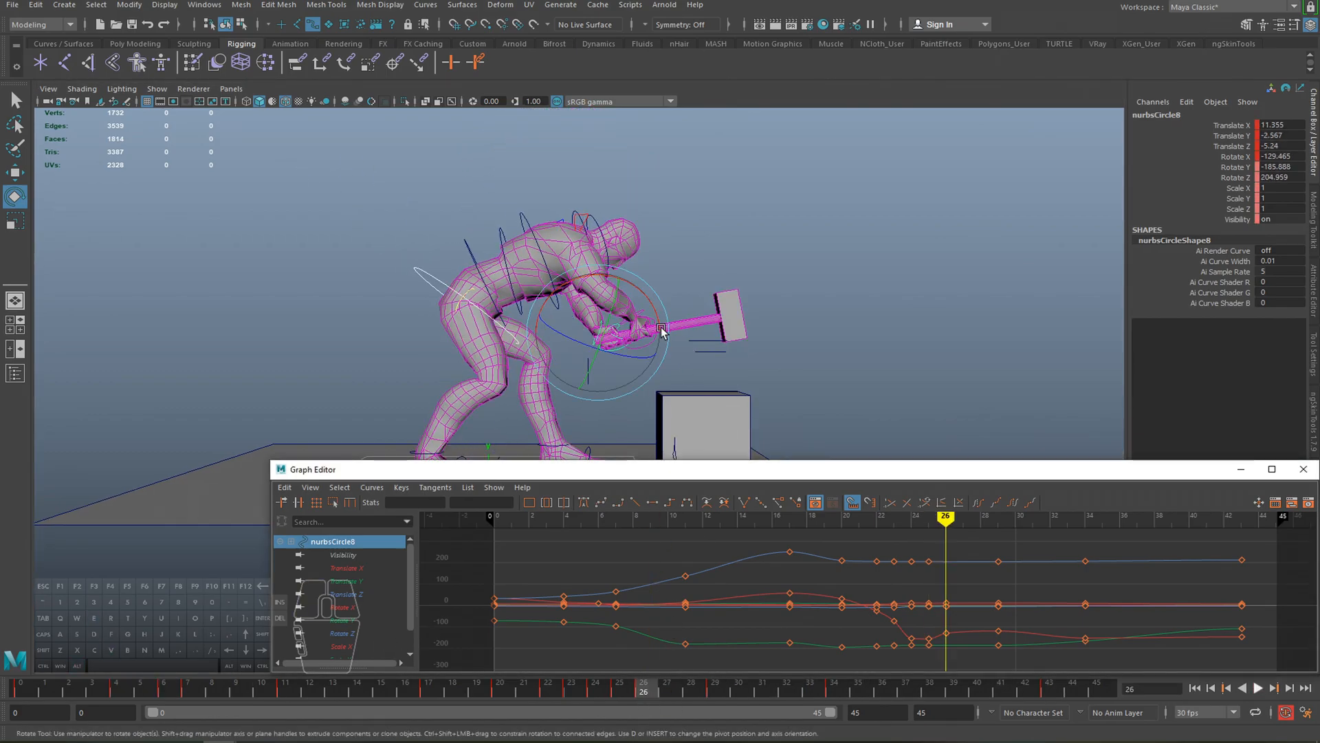
left_click(509, 689)
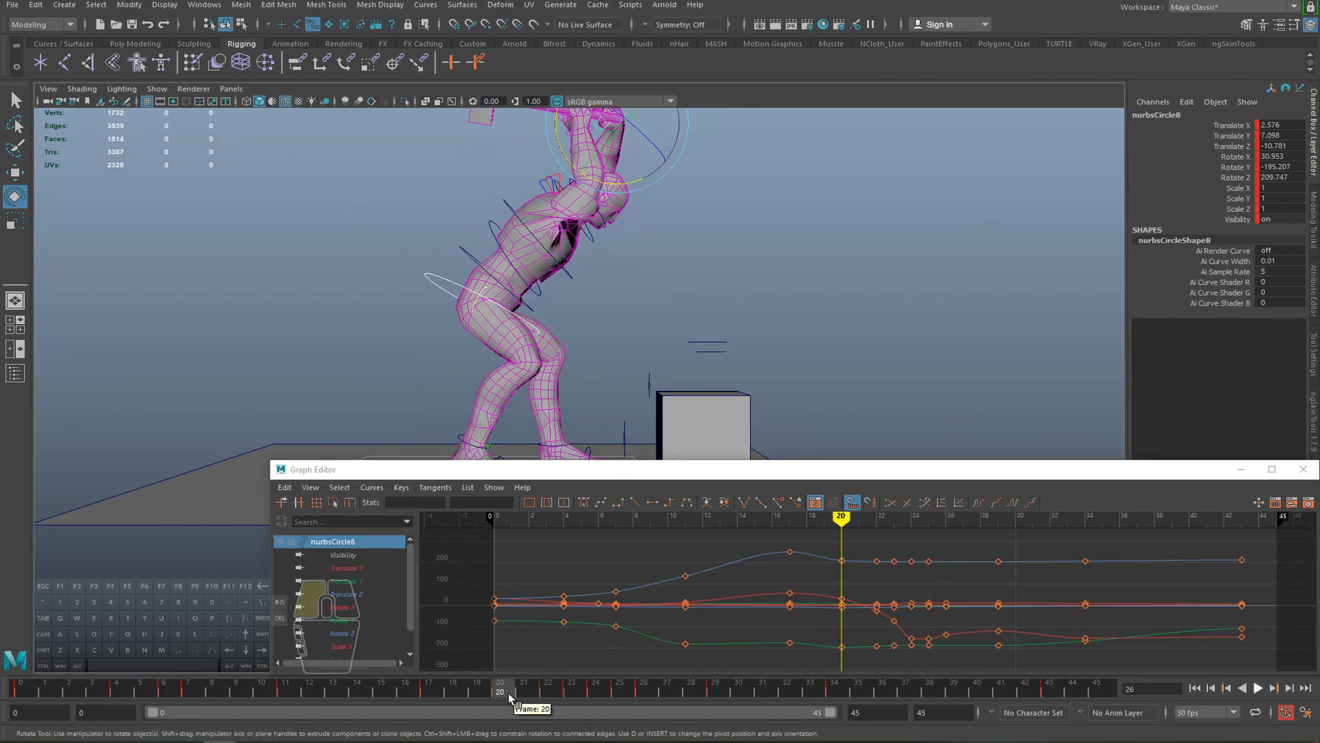
key("alt+v")
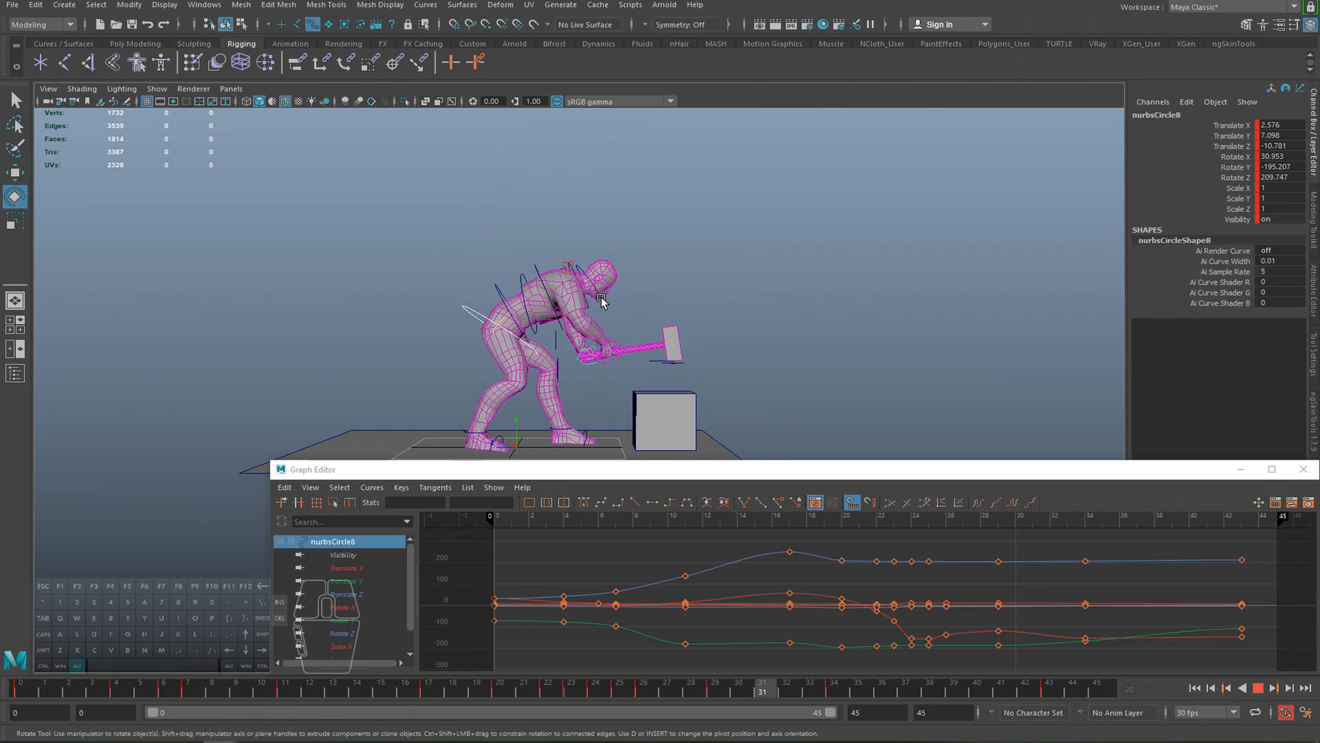
key("alt+v")
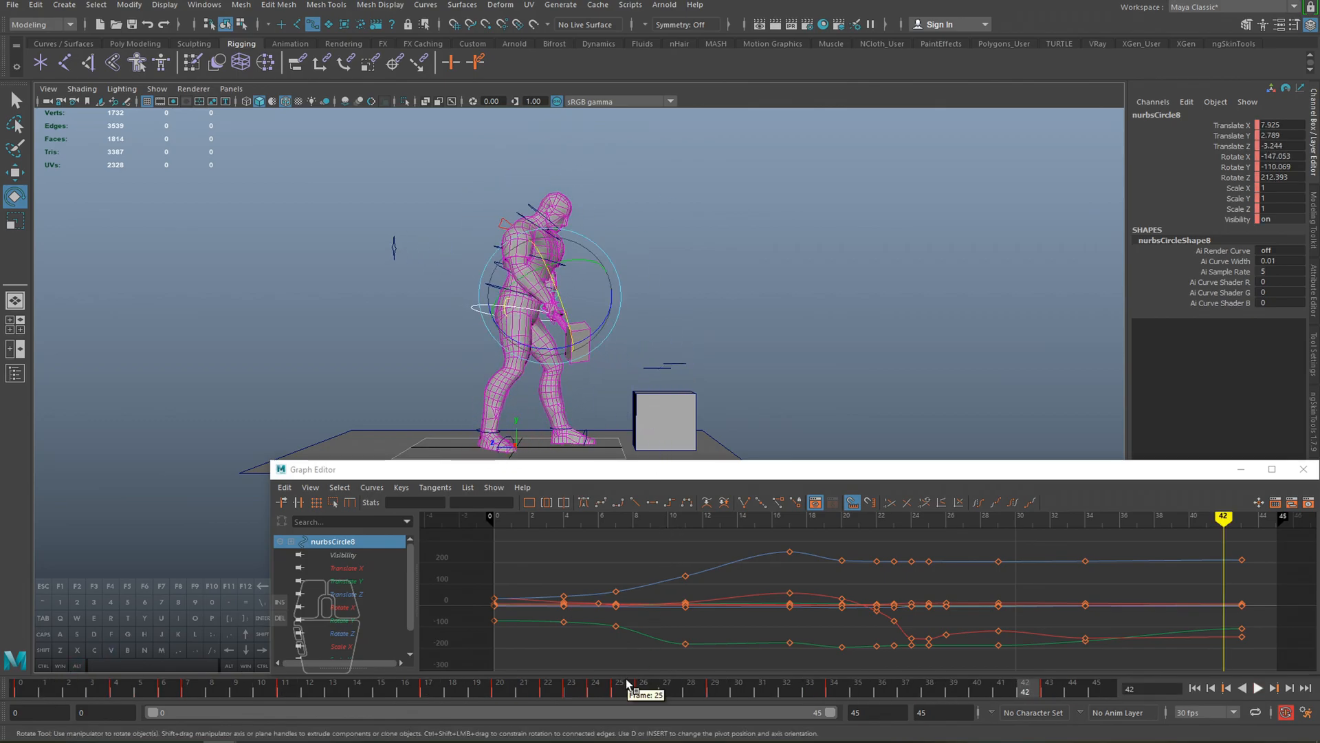
key("alt+v")
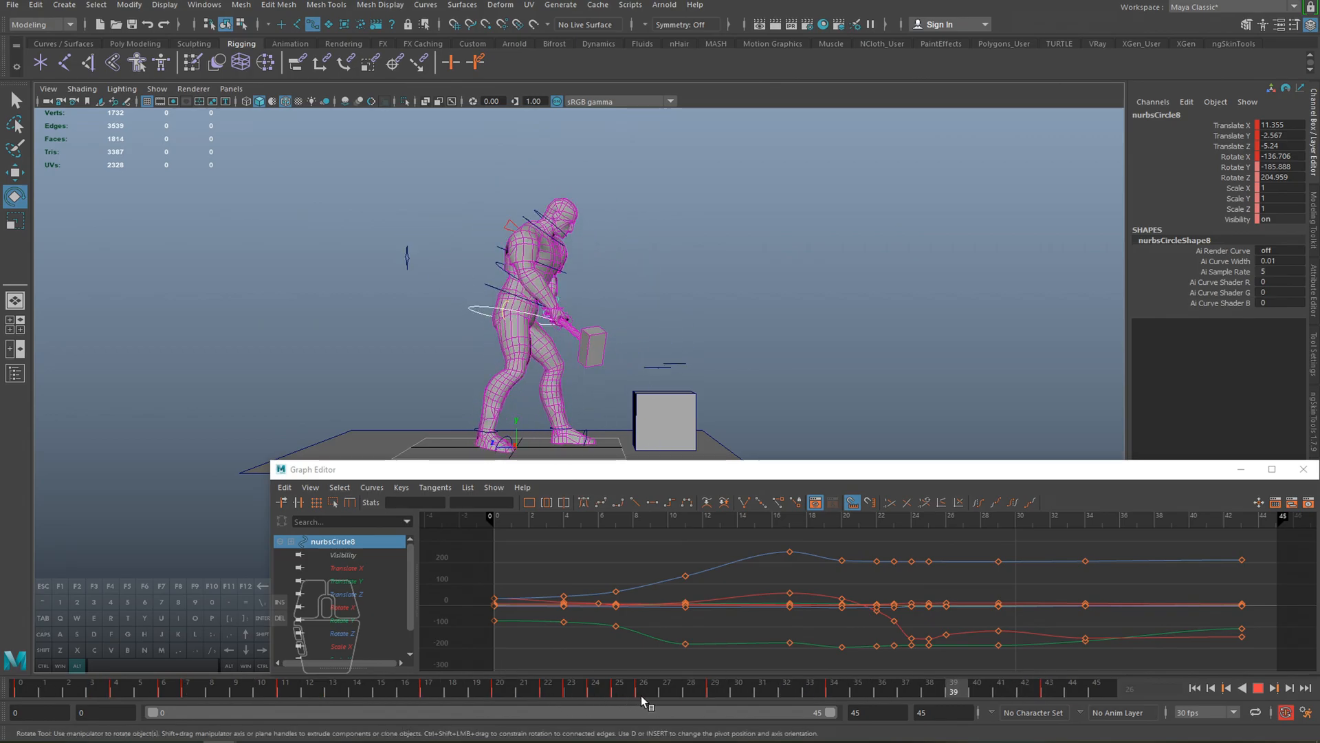
left_click(720, 691)
left_click(833, 691)
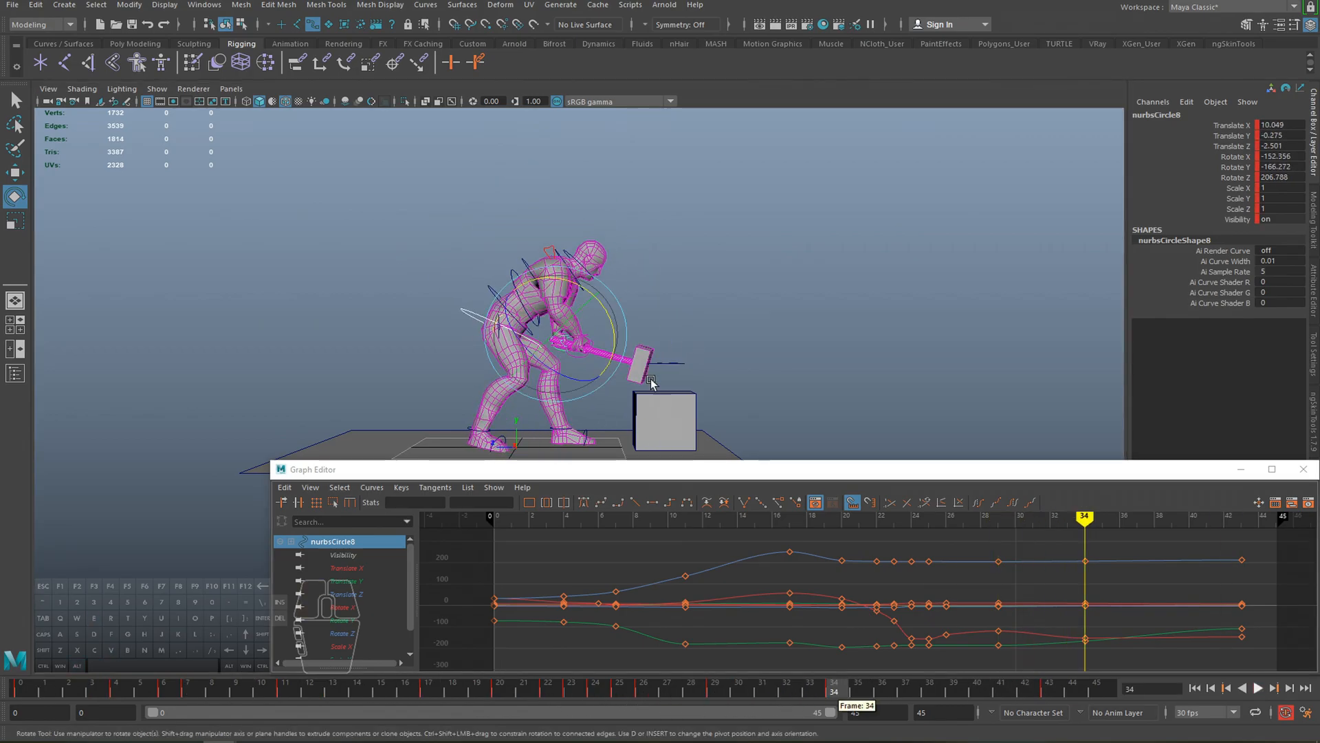
key("alt+v")
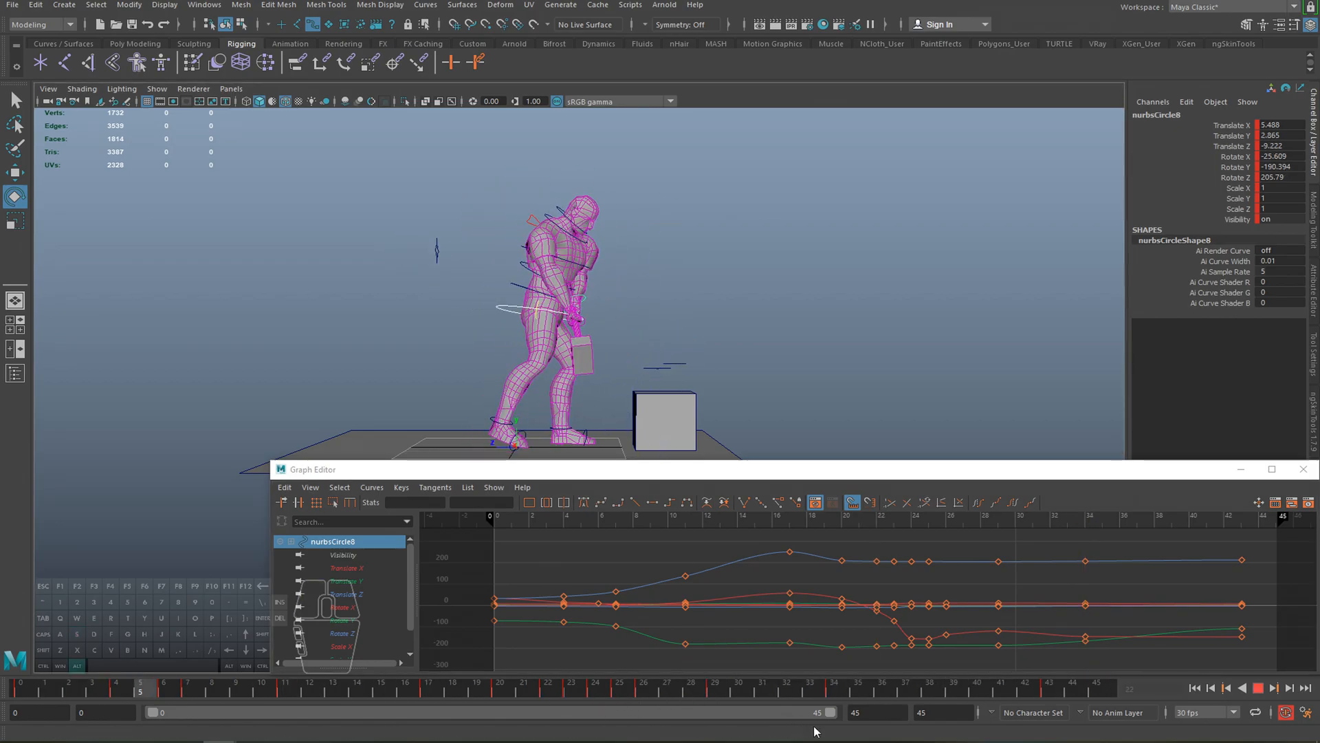
- Key nurbsCircle8 at frame 40 with Rotate -165.248, -110.482, 231.578 to vary the hammer's recovery, and play back the swing
left_click(977, 691)
left_click_drag(601, 316, 586, 341)
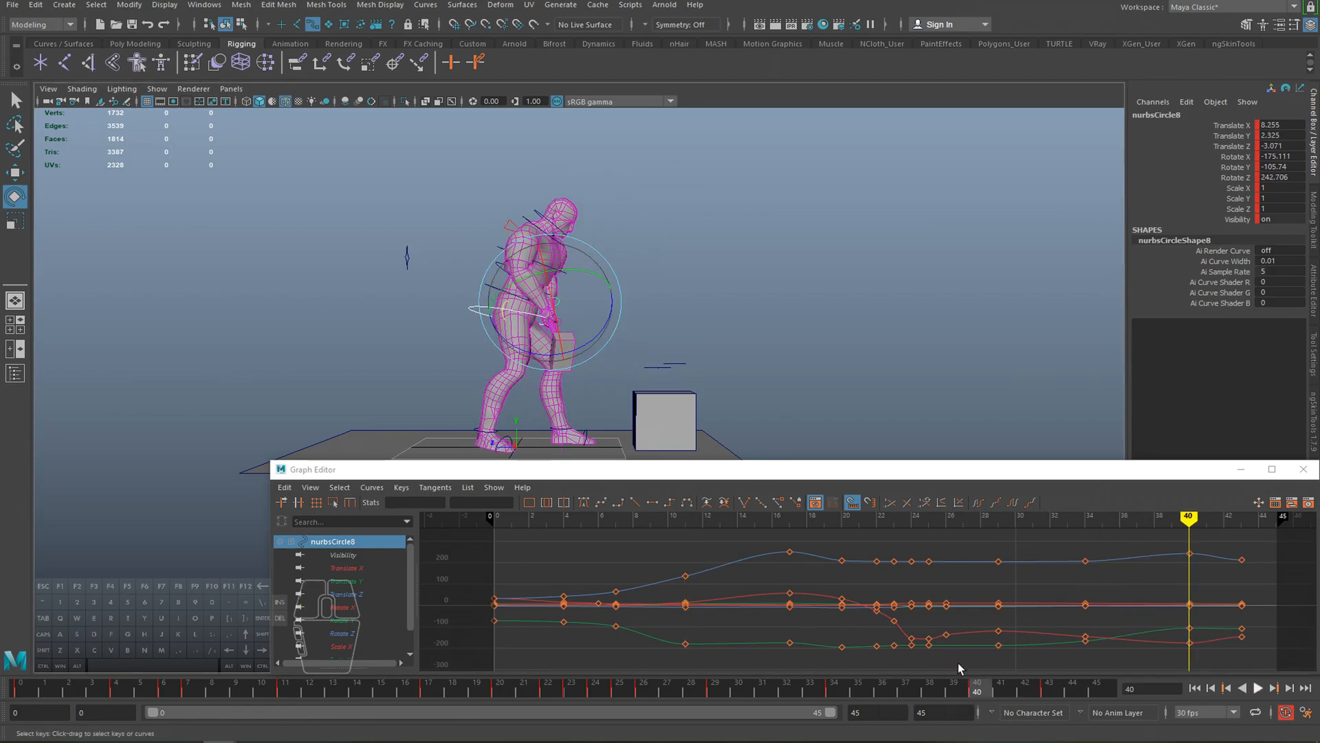
left_click_drag(980, 692, 669, 693)
key("alt+v")
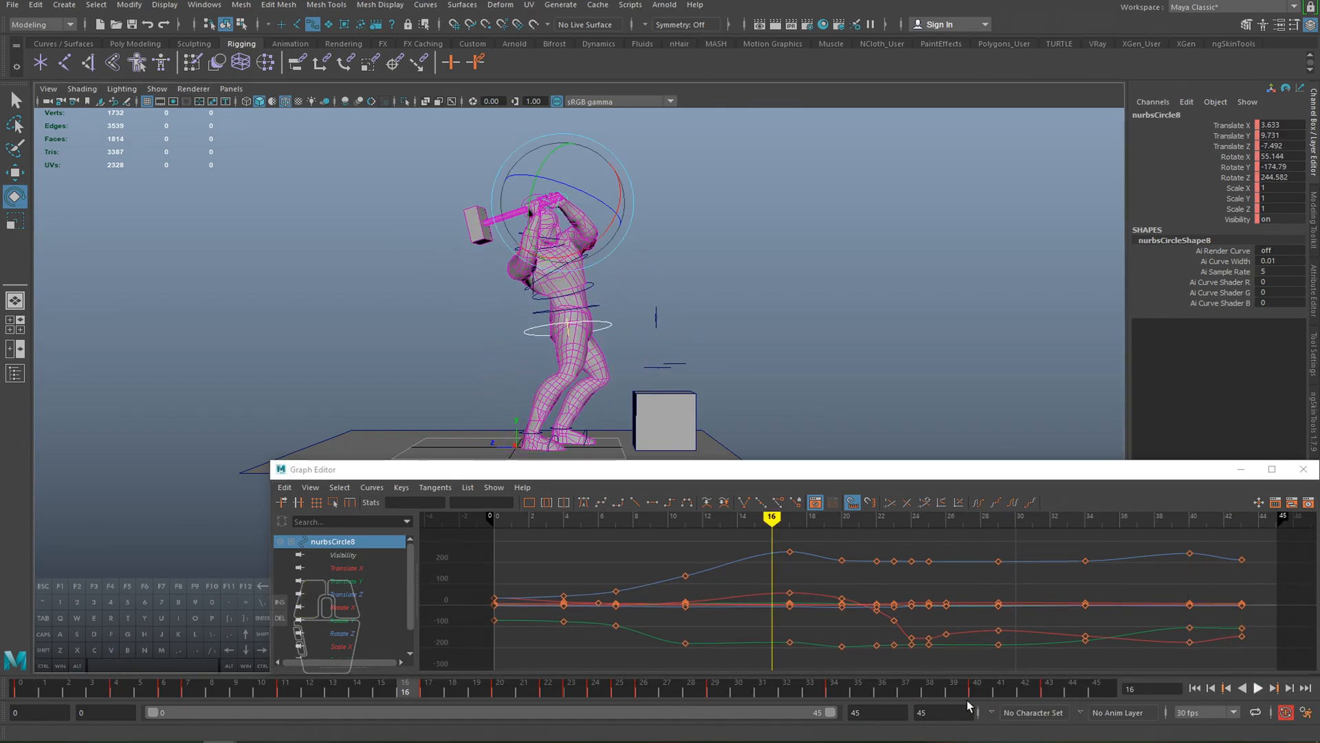
left_click_drag(582, 315, 590, 319)
left_click_drag(954, 692, 693, 691)
key("alt+v")
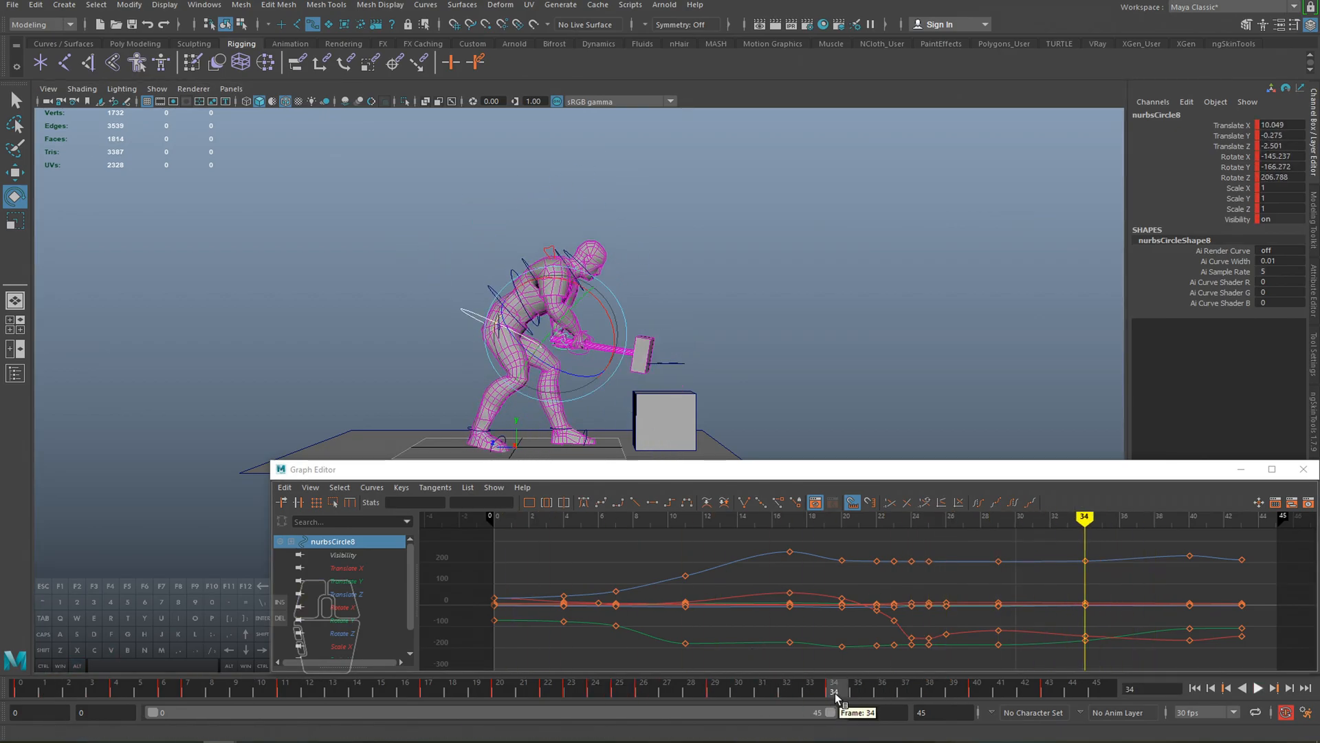
- Select the waist control nurbsCircle2 and shift its final keys from frame 43 to frame 44
left_click_drag(847, 688, 1049, 687)
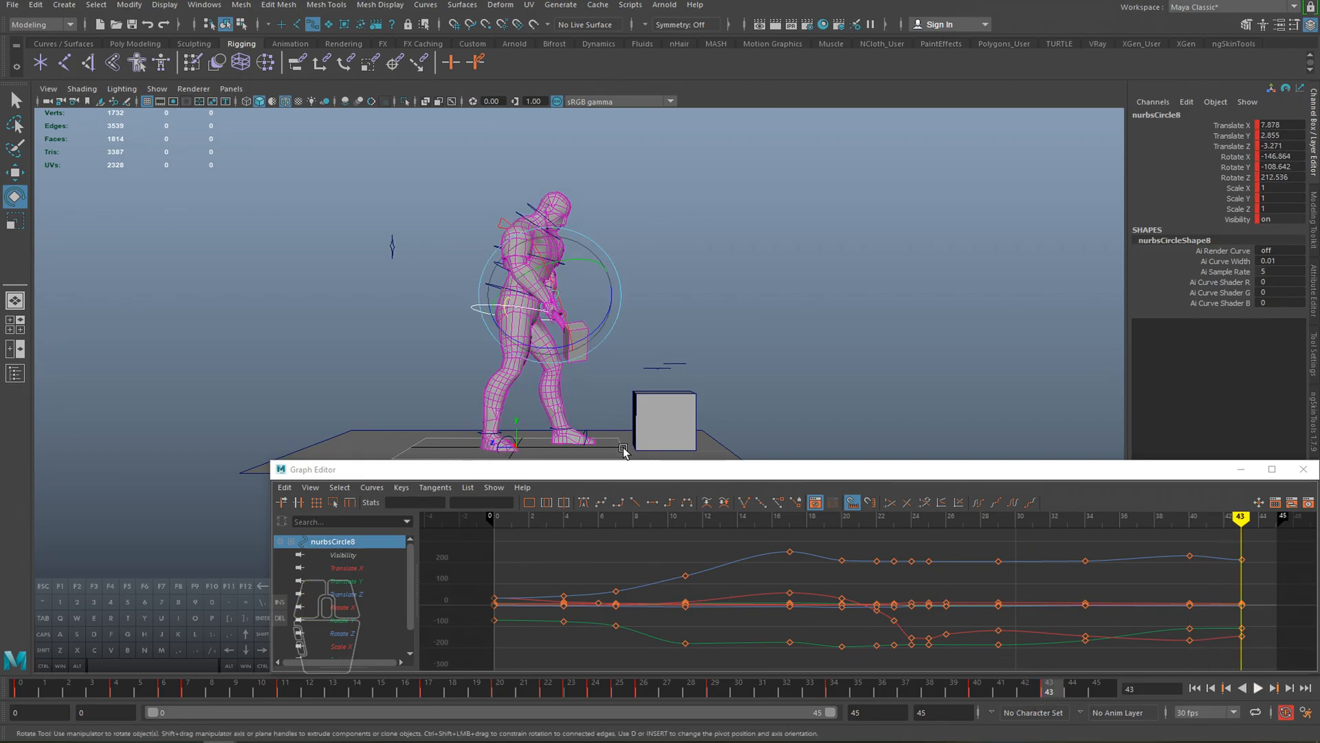
middle_click_drag(576, 359, 687, 368, "alt")
scroll(612, 303, "up", 2)
key("q")
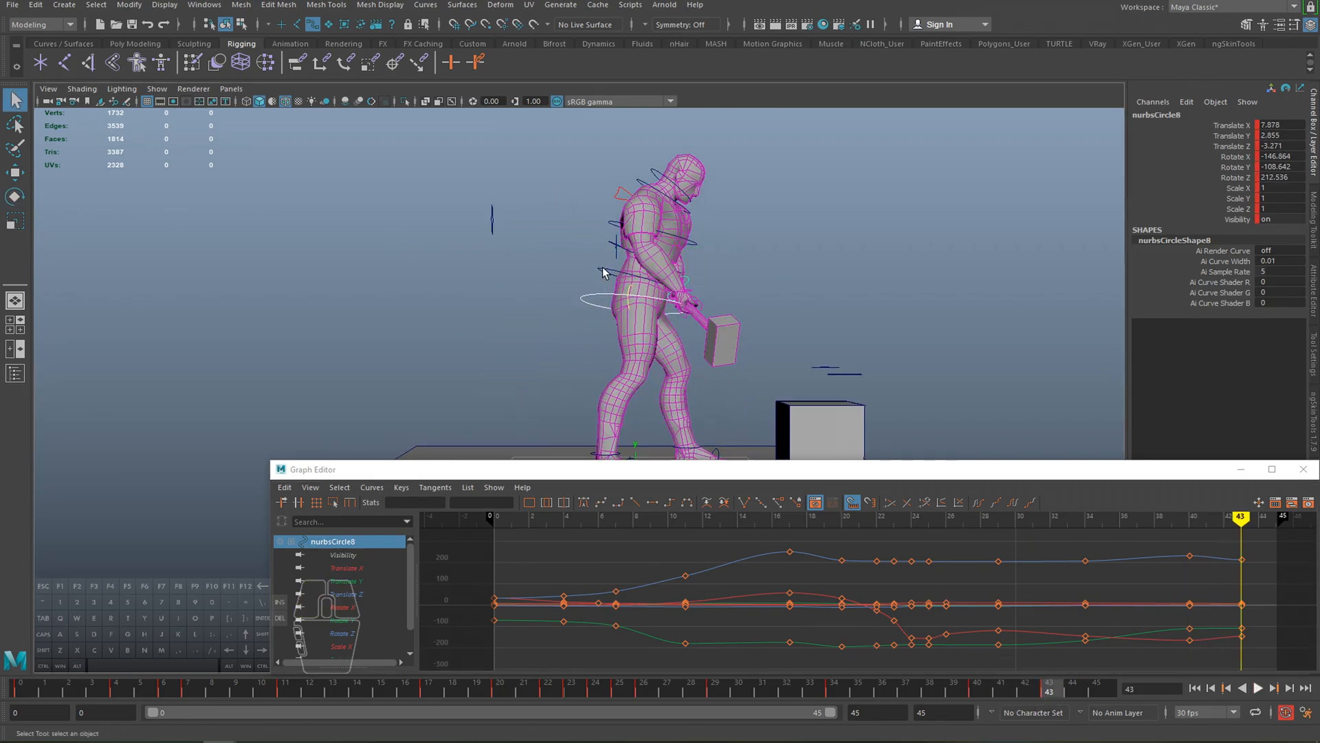
left_click(612, 250)
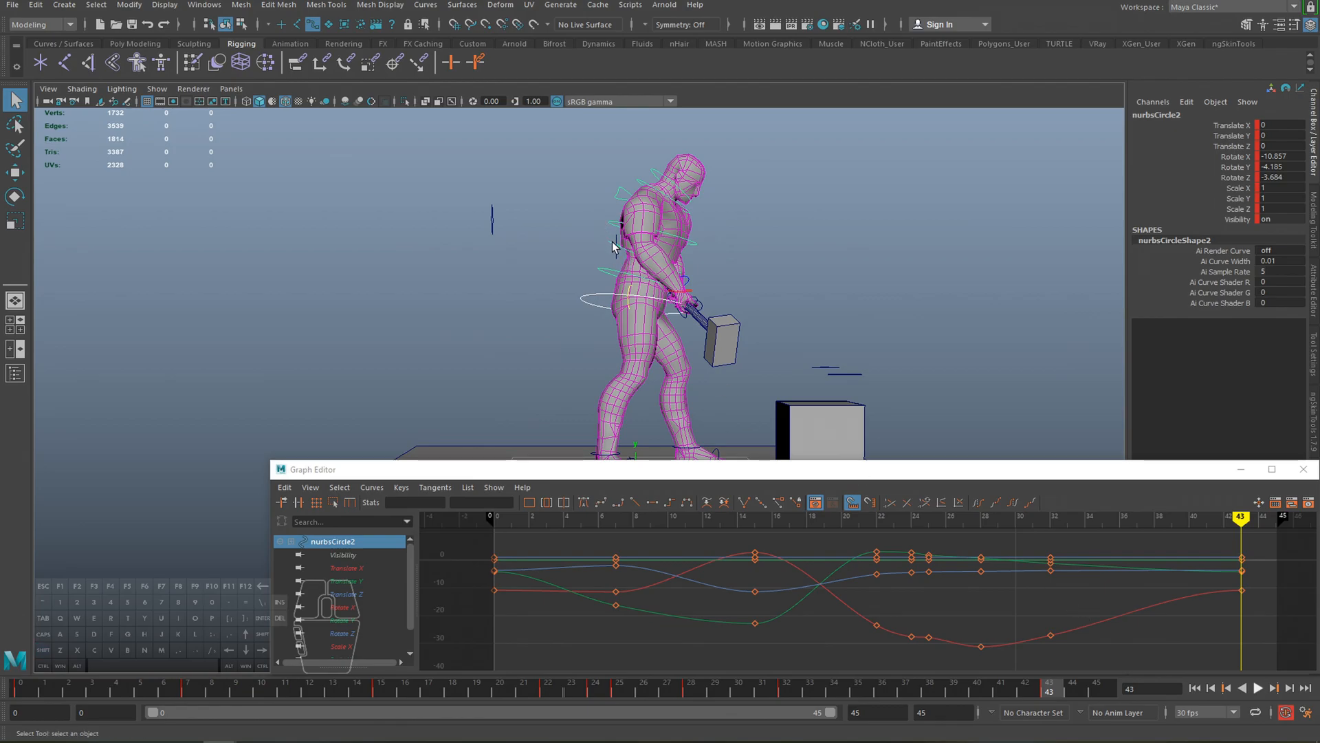
middle_click_drag(1187, 603, 1065, 609, "alt")
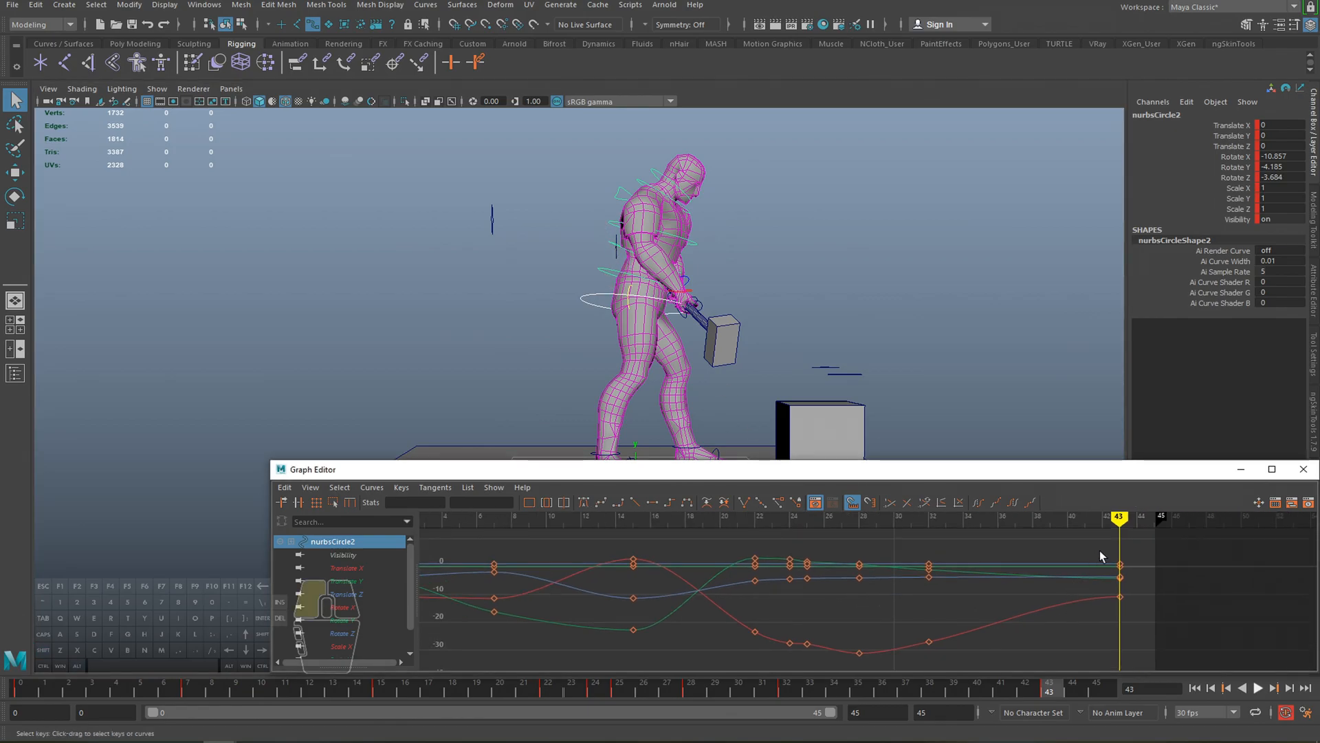
left_click_drag(1100, 550, 1138, 608)
key("w")
key("q")
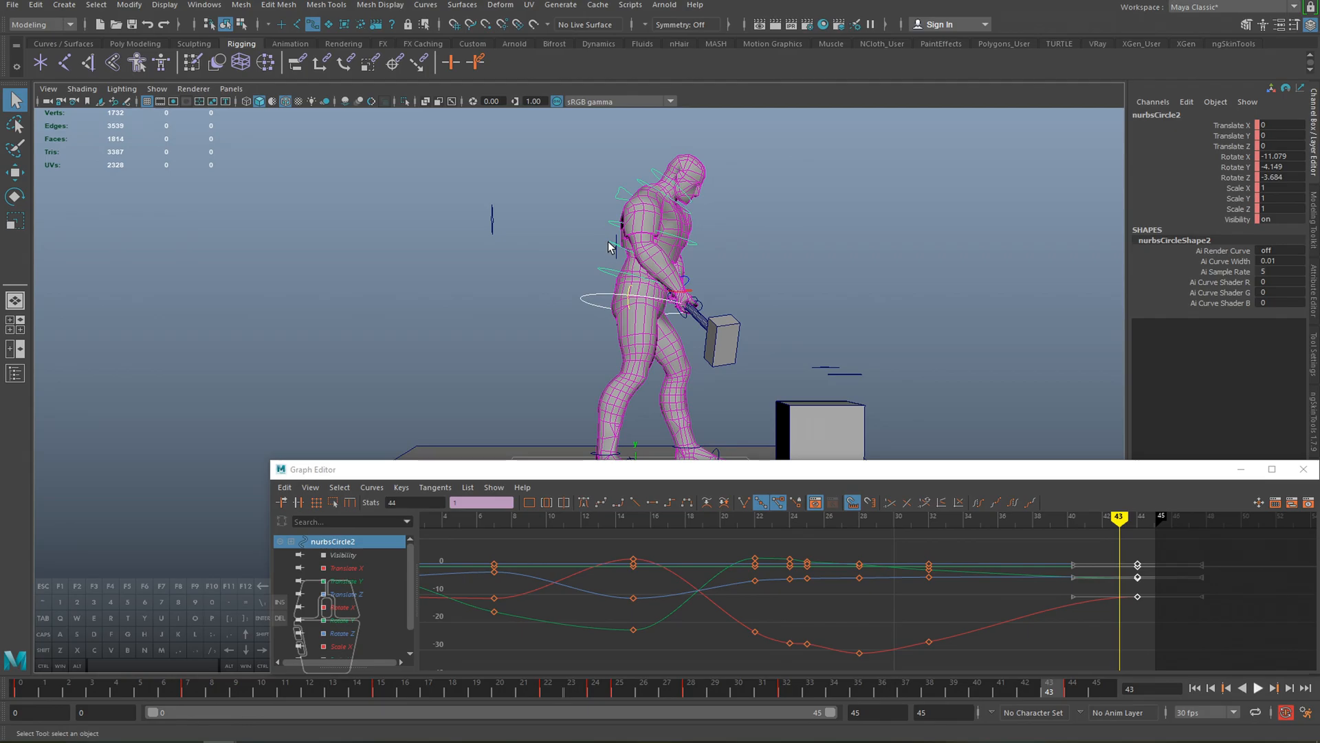
- Select the spine controls nurbsCircle3 and nurbsCircle4 and shift their final keys from frame 43 to frame 45
left_click(610, 235)
left_click(612, 229, "shift")
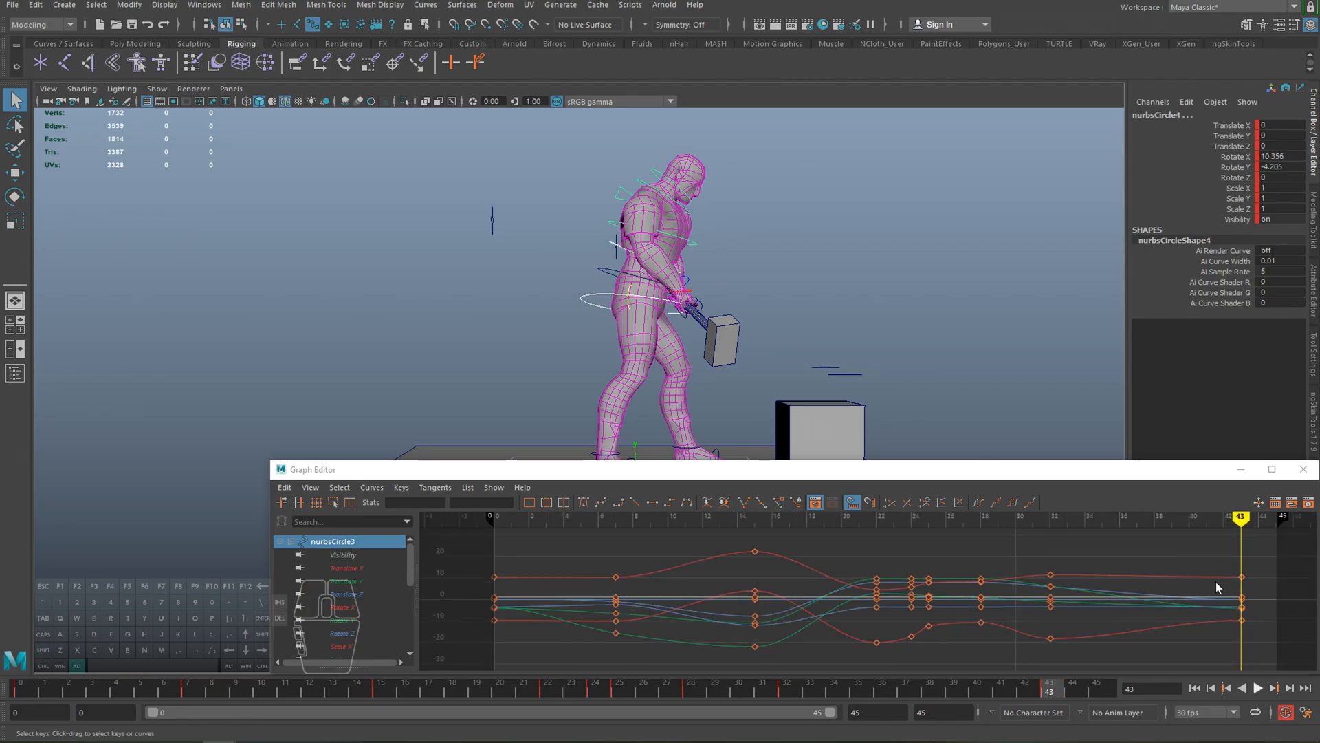
left_click_drag(1227, 565, 1268, 614)
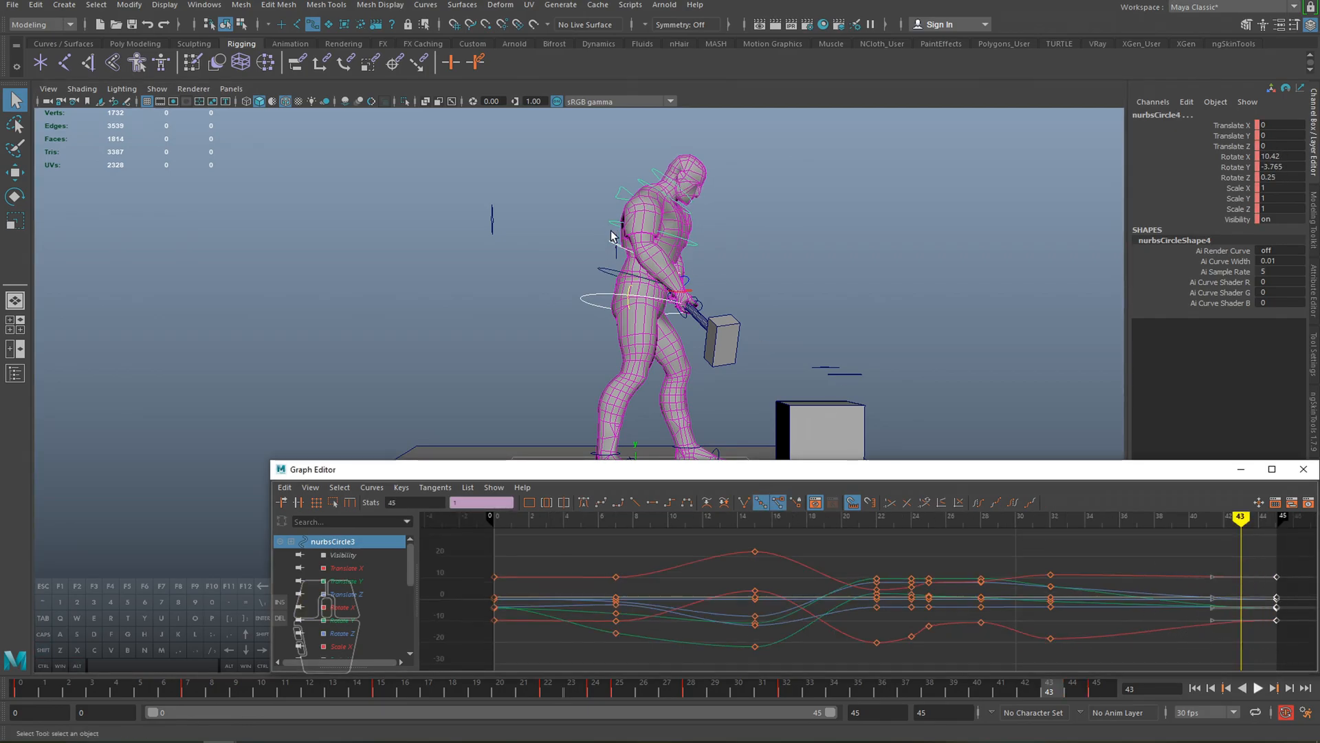
- Extend the animation range to frame 50 and shift the final keys of the neck, head and shoulder controls from frame 43 to 46
left_click(653, 184)
left_click_drag(648, 183, 741, 215, "alt")
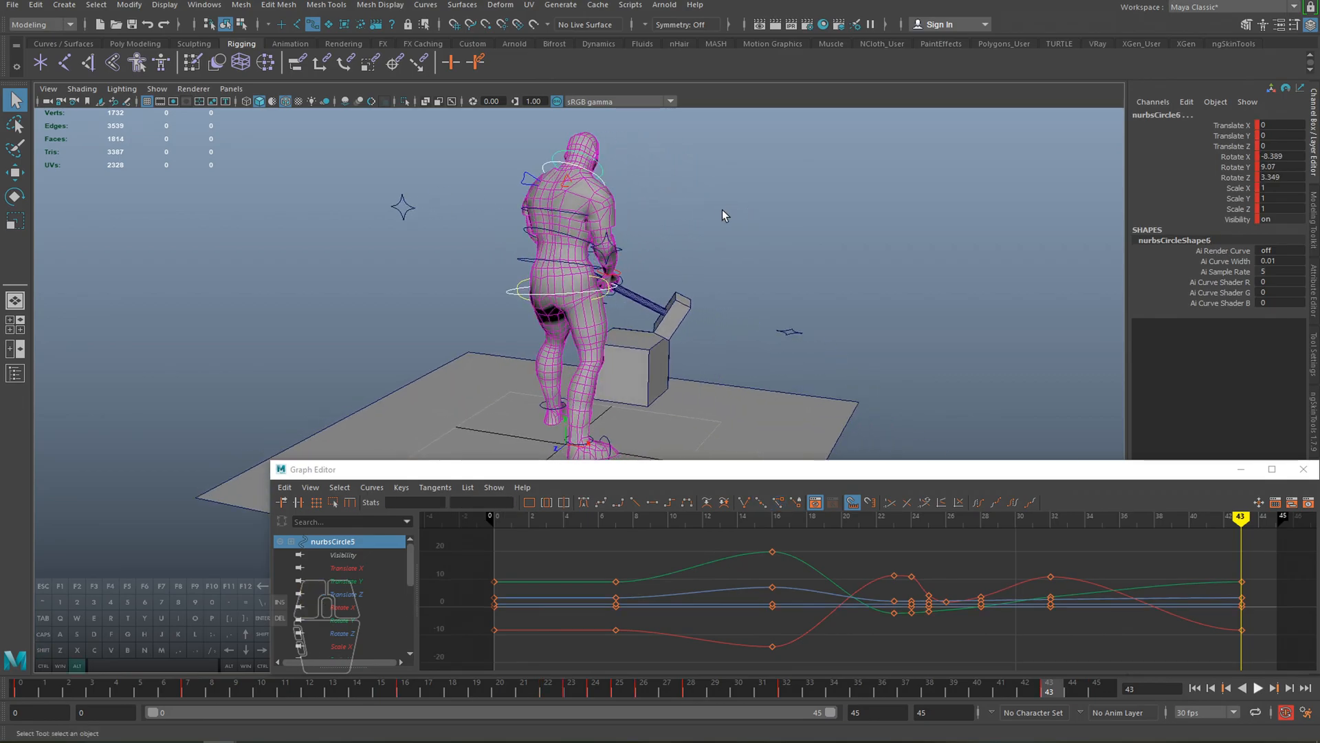
left_click(537, 177, "shift")
left_click(571, 183, "shift")
left_click_drag(575, 200, 481, 200, "alt")
middle_click_drag(1100, 616, 884, 607, "alt")
left_click_drag(870, 715, 751, 691)
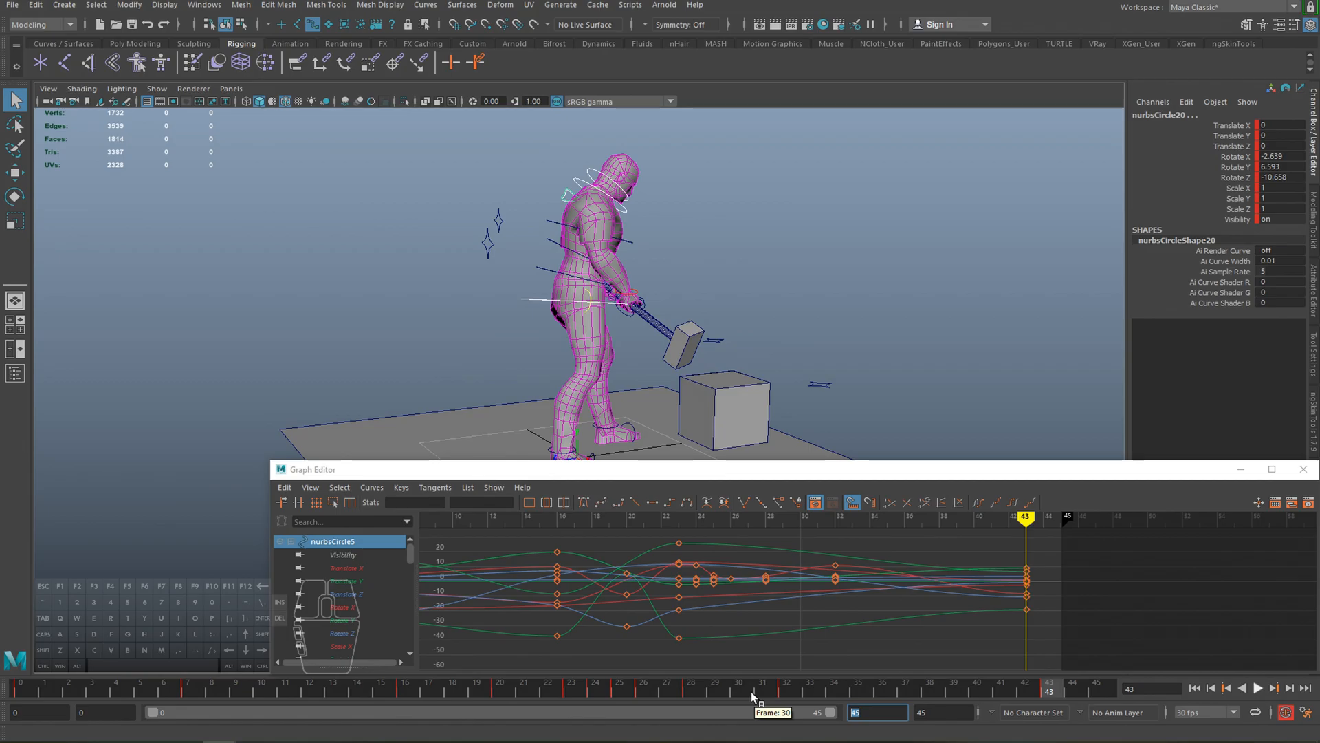
type("50")
key("Return")
left_click_drag(969, 565, 1048, 633)
middle_click_drag(1021, 650, 1073, 650, "shift")
- Shift nurbsCircle8's last two key columns from frames 40 and 43 to frames 42 and 47, and play back the swing
left_click_drag(653, 307, 691, 294, "alt")
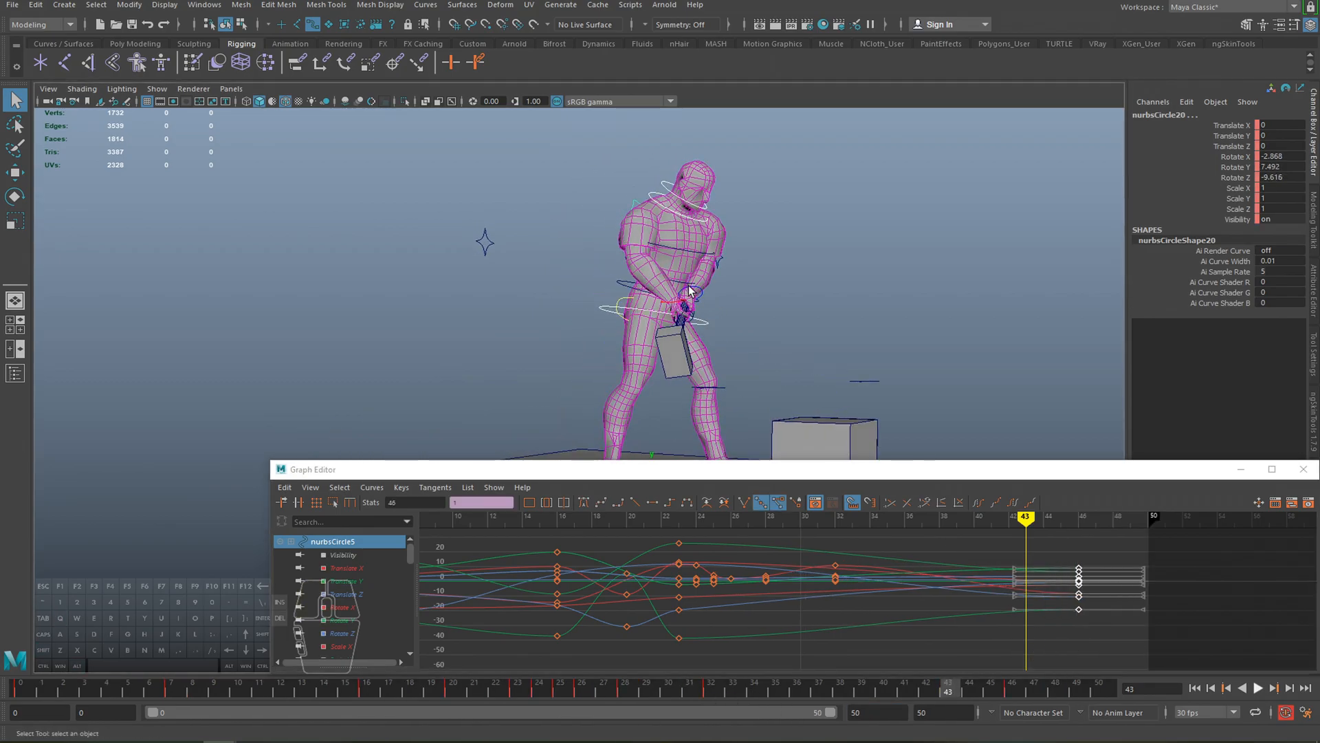
left_click(690, 288)
left_click_drag(716, 349, 754, 355, "alt")
middle_click_drag(1023, 619, 913, 635, "alt")
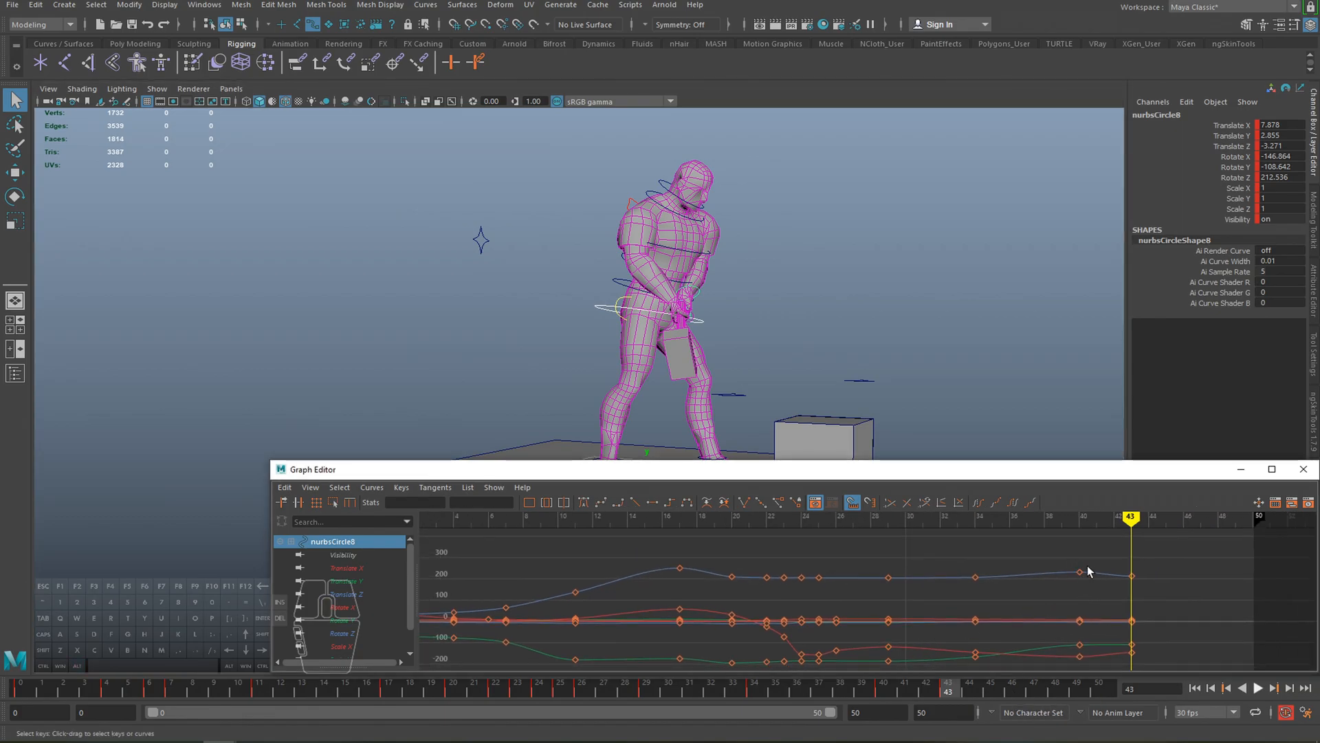
left_click_drag(1061, 550, 1184, 664)
middle_click_drag(1177, 633, 1143, 585, "alt")
middle_click_drag(1125, 613, 1158, 614, "shift")
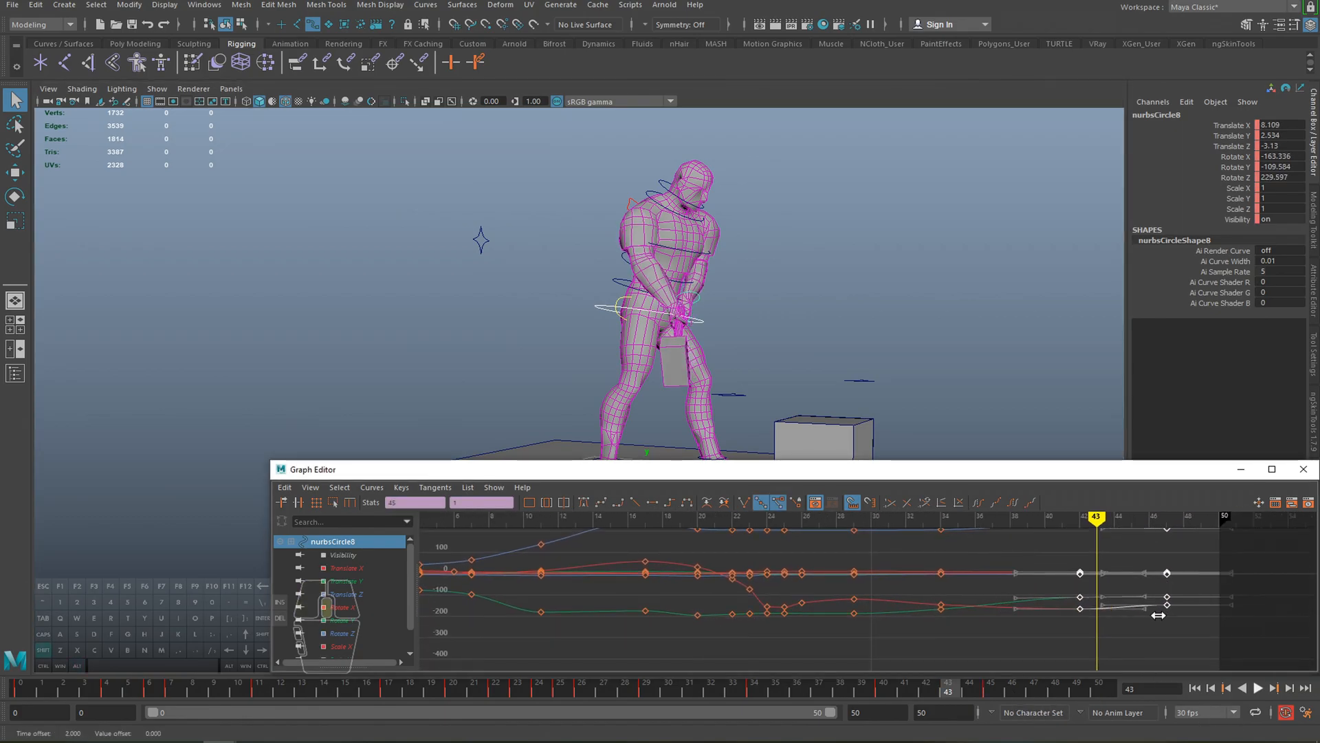
key("alt+v")
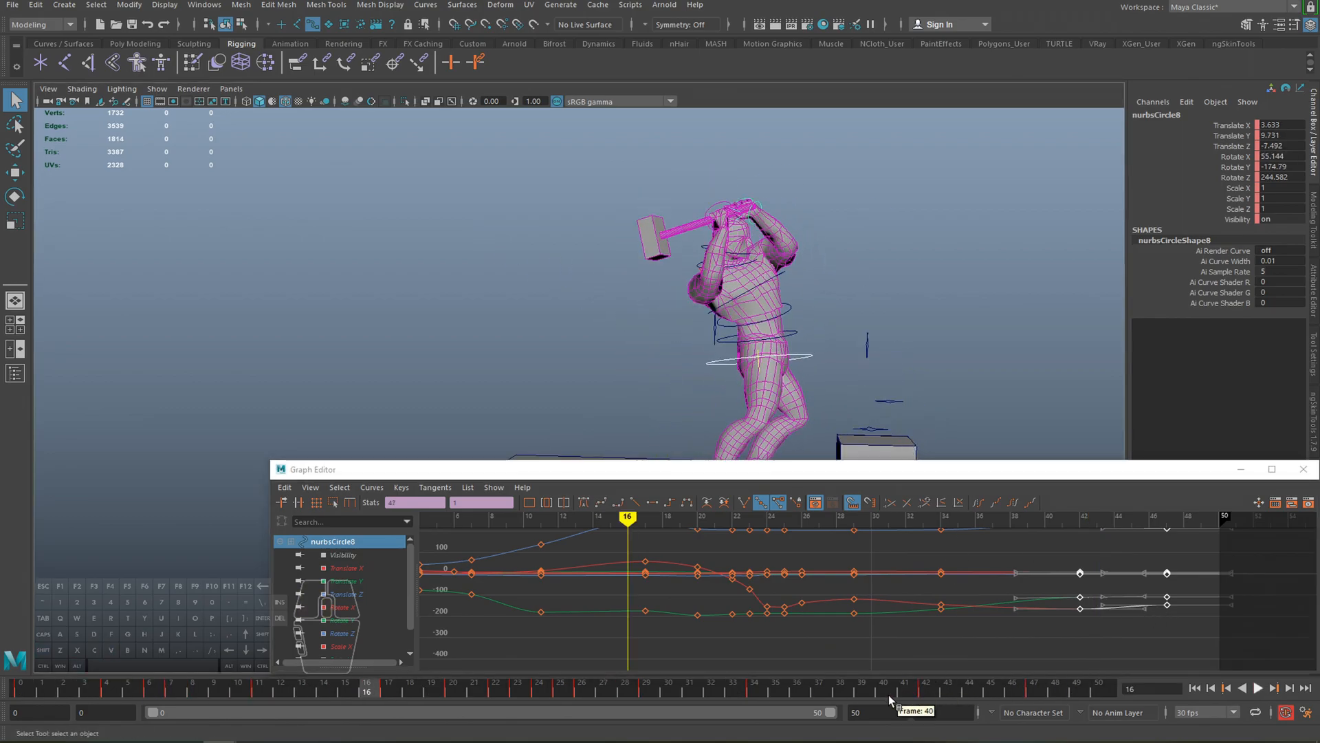
- Raise nurbsCircle8 slightly at frame 42 to Translate 8.22, 2.362, -3.087, and play back the full swing
mouse_move(904, 702)
left_mouse_down()
mouse_move(958, 700)
mouse_move(861, 700)
mouse_move(922, 704)
left_mouse_up()
key("w")
left_click_drag(742, 275, 740, 271)
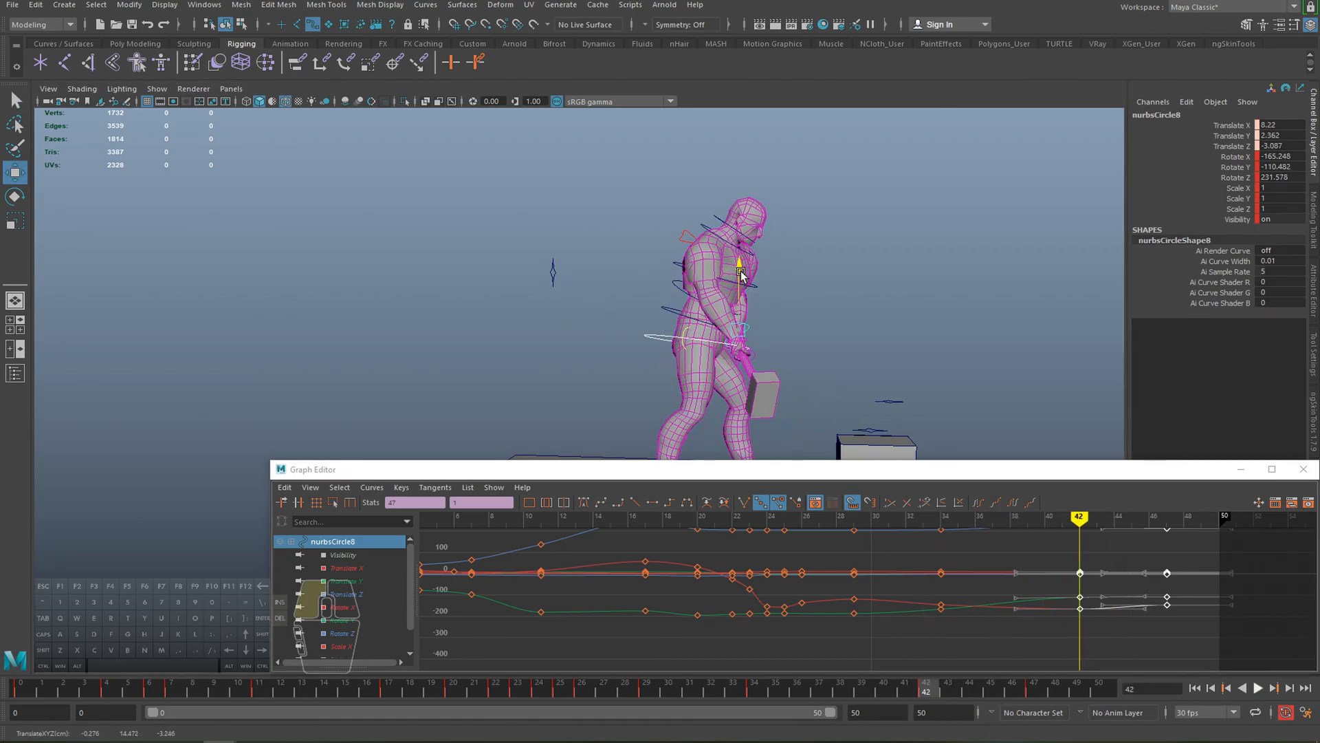
key("alt+v")
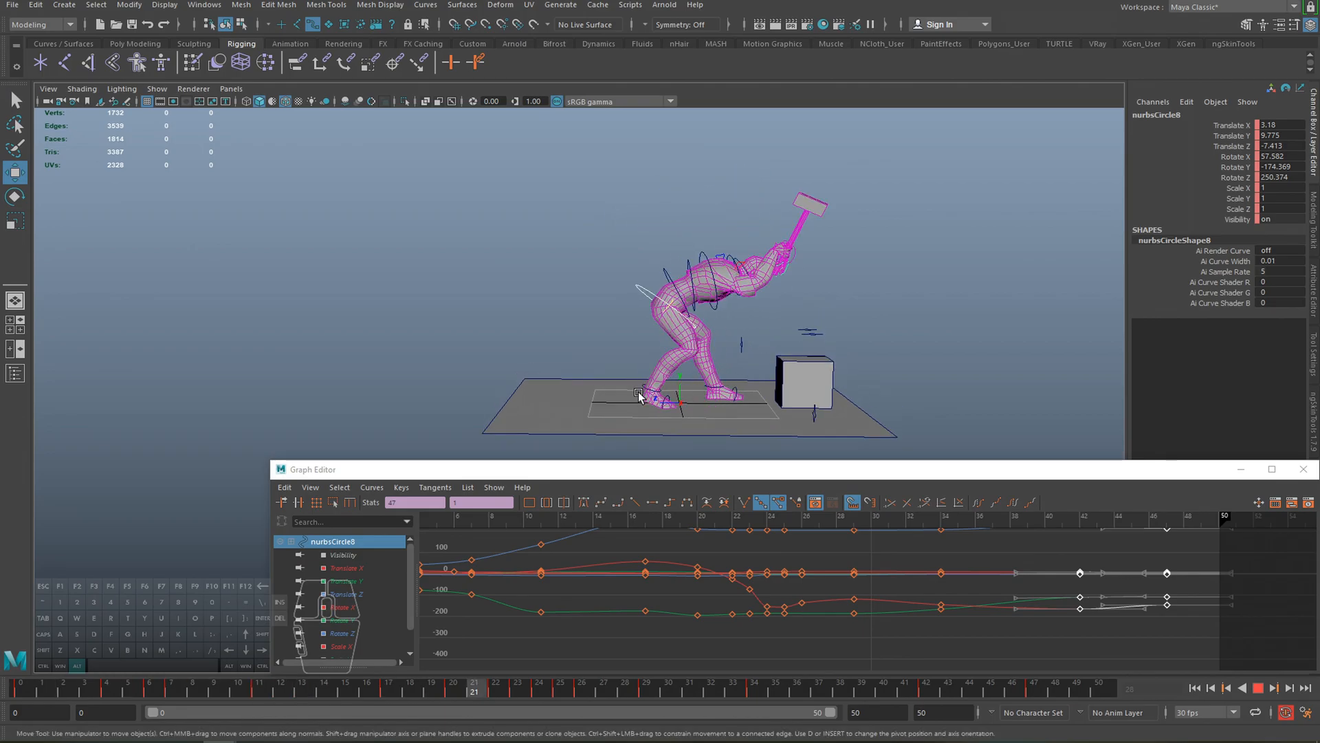
- Select the rear foot control nurbsCircle10, check its recovery motion and delete all its keys at frame 43
key("q")
left_click(704, 418)
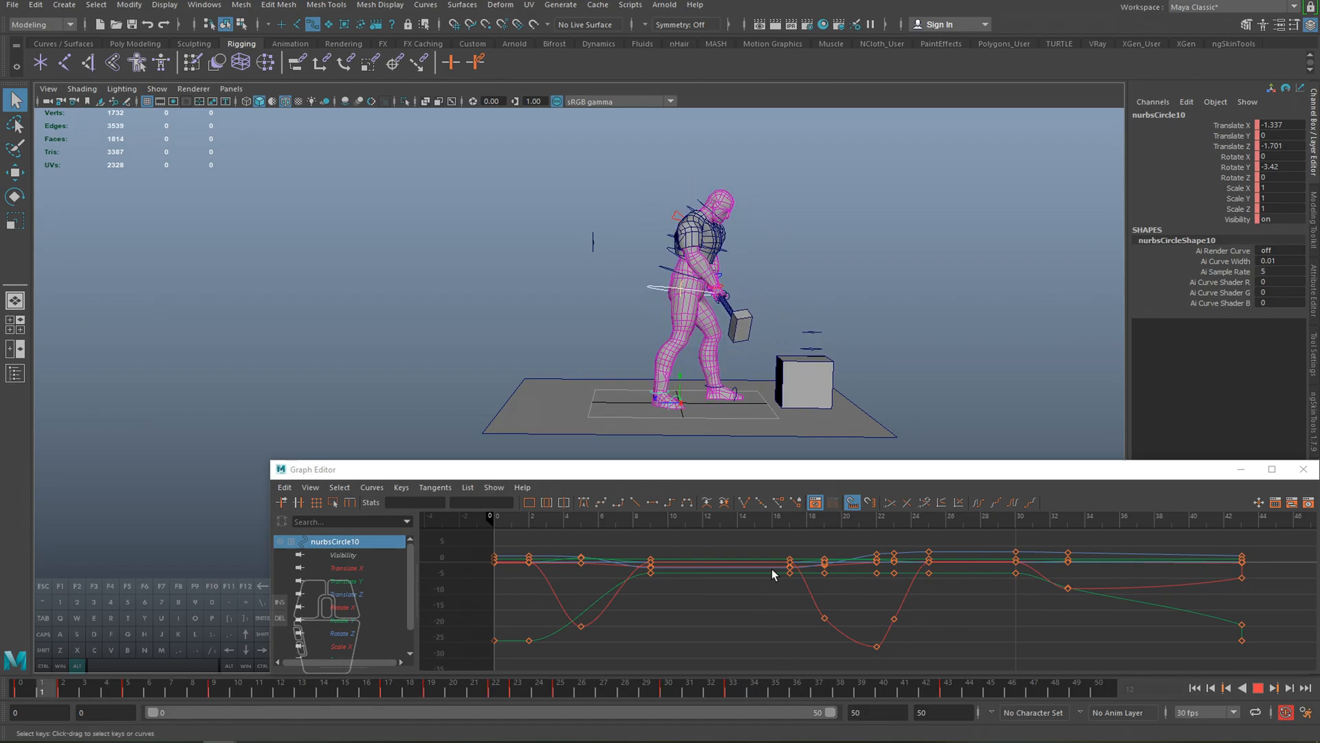
left_click_drag(554, 693, 755, 698)
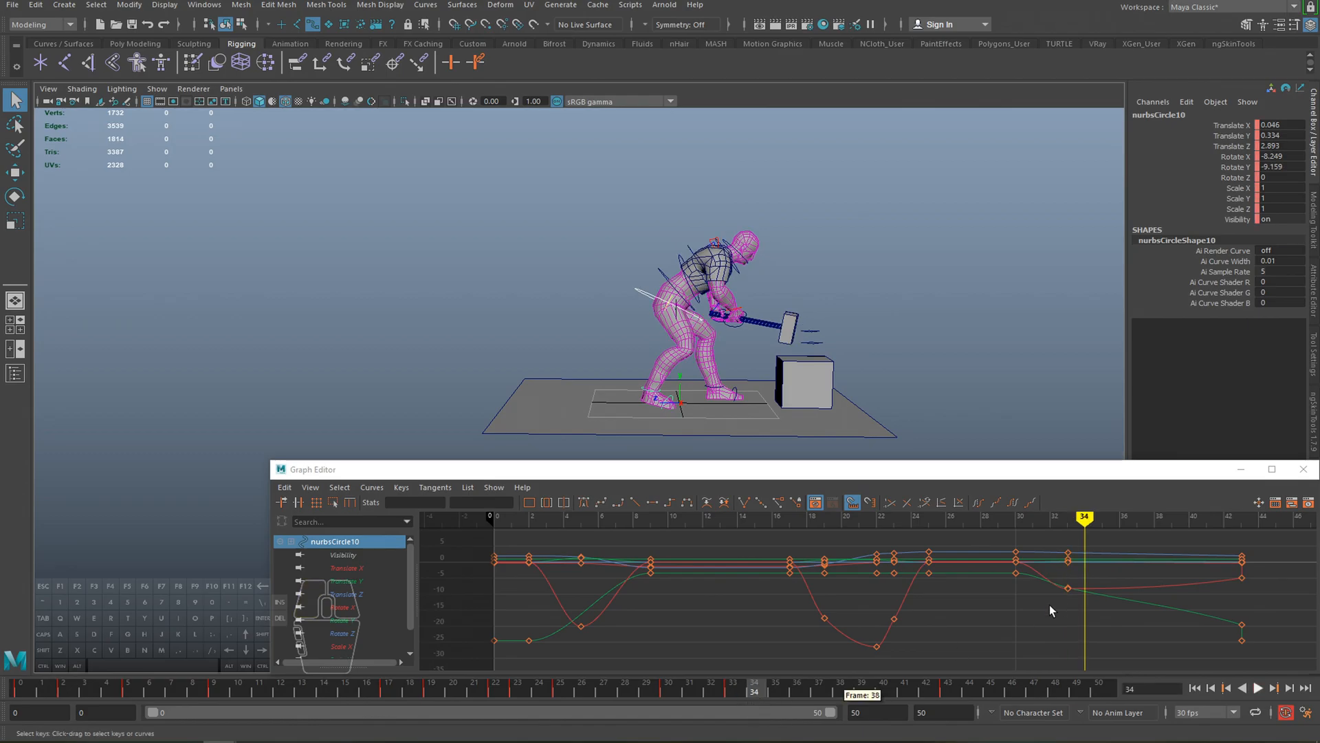
middle_click_drag(1188, 575, 1053, 608, "alt")
left_click_drag(907, 687, 943, 687)
left_click_drag(1077, 575, 1128, 669)
key("f")
middle_click_drag(1112, 623, 892, 615, "alt")
mouse_move(977, 631)
right_mouse_down("alt")
mouse_move(1023, 625)
mouse_move(988, 617)
right_mouse_up("alt")
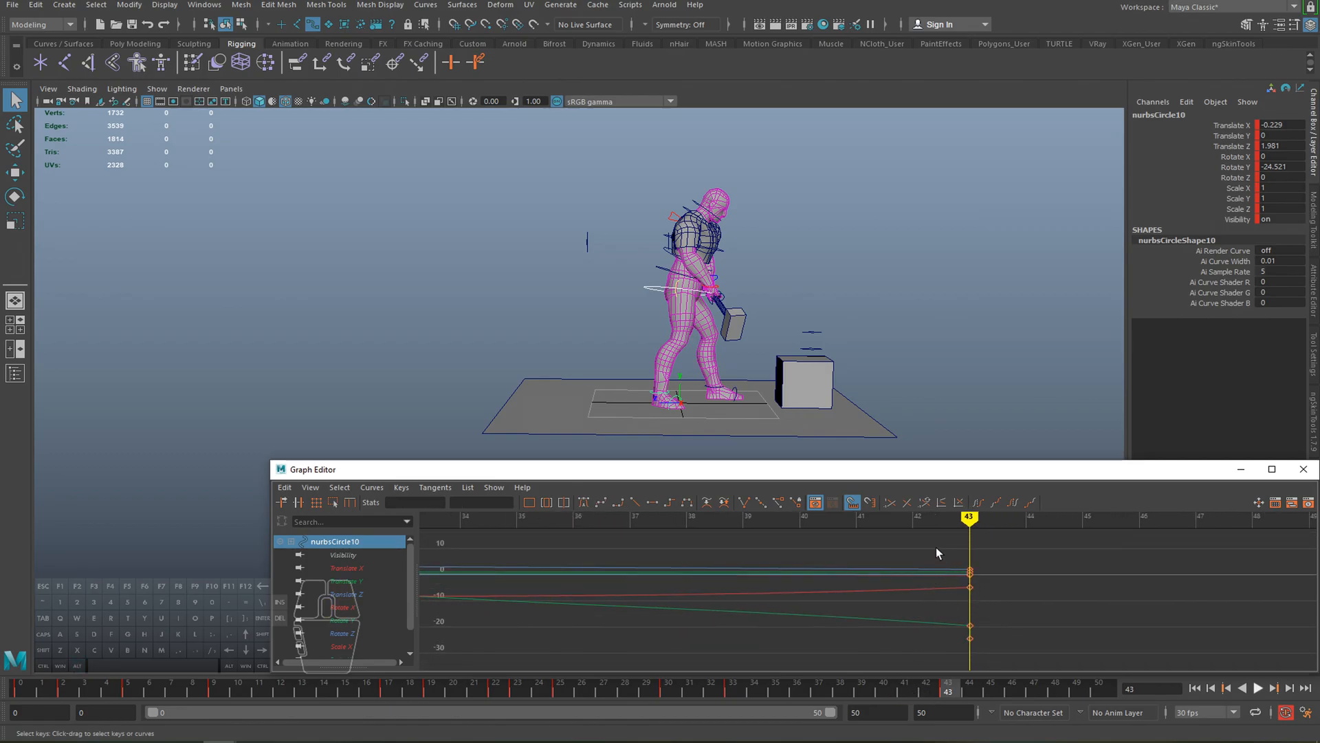
key("a")
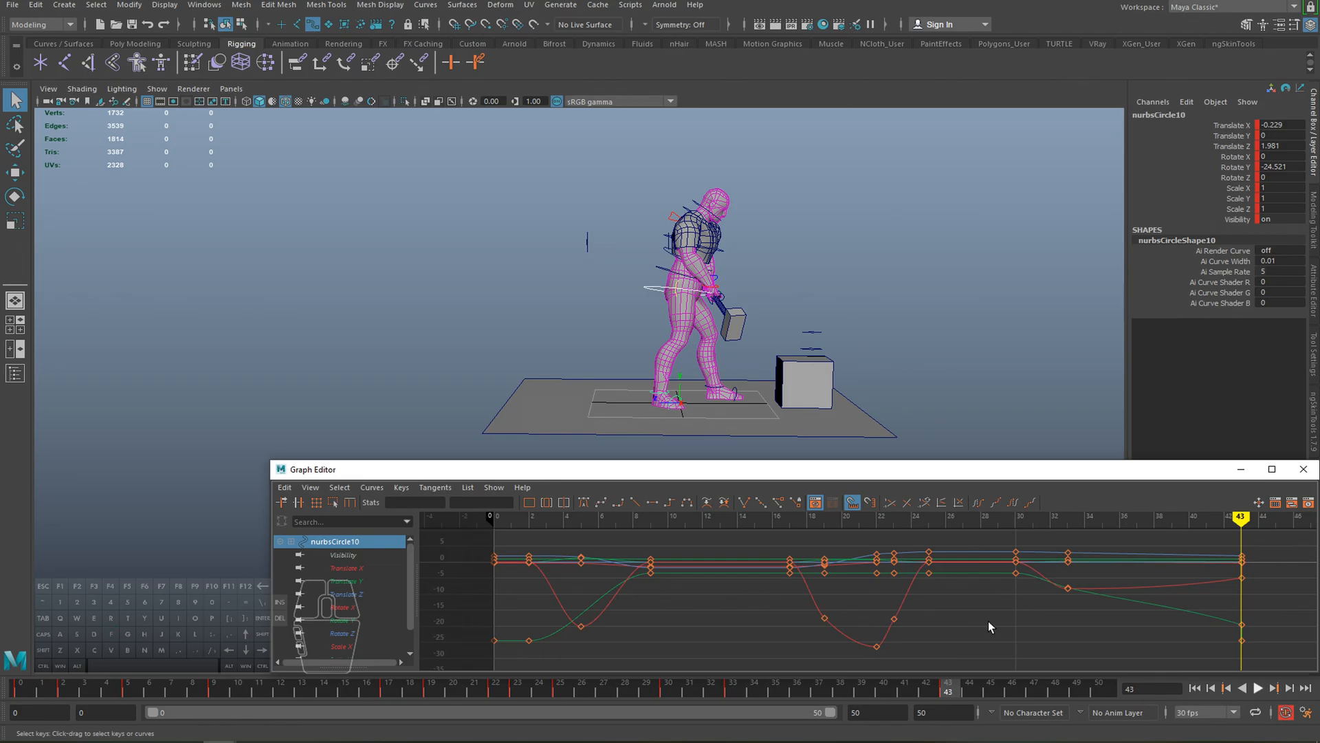
middle_click_drag(980, 621, 819, 611, "alt")
left_click_drag(914, 548, 965, 657)
key("Delete")
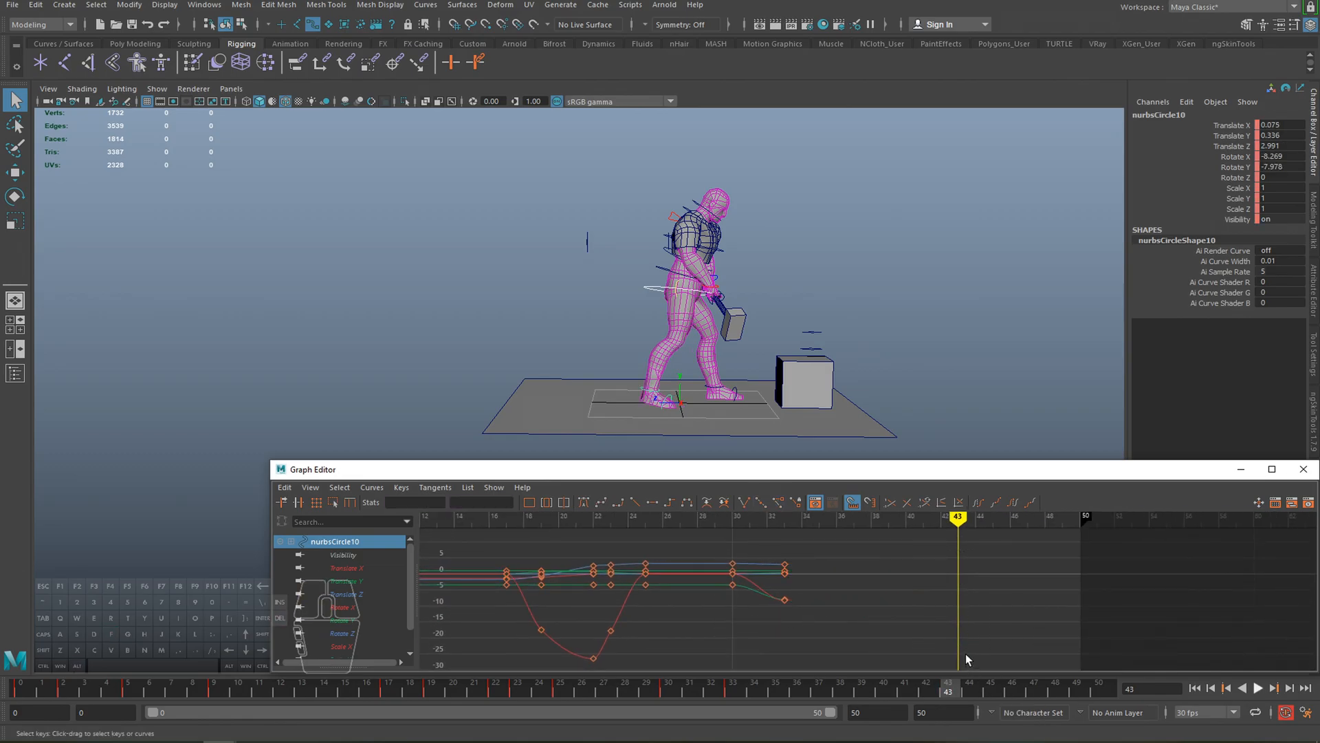
- Copy nurbsCircle10's frame 0 pose to frame 43 as a new key and play back the foot's return
key("alt+shift+v")
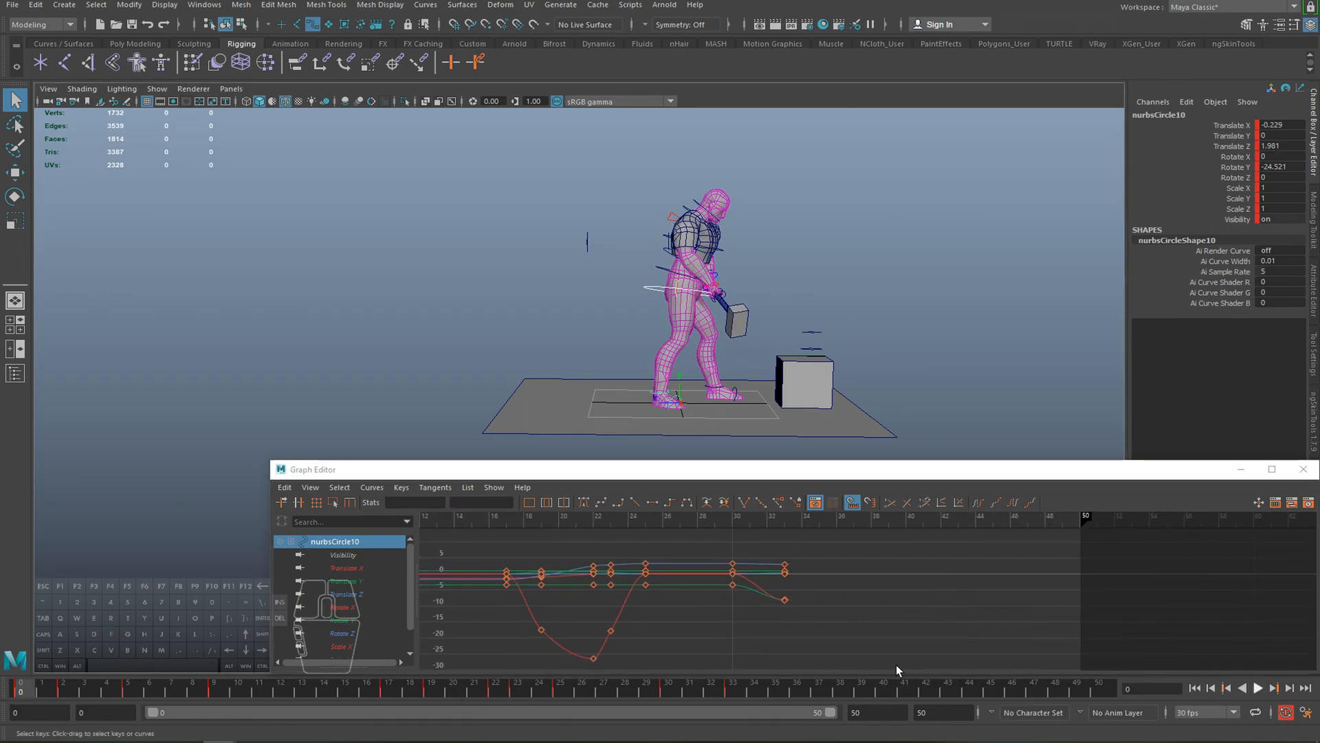
middle_click(951, 684)
key("s")
key("alt+v")
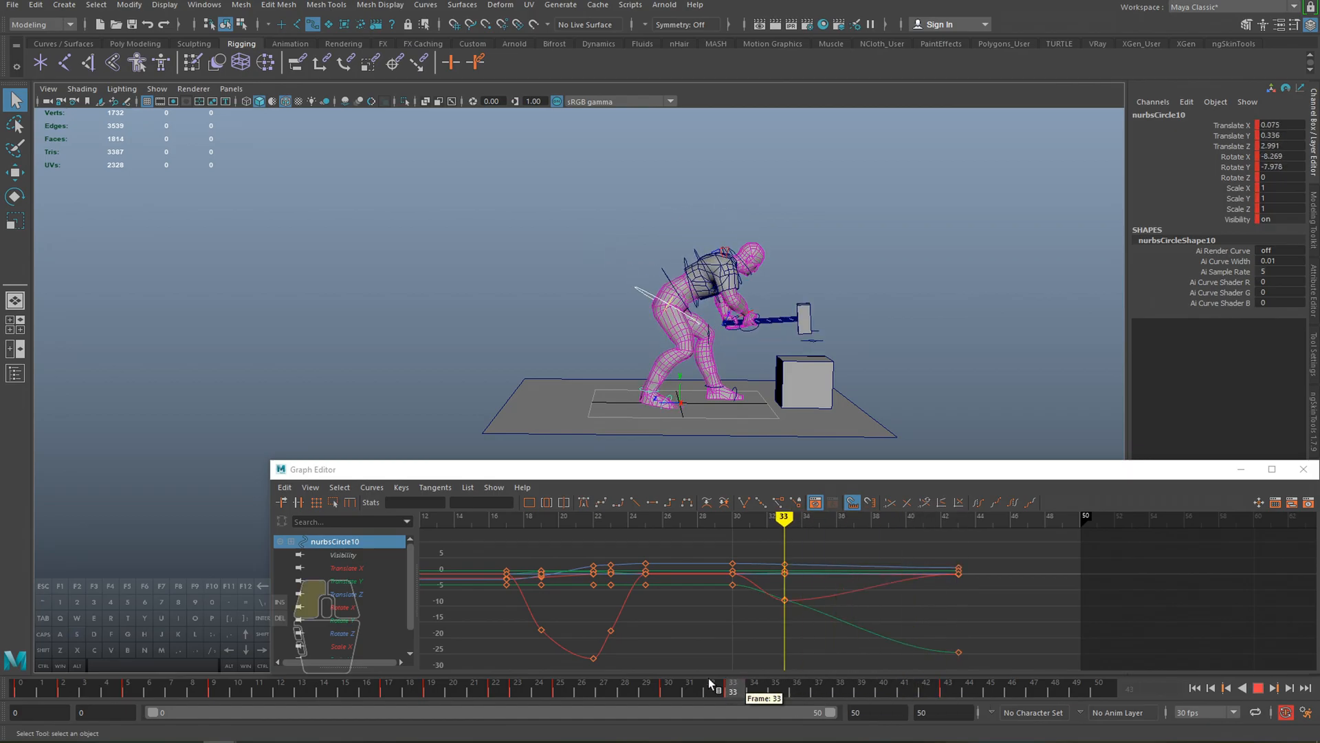
key("alt+v")
- Key nurbsCircle10 at frame 40 with the foot tilted and lifted to Translate -0.251, 0.23, 1.906 and Rotate X -6.925, Y -21.97
left_click_drag(914, 688, 865, 687)
right_click_drag(655, 287, 817, 548, "alt")
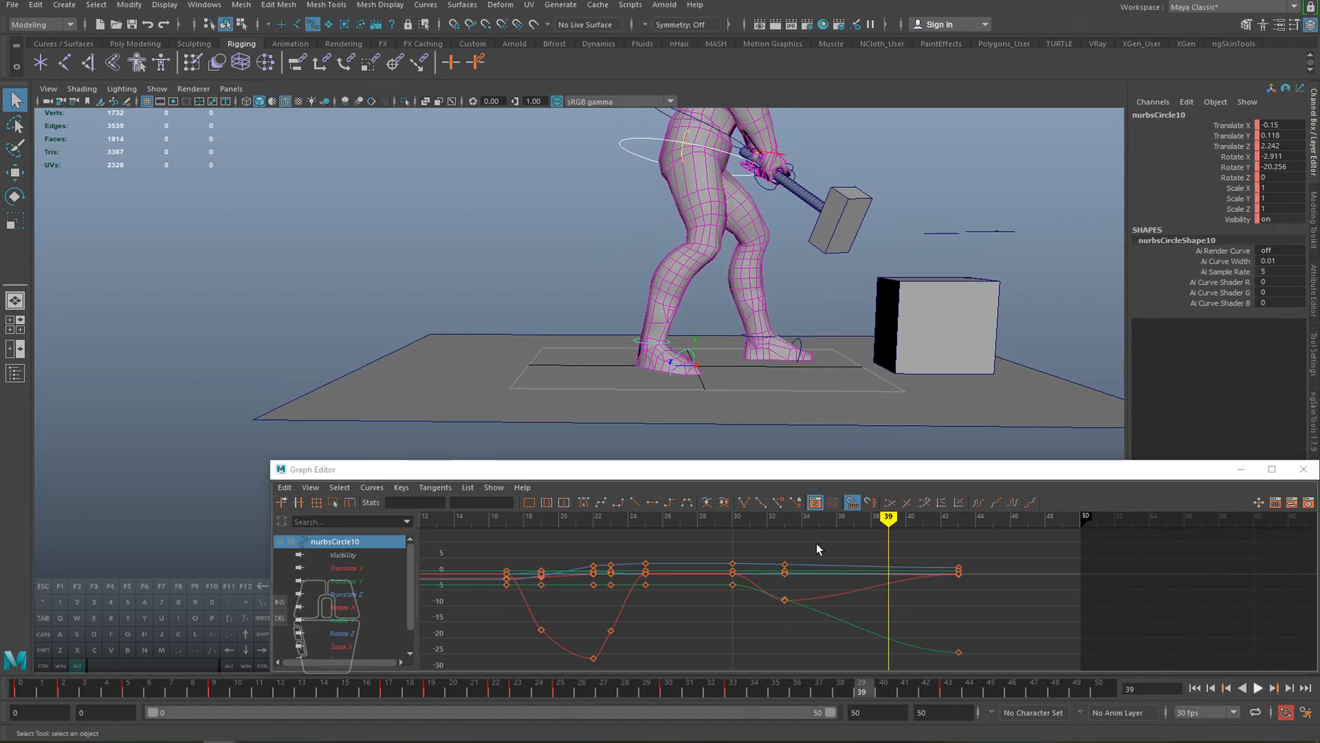
left_click(876, 685)
key("e")
left_click_drag(698, 317, 702, 324)
key("w")
left_click_drag(656, 286, 655, 282)
left_click_drag(603, 339, 613, 338)
key("s")
mouse_move(887, 686)
left_mouse_down()
mouse_move(942, 686)
mouse_move(883, 686)
left_mouse_up()
left_click_drag(610, 339, 607, 339)
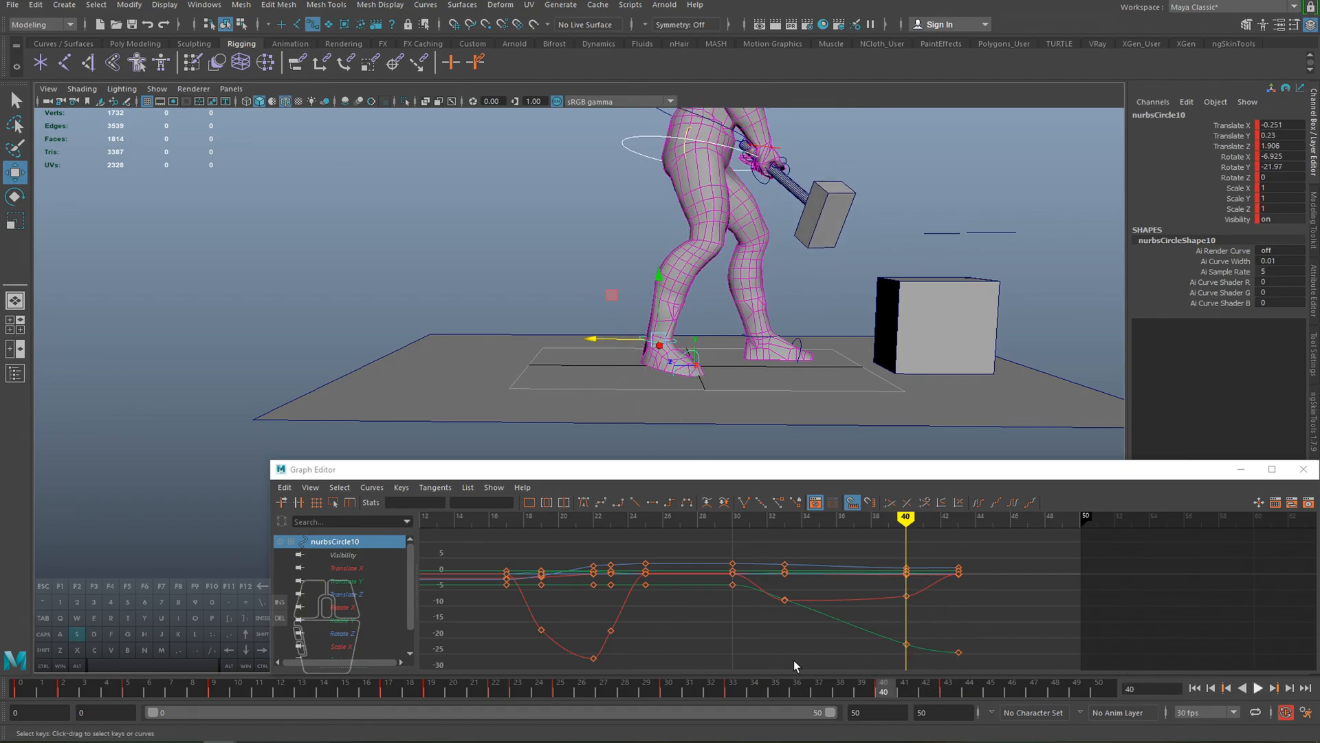
- Shift nurbsCircle10's keys at frames 30 and 33 to frames 33 and 36, and review the foot's recovery step
left_click_drag(877, 690, 603, 687)
key("alt+v")
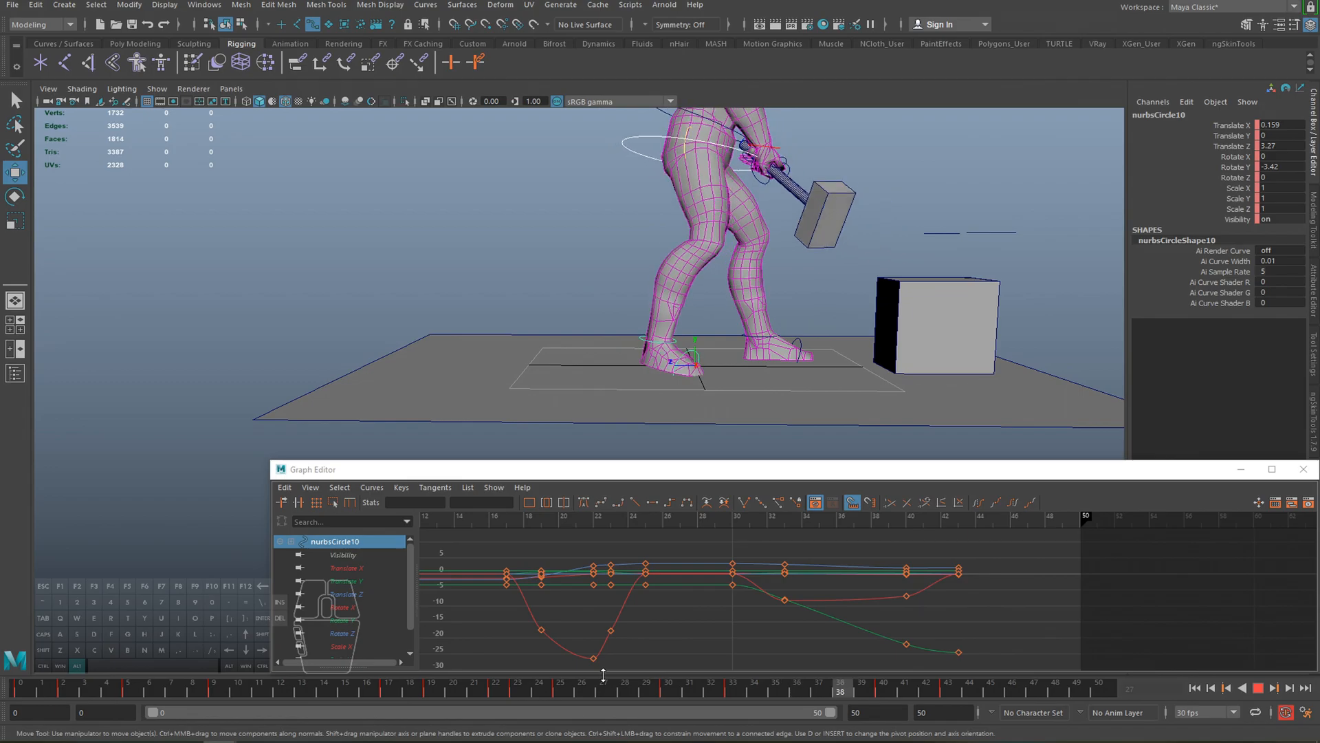
left_click_drag(704, 690, 592, 688)
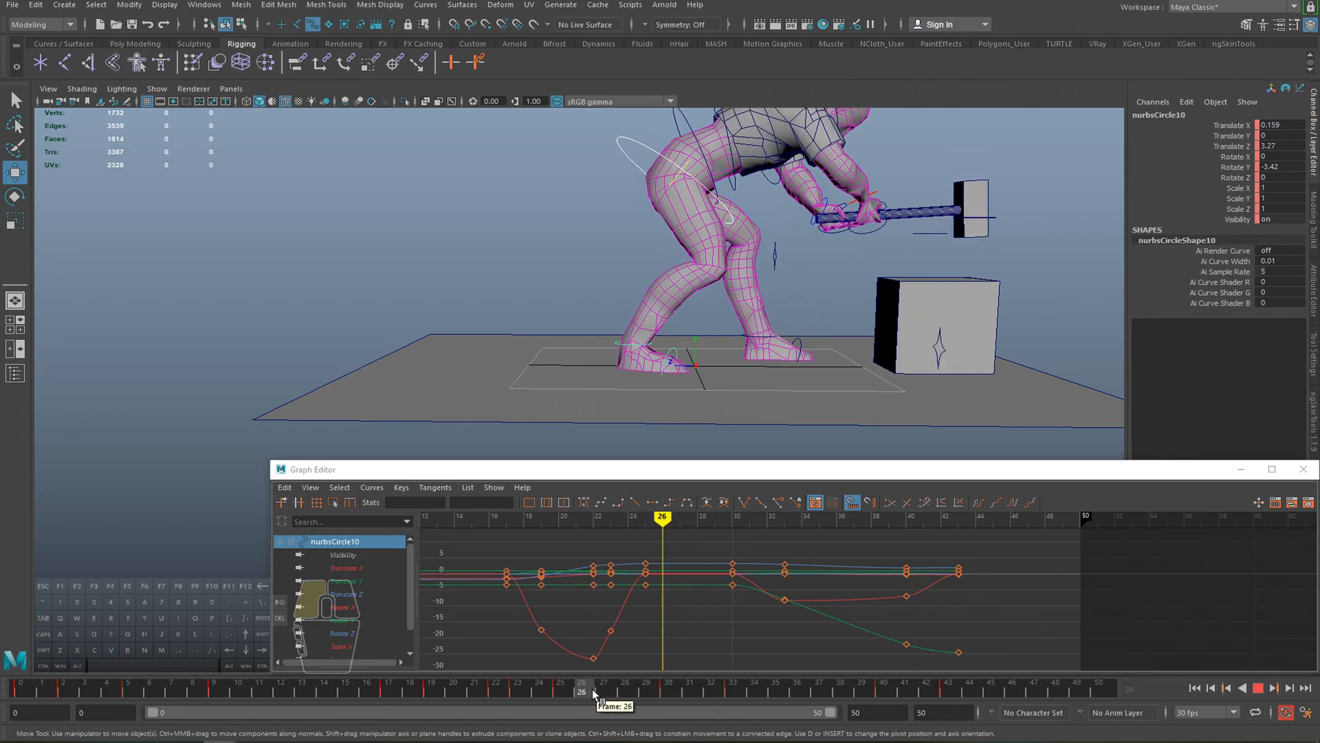
key("alt+v")
left_click_drag(699, 543, 809, 648)
middle_click_drag(689, 636, 791, 640, "shift")
key("alt+v")
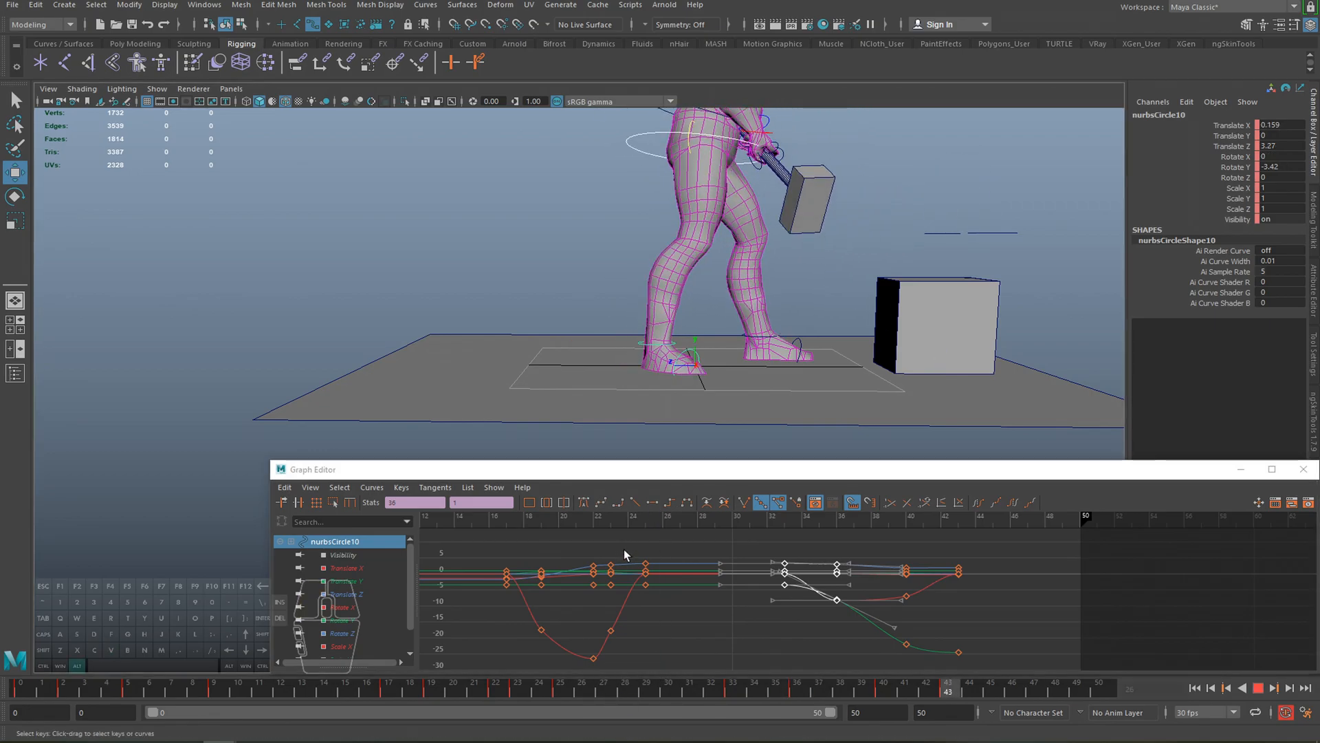
left_click(561, 688)
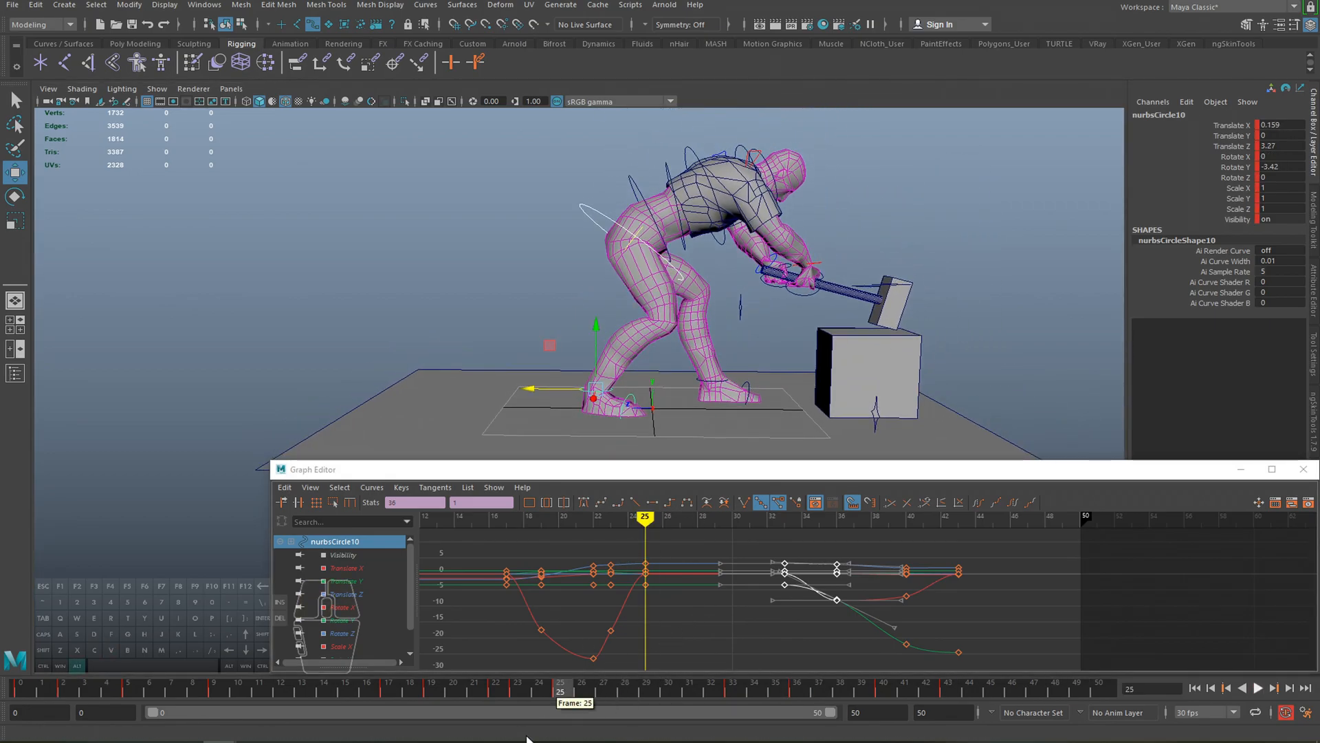
left_click_drag(571, 691, 799, 692)
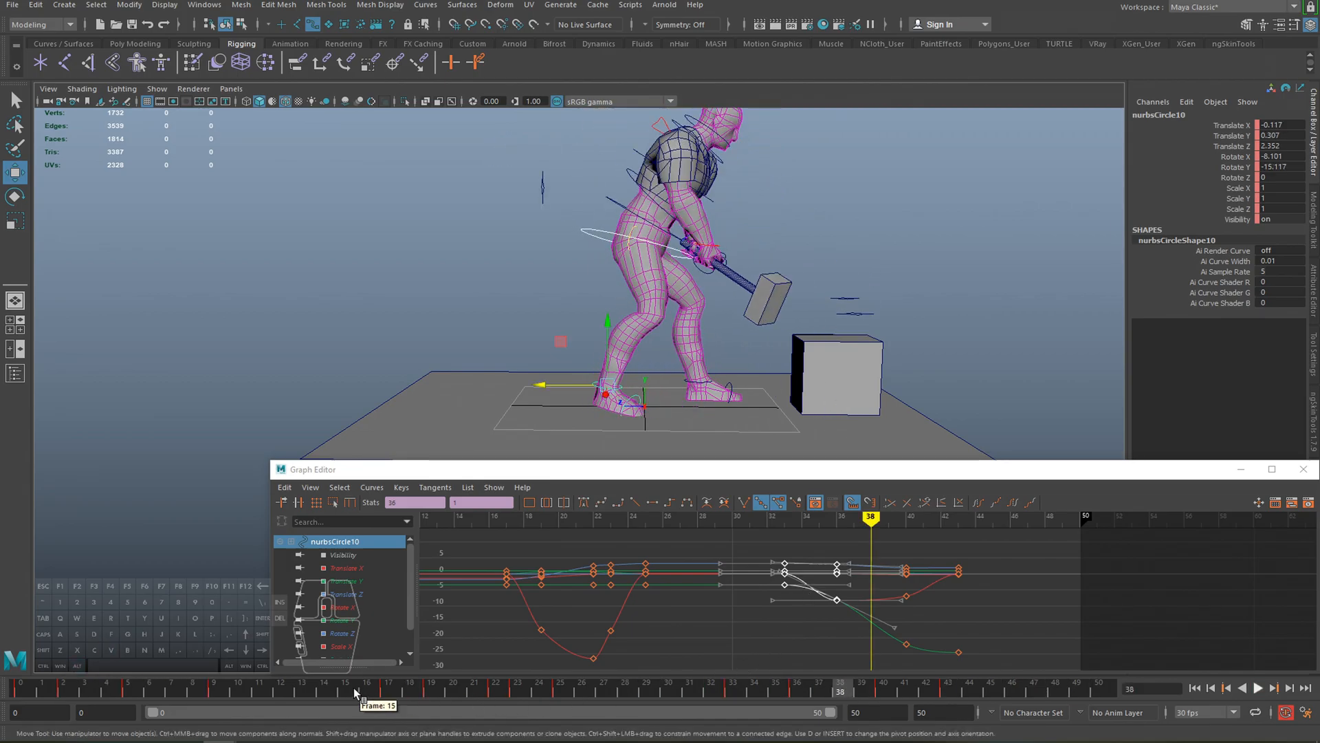
- Check the rear foot at frame 18 and select the controls nurbsCircle10 and nurbsCircle11 together
left_click_drag(311, 690, 407, 690)
middle_click_drag(543, 599, 613, 603, "alt")
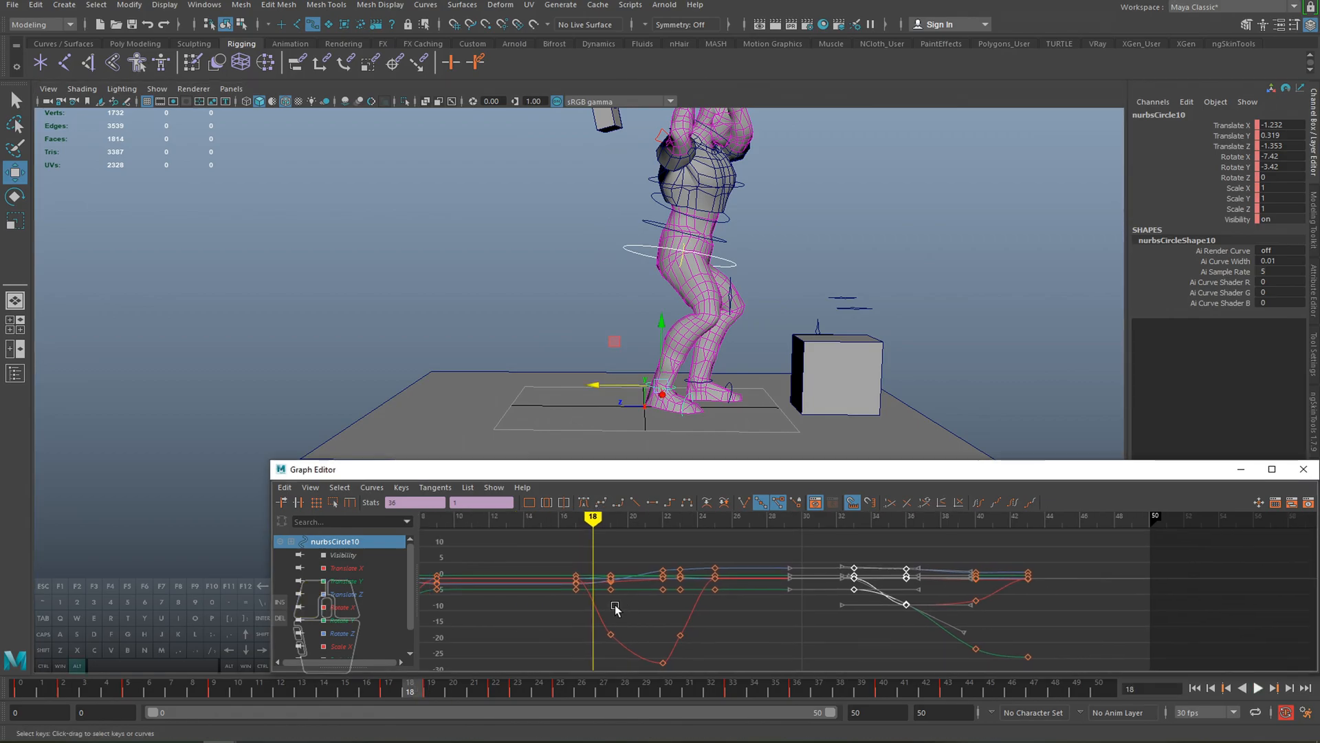
right_click_drag(646, 371, 712, 398, "alt")
key("q")
left_click(711, 398)
middle_click_drag(965, 619, 812, 614, "alt")
left_click(671, 389)
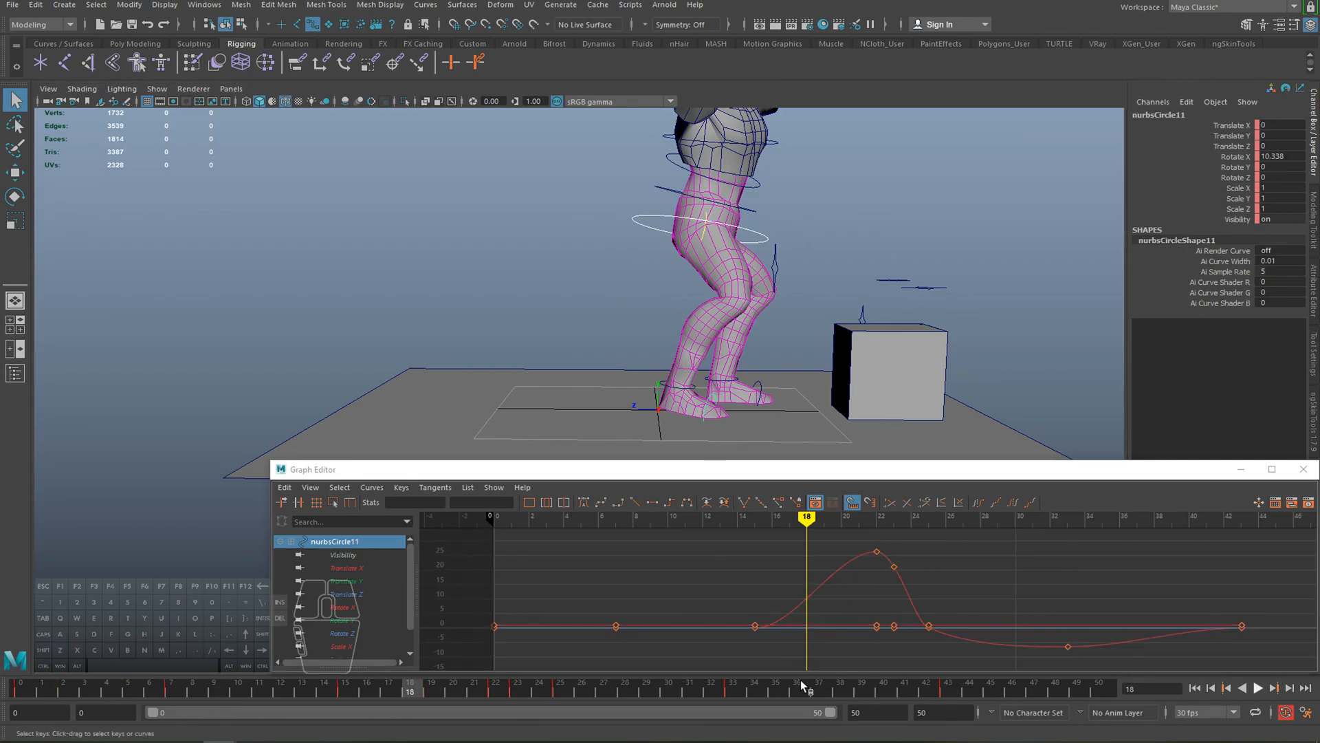
left_click(681, 392)
key("ctrl+z")
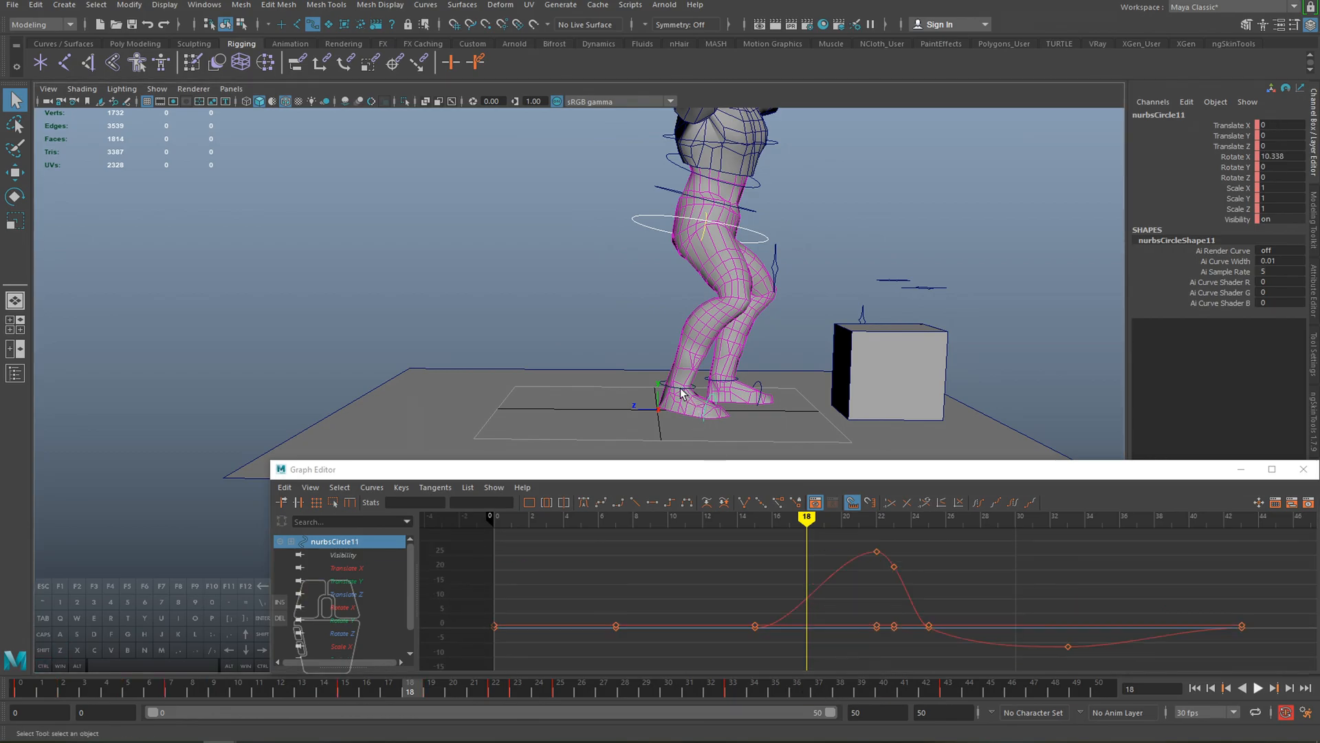
left_click(673, 390)
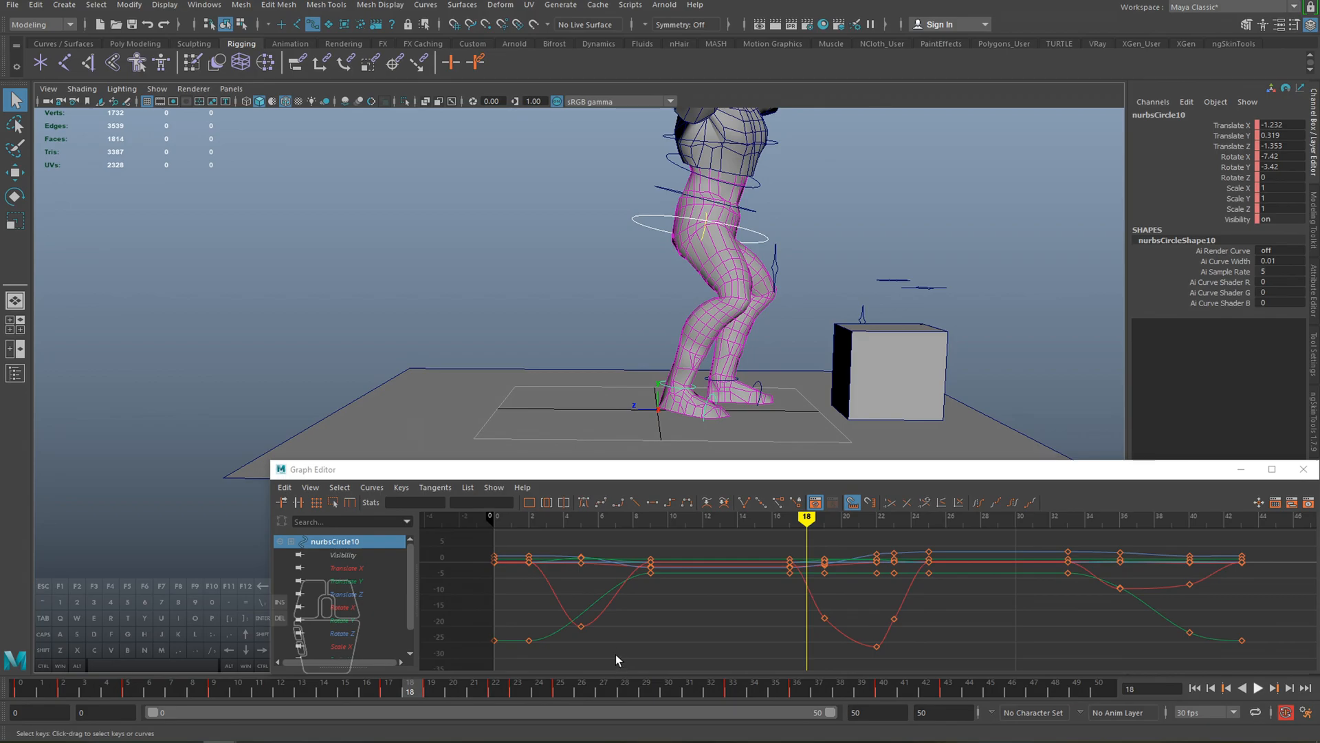
left_click(704, 399, "shift")
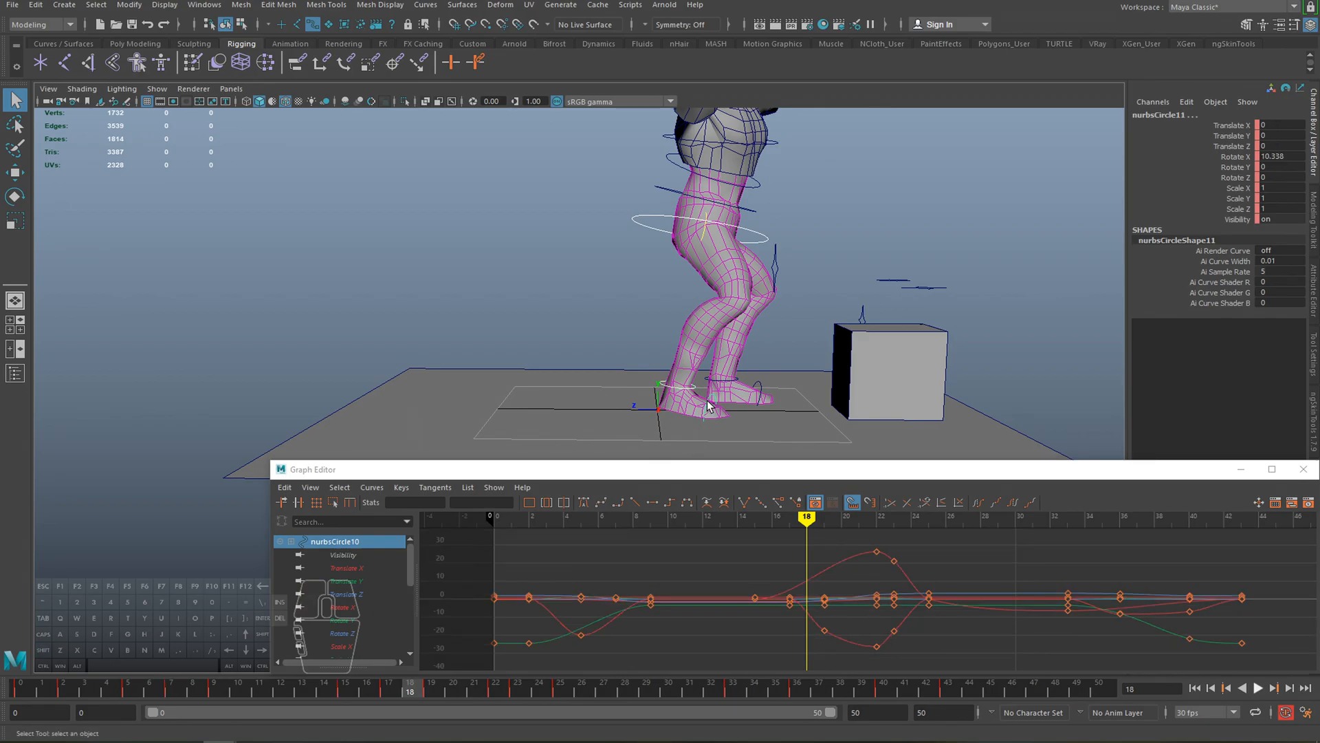
- Shift the two foot controls' keys at frames 15, 17 and 19 to frames 17, 19 and 21, and play back
left_click_drag(423, 688, 378, 689)
left_click_drag(749, 553, 766, 656)
key("w")
middle_click_drag(756, 645, 765, 646)
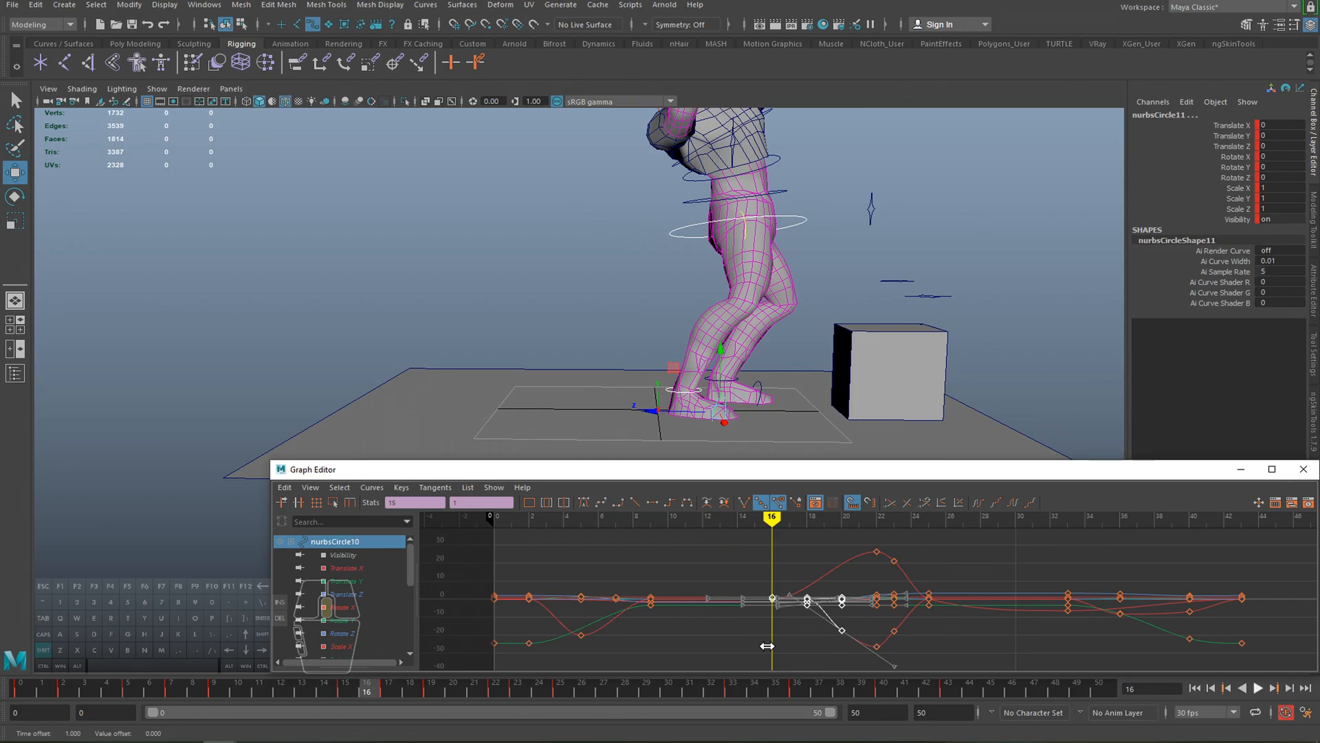
left_click_drag(342, 690, 902, 605)
middle_click_drag(777, 614, 775, 626, "shift")
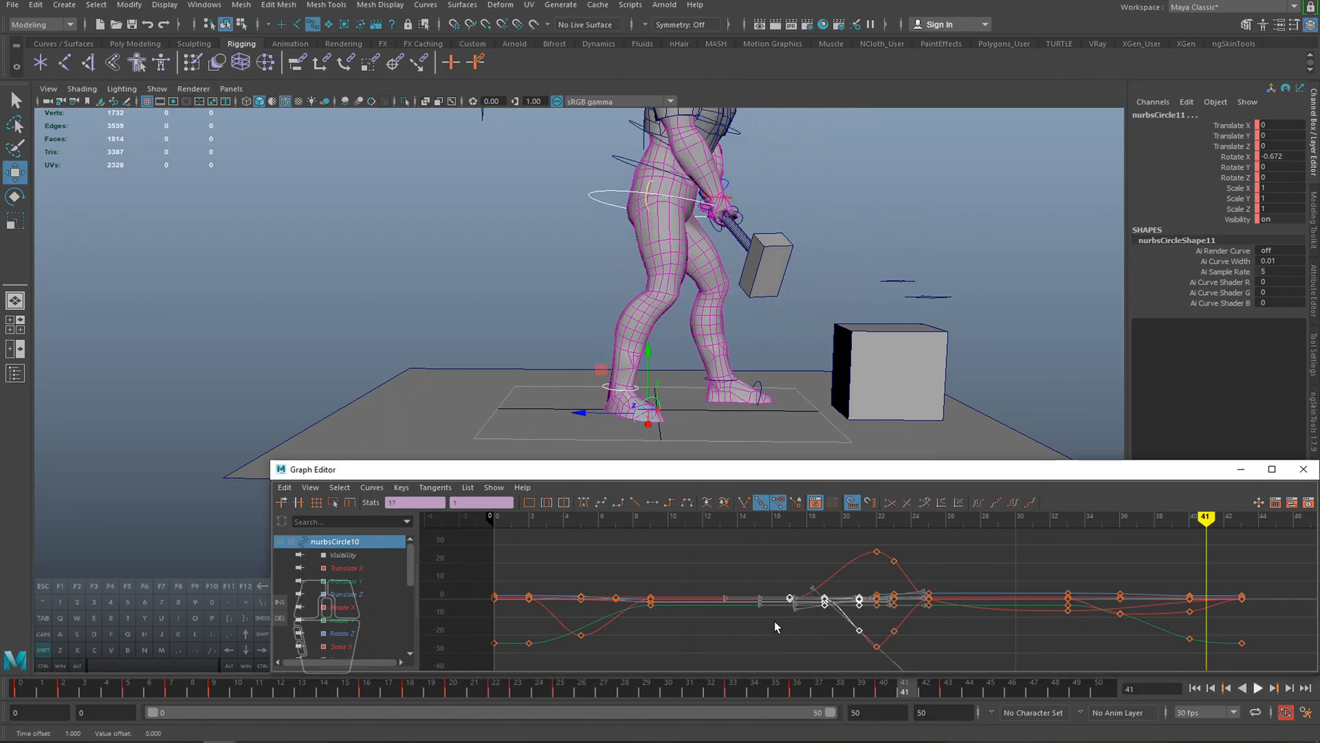
left_click(351, 691)
key("alt+v")
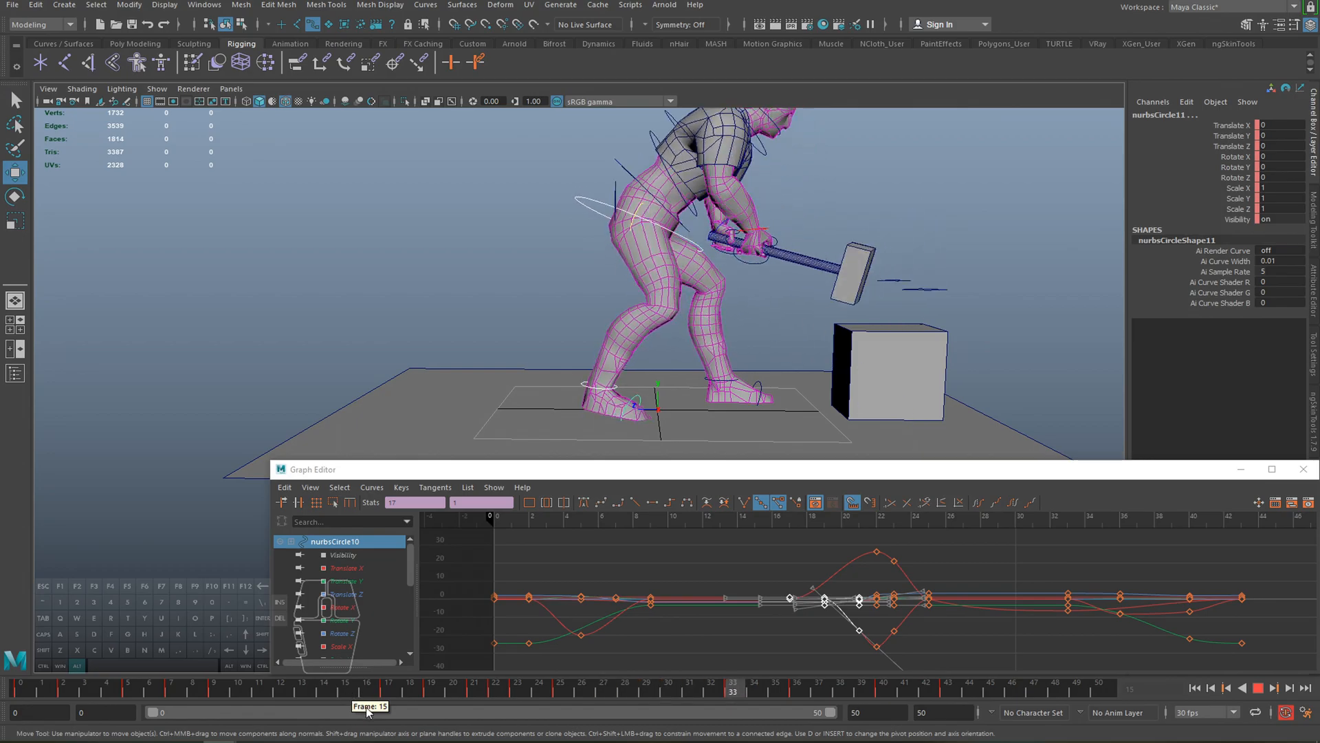
- Move the foot controls' keys at frame 21 to frame 20 and play back the forward step
left_click_drag(427, 691, 474, 692)
left_click(831, 563)
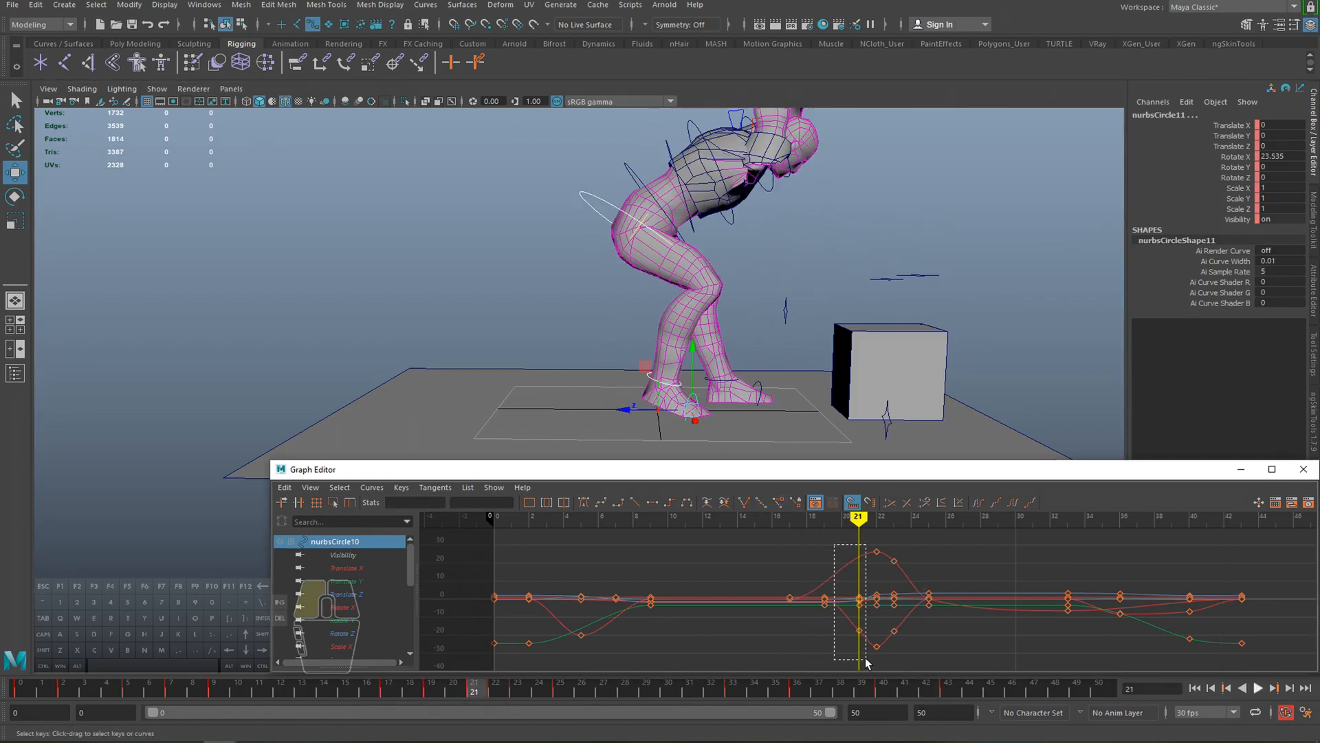
left_click_drag(867, 661, 866, 661)
middle_click_drag(864, 662, 844, 662, "shift")
left_click(342, 686)
key("alt+v")
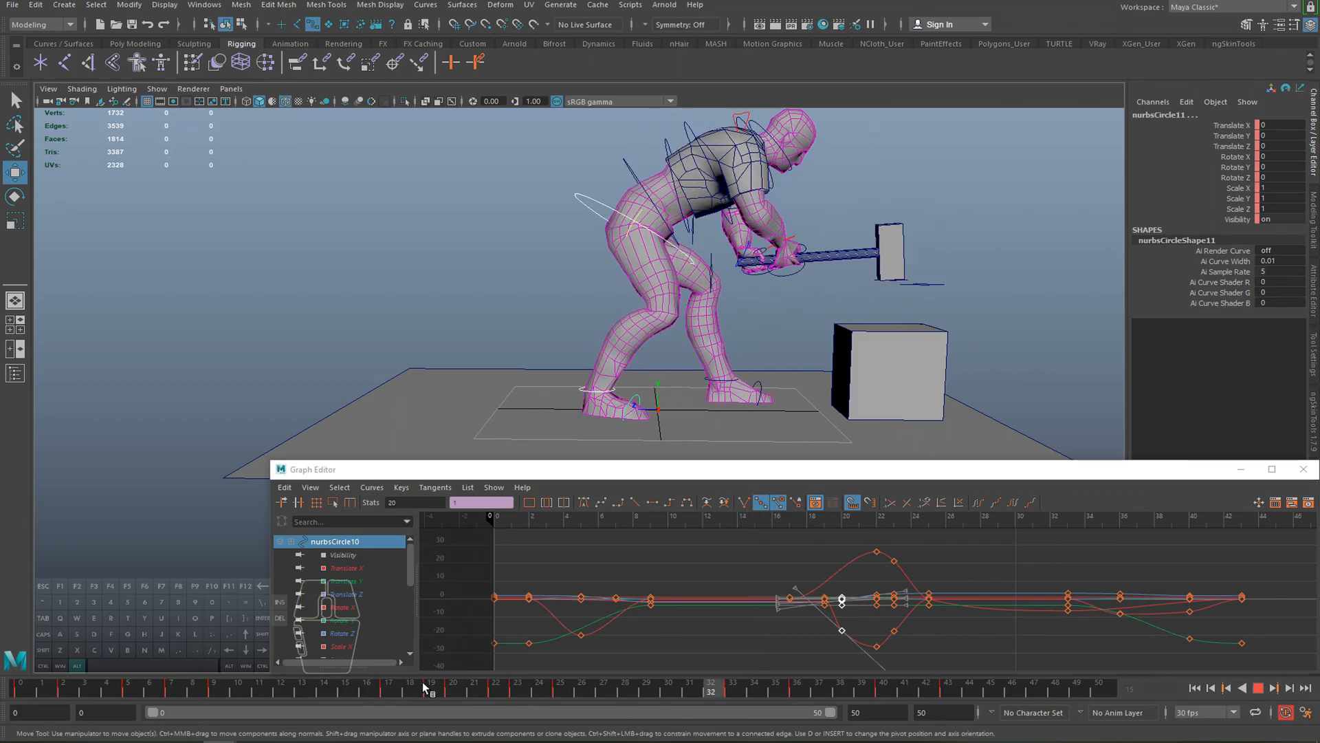
key("alt+v")
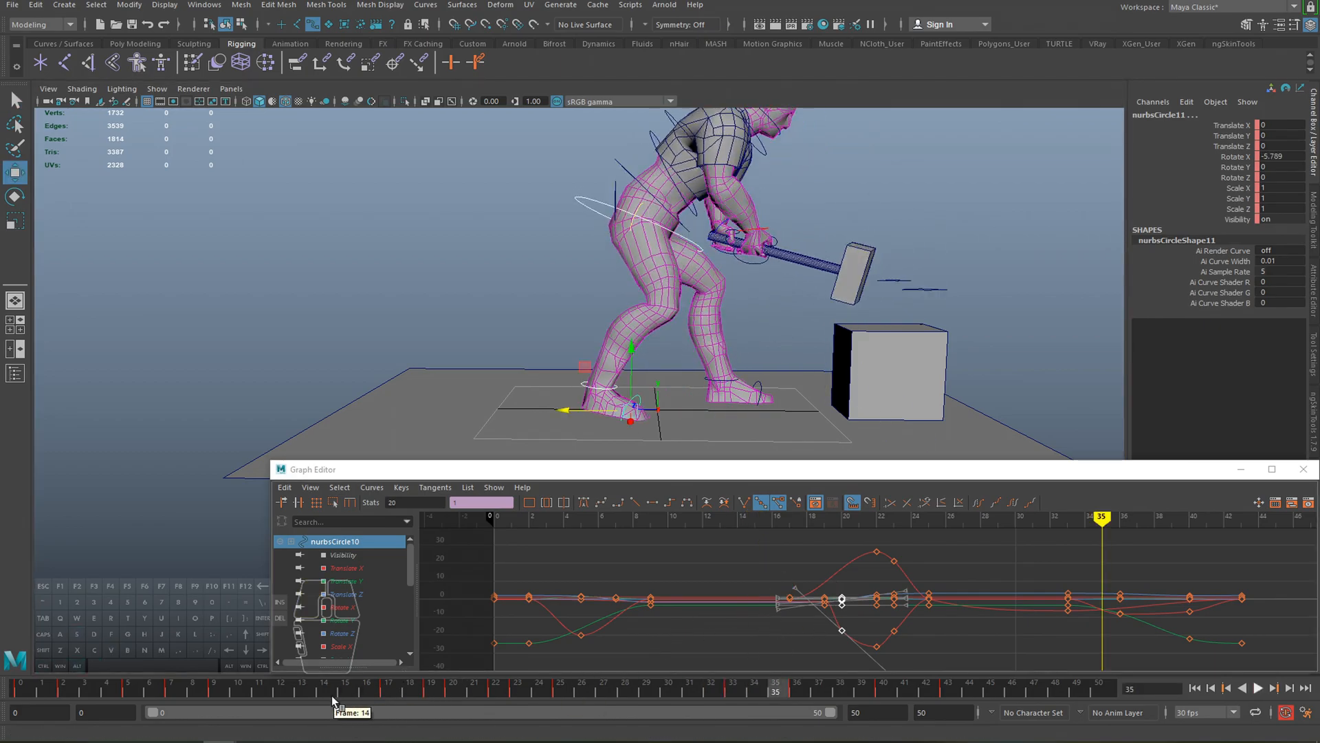
- Examine the overhead hammer pose at frame 20 and play back how the rear foot moves with the swing
left_click_drag(163, 687, 465, 685)
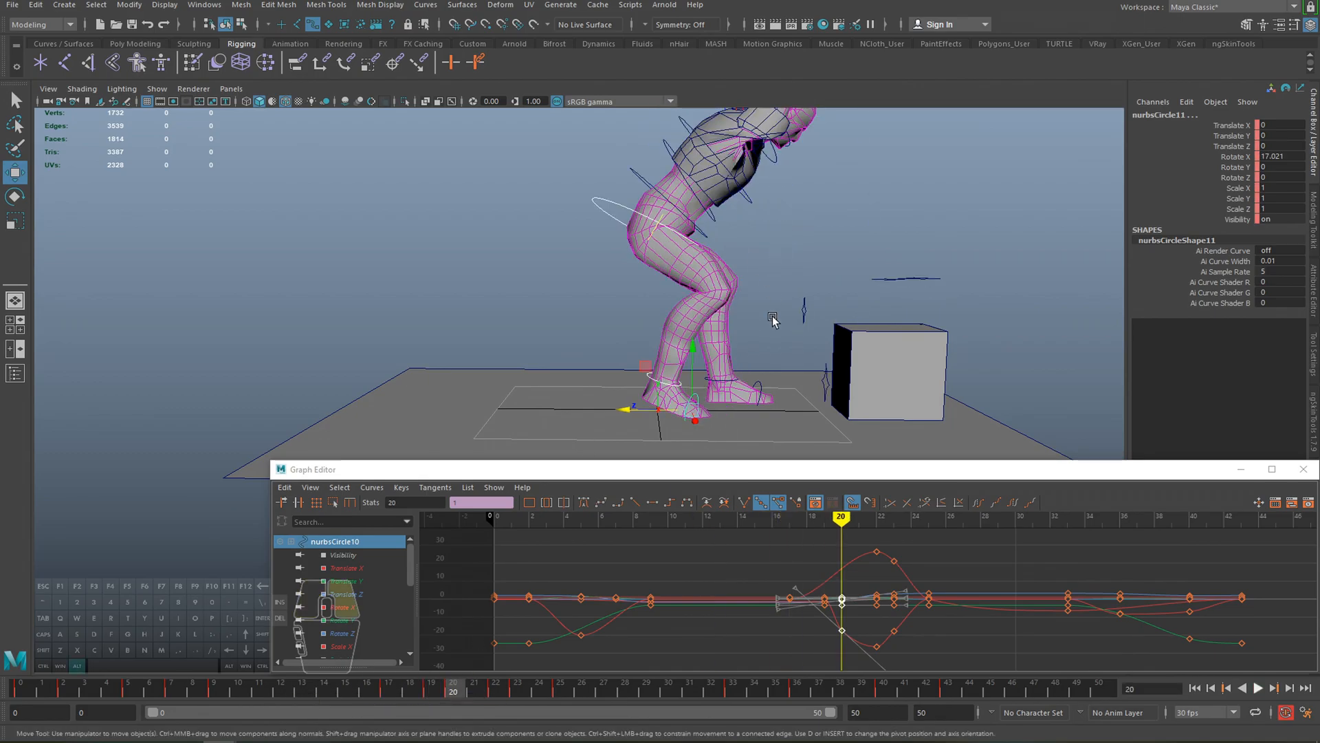
middle_click_drag(725, 273, 704, 315, "alt")
middle_click_drag(724, 225, 720, 268, "alt")
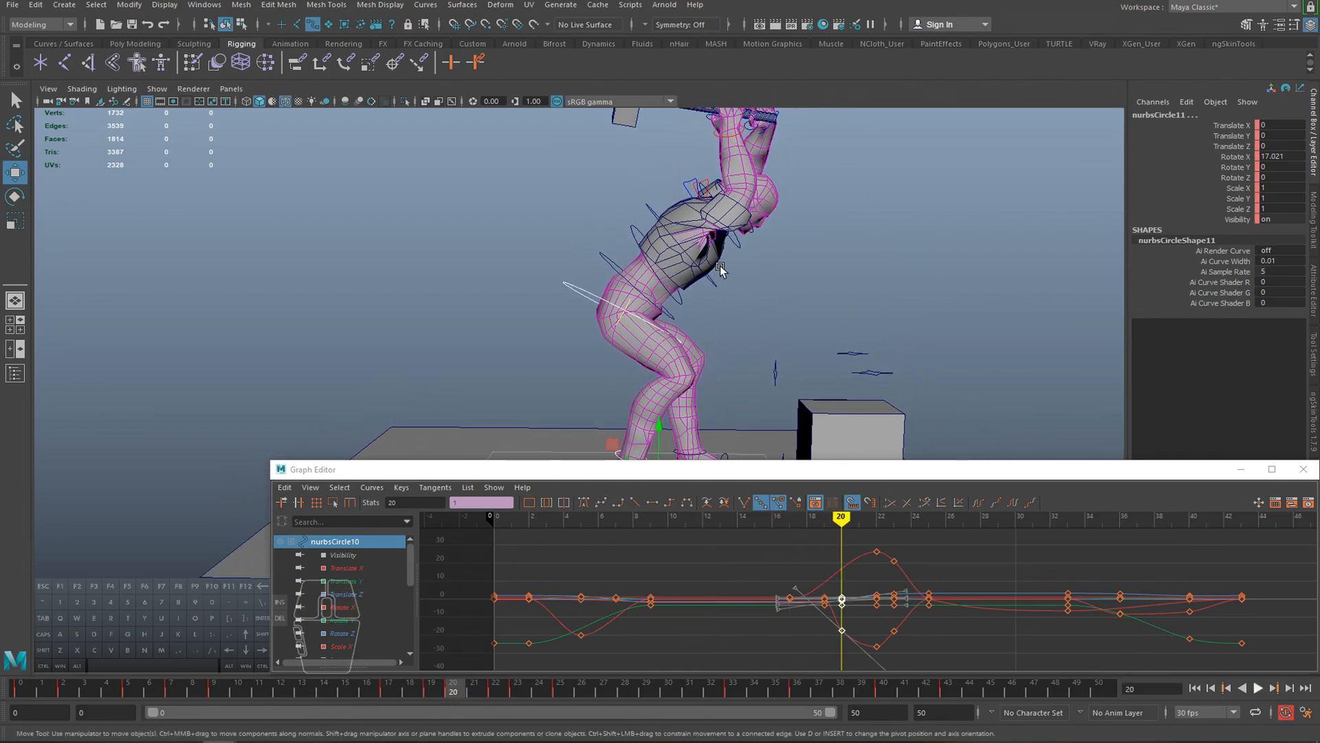
middle_click_drag(735, 180, 686, 309, "alt")
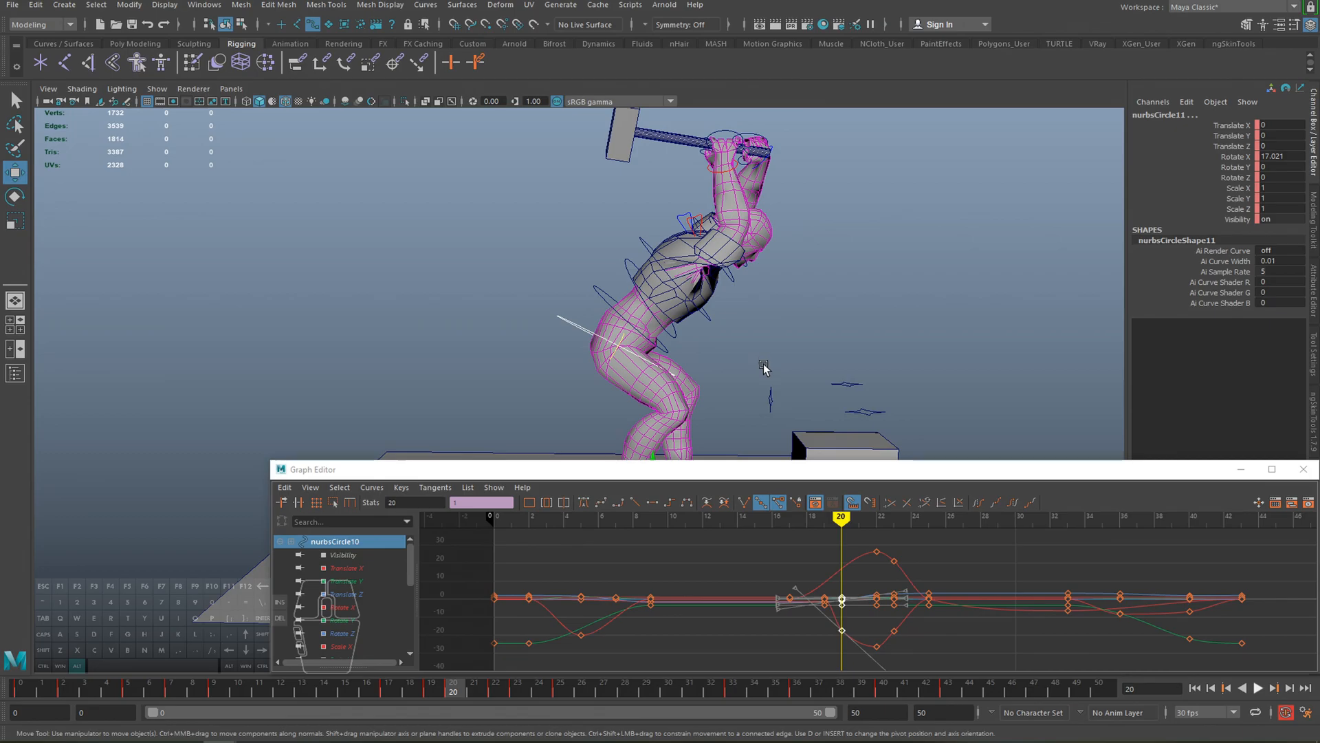
middle_click_drag(763, 365, 768, 259, "alt")
middle_click_drag(702, 194, 689, 305, "alt")
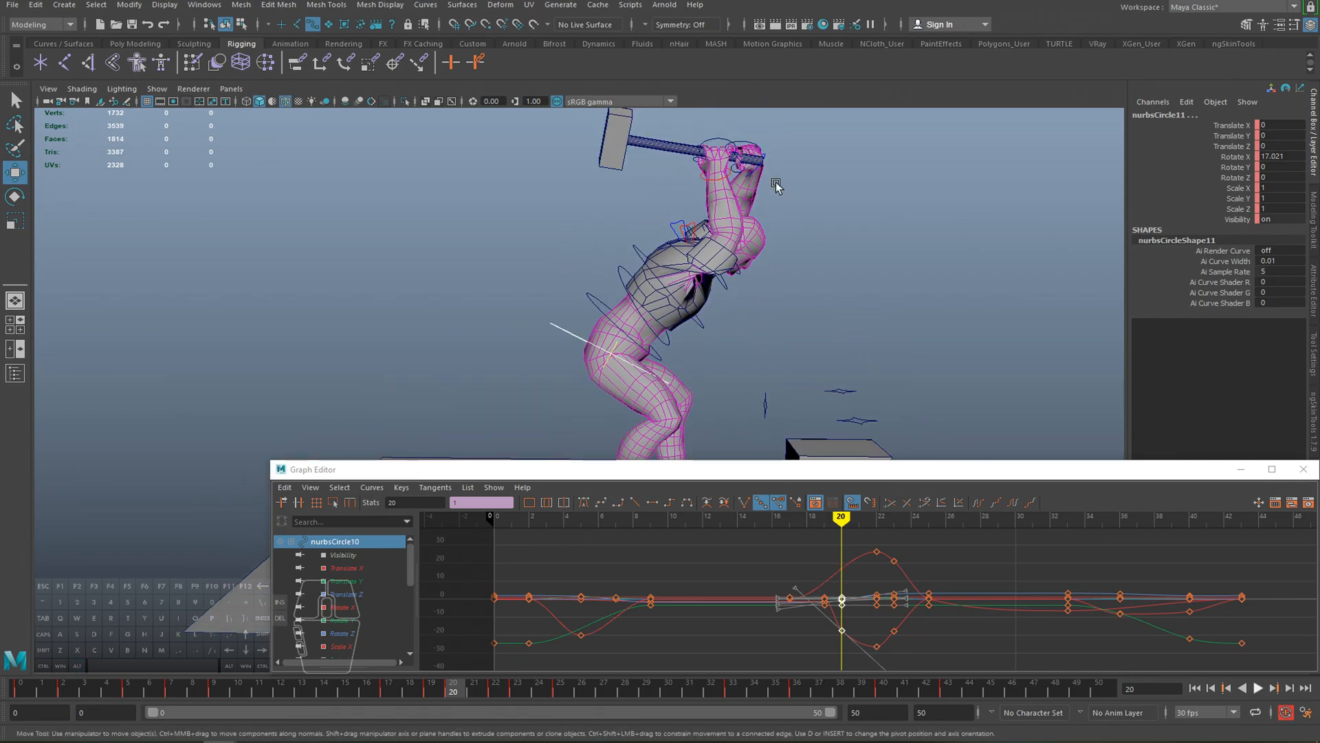
key("alt+v")
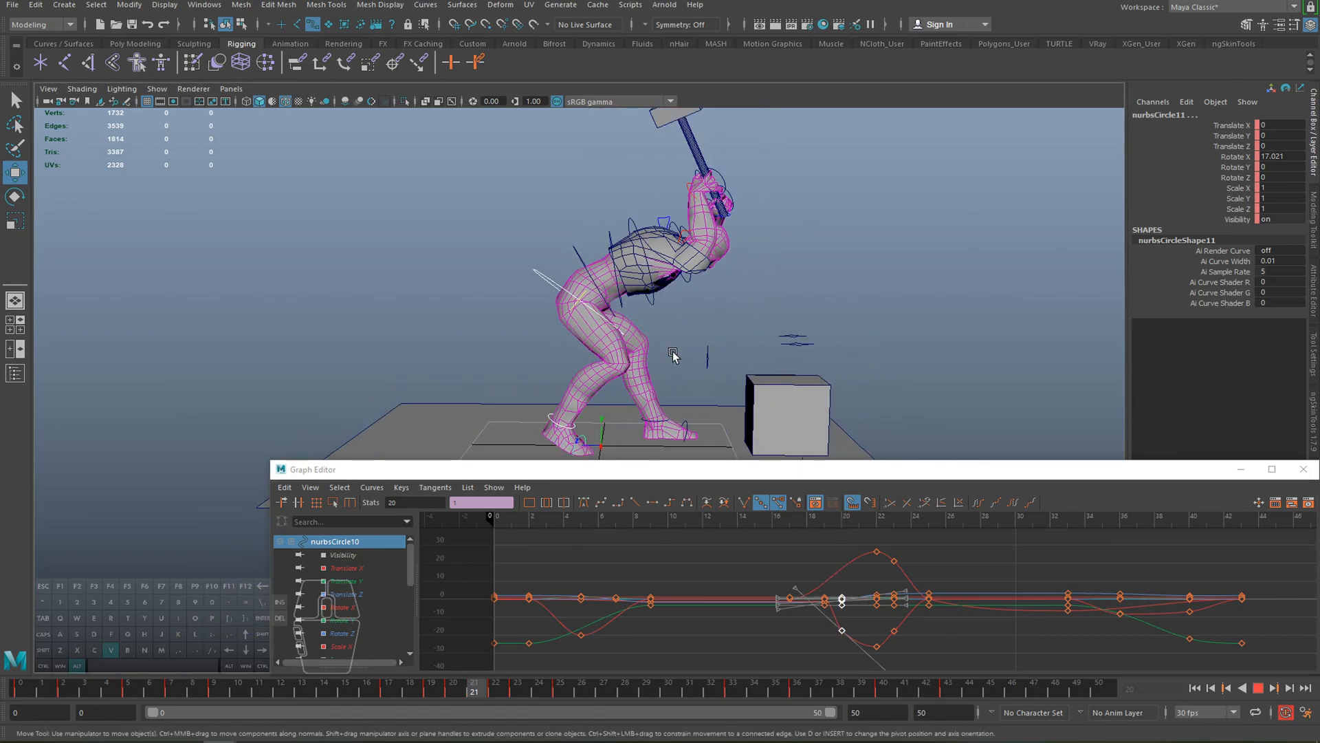
key("alt+v")
- Try shifting the foot controls' frame 20 keys one frame later and play back
key("w")
middle_click_drag(843, 612, 863, 613, "shift")
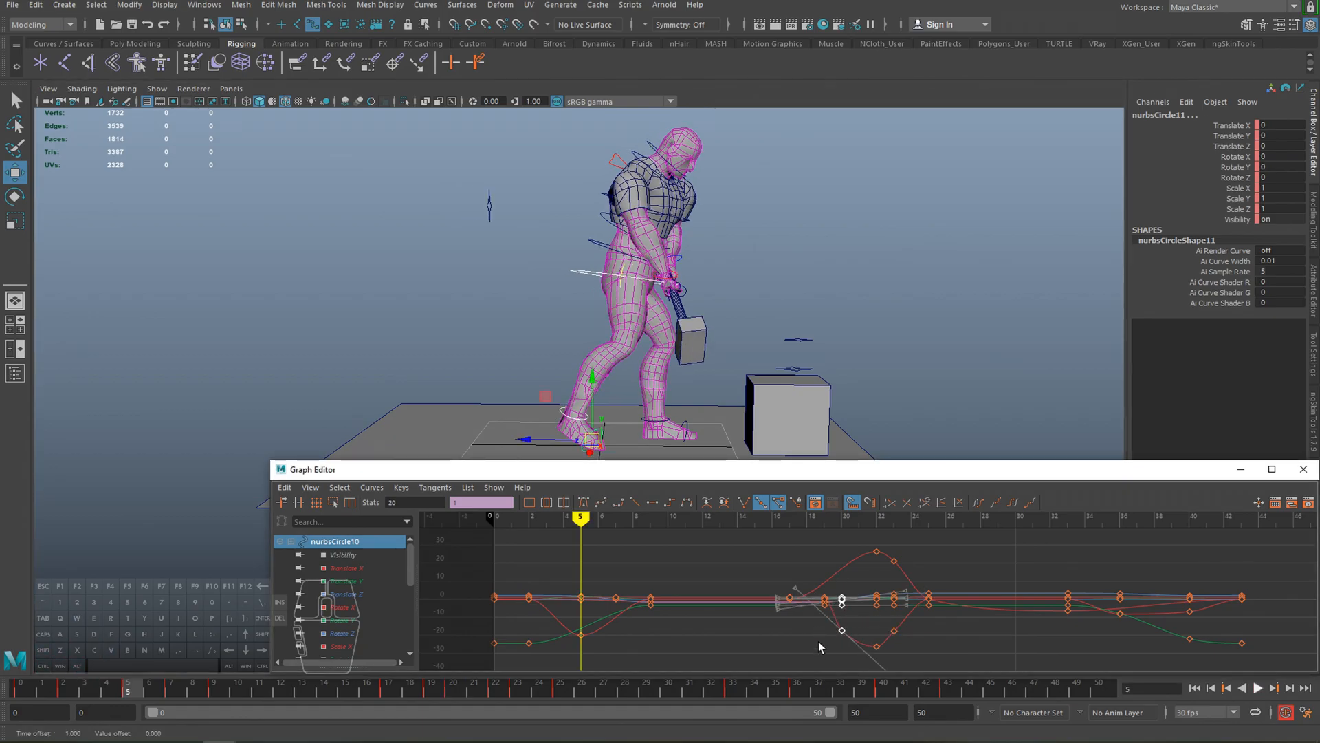
key("alt+v")
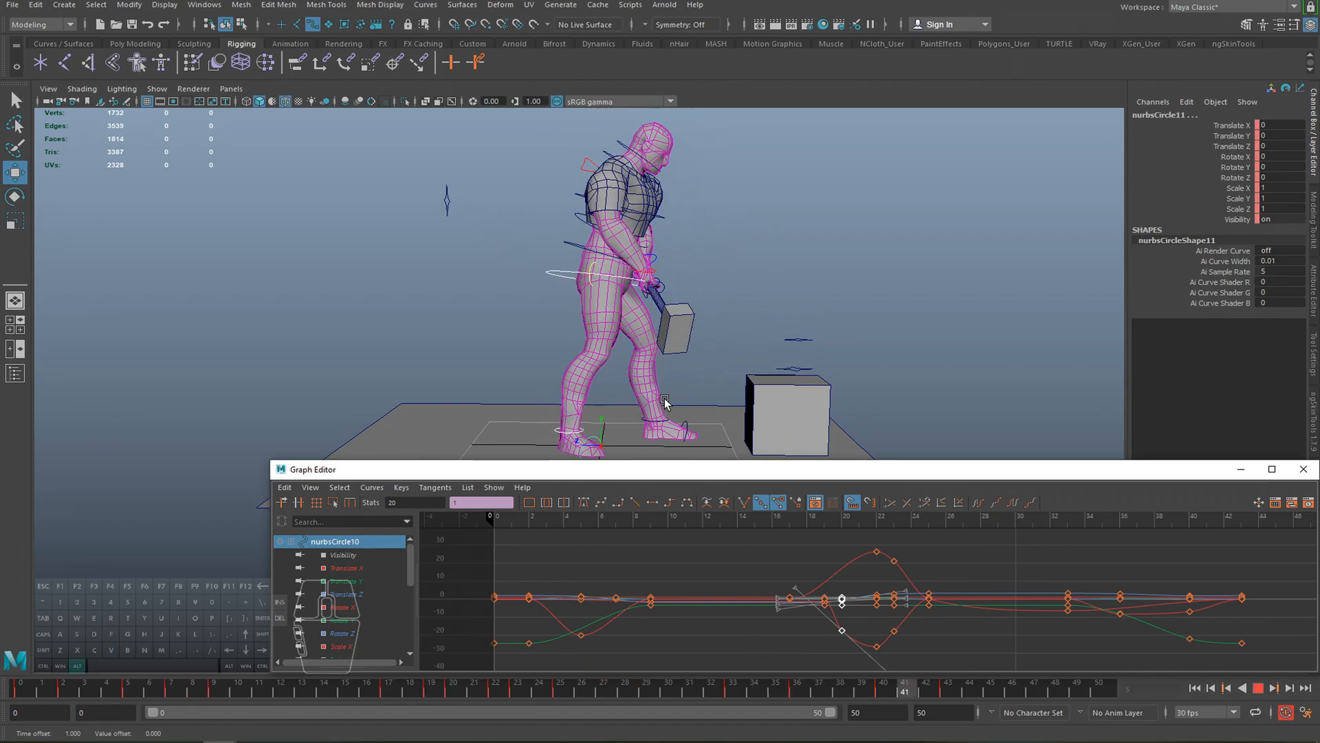
- Shift all the foot controls' keys from frames 17–25 two frames later to frames 19–27, and play back
scroll(646, 396, "down", 1)
middle_click_drag(604, 376, 620, 315, "alt")
left_click_drag(388, 690, 603, 701)
left_click_drag(753, 540, 949, 660)
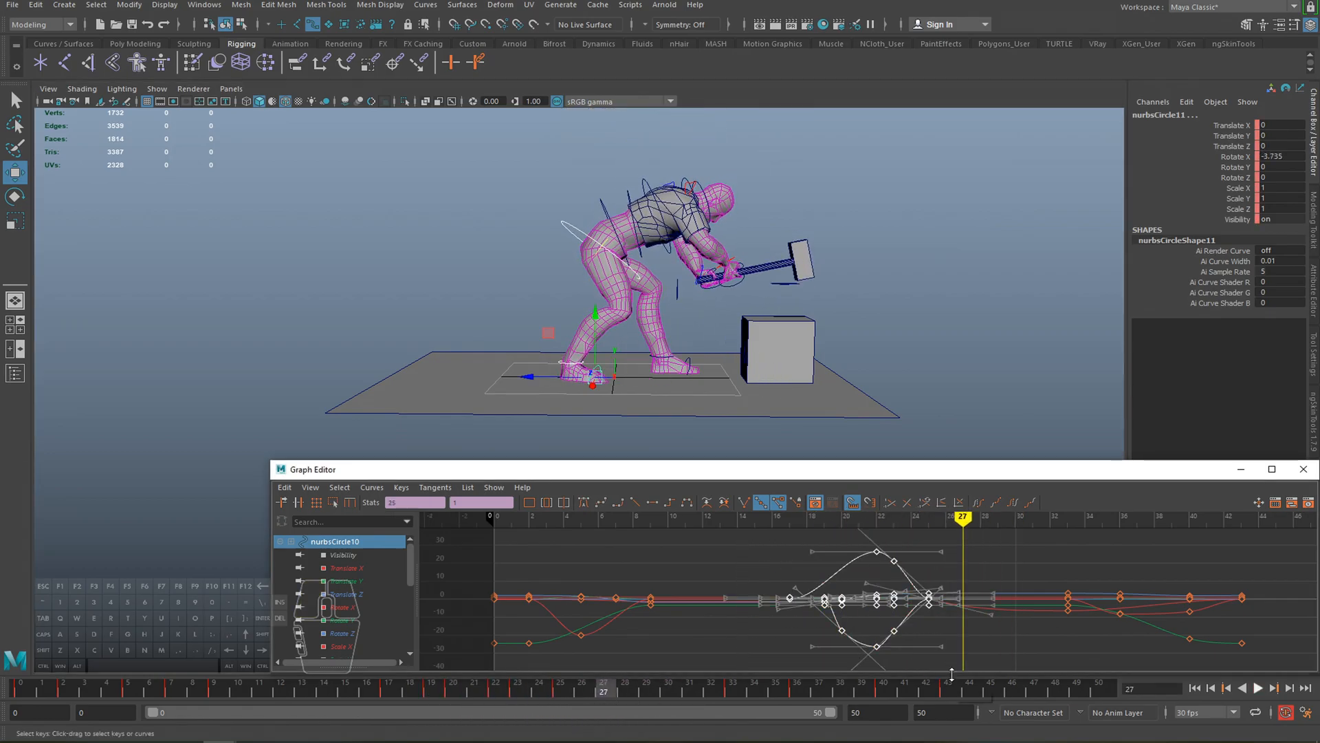
middle_click_drag(795, 631, 838, 637, "shift")
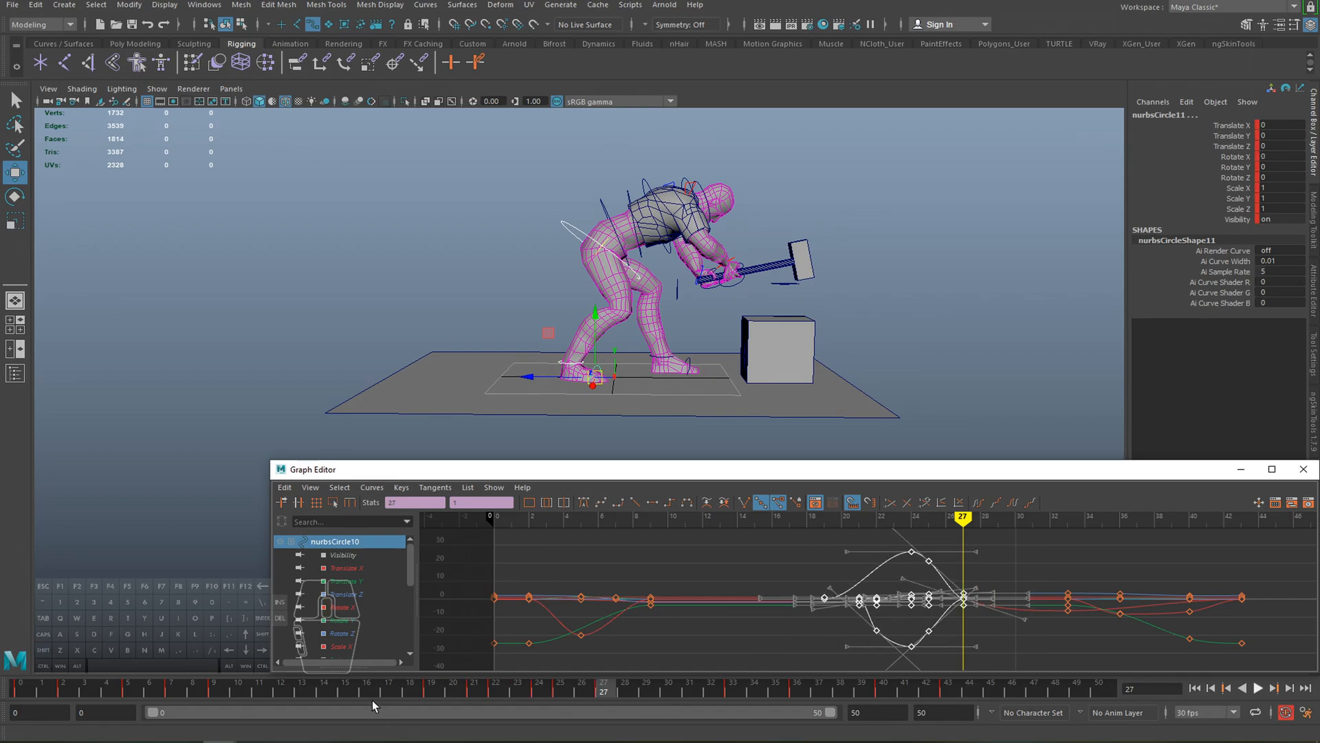
left_click(325, 688)
key("alt+v")
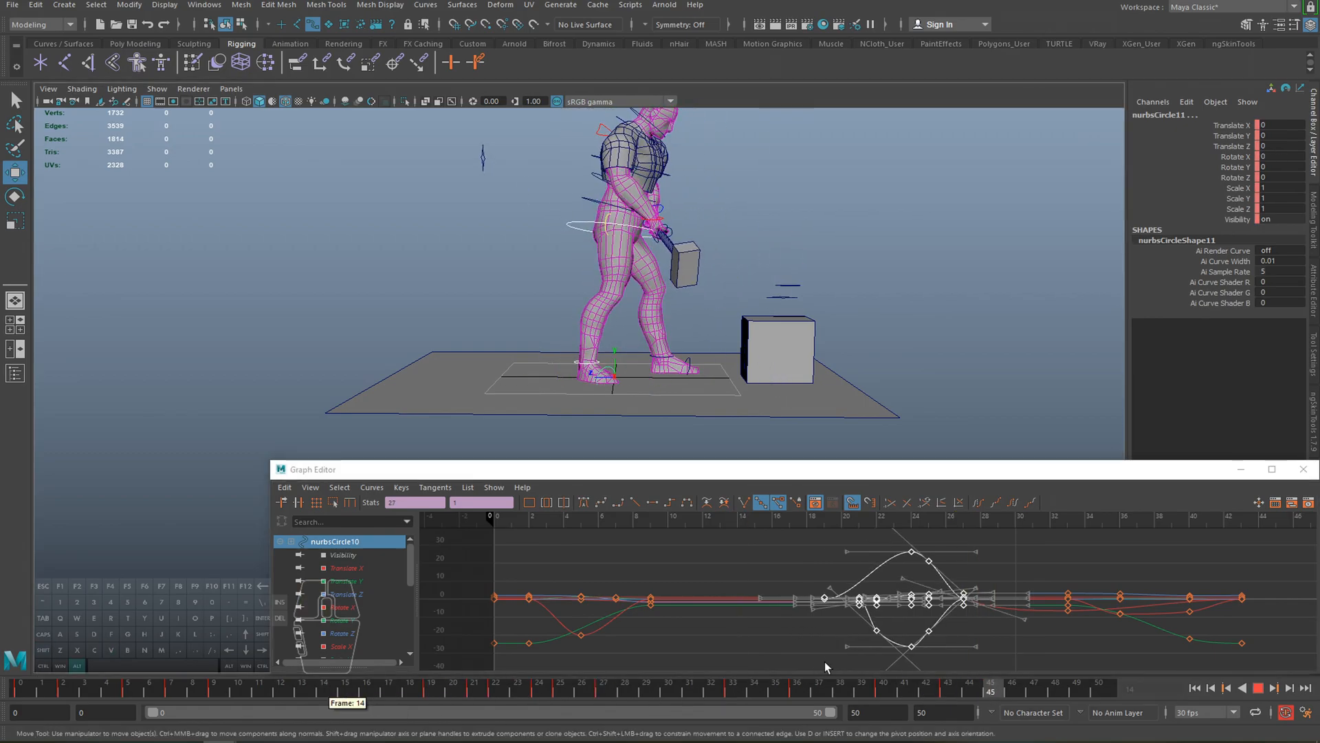
key("alt+v")
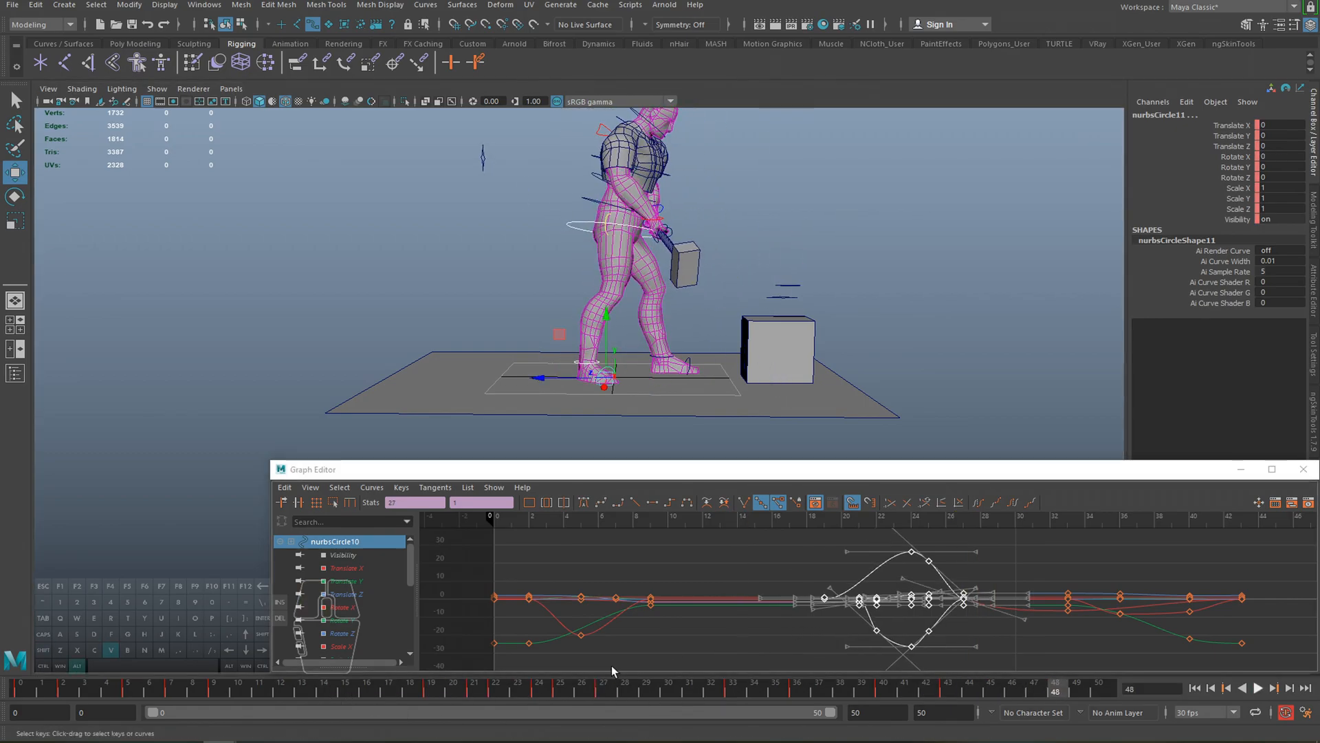
- Shift the same foot keys three more frames later to frames 22–30, checking the timing in playback
key("alt+v")
middle_click_drag(822, 630, 841, 631, "shift")
key("alt+v")
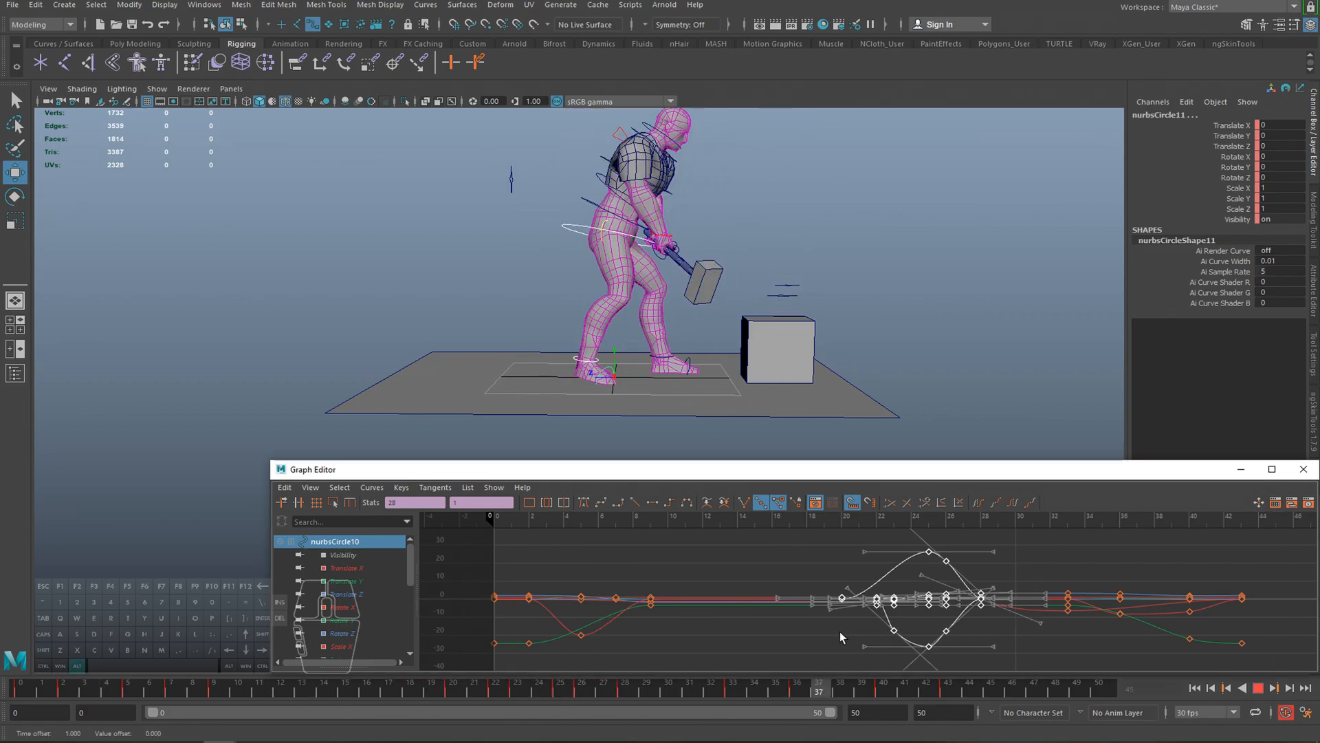
key("alt+v")
left_click_drag(439, 694, 545, 700)
middle_click_drag(864, 630, 902, 632, "shift")
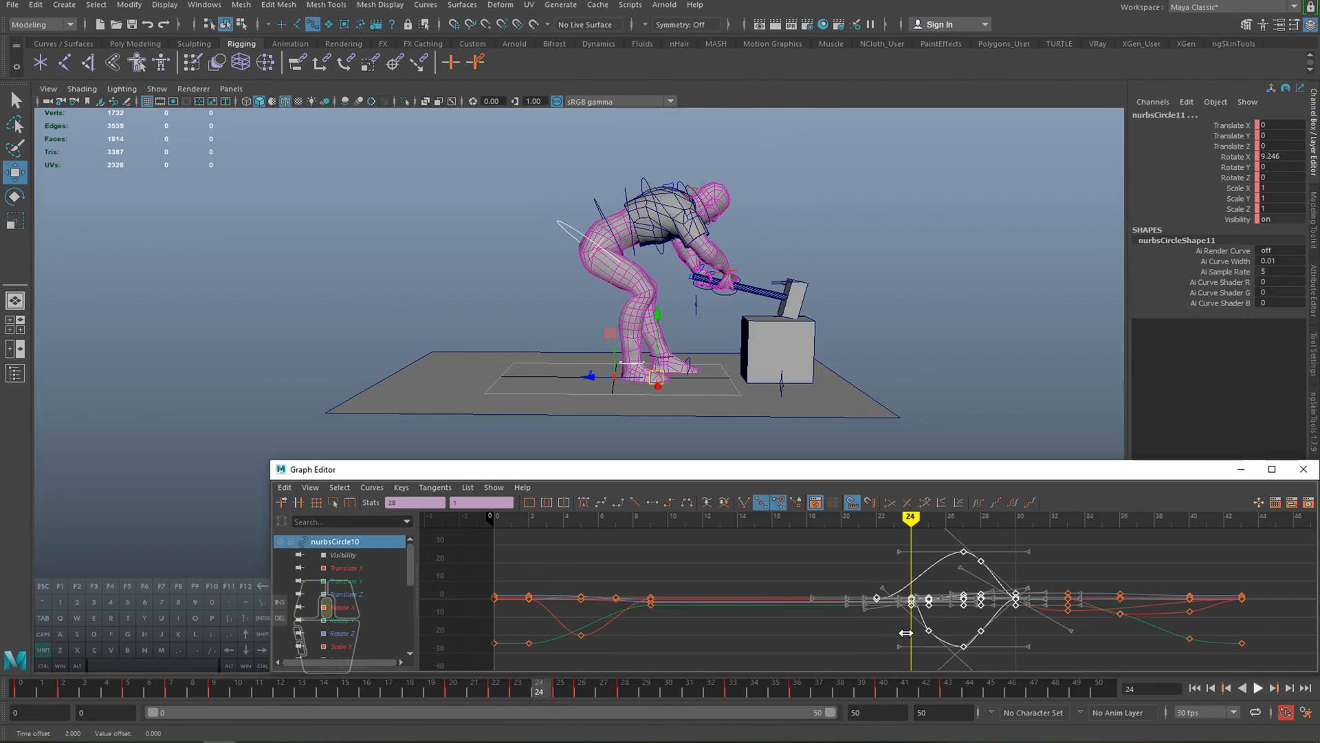
key("alt+v")
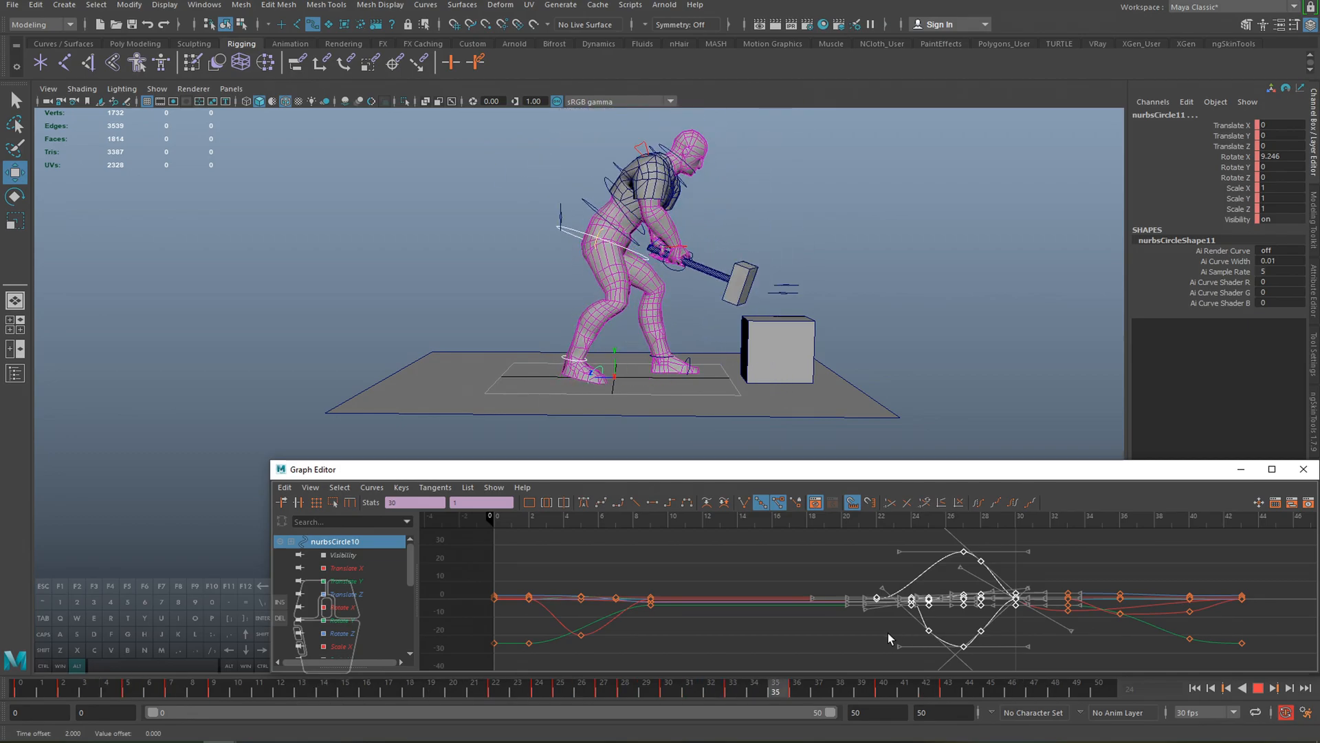
key("alt+v")
- Try moving the foot keys at frames 22 to 25 two frames earlier, undo the move and replay the animation
mouse_move(611, 699)
left_mouse_down()
mouse_move(545, 696)
mouse_move(603, 692)
left_mouse_up()
left_click_drag(788, 538, 940, 654)
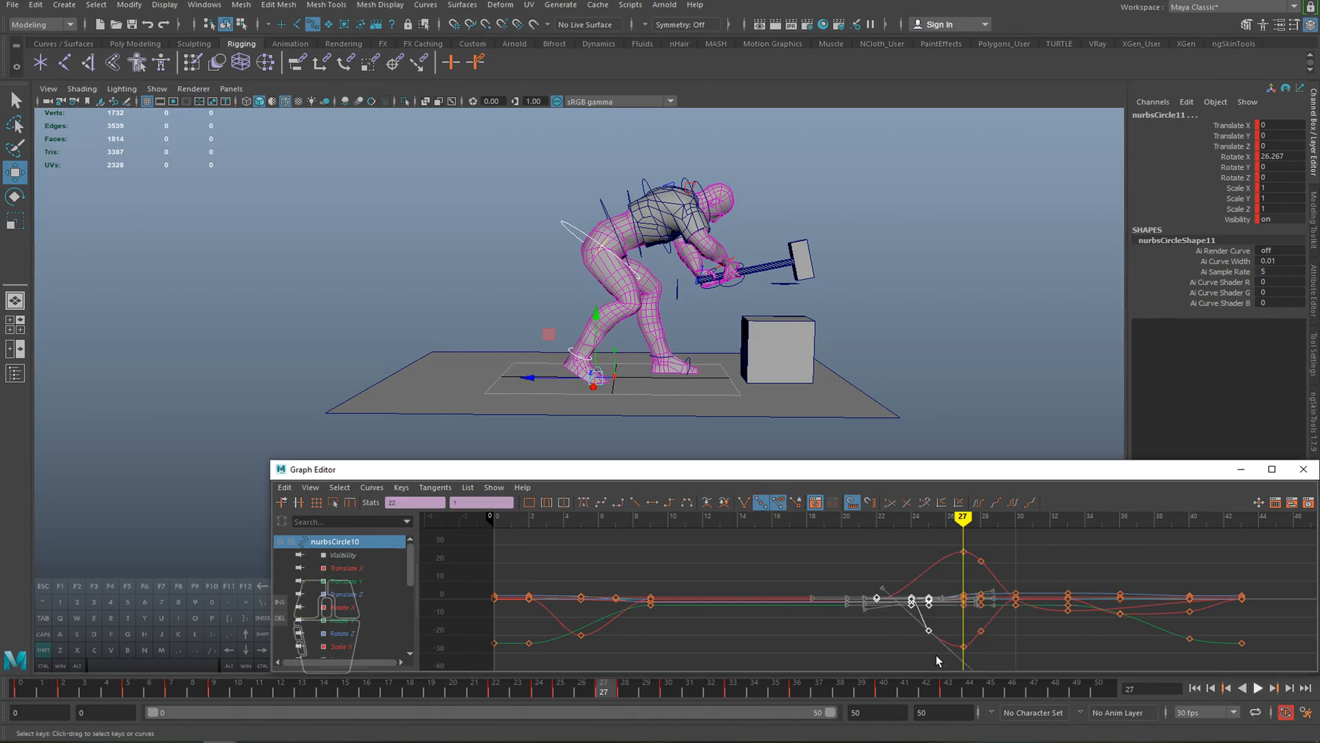
left_click(433, 689)
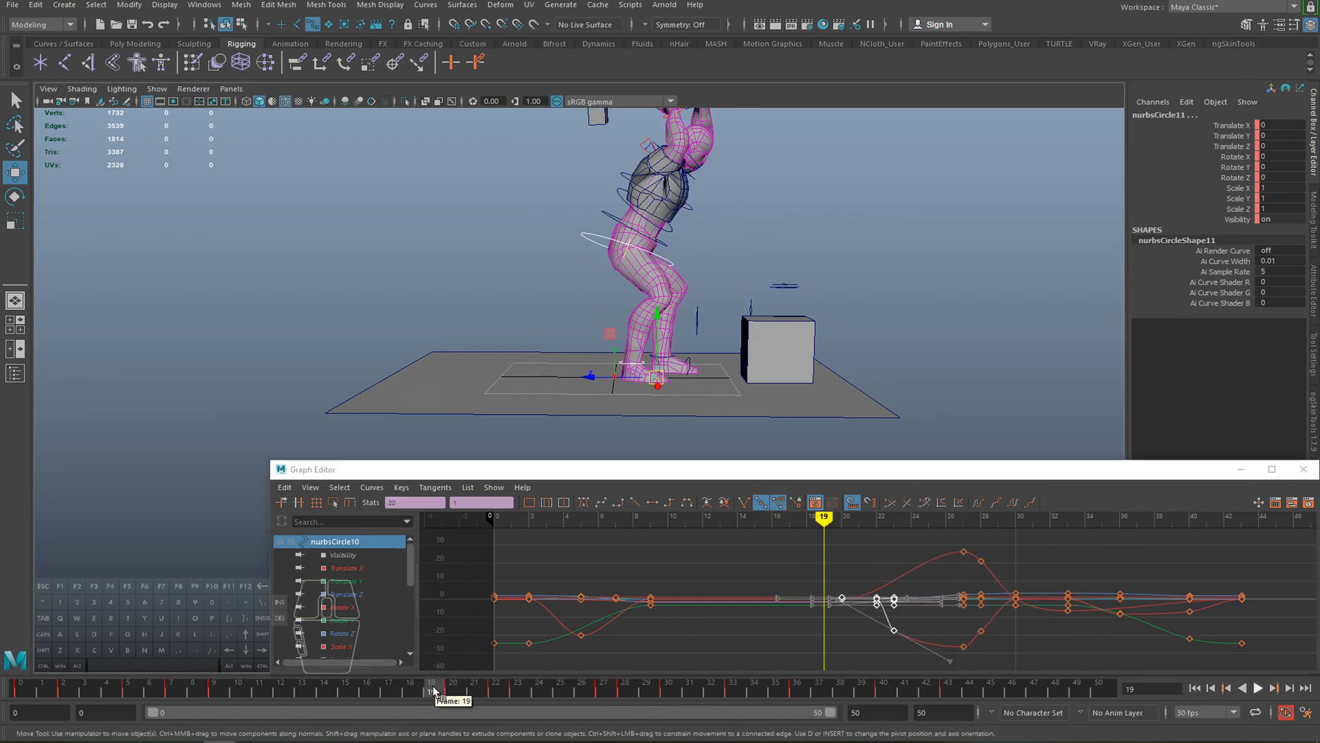
key("alt+v")
key("alt+v")
key("ctrl+z")
key("ctrl+z")
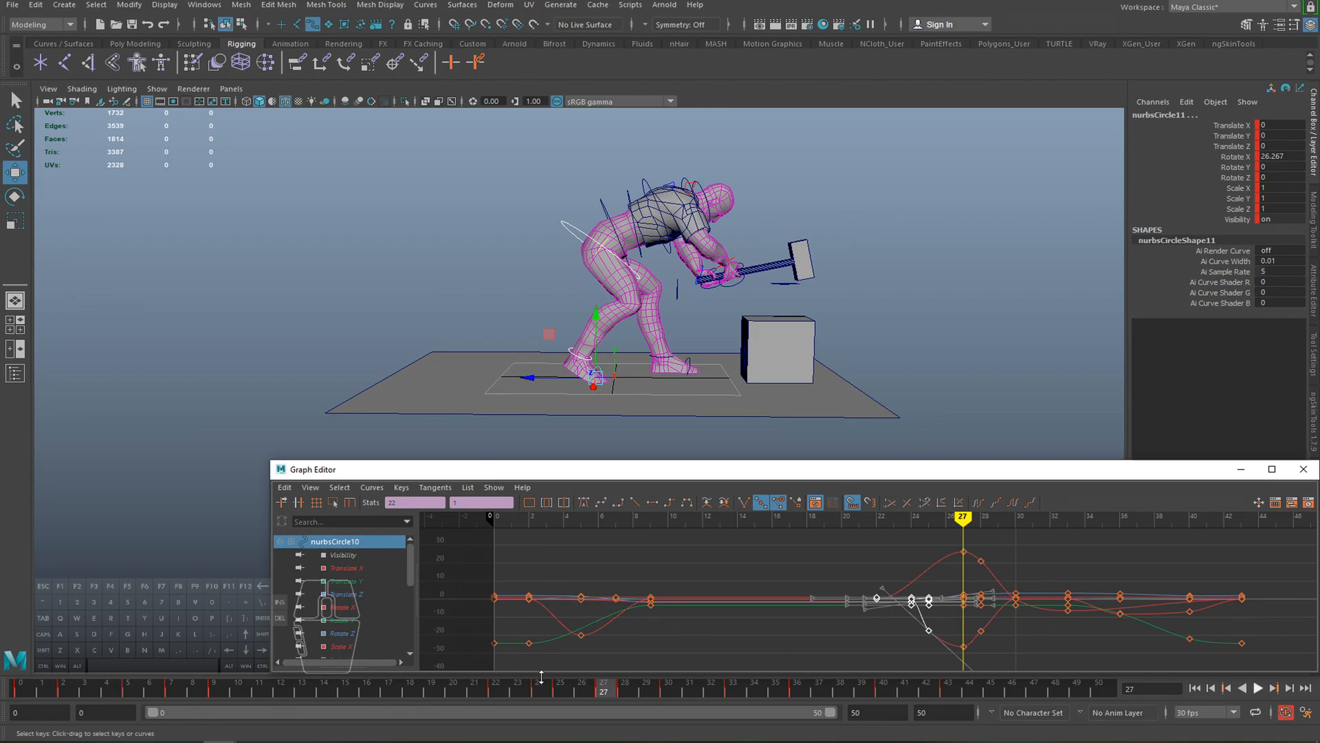
key("alt+v")
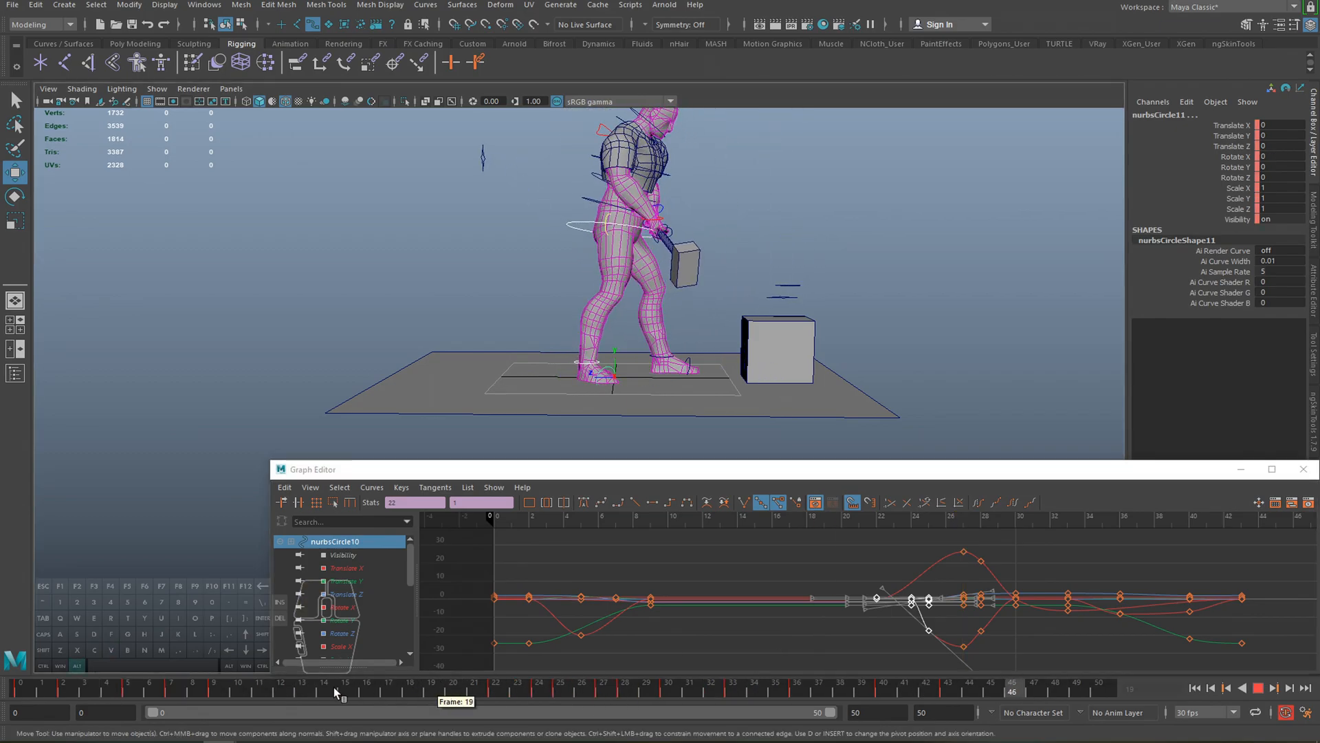
key("alt+v")
- Raise nurbsCircle10's Translate X and Translate Z keys at frames 9, 24 and 25 by about 1 unit
left_click(190, 688)
left_click_drag(191, 688, 258, 688)
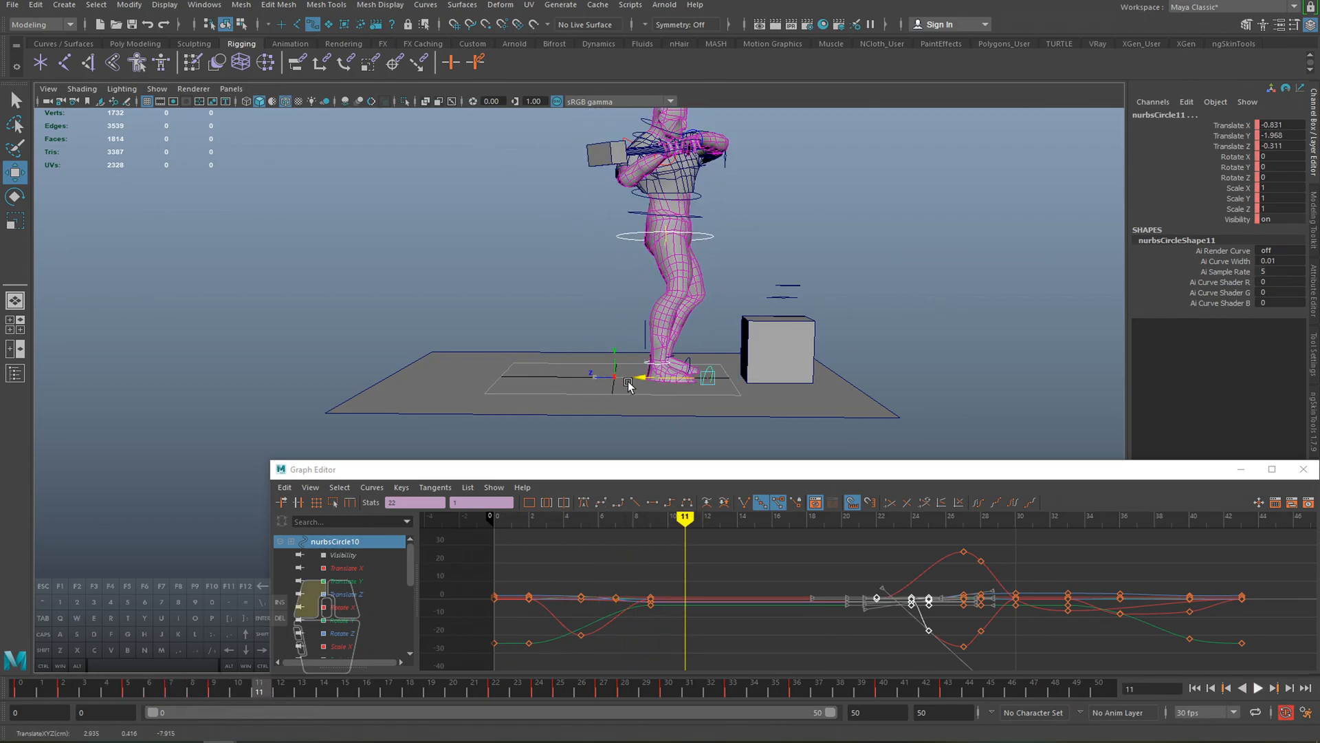
left_click_drag(346, 568, 351, 594)
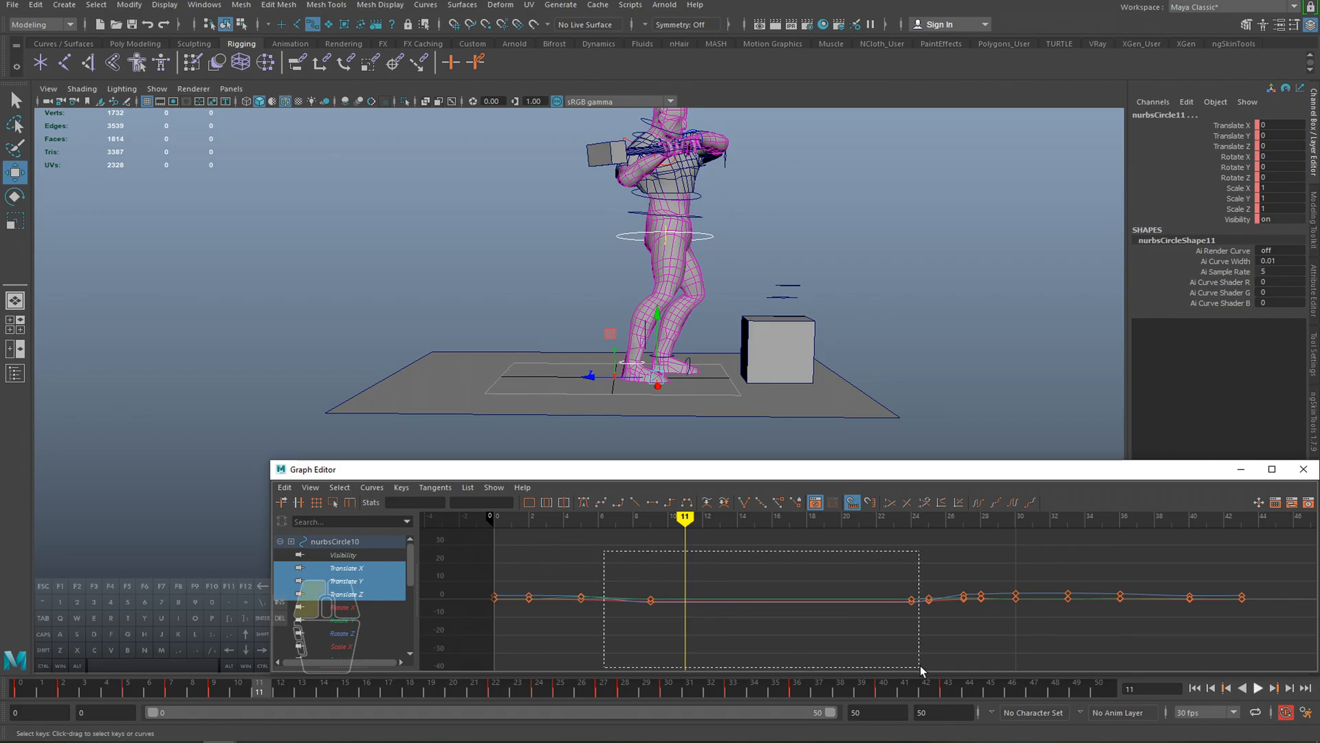
key("f")
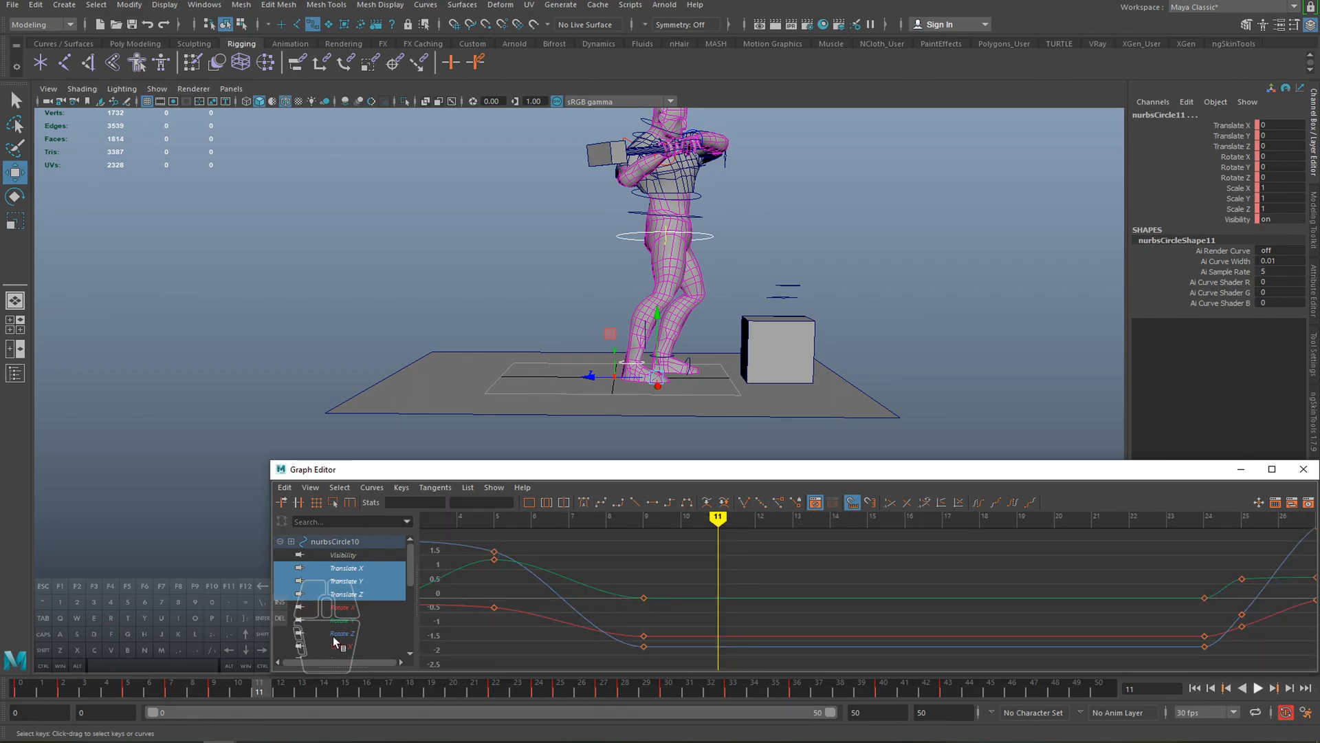
left_click_drag(583, 387, 571, 380)
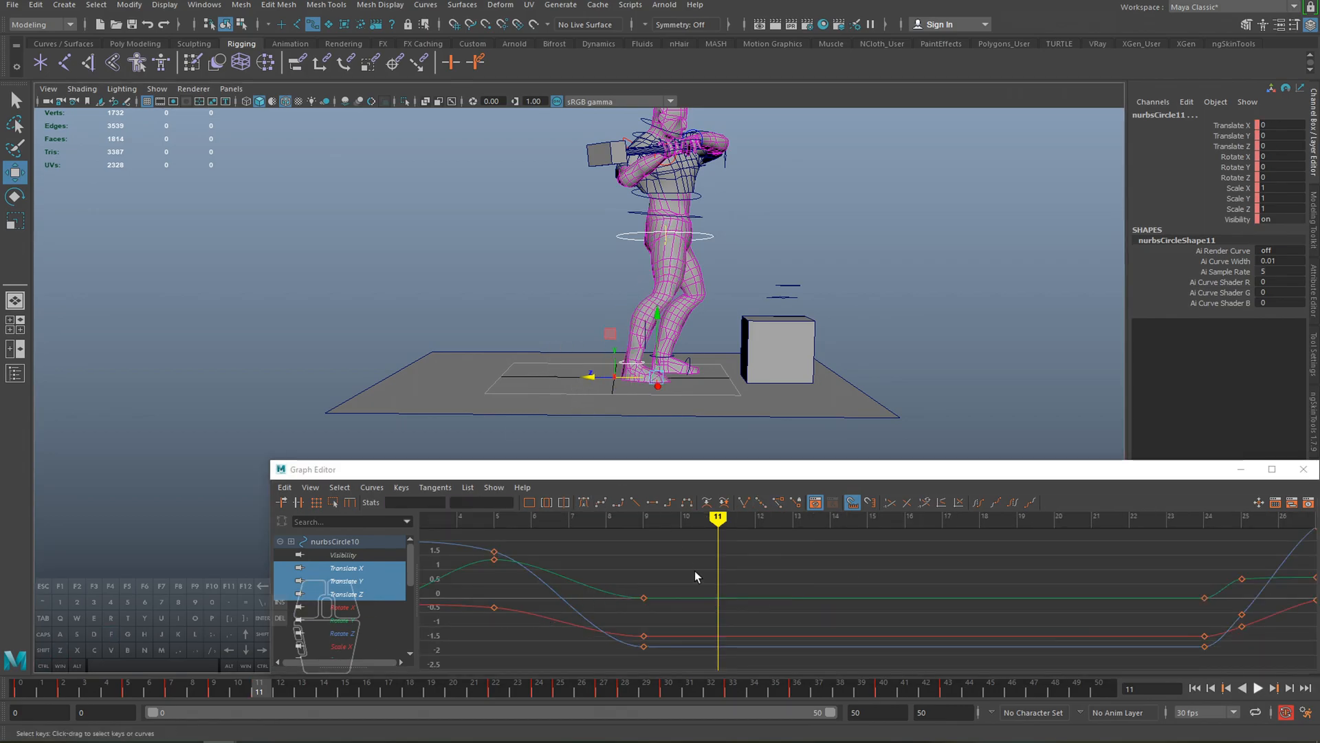
left_click_drag(634, 654, 1217, 627)
middle_click_drag(1005, 613, 1108, 597)
left_click(1097, 603, "shift")
- Play back the adjusted foot placement and frame all curves of the two foot controls with no keys selected
key("alt+v")
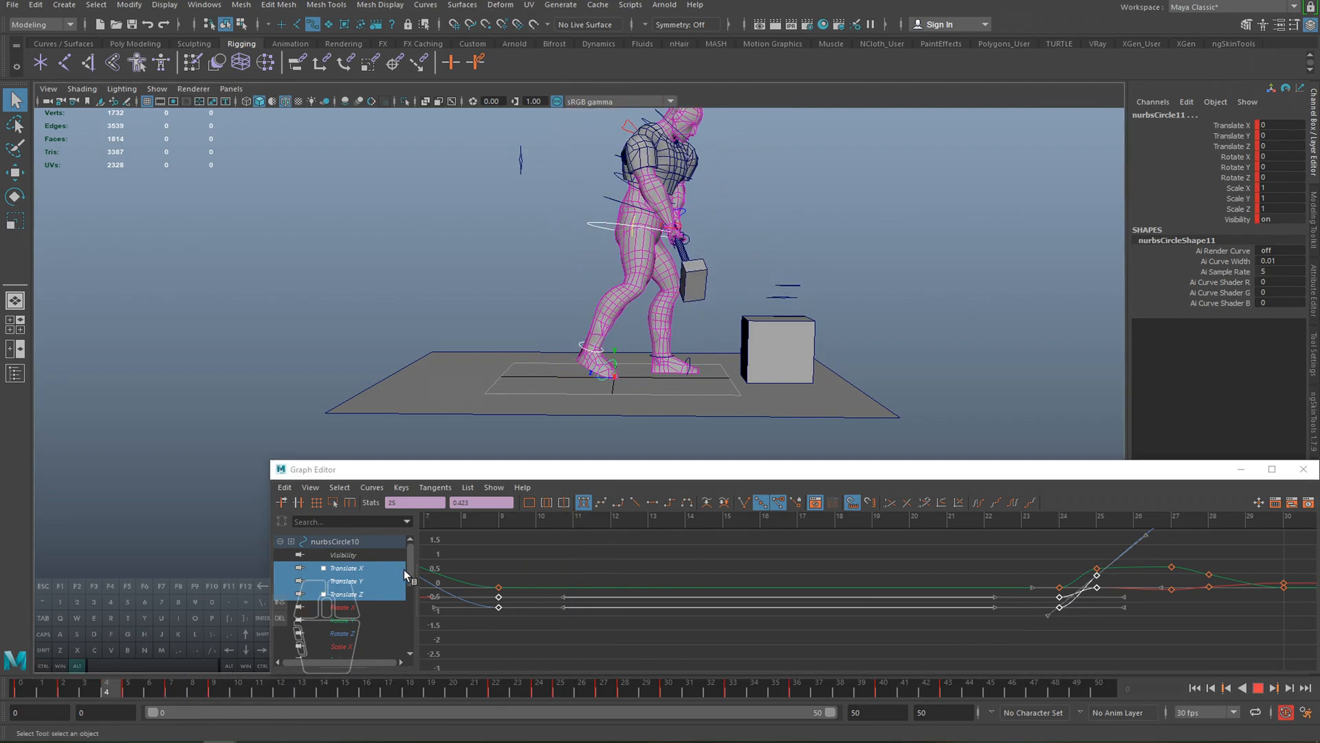
key("alt+v")
left_click(373, 421)
key("ctrl+z")
key("a")
left_click(675, 576)
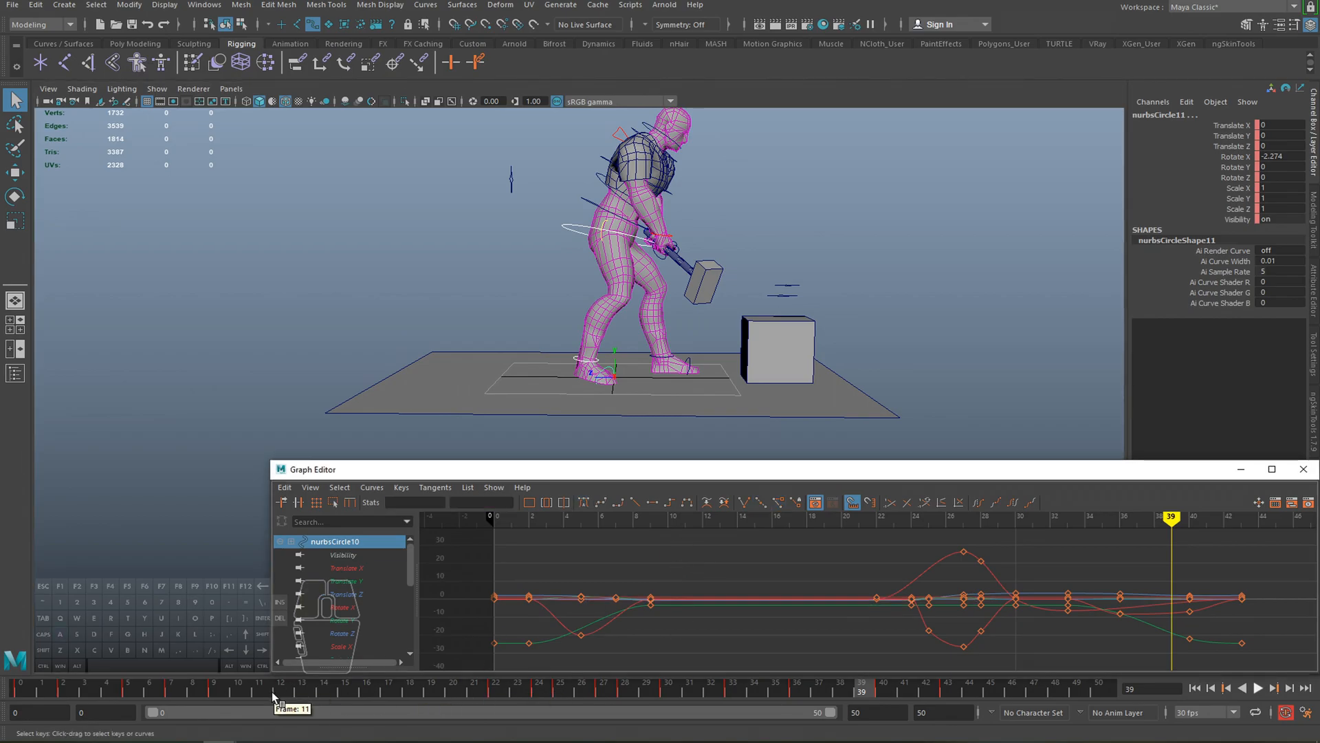
- Shift the two foot controls' keys at frames 22–30 three frames earlier to frames 19–27, checking the timing in playback
key("alt+v")
key("alt+v")
left_click_drag(823, 532, 1040, 650)
middle_click_drag(1040, 650, 961, 656, "shift")
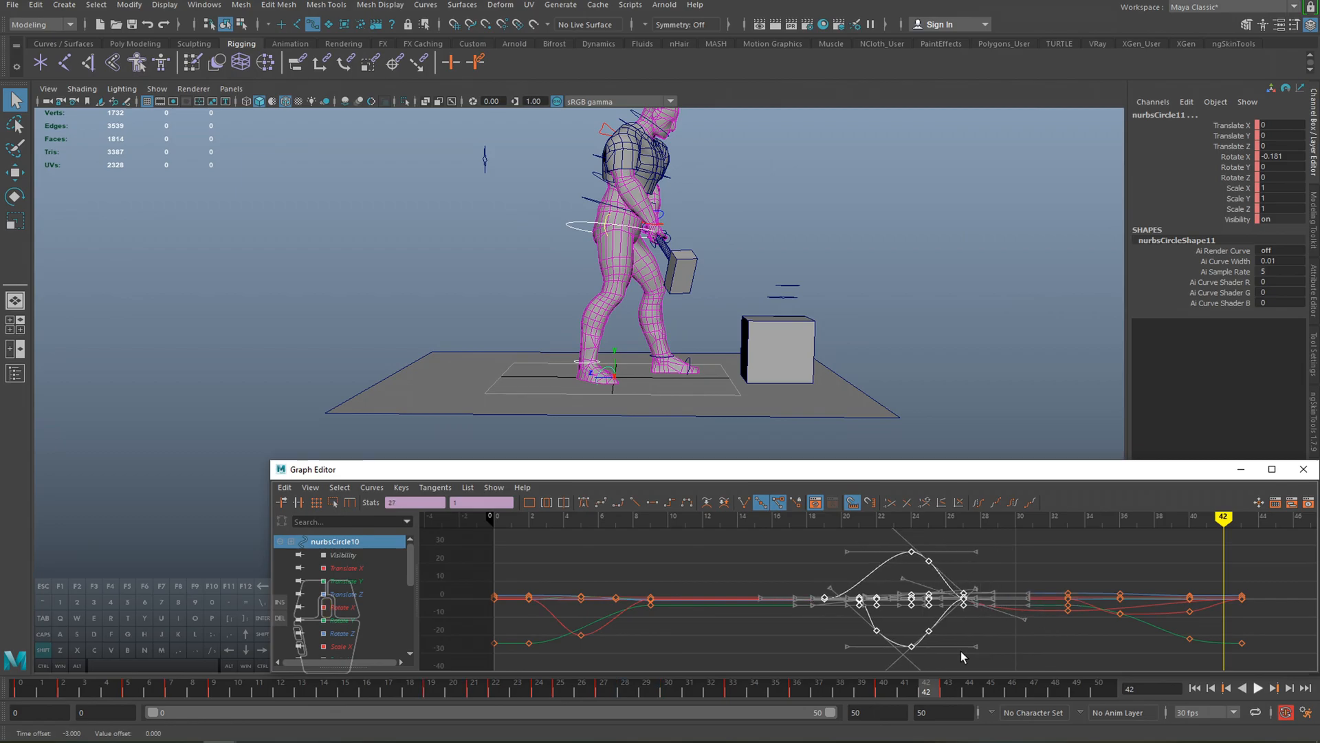
left_click(303, 682)
key("alt+v")
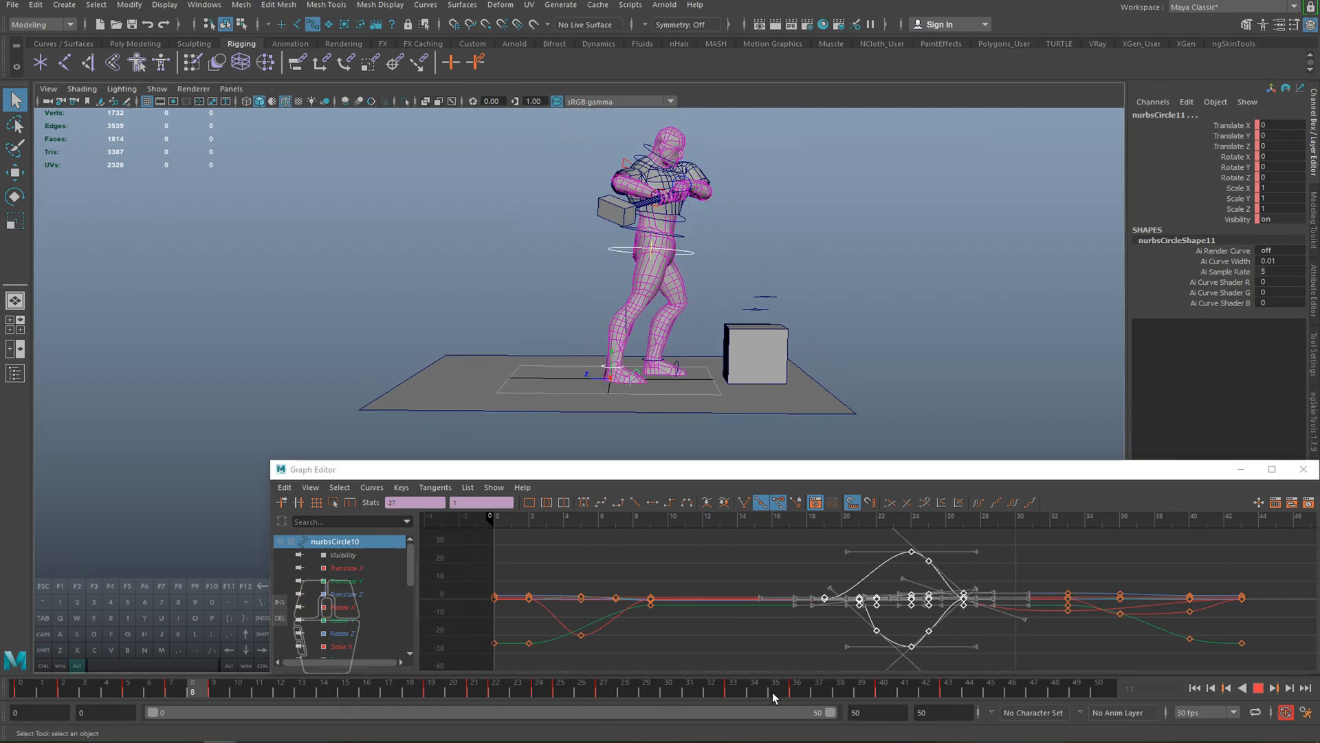
left_click_drag(412, 691, 505, 699)
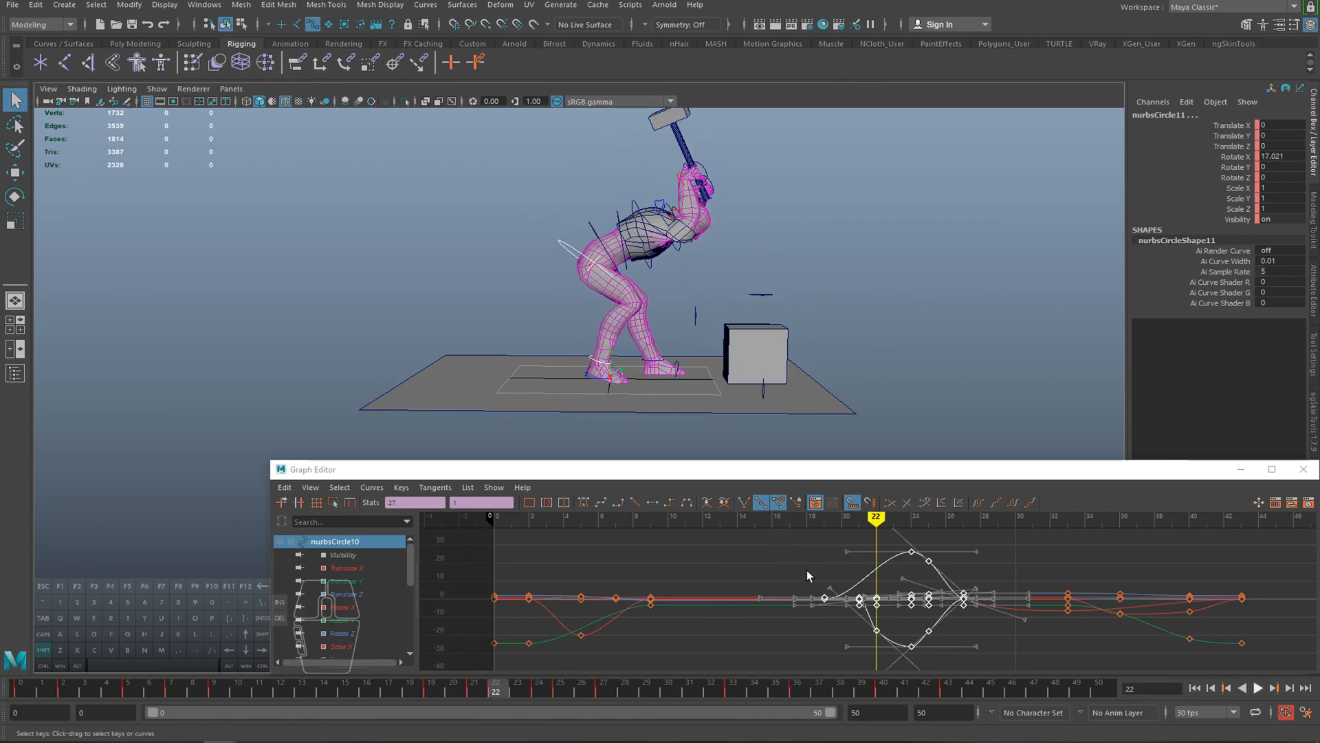
- Shift the same foot keys one more frame earlier, put the first lift-off keys back at frame 19 and replay
middle_click_drag(802, 572, 787, 578, "shift")
left_click_drag(411, 691, 479, 697)
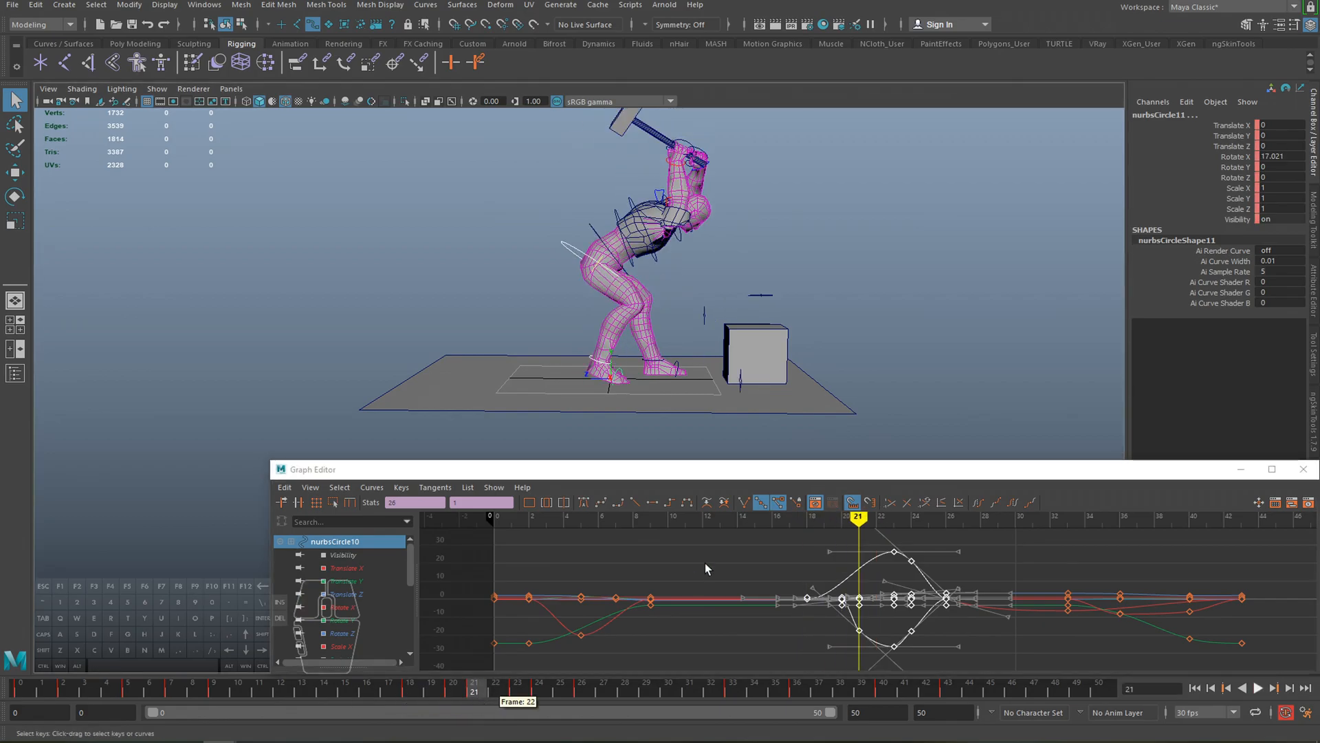
left_click(799, 579)
left_click_drag(844, 555, 872, 657)
middle_click_drag(818, 631, 832, 633, "shift")
left_click(352, 691)
key("alt+v")
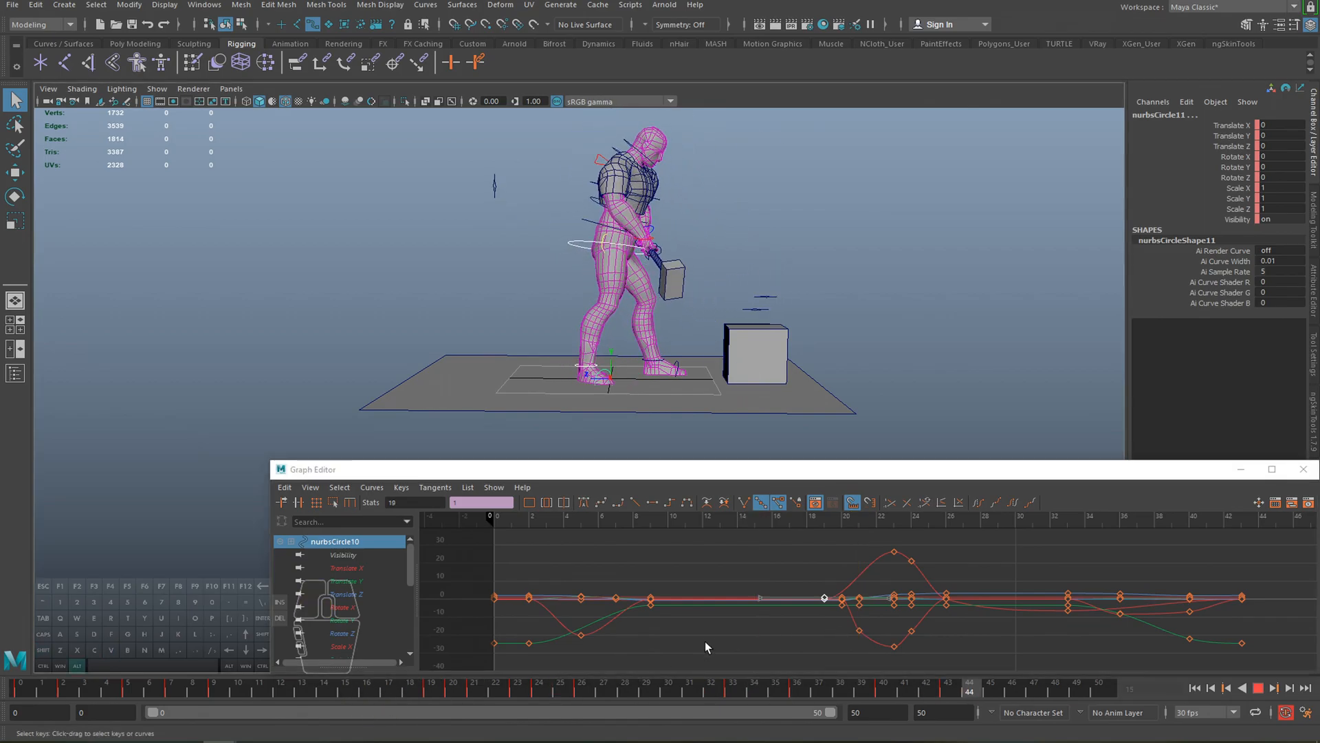
key("alt+v")
- Shift the foot keys at frames 19–26 one frame earlier to frames 18–25 and play the animation
mouse_move(419, 696)
left_mouse_down()
mouse_move(476, 692)
mouse_move(443, 689)
mouse_move(465, 693)
left_mouse_up()
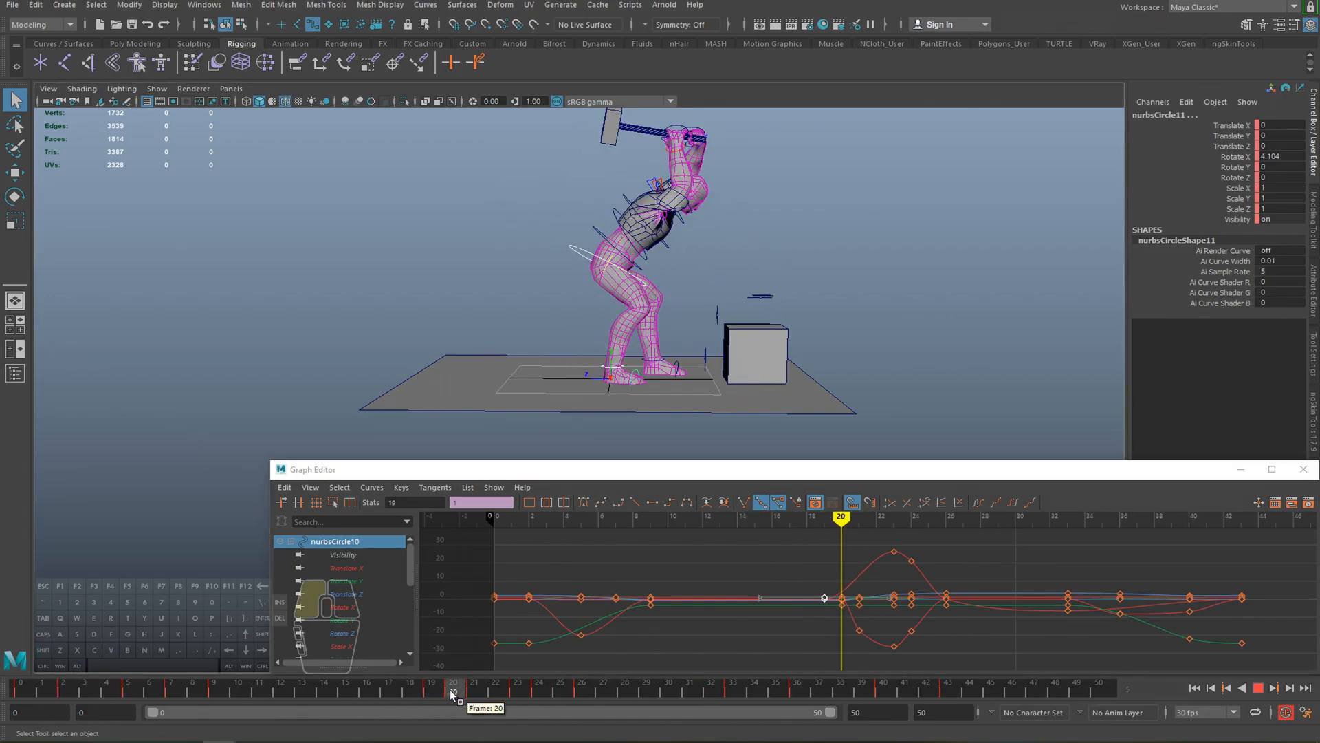
mouse_move(843, 522)
left_mouse_down()
mouse_move(792, 526)
mouse_move(944, 663)
mouse_move(992, 671)
left_mouse_up()
left_click_drag(431, 691, 349, 693)
key("alt+v")
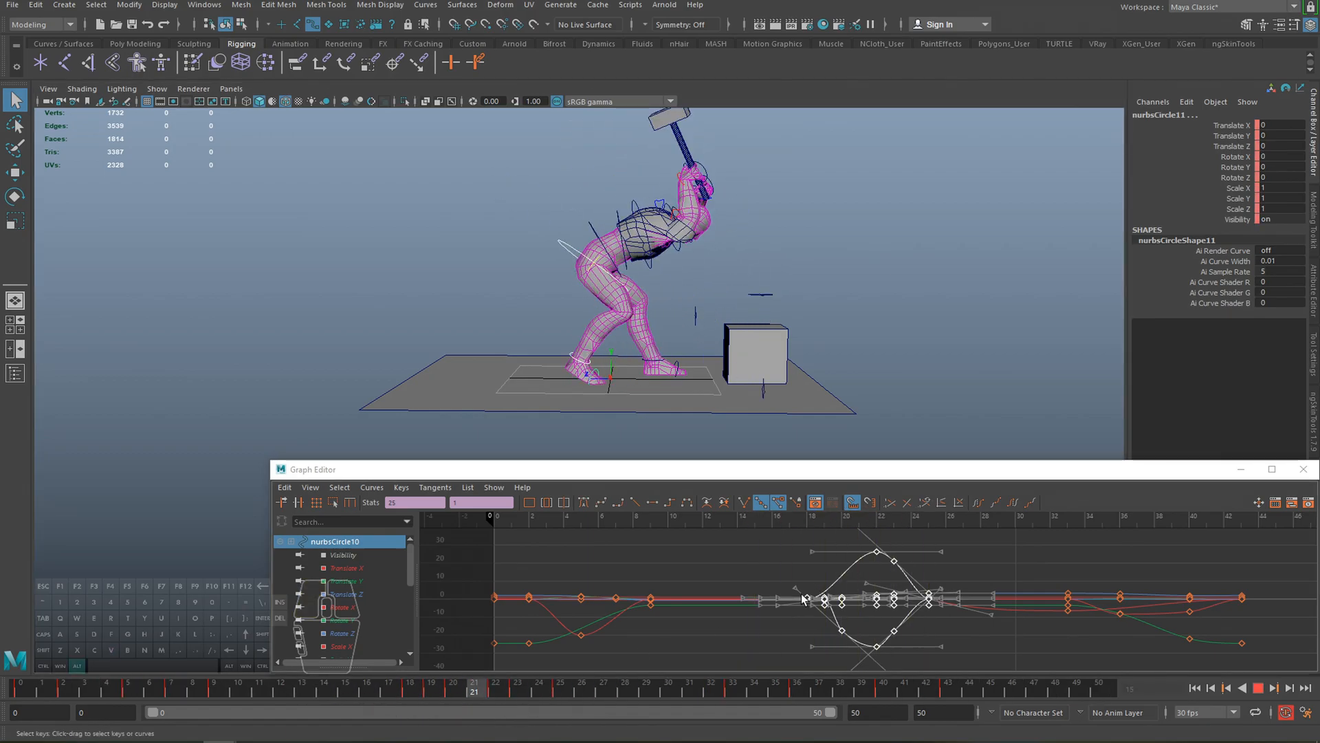
- Move the foot controls' landing keys from frame 25 to frame 24 and replay the step
left_click_drag(442, 691, 539, 692)
left_click(950, 636)
left_click_drag(926, 644, 924, 645)
middle_click_drag(913, 648, 896, 647, "shift")
key("alt+v")
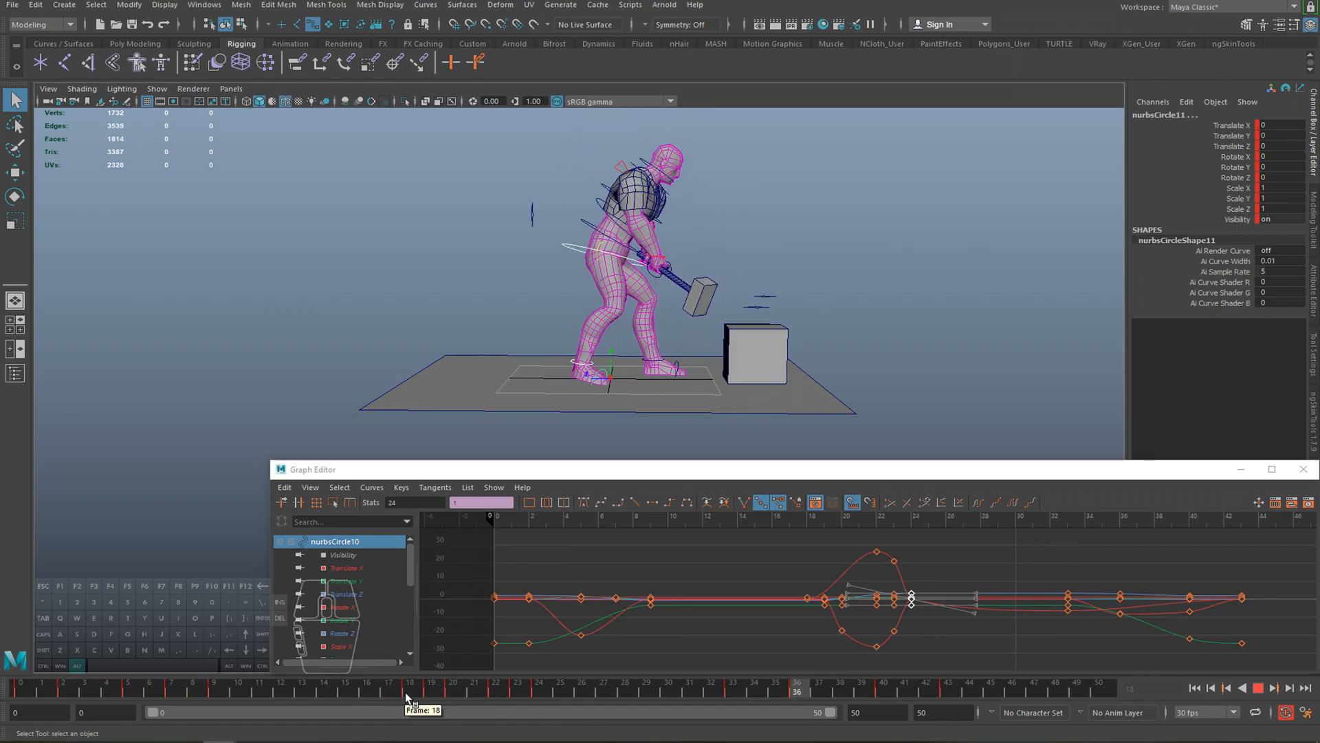
- Delete the foot keys at frame 23, move the landing keys from frame 24 to 23 and replay
left_click(510, 693)
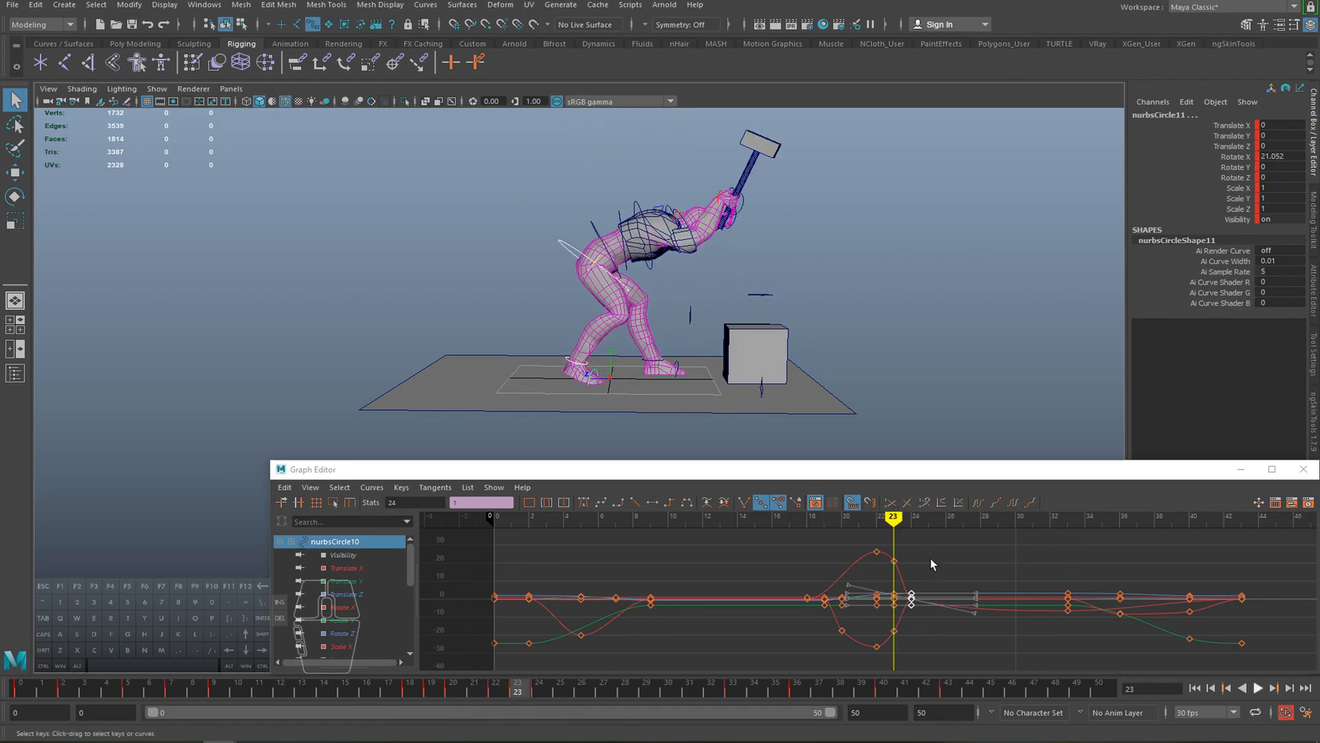
left_click_drag(885, 545, 916, 674, "shift")
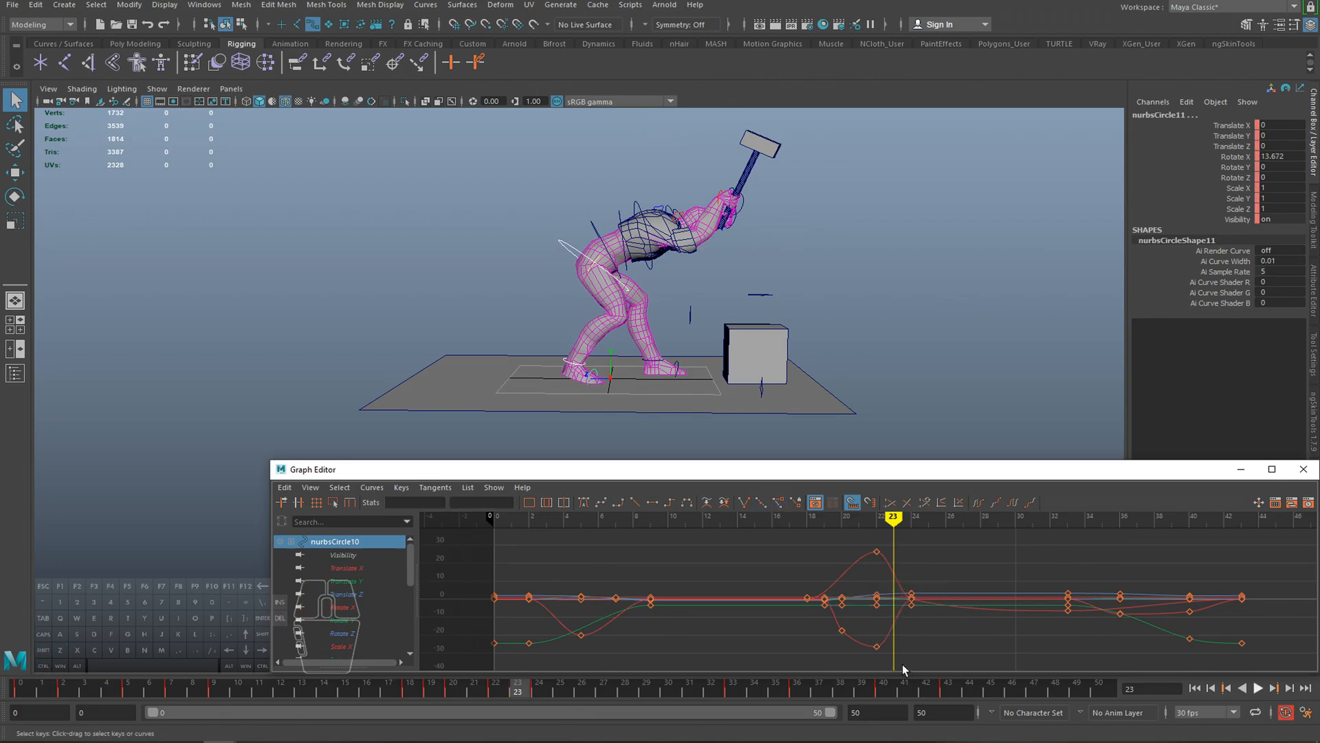
left_click(395, 695)
key("alt+v")
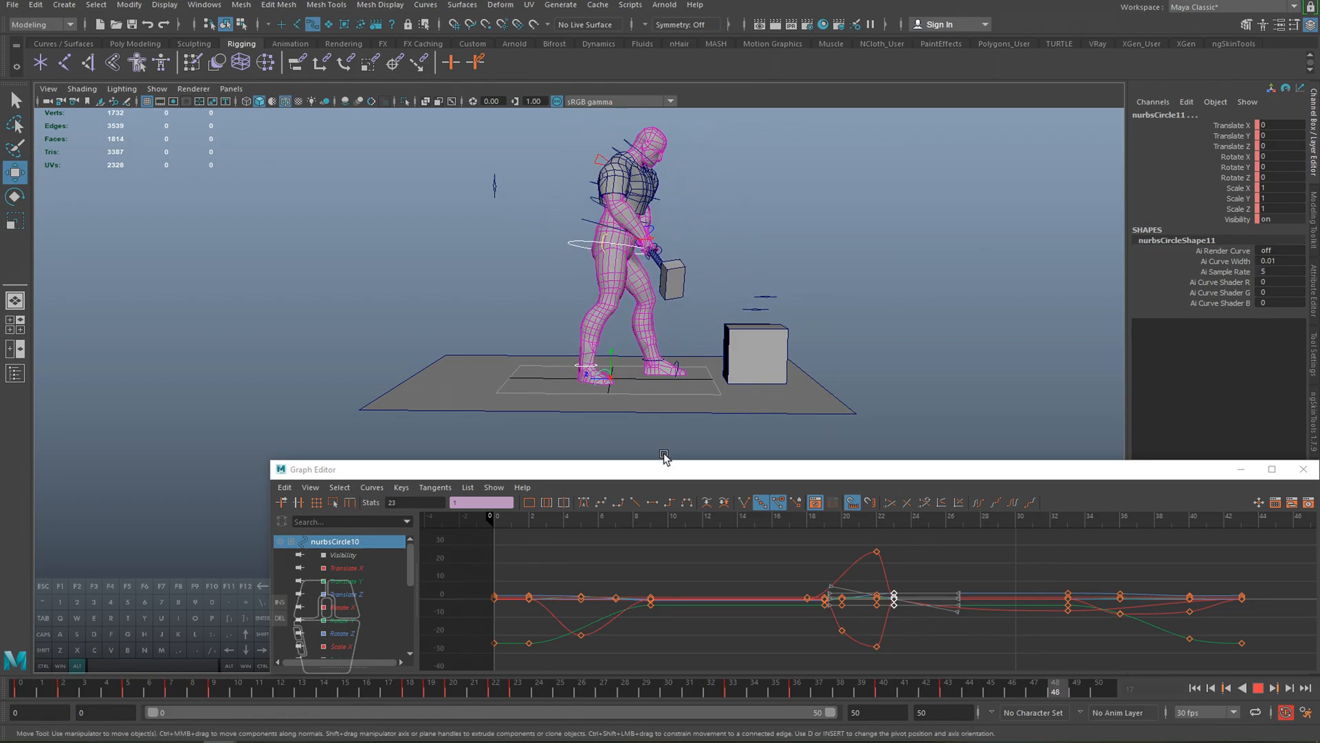
- Review the swing from the front of the character, examining the spine controls' poses around frames 7 to 13
scroll(600, 363, "down", 2)
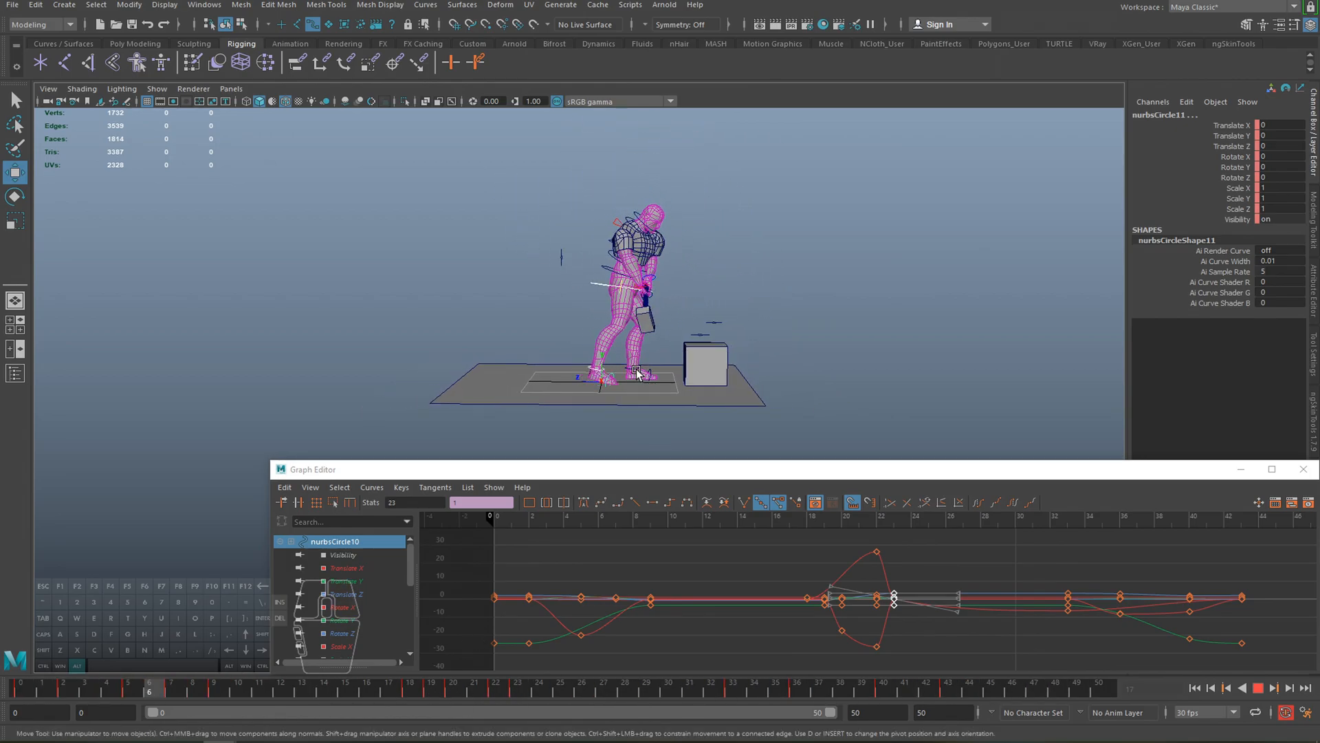
right_click_drag(637, 375, 707, 400, "alt")
key("alt+v")
left_click_drag(708, 401, 666, 309, "alt")
left_click(801, 323)
key("alt+v")
key("alt+v")
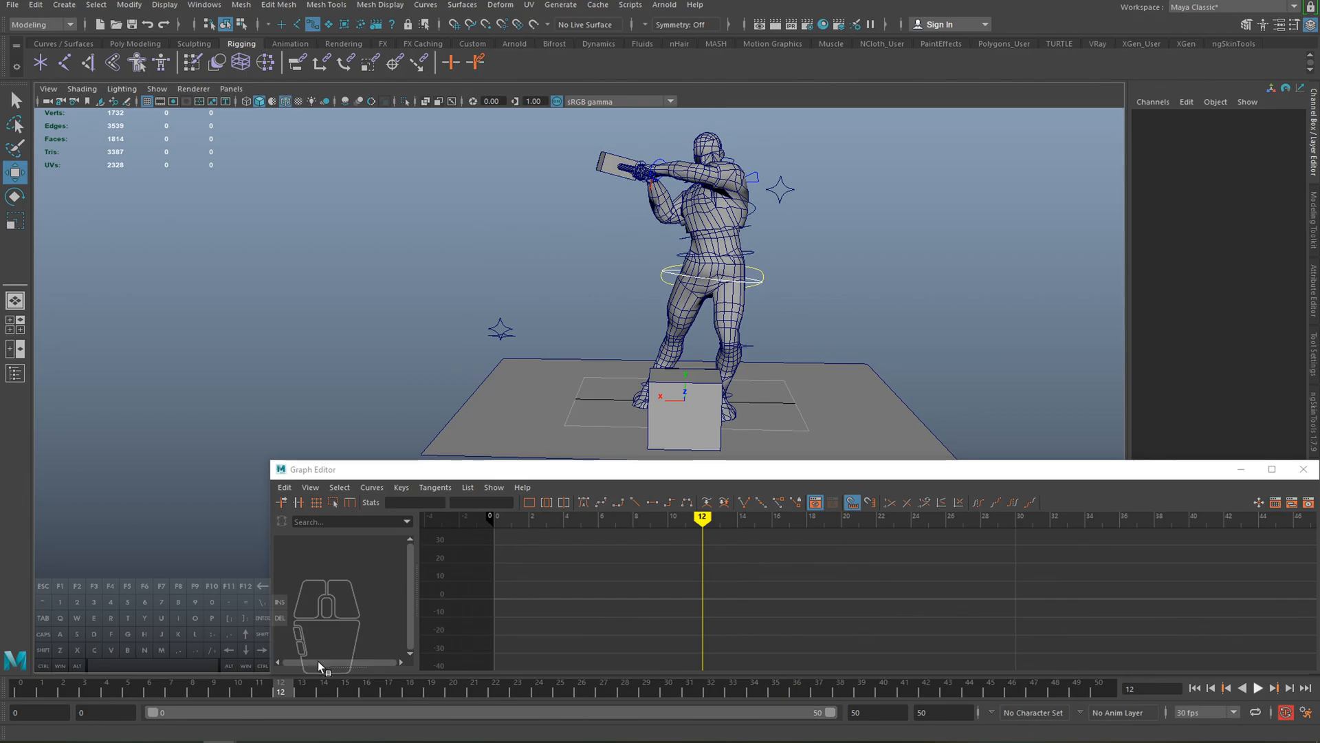
left_click_drag(273, 691, 303, 640)
left_click(753, 253)
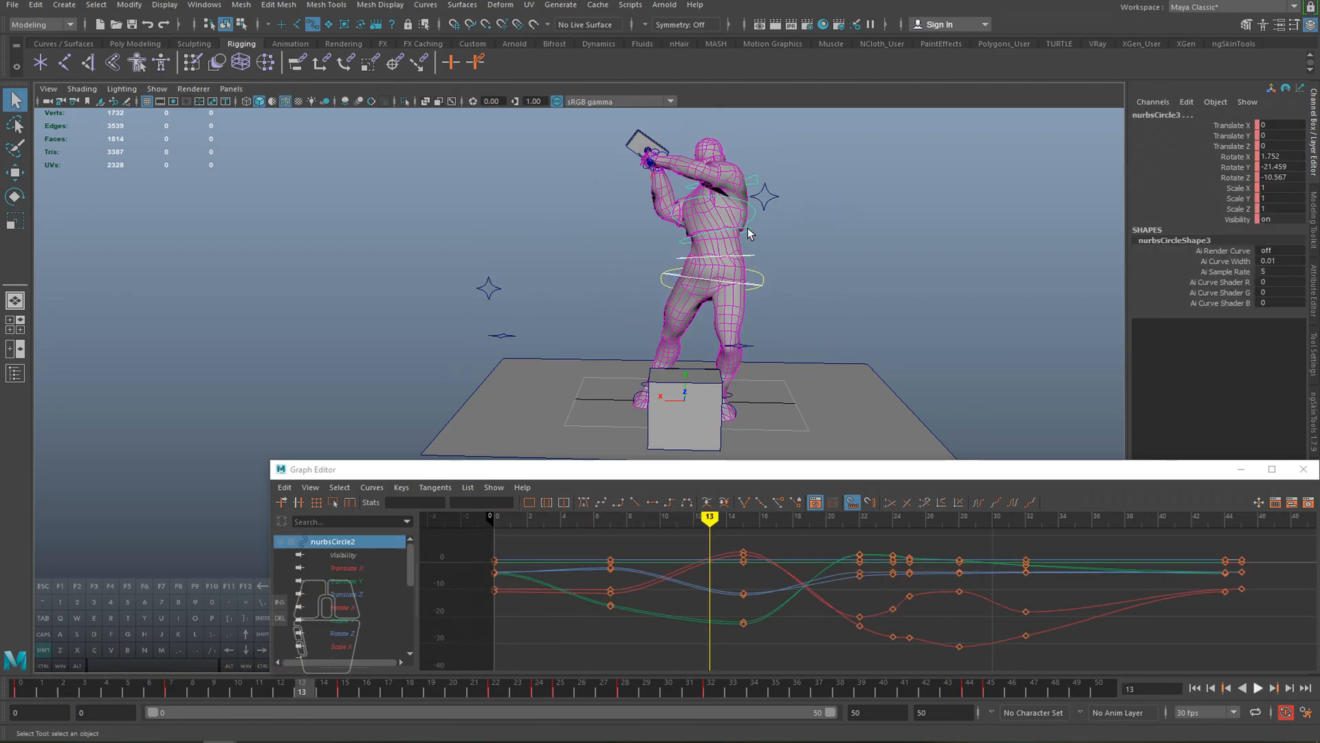
key("e")
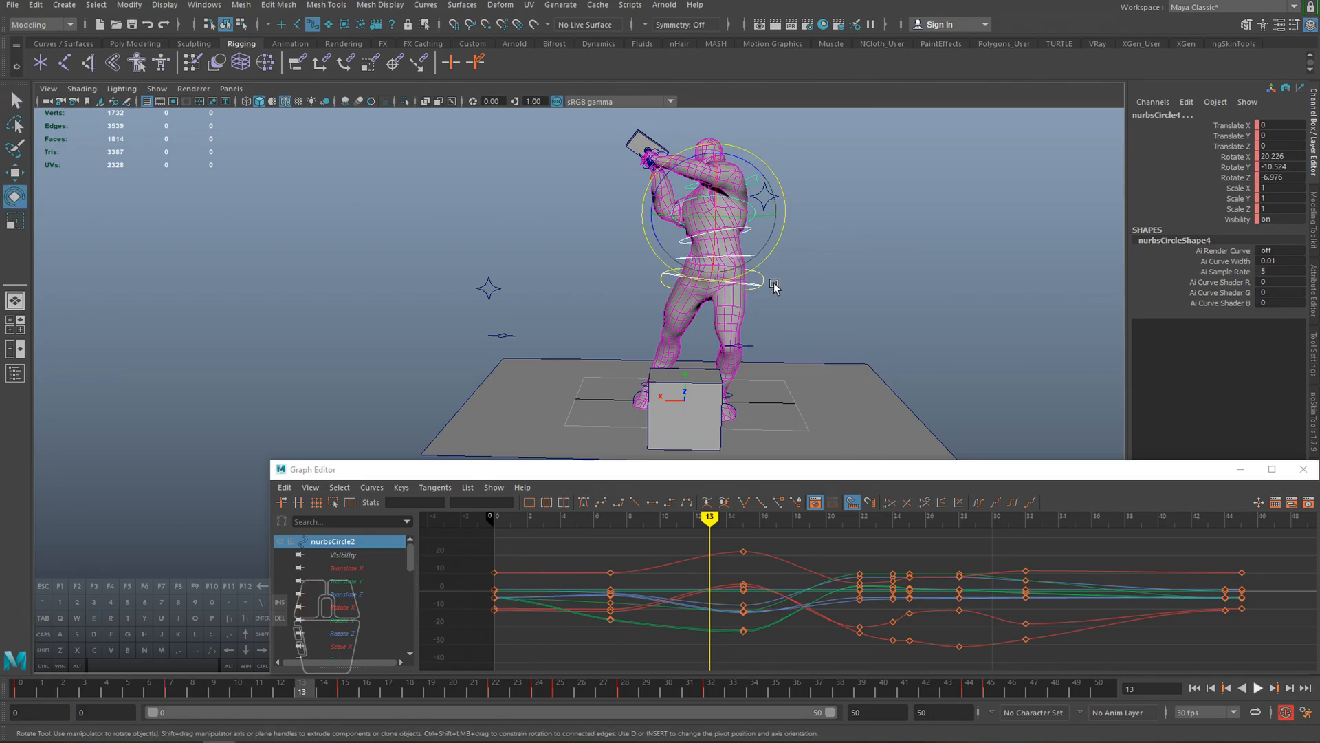
left_click_drag(64, 686, 172, 688)
key("q")
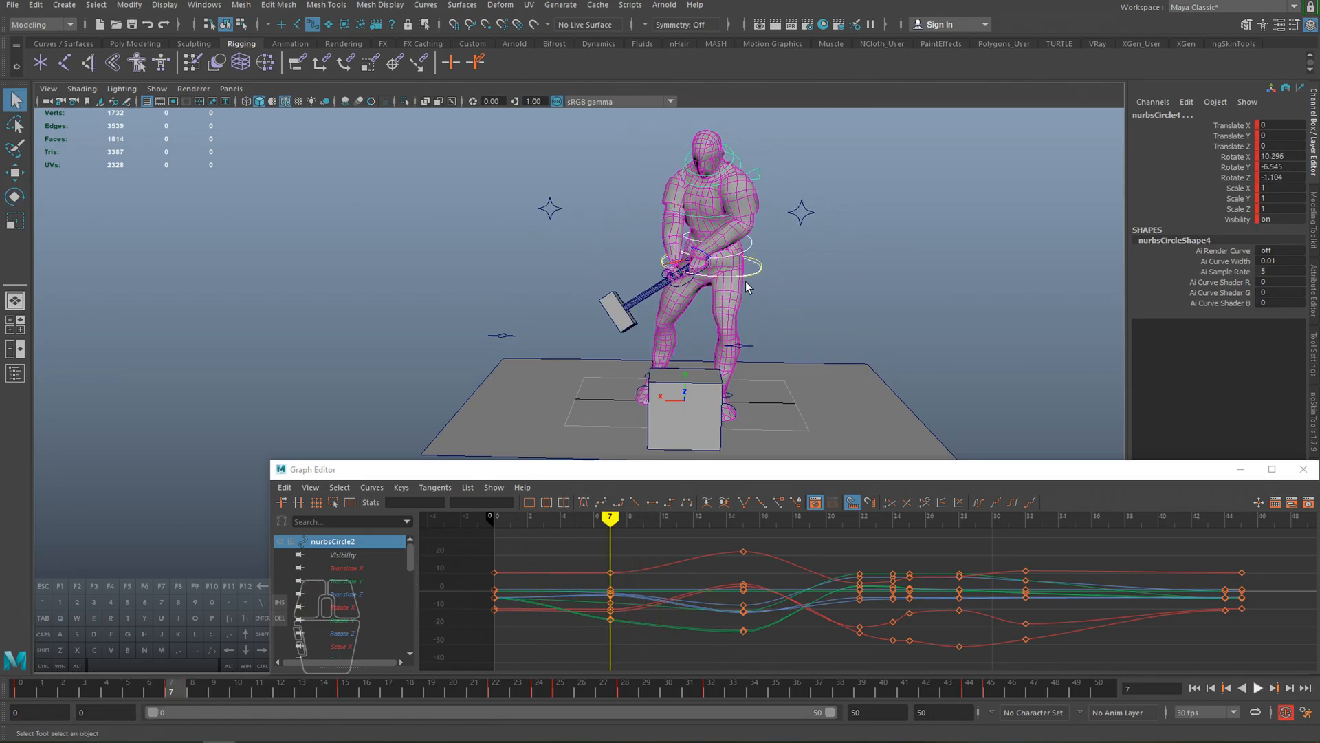
- At frame 11, lower the hip control nurbsCircle1 to Translate Y -1.768 and shift it sideways to Translate X -2.237
left_click(759, 268)
left_click_drag(759, 268, 761, 286, "alt")
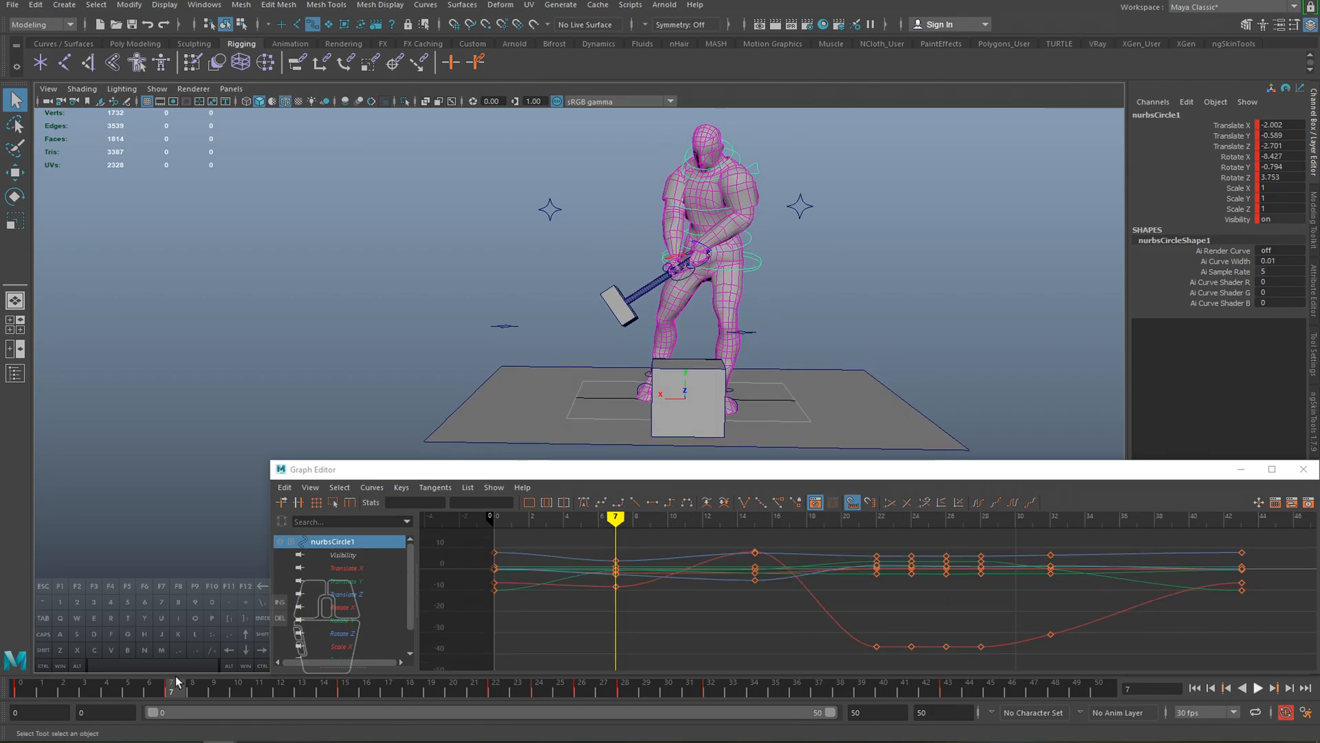
left_click_drag(171, 688, 259, 693)
key("w")
left_click_drag(713, 189, 713, 205)
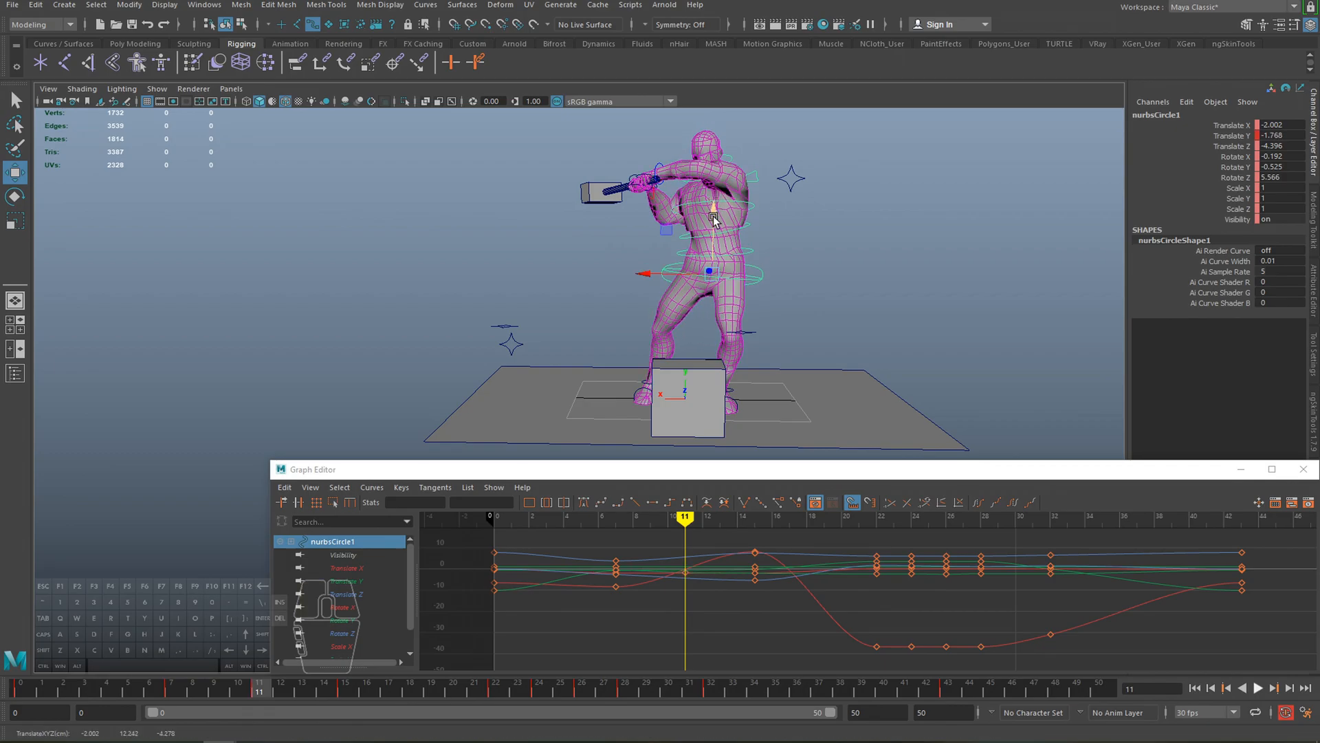
left_click_drag(650, 274, 653, 275)
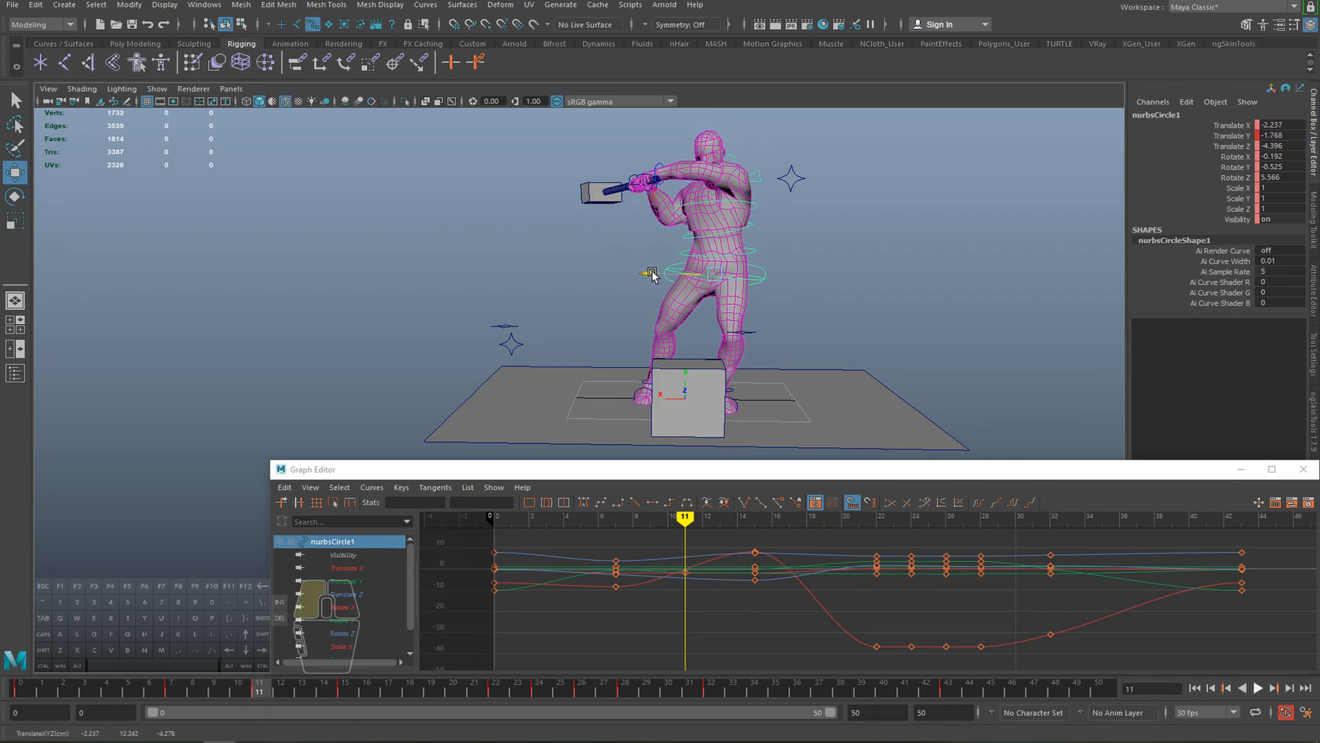
- Rotate the three spine controls together at frame 11, bringing nurbsCircle4 to about 12.8, -9.3, -8.1 degrees, and replay
left_click(757, 253)
left_click(750, 227, "shift")
left_click(755, 206, "shift")
key("e")
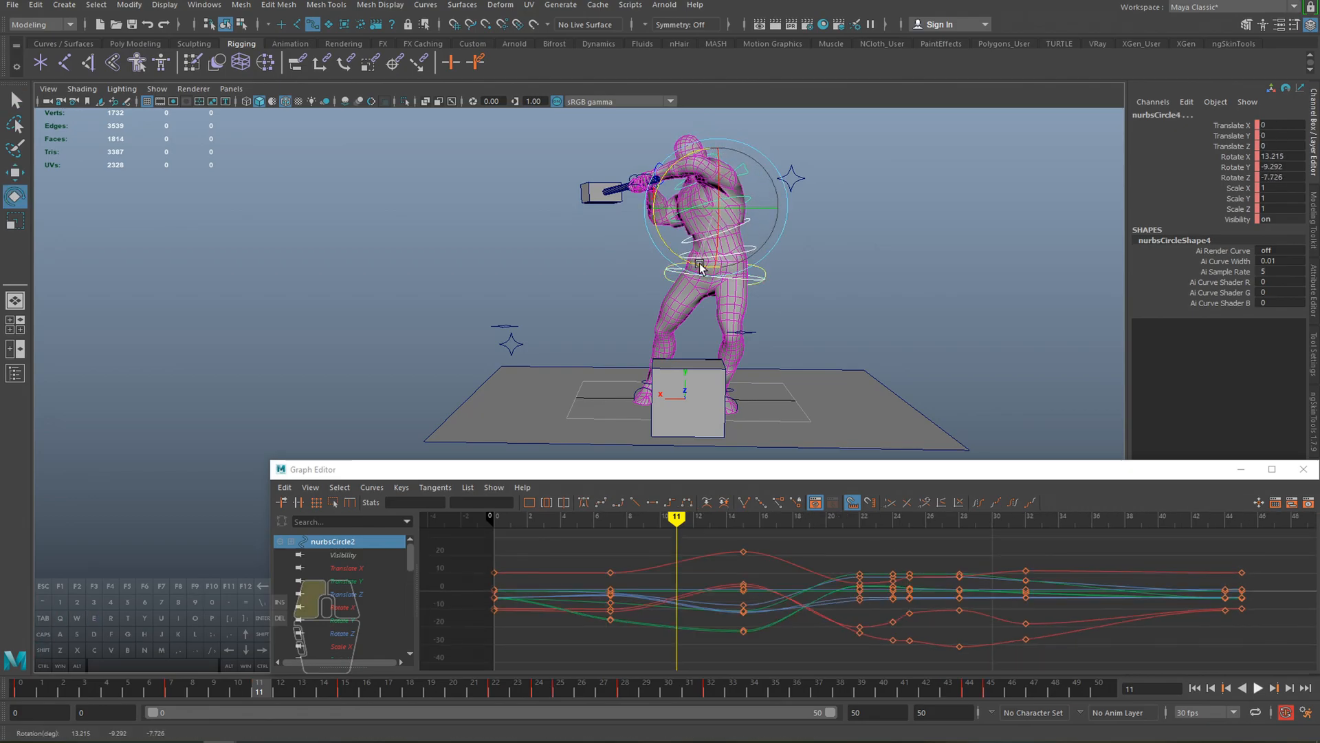
left_click_drag(700, 266, 701, 247)
key("w")
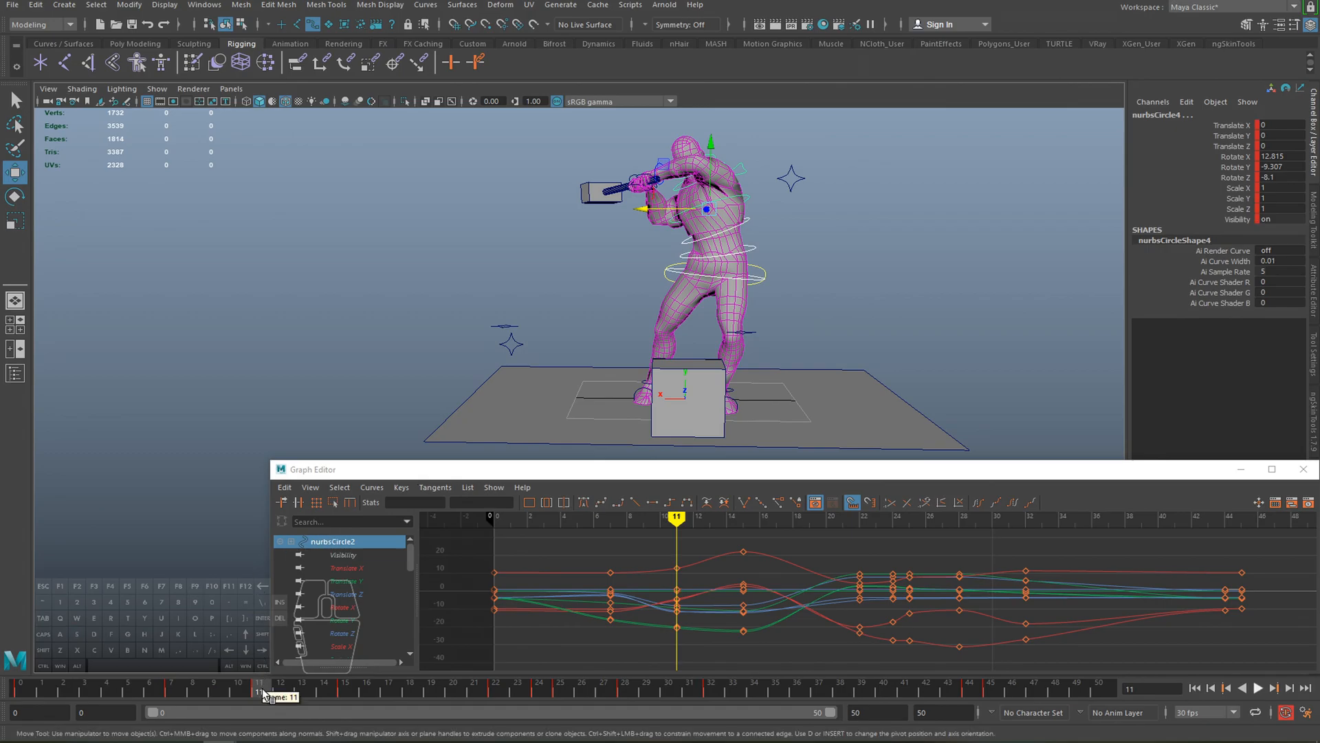
left_click_drag(263, 689, 14, 684)
key("alt+v")
- Shift the hip control nurbsCircle1 slightly sideways in negative X at frame 15
left_click(192, 689)
left_click_drag(191, 690, 346, 690)
key("e")
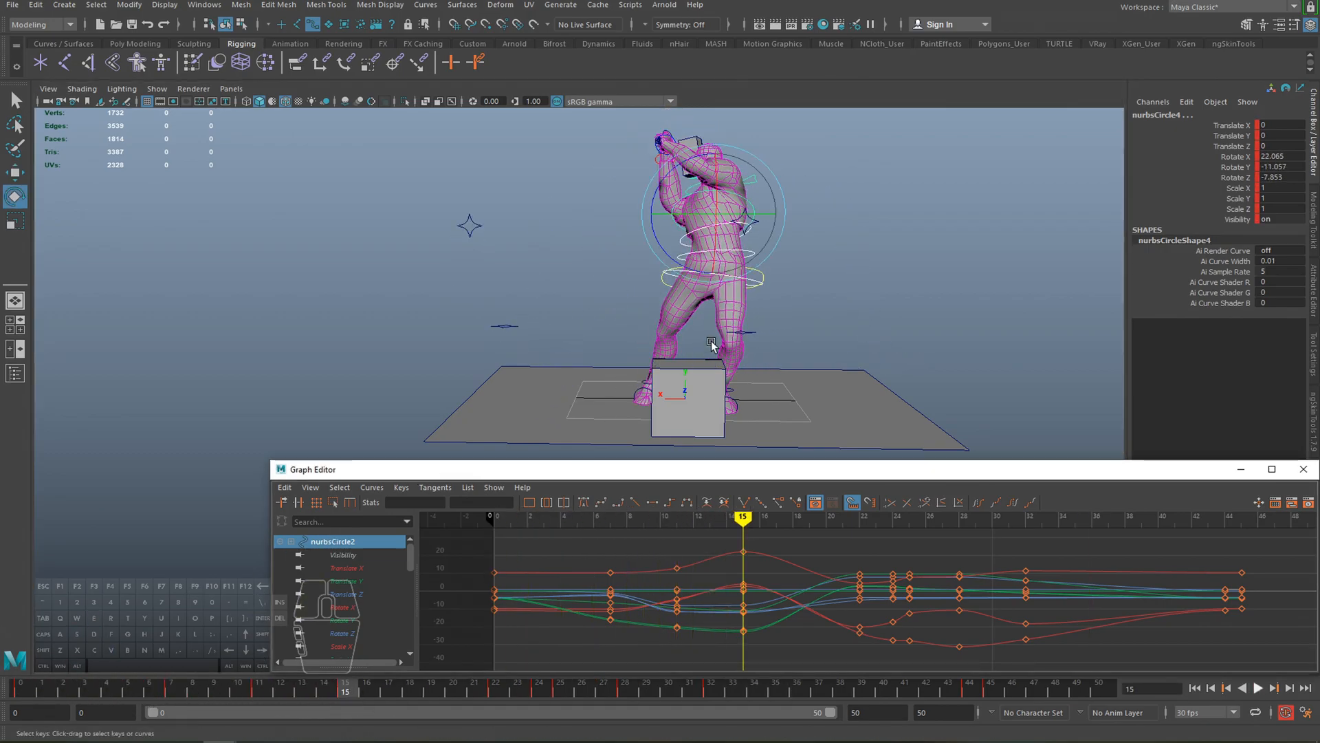
left_click_drag(330, 687, 357, 691)
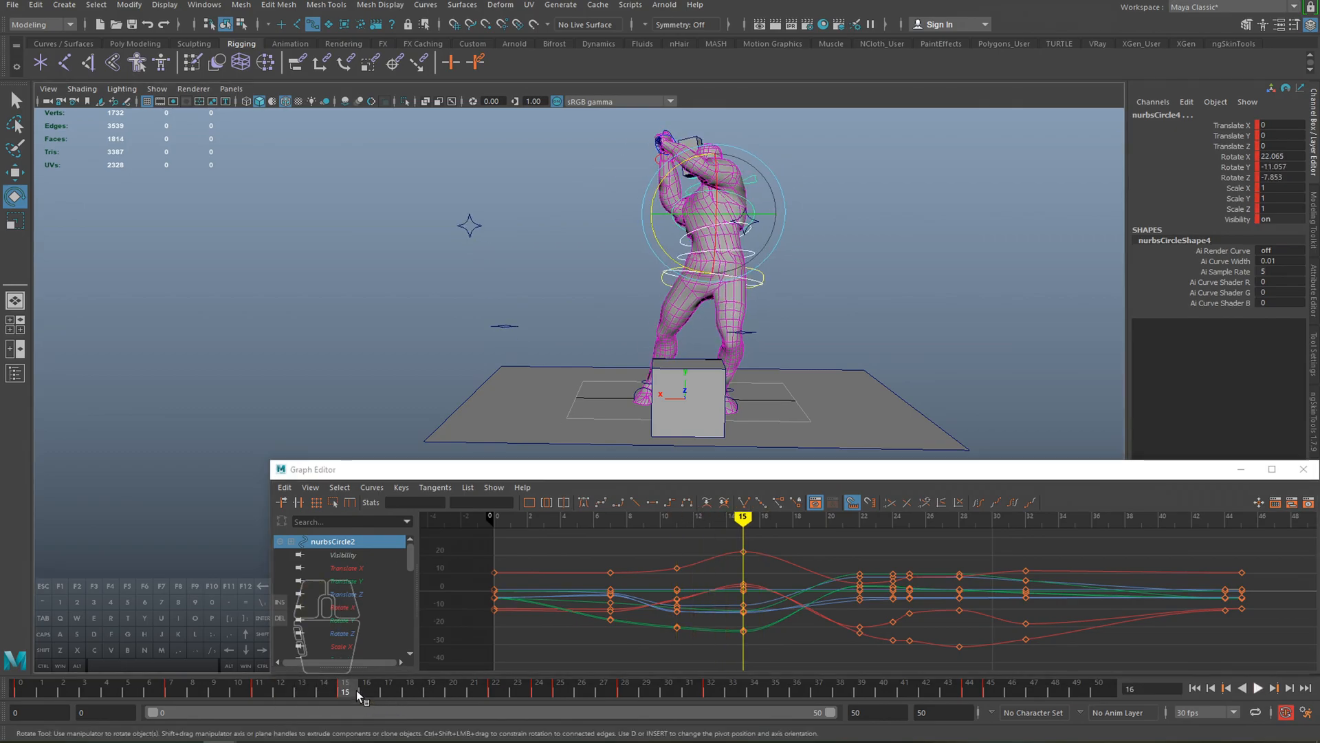
left_click(754, 284)
key("w")
- Rotate the three spine controls together at frame 15, bringing nurbsCircle4 to about 19.4, -12.9, -10.5 degrees
left_click(719, 250)
left_click(714, 225, "shift")
left_click(719, 190, "shift")
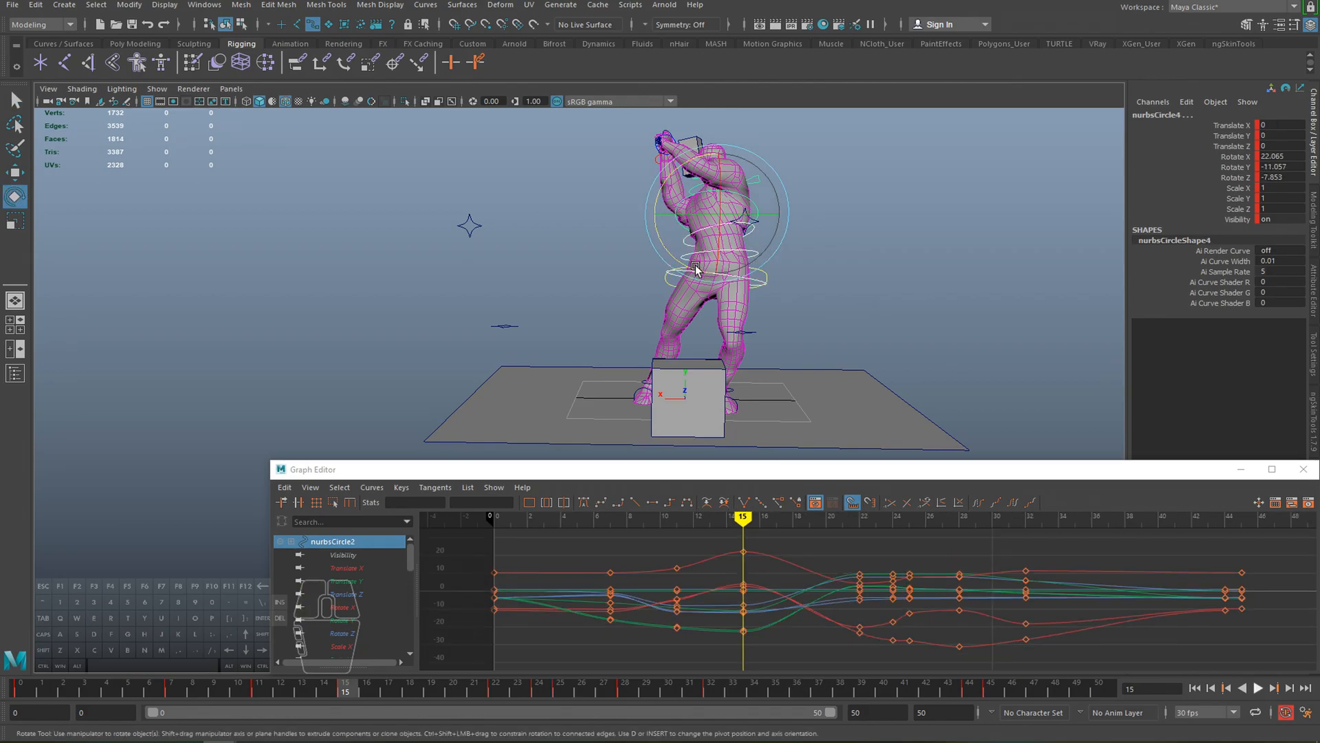
left_click_drag(697, 267, 699, 271)
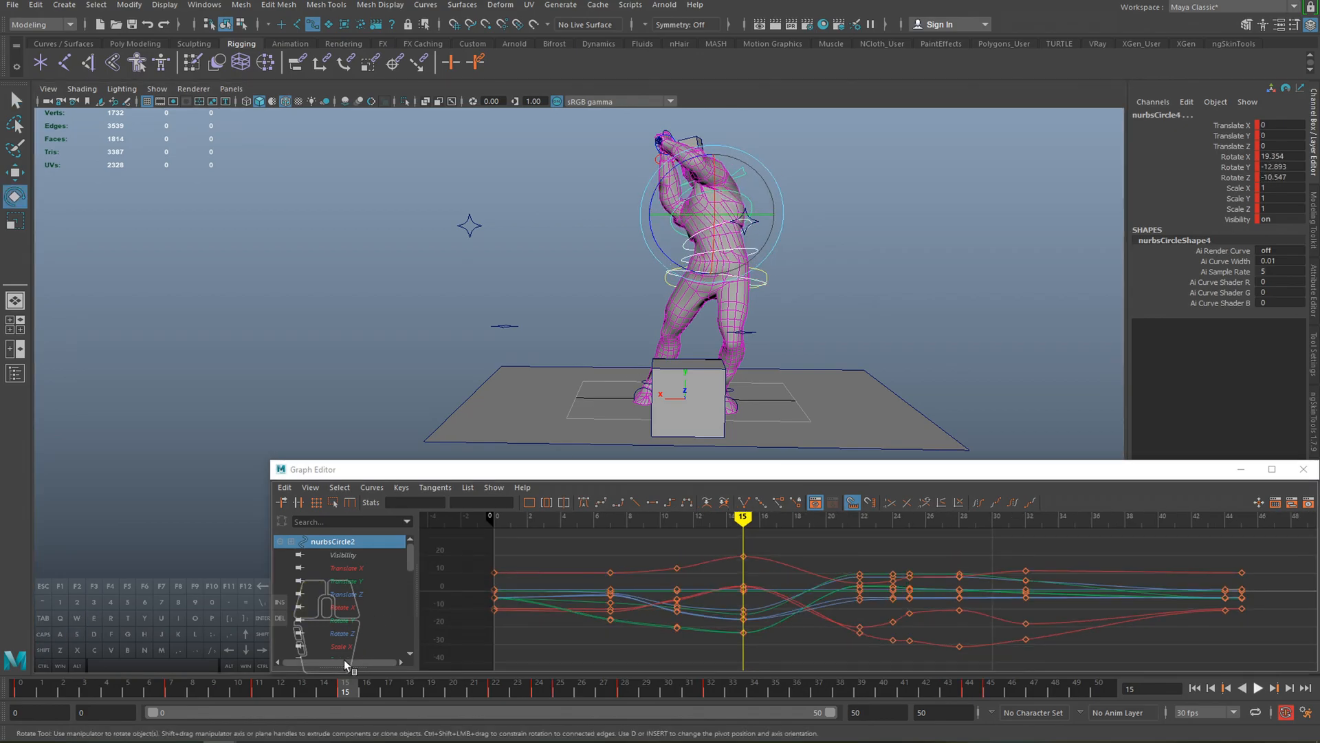
- Ease the spine controls' rotation at frame 11 so nurbsCircle4 sits at about 13.2, -9.3, -7.8 degrees, and replay
left_click(239, 689)
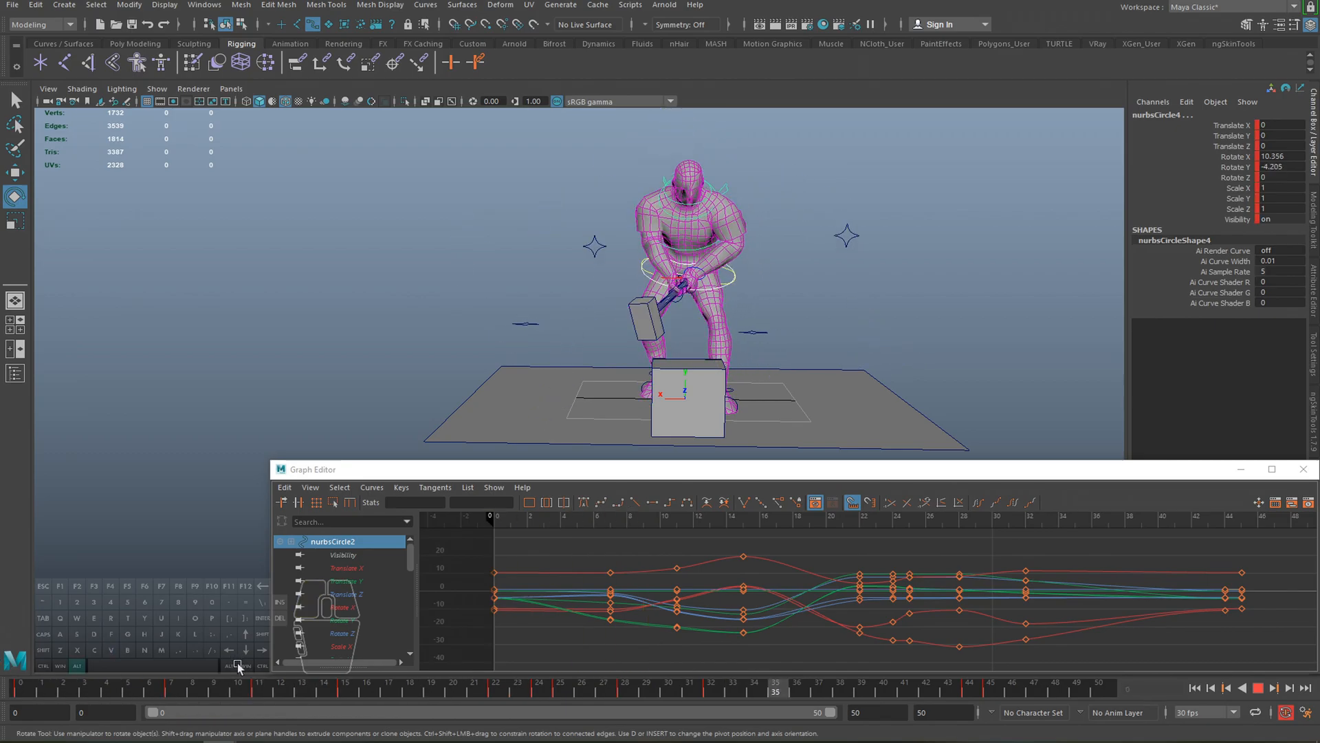
left_click(188, 689)
left_click_drag(187, 691, 254, 693)
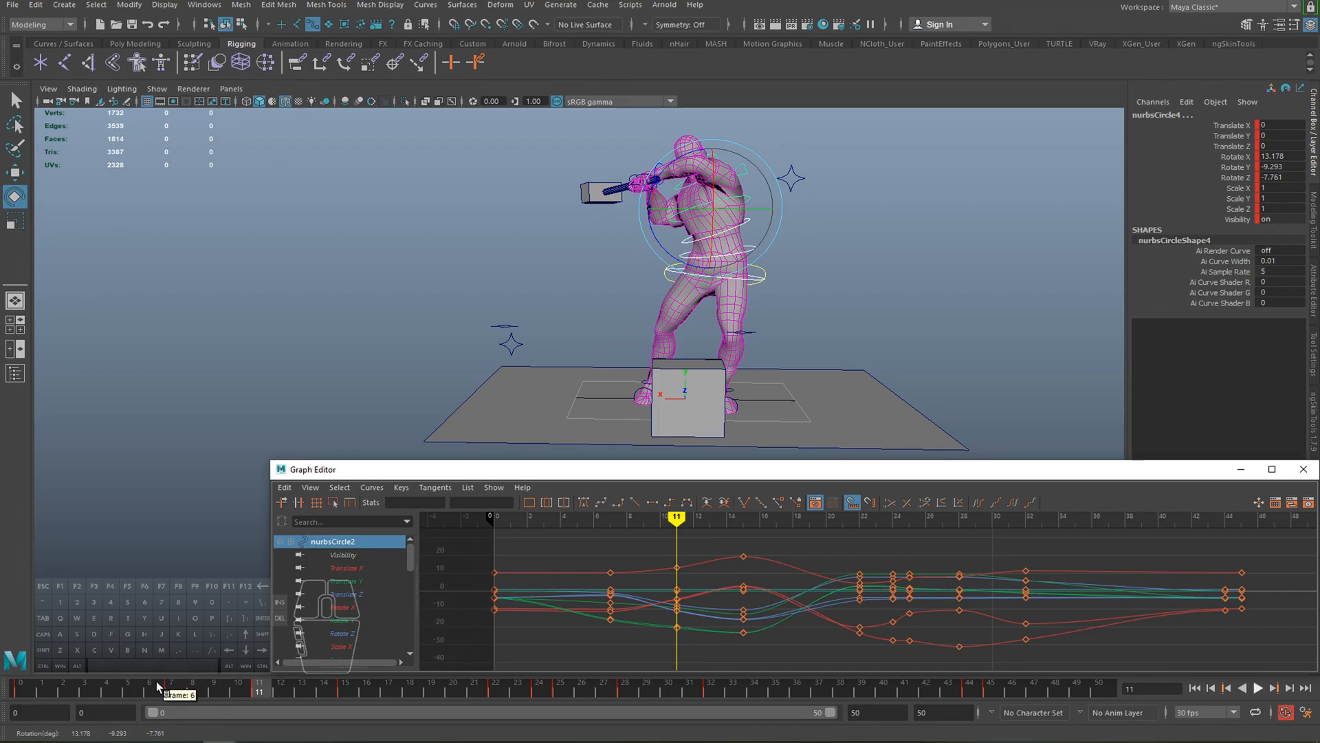
key("alt+v")
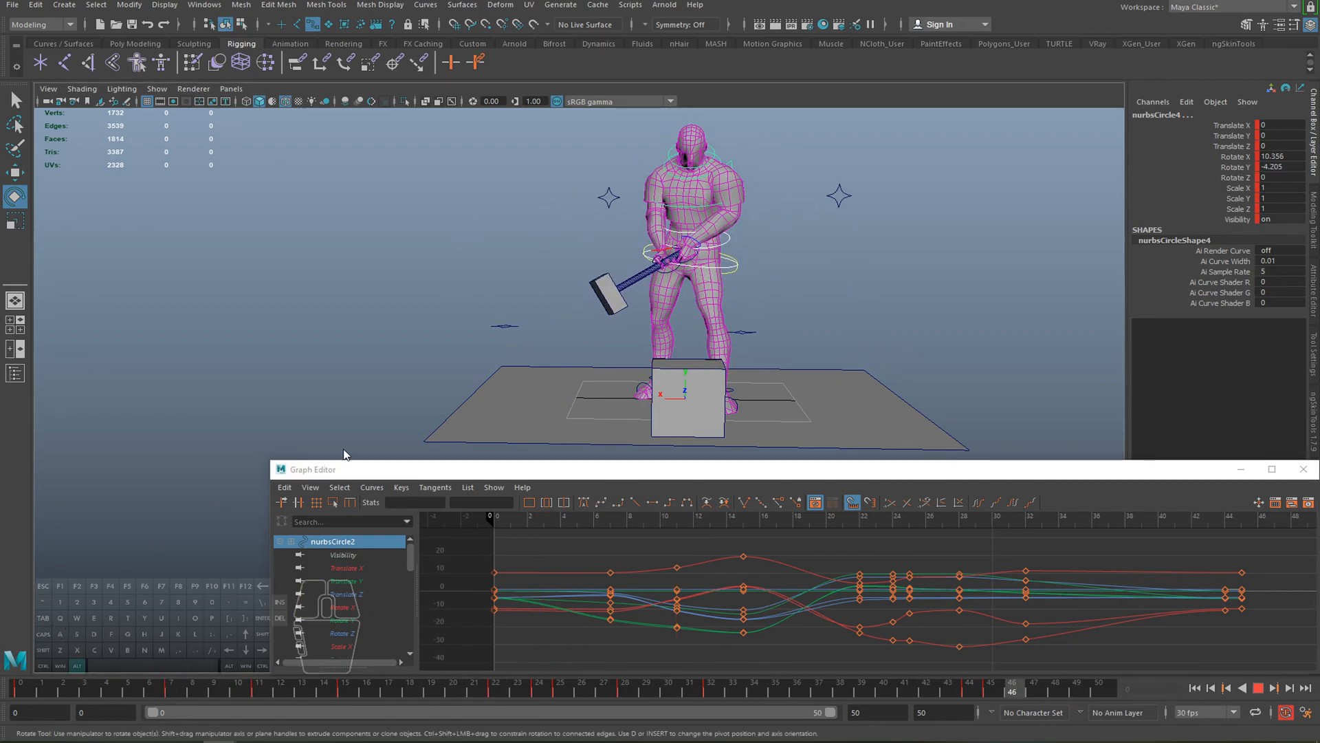
- Viewing the character from a three-quarter side angle, raise the hip control nurbsCircle1 to Translate Y -1.318 at frame 17
left_click_drag(399, 341, 498, 348, "alt")
right_click_drag(498, 347, 579, 326, "alt")
middle_click_drag(579, 326, 555, 340, "alt")
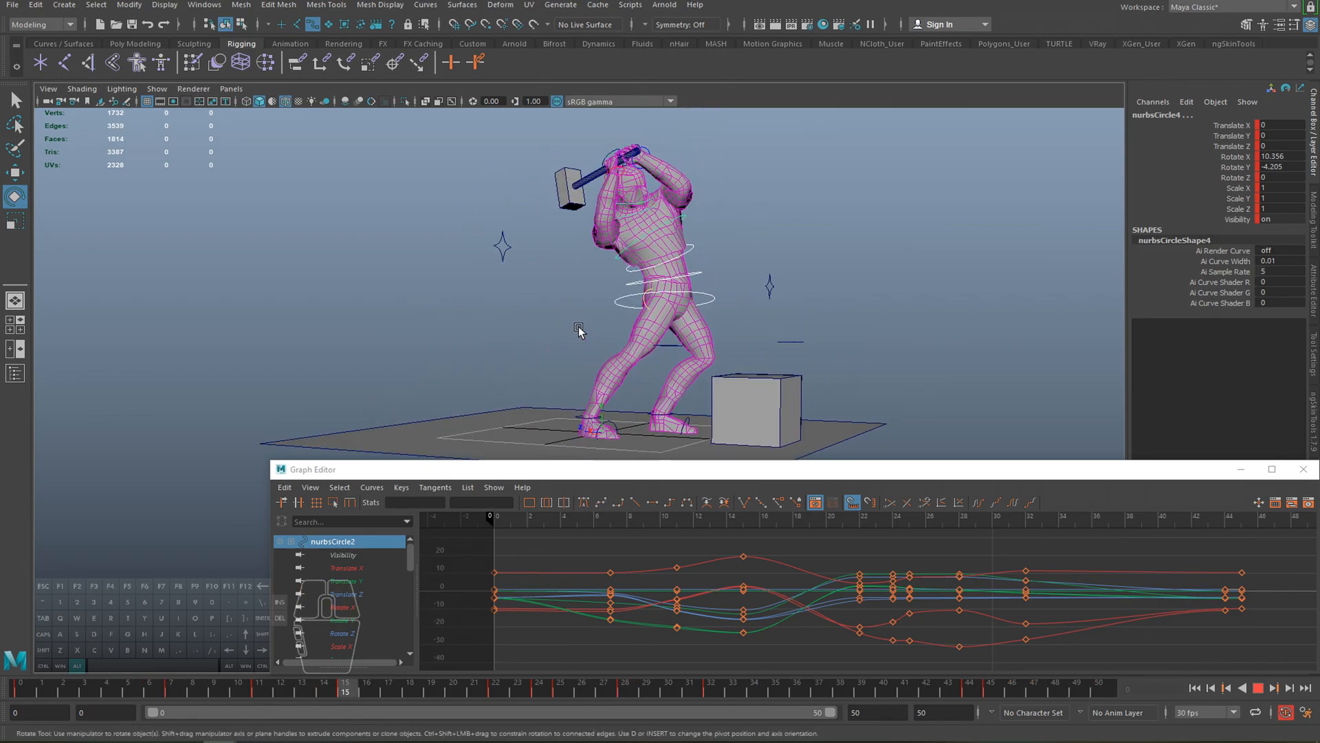
right_click_drag(609, 328, 557, 343, "alt")
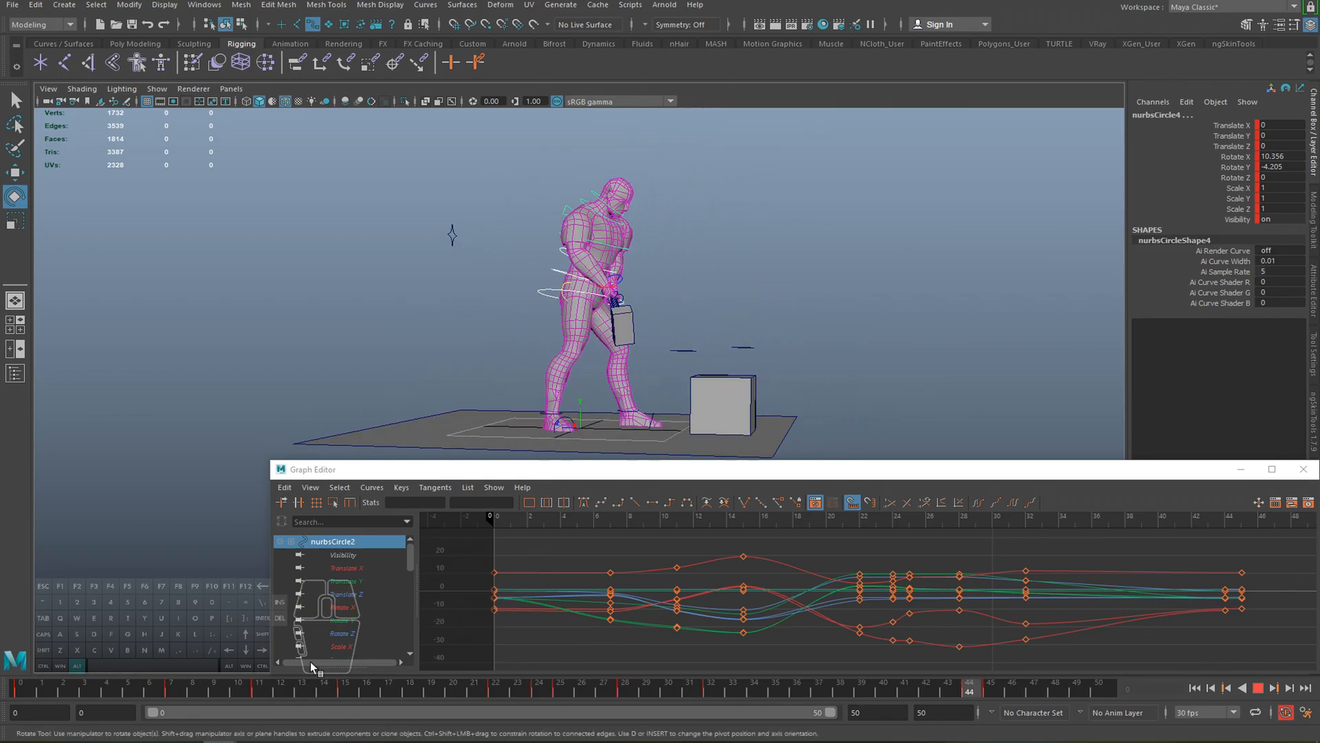
mouse_move(292, 691)
left_mouse_down()
mouse_move(411, 700)
mouse_move(174, 678)
mouse_move(416, 645)
mouse_move(366, 686)
mouse_move(389, 684)
left_mouse_up()
left_click(569, 307)
key("w")
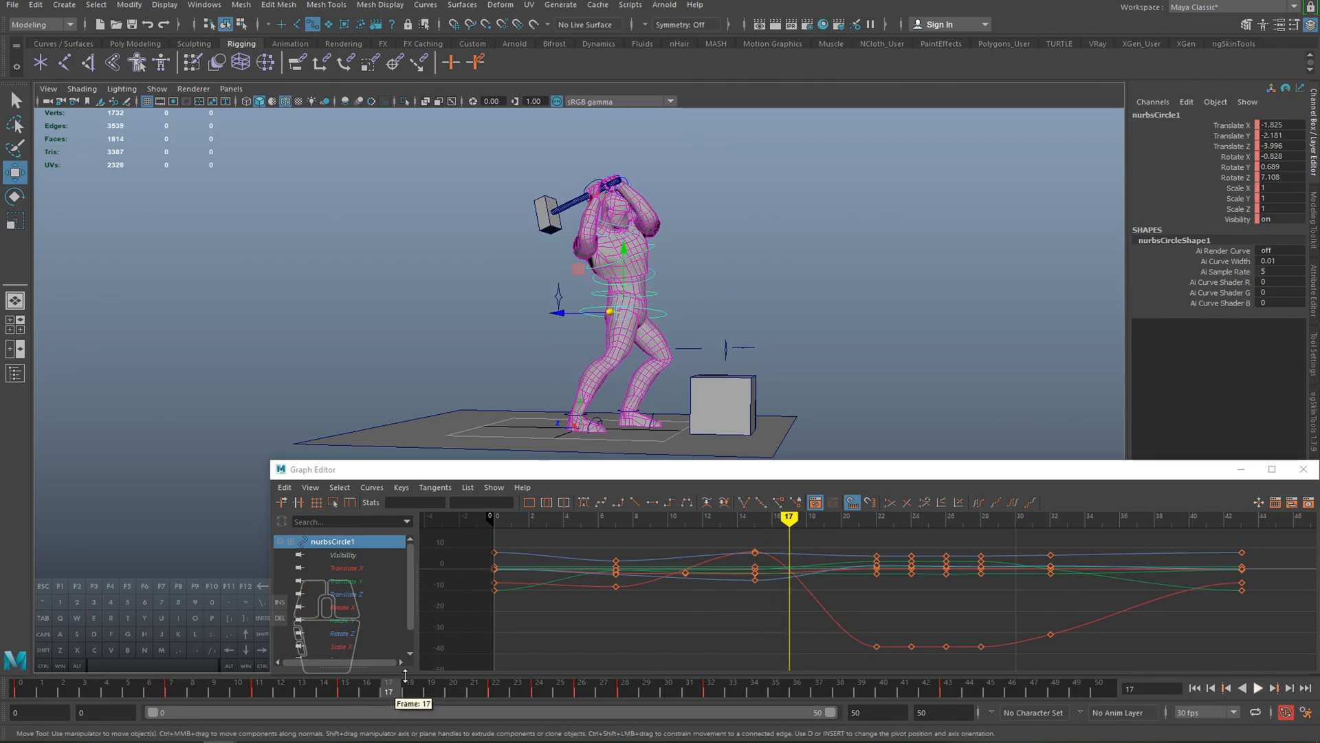
left_click(626, 248)
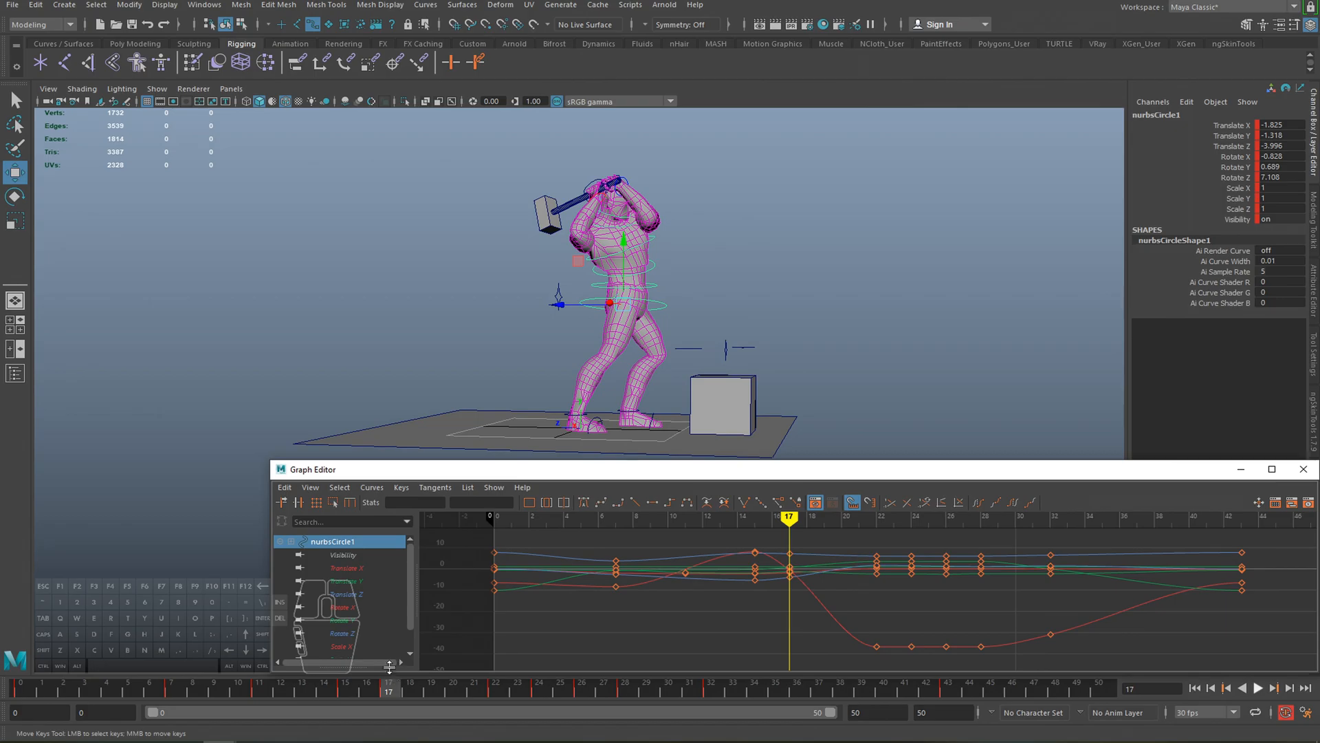
- Play back the raised hip pose and examine the body motion between frames 11 and 19
key("alt+v")
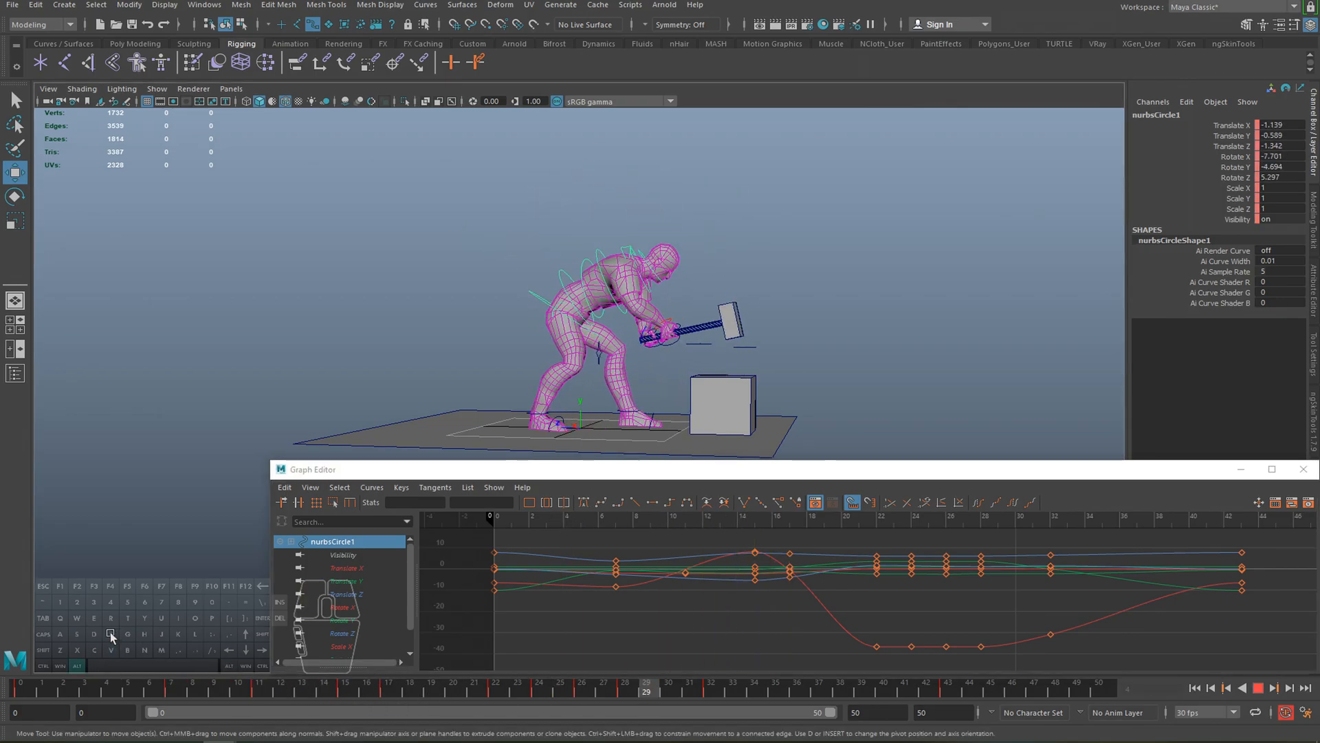
left_click(322, 689)
left_click_drag(316, 693, 250, 690)
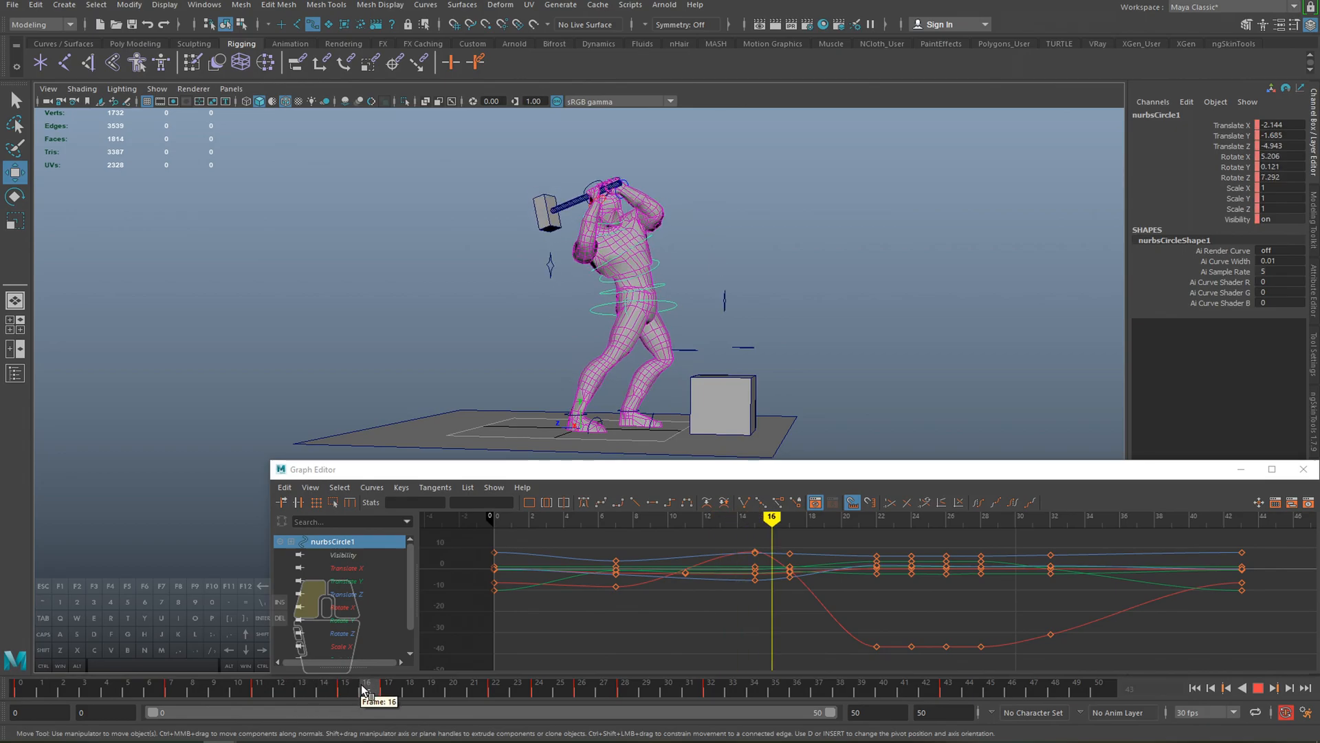
mouse_move(401, 688)
left_mouse_down()
mouse_move(363, 675)
mouse_move(427, 682)
left_mouse_up()
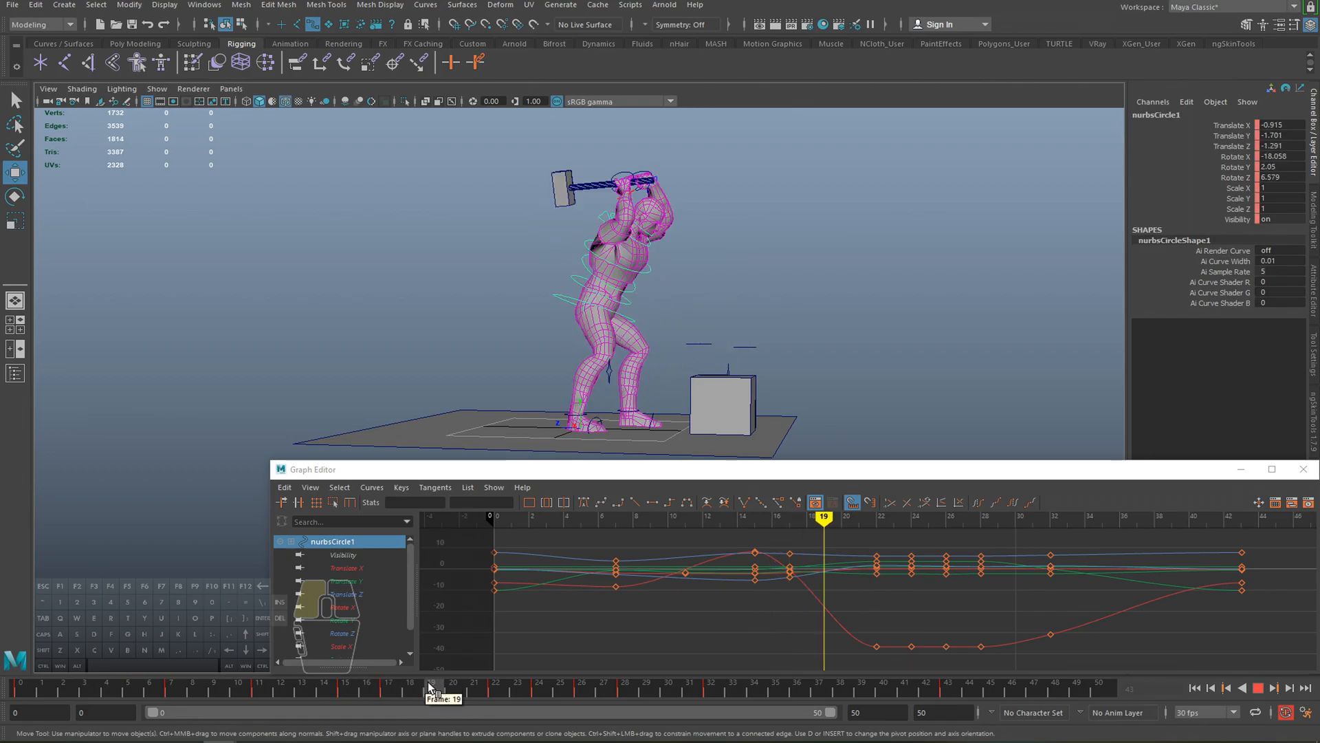
- Lower the hip control nurbsCircle1 to Translate Y -2.431 at frame 19 and replay the swing
left_click_drag(599, 243, 602, 258)
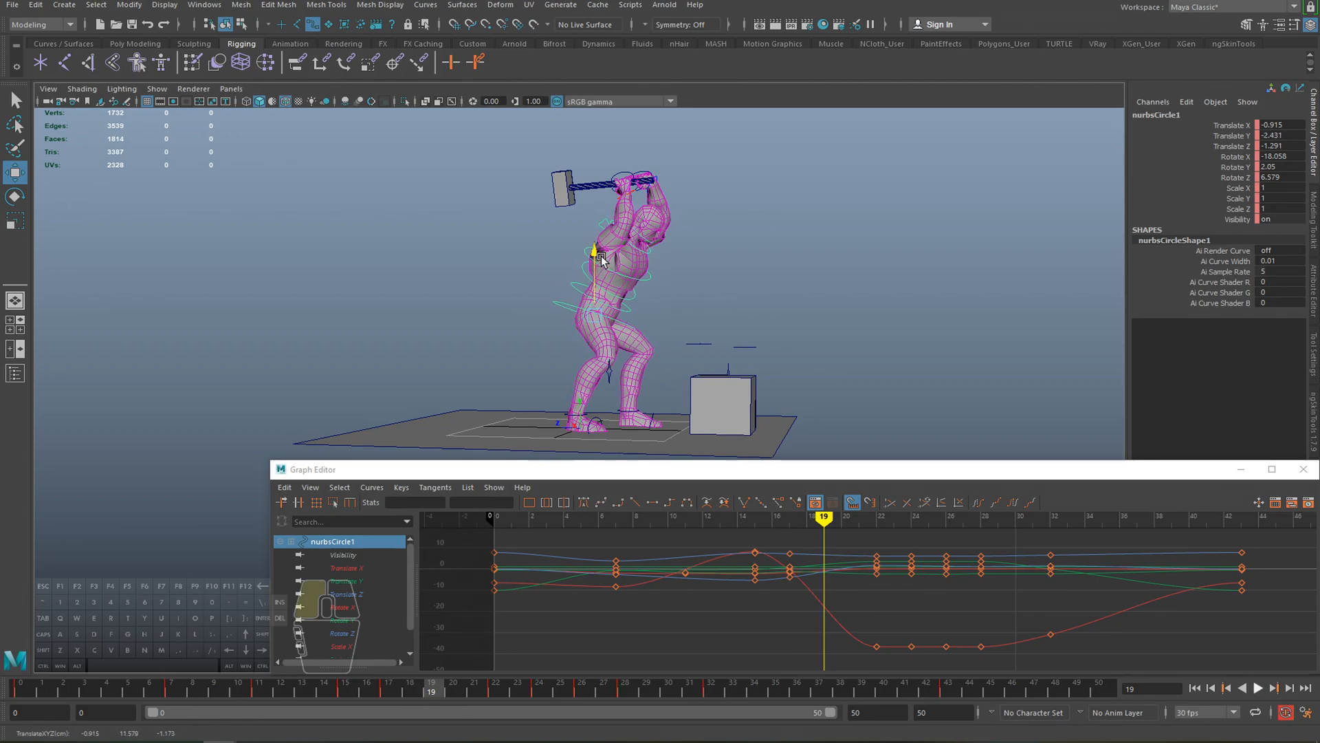
left_click_drag(441, 691, 119, 645)
key("alt+v")
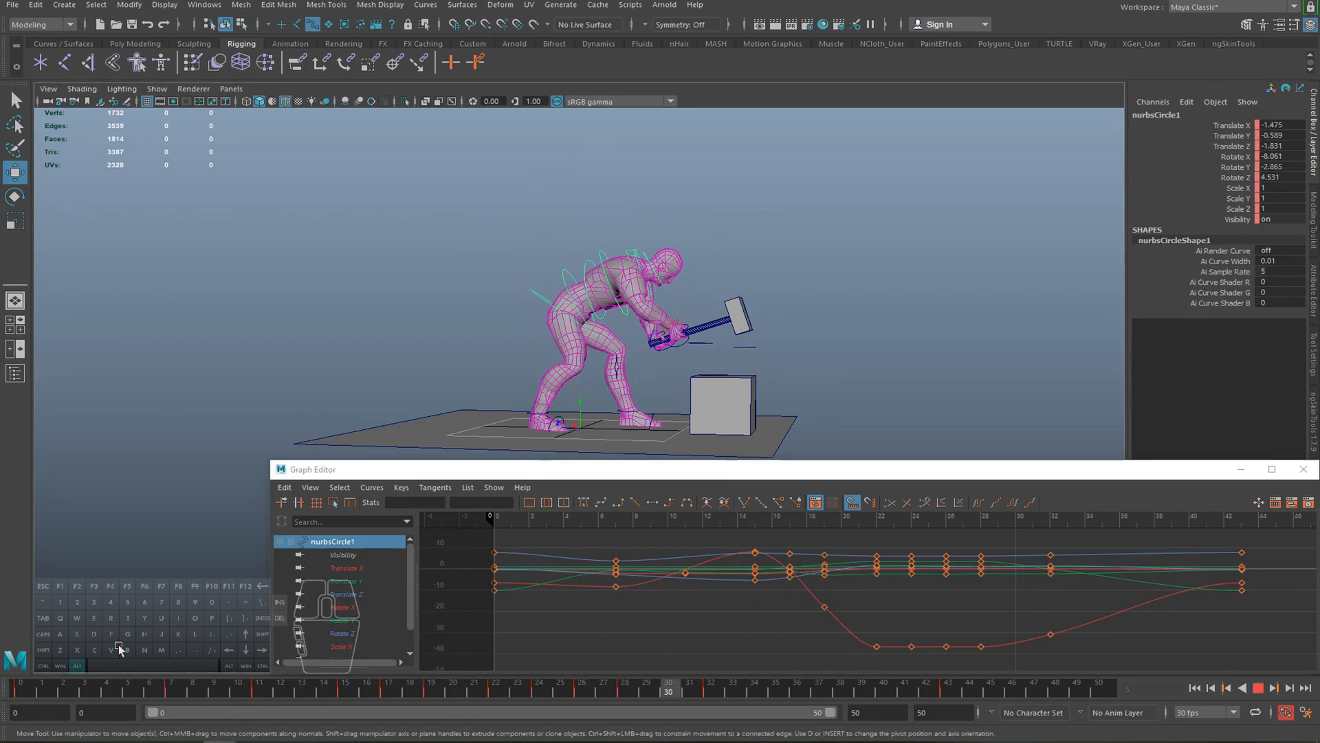
mouse_move(658, 341)
left_mouse_down("alt")
mouse_move(475, 236)
mouse_move(609, 327)
mouse_move(677, 332)
left_mouse_up("alt")
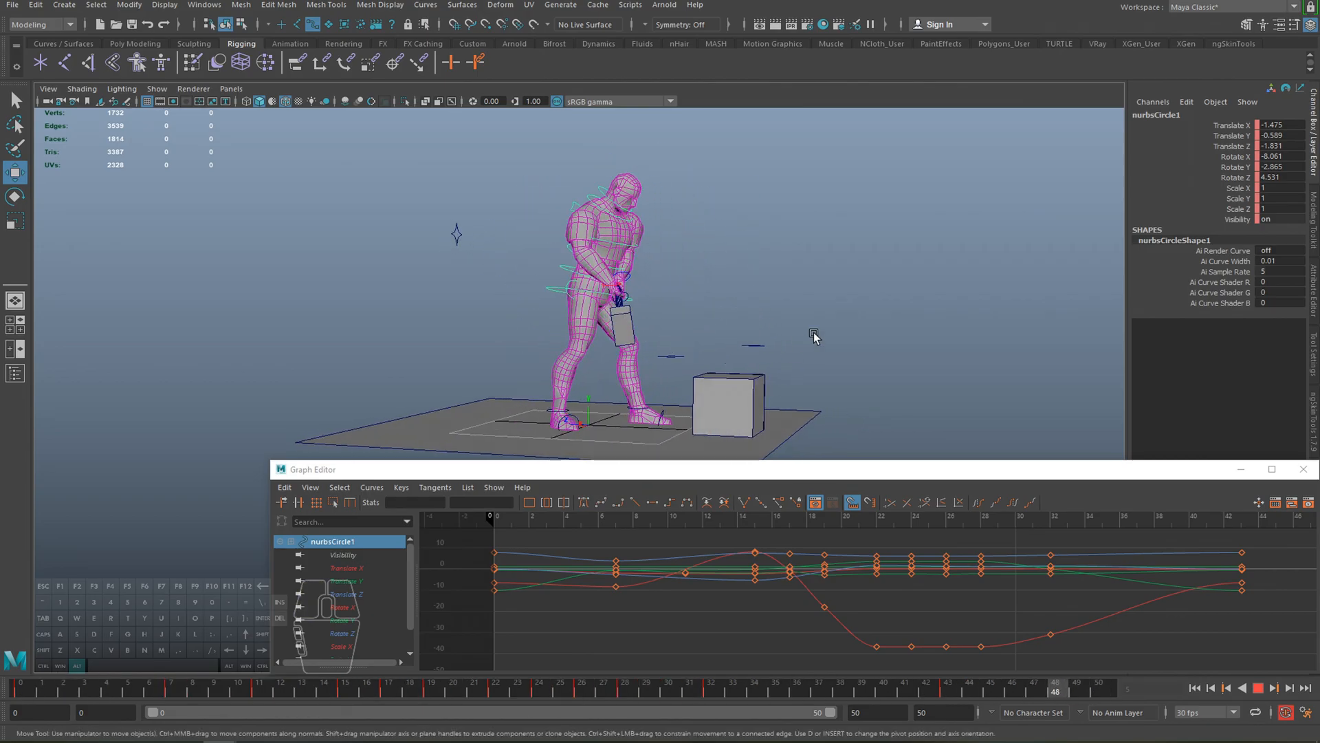
- Deselect the hip control, stop playback, hide the rig's control curves and turn off the wireframe overlay on the shaded model
left_click(815, 334)
right_click_drag(795, 328, 743, 320, "alt")
key("alt+v")
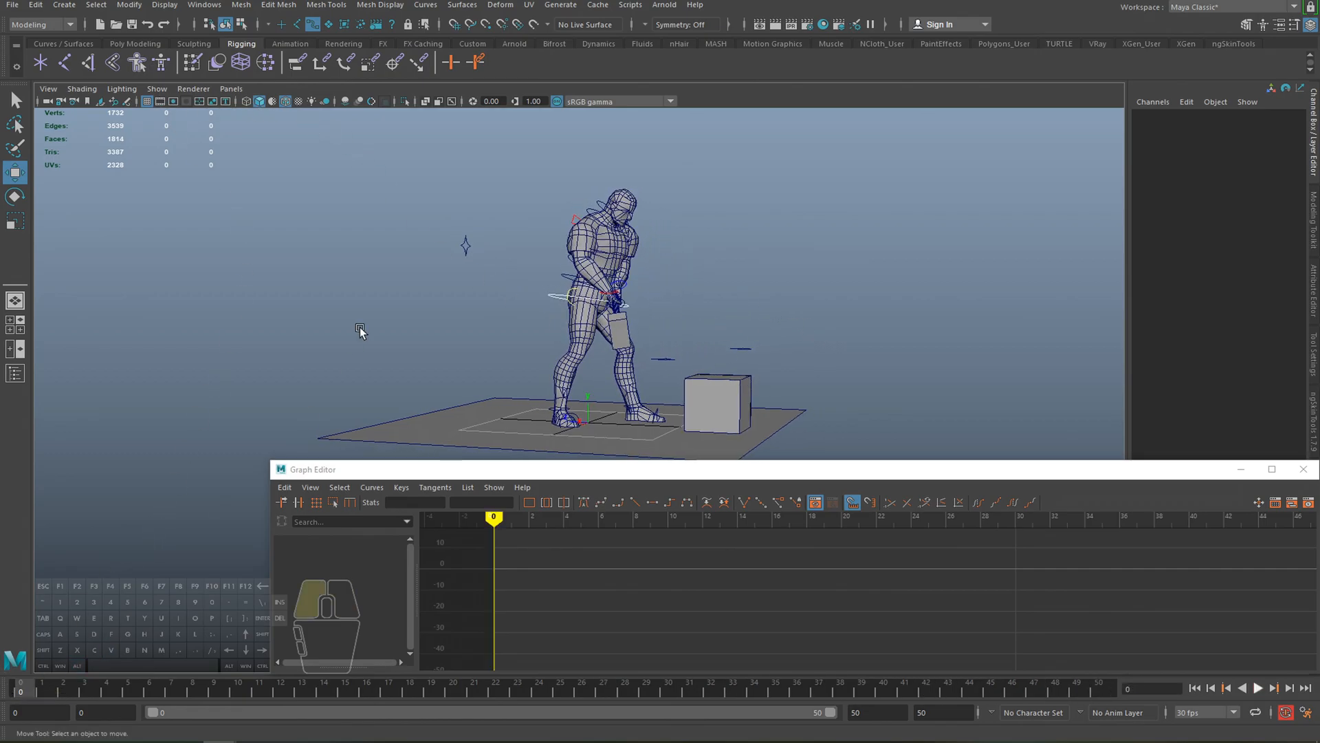
left_click(165, 88)
left_click(186, 172)
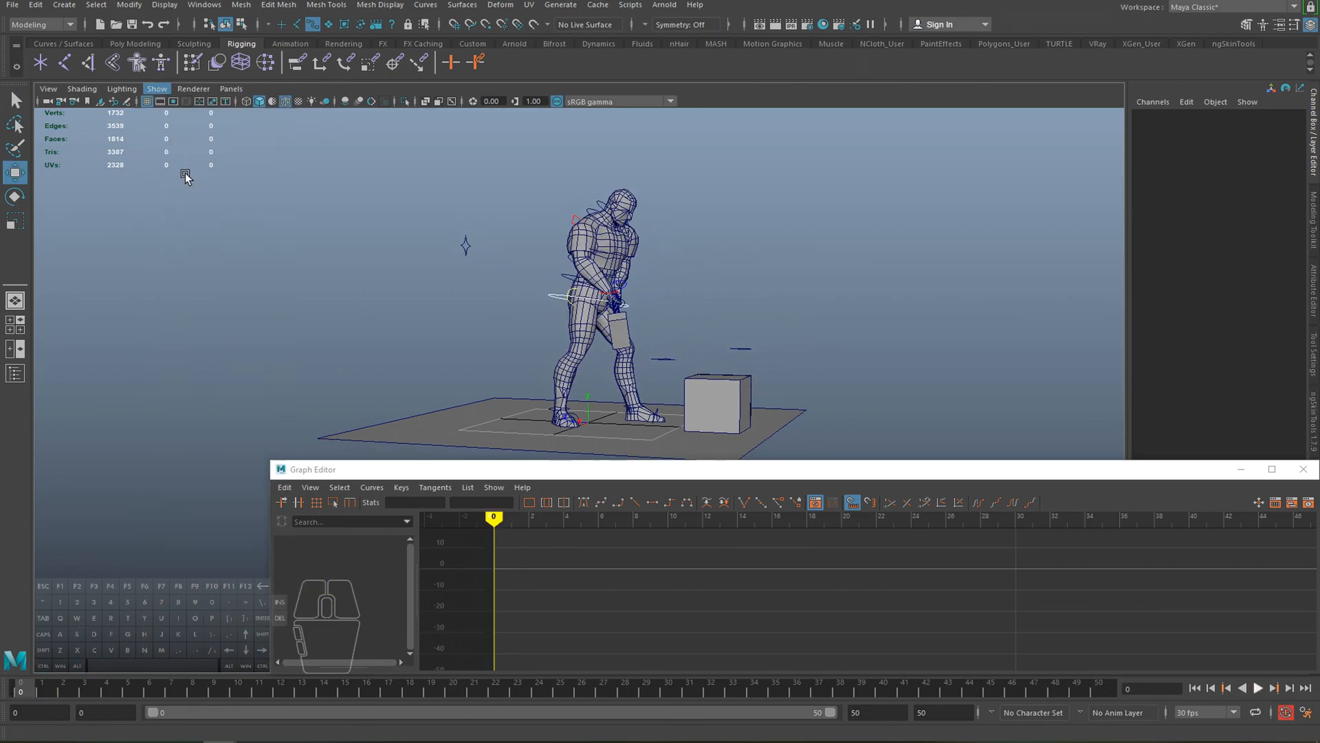
left_click(82, 88)
left_click(108, 209)
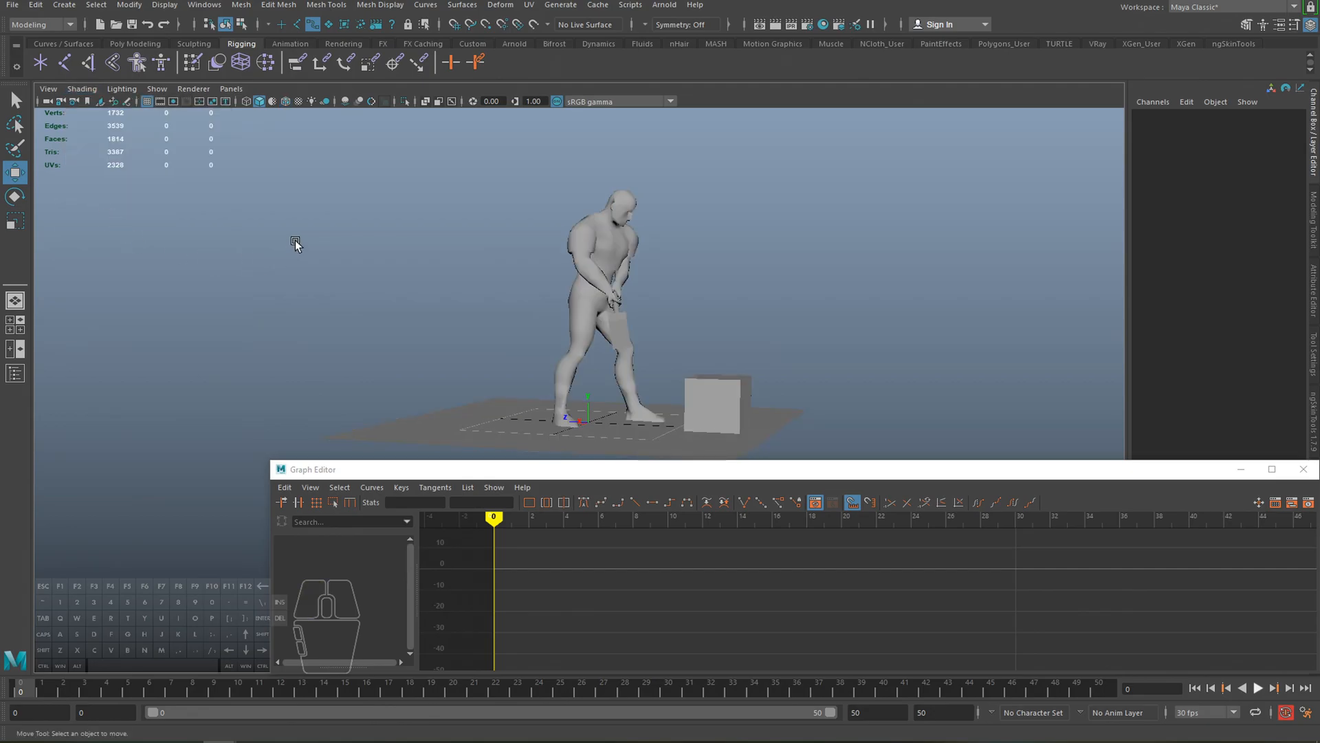
- Play the animation and examine the hammer swing from both sides, scrubbing through the strike around frames 20 to 25
key("alt+v")
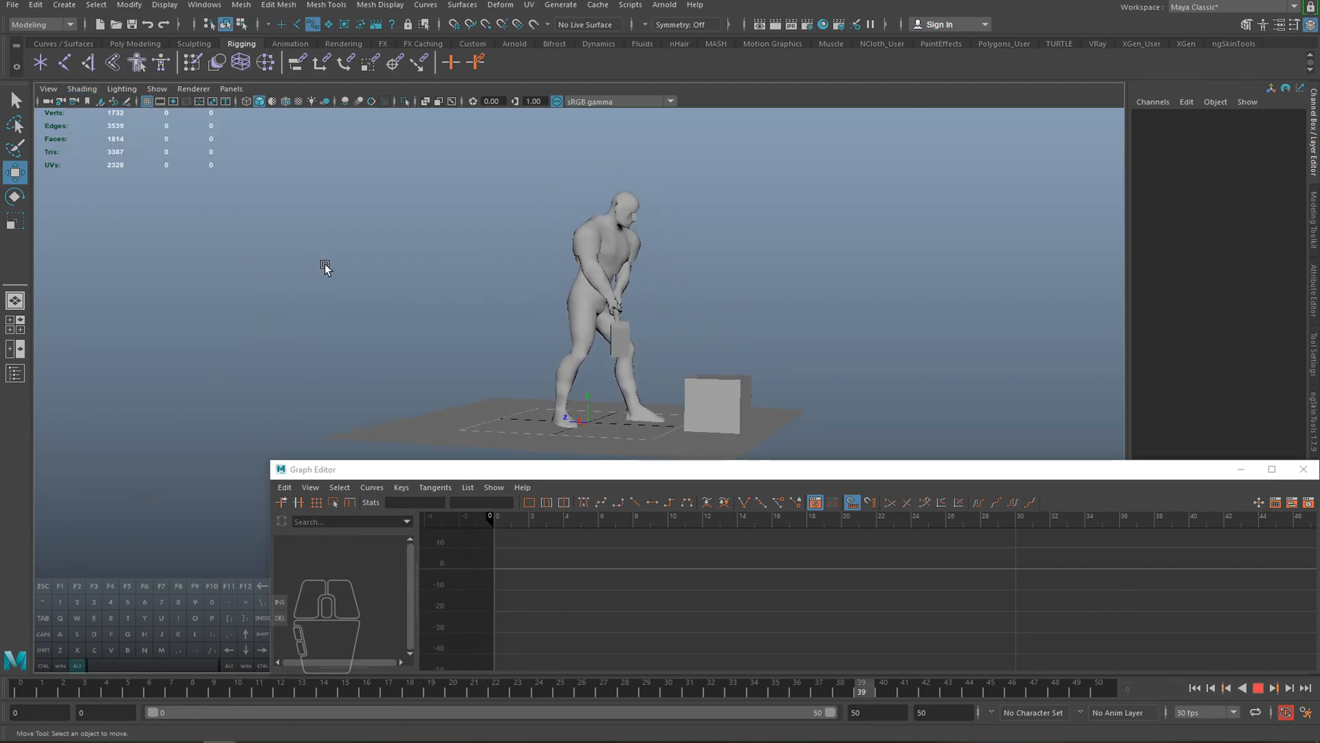
left_click_drag(429, 290, 355, 282, "alt")
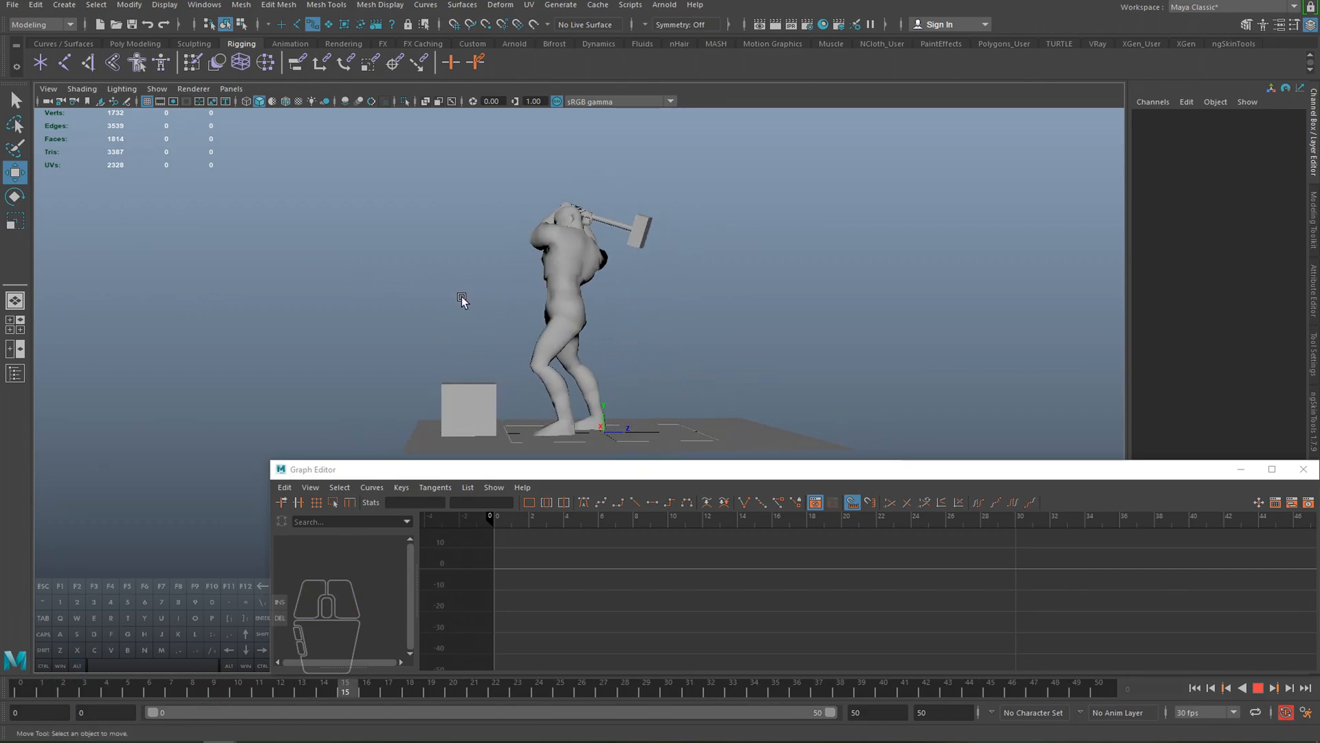
scroll(481, 306, "down", 1)
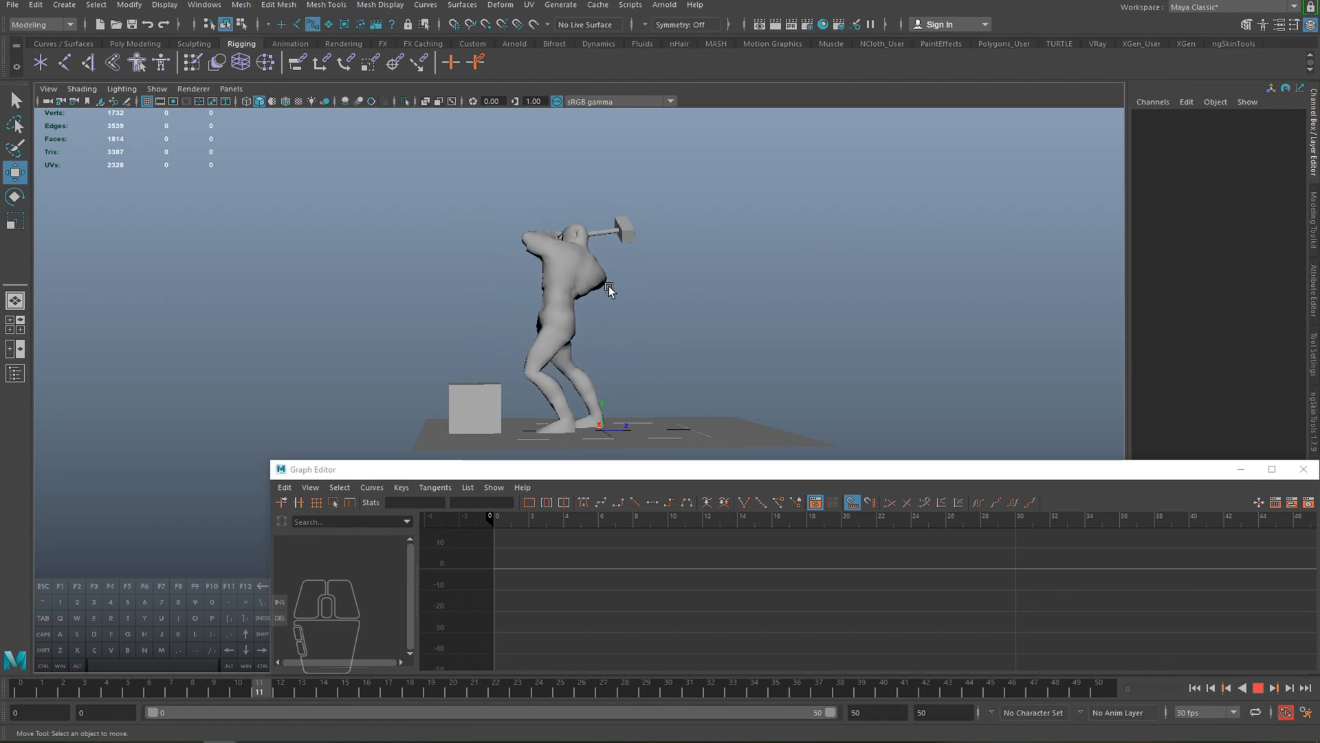
left_click_drag(605, 303, 690, 337, "alt")
middle_click_drag(687, 344, 687, 312, "alt")
mouse_move(687, 312)
left_mouse_down("alt")
mouse_move(675, 331)
mouse_move(671, 318)
left_mouse_up("alt")
middle_click_drag(671, 318, 664, 347, "alt")
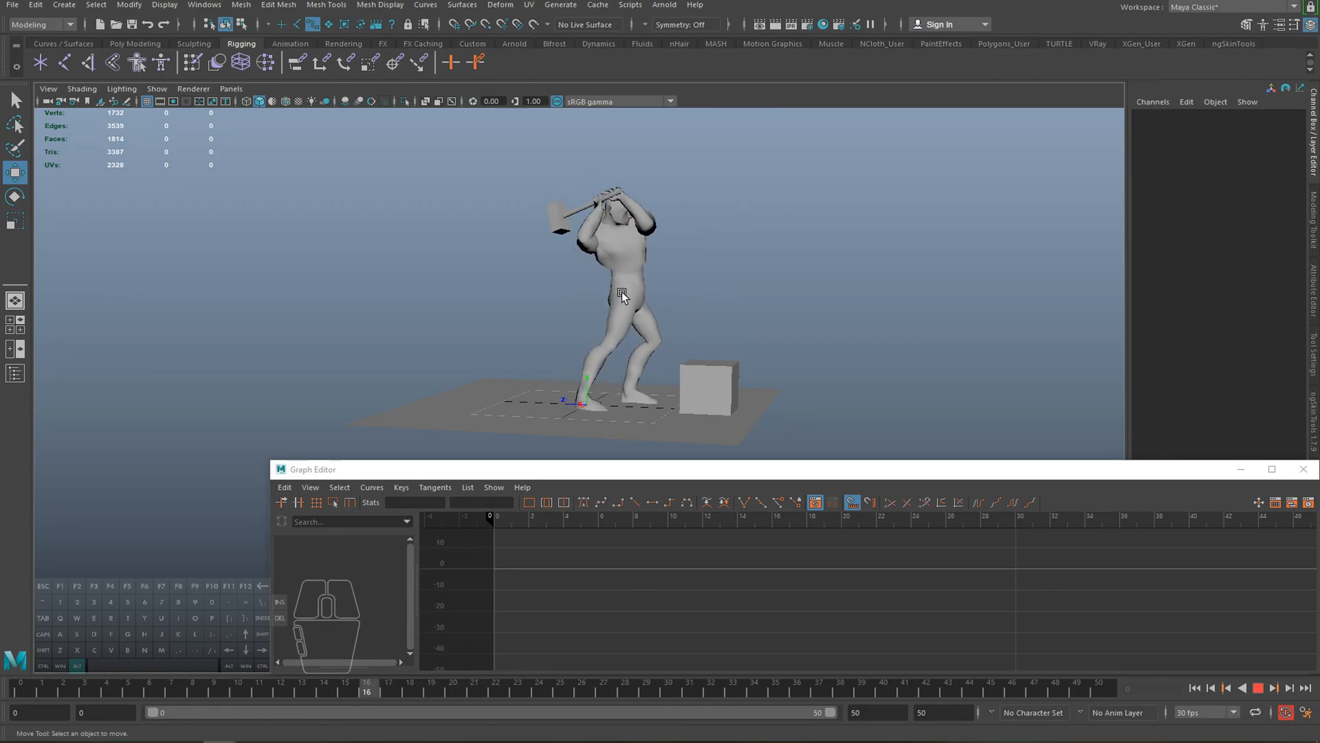
key("Escape")
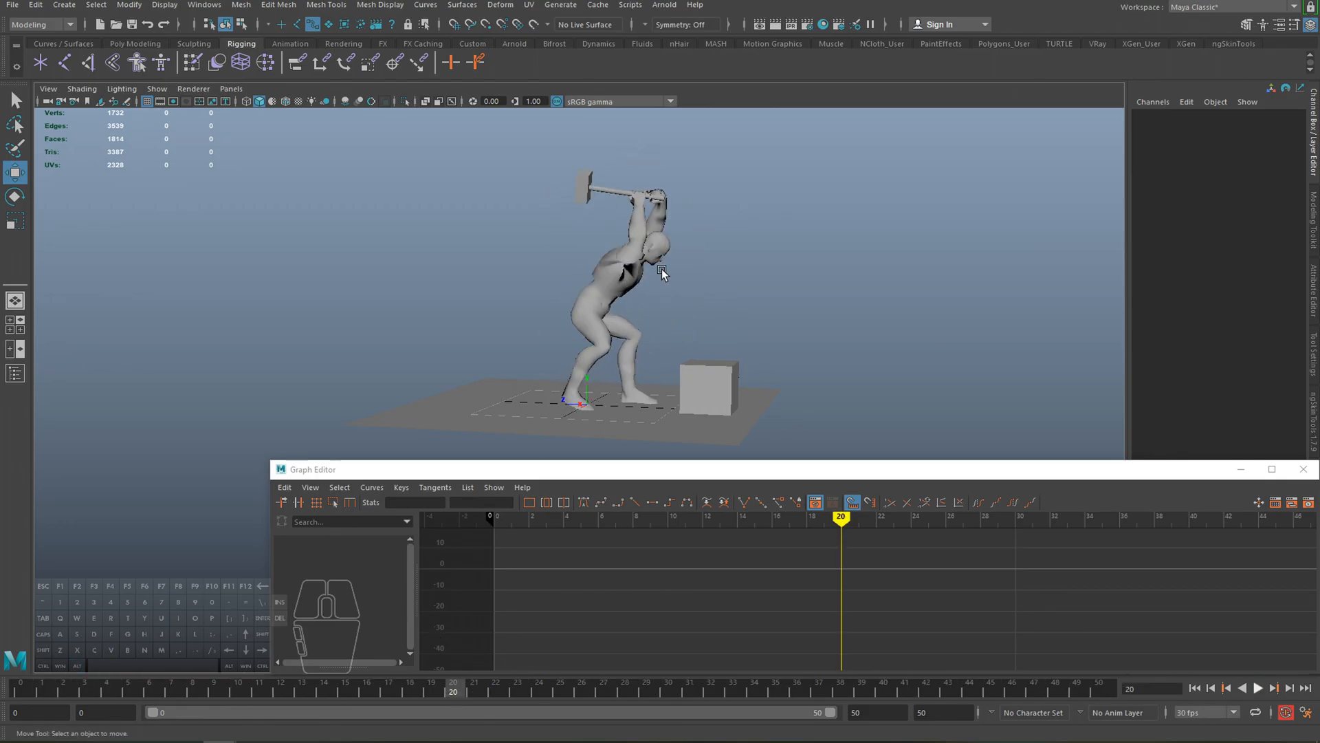
mouse_move(451, 683)
left_mouse_down()
mouse_move(332, 669)
mouse_move(492, 666)
left_mouse_up()
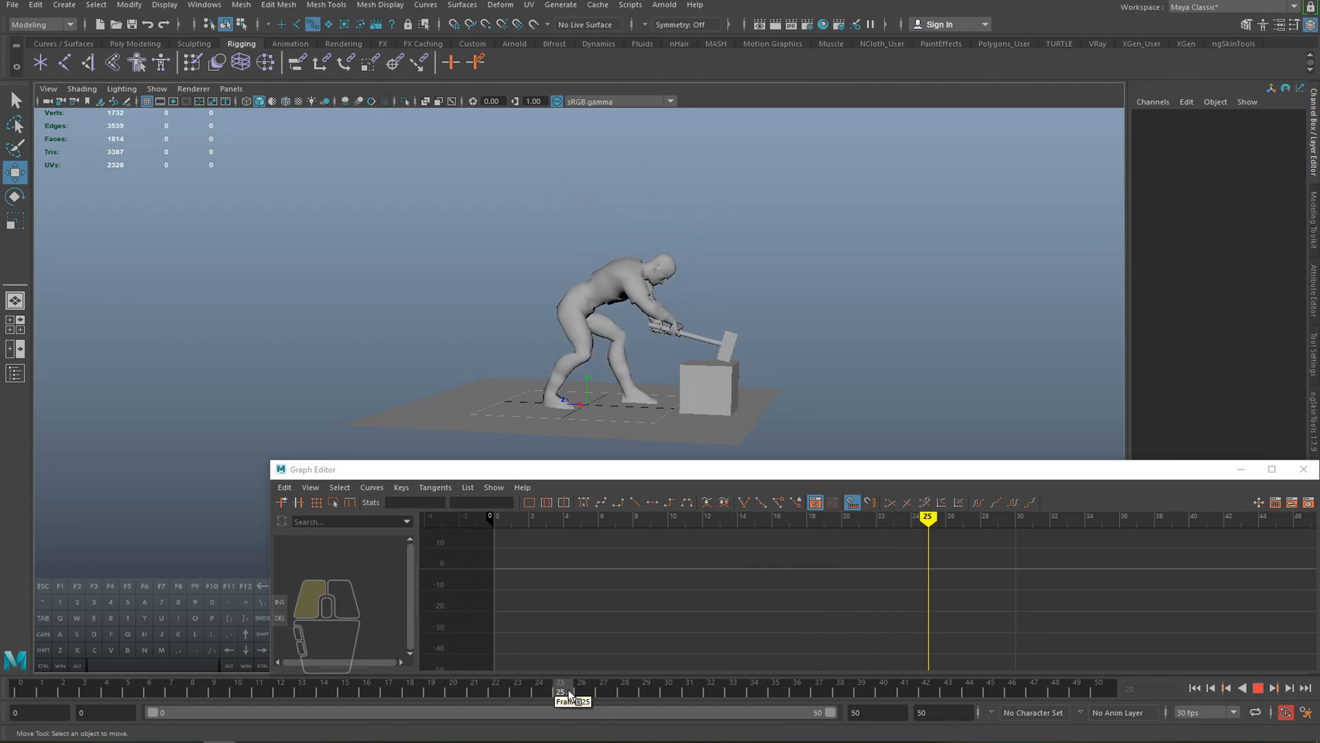
left_click_drag(568, 695, 462, 682)
key("alt+v")
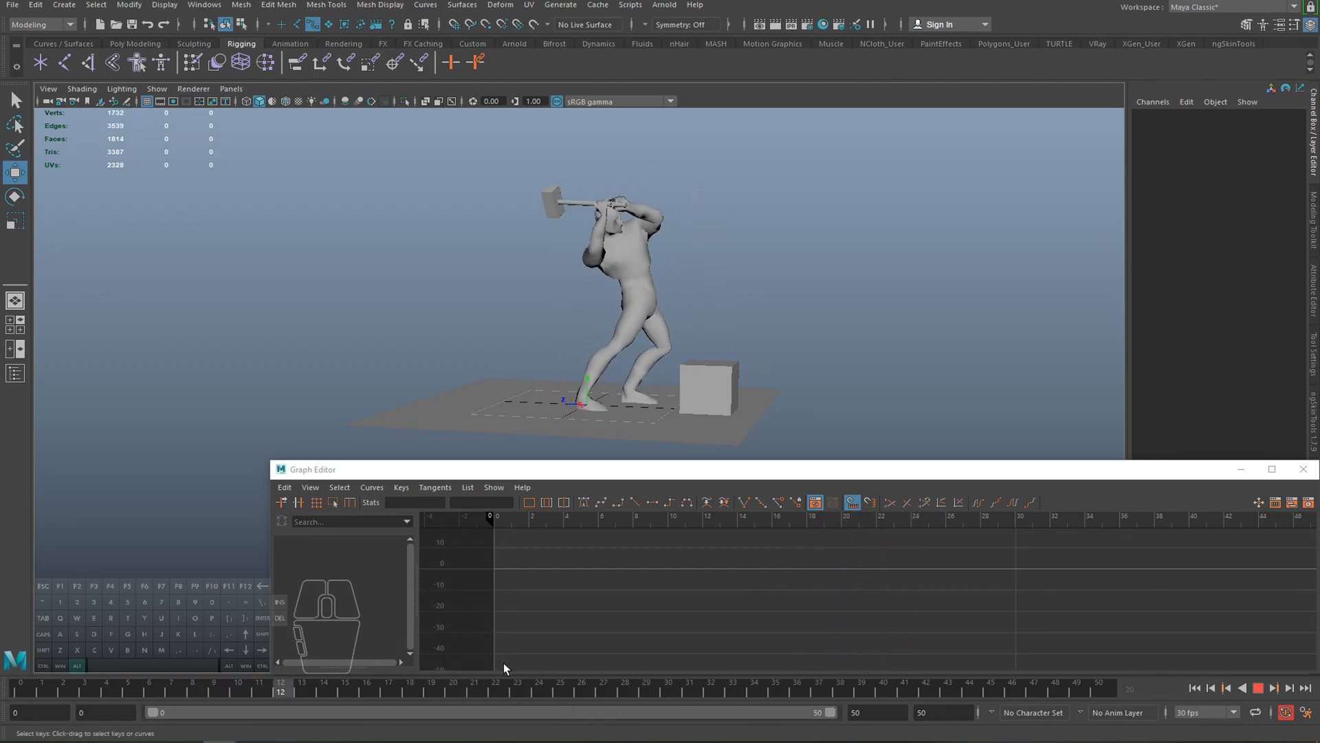